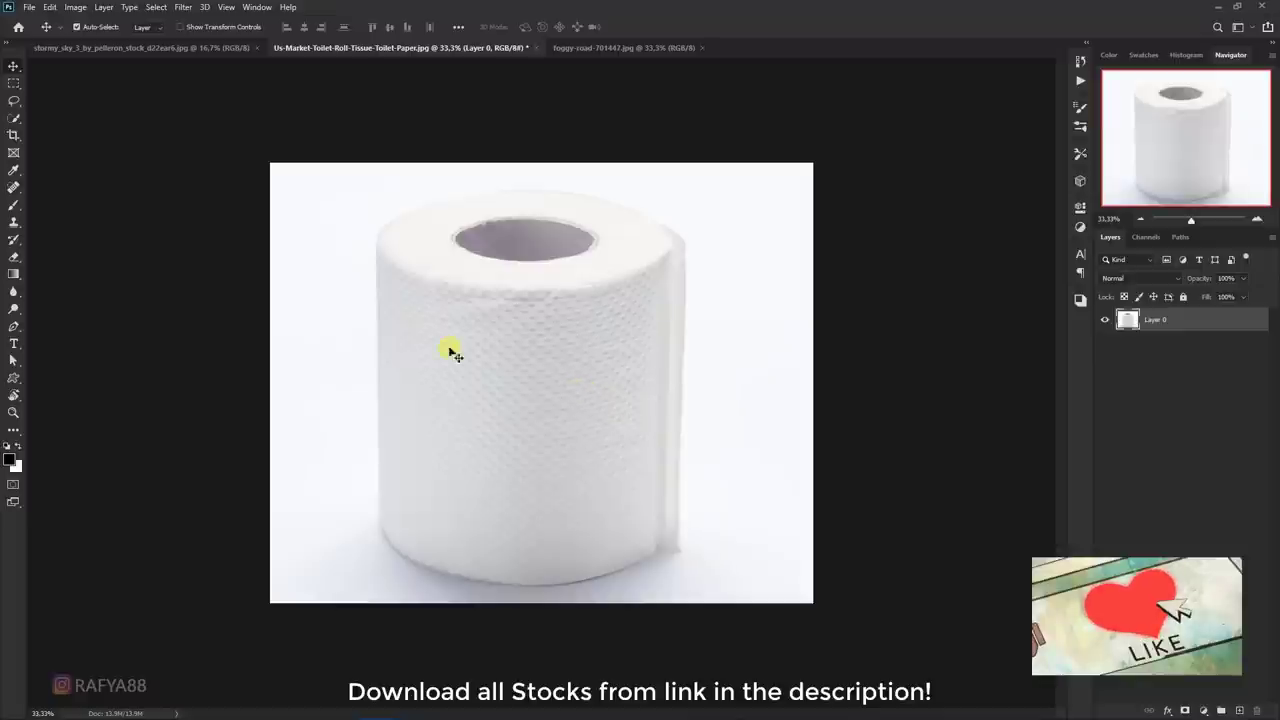
- Create a new 2700 × 3000 px portrait document
left_click(29, 7)
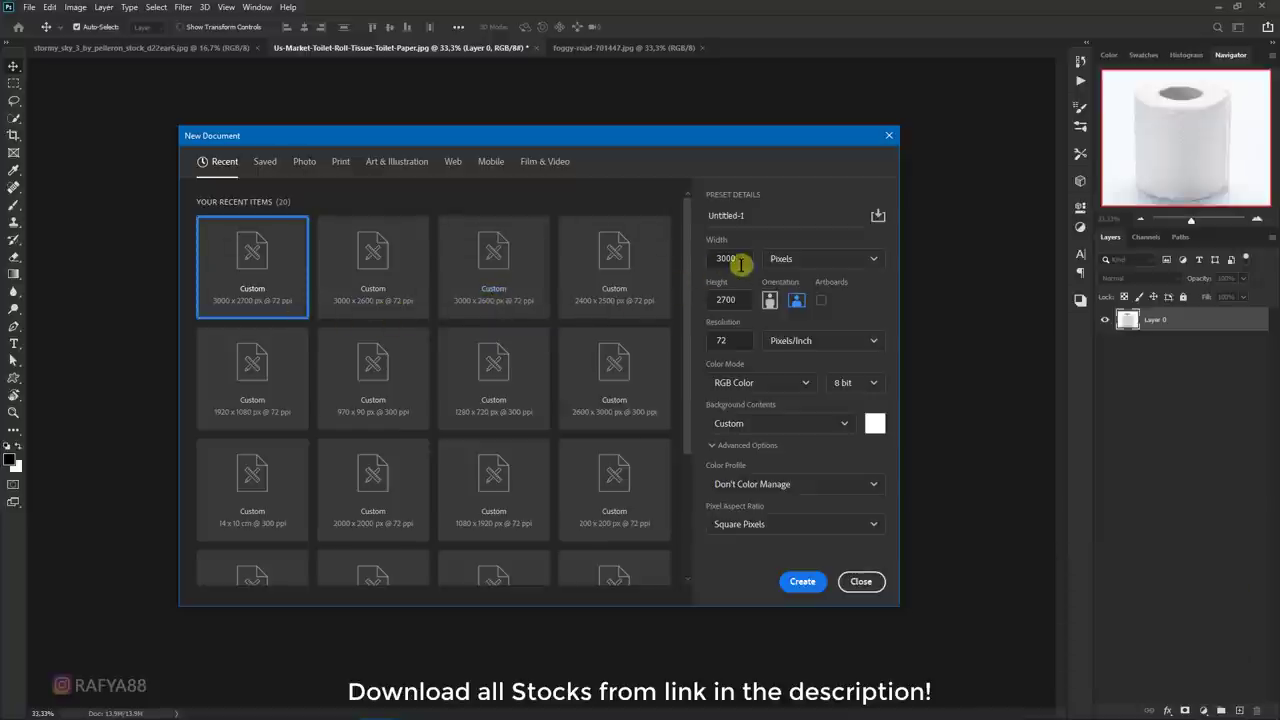
left_click_drag(740, 258, 706, 258)
type("2700")
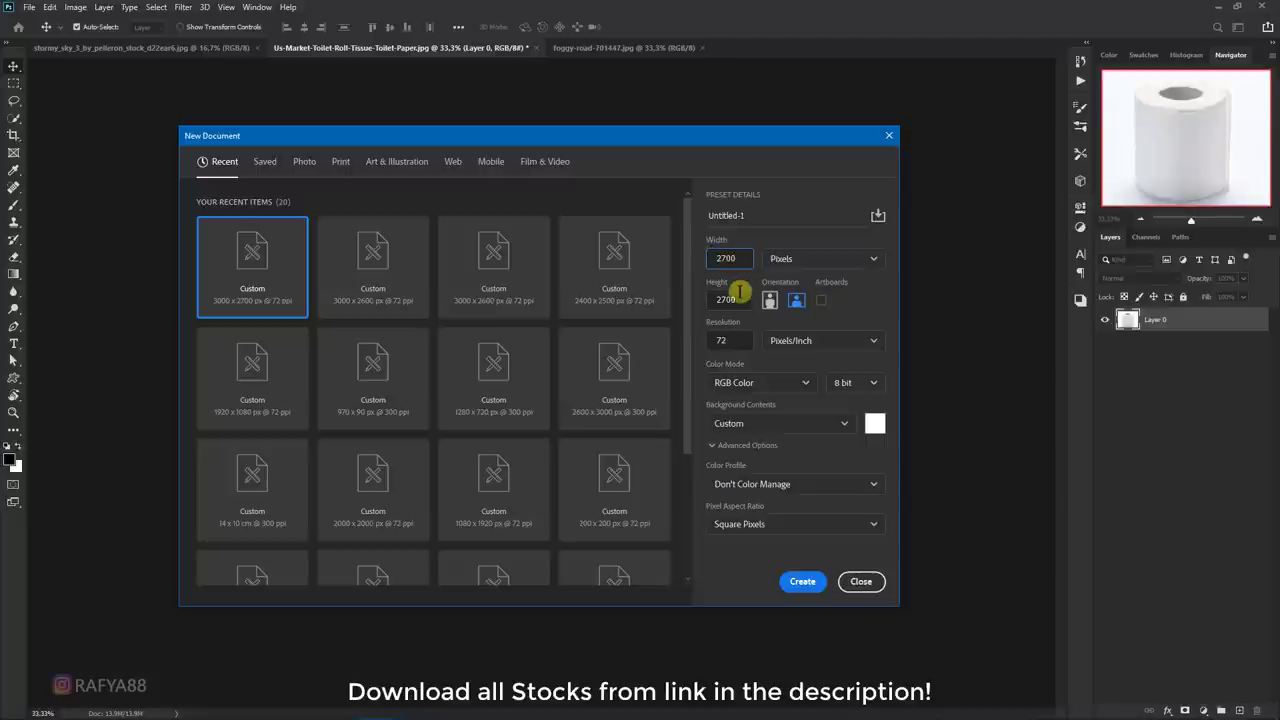
left_click_drag(748, 299, 727, 299)
type("3000")
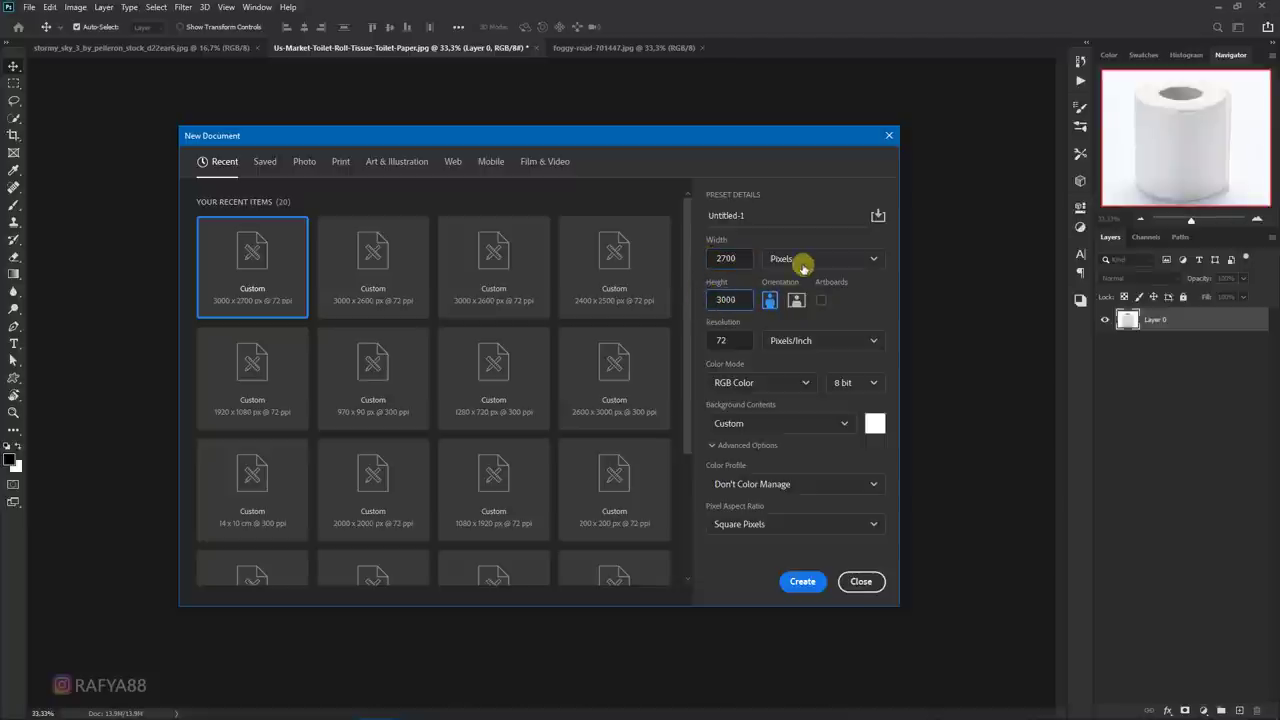
left_click(800, 580)
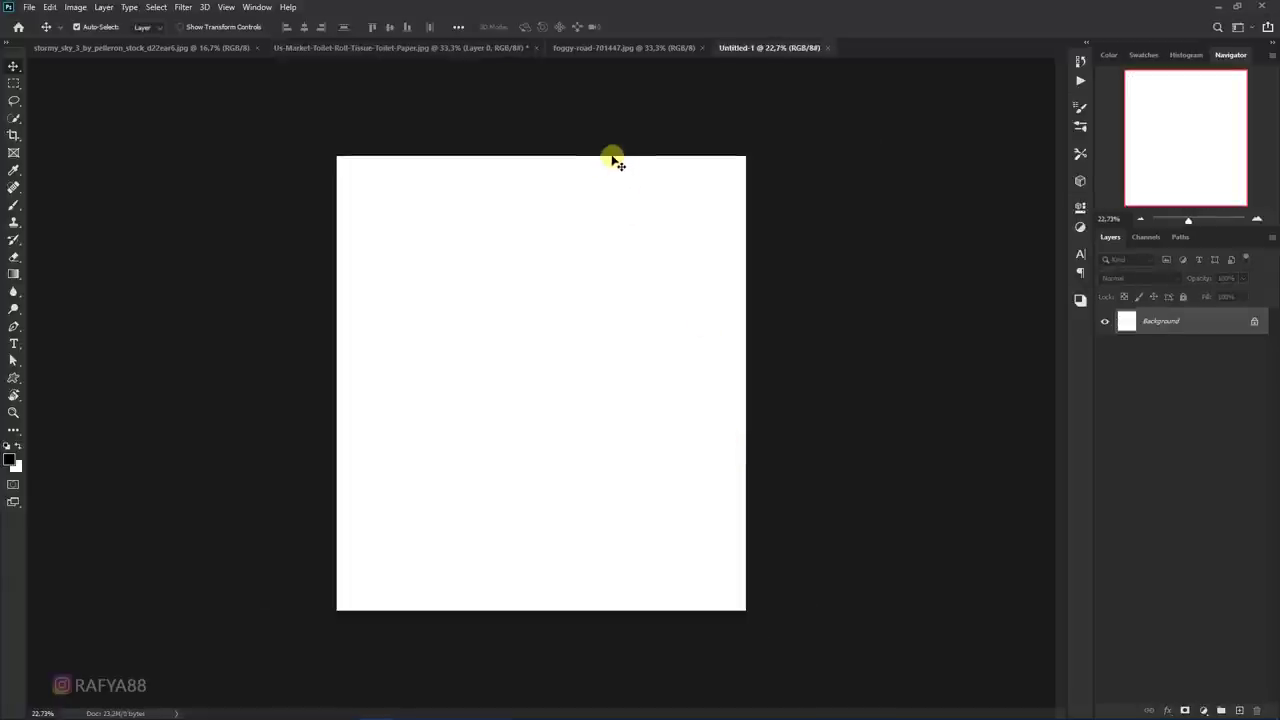
- Add a mid-grey #9e9e9e Solid Color fill layer, then bring up the foggy road photo
key("ctrl+plus")
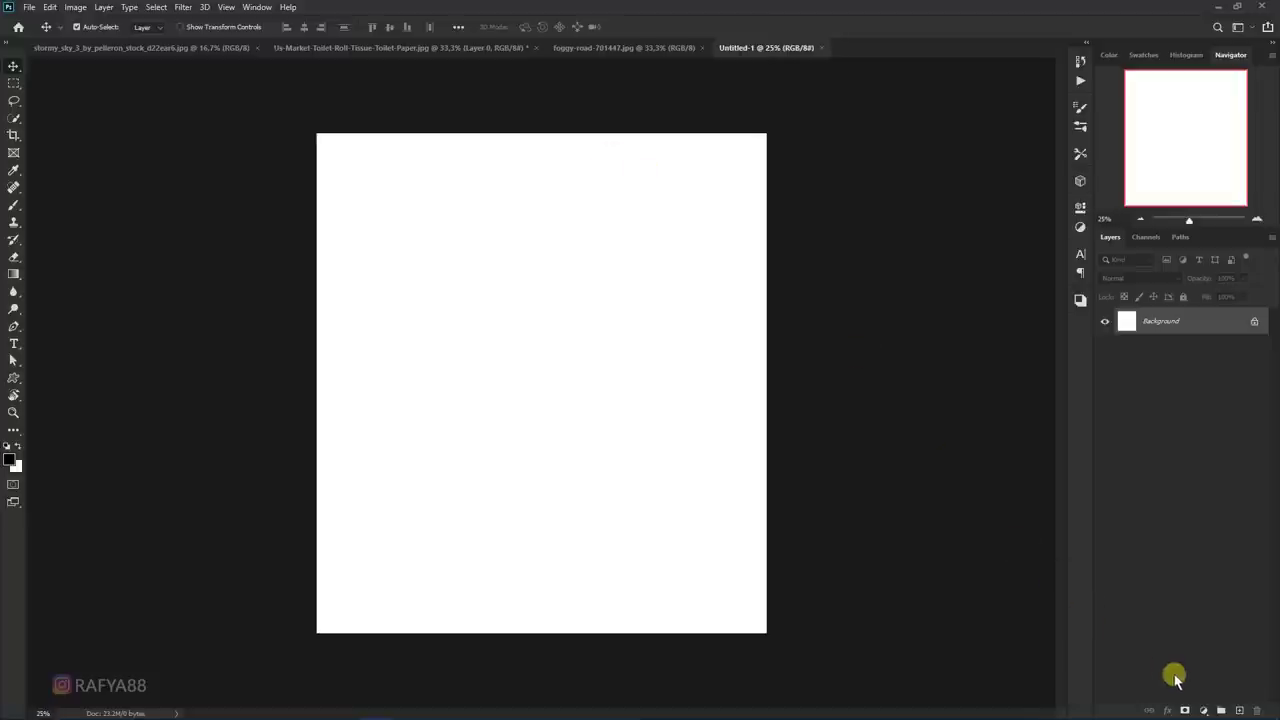
left_click(1200, 709)
left_click(1188, 470)
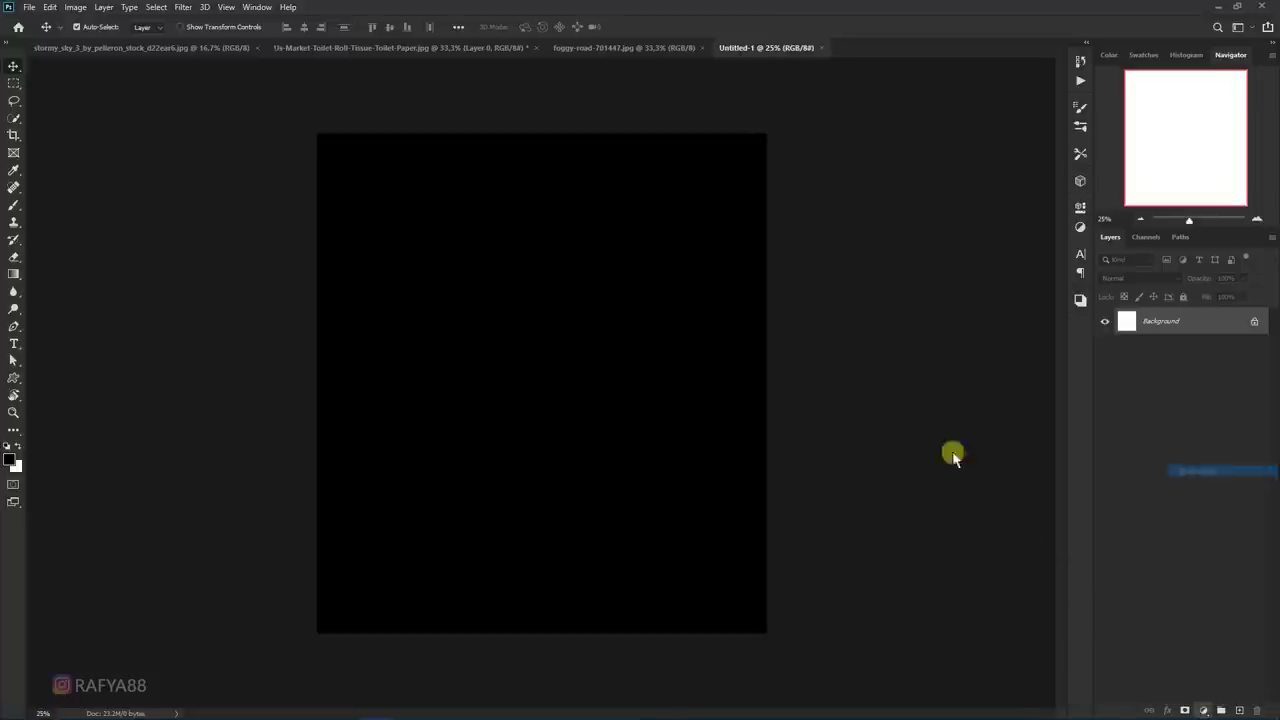
left_click_drag(746, 368, 669, 403)
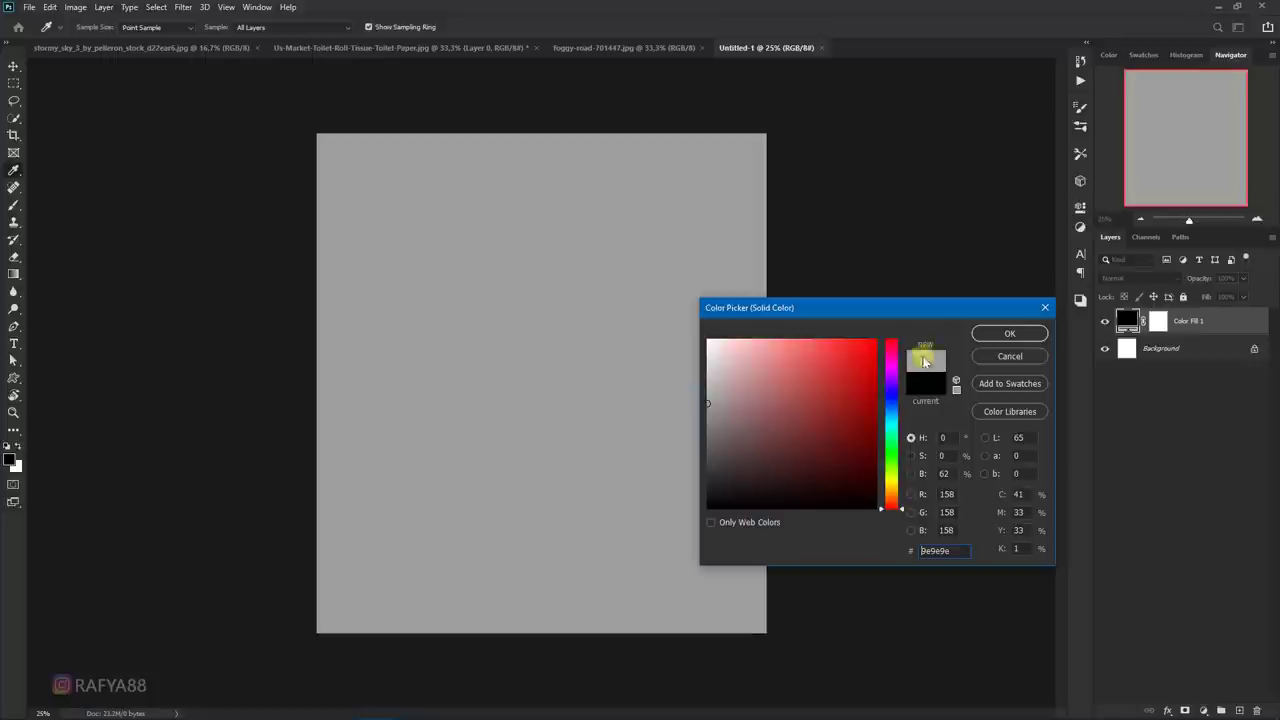
left_click(1008, 334)
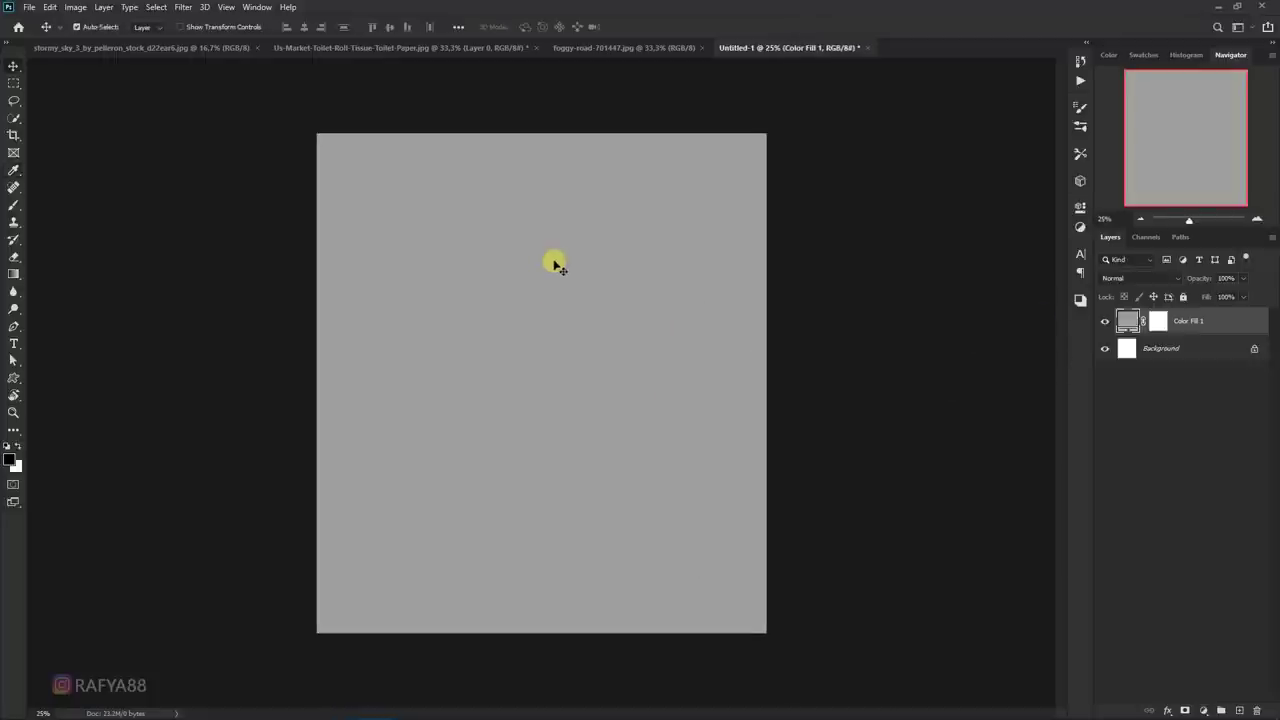
left_click(577, 49)
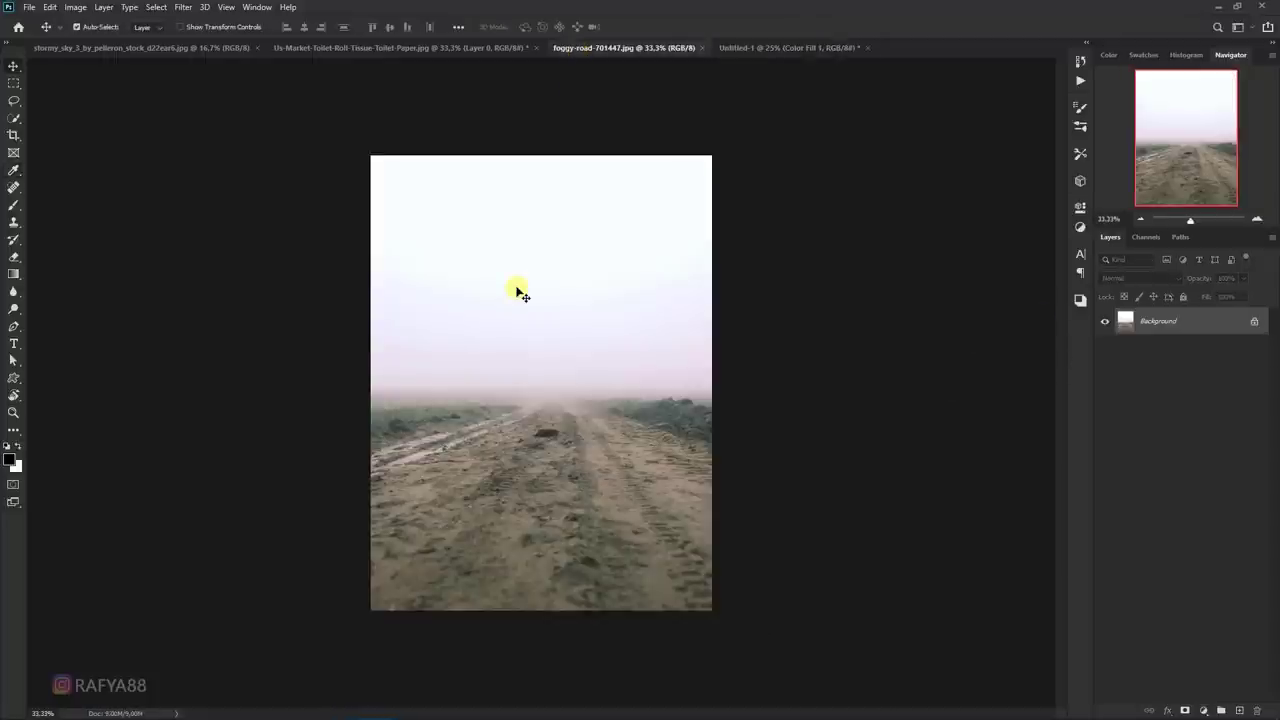
- Drop the foggy road photo in as Layer 1, scaled up and centred to fill the canvas
mouse_move(512, 347)
left_mouse_down()
mouse_move(797, 91)
mouse_move(777, 49)
mouse_move(600, 246)
mouse_move(543, 392)
mouse_move(449, 489)
left_mouse_up()
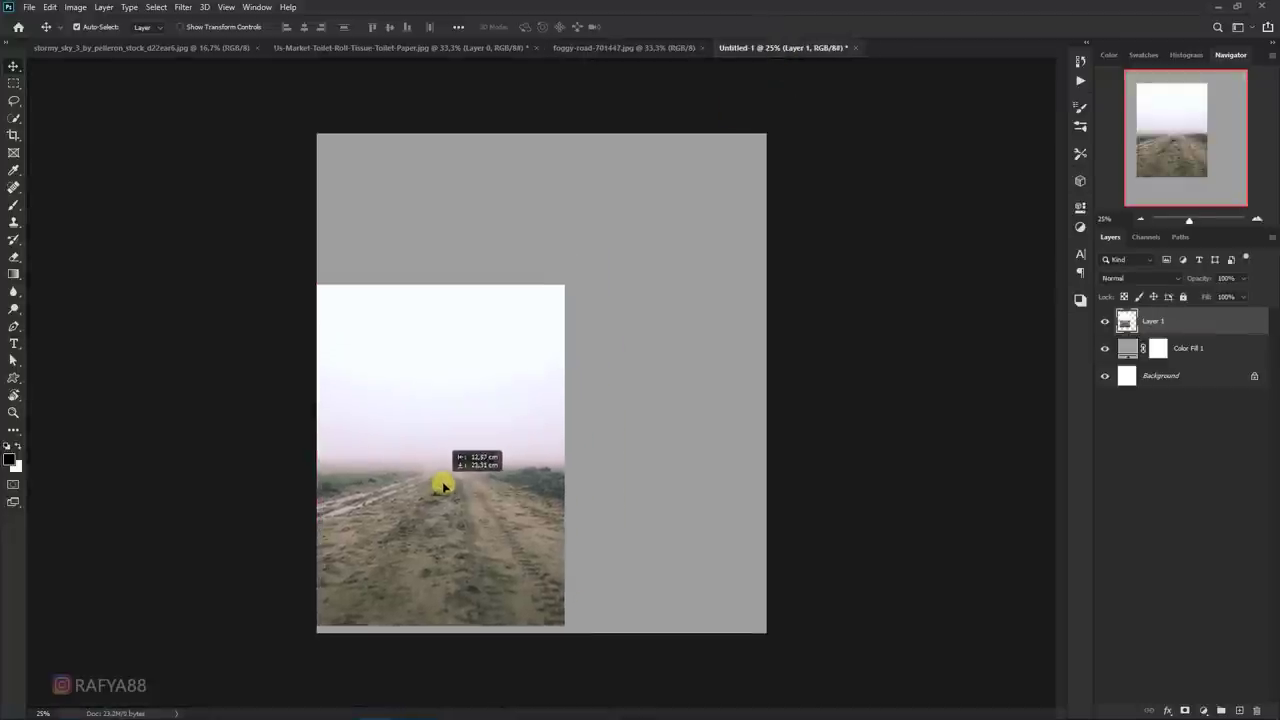
key("ctrl+t")
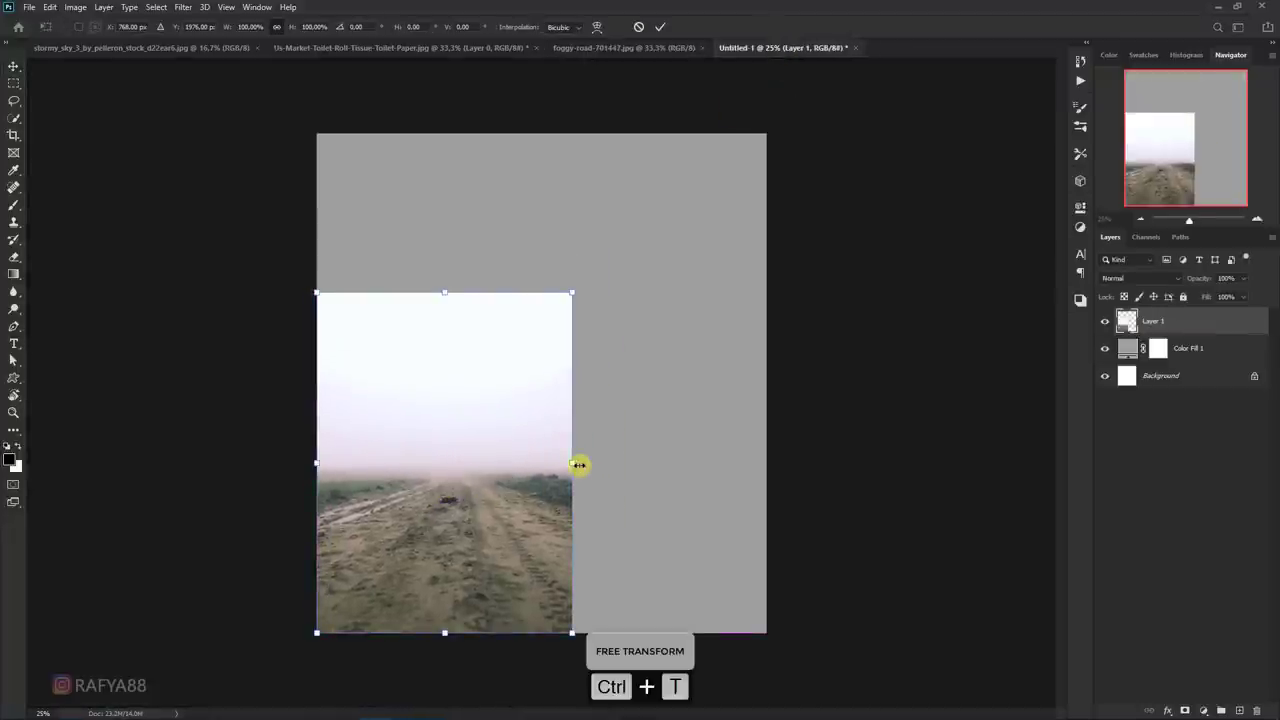
left_click_drag(572, 290, 945, 162)
key("ctrl+minus")
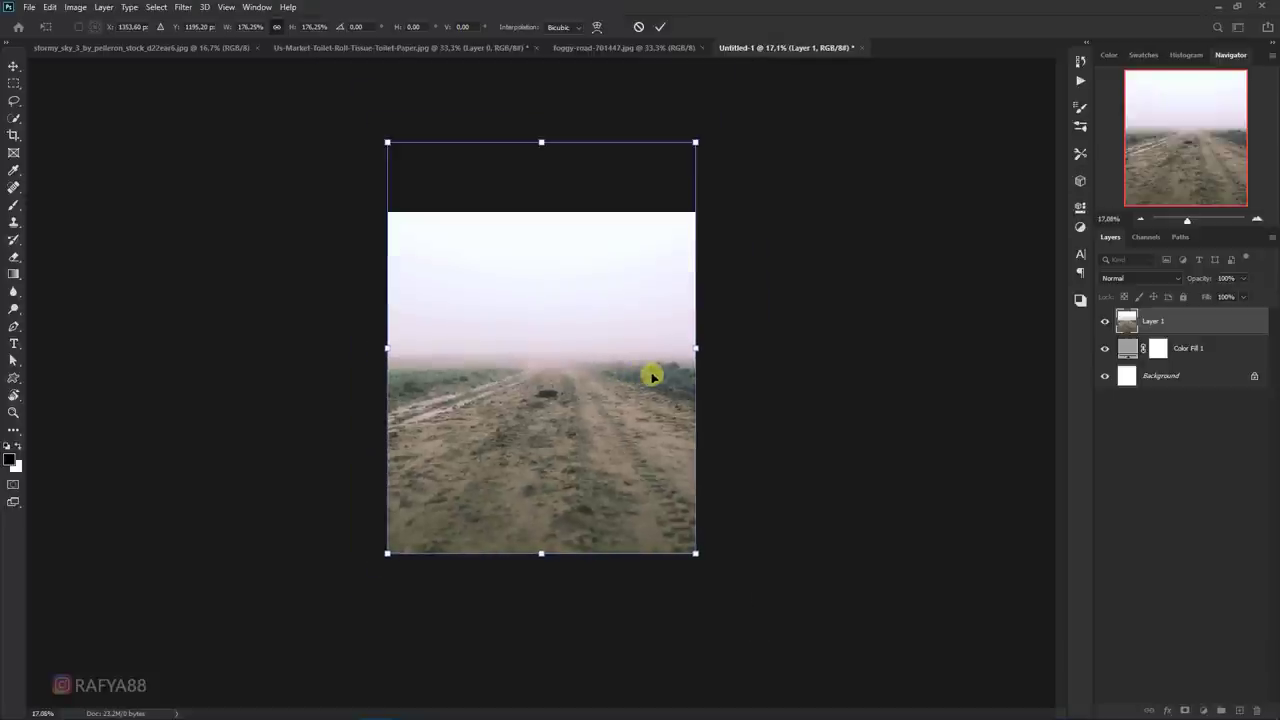
left_click_drag(694, 144, 694, 137)
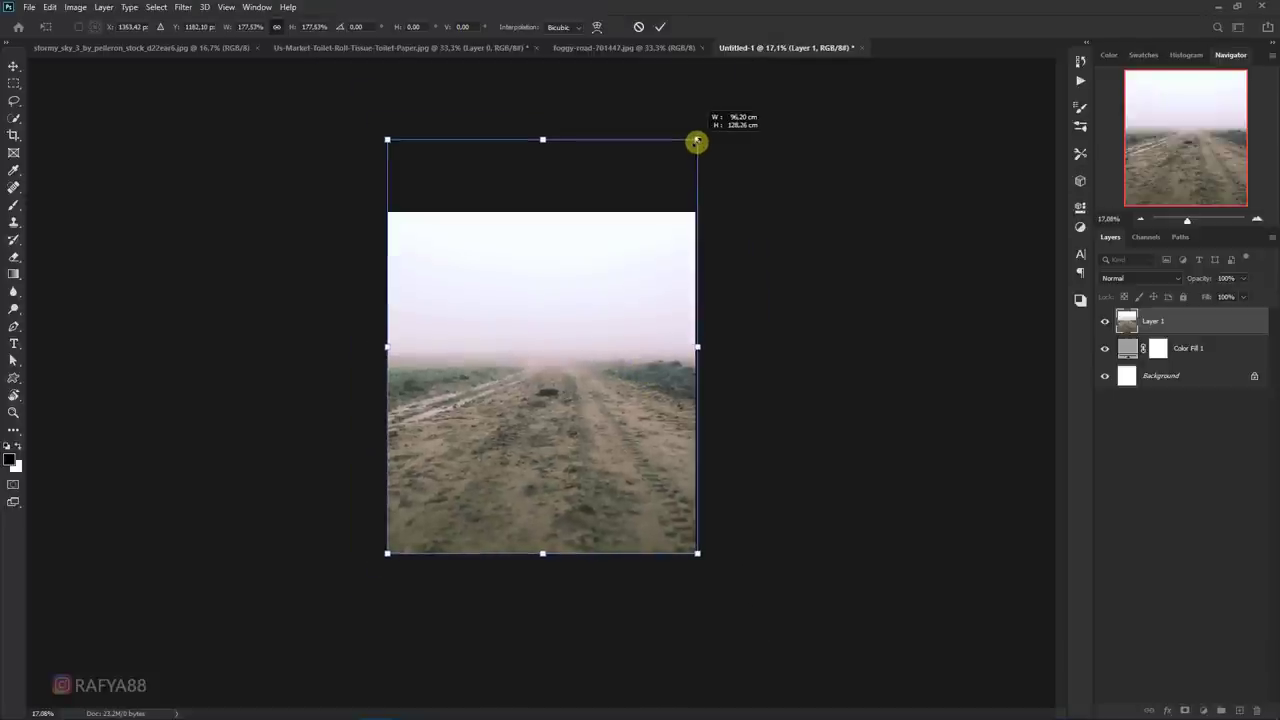
scroll(594, 271, "up", 1)
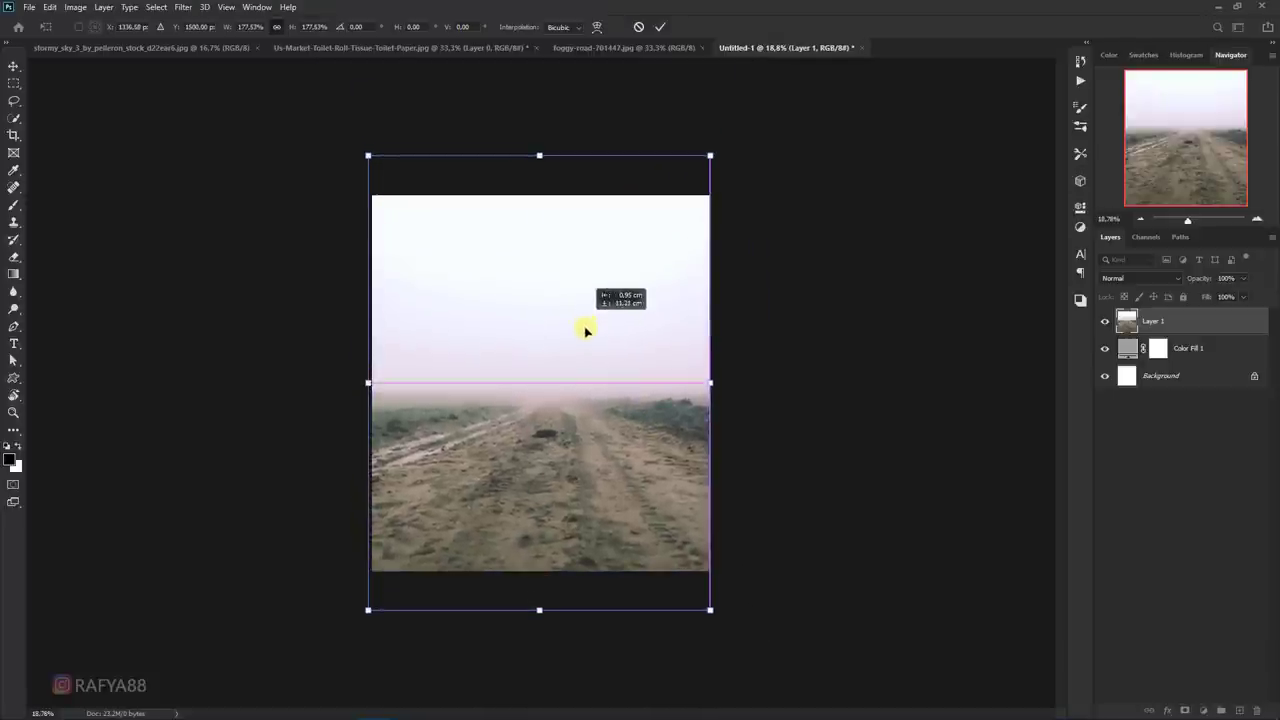
left_click_drag(588, 293, 590, 341)
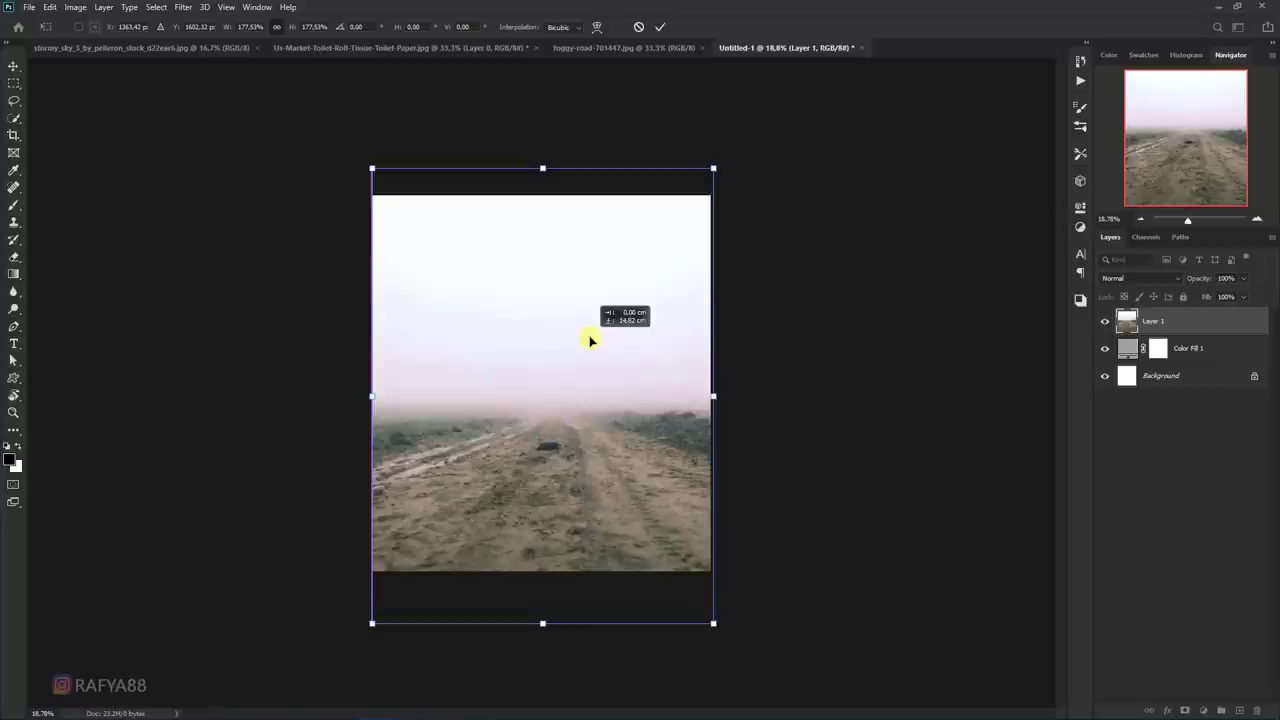
key("ctrl+plus")
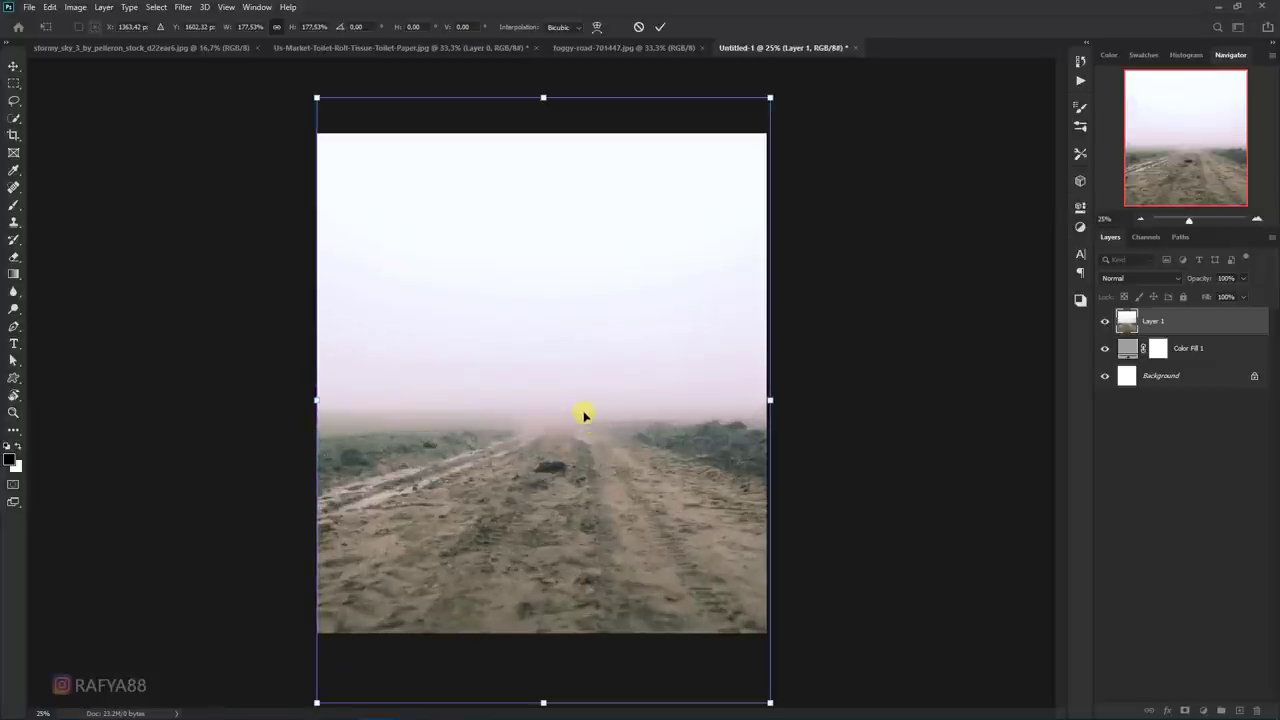
left_click_drag(572, 416, 543, 400)
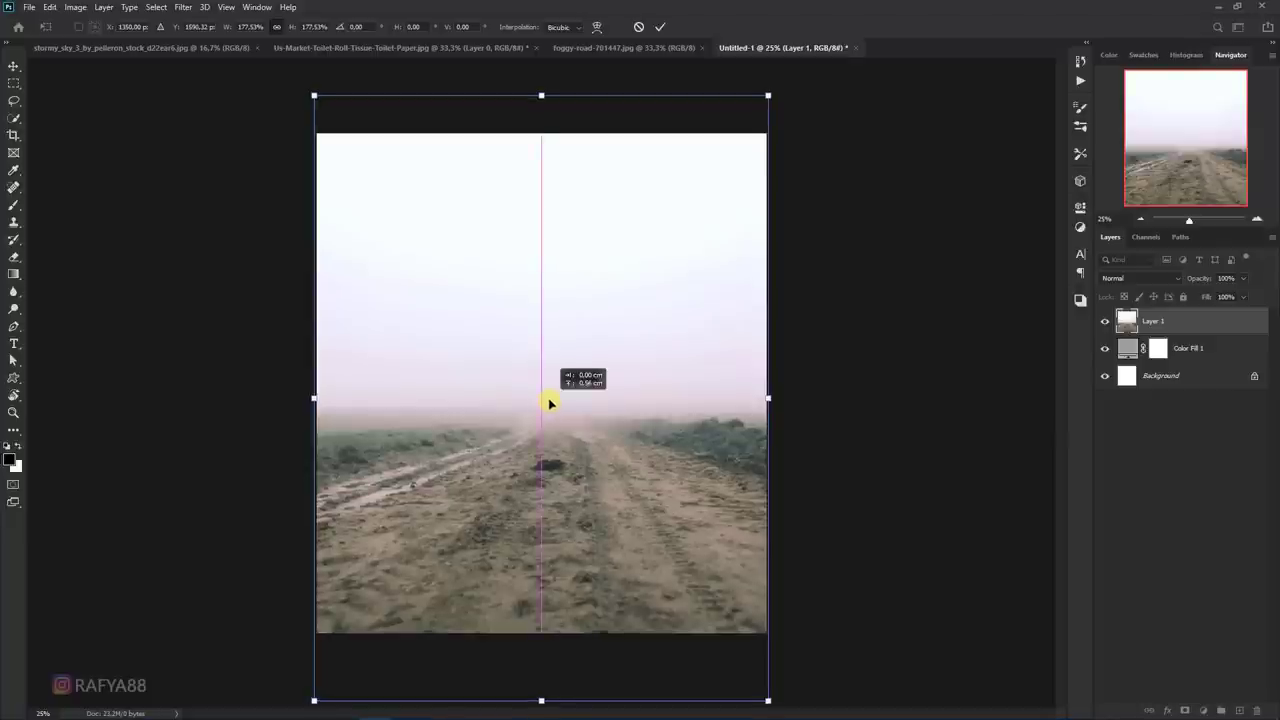
key("Return")
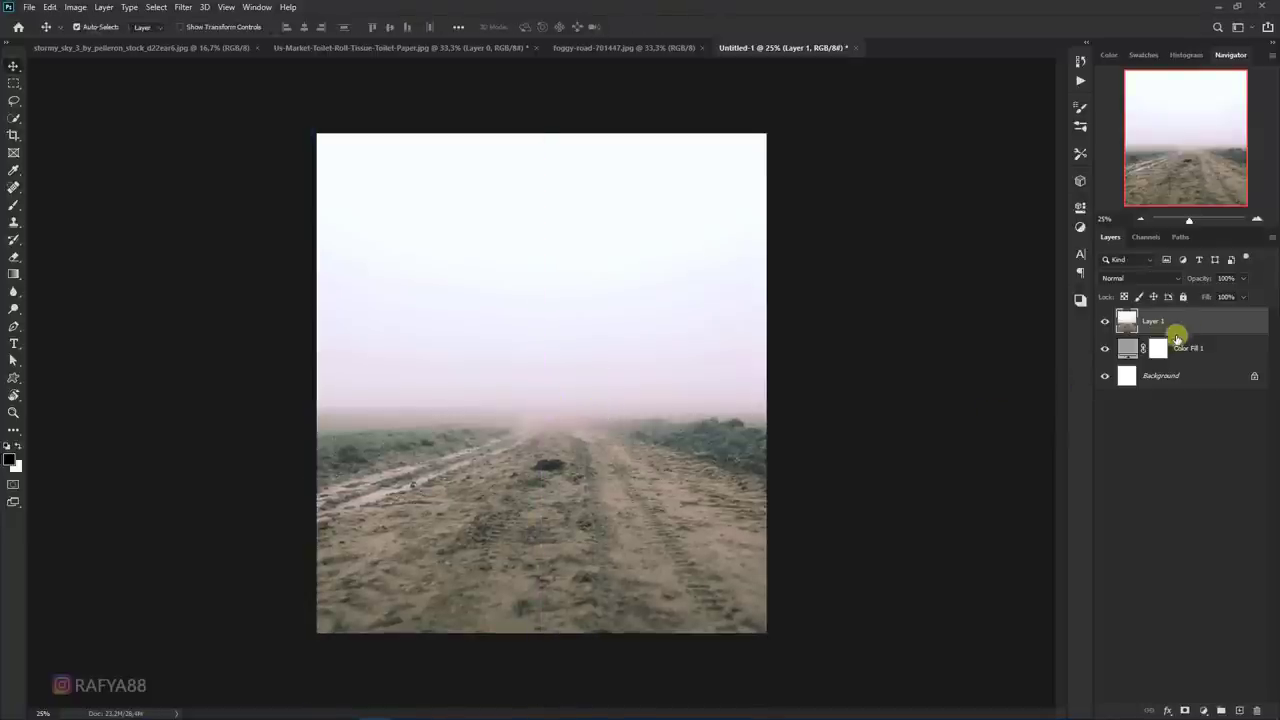
- Mask Layer 1 with a black-to-white gradient so the road's sky fades into the grey fill
left_click(1185, 710)
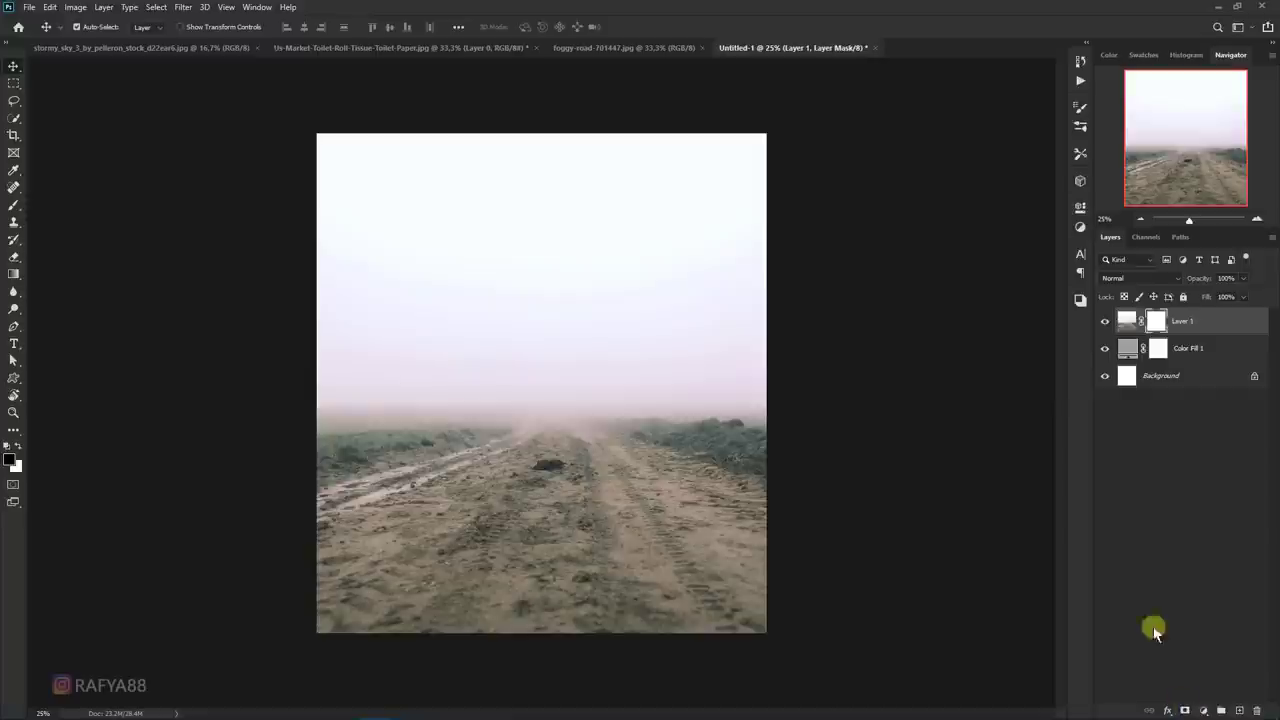
left_click_drag(12, 280, 76, 283)
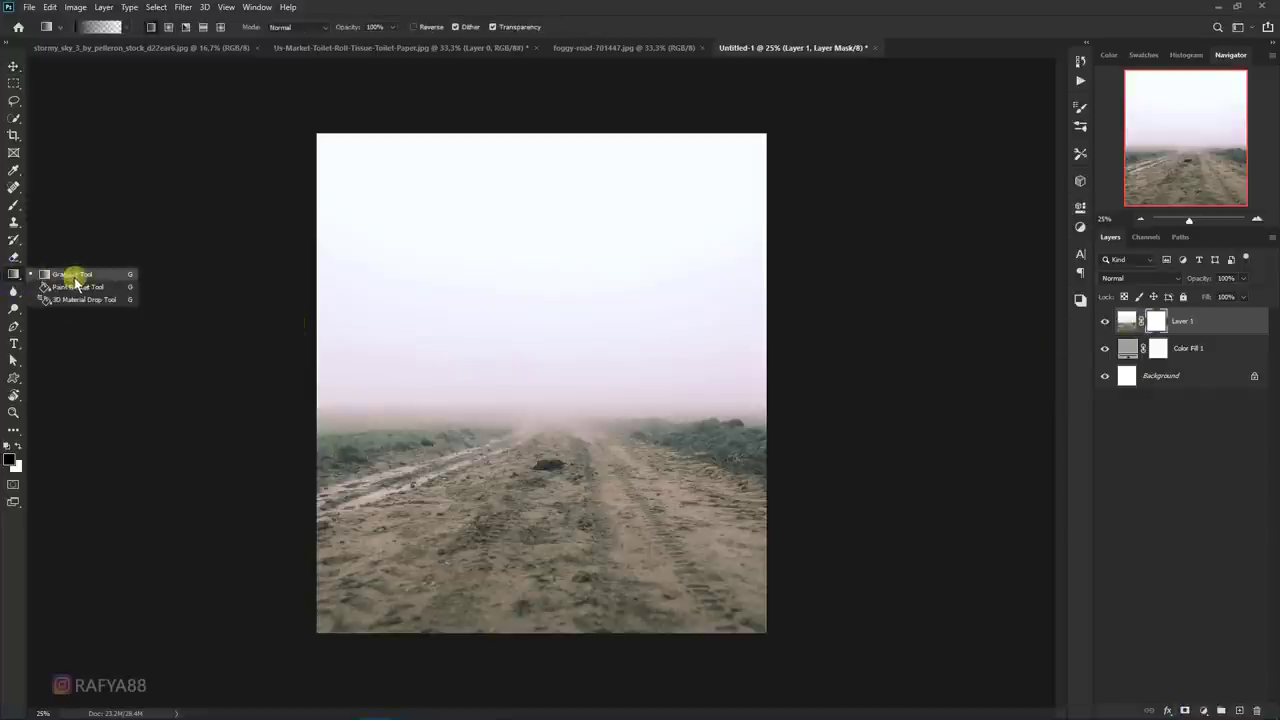
left_click(95, 284)
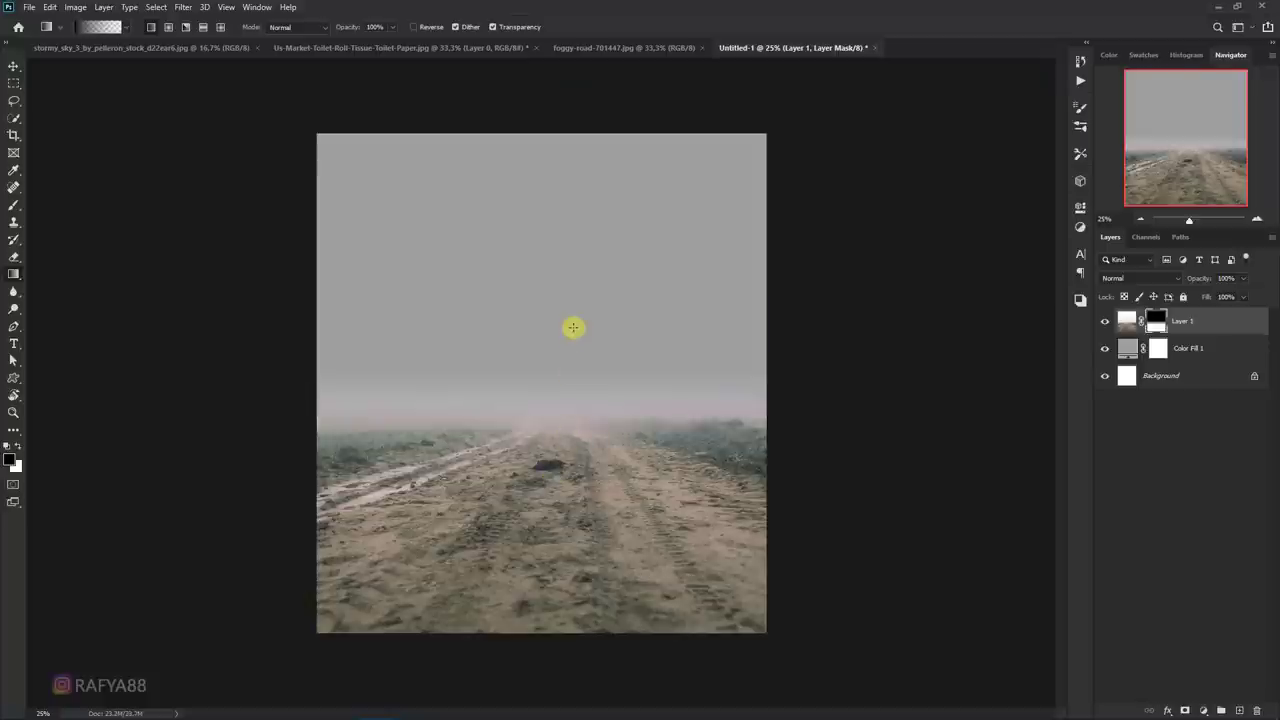
left_click_drag(571, 306, 556, 443)
left_click_drag(567, 343, 556, 462)
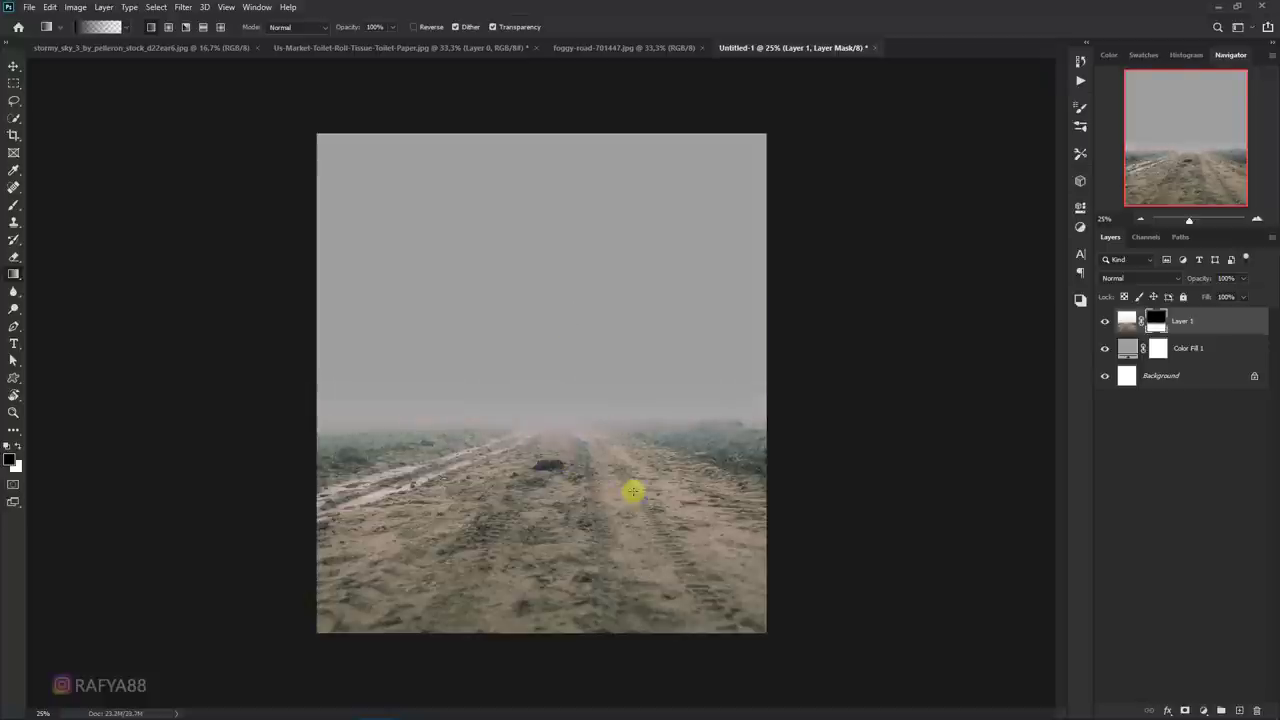
left_click(1176, 348)
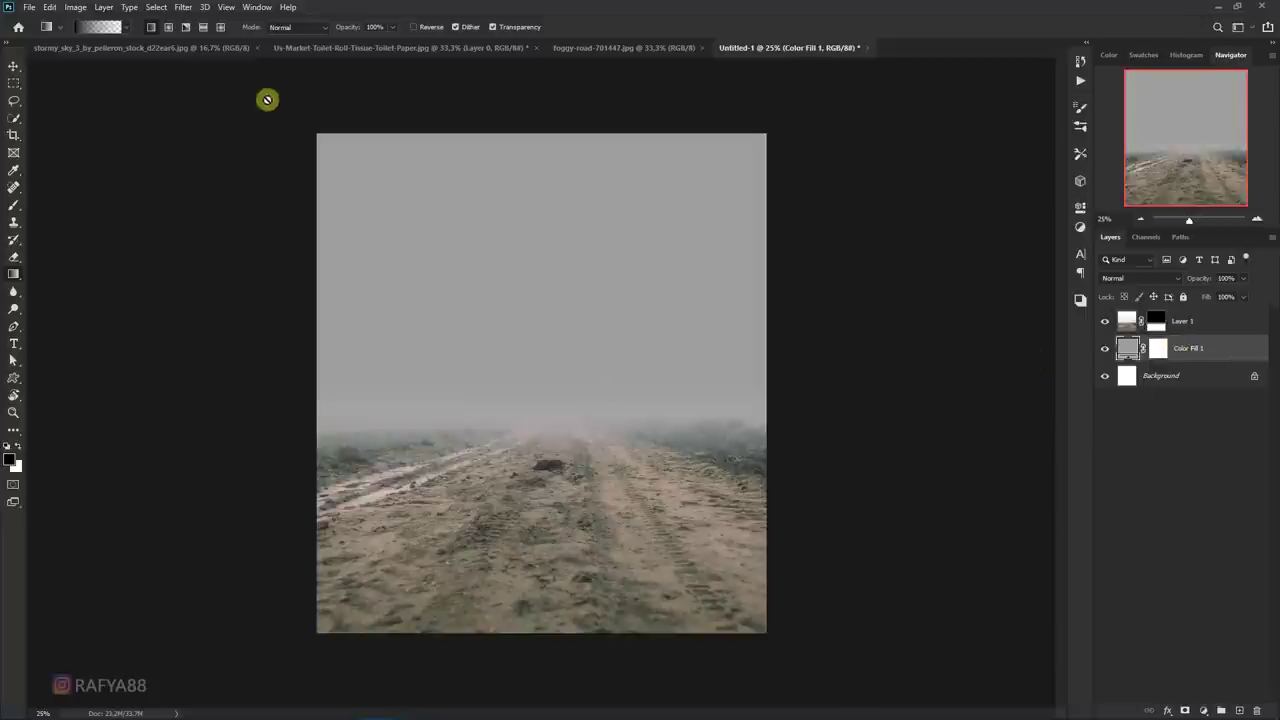
left_click(217, 50)
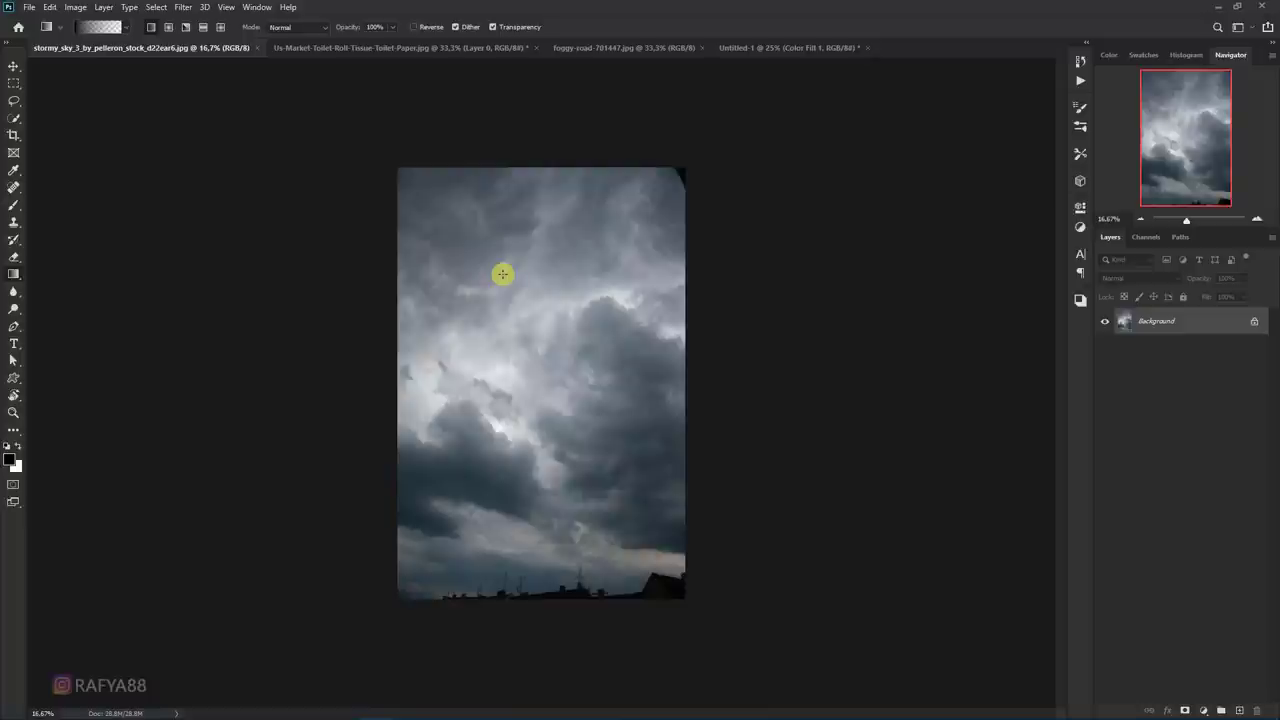
- Copy the stormy sky photo into the composite as Layer 2 and shift it down
key("v")
left_click(740, 48)
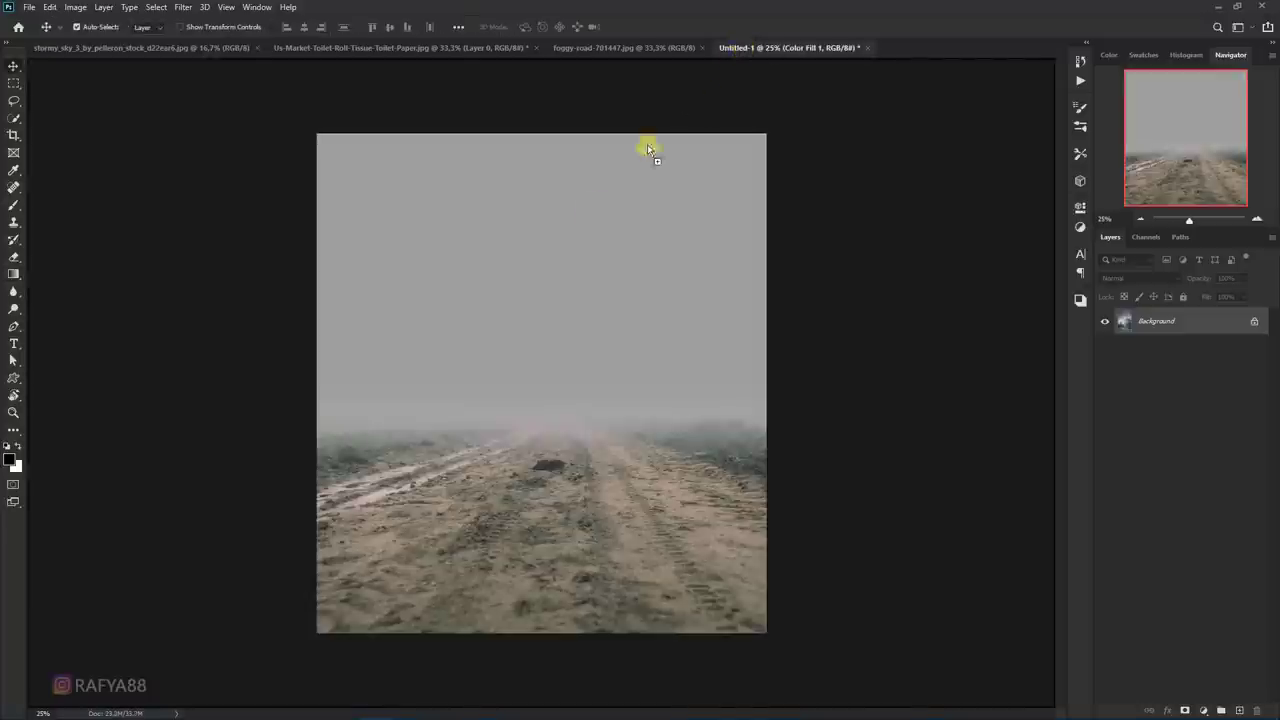
left_click_drag(647, 149, 551, 289)
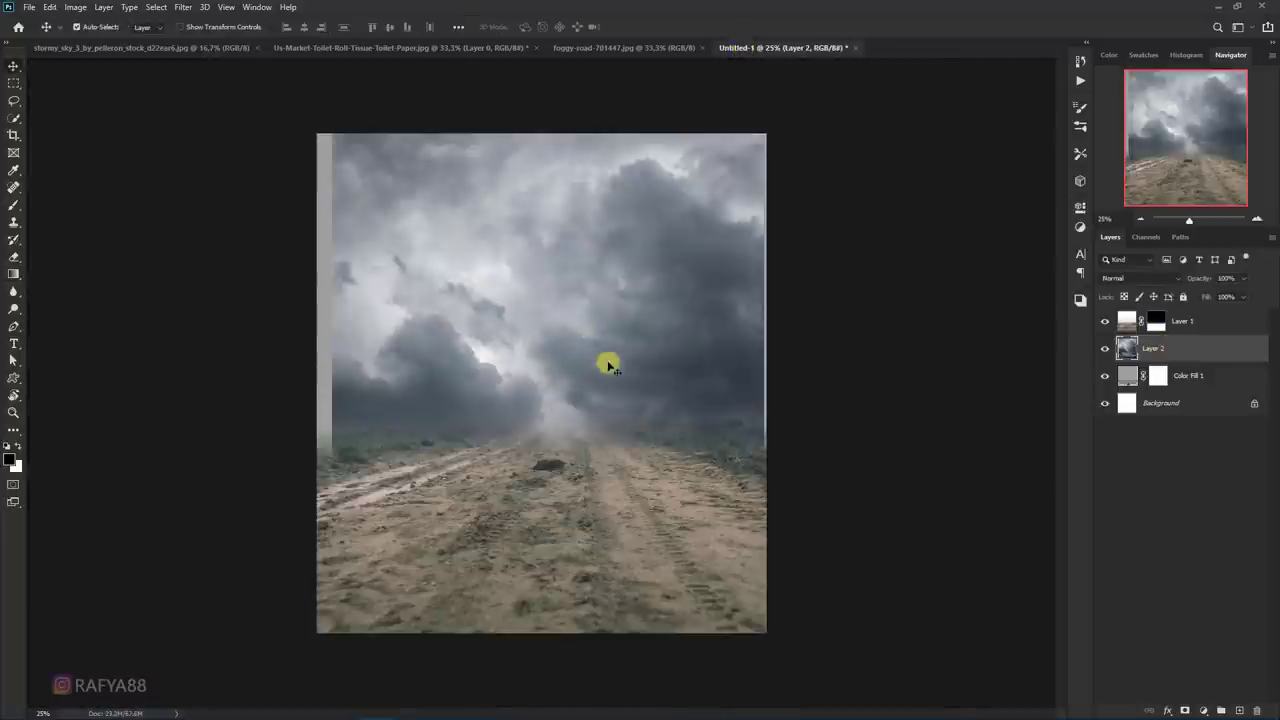
key("ctrl+t")
mouse_move(529, 337)
left_mouse_down()
mouse_move(525, 400)
mouse_move(552, 436)
left_mouse_up()
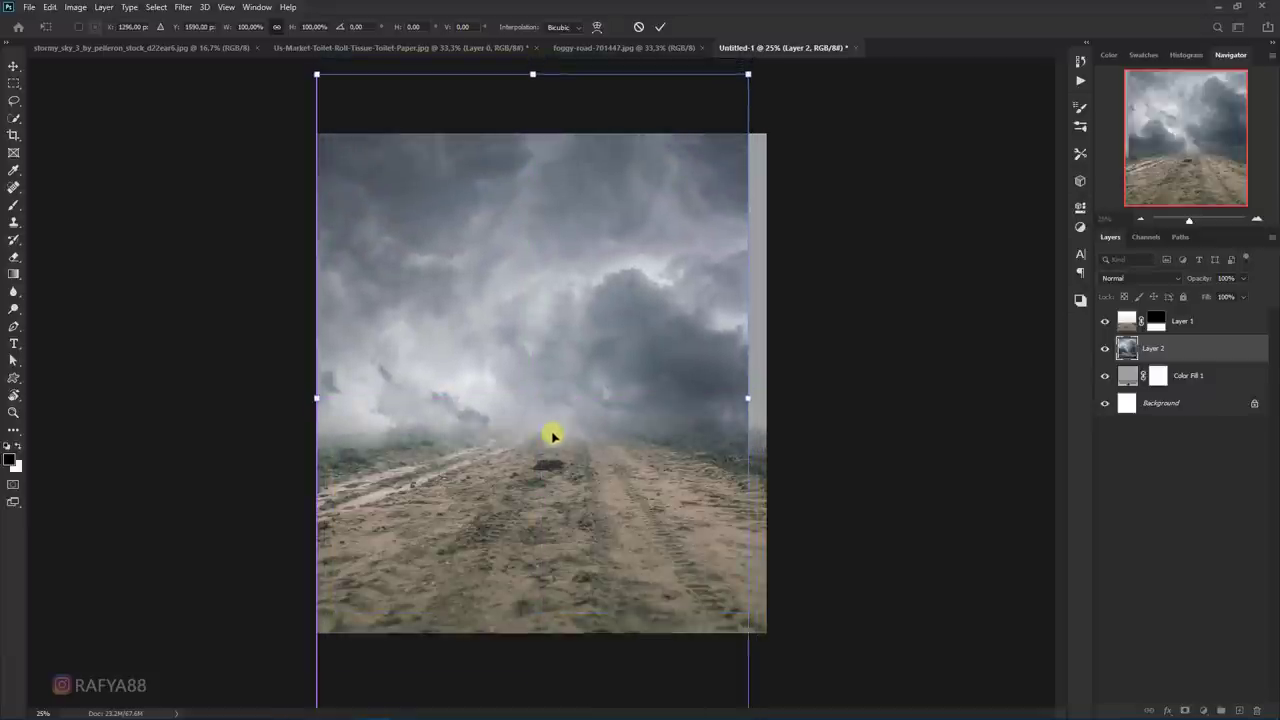
- Stretch the sky layer's top, right and bottom edges to fill the canvas above the horizon
left_click_drag(754, 401, 771, 406)
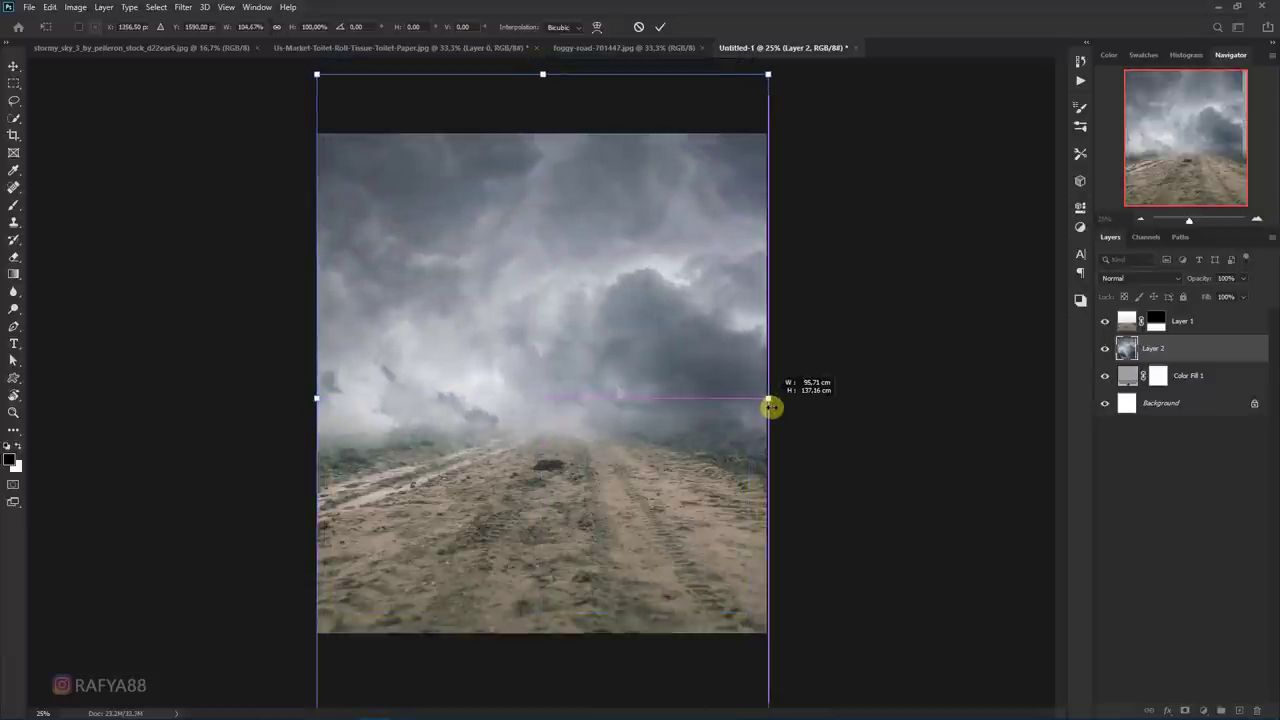
scroll(694, 397, "down", 2)
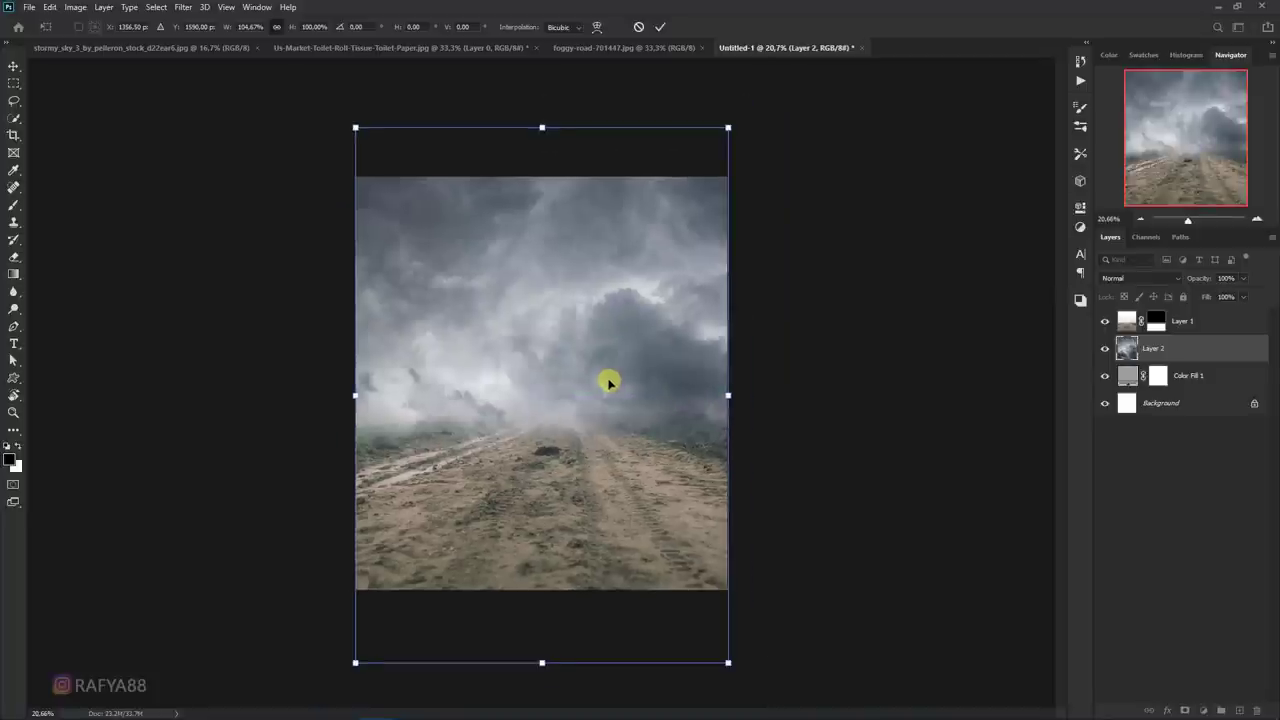
left_click_drag(608, 383, 611, 400)
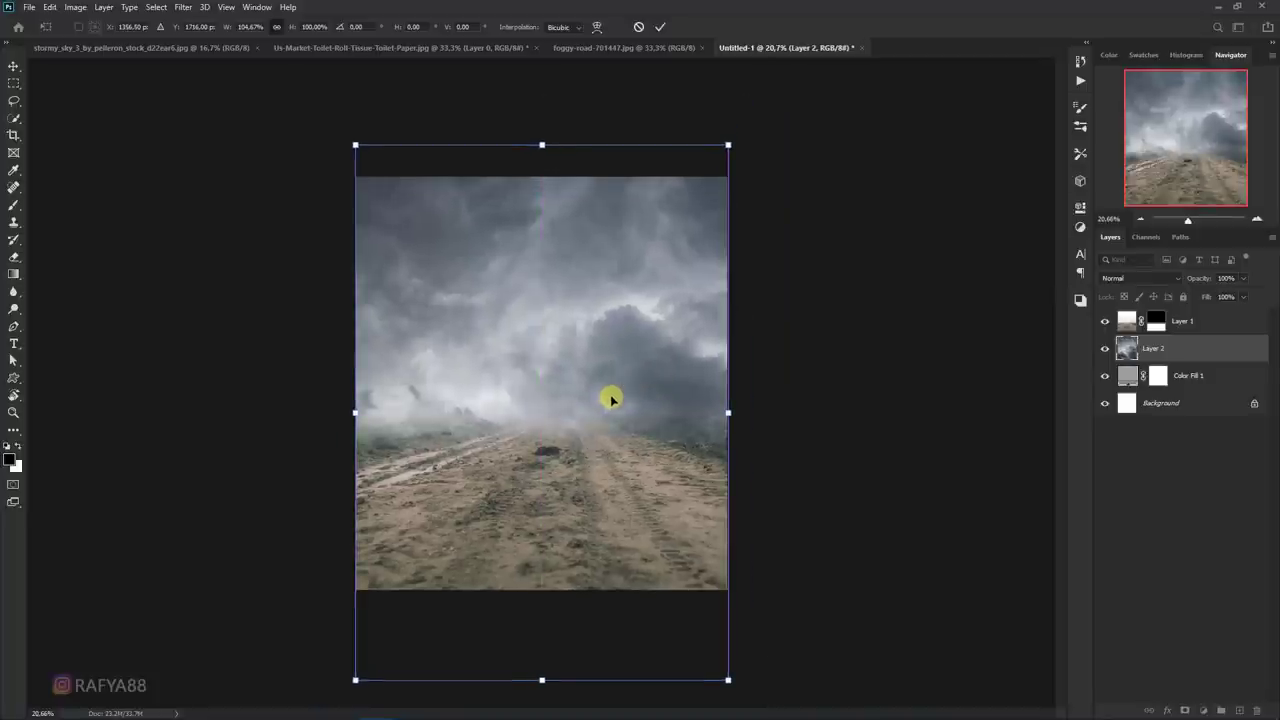
left_click_drag(542, 146, 546, 158)
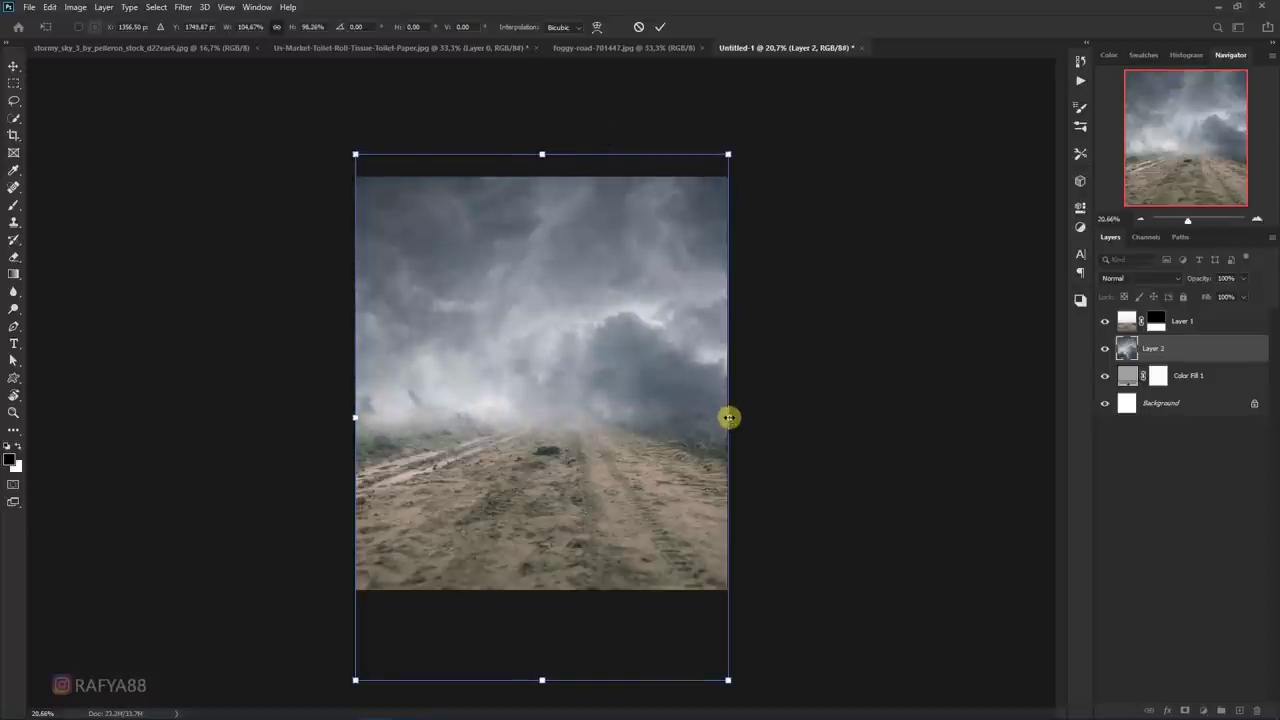
left_click_drag(729, 417, 750, 418)
left_click_drag(551, 680, 552, 647)
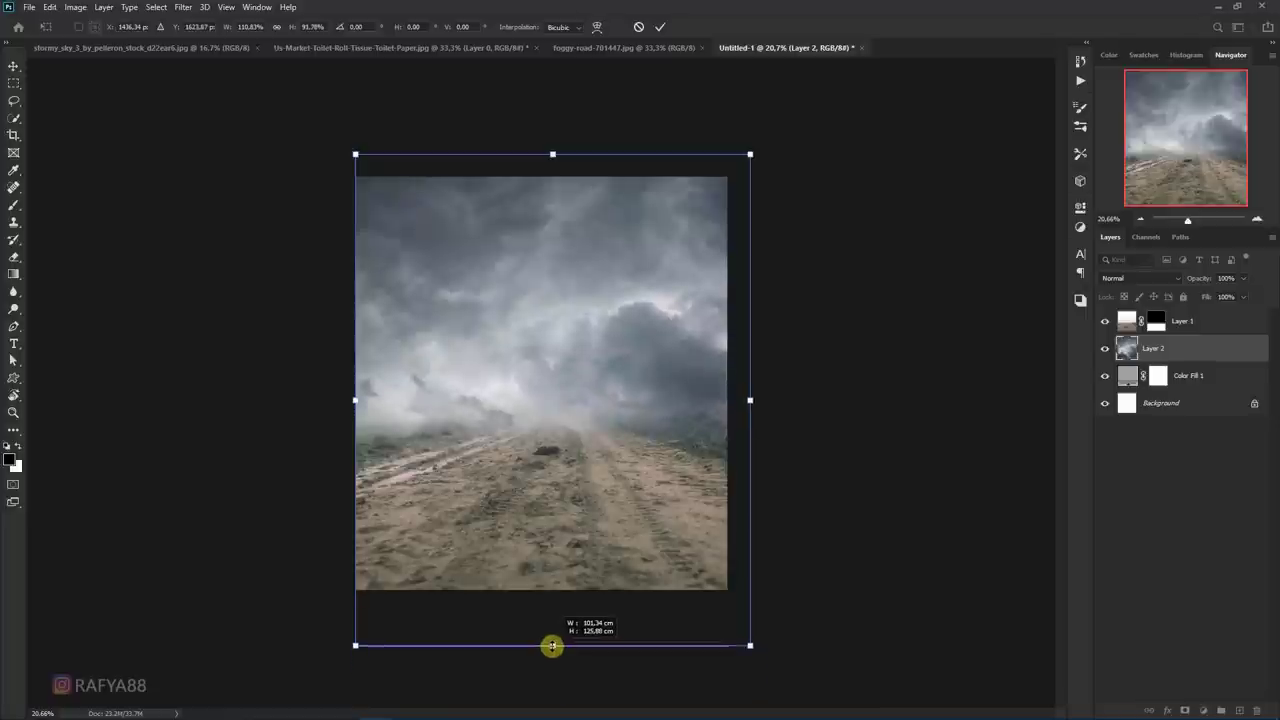
left_click_drag(551, 157, 552, 169)
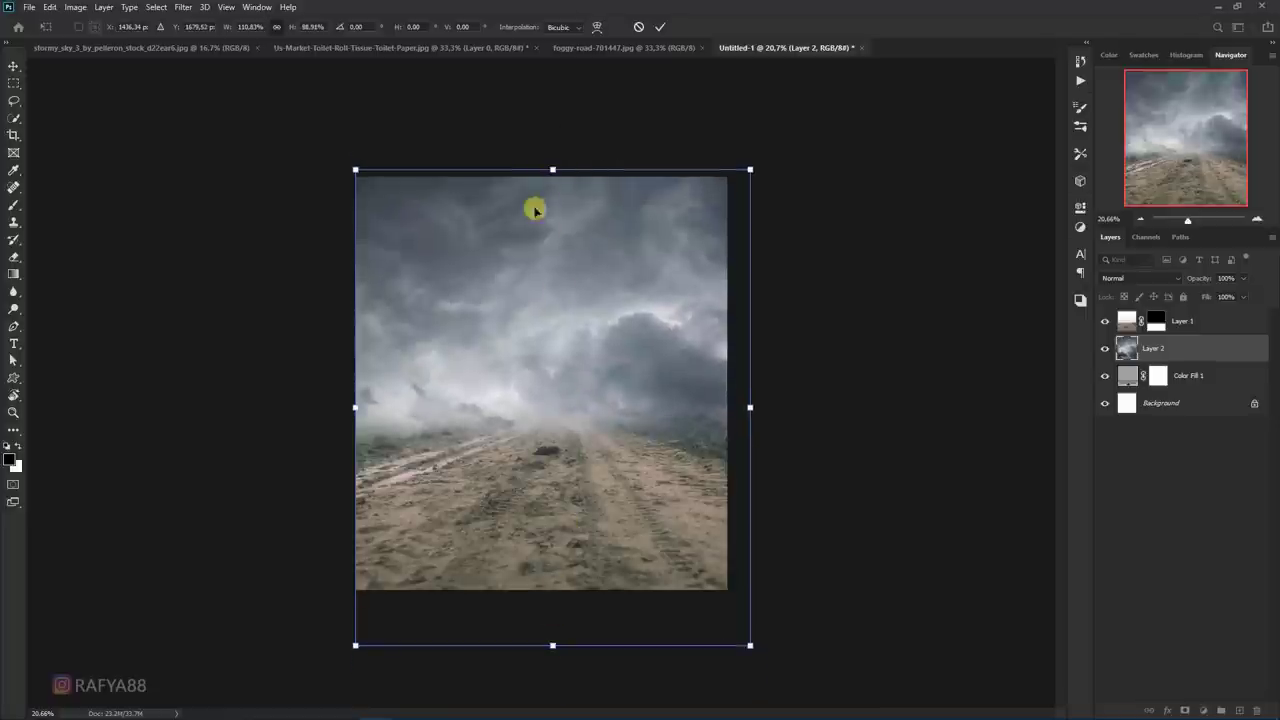
left_click(660, 27)
scroll(595, 400, "up", 1)
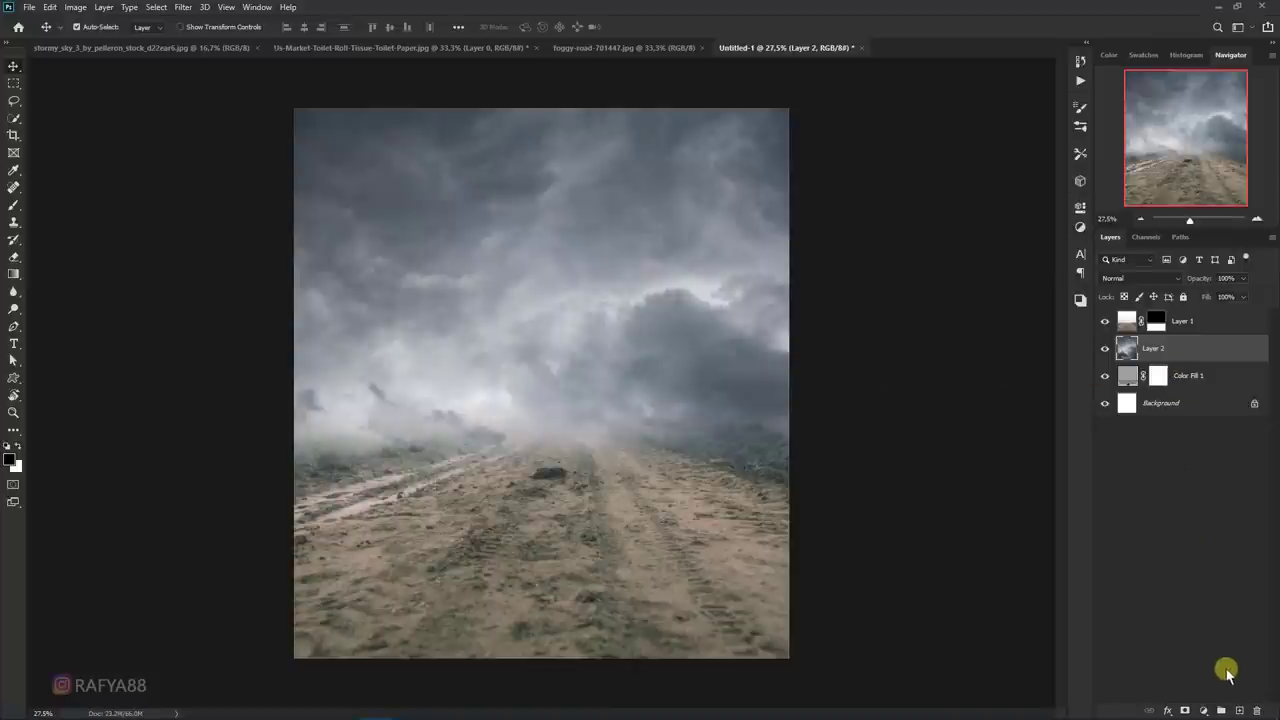
- Add Layer 3 at the top and brush soft light-grey fog across the horizon
left_click(1239, 710)
right_click(13, 205)
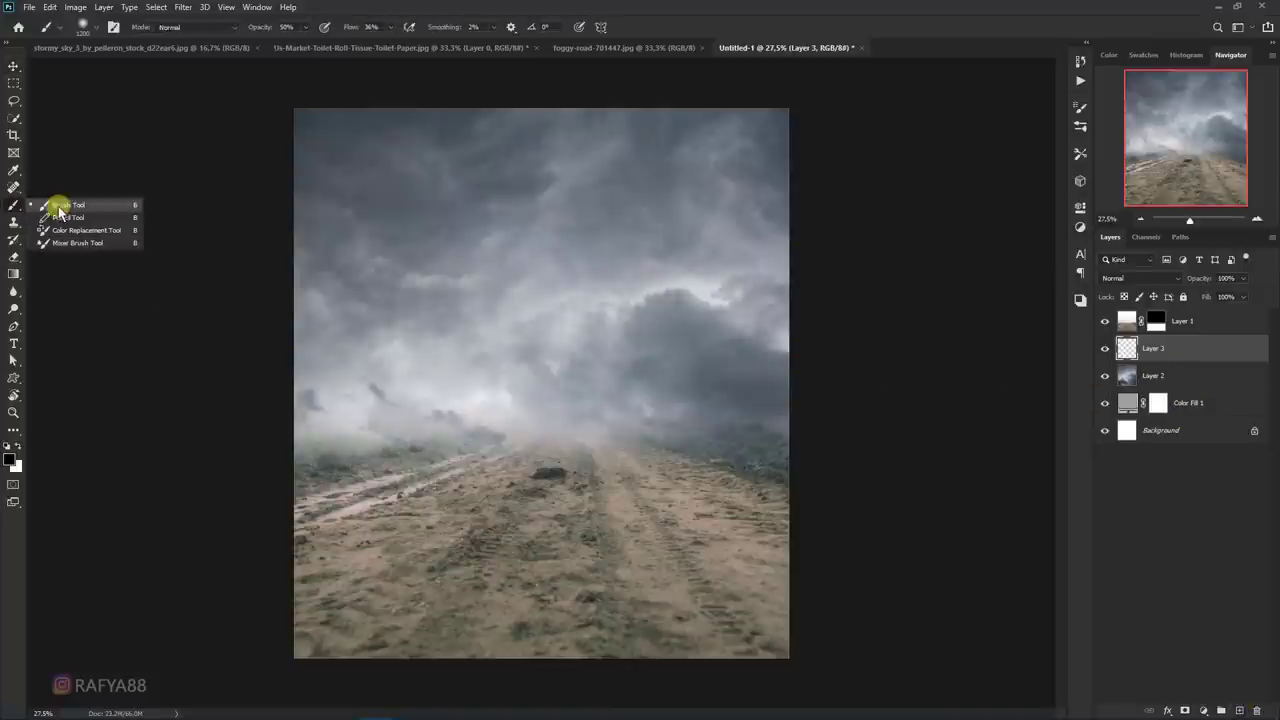
left_click(60, 206)
left_click_drag(1157, 358, 1180, 322)
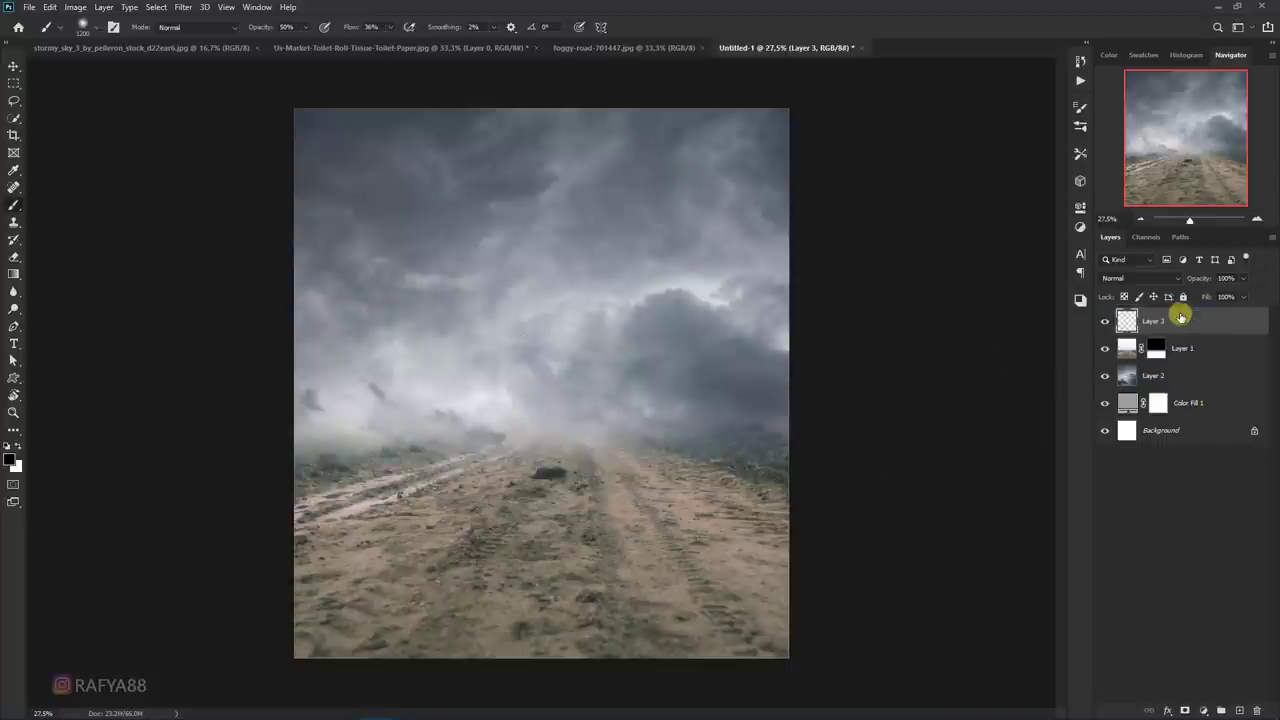
left_click(455, 374, "alt")
left_click_drag(455, 377, 669, 377)
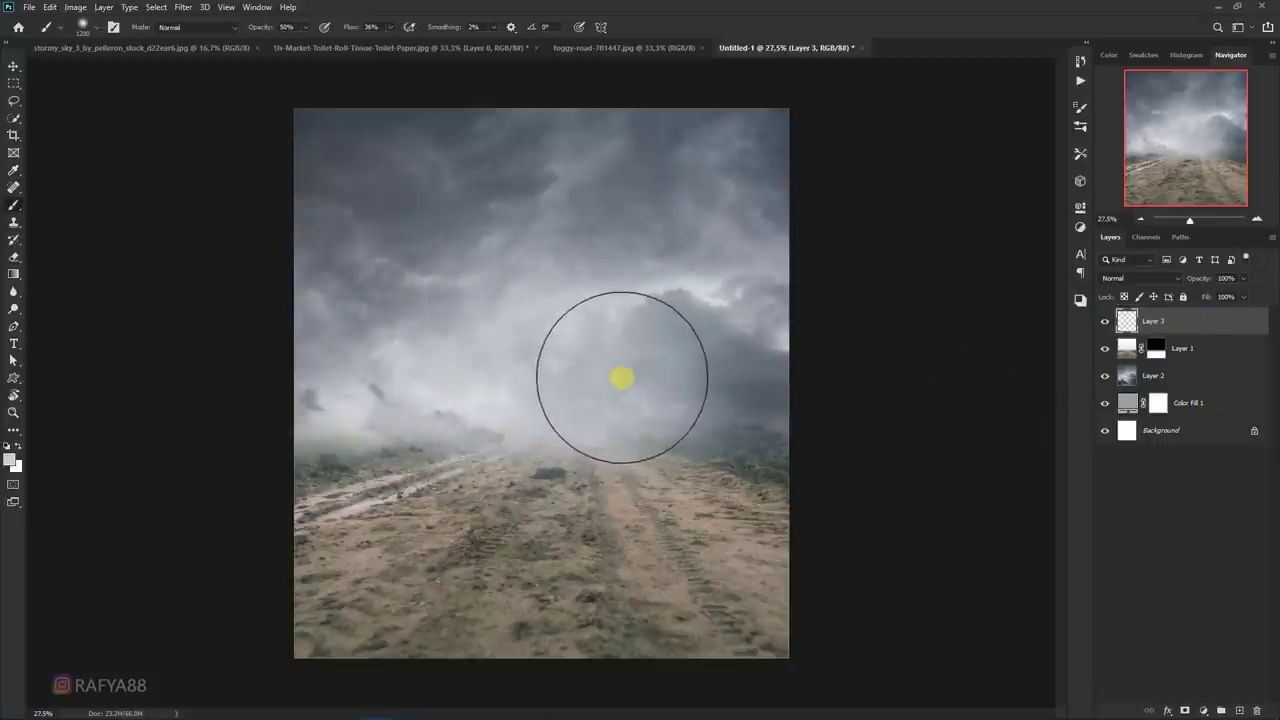
mouse_move(565, 372)
left_mouse_down()
mouse_move(400, 374)
mouse_move(563, 306)
mouse_move(771, 389)
mouse_move(703, 420)
mouse_move(483, 420)
mouse_move(407, 435)
mouse_move(486, 437)
left_mouse_up()
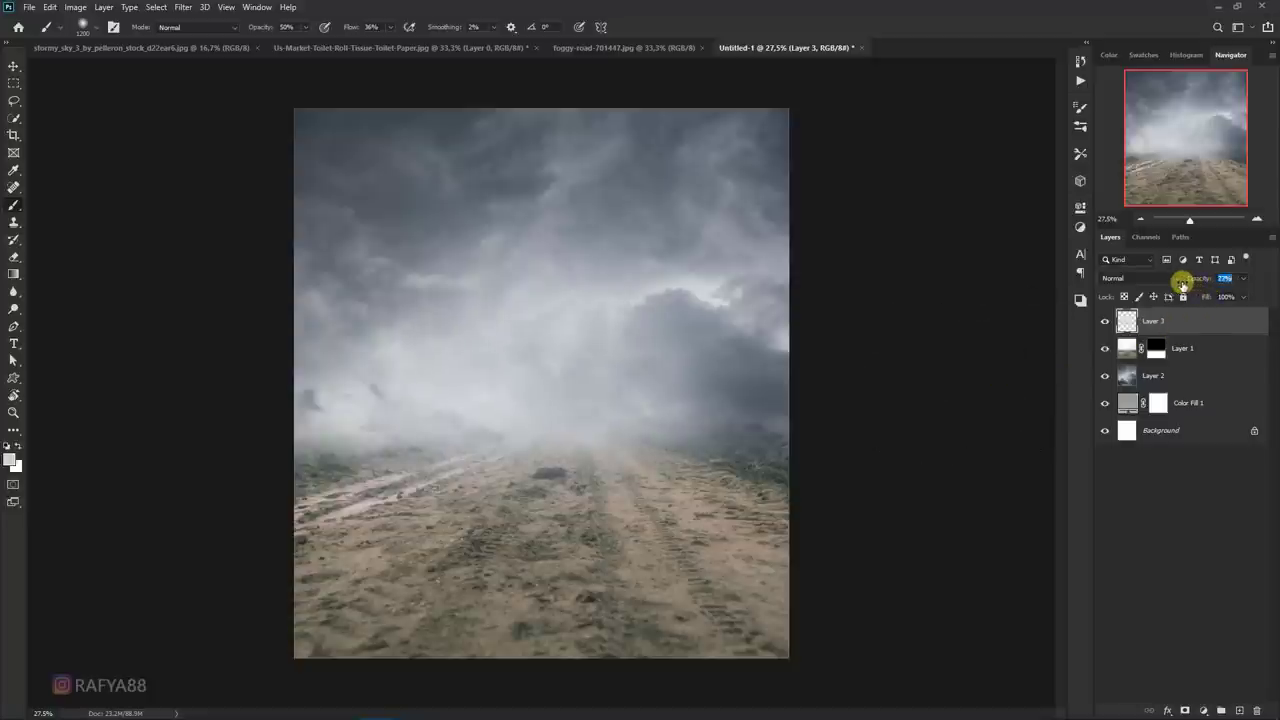
- Darken the road layer with a clipped Levels adjustment lowering its output whites
left_click(1184, 348)
left_click(1203, 710)
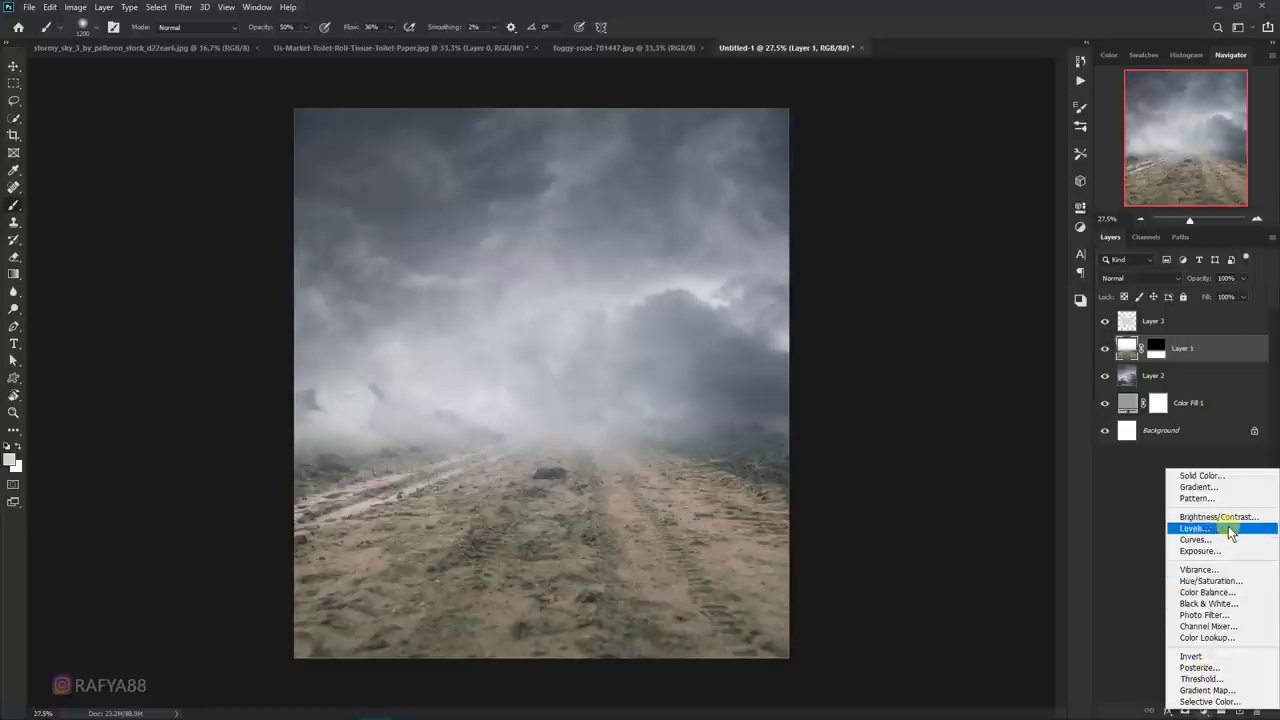
left_click(1195, 528)
left_click(966, 480)
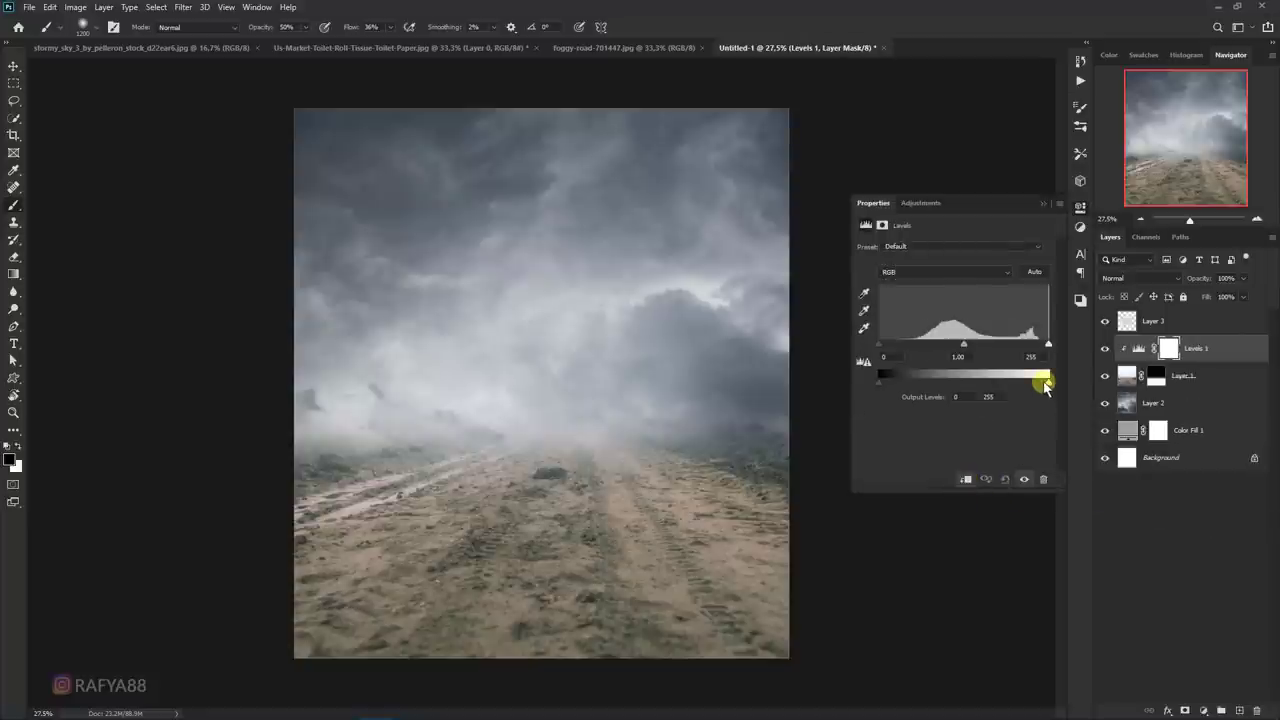
mouse_move(1043, 387)
left_mouse_down()
mouse_move(1005, 388)
mouse_move(1020, 388)
left_mouse_up()
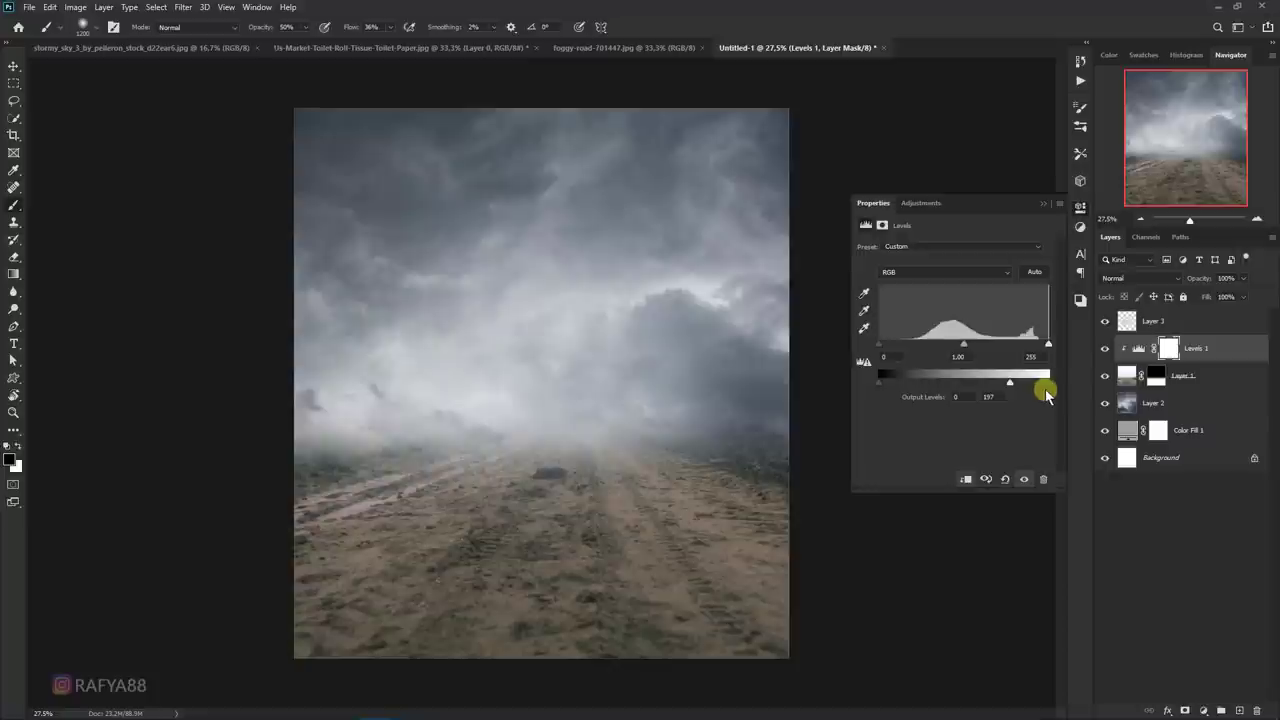
left_click(1043, 208)
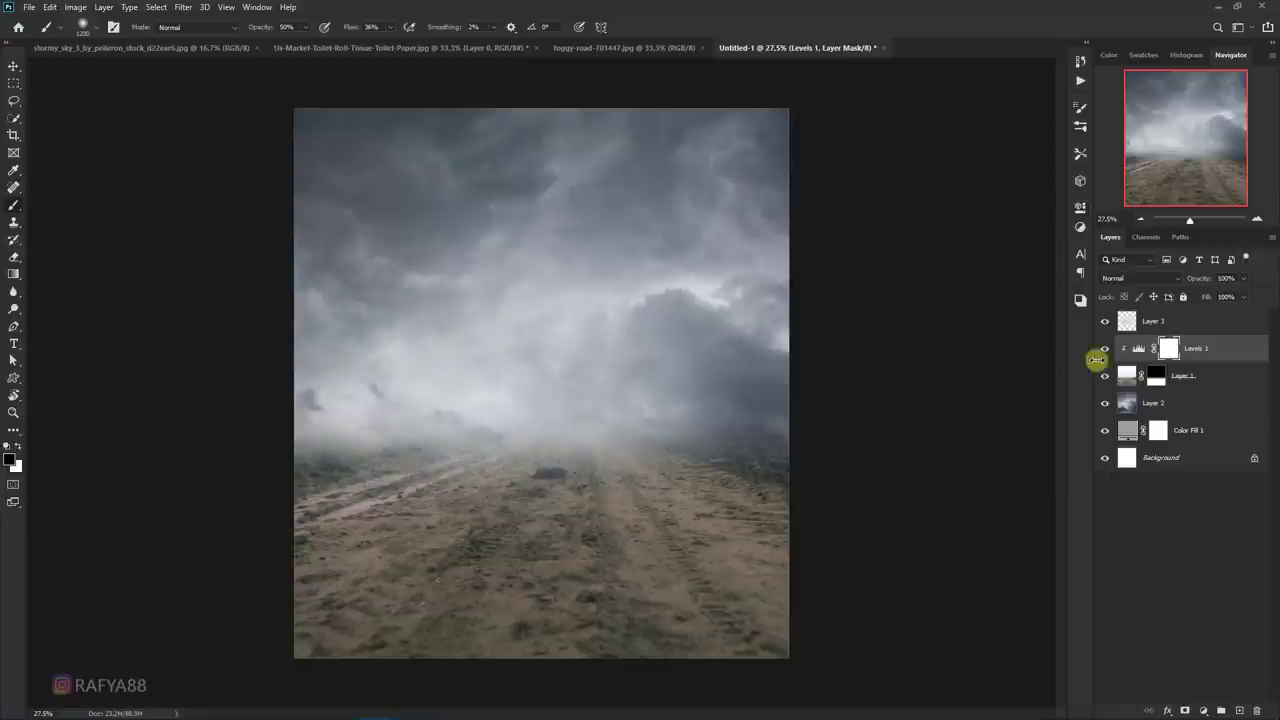
- Desaturate the road layer with a clipped Hue/Saturation adjustment at -23 saturation
left_click(1205, 710)
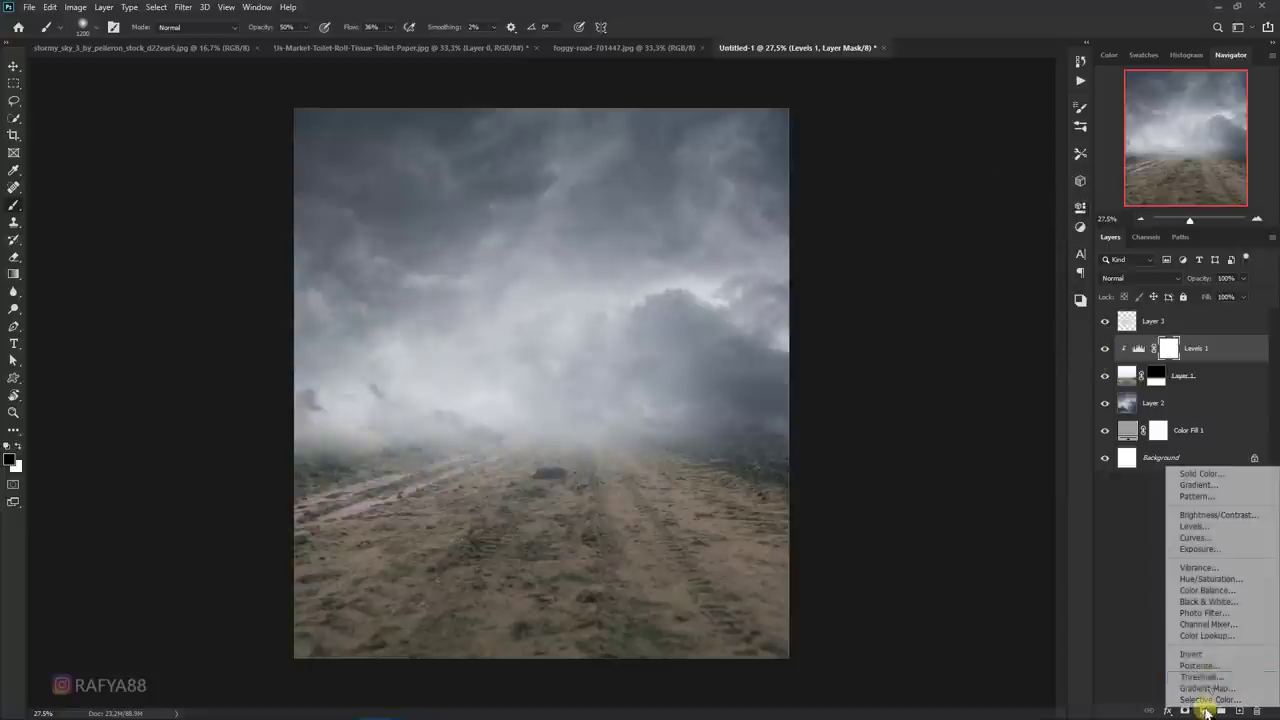
left_click(1225, 578)
left_click(964, 479)
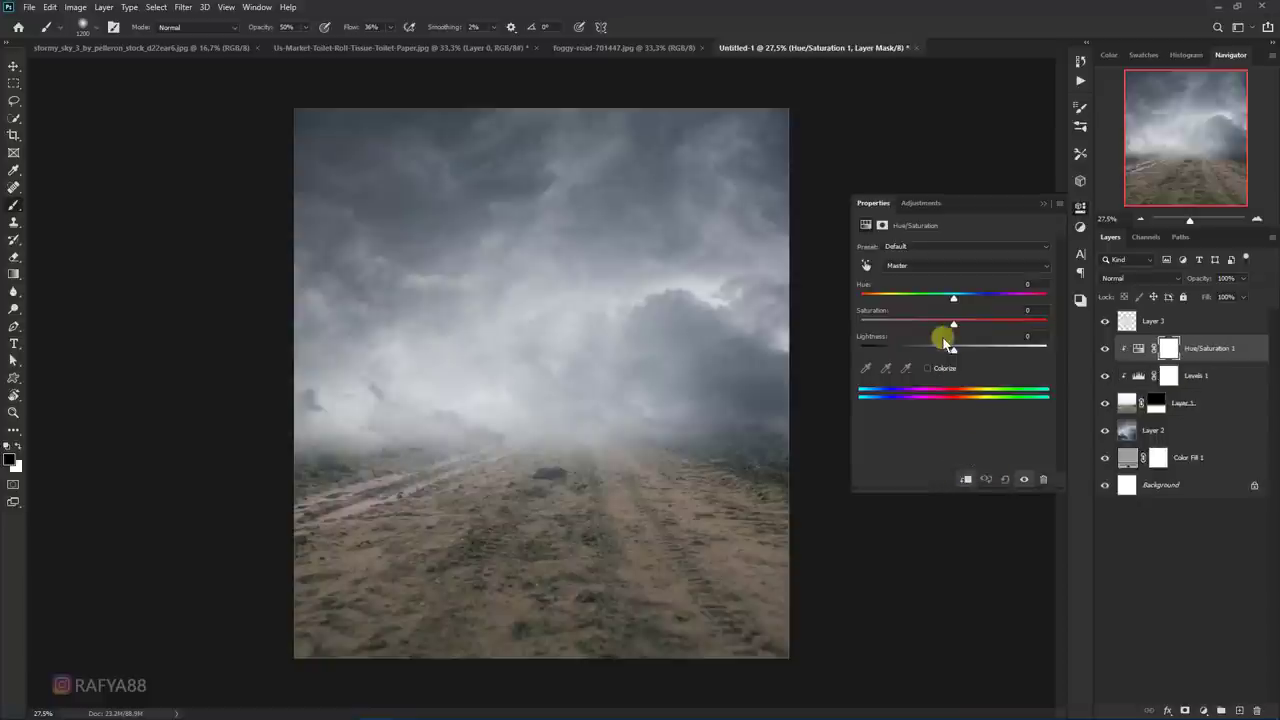
left_click_drag(950, 327, 932, 327)
left_click(1043, 203)
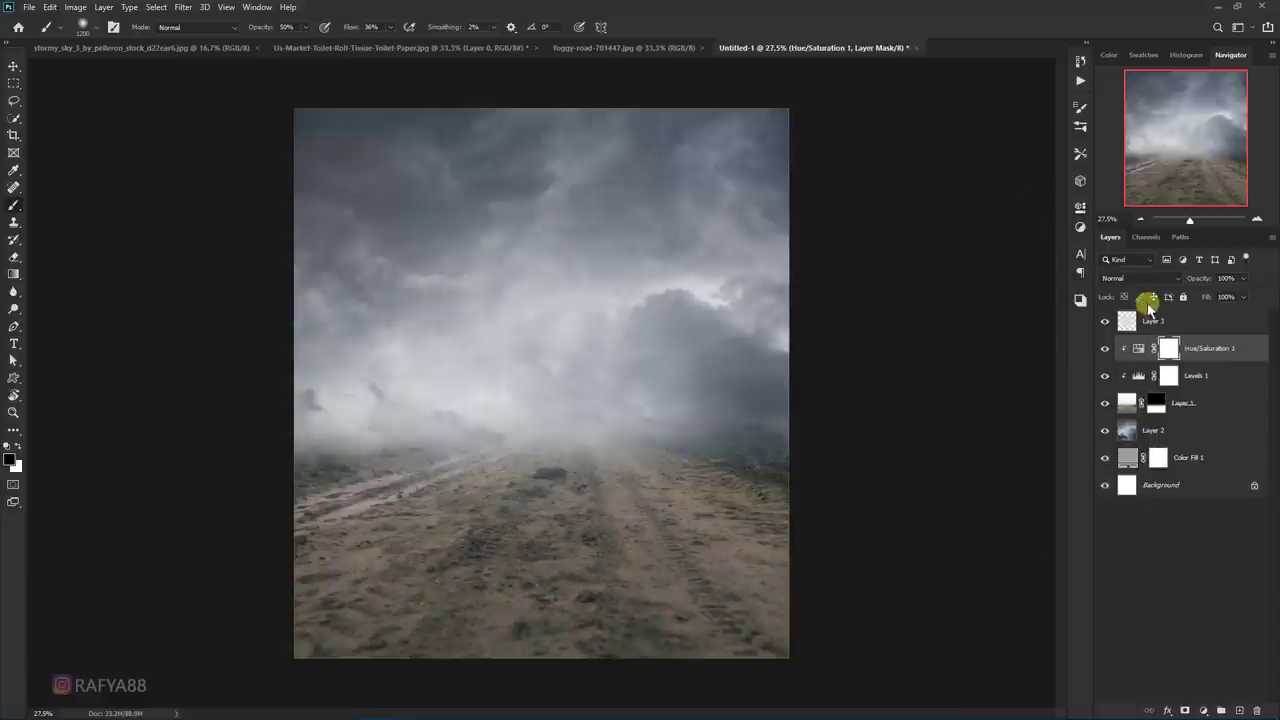
- Brush more fog over the horizon and stamp all visible layers into merged Layer 4
left_click(1160, 320)
mouse_move(480, 443)
left_mouse_down()
mouse_move(484, 457)
mouse_move(466, 449)
mouse_move(746, 423)
mouse_move(694, 431)
mouse_move(715, 408)
mouse_move(694, 371)
mouse_move(781, 368)
left_mouse_up()
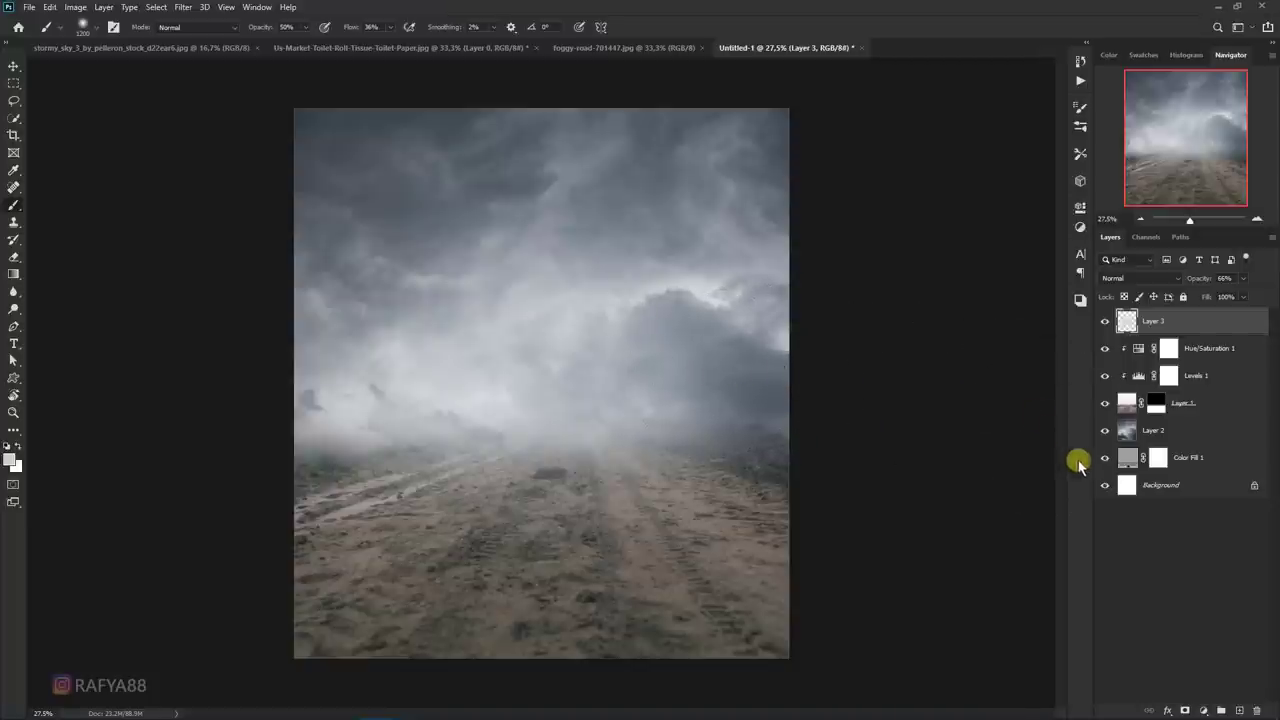
scroll(531, 369, "down", 3)
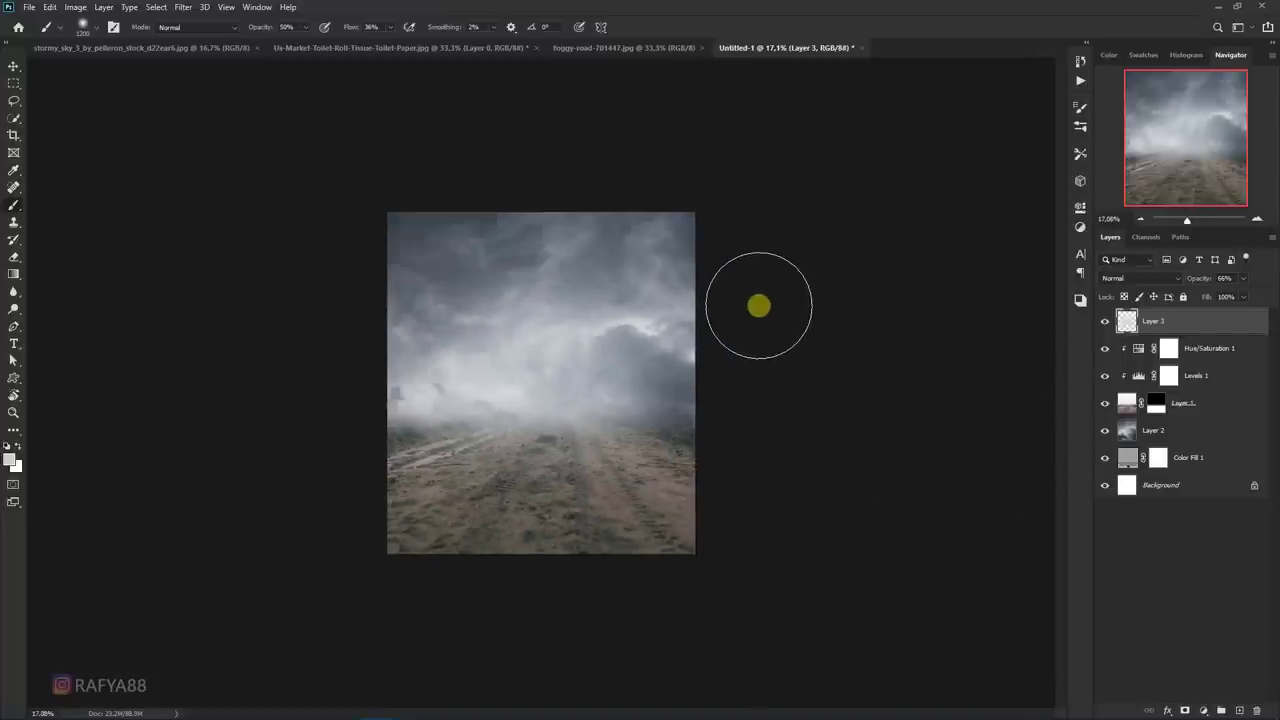
scroll(700, 294, "up", 1)
scroll(706, 291, "up", 2)
scroll(711, 295, "down", 1)
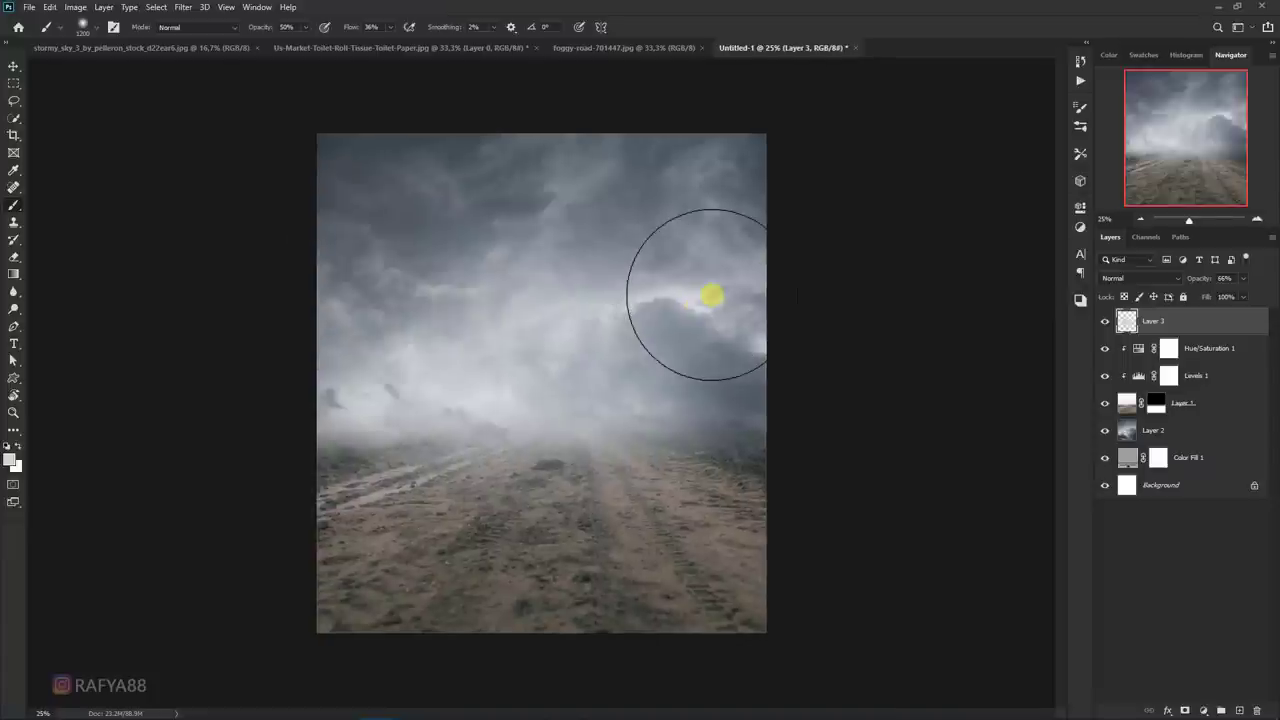
key("ctrl+shift+alt+e")
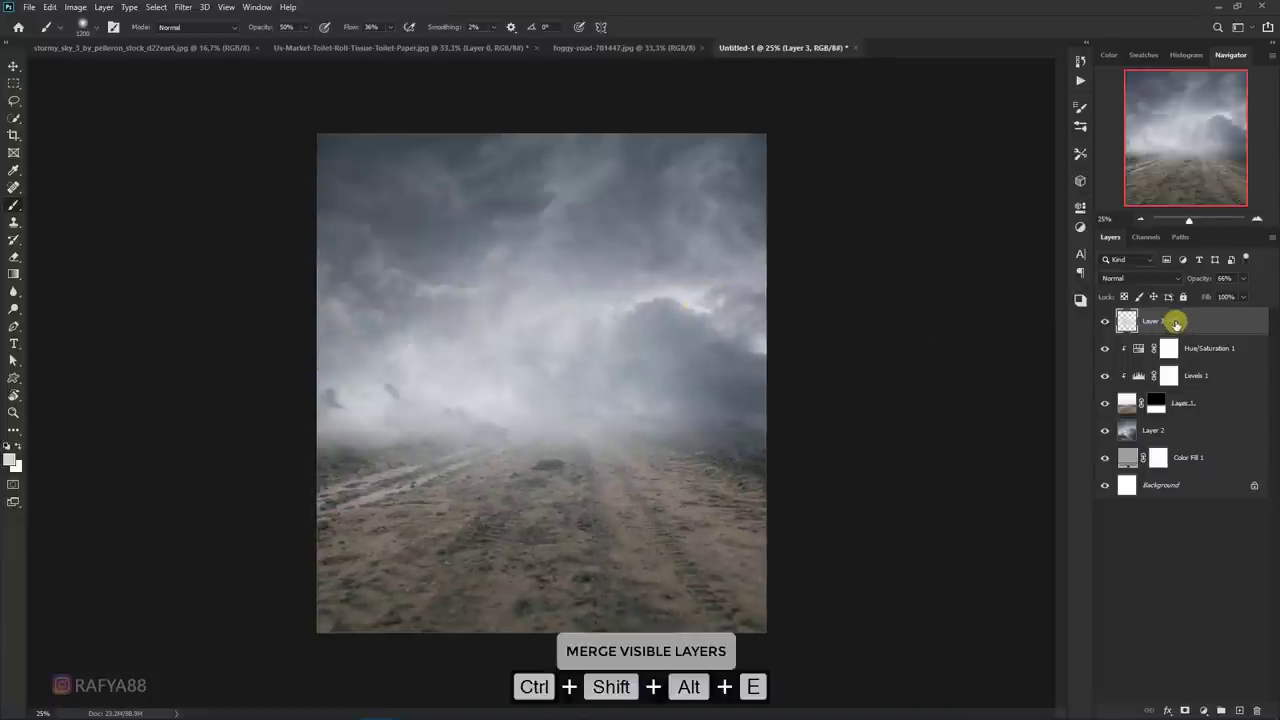
scroll(274, 157, "up", 1)
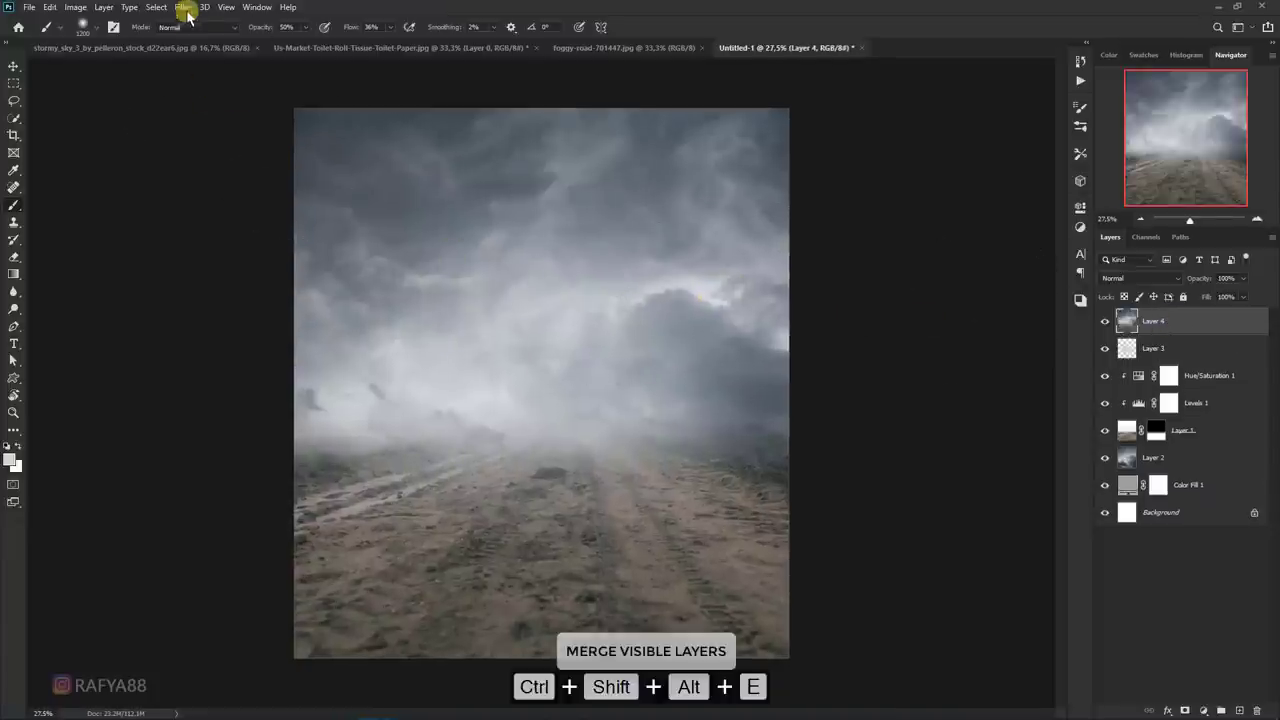
left_click(183, 7)
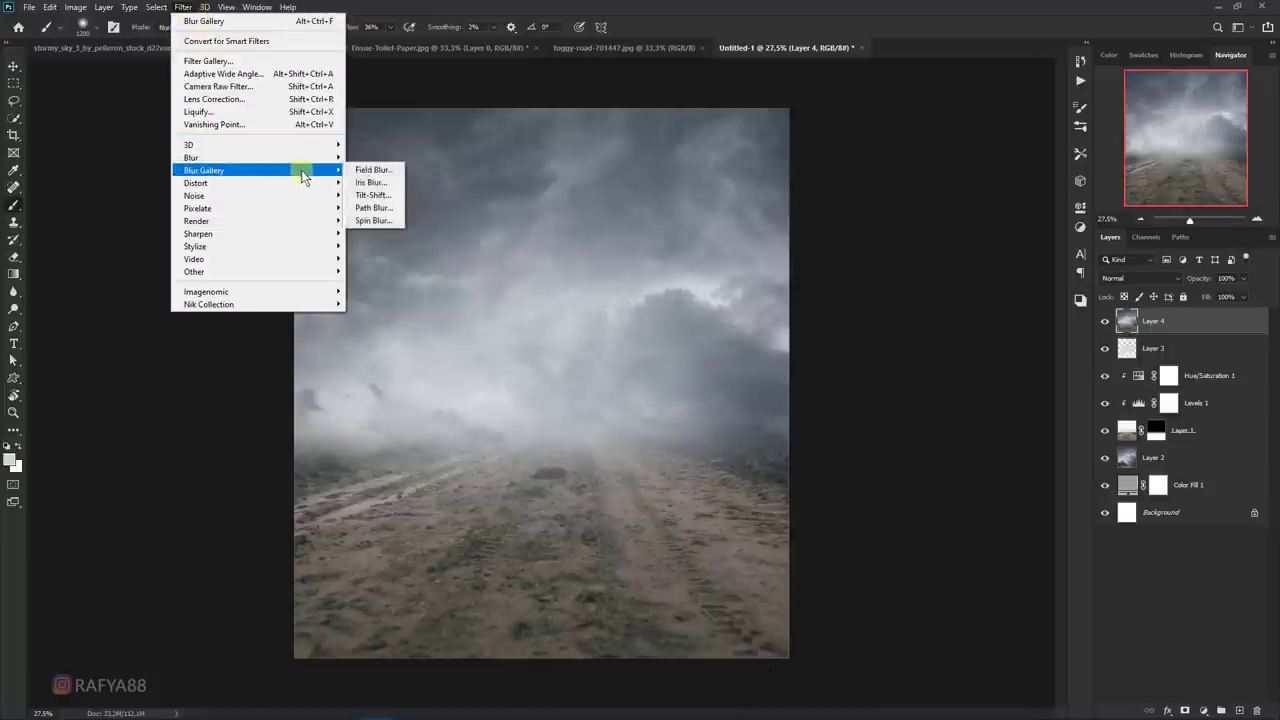
- Apply a 13 px Field Blur to Layer 4, with sky pins blurred and a 0 px road pin
left_click(378, 168)
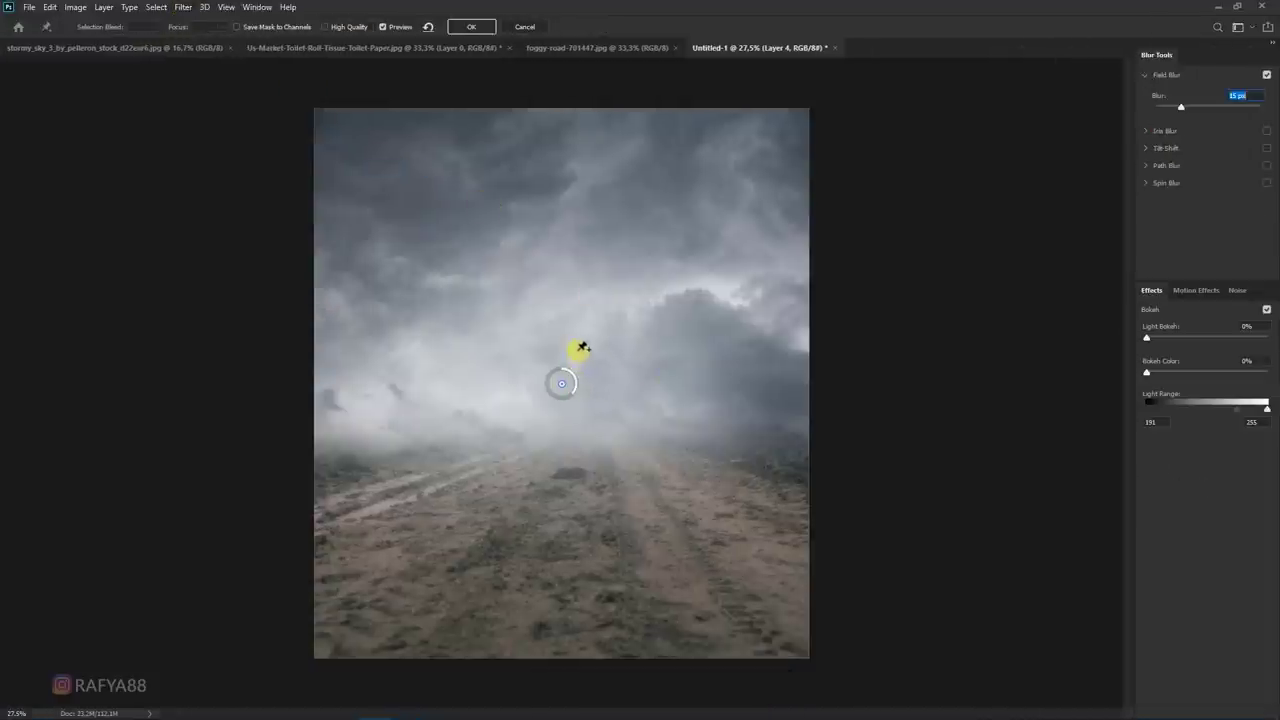
left_click_drag(562, 385, 566, 339)
left_click(572, 510)
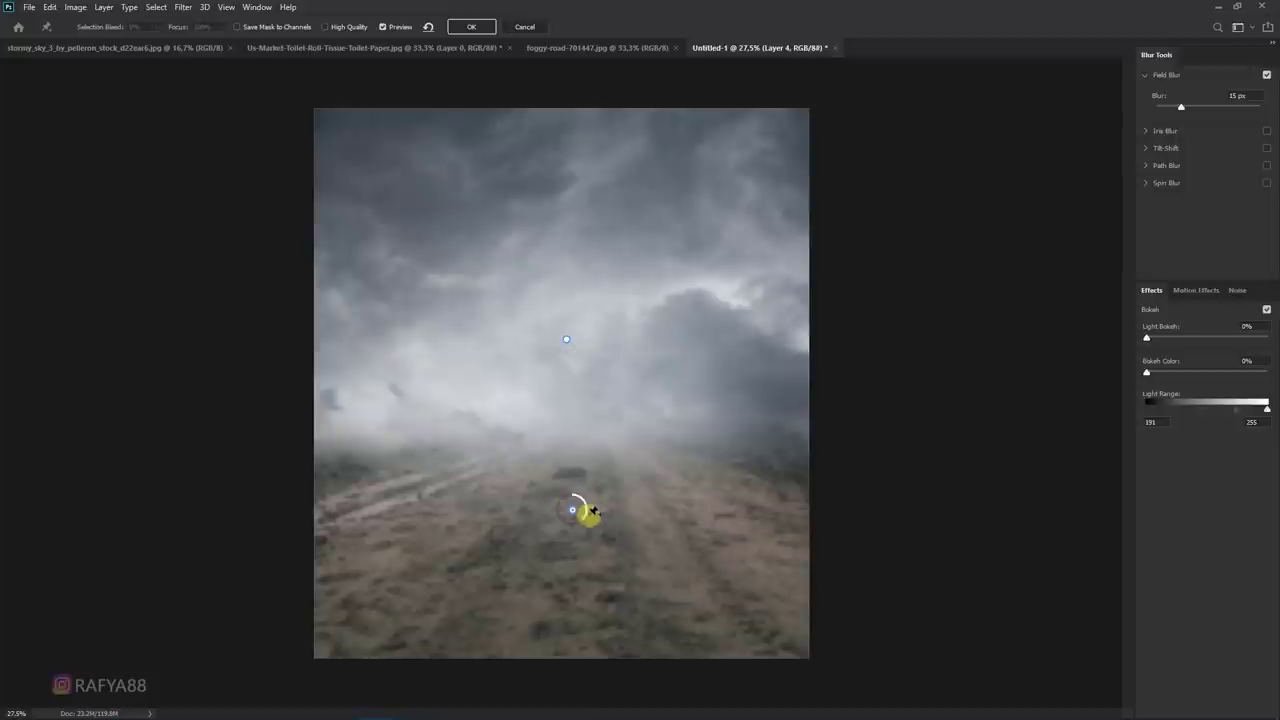
left_click_drag(583, 522, 583, 503)
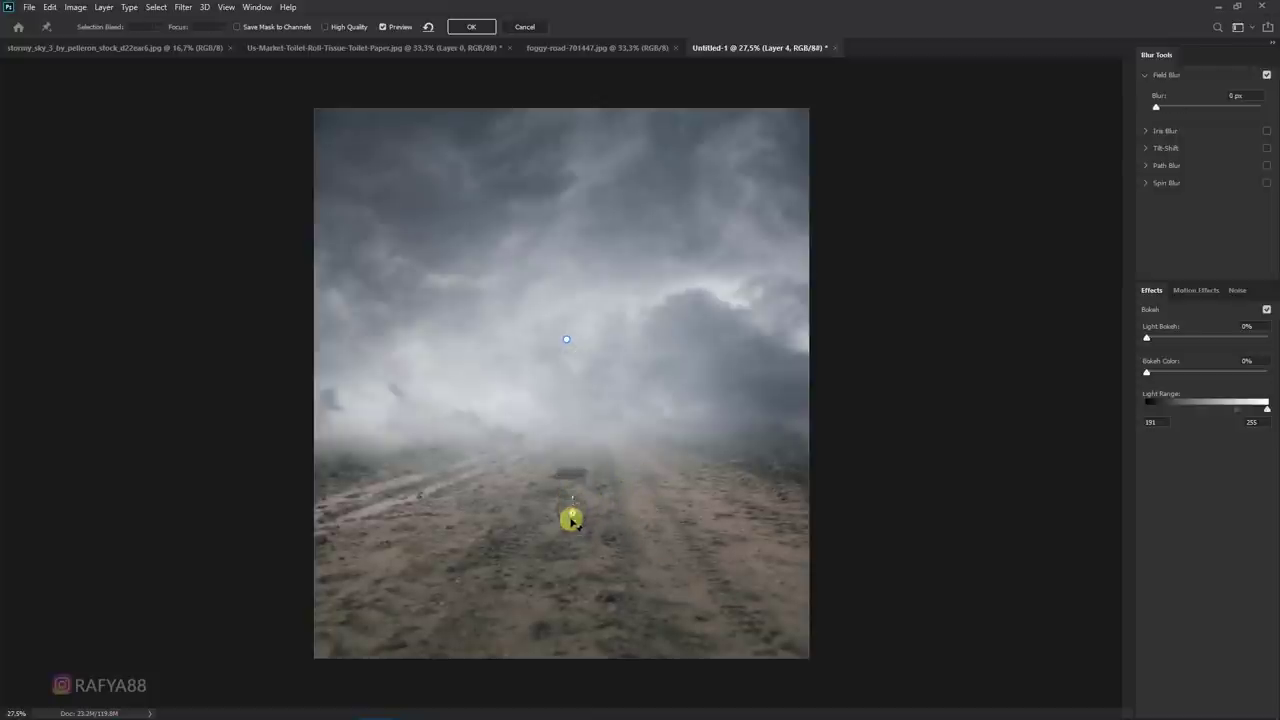
left_click_drag(571, 519, 565, 544)
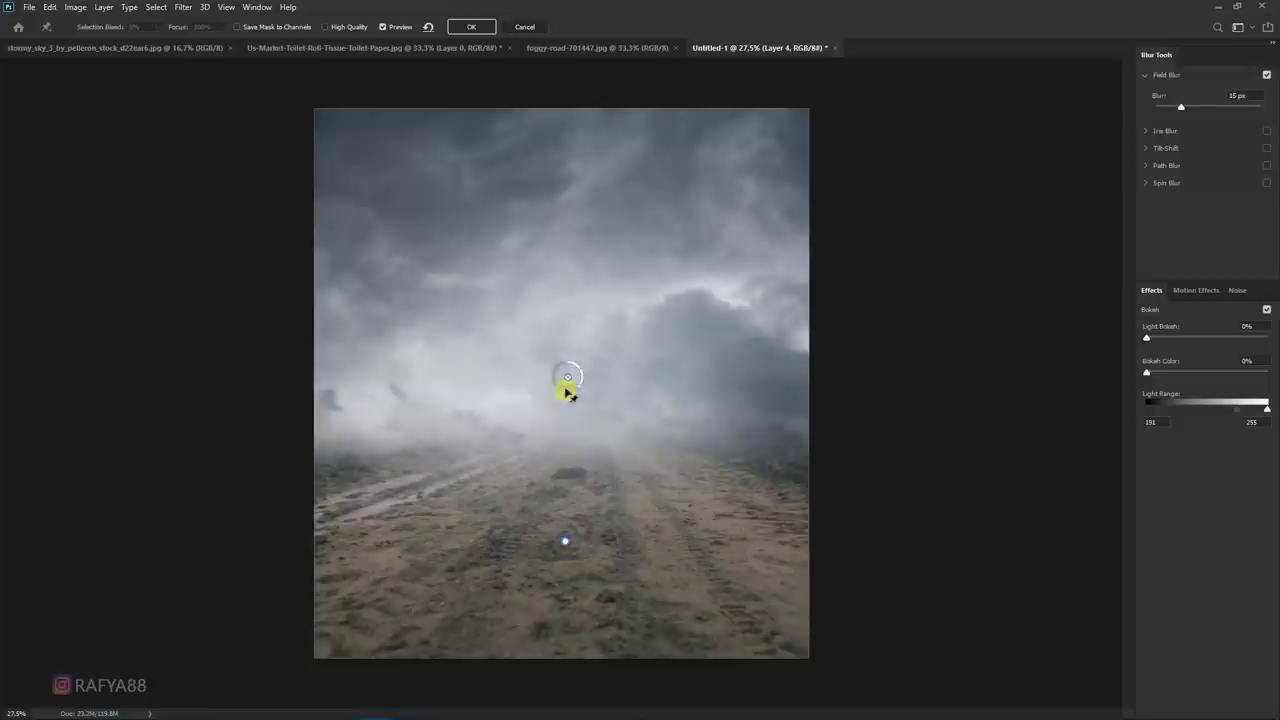
left_click(578, 462)
left_click_drag(577, 460, 578, 366)
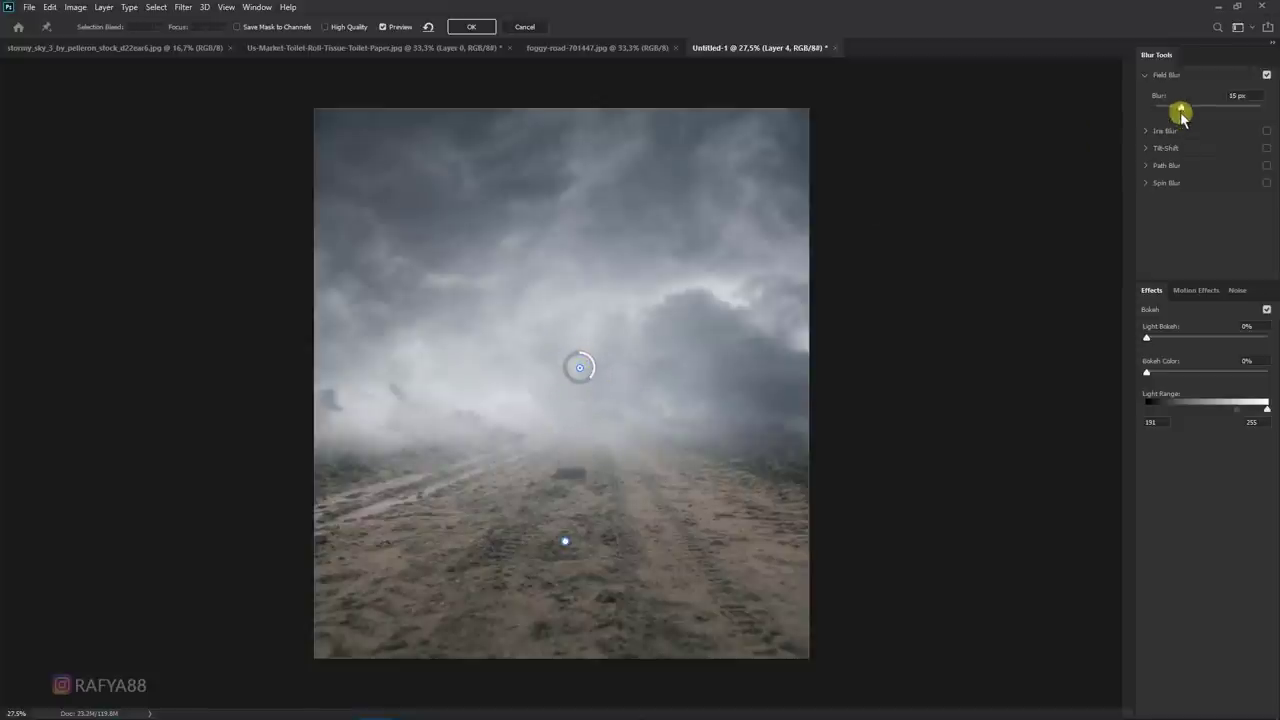
mouse_move(1182, 113)
left_mouse_down()
mouse_move(1206, 108)
mouse_move(1153, 108)
left_mouse_up()
left_click_drag(1182, 114, 1180, 116)
left_click(579, 356)
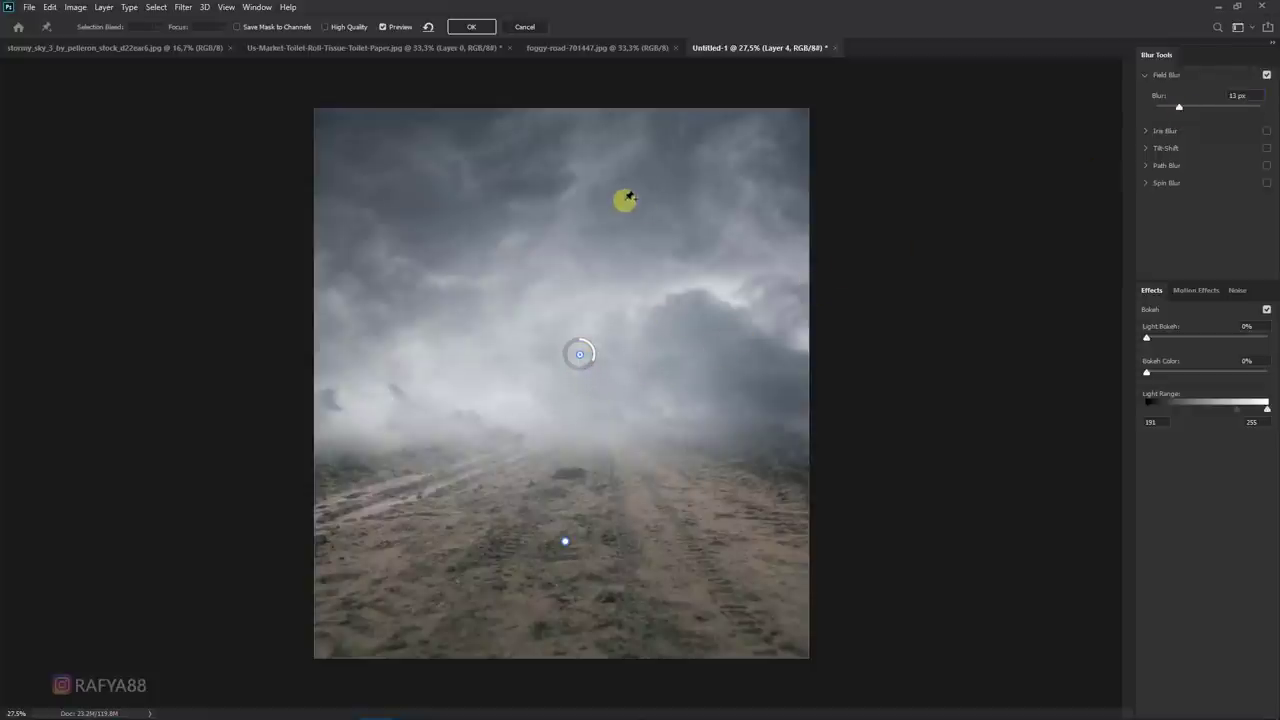
left_click(465, 30)
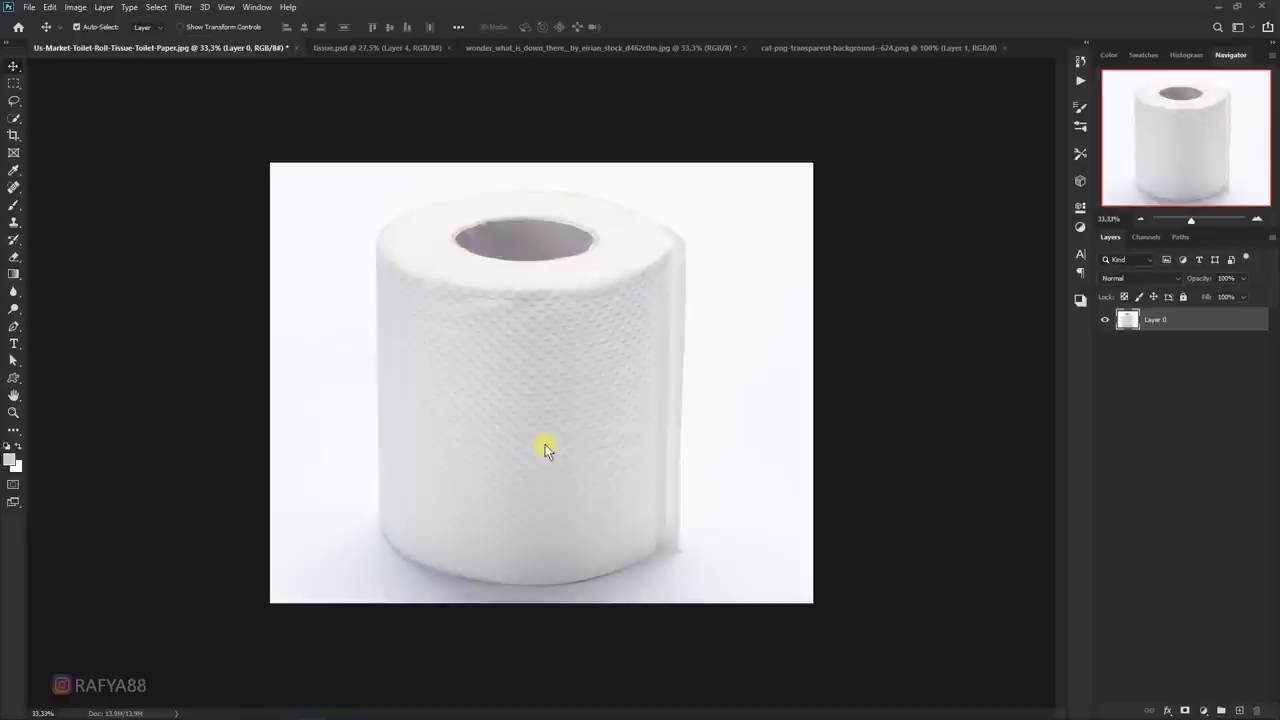
- Darken the toilet paper roll in Camera Raw: exposure -0.45, highlights/whites -100, clarity +43
left_click(184, 8)
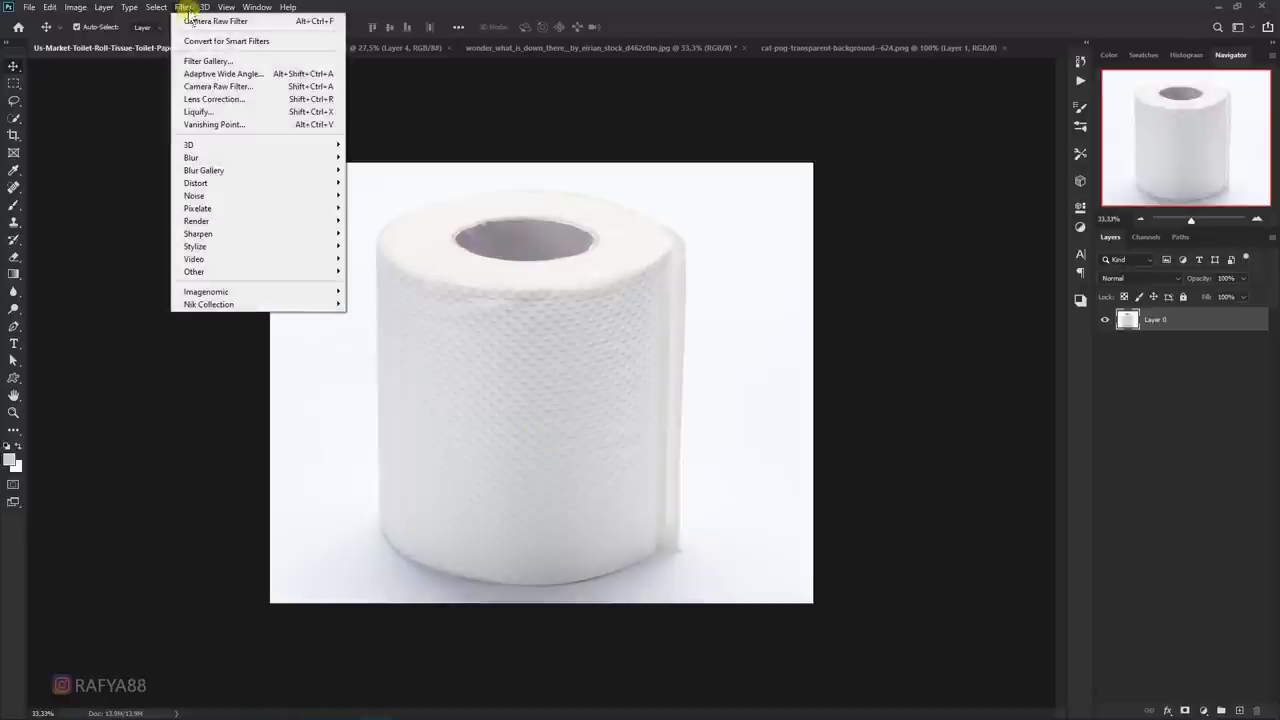
left_click(268, 88)
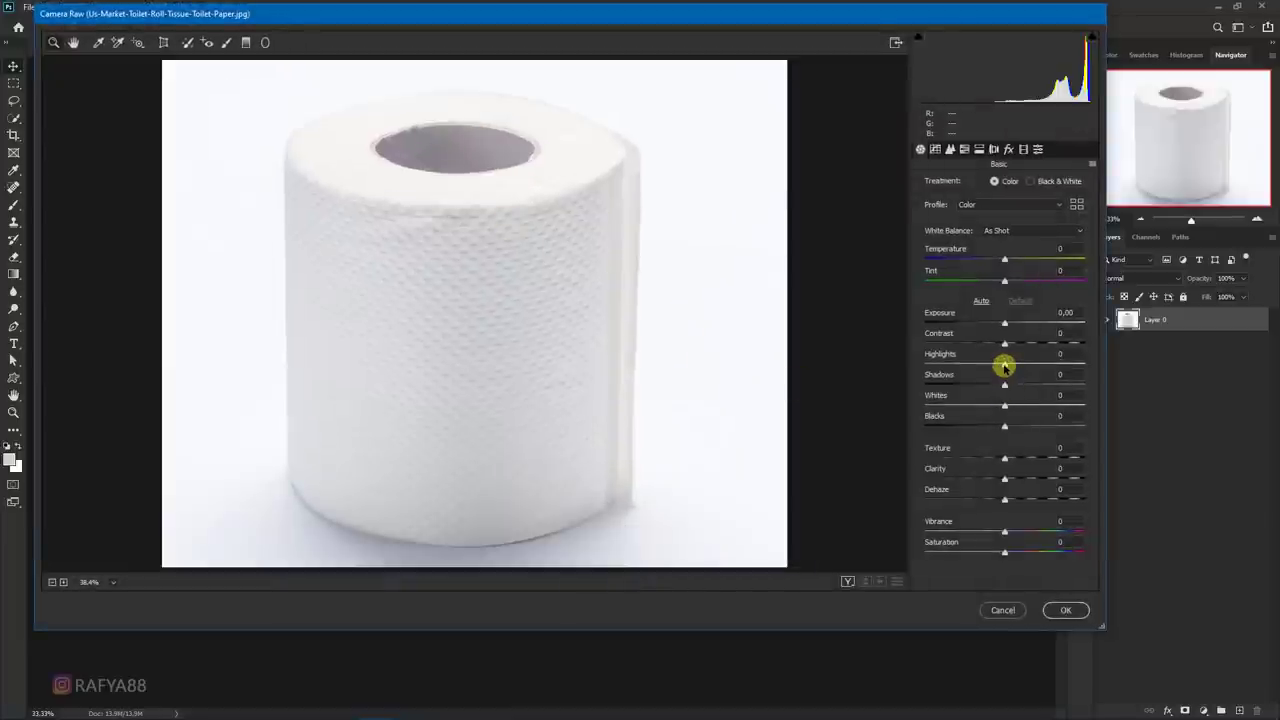
left_click_drag(1005, 364, 920, 363)
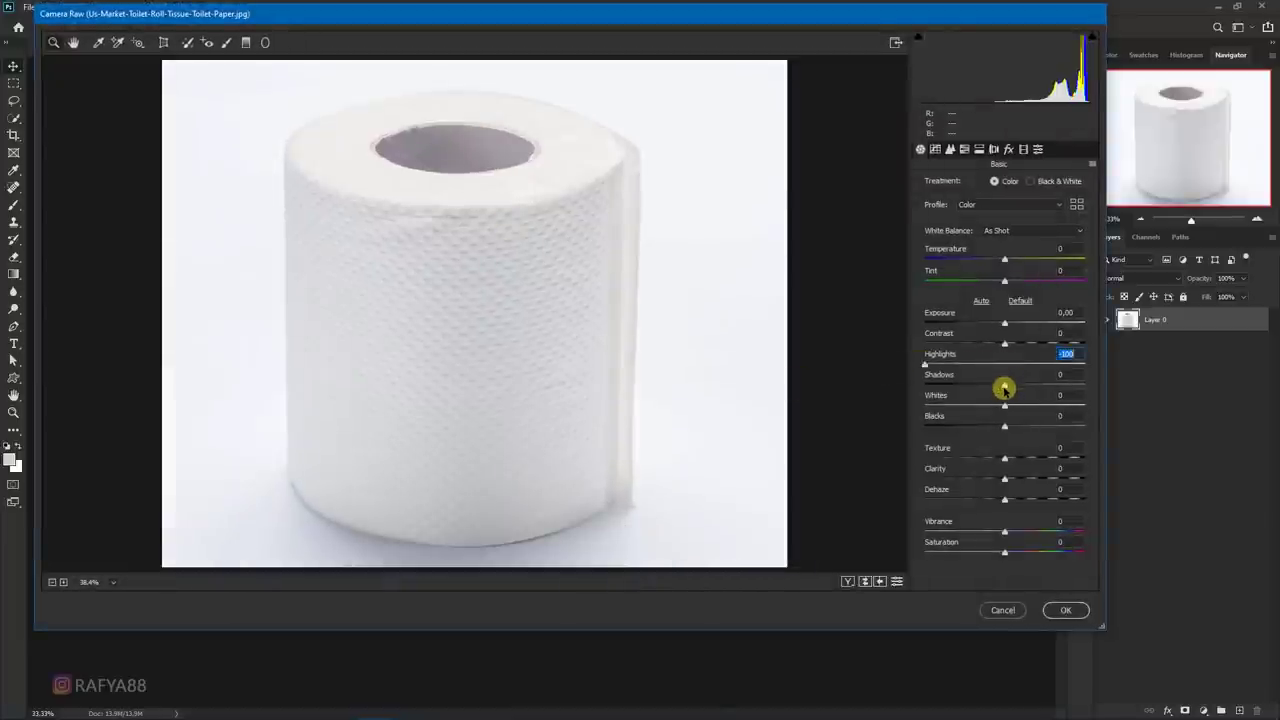
mouse_move(1004, 386)
left_mouse_down()
mouse_move(952, 381)
mouse_move(951, 403)
mouse_move(909, 406)
left_mouse_up()
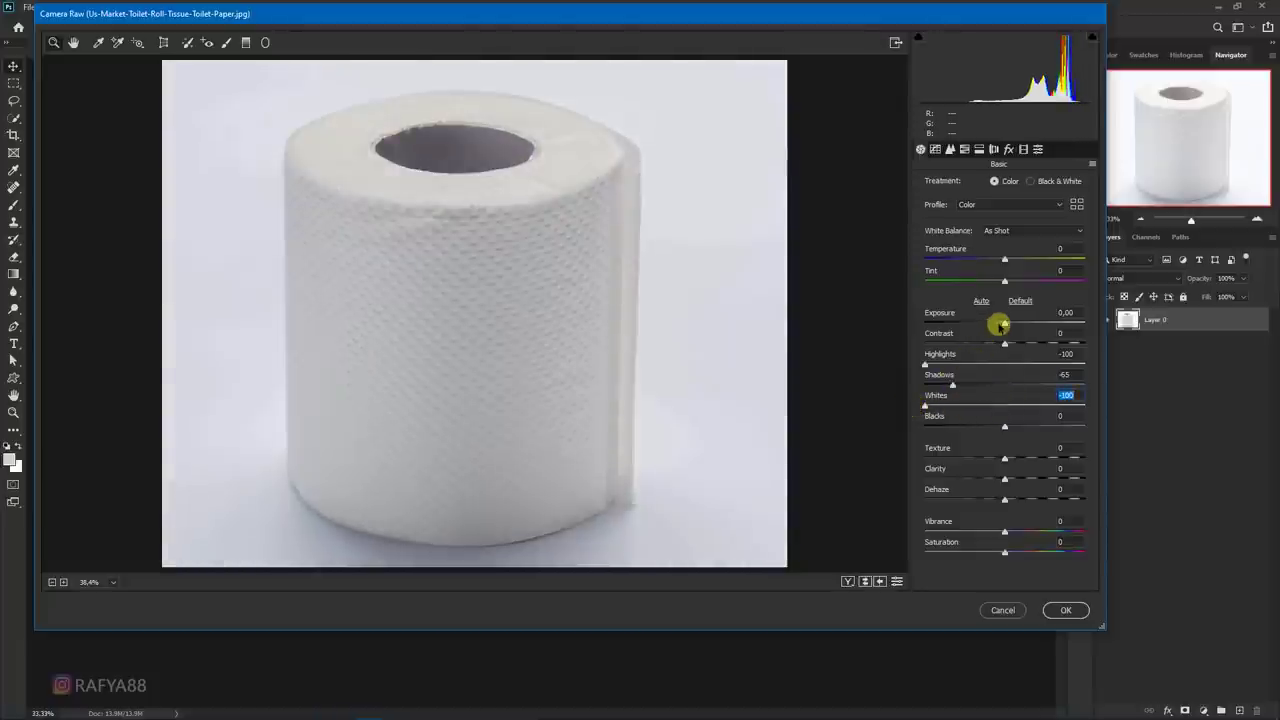
left_click_drag(1002, 324, 996, 324)
left_click_drag(1008, 477, 1034, 479)
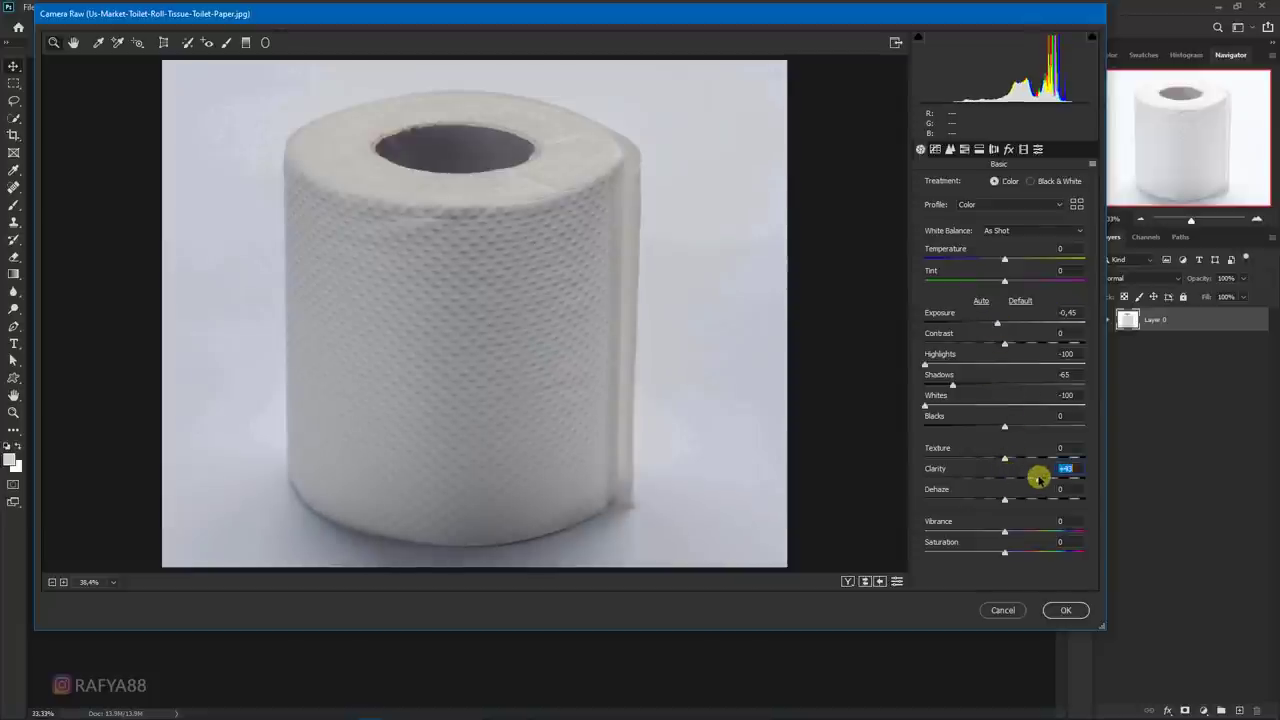
left_click(997, 532)
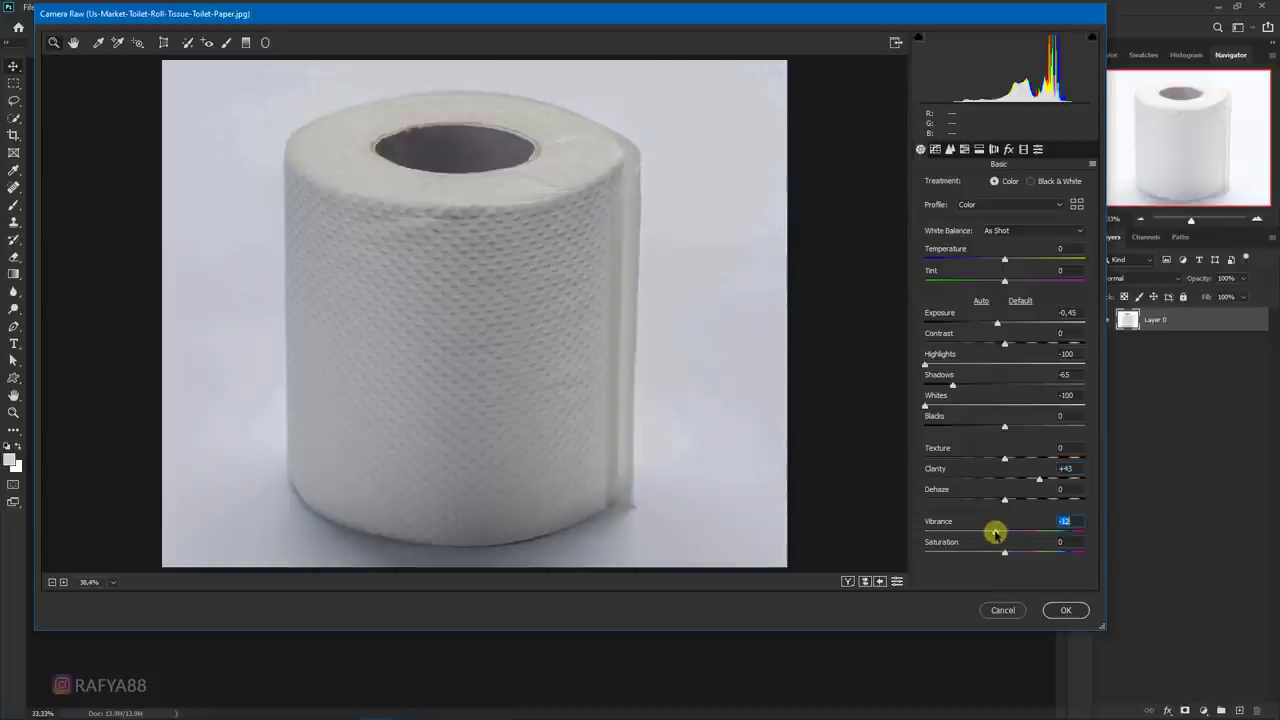
left_click(1065, 608)
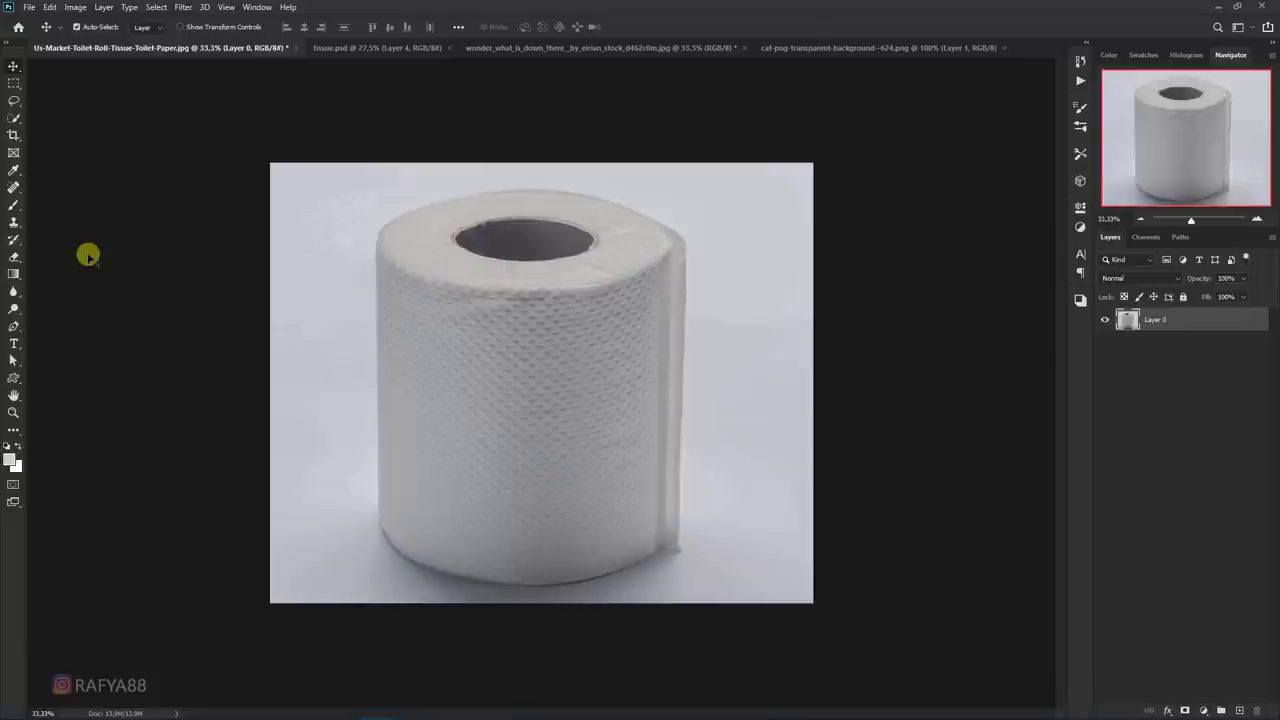
- Try a quick selection on the roll, discard it, and return to the Pen tool
left_click(22, 327)
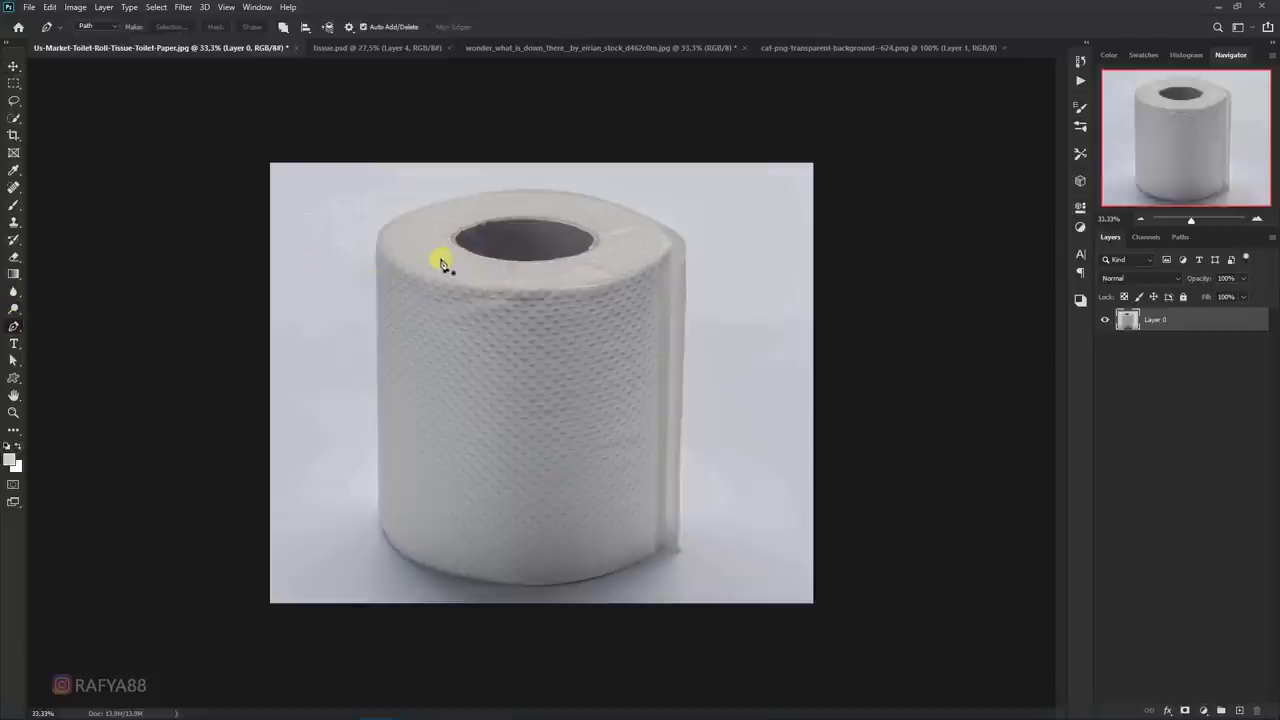
scroll(446, 262, "down", 1)
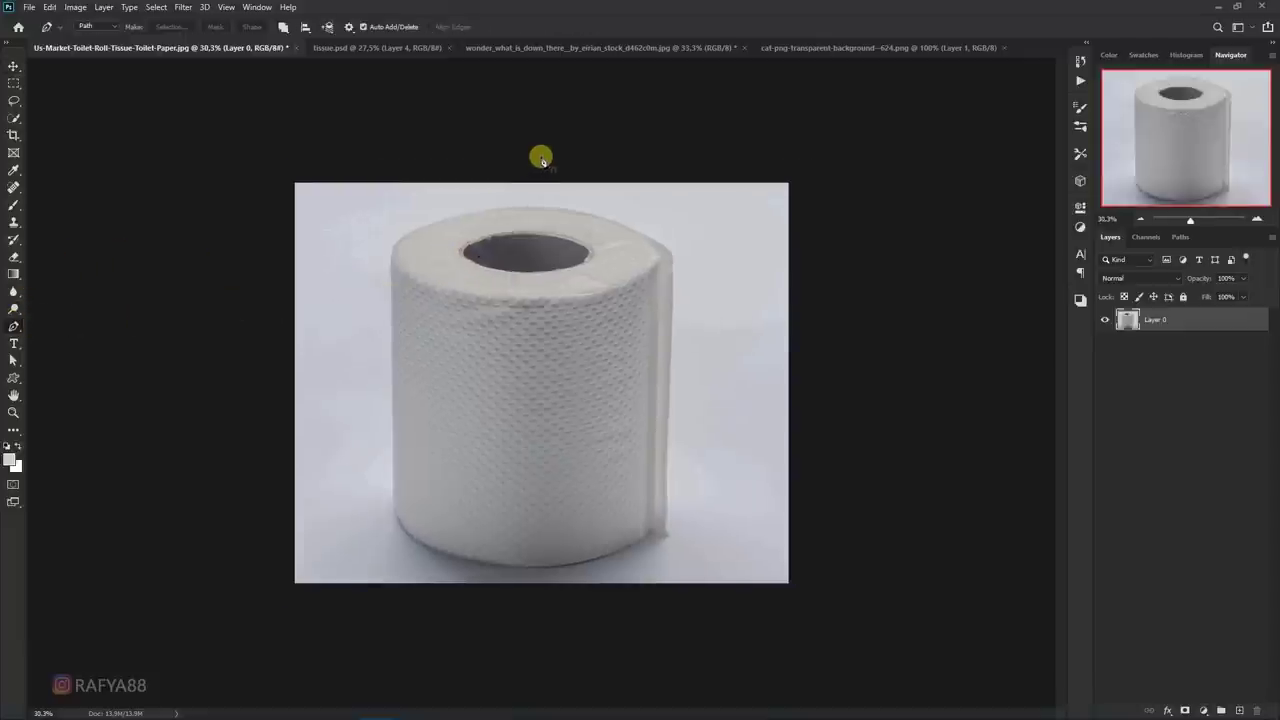
scroll(540, 160, "up", 3)
scroll(400, 162, "down", 1)
right_click(20, 125)
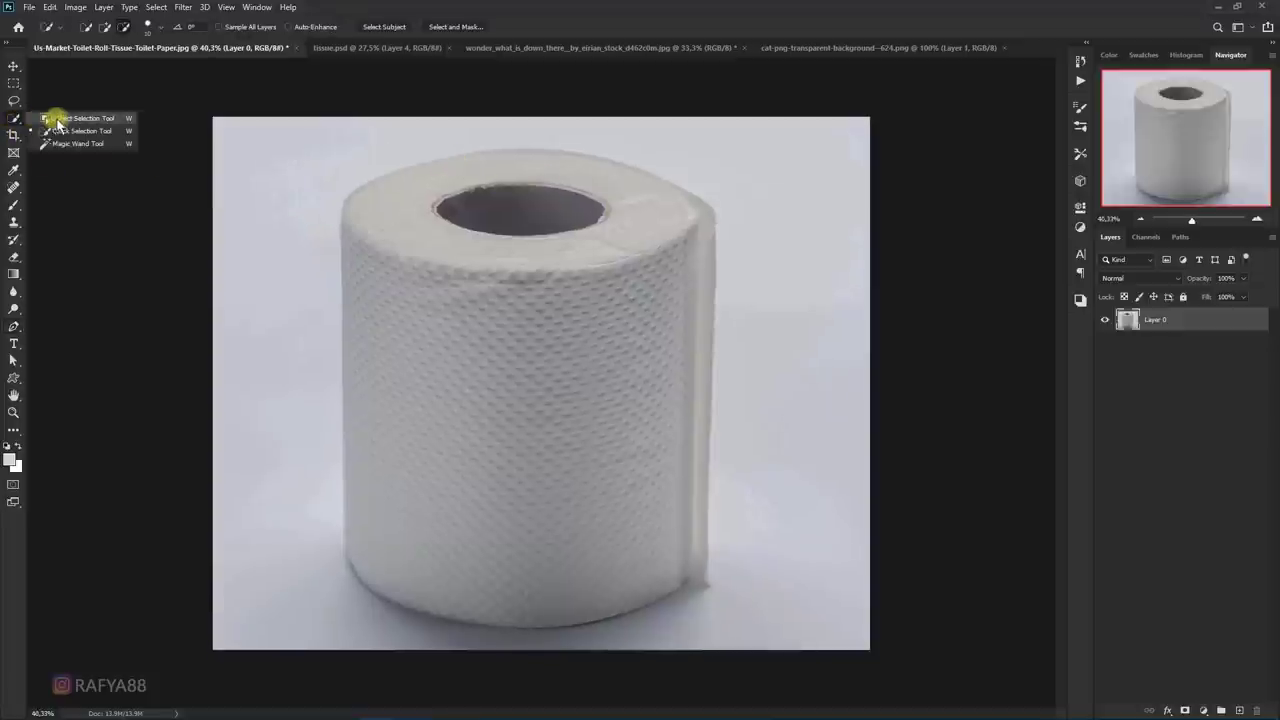
left_click(80, 128)
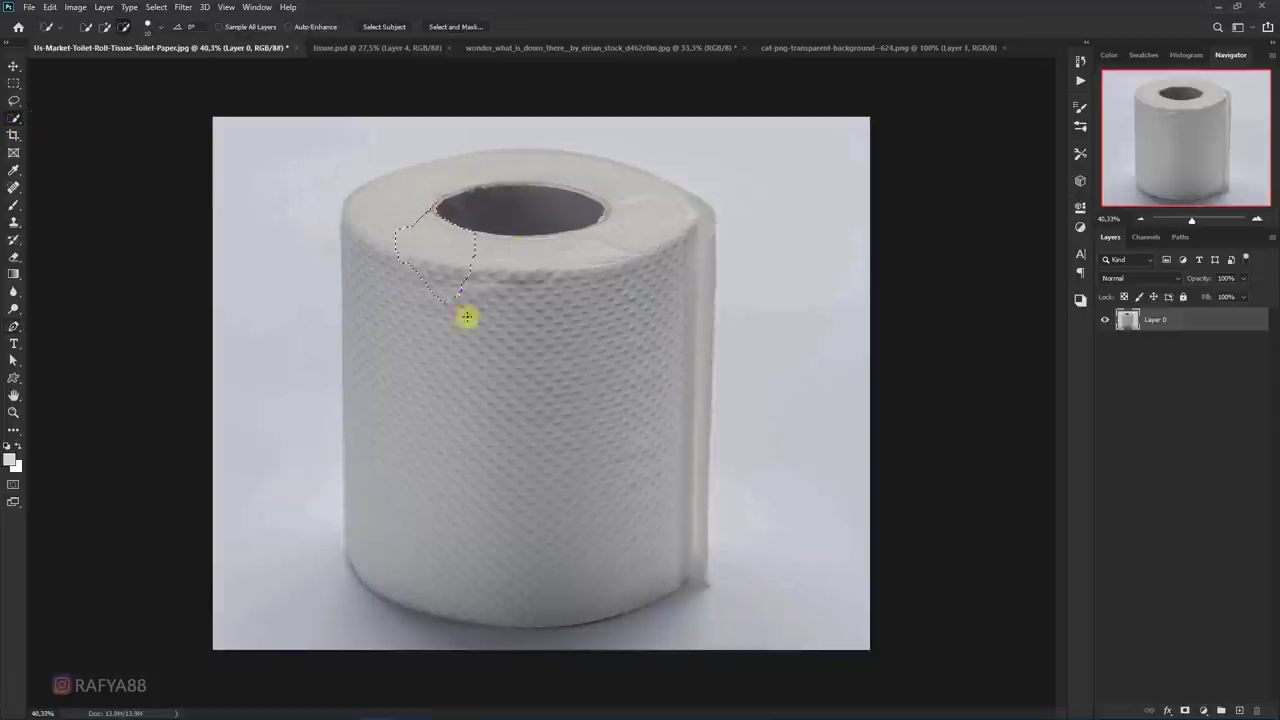
left_click(565, 432)
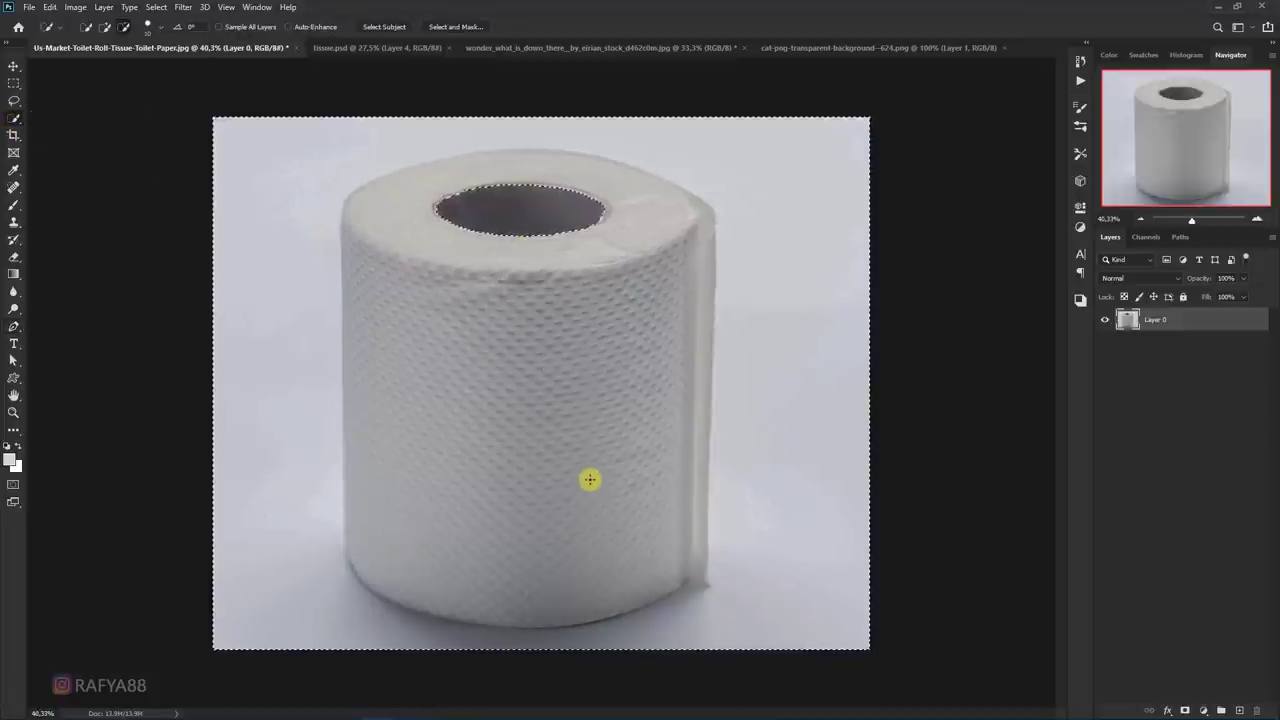
key("ctrl+d")
key("v")
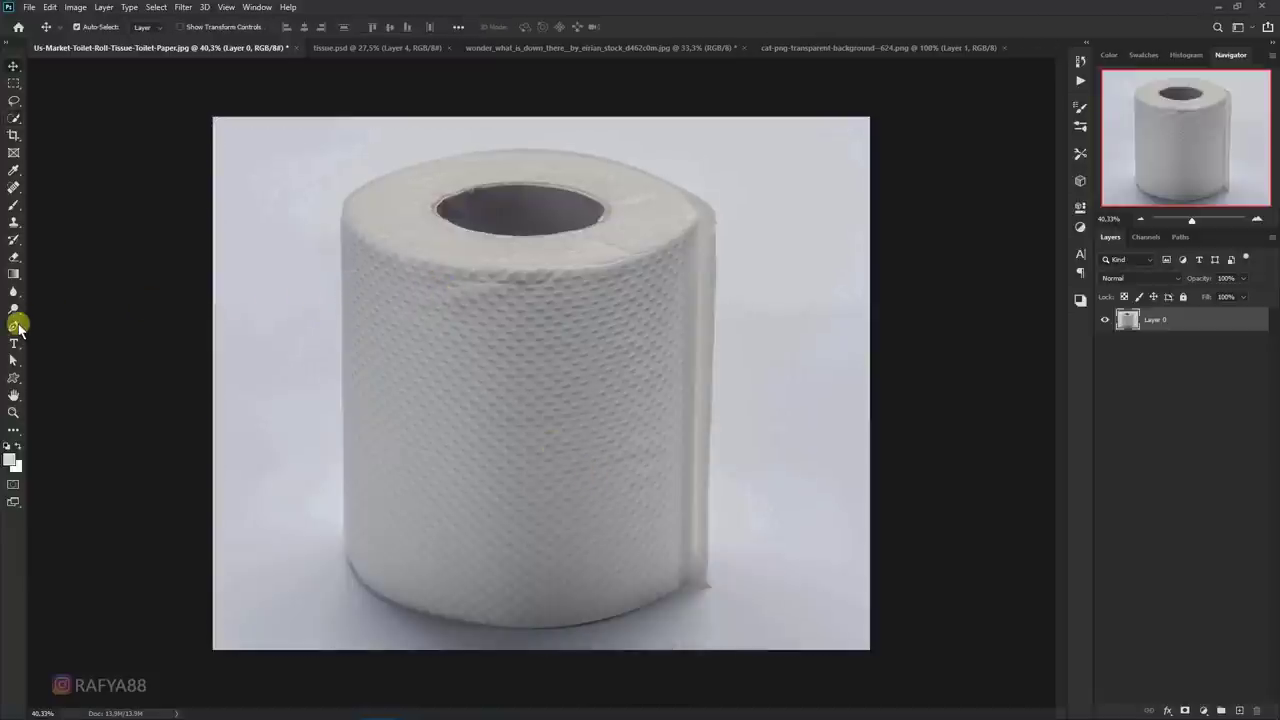
left_click(13, 326)
left_click(60, 324)
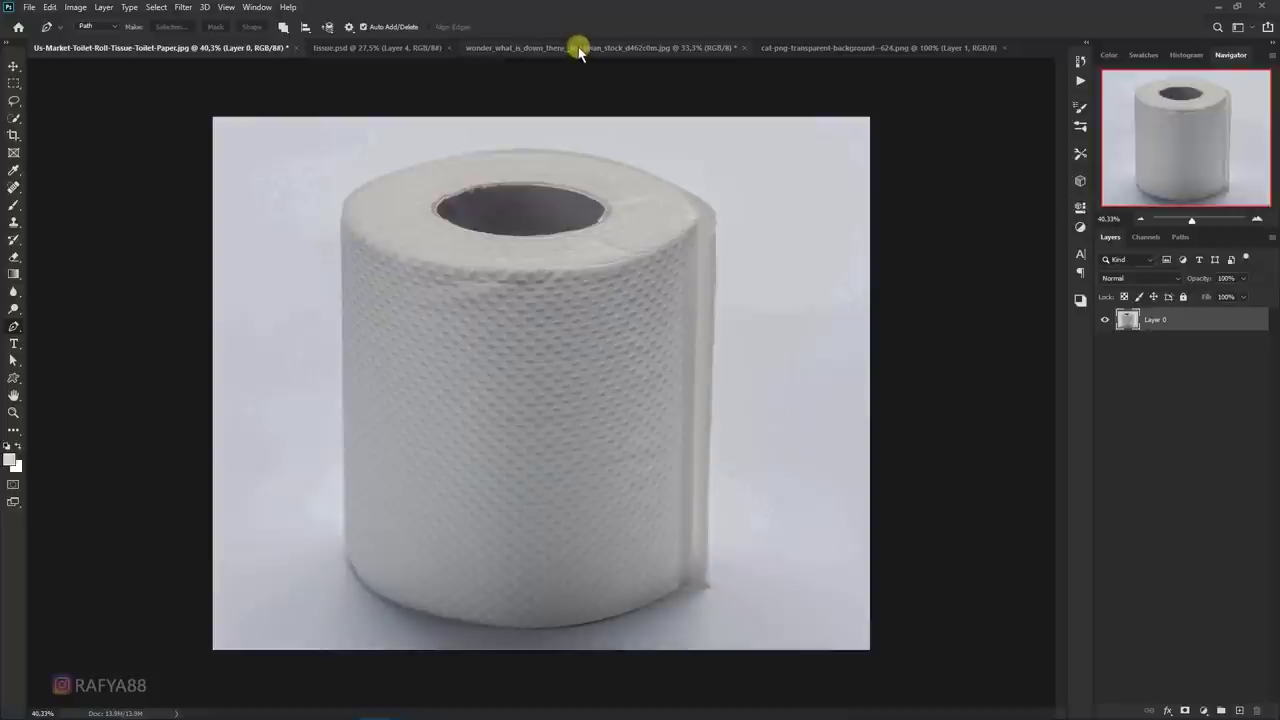
scroll(720, 186, "up", 2)
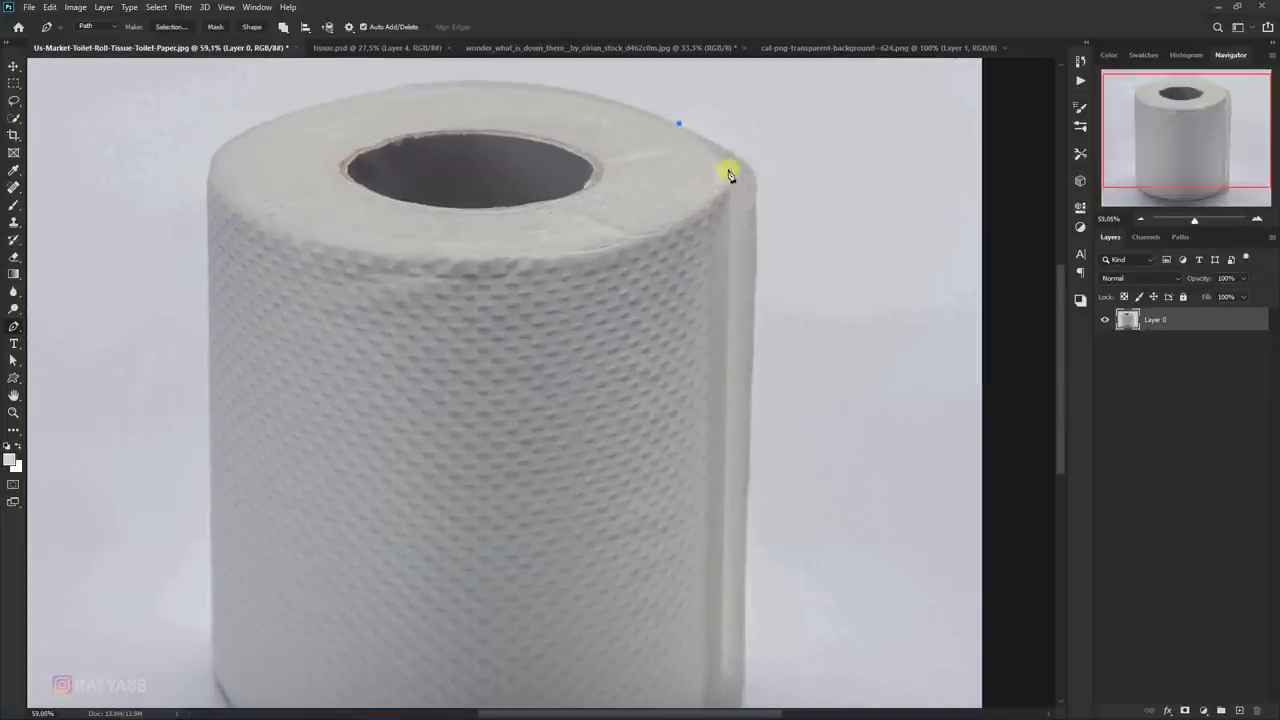
- Start the pen path down the roll's right side and along its bottom edge
left_click_drag(729, 177, 731, 209)
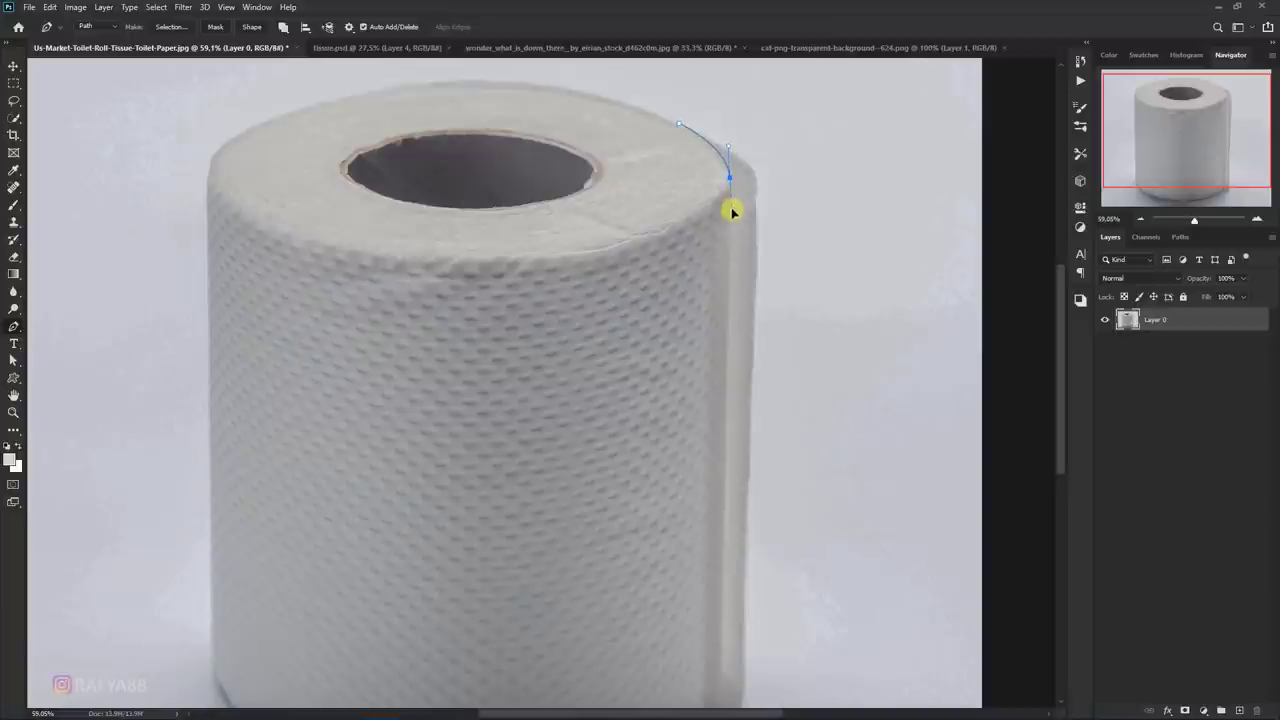
left_click(725, 480)
scroll(723, 480, "down", 3)
left_click(716, 378)
left_click_drag(711, 412, 705, 425)
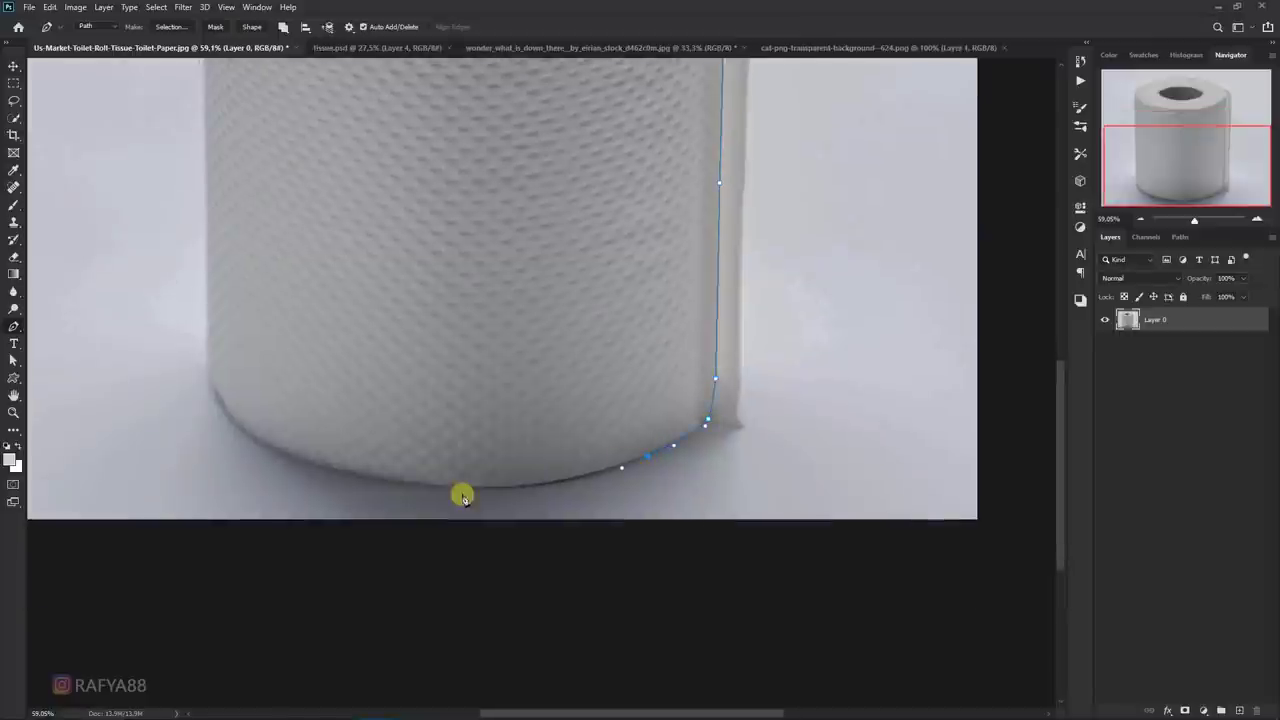
left_click_drag(419, 485, 320, 468)
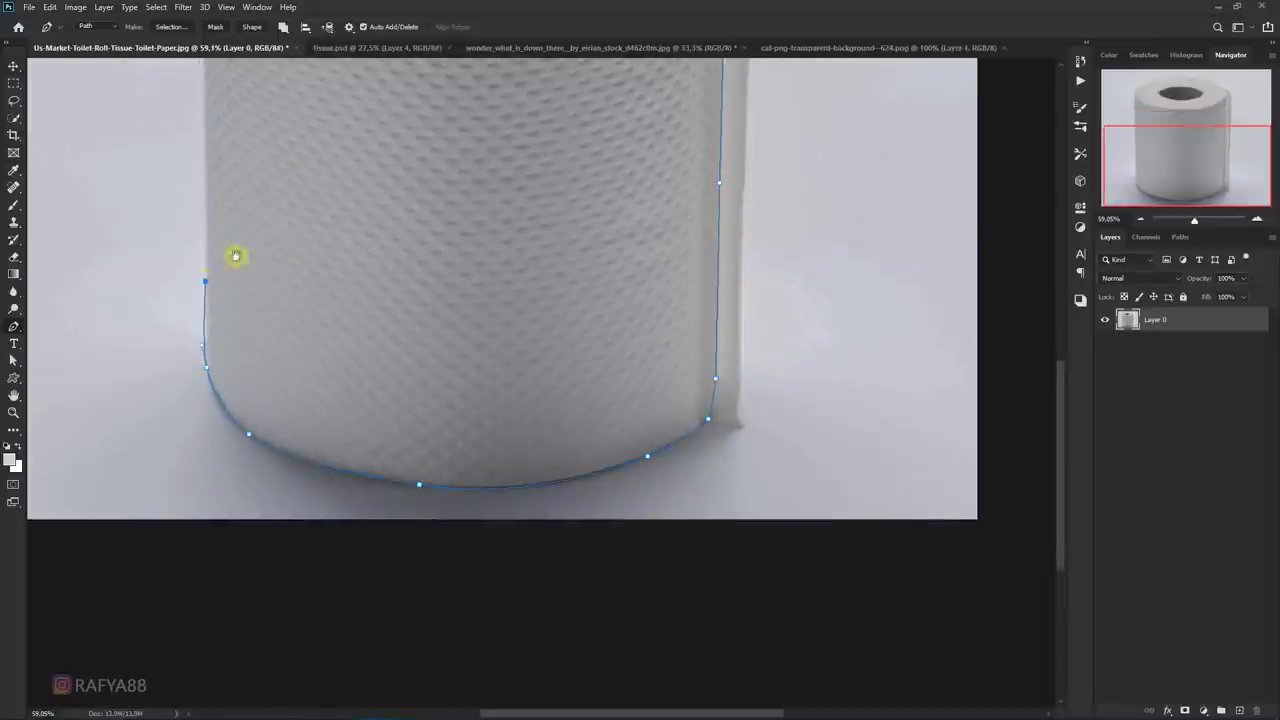
key("ctrl+z")
- Continue the path up the roll's left edge and curve it around the top
left_click_drag(235, 256, 412, 456)
scroll(383, 407, "up", 3)
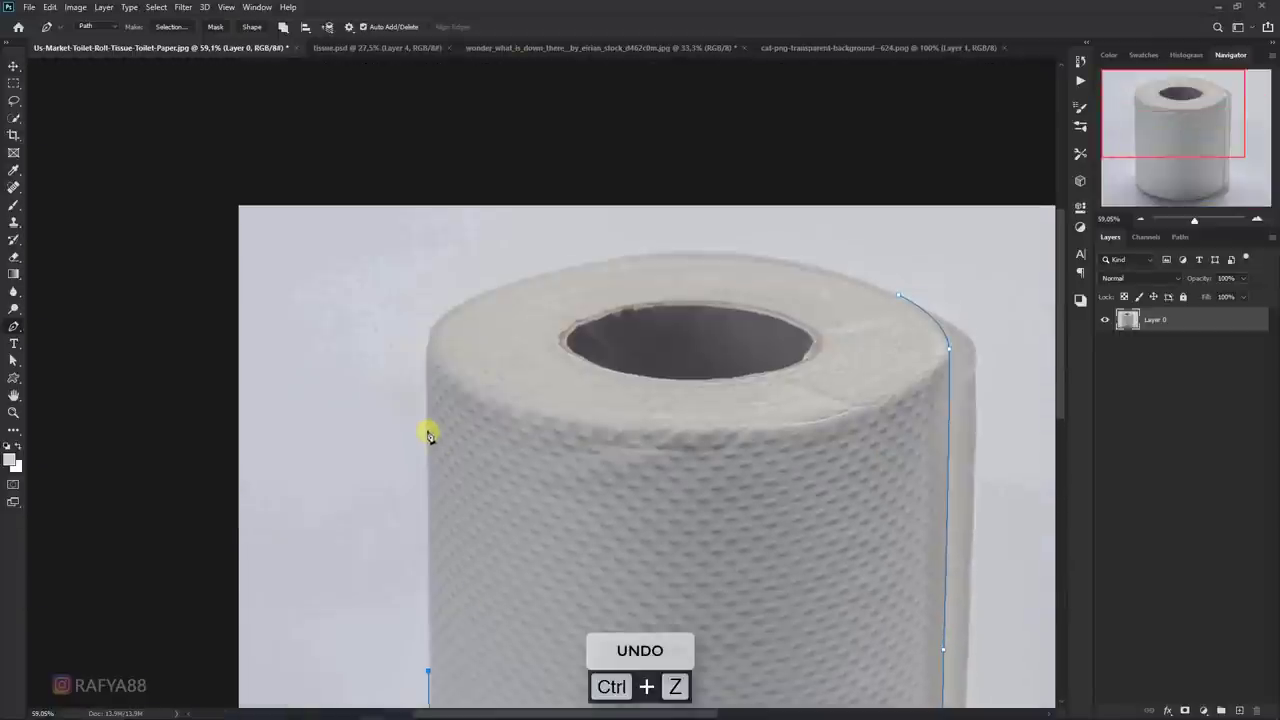
left_click(427, 430)
left_click_drag(525, 277, 557, 266)
left_click_drag(706, 251, 769, 259)
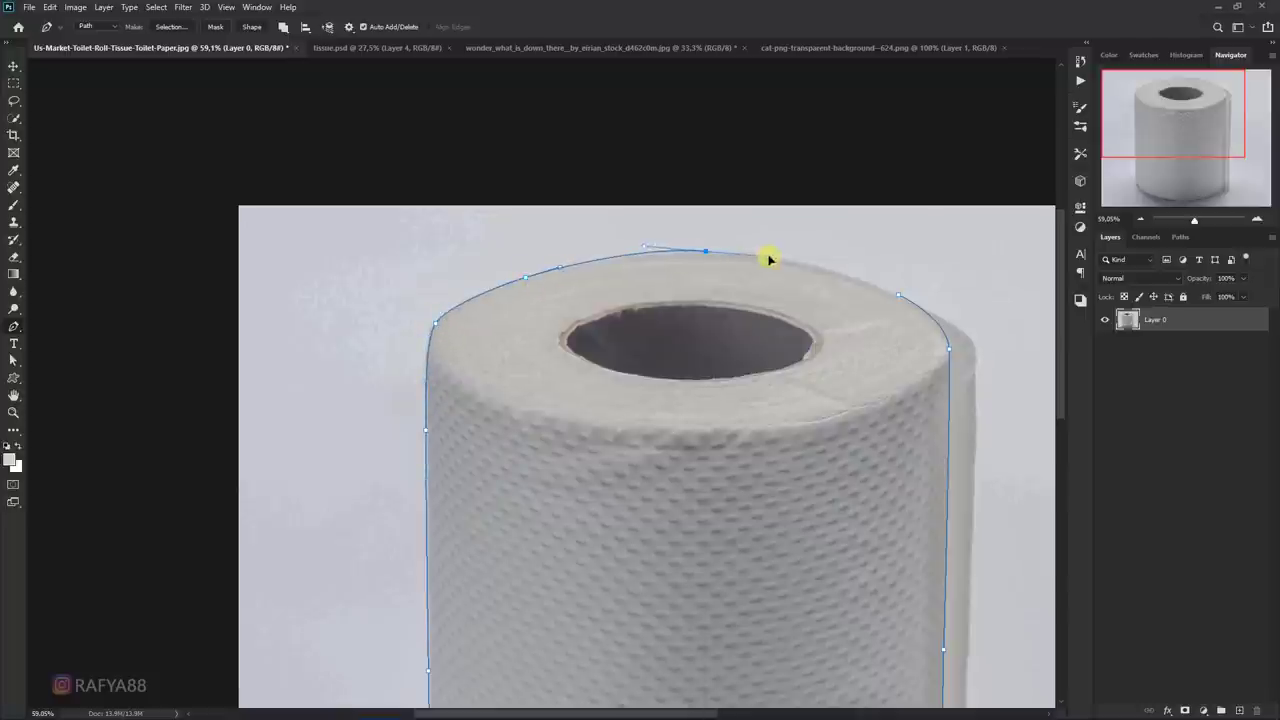
left_click_drag(899, 297, 944, 323)
- Turn the roll path into a selection and add a layer mask isolating the roll
right_click(645, 284)
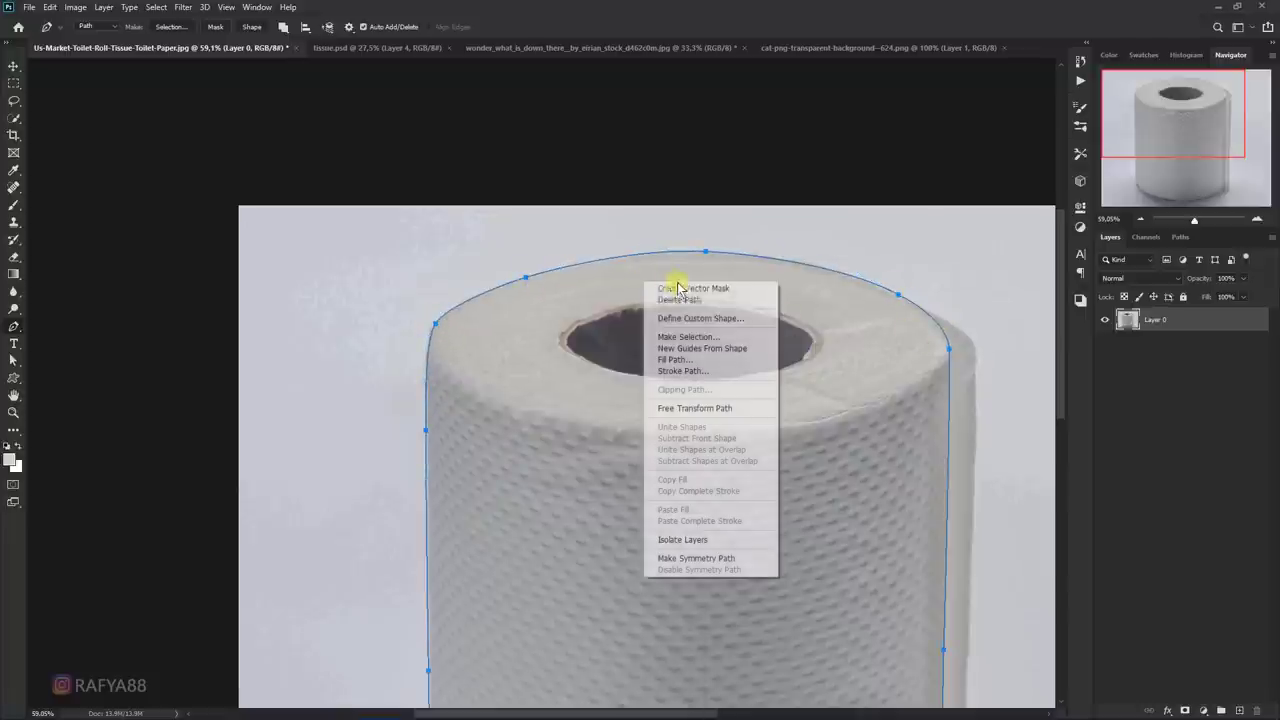
left_click(751, 340)
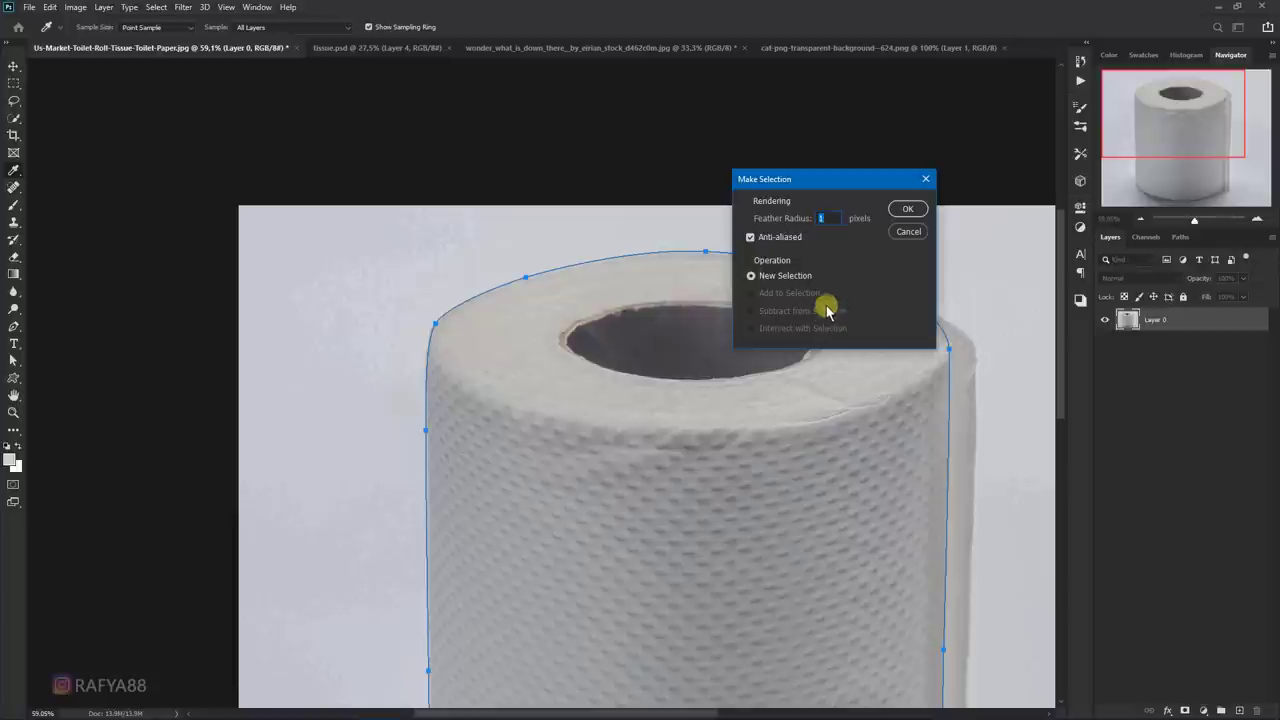
left_click(916, 210)
scroll(680, 251, "down", 2)
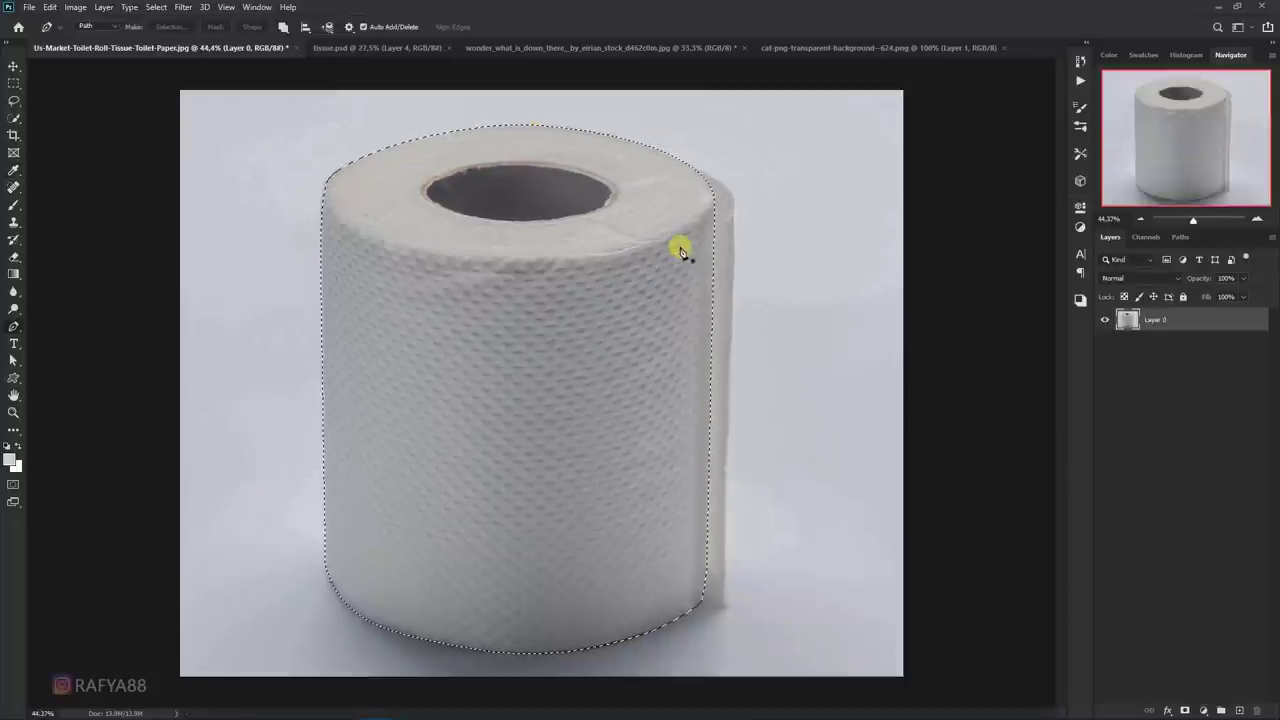
left_click(1184, 710)
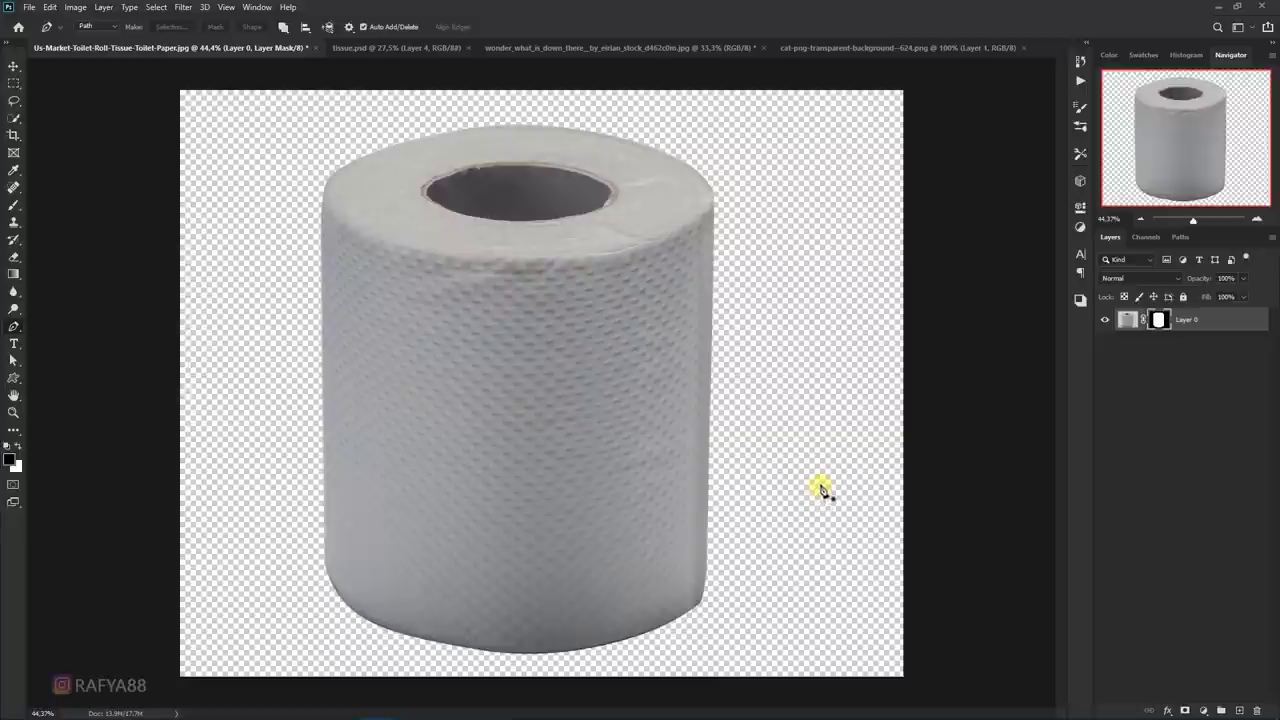
scroll(714, 423, "down", 1)
scroll(685, 410, "down", 1)
key("v")
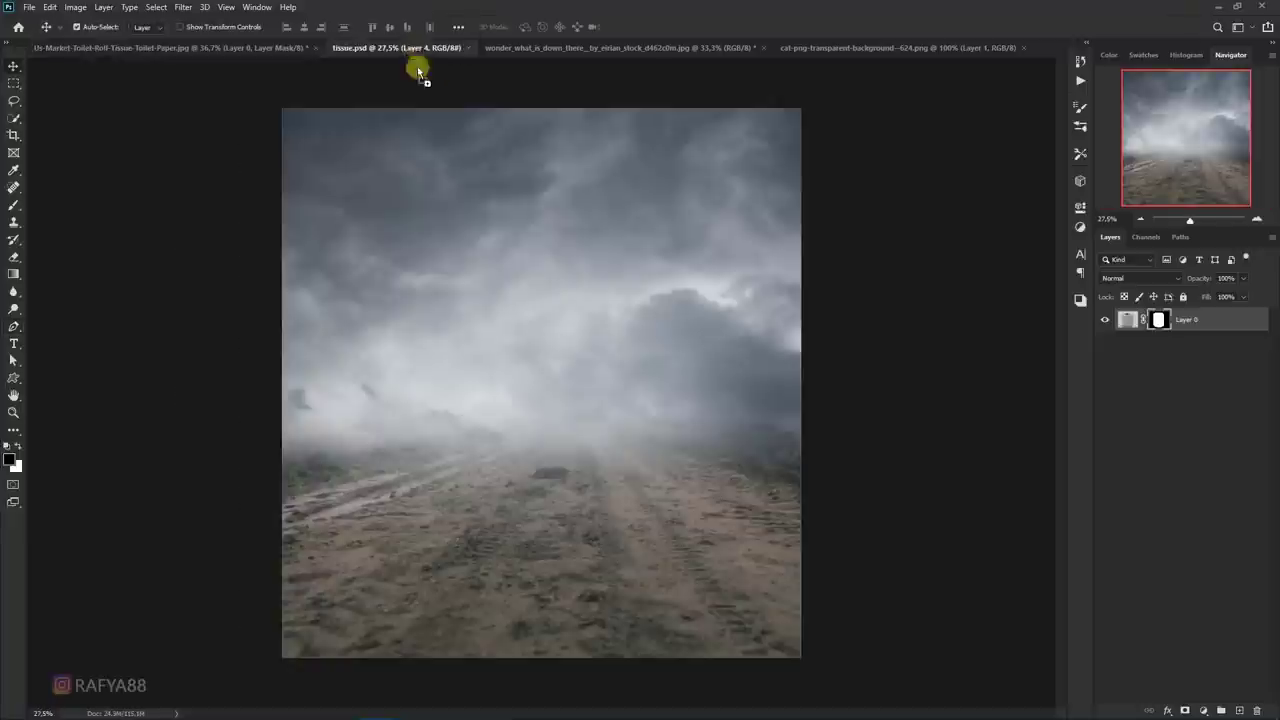
- Paste the masked roll into tissue.psd, rotate it onto its side and flip it vertically
left_click_drag(522, 203, 570, 328)
key("ctrl+t")
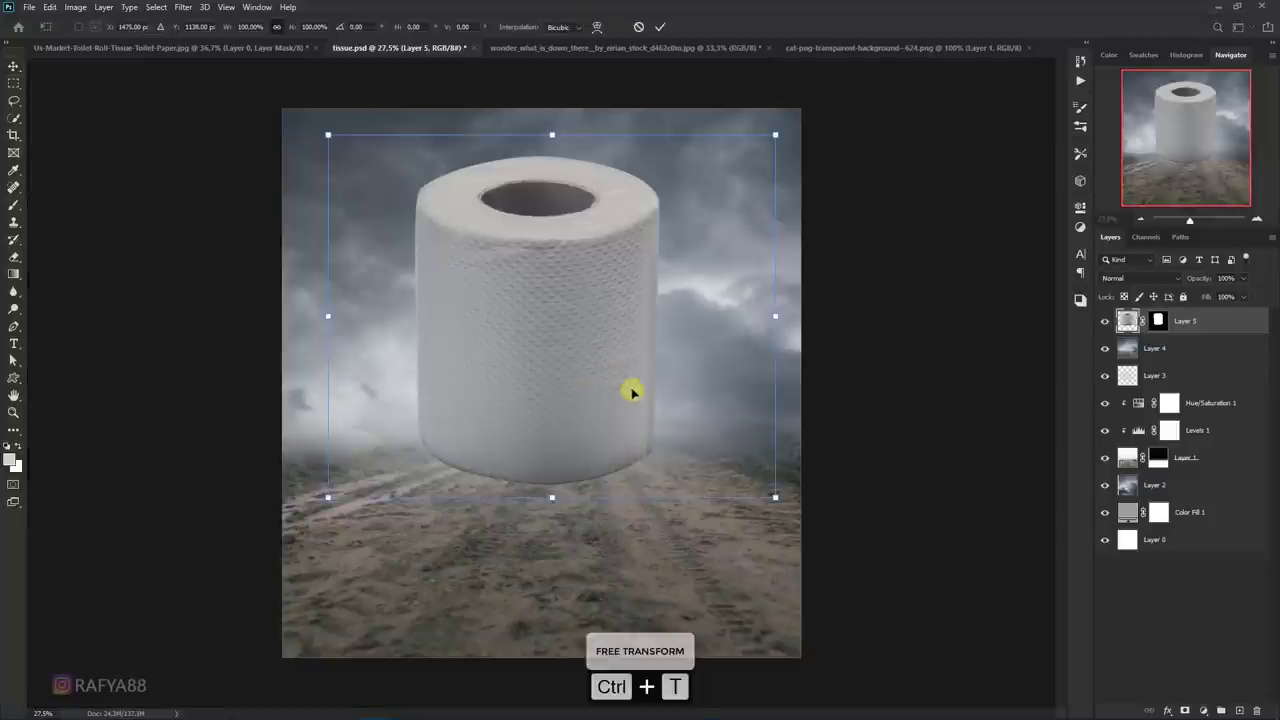
left_click_drag(731, 543, 700, 203)
right_click(622, 296)
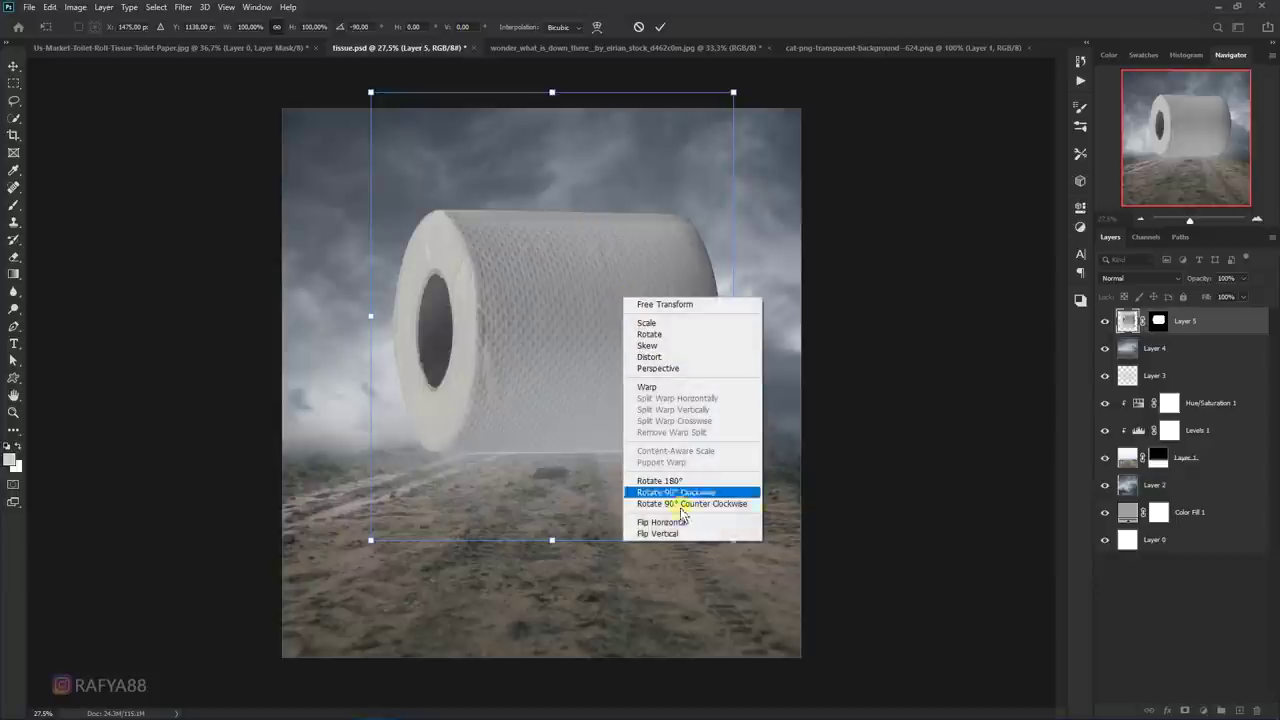
left_click(694, 533)
- Scale, tilt and position the roll onto the foggy road, then commit the transform
left_click_drag(623, 434, 620, 443)
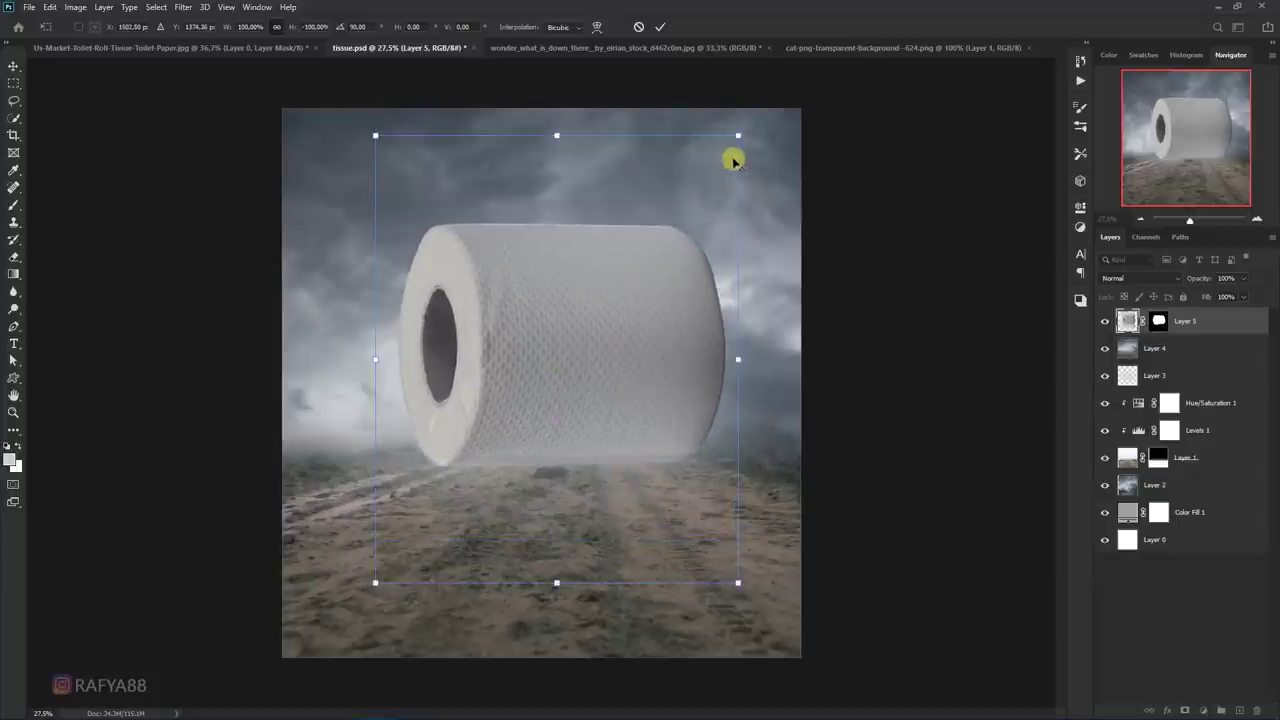
left_click_drag(734, 158, 657, 246)
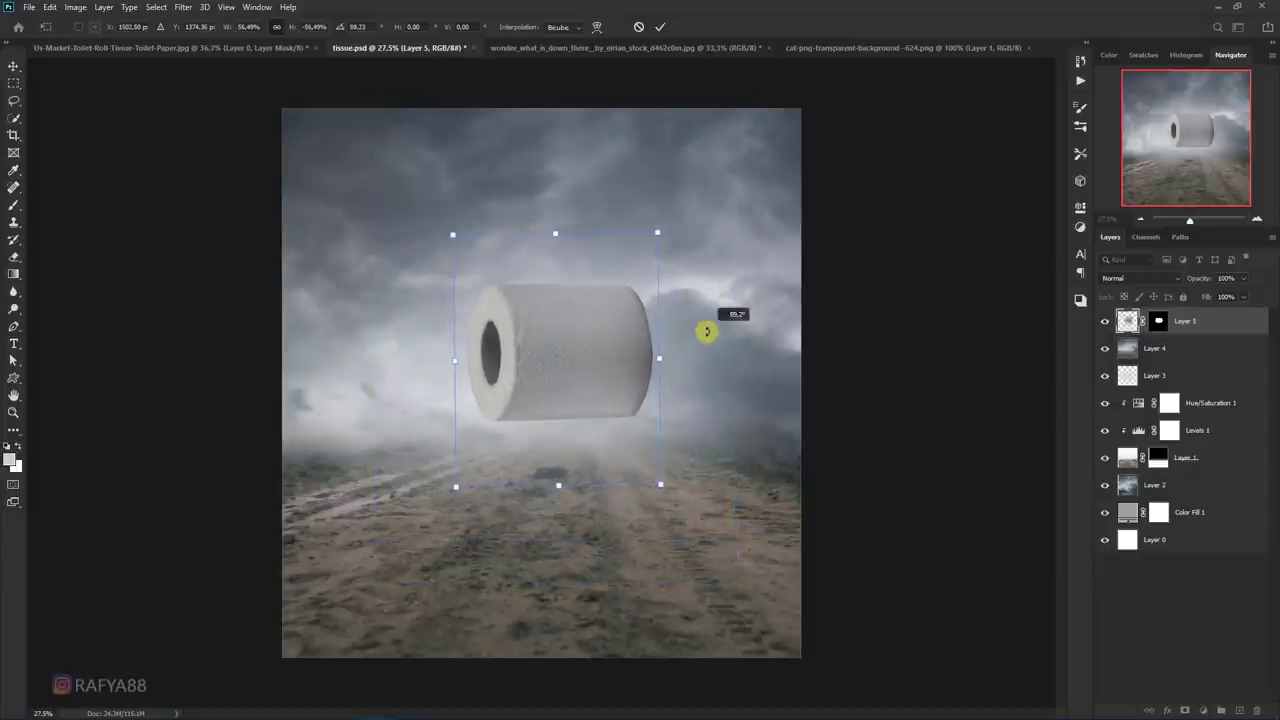
left_click_drag(594, 349, 591, 458)
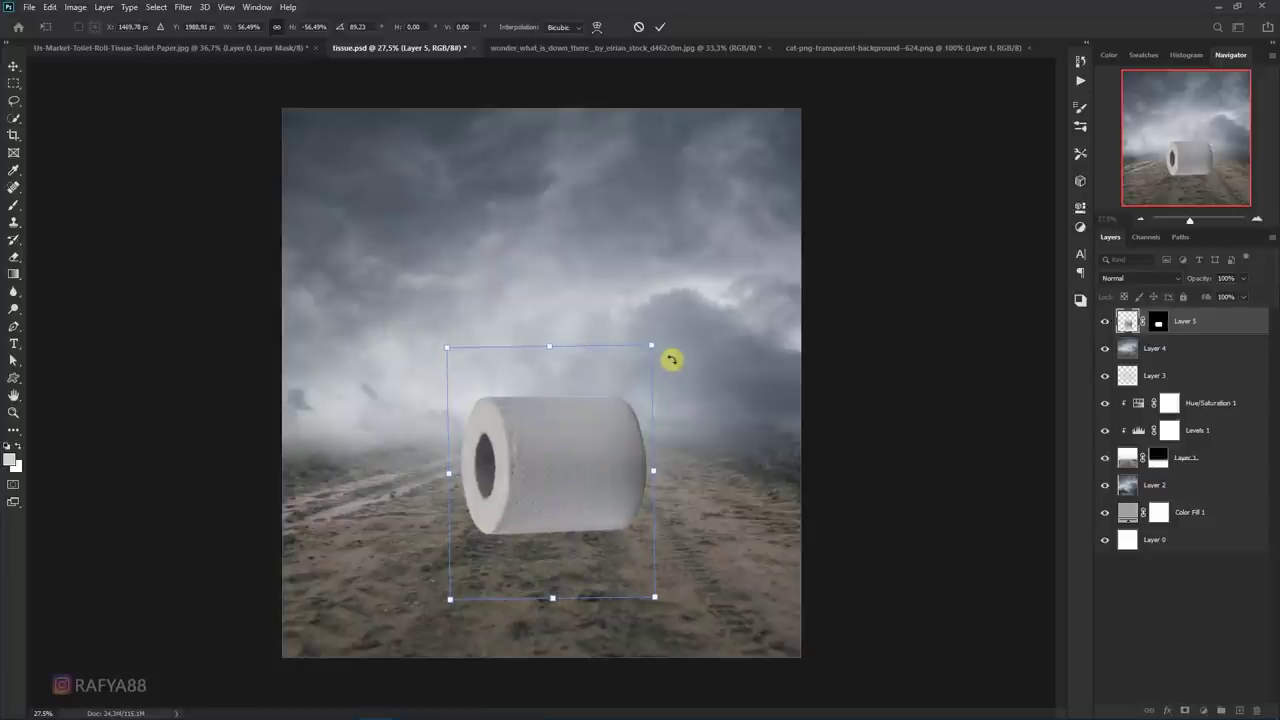
left_click_drag(655, 343, 669, 323)
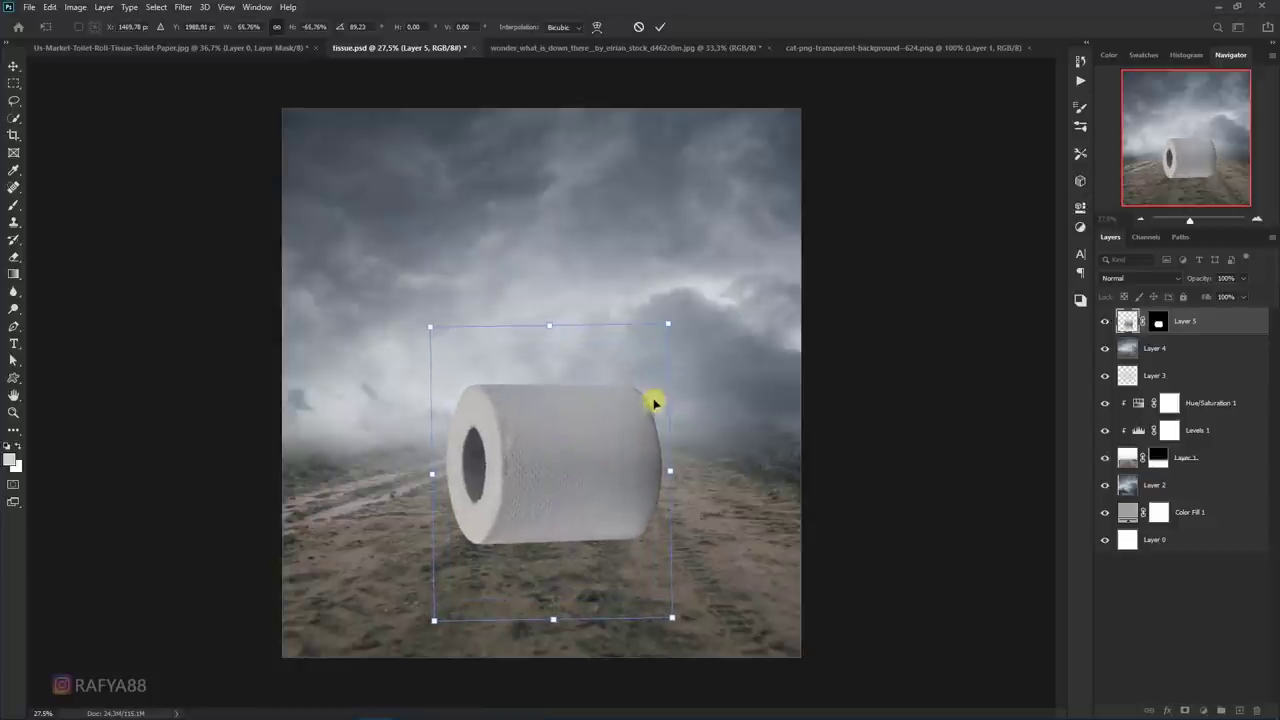
left_click_drag(696, 426, 698, 432)
left_click_drag(600, 437, 614, 440)
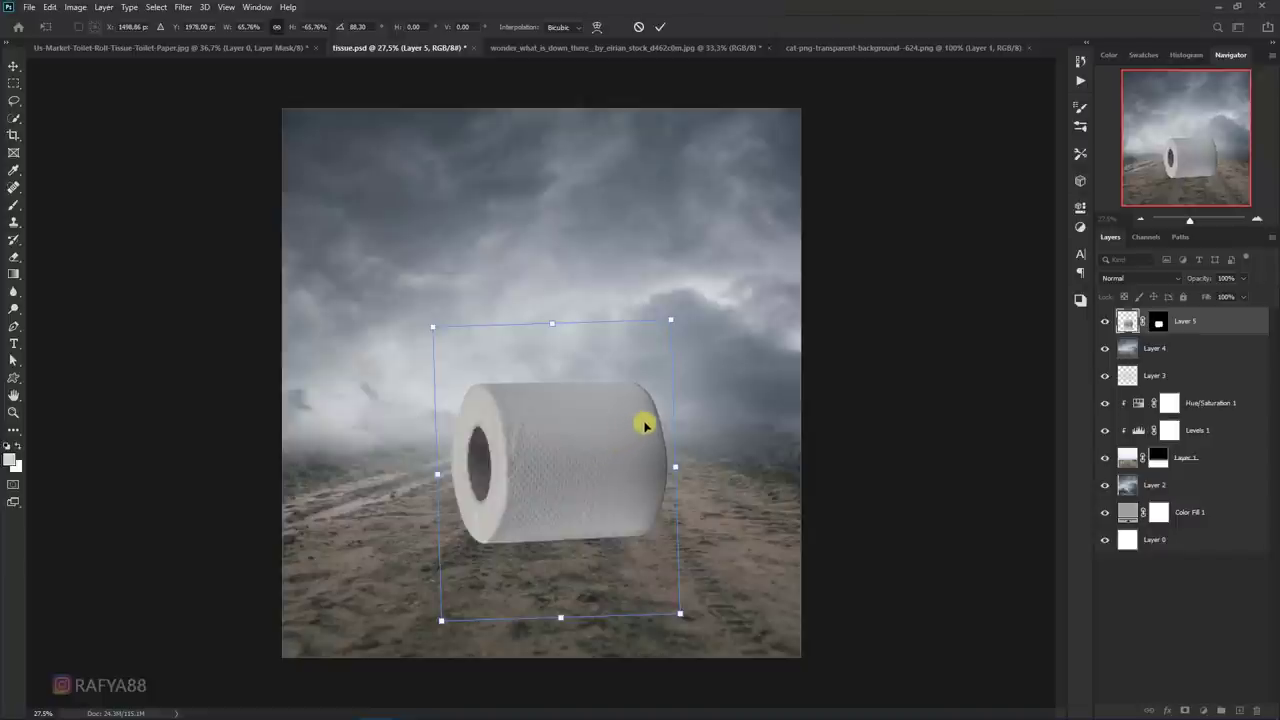
key("Return")
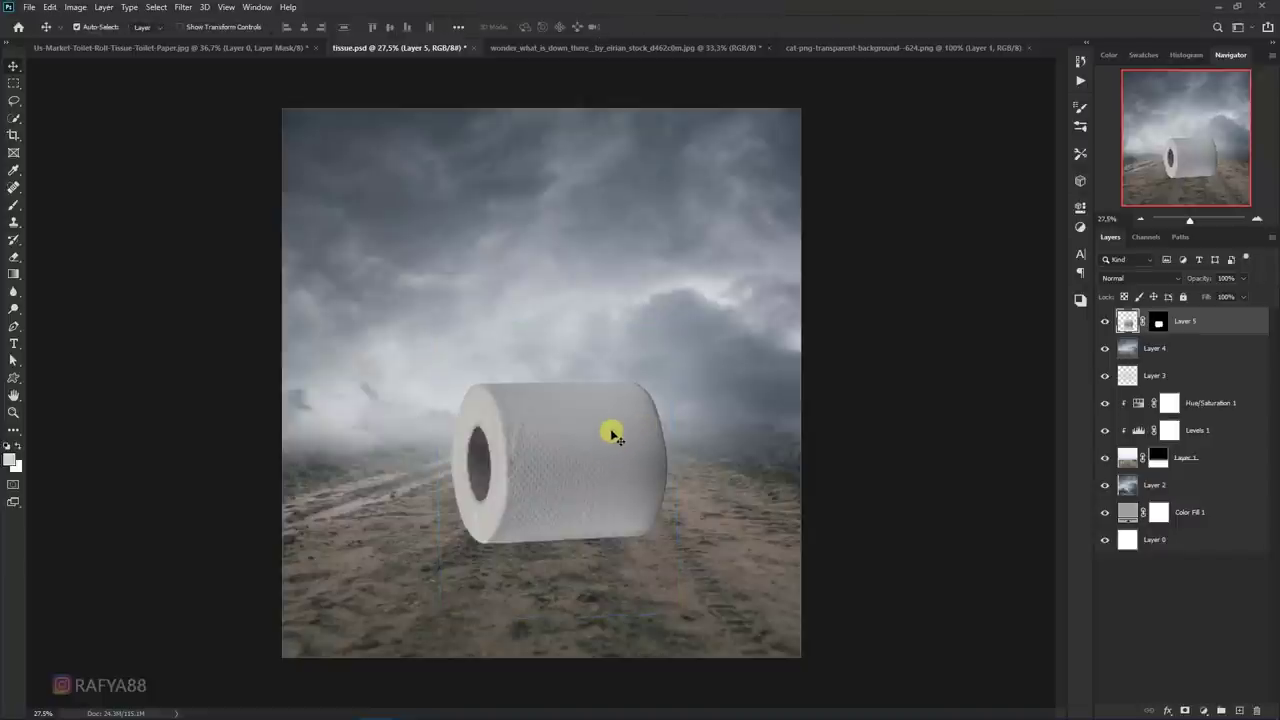
- Name the roll's layer 'tissue' and colour-code it blue
scroll(600, 450, "up", 2)
scroll(558, 468, "up", 1)
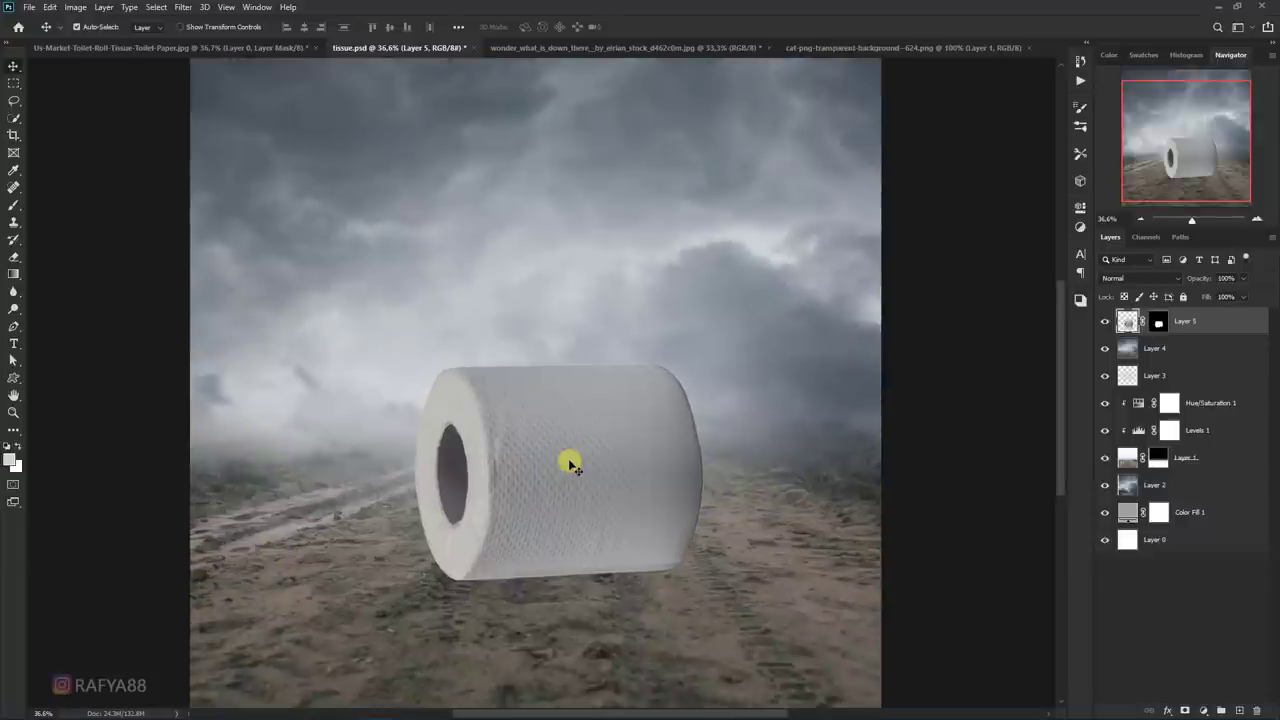
scroll(560, 460, "down", 1)
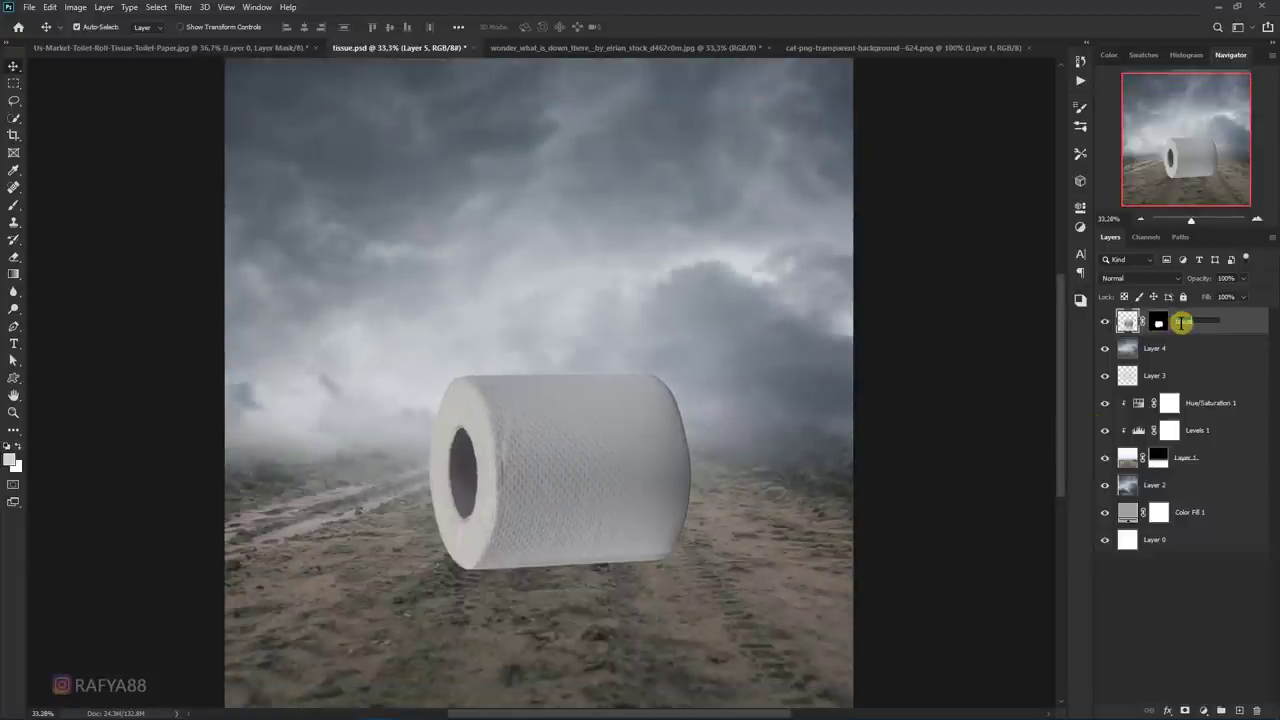
key("Return")
right_click(1210, 330)
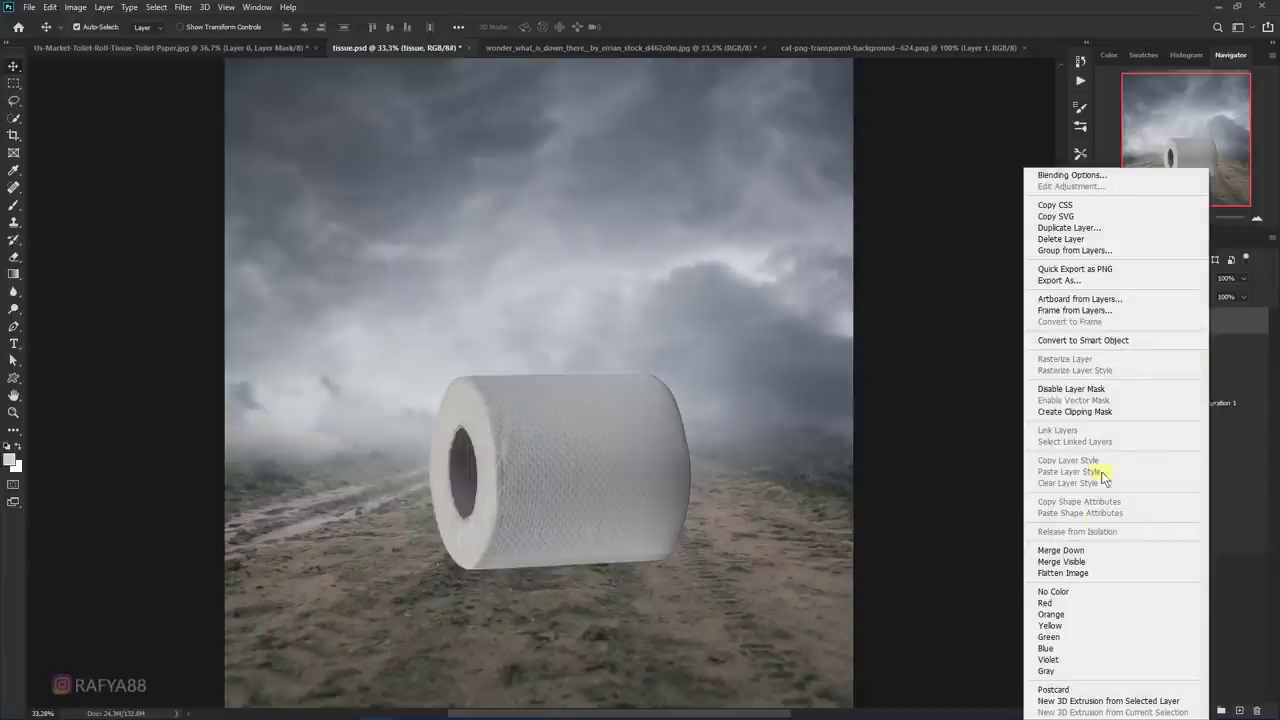
left_click(1060, 651)
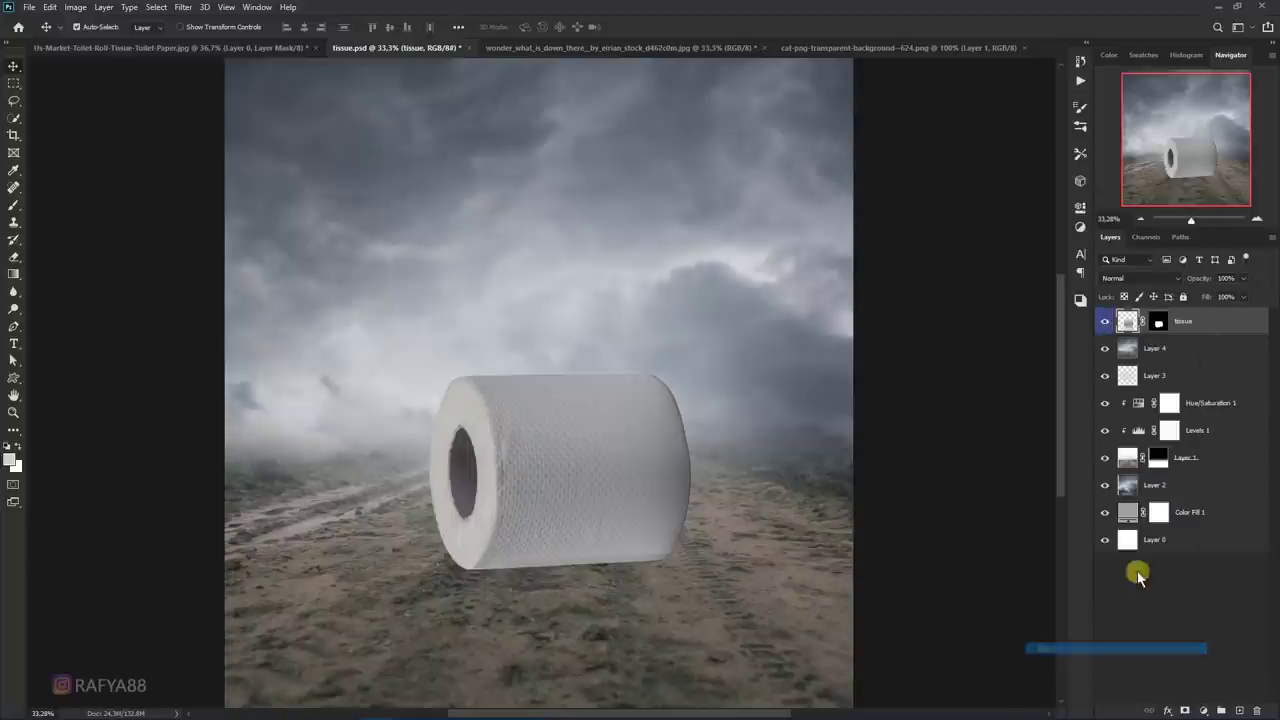
double_click(1156, 348)
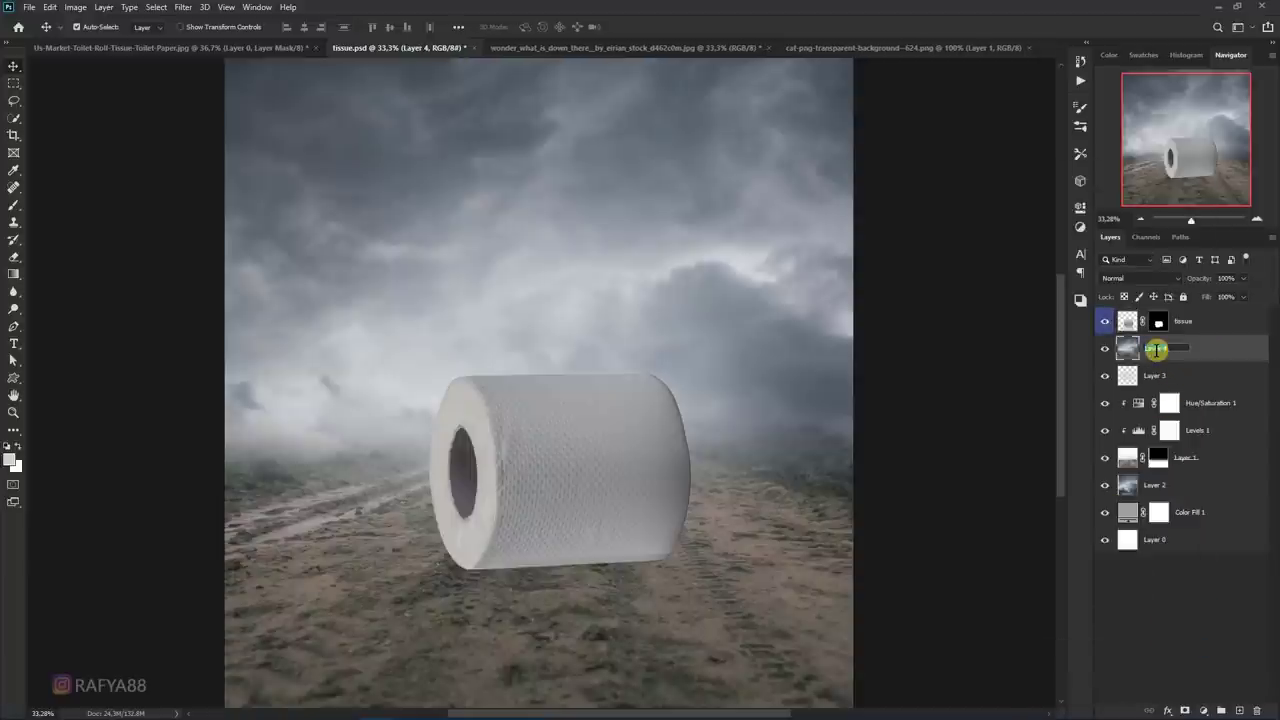
- Rename Layer 4 to 'BG' and group Layer 3 through Layer 0 into Group 1
type("BG")
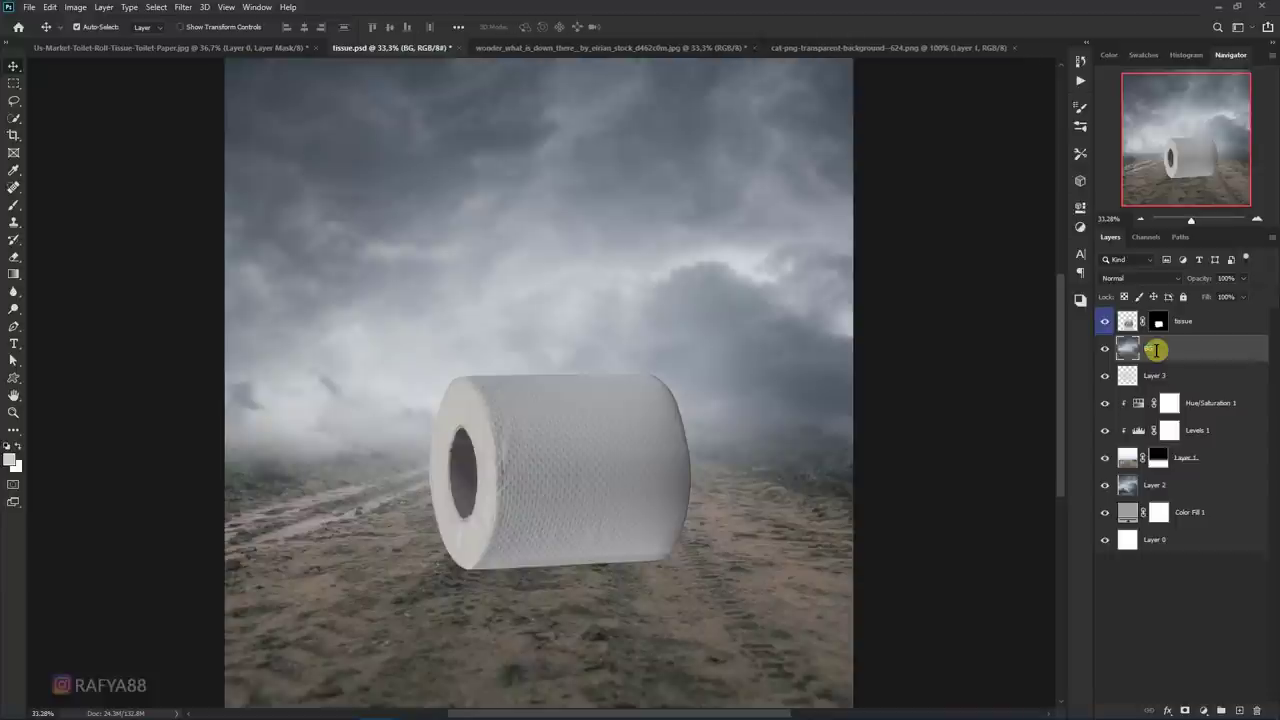
left_click(1168, 376)
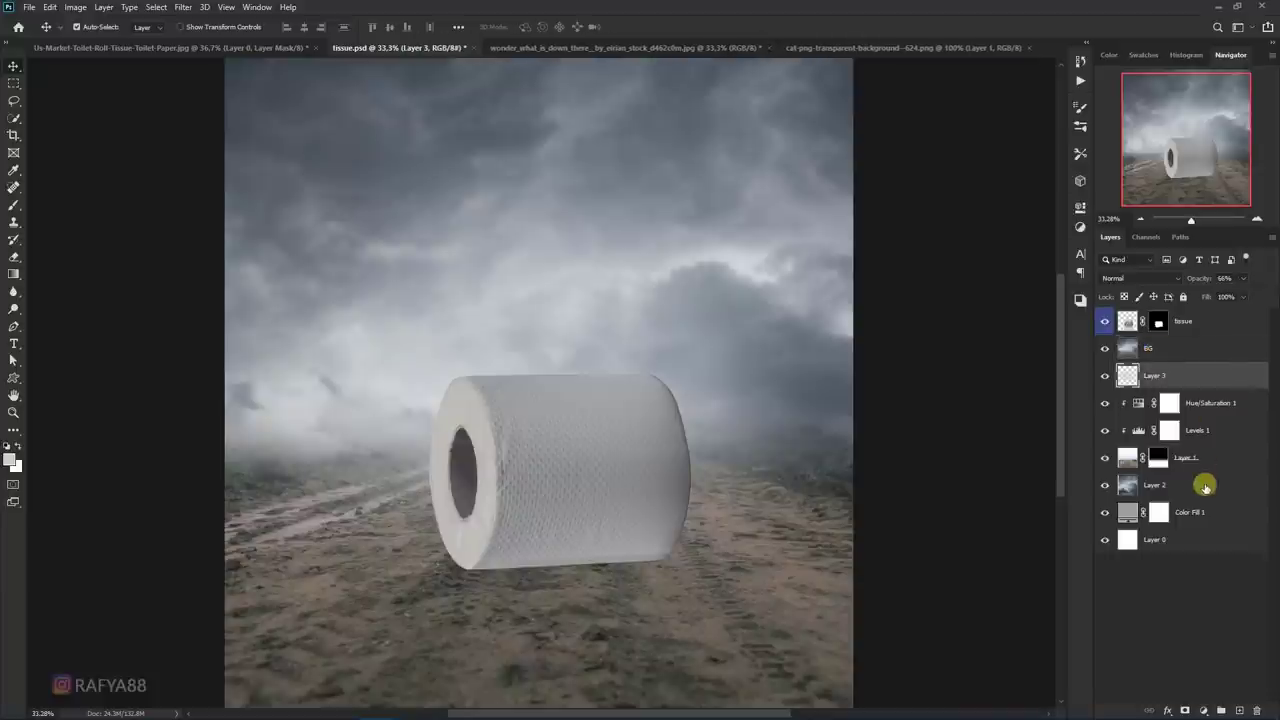
left_click(1186, 537, "shift")
key("ctrl+g")
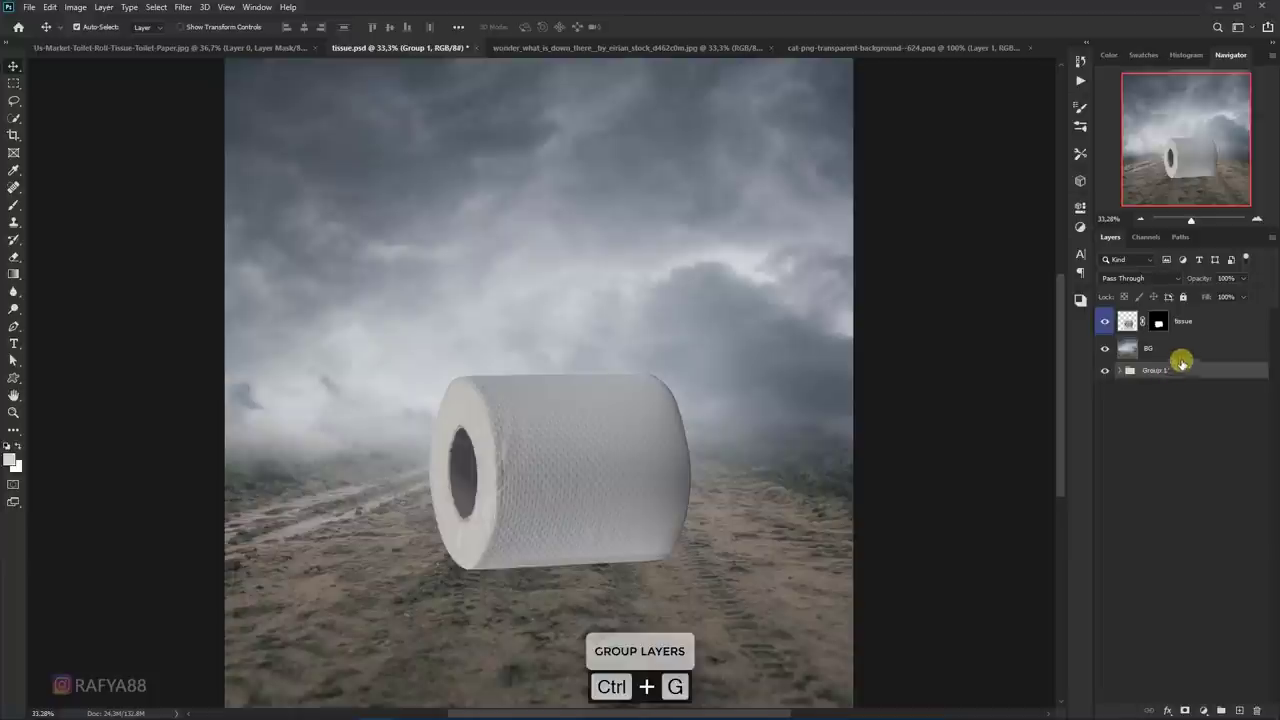
left_click(1198, 322)
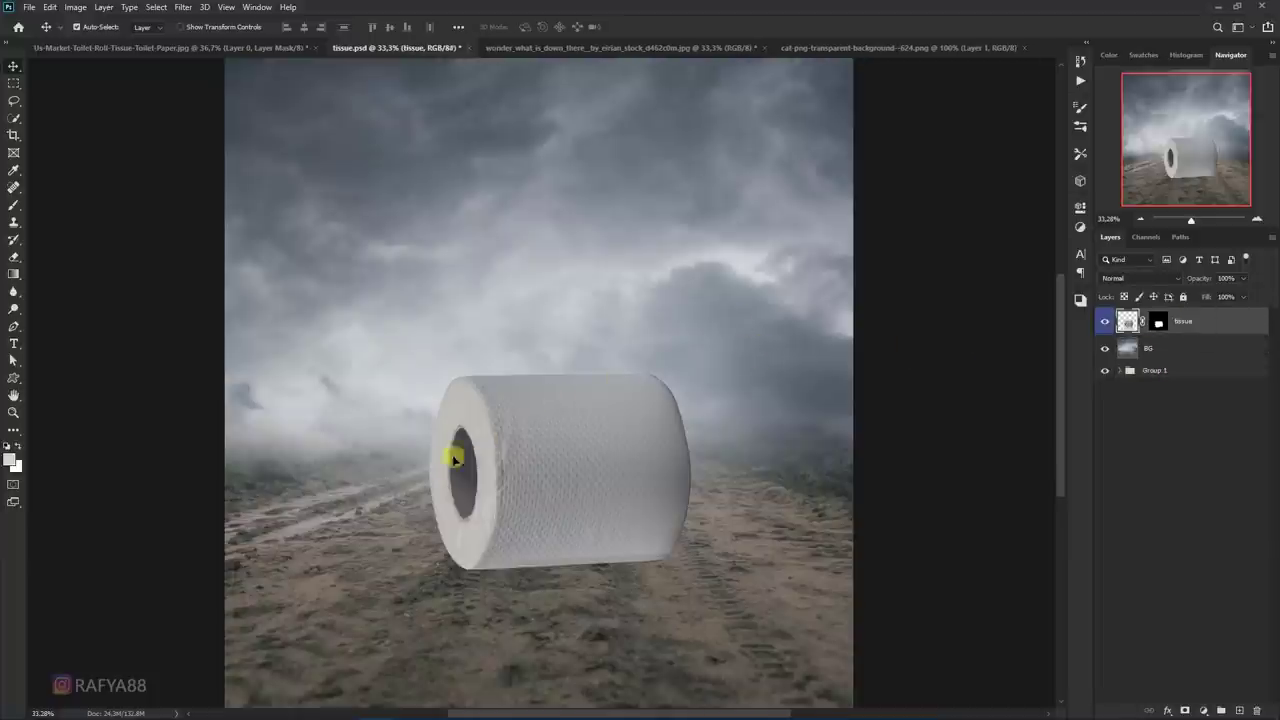
left_click_drag(462, 463, 528, 463)
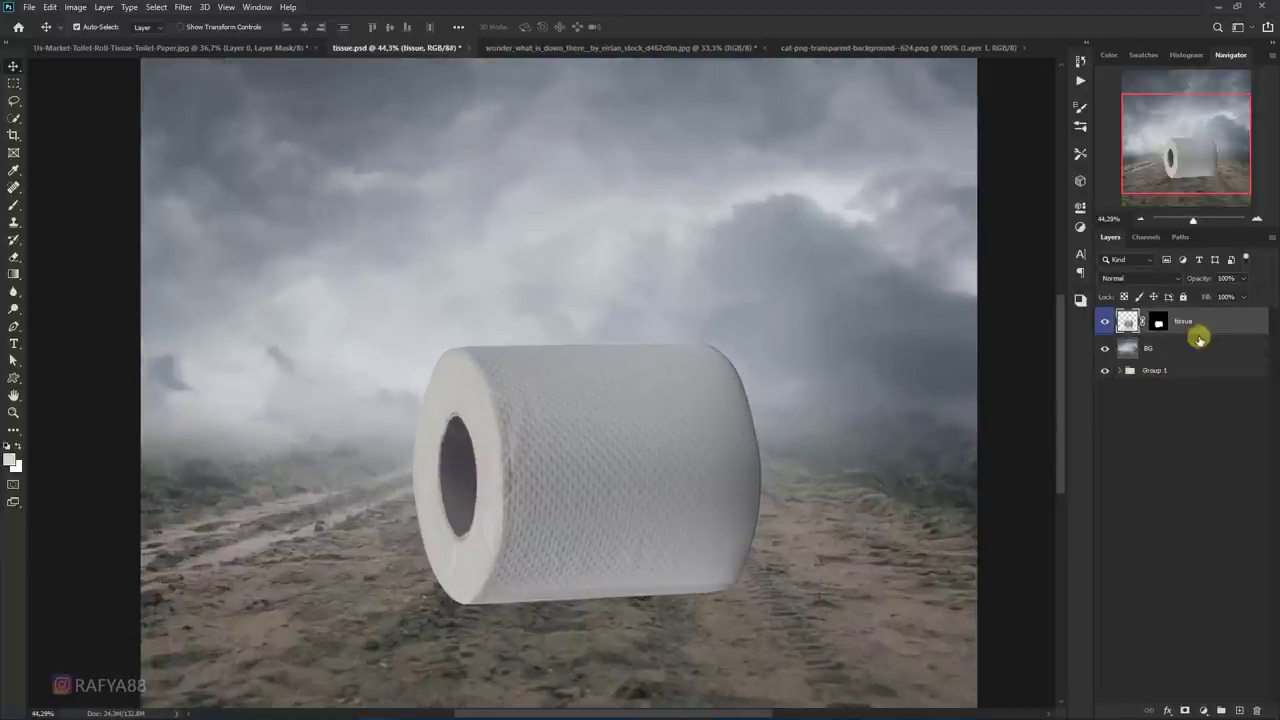
- Add a Levels layer clipped to tissue with output white lowered to 126
left_click(1205, 710)
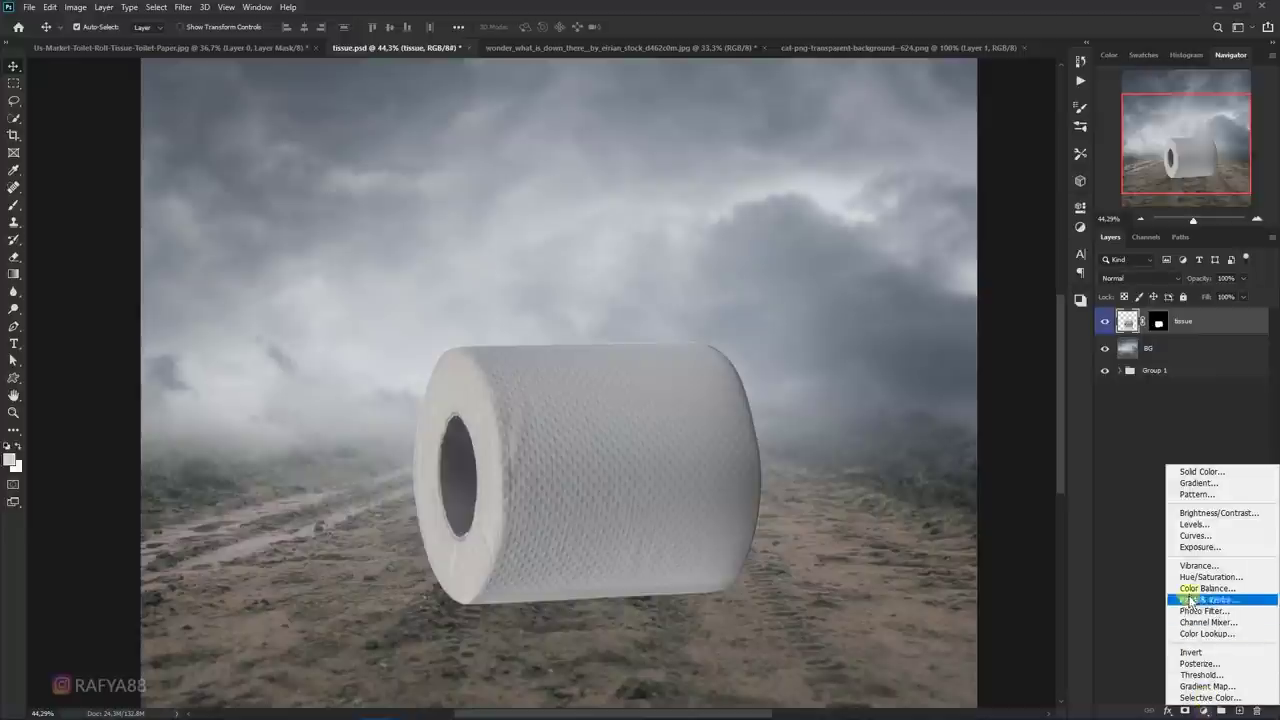
left_click(1225, 527)
left_click(964, 479)
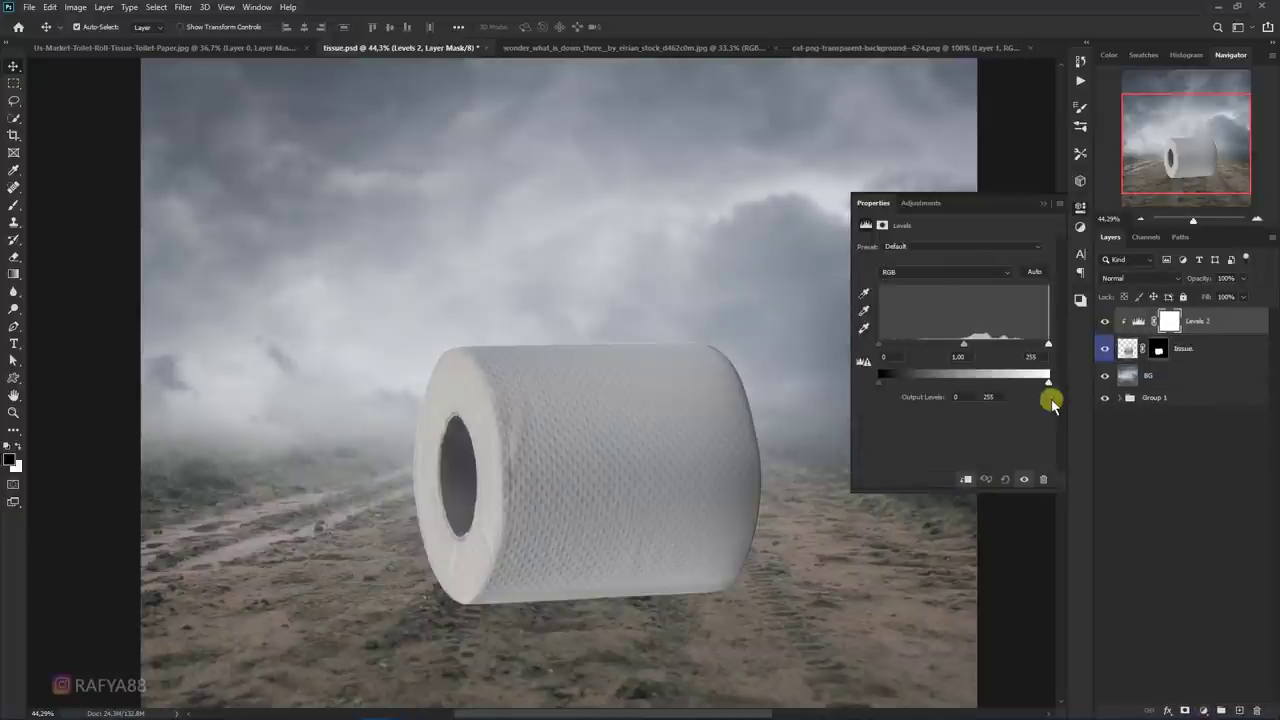
left_click_drag(1045, 385, 950, 376)
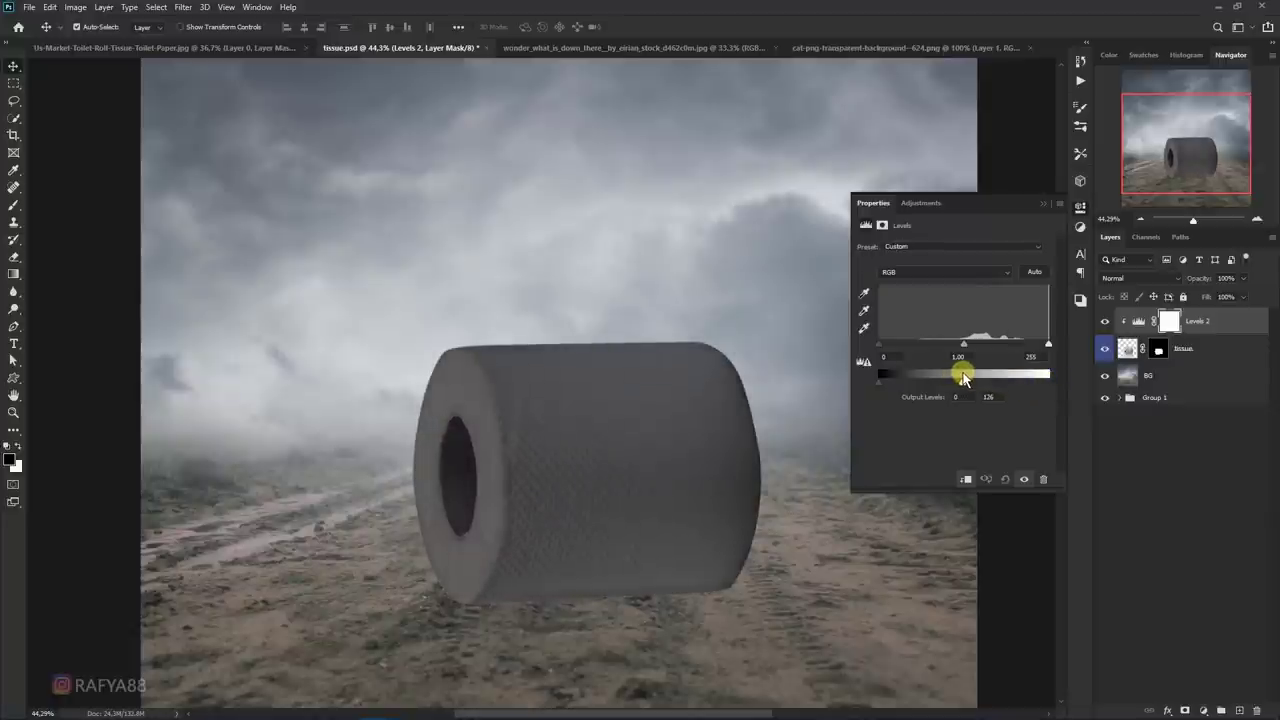
left_click(1042, 201)
scroll(651, 357, "down", 1)
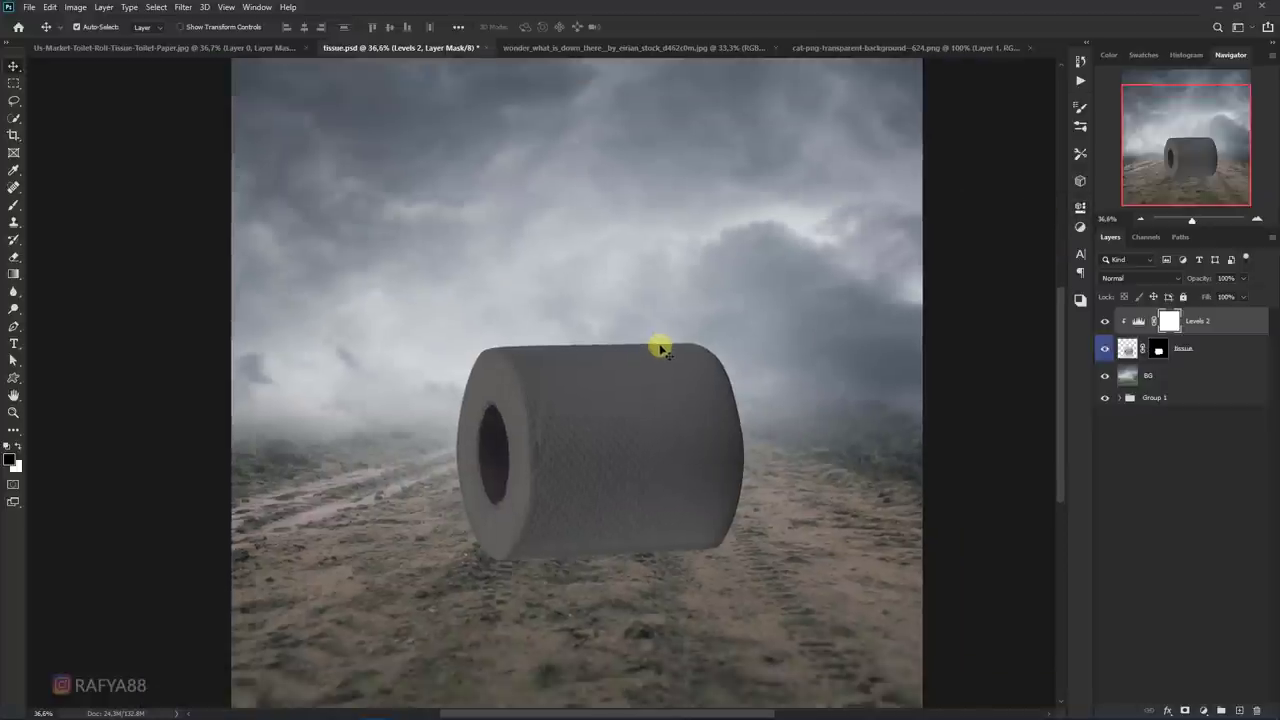
left_click(14, 205)
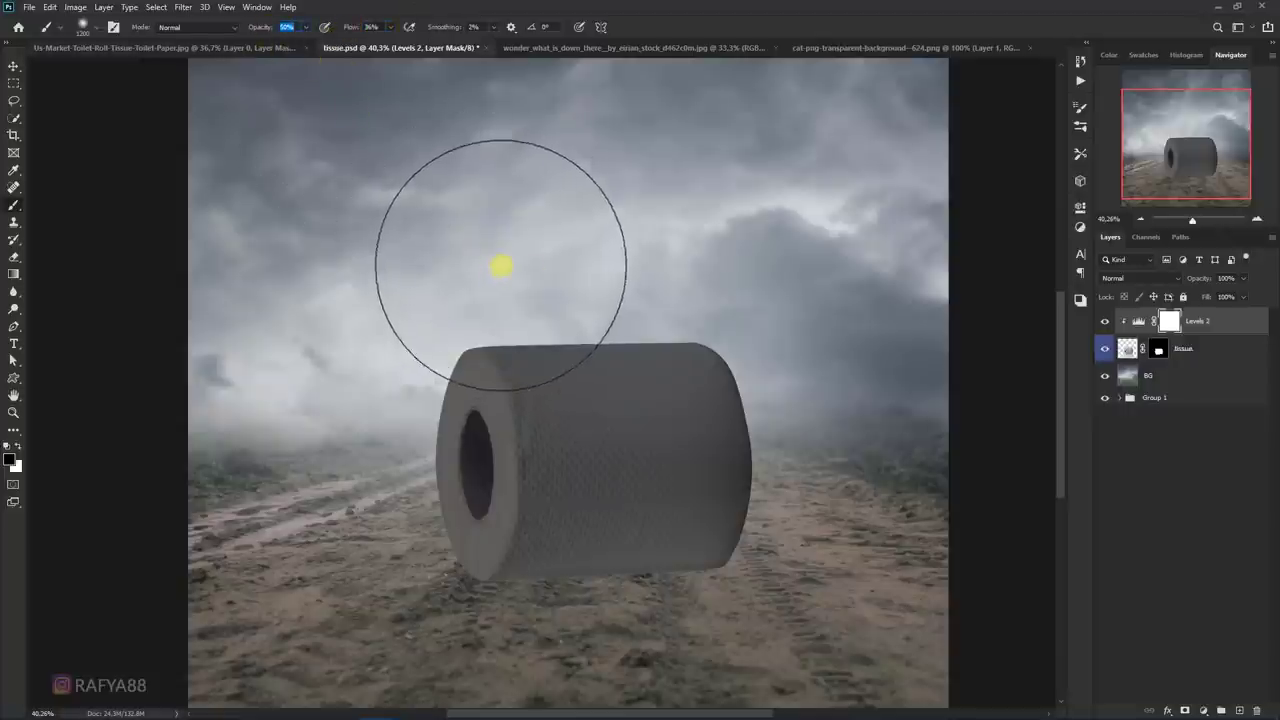
- Paint the Levels 2 mask with a soft black brush over the roll's top and left face
mouse_move(500, 263)
left_mouse_down()
mouse_move(571, 236)
mouse_move(469, 219)
mouse_move(534, 251)
mouse_move(572, 252)
mouse_move(491, 257)
mouse_move(709, 266)
mouse_move(797, 317)
mouse_move(893, 471)
mouse_move(457, 257)
mouse_move(363, 360)
mouse_move(361, 455)
left_mouse_up()
key("bracketleft")
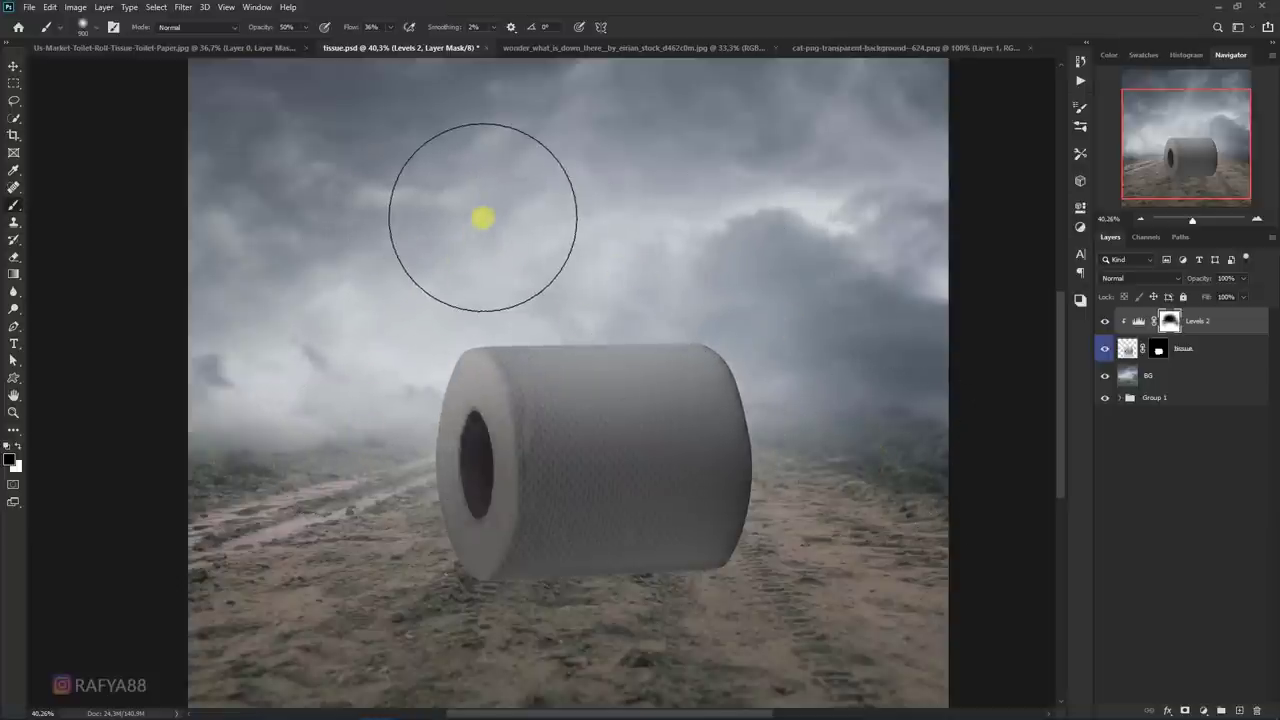
key("ctrl+z")
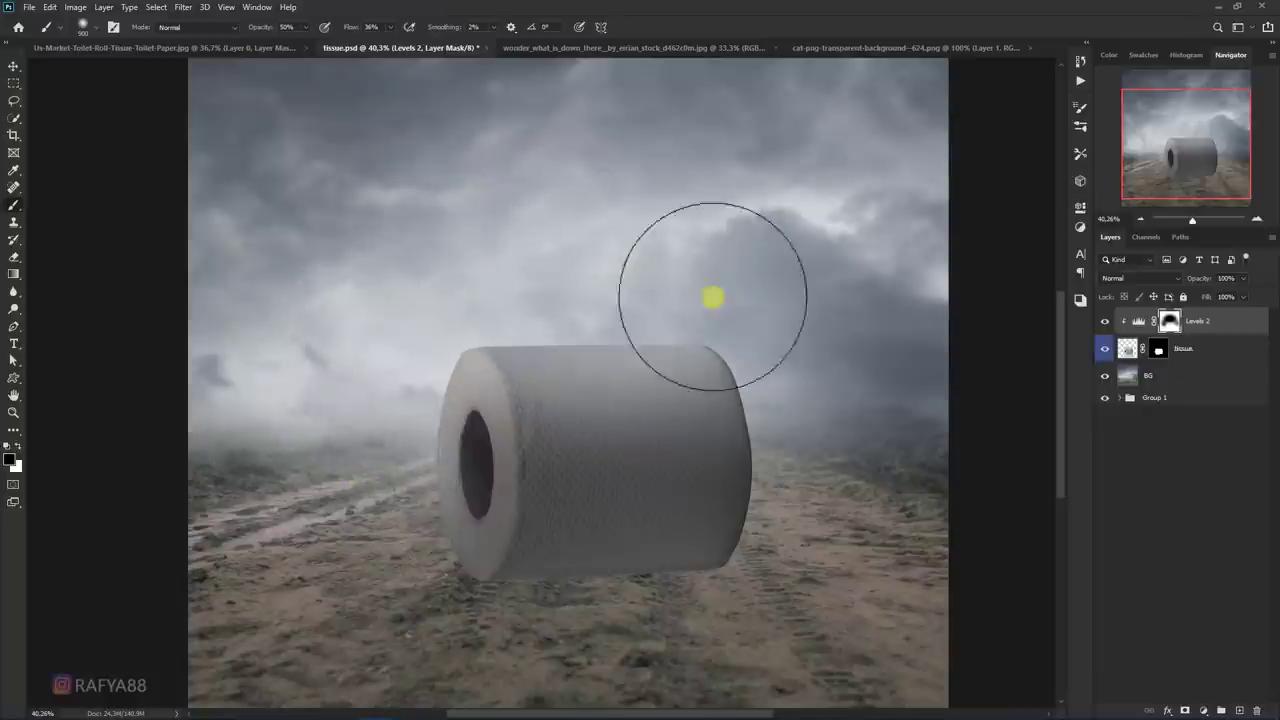
left_click_drag(516, 360, 473, 378)
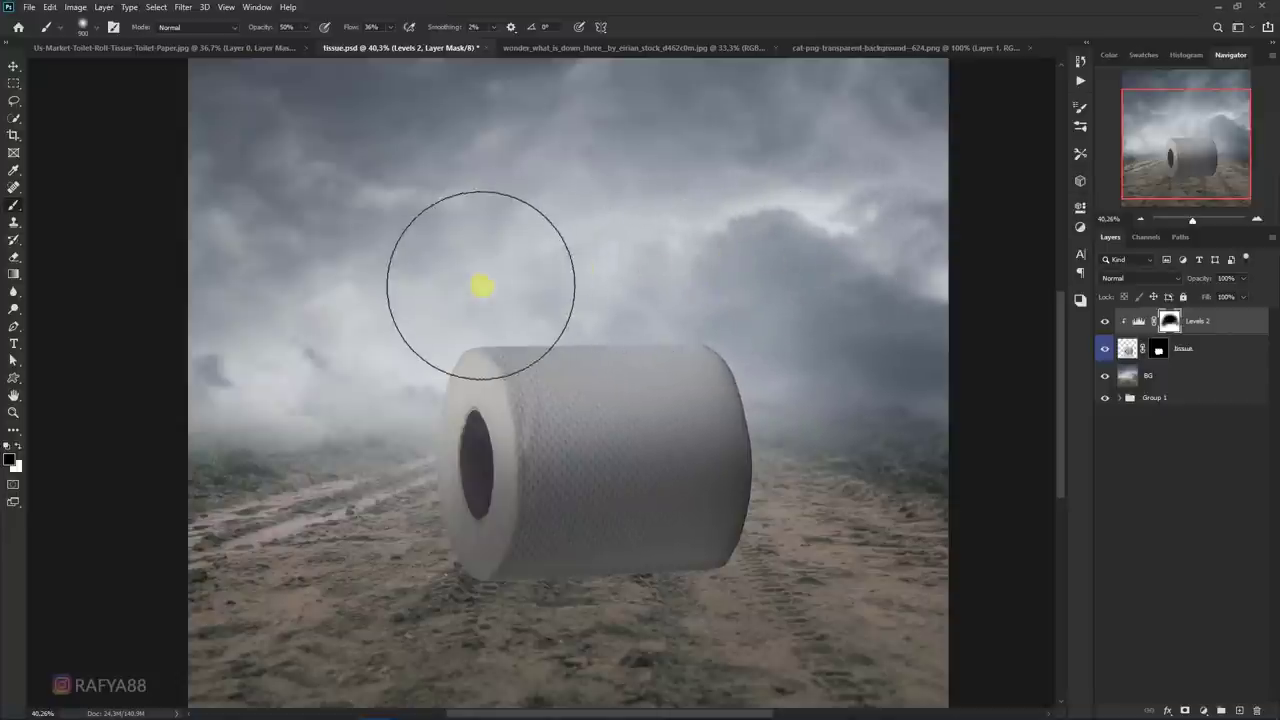
scroll(592, 264, "down", 1)
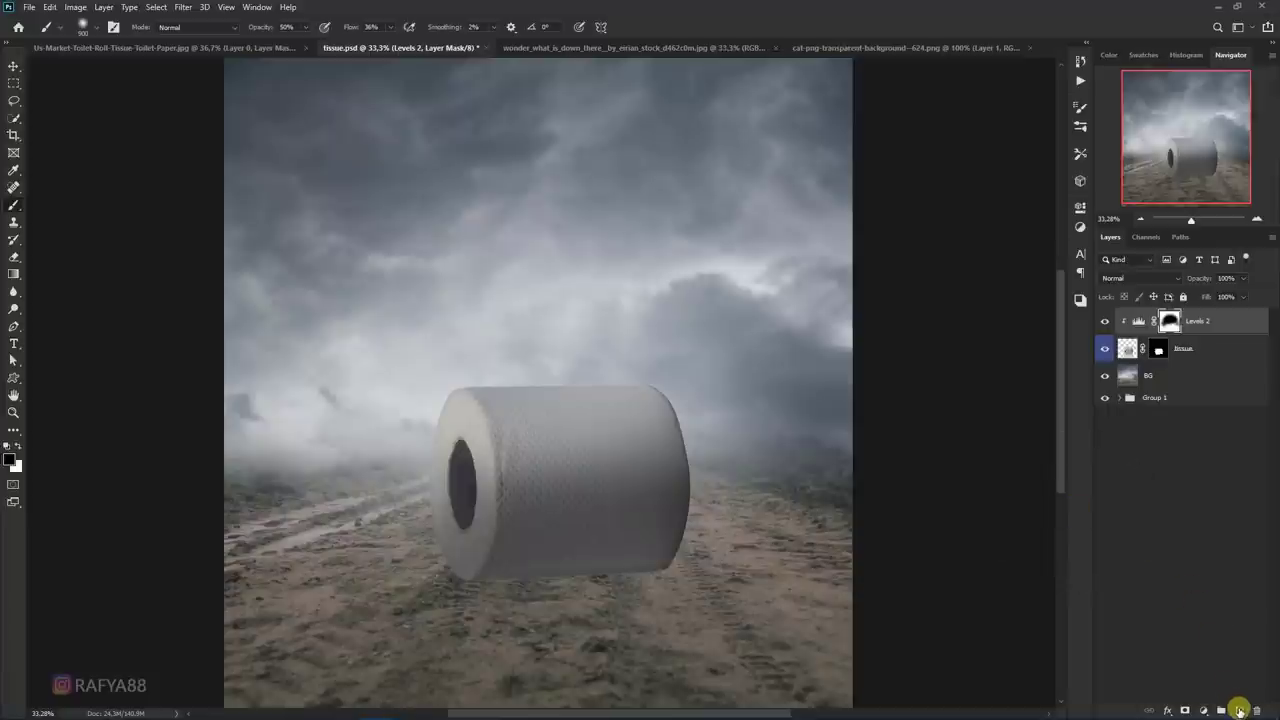
- Add a new layer clipped above Levels 2, filled with 50% Gray and blended as Overlay
left_click(1239, 710)
key("x")
left_click(1205, 329, "alt")
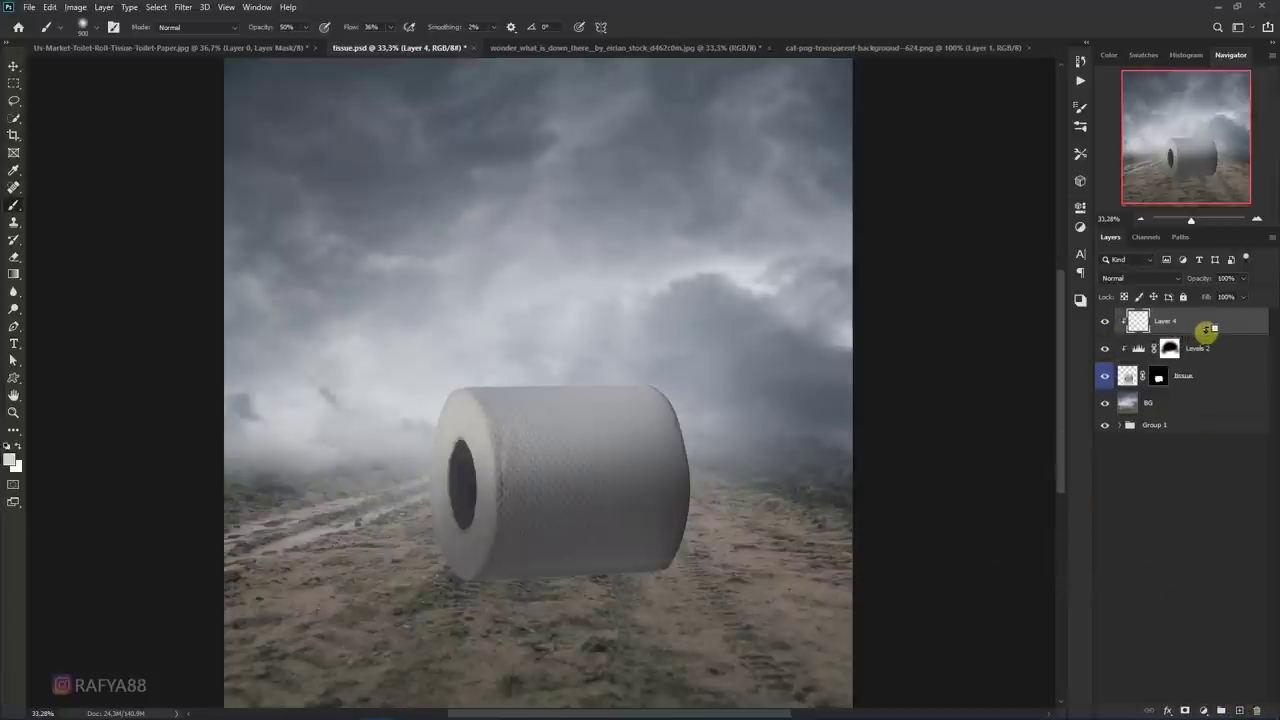
key("shift+F5")
left_click(726, 249)
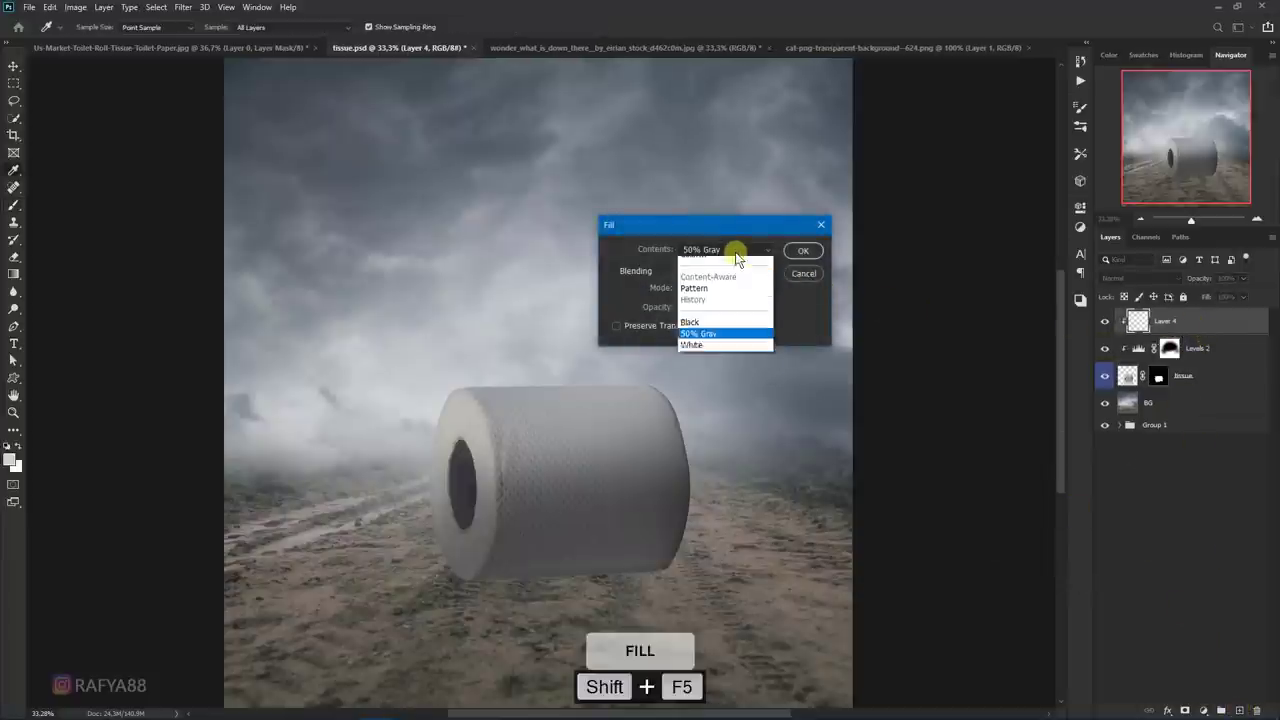
left_click(722, 364)
left_click(801, 250)
key("b")
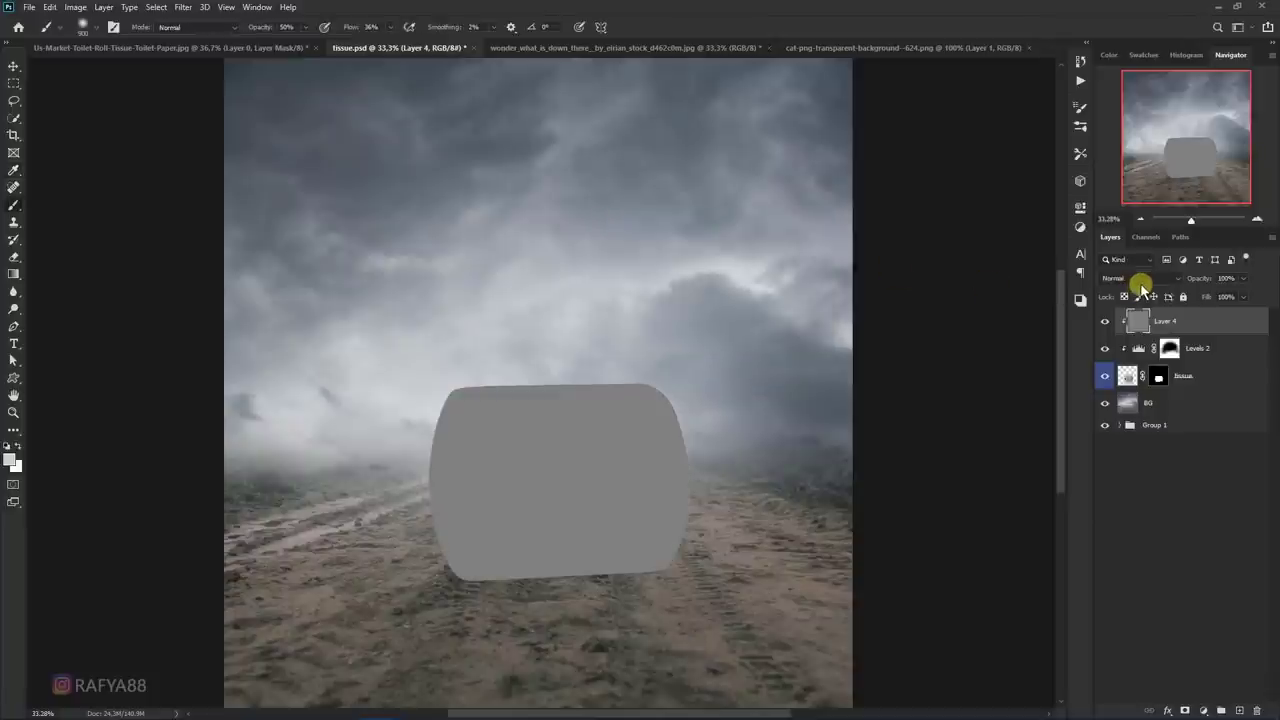
left_click(1140, 280)
left_click(1137, 439)
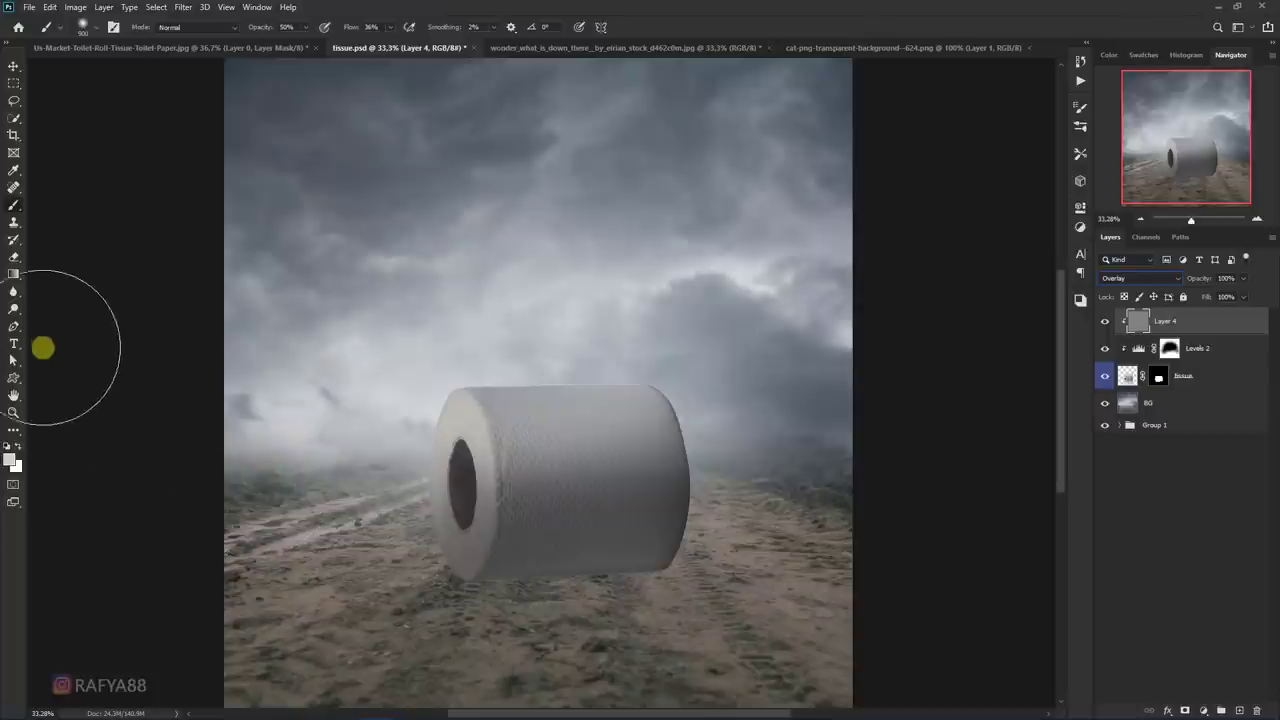
- Burn along the roll's underside at 30% exposure to deepen its shadow
right_click(18, 308)
left_click(55, 324)
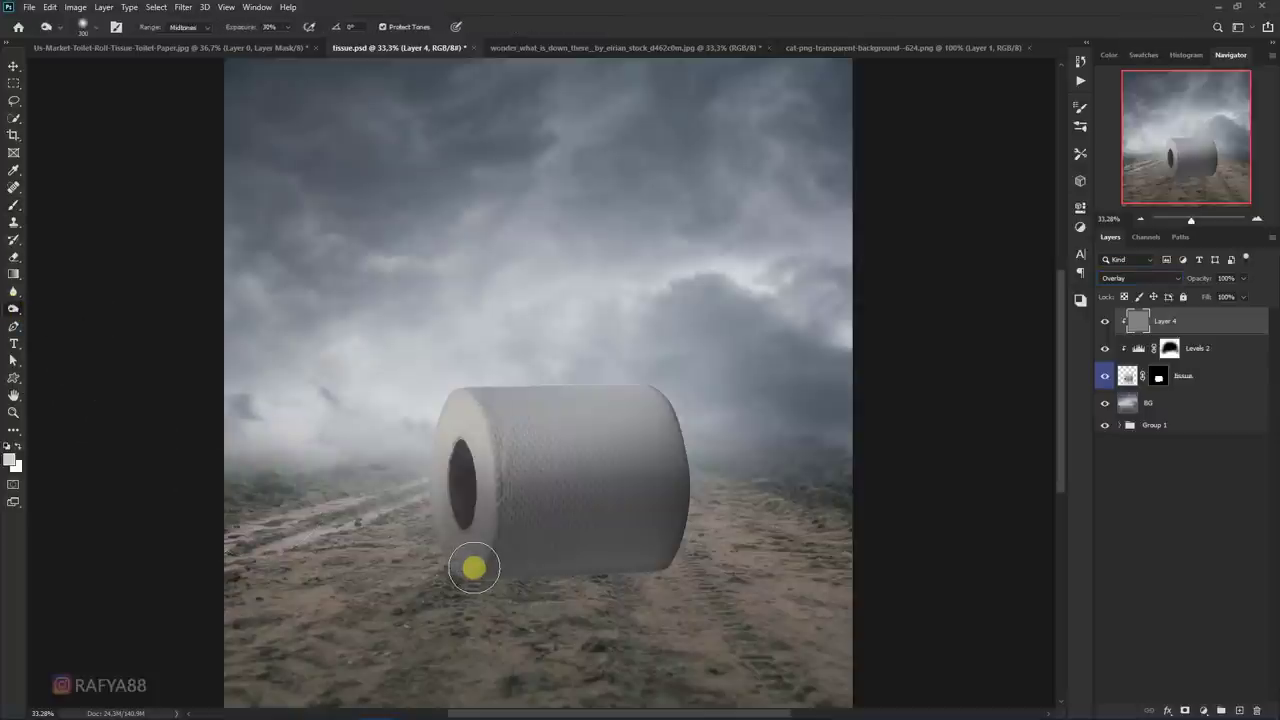
left_click_drag(481, 568, 671, 599)
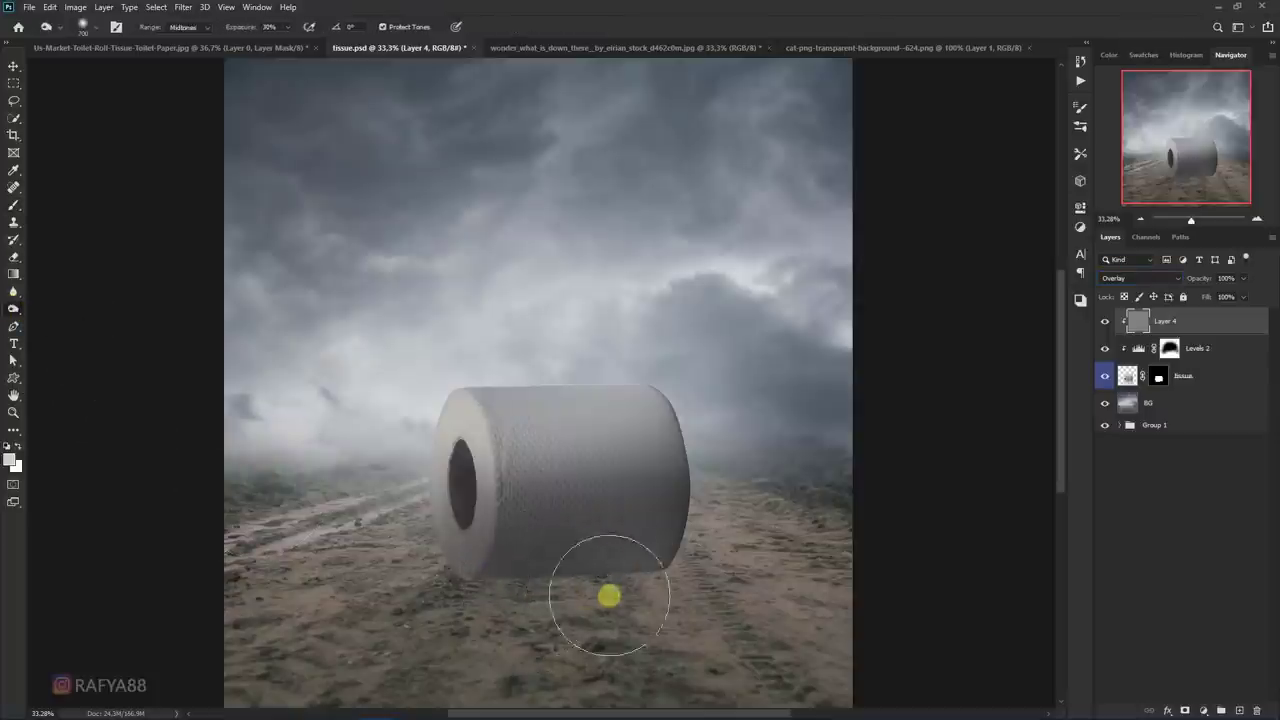
scroll(671, 599, "up", 2)
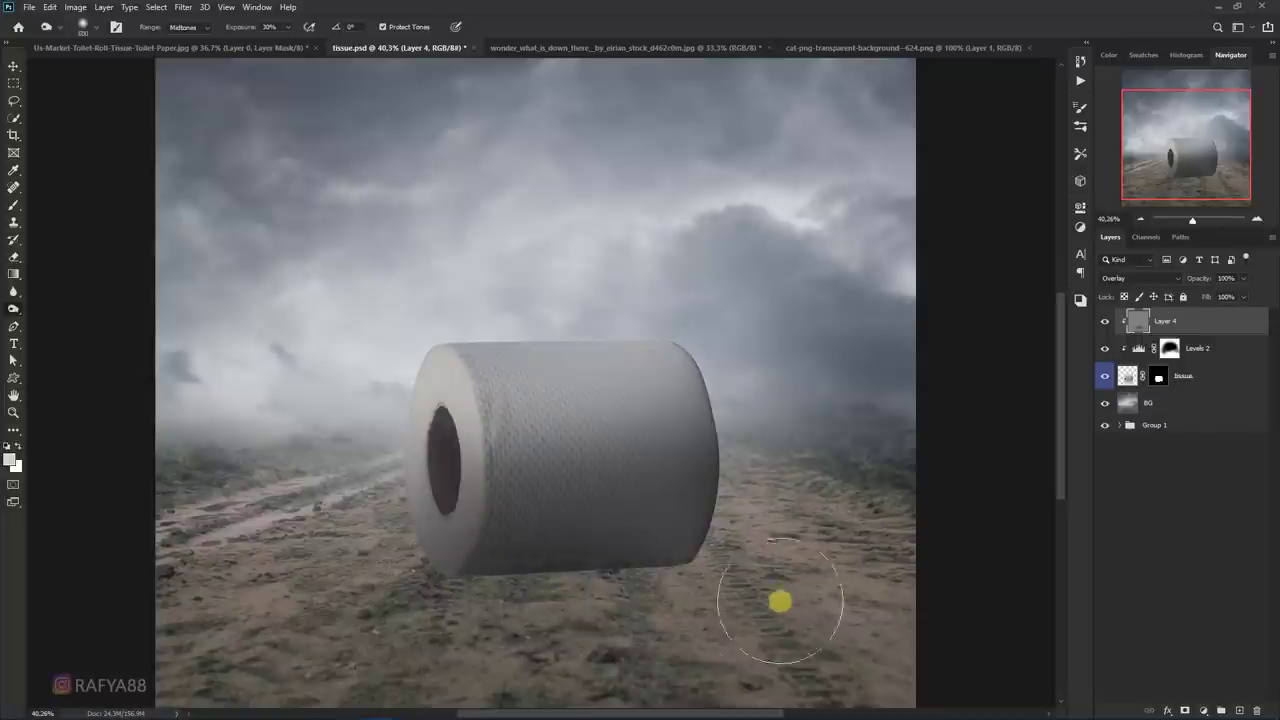
mouse_move(728, 587)
left_mouse_down()
mouse_move(617, 574)
mouse_move(751, 586)
mouse_move(486, 583)
mouse_move(623, 582)
left_mouse_up()
scroll(686, 554, "up", 2)
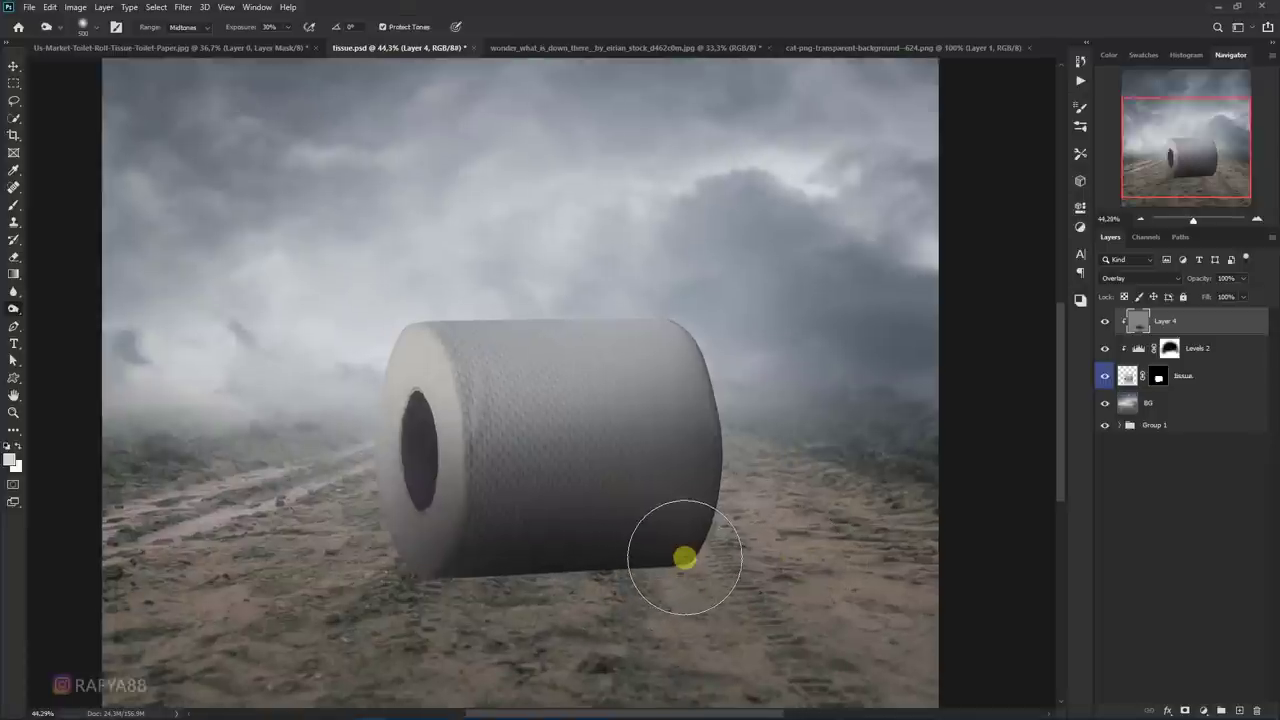
scroll(686, 554, "up", 1)
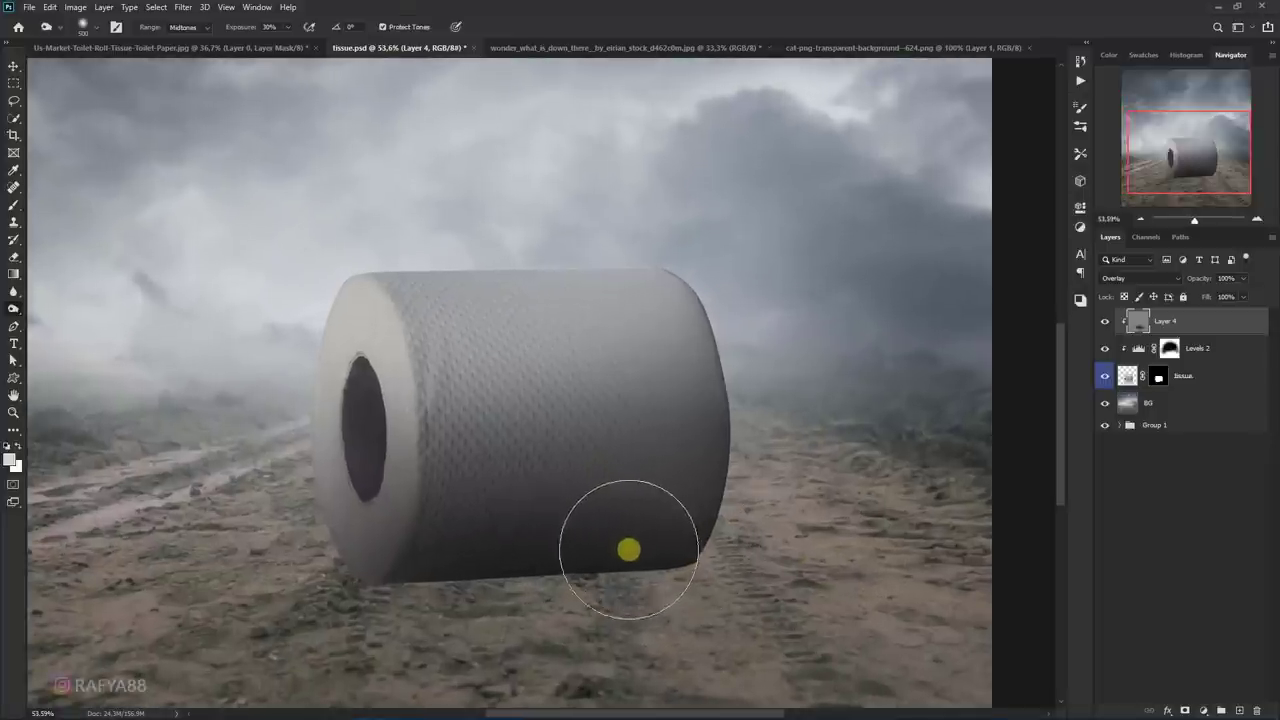
left_click_drag(634, 520, 676, 502)
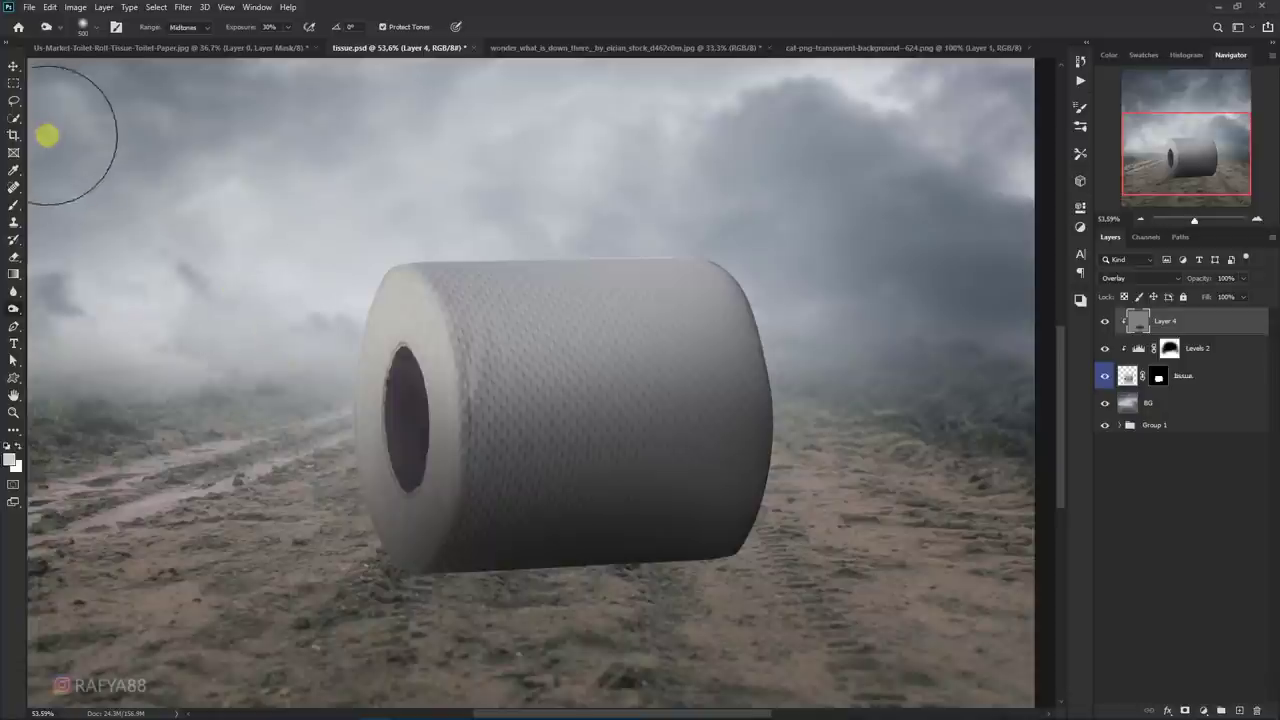
- Draw a freehand Lasso selection around the roll's flat left end face
right_click(14, 100)
left_click(60, 95)
scroll(180, 125, "up", 1)
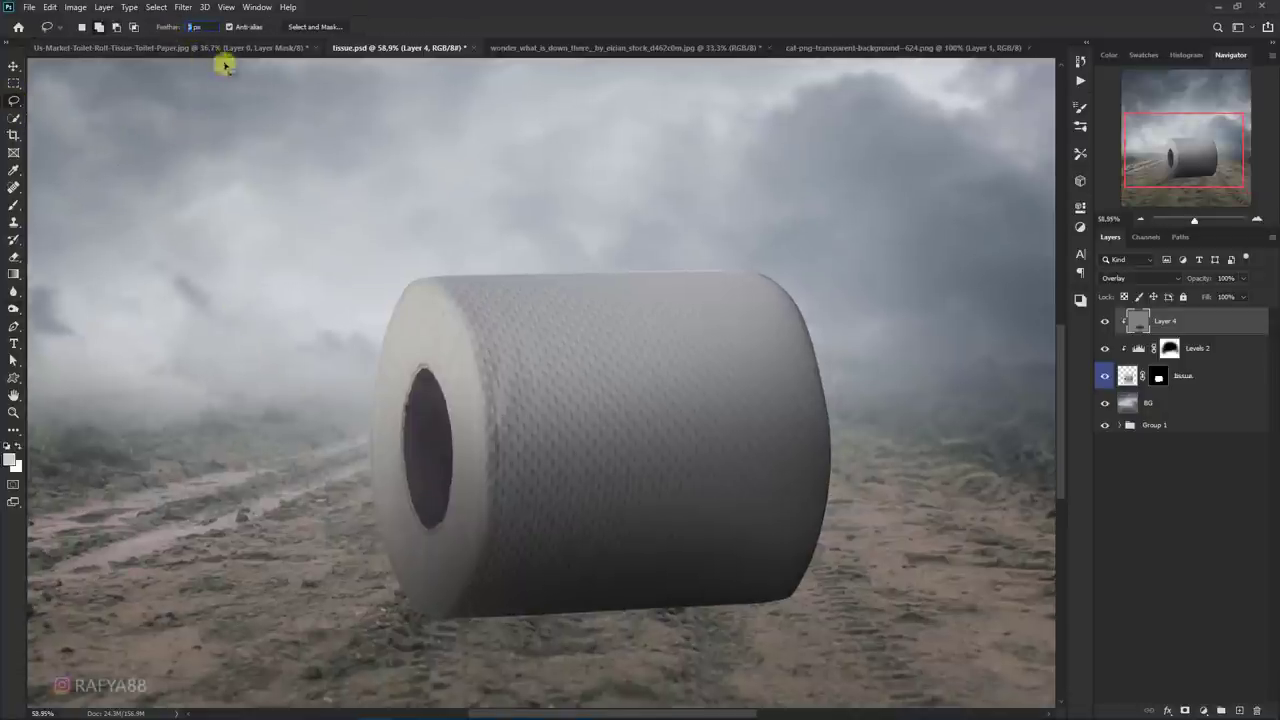
scroll(505, 540, "up", 2)
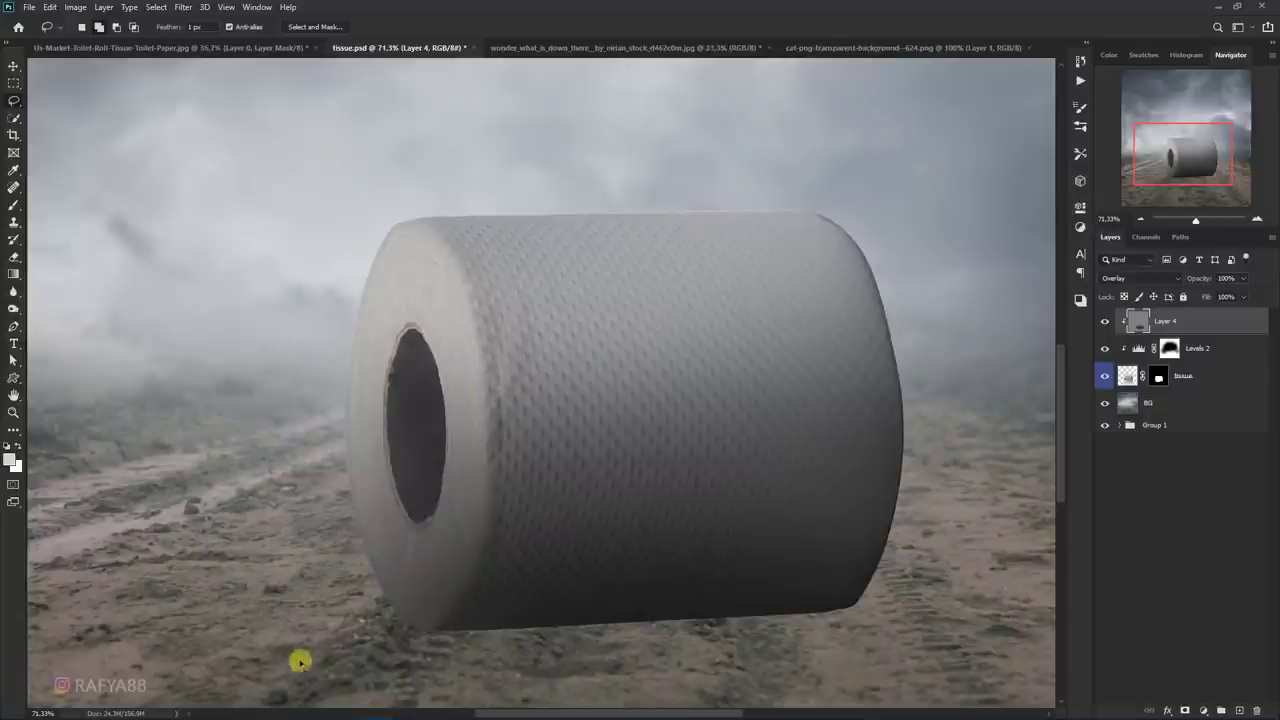
left_click_drag(298, 332, 430, 632)
scroll(487, 488, "down", 1)
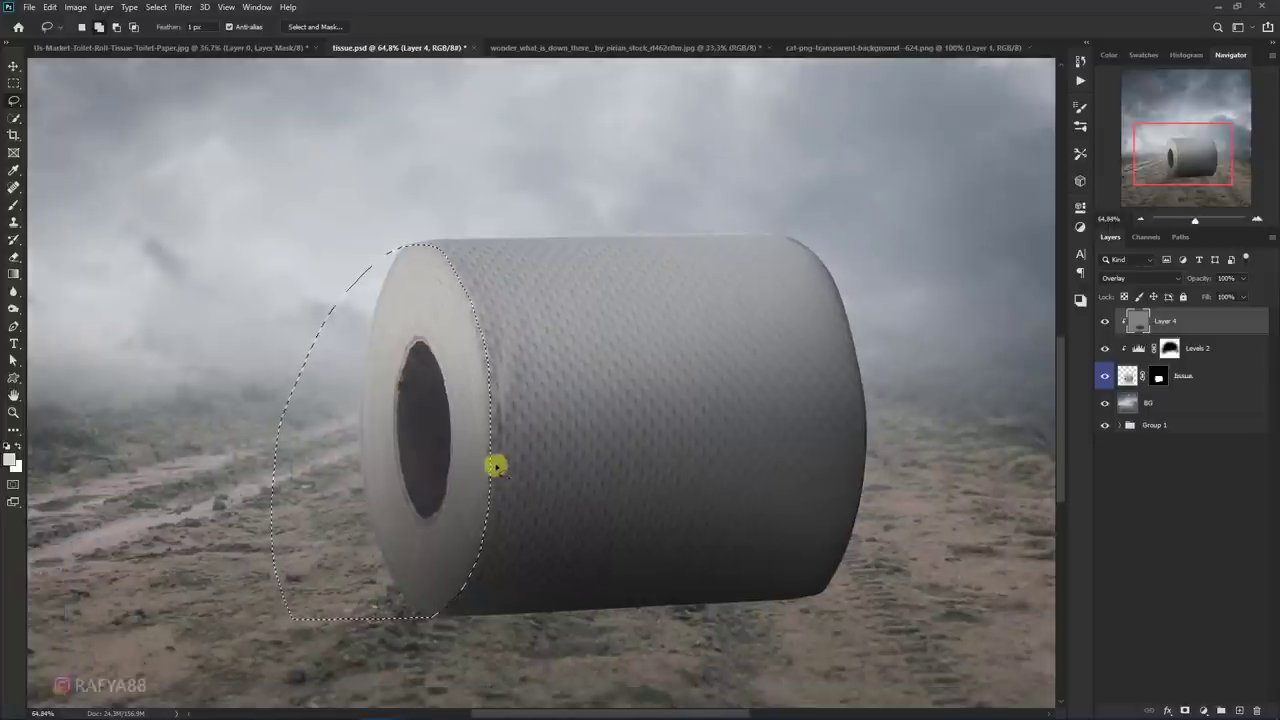
scroll(494, 460, "down", 1)
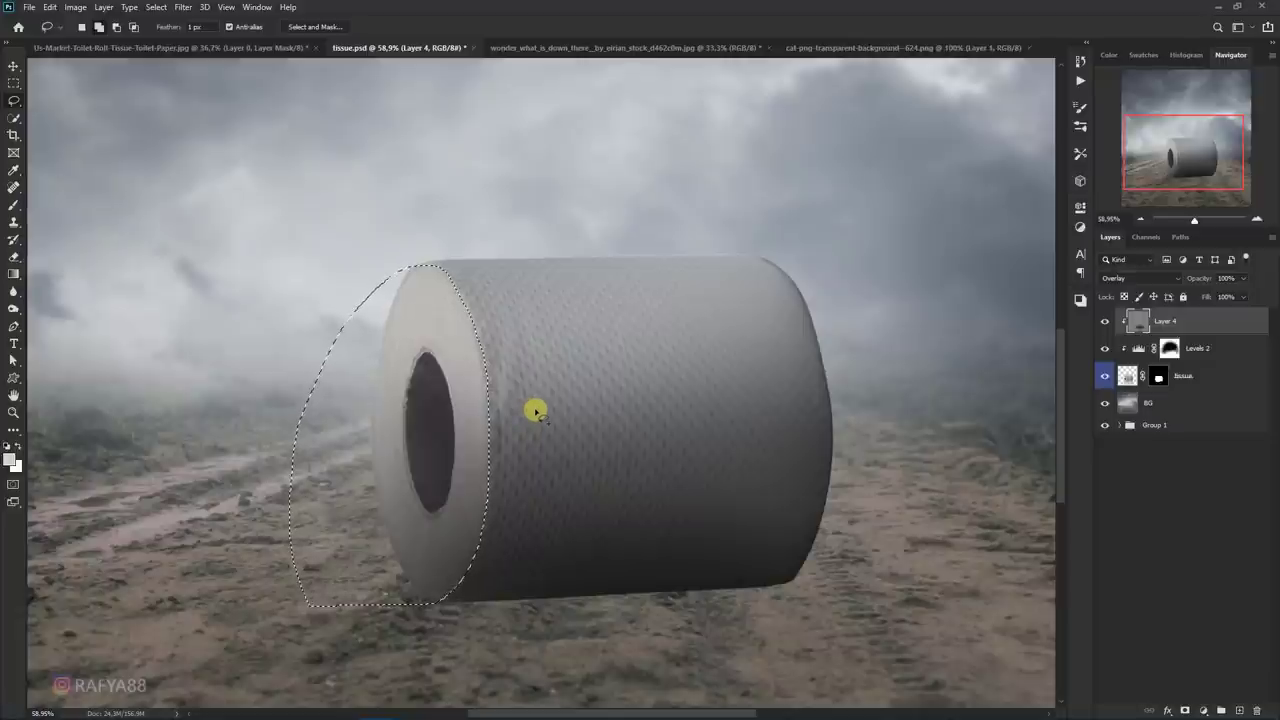
scroll(525, 440, "up", 3)
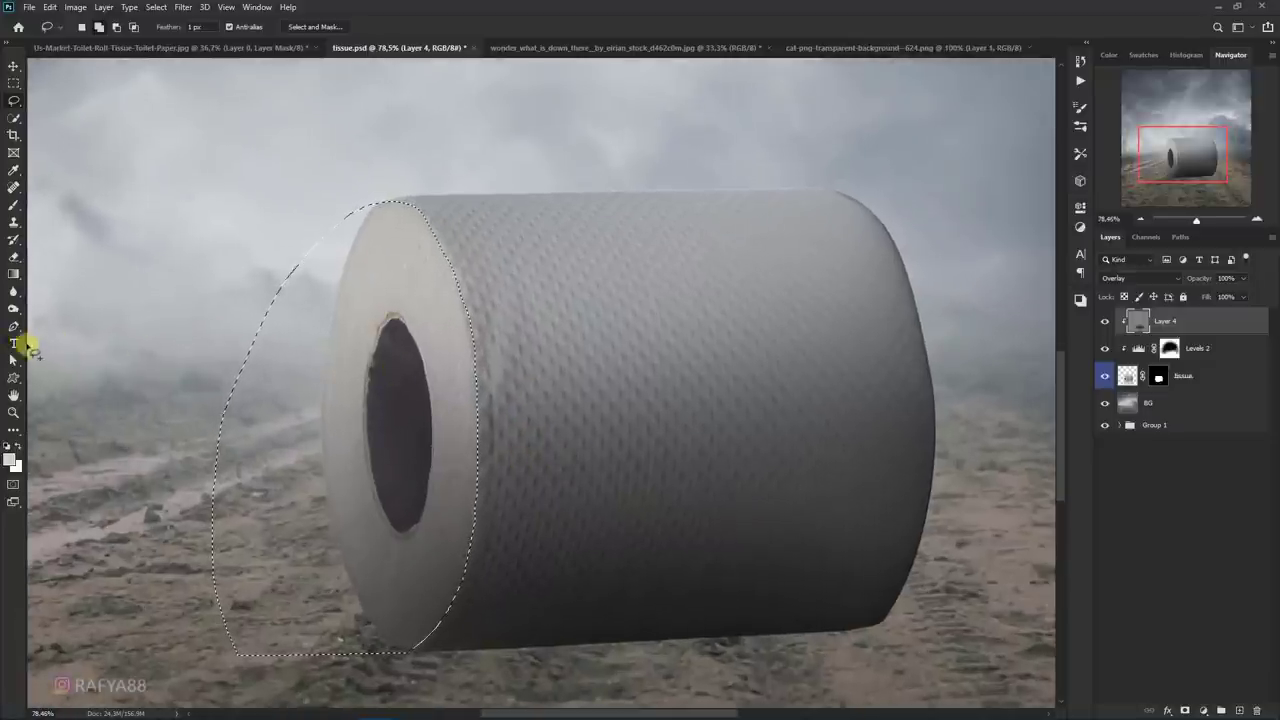
right_click(13, 308)
left_click(45, 315)
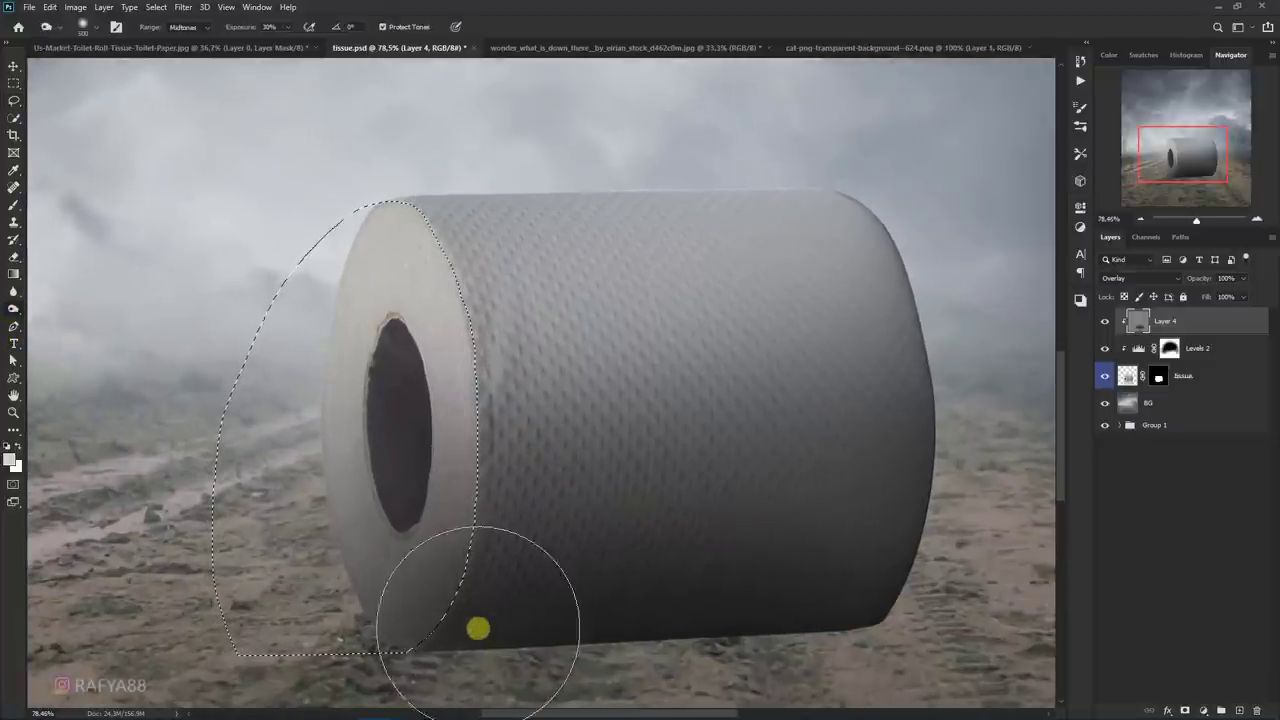
- Dodge the roll's end face and the area around its hole, undoing stray strokes
mouse_move(478, 628)
left_mouse_down()
mouse_move(443, 596)
mouse_move(400, 514)
left_mouse_up()
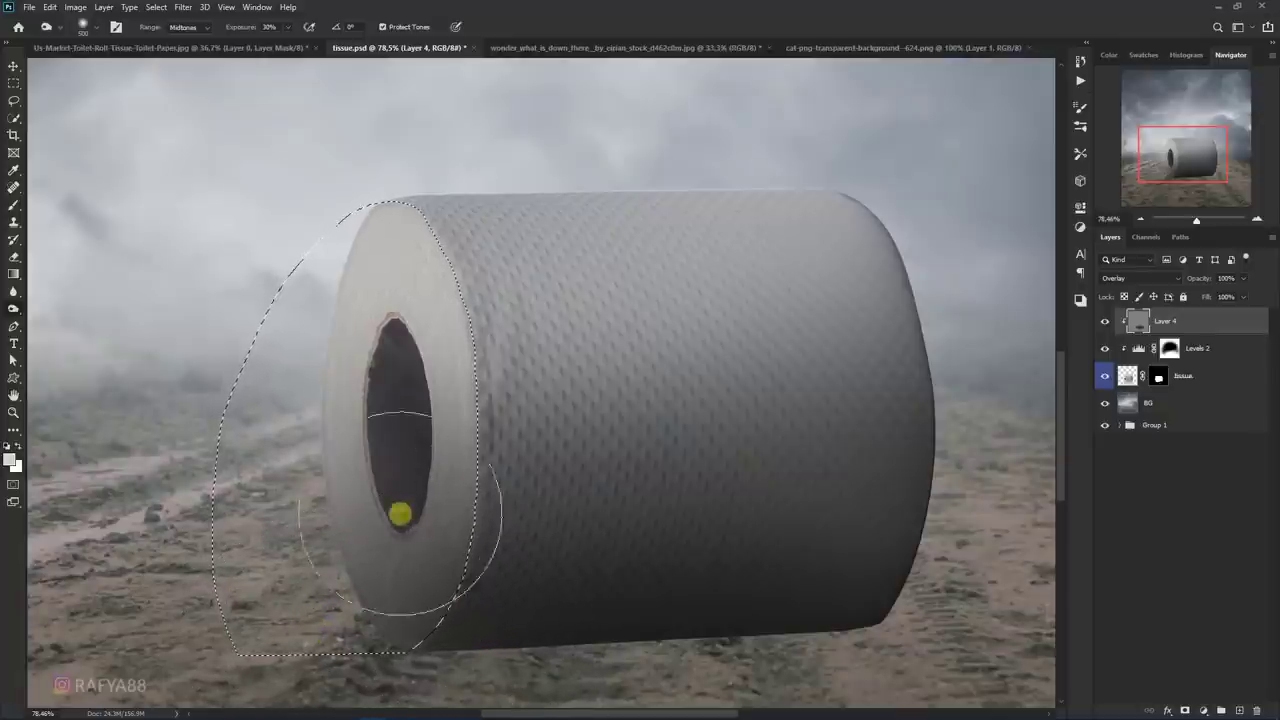
mouse_move(474, 406)
left_mouse_down()
mouse_move(457, 383)
mouse_move(474, 320)
mouse_move(434, 366)
mouse_move(420, 294)
mouse_move(394, 374)
mouse_move(423, 403)
mouse_move(312, 558)
left_mouse_up()
key("ctrl+z")
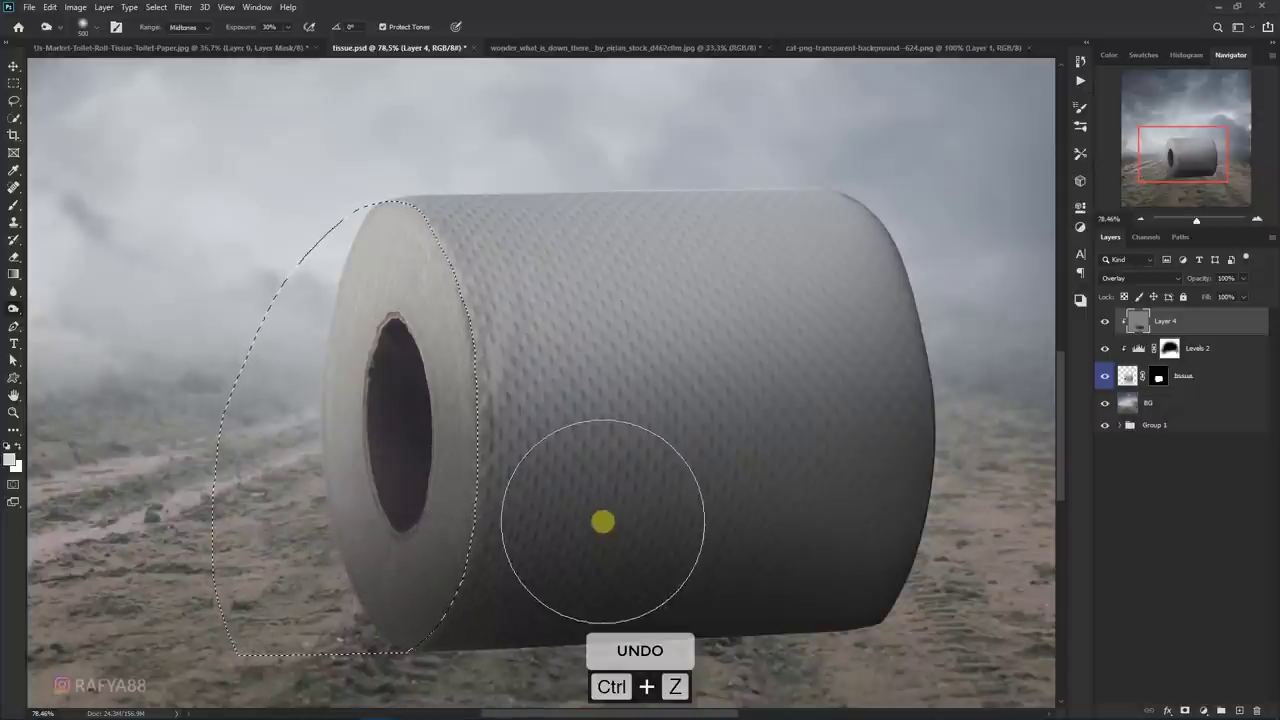
scroll(600, 520, "down", 3)
scroll(639, 484, "up", 1)
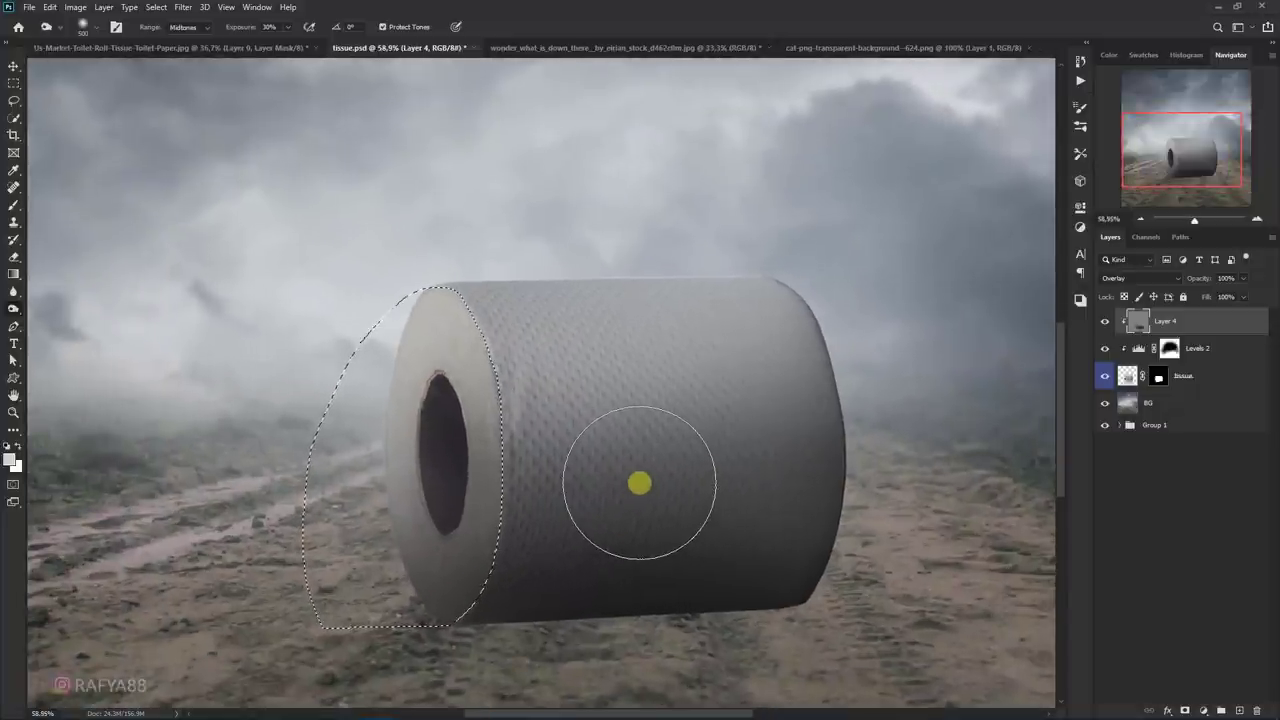
key("ctrl+shift+i")
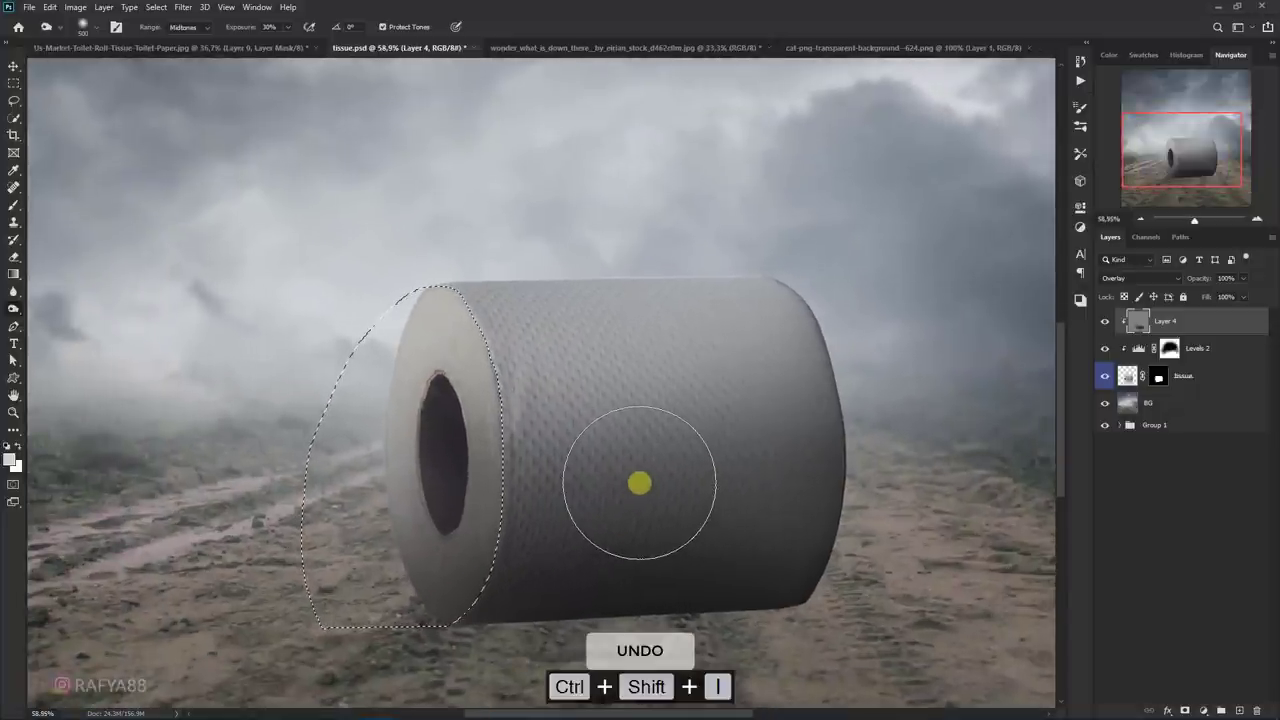
scroll(612, 488, "down", 1)
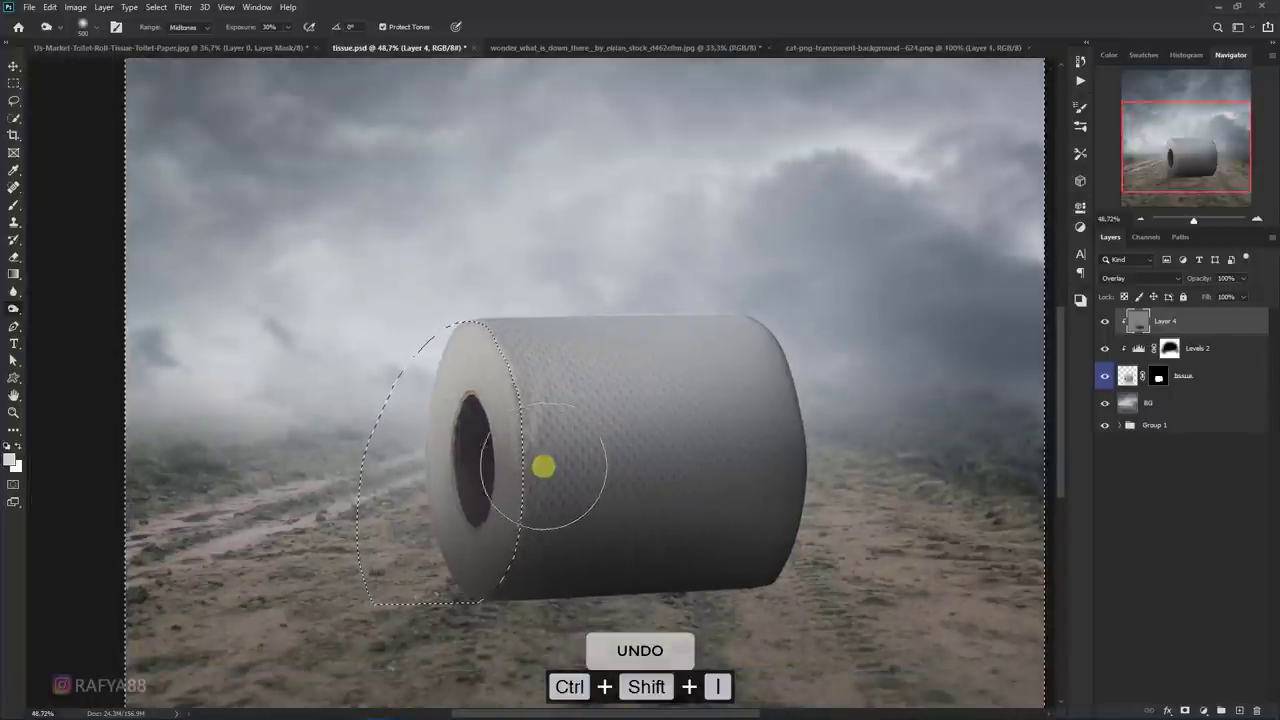
key("ctrl+z")
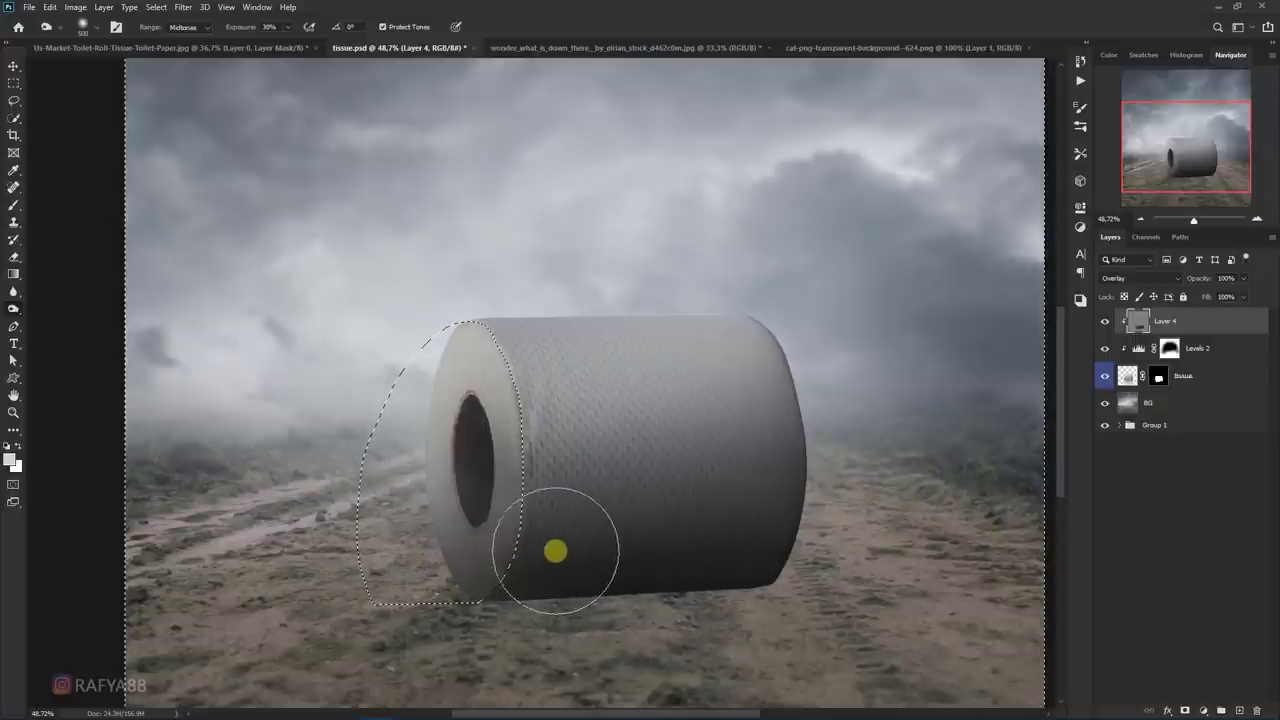
key("ctrl+z")
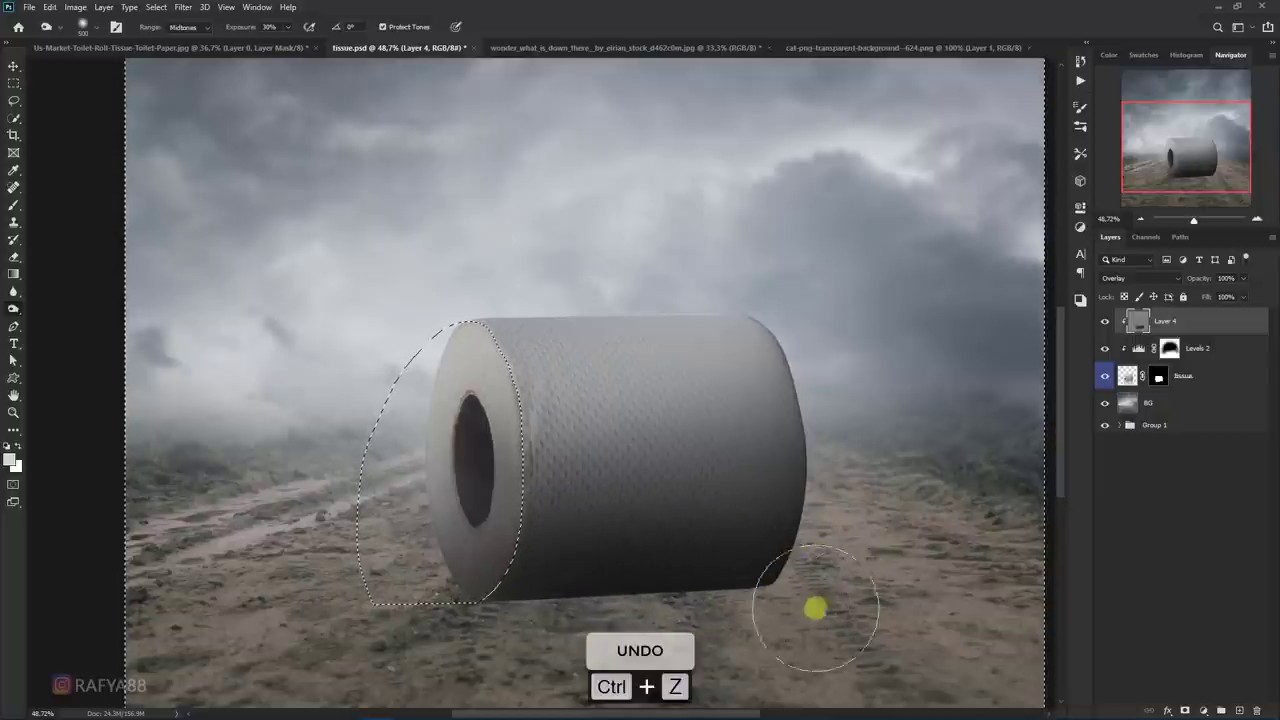
scroll(431, 330, "up", 2)
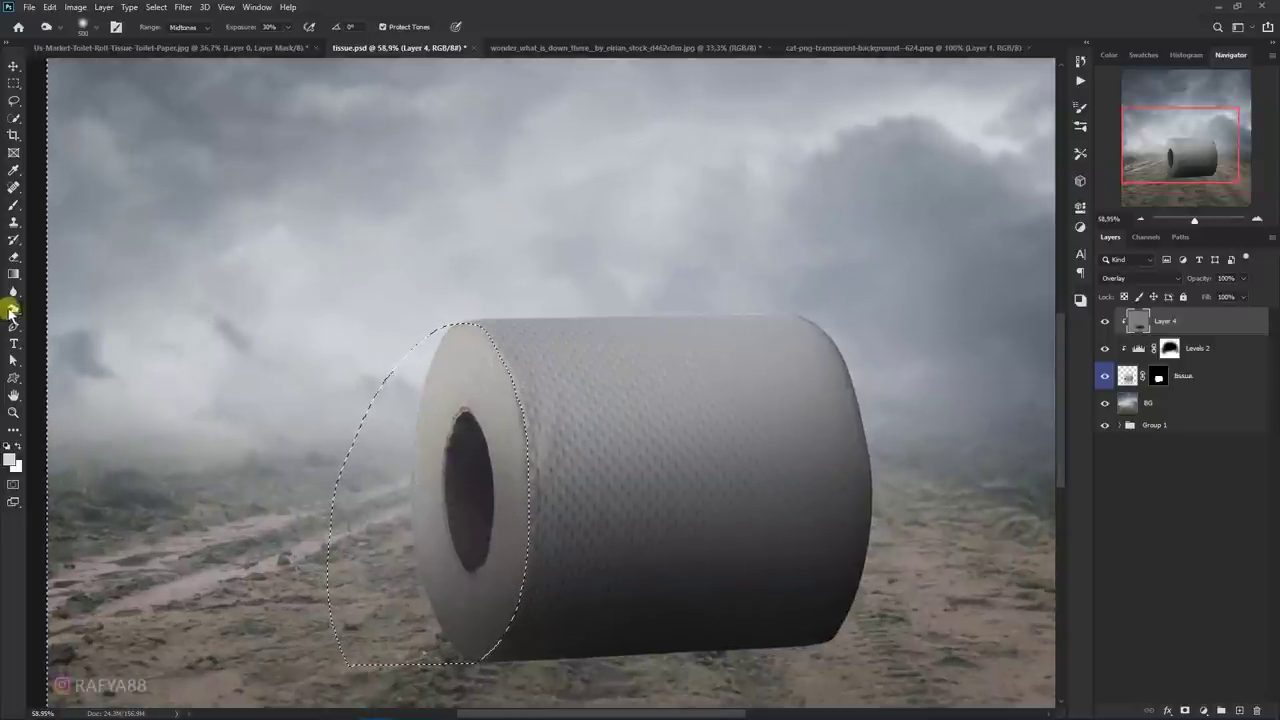
- Dodge at 41% exposure with a larger brush, toggling Layer 4 to compare shading
right_click(13, 310)
left_click(55, 306)
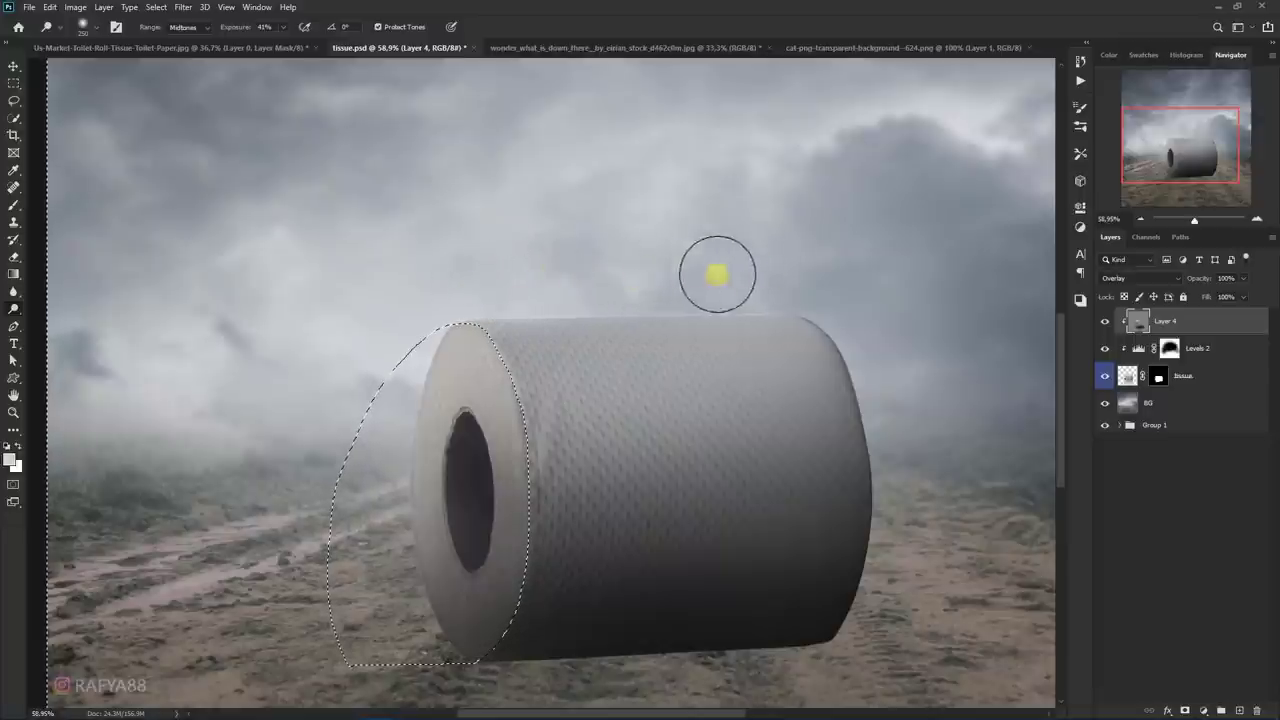
key("bracketright")
key("bracketright")
key("bracketright")
key("bracketright")
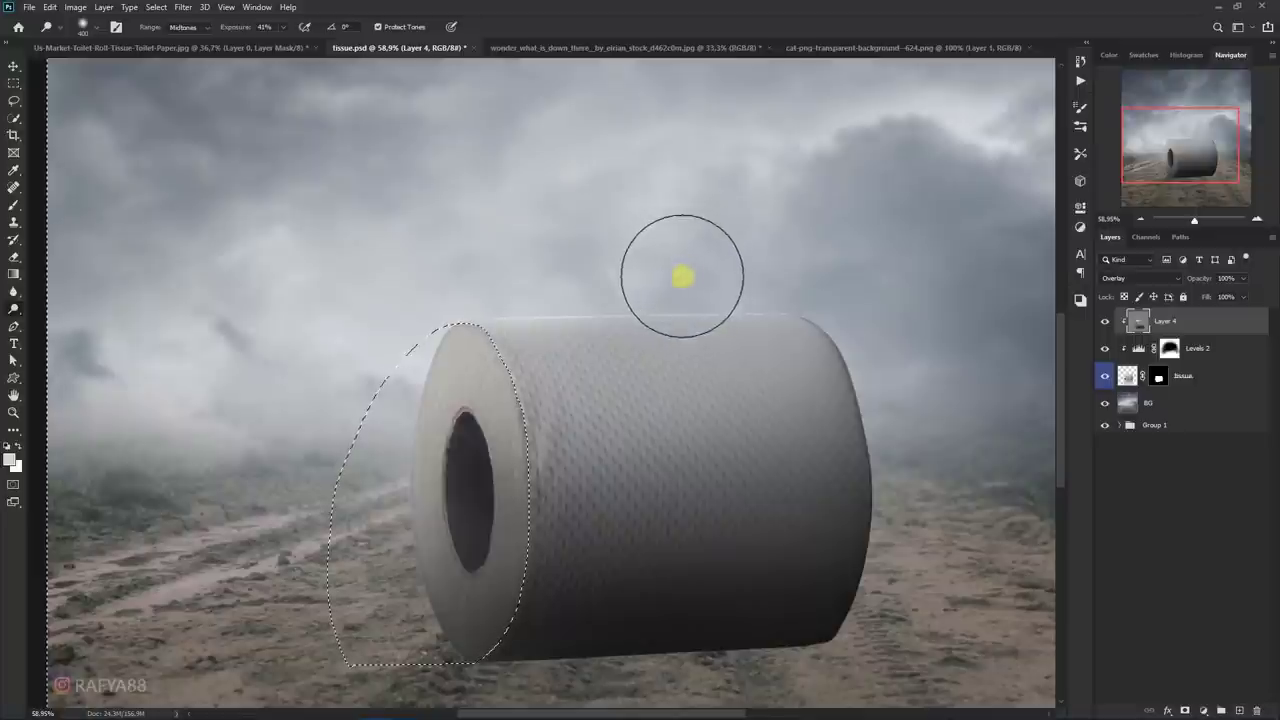
scroll(714, 229, "down", 3)
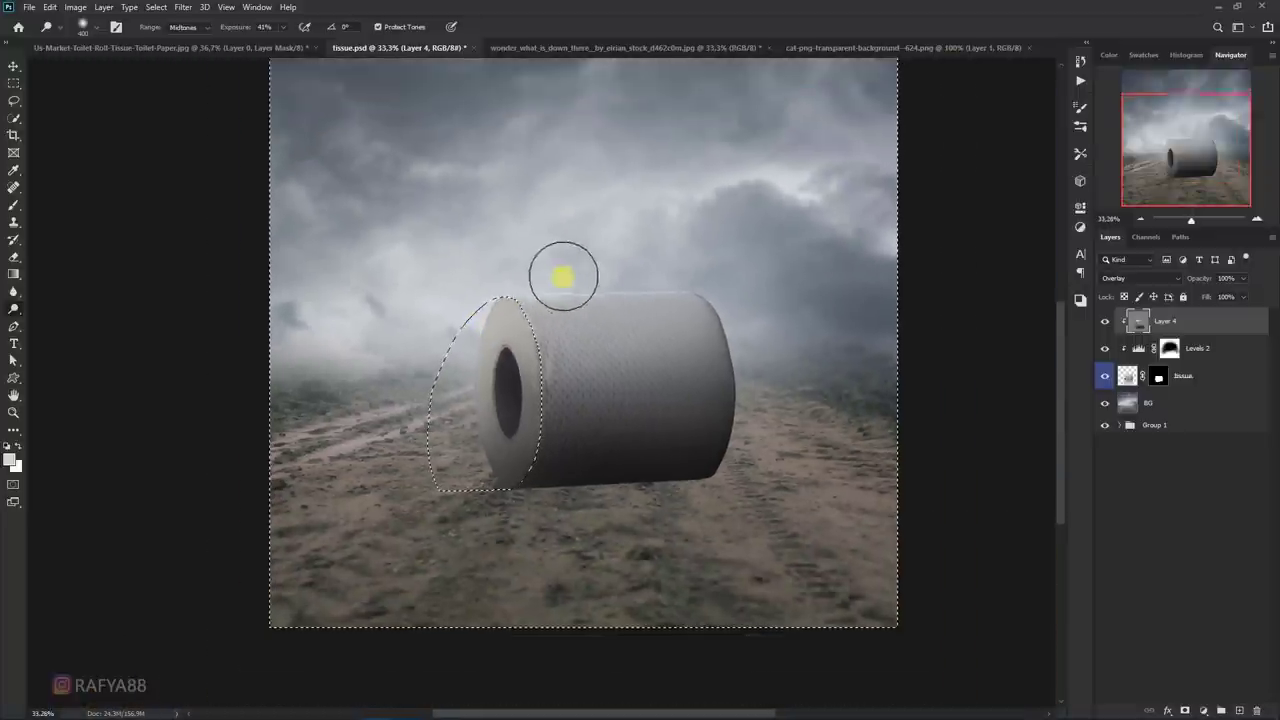
left_click(1105, 322)
left_click(1105, 322)
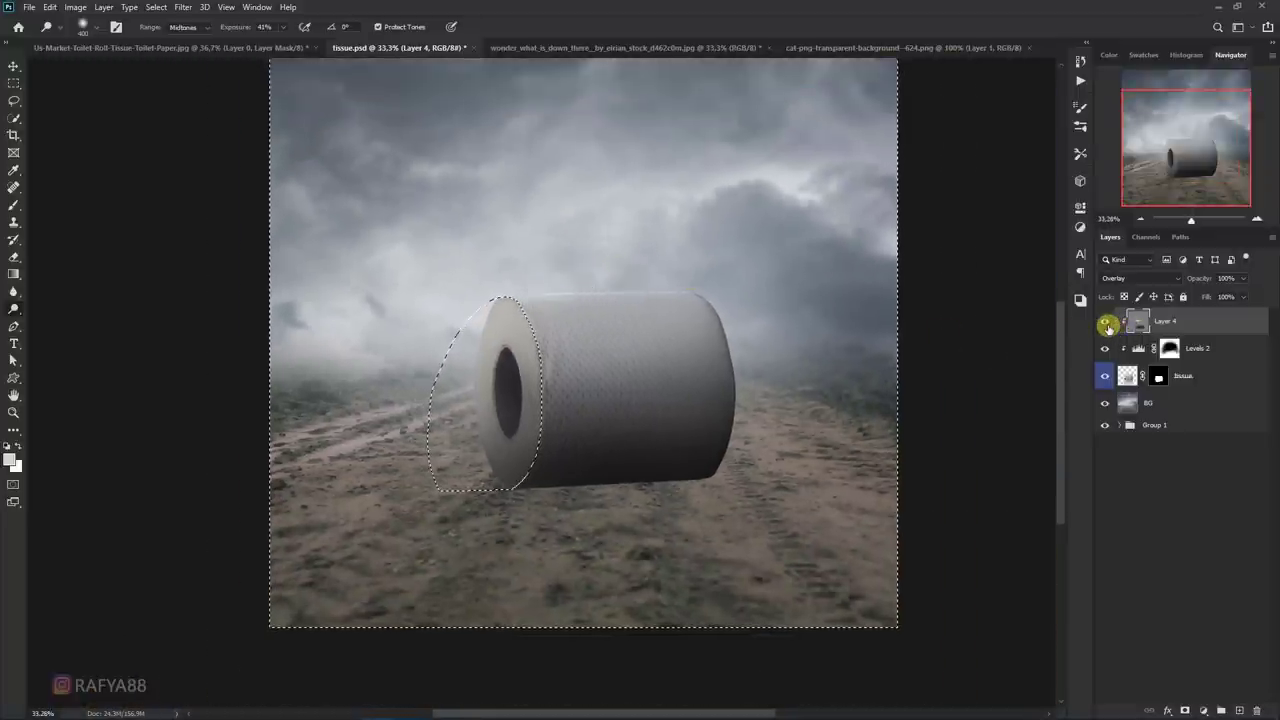
left_click(1105, 322)
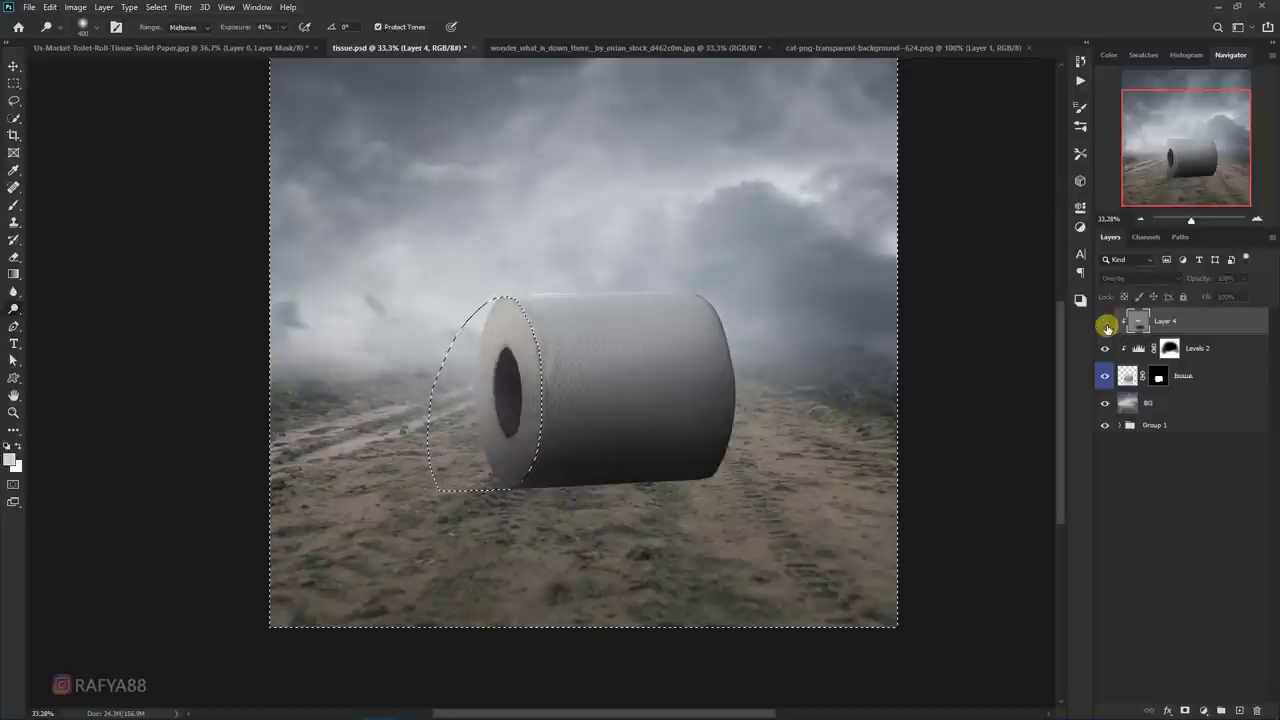
left_click(1106, 325)
left_click(1106, 325)
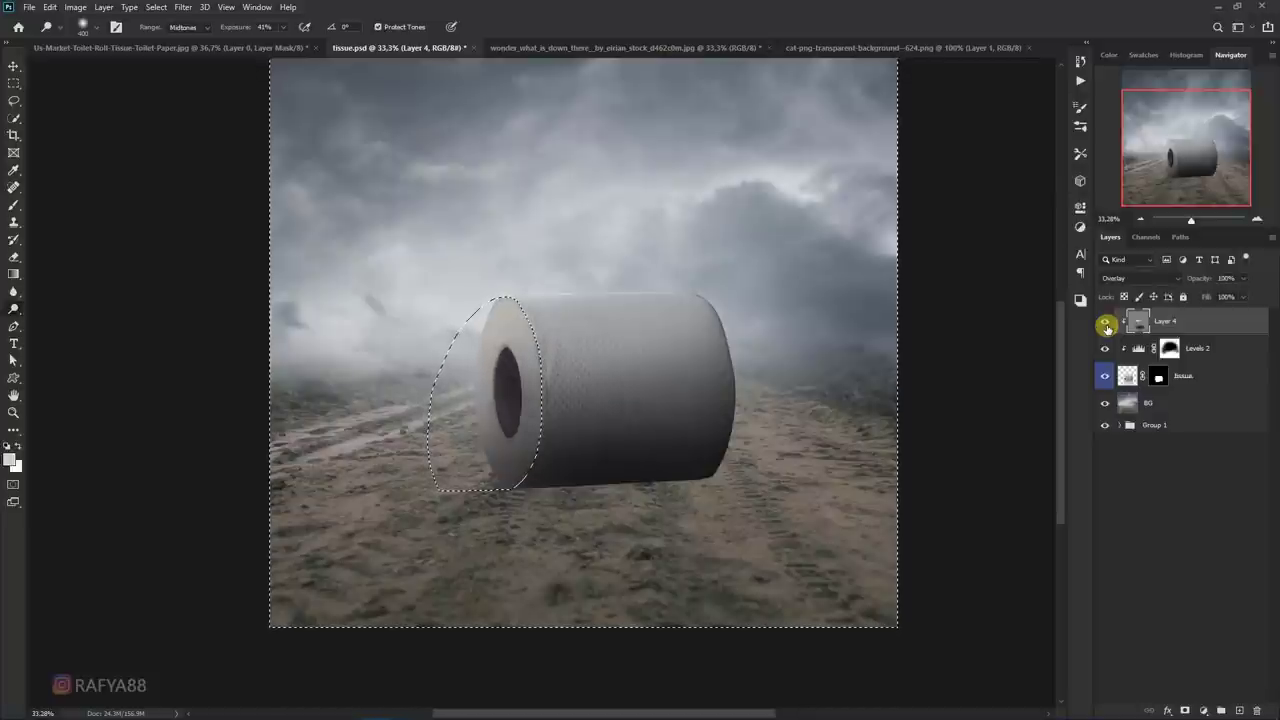
- Clear the selection and make the BG layer active
key("ctrl+d")
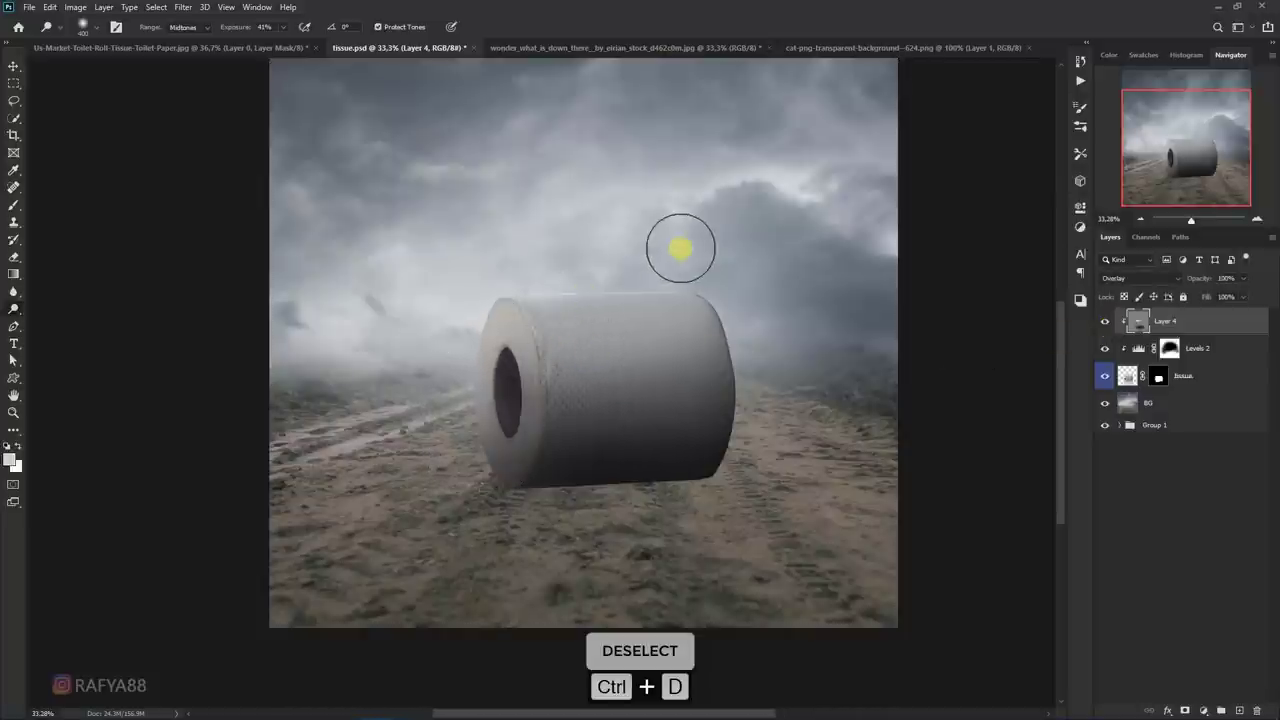
scroll(680, 248, "down", 2)
scroll(606, 317, "down", 1)
scroll(580, 351, "down", 1)
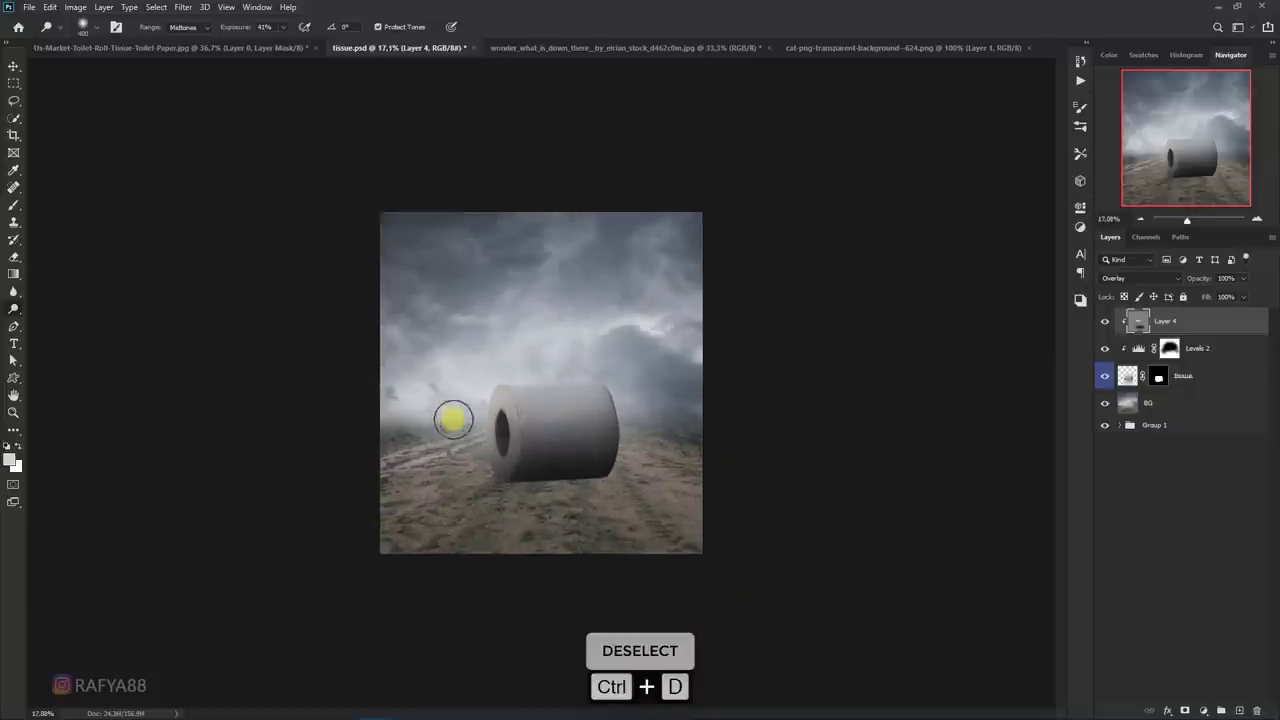
scroll(560, 426, "up", 2)
scroll(604, 413, "up", 1)
scroll(818, 457, "up", 1)
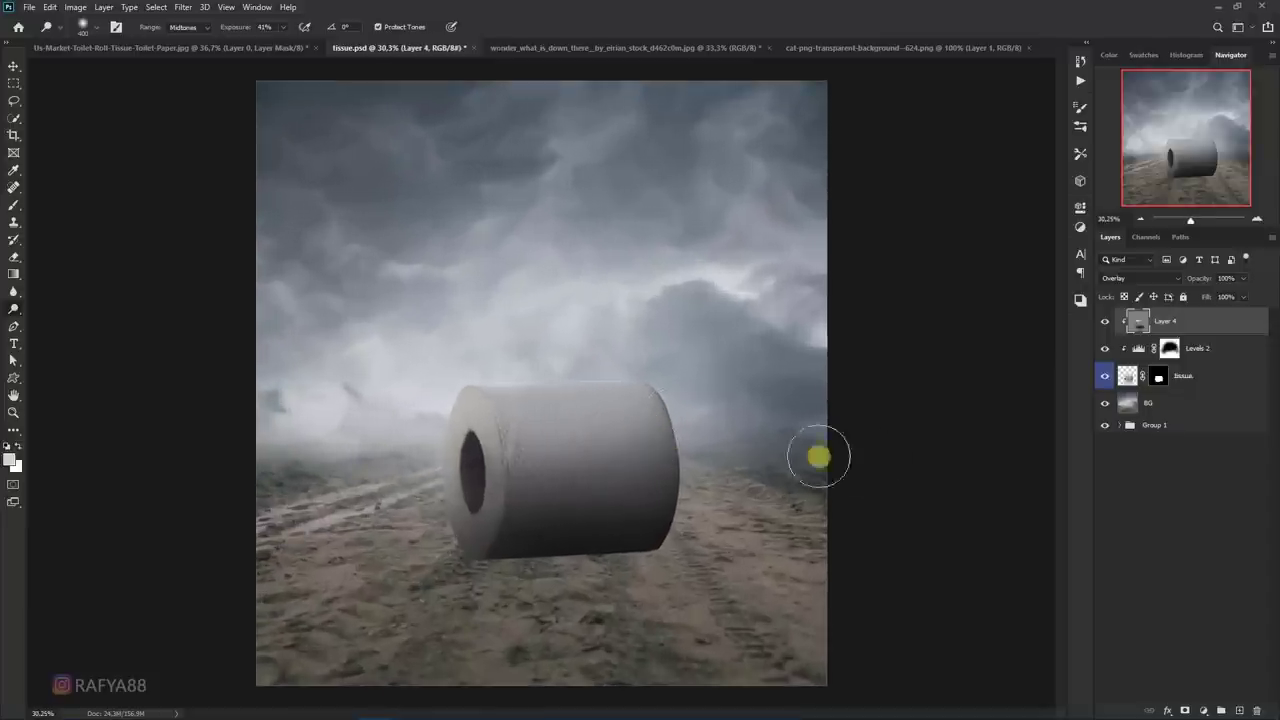
left_click(1198, 405)
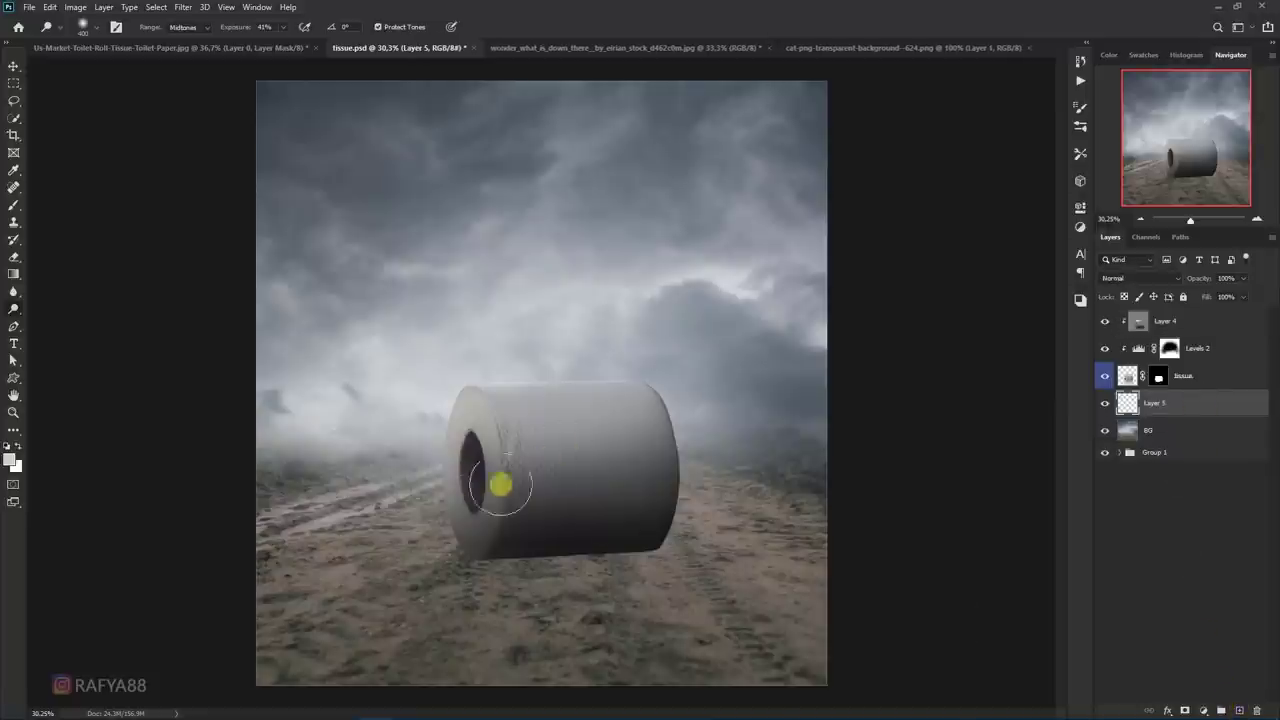
scroll(500, 486, "up", 3)
left_click_drag(514, 528, 538, 431)
- Sample a dark ground colour as foreground and set Layer 5 to Multiply
right_click(14, 230)
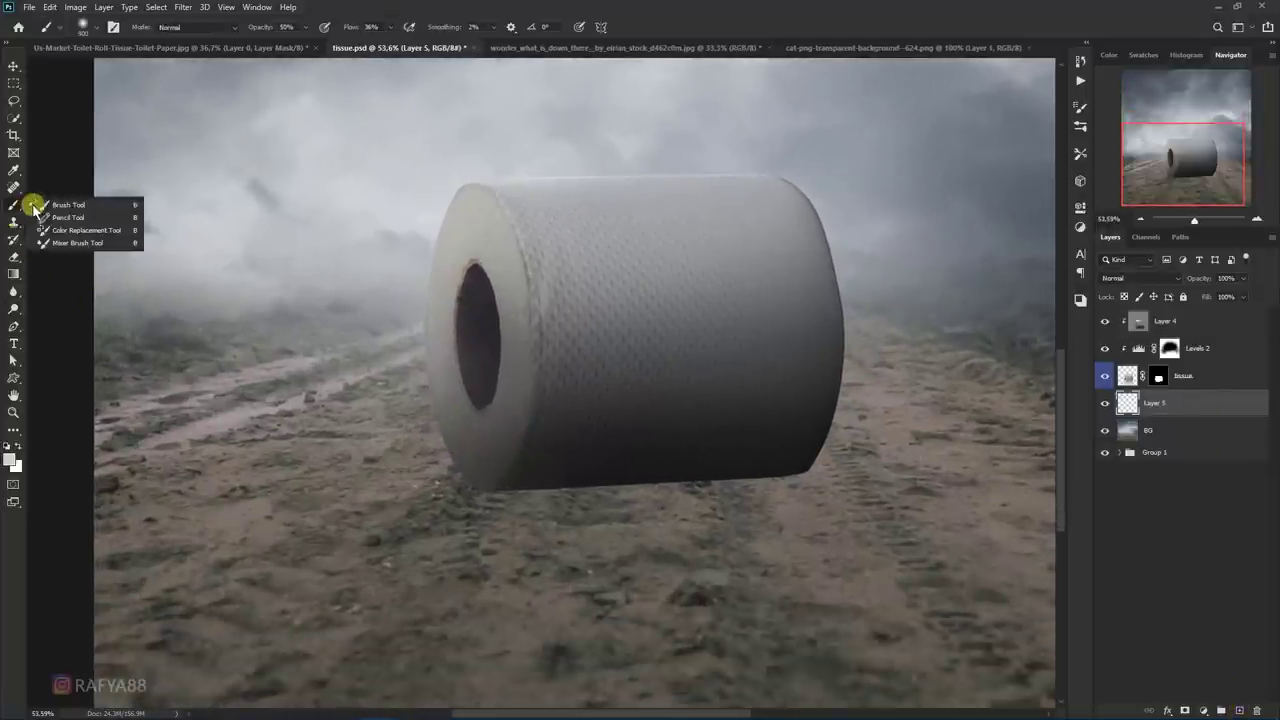
left_click(10, 459)
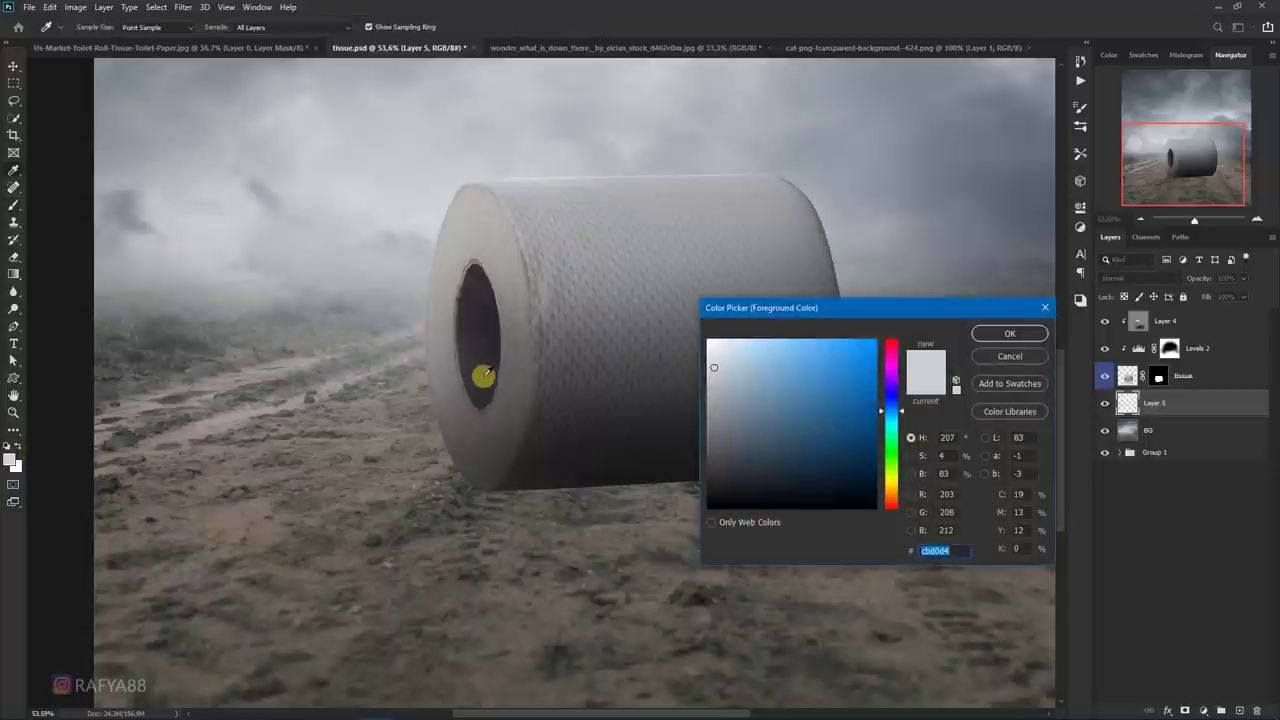
left_click_drag(484, 376, 491, 360)
left_click_drag(681, 578, 724, 581)
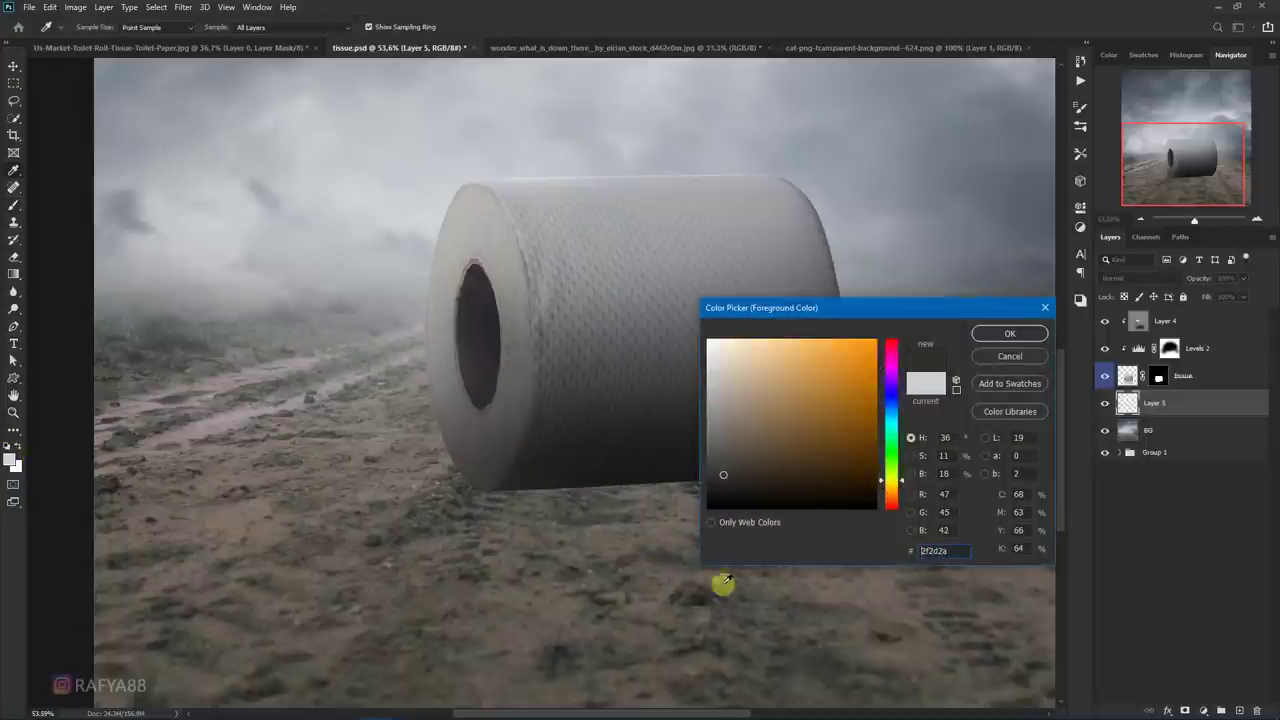
left_click(978, 340)
key("b")
left_click(1120, 278)
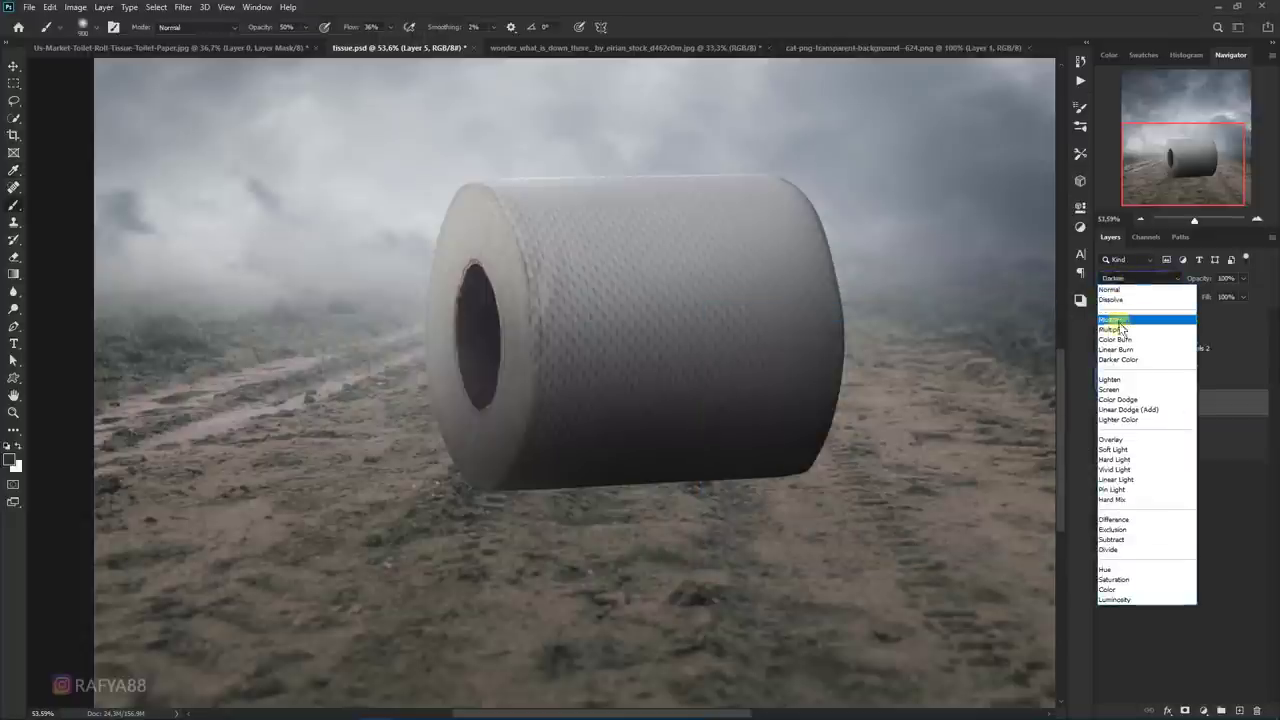
left_click(1133, 334)
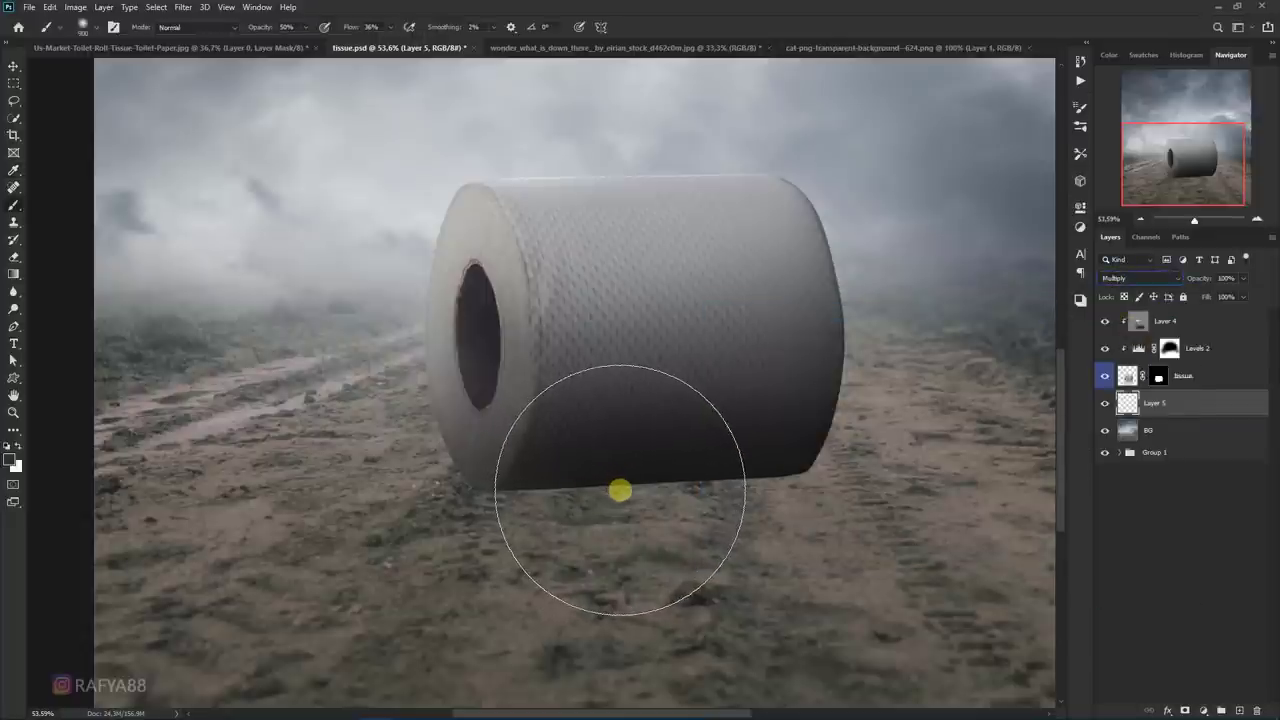
- Paint a soft 900 px shadow beneath the roll on Layer 5, softening it by erasing
right_click(638, 438)
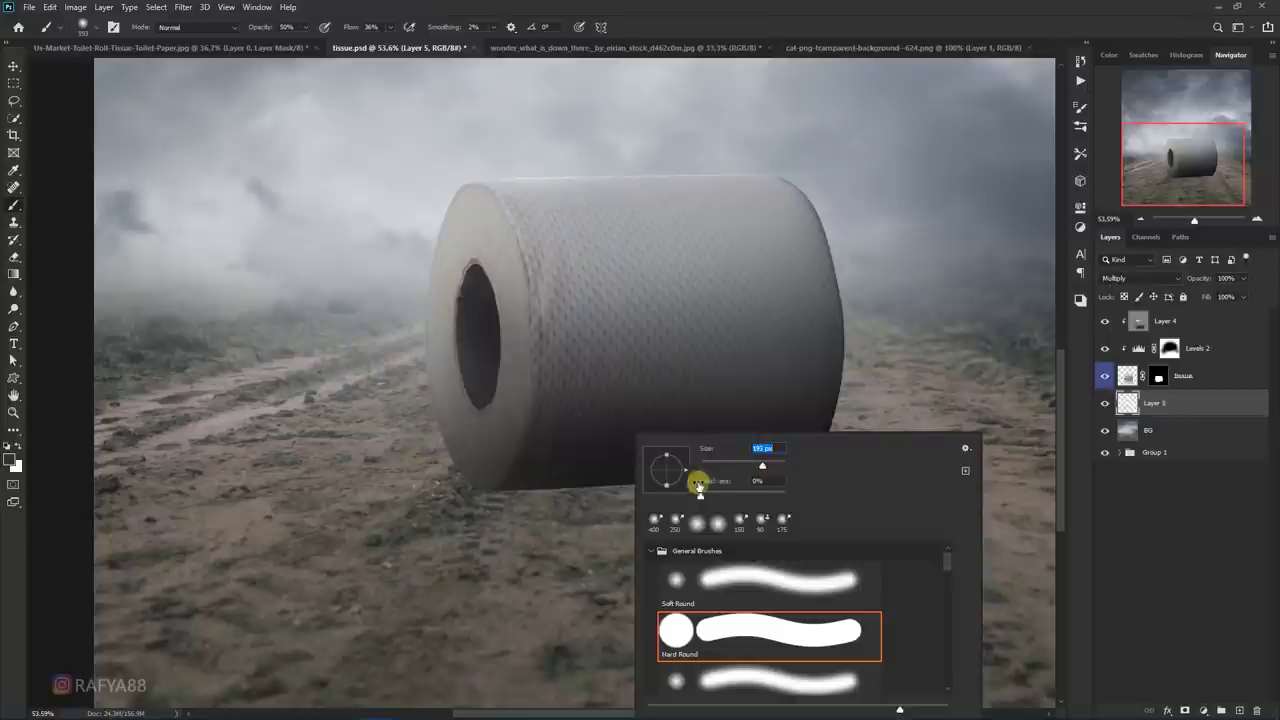
key("Return")
mouse_move(540, 505)
left_mouse_down()
mouse_move(489, 492)
mouse_move(766, 486)
mouse_move(440, 503)
mouse_move(492, 499)
mouse_move(623, 531)
mouse_move(757, 529)
mouse_move(797, 503)
mouse_move(586, 526)
left_mouse_up()
scroll(660, 485, "down", 2, "alt")
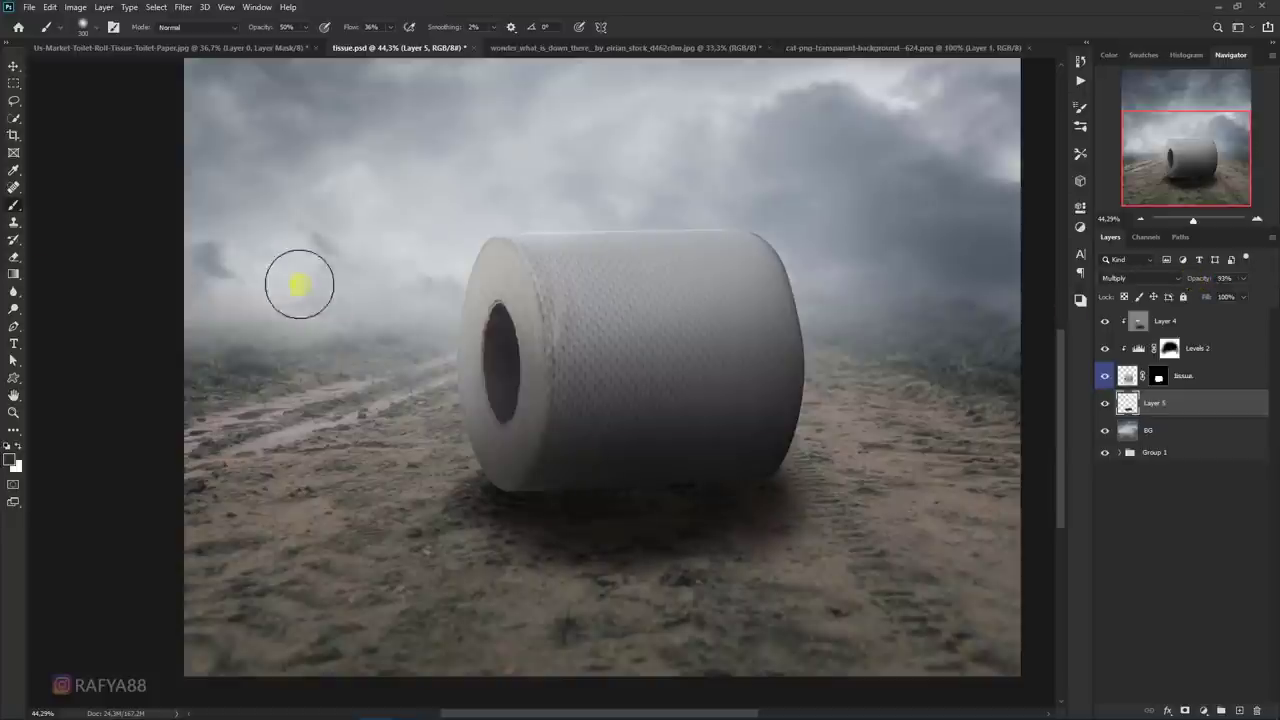
left_click(60, 256)
scroll(497, 542, "down", 1, "alt")
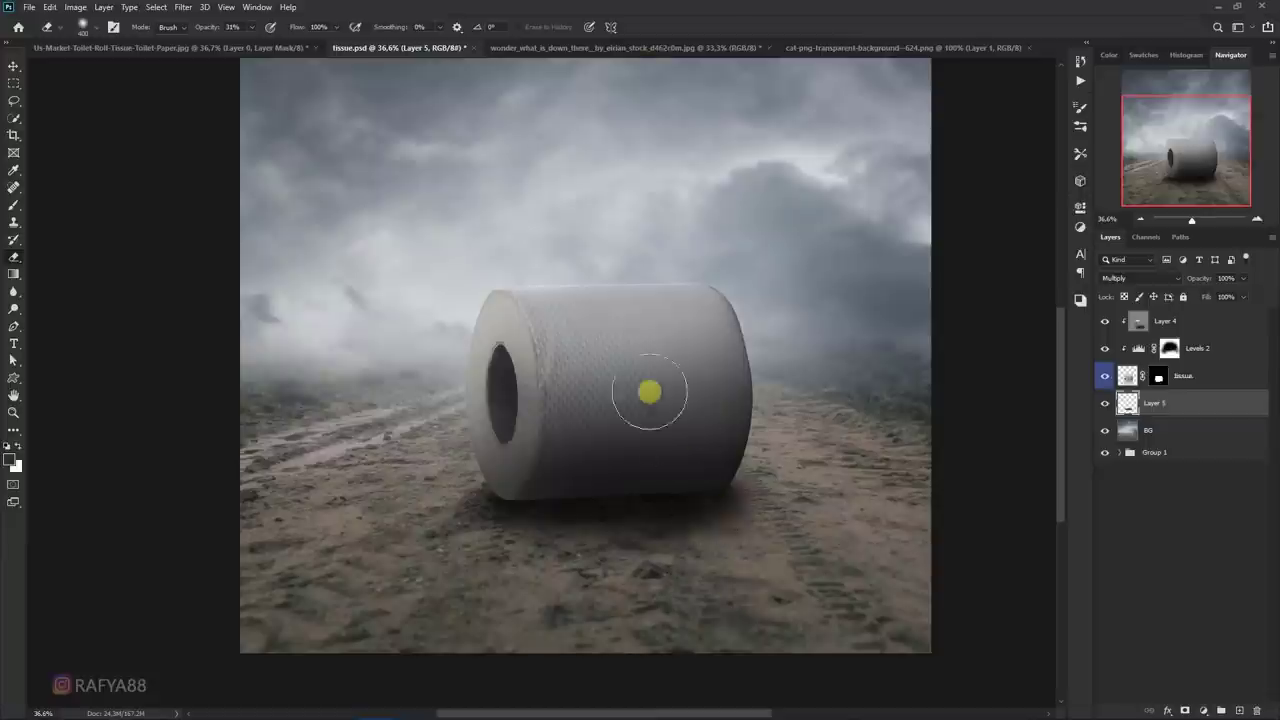
scroll(687, 376, "down", 3)
scroll(547, 447, "up", 1)
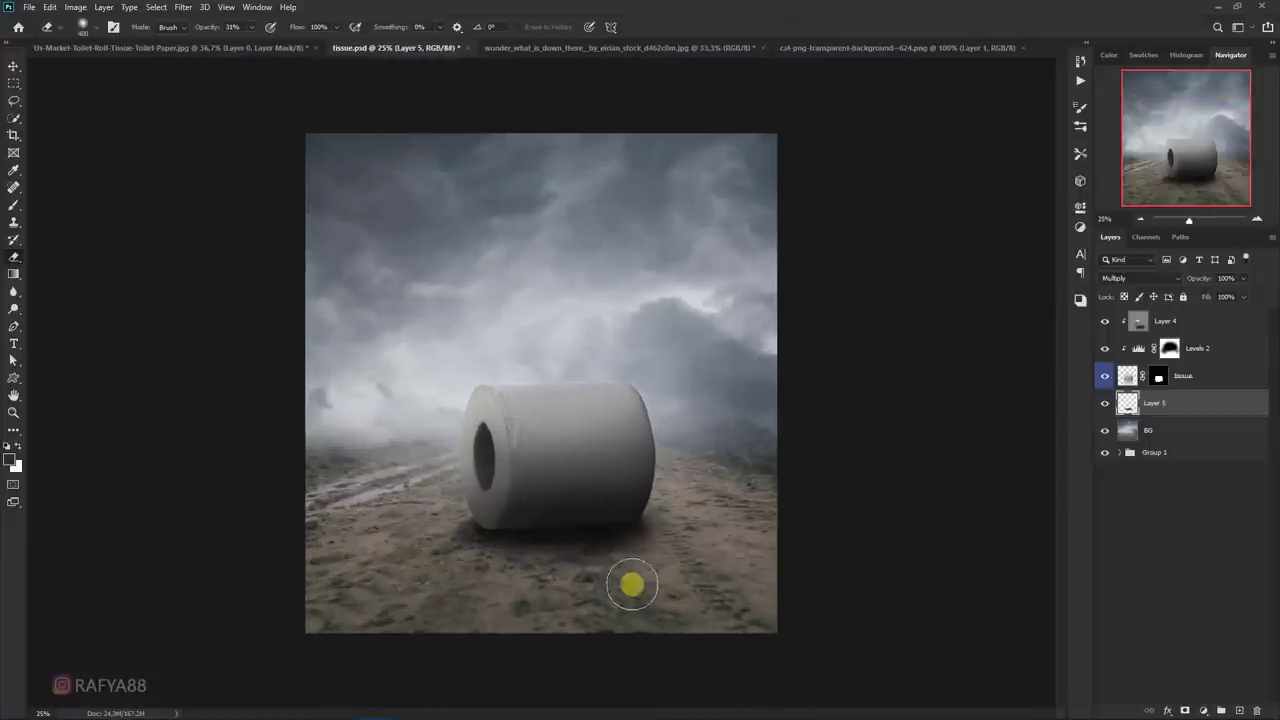
- Paint a 700 px shadow under the roll on new Layer 6, set to Multiply at 68%
left_click(1208, 321)
left_click(1240, 708)
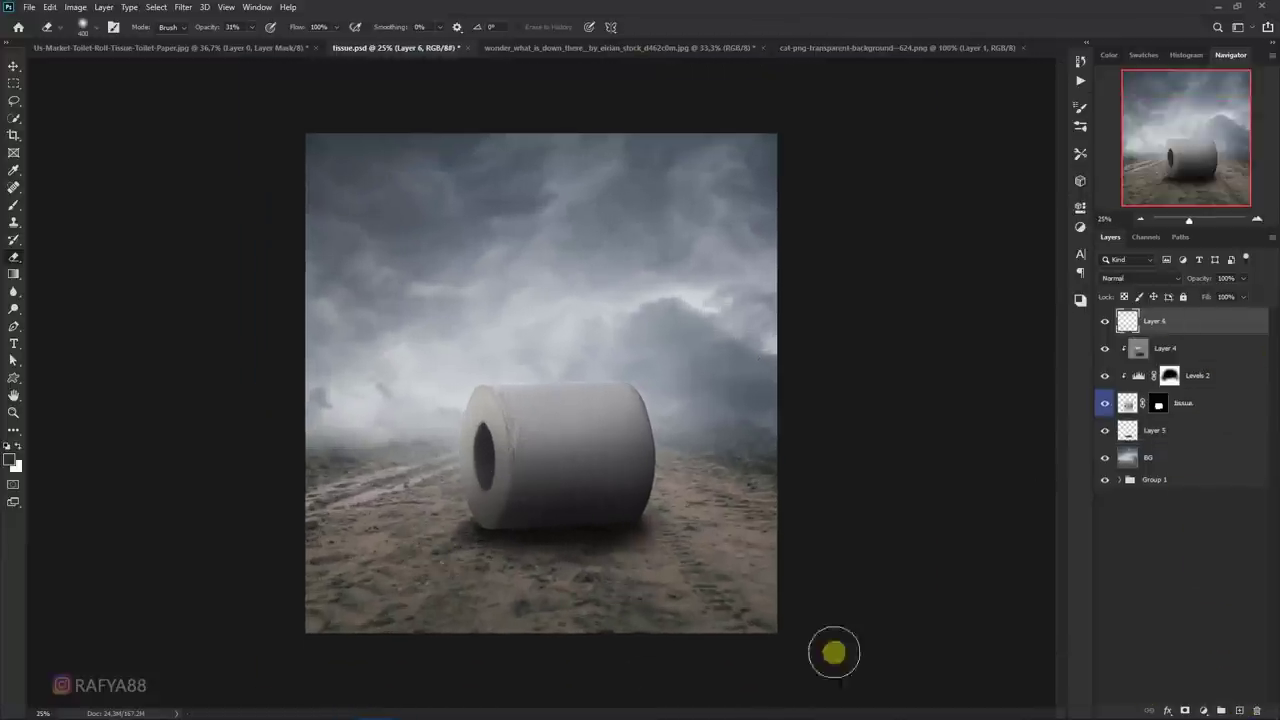
scroll(586, 583, "up", 1)
scroll(580, 572, "up", 1)
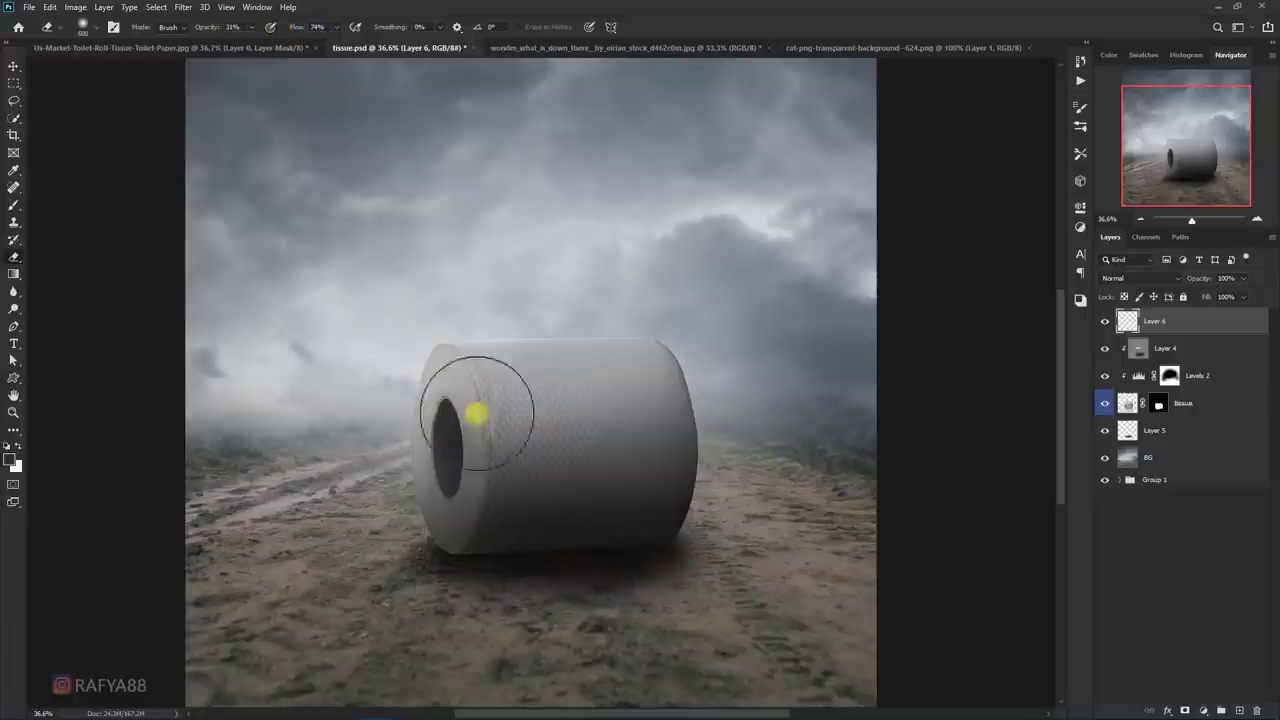
left_click(13, 204)
scroll(371, 271, "down", 1)
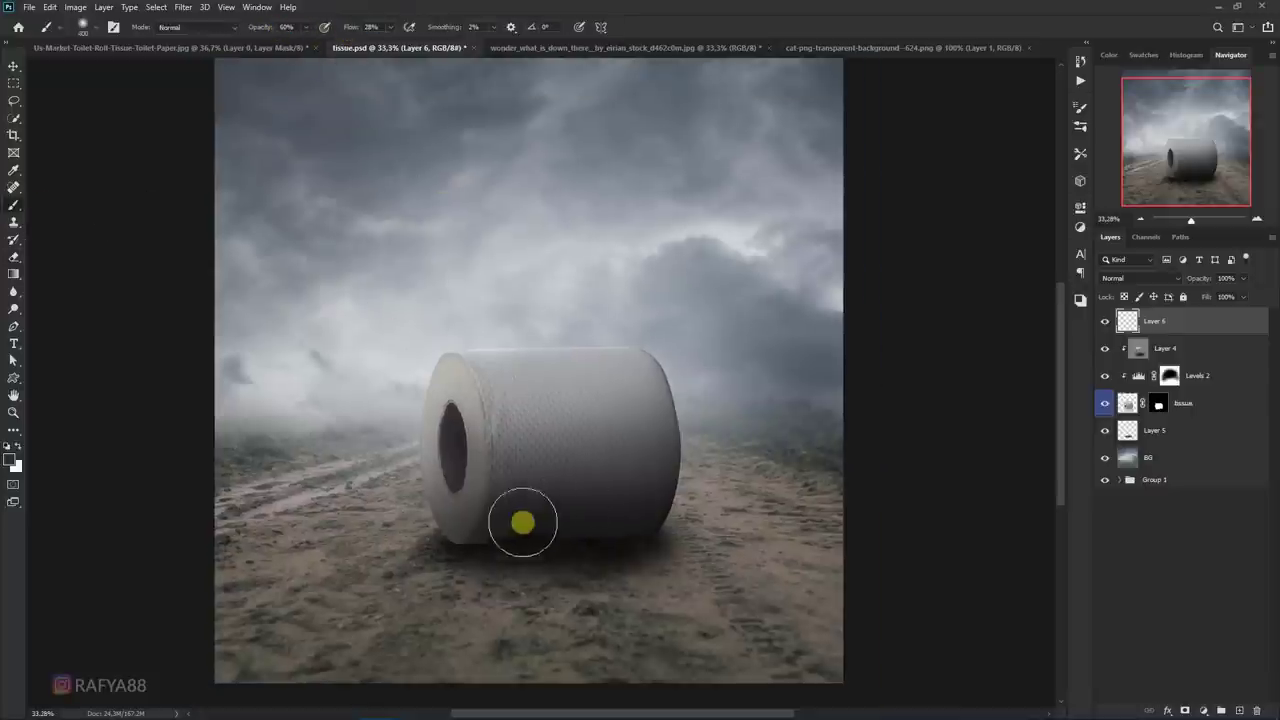
key("bracketright")
key("bracketright")
key("bracketright")
mouse_move(506, 579)
left_mouse_down()
mouse_move(483, 574)
mouse_move(543, 580)
mouse_move(482, 578)
mouse_move(691, 571)
mouse_move(750, 553)
left_mouse_up()
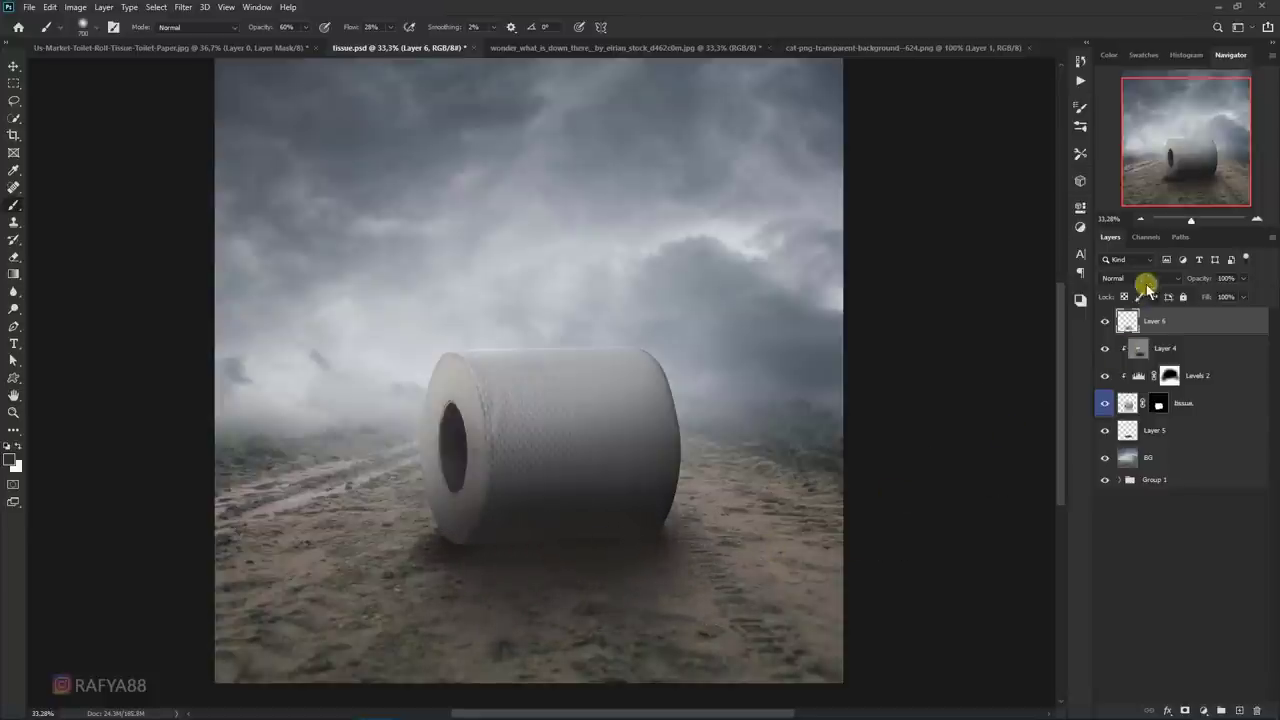
left_click(1146, 281)
left_click(1138, 329)
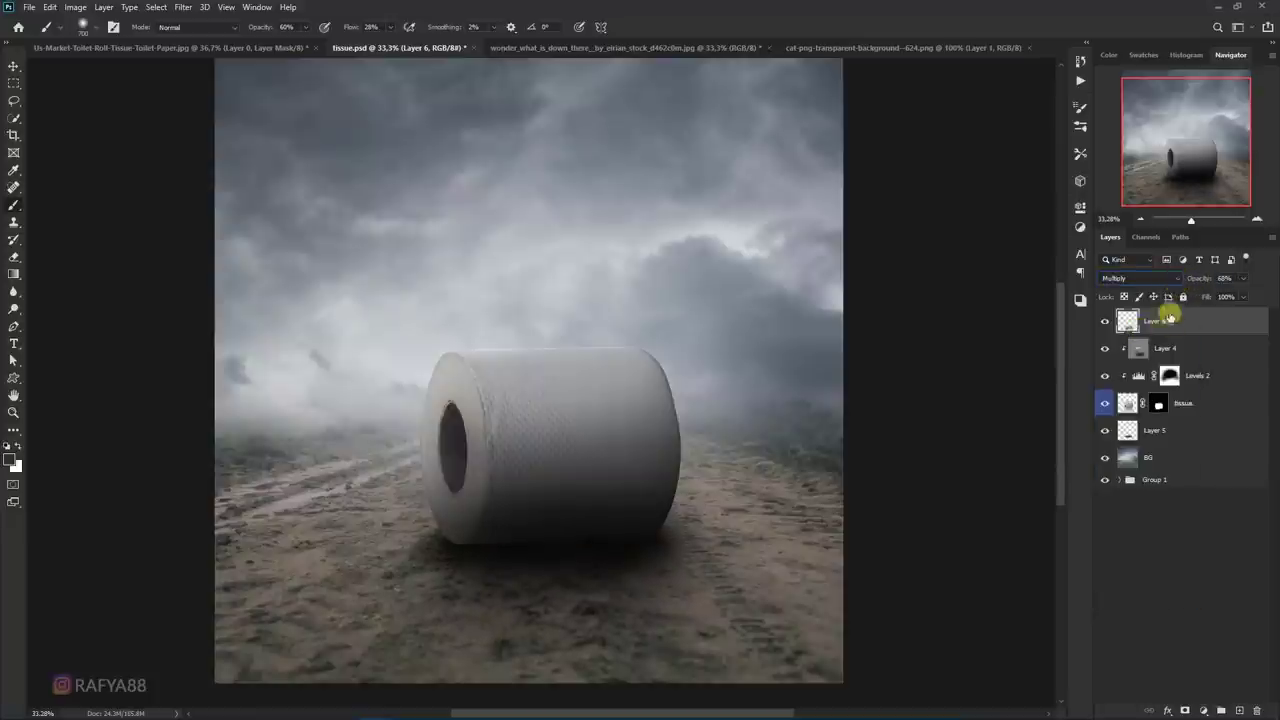
left_click(1148, 430)
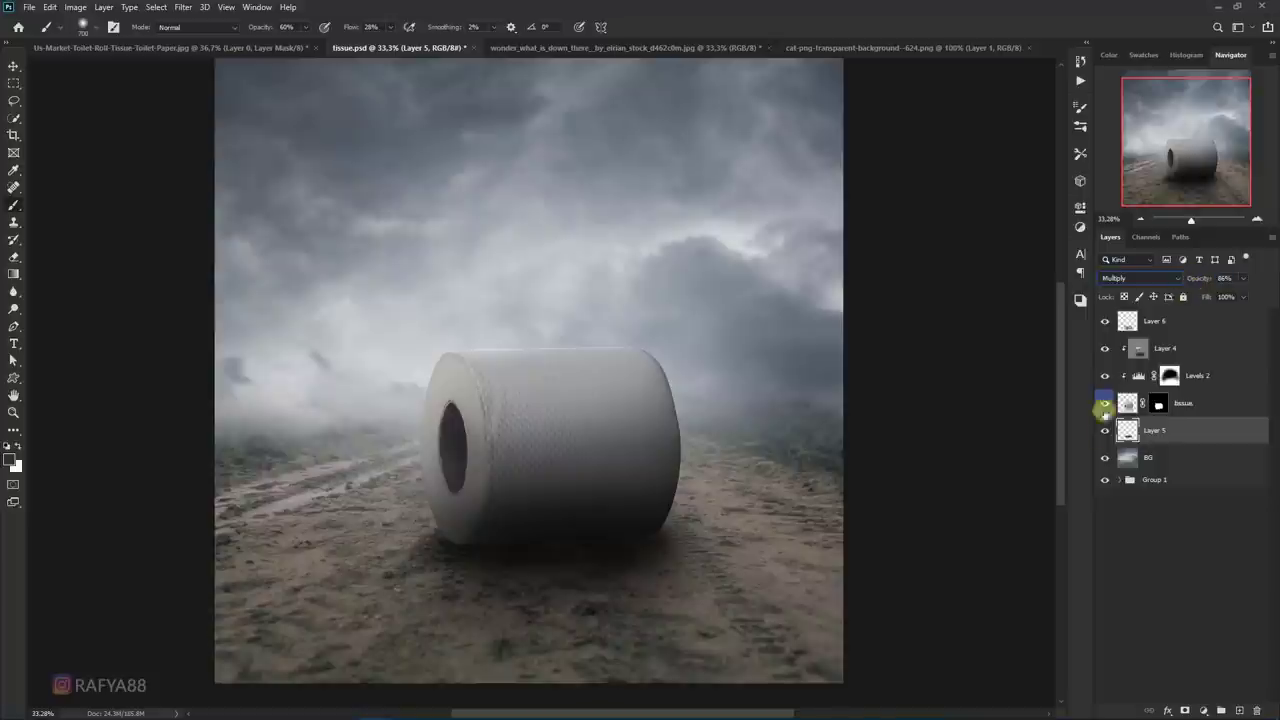
- Erase the excess shadow on Layer 5 from the ground left and right of the roll
left_click(40, 252)
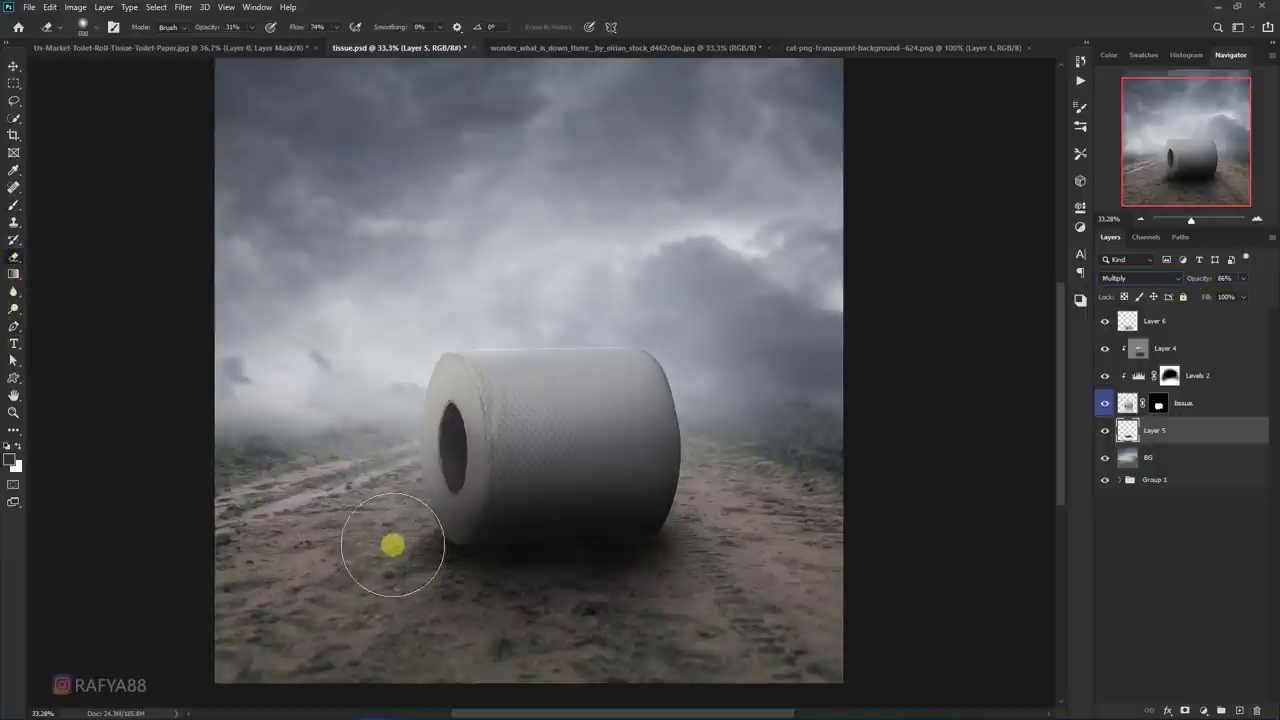
left_click_drag(392, 545, 712, 531)
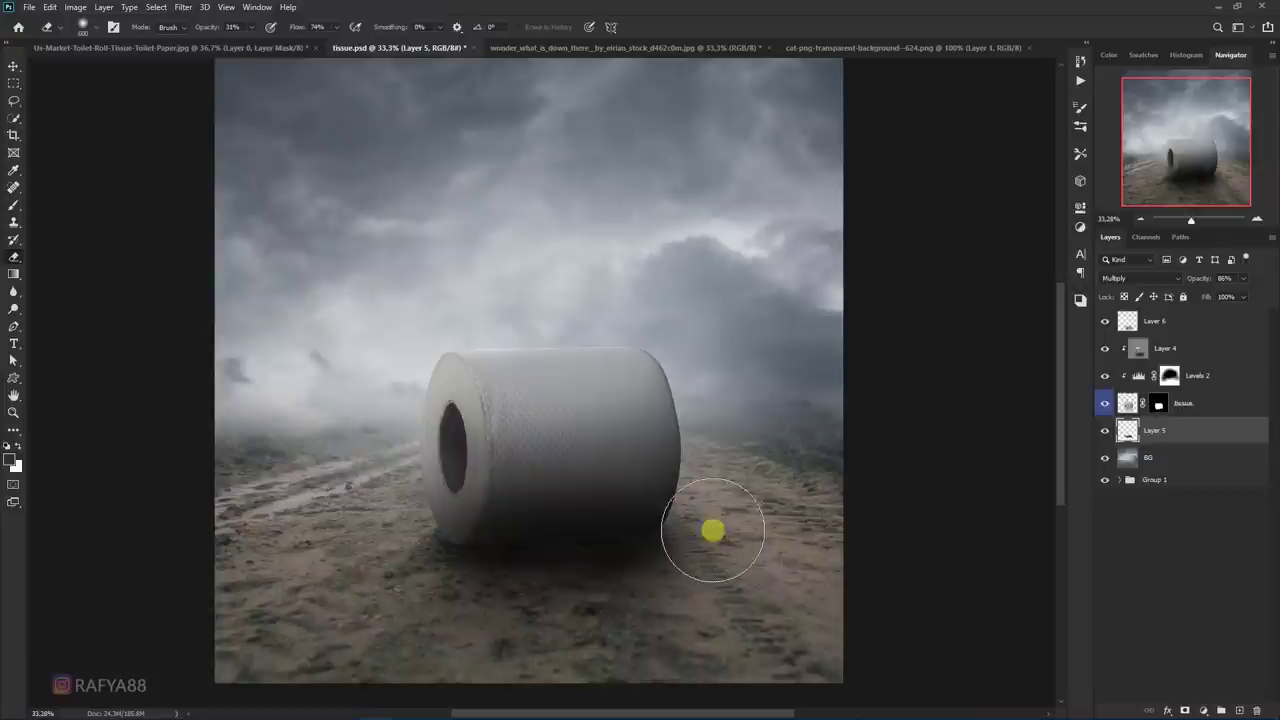
left_click_drag(712, 531, 743, 577)
key("ctrl+minus")
key("ctrl+minus")
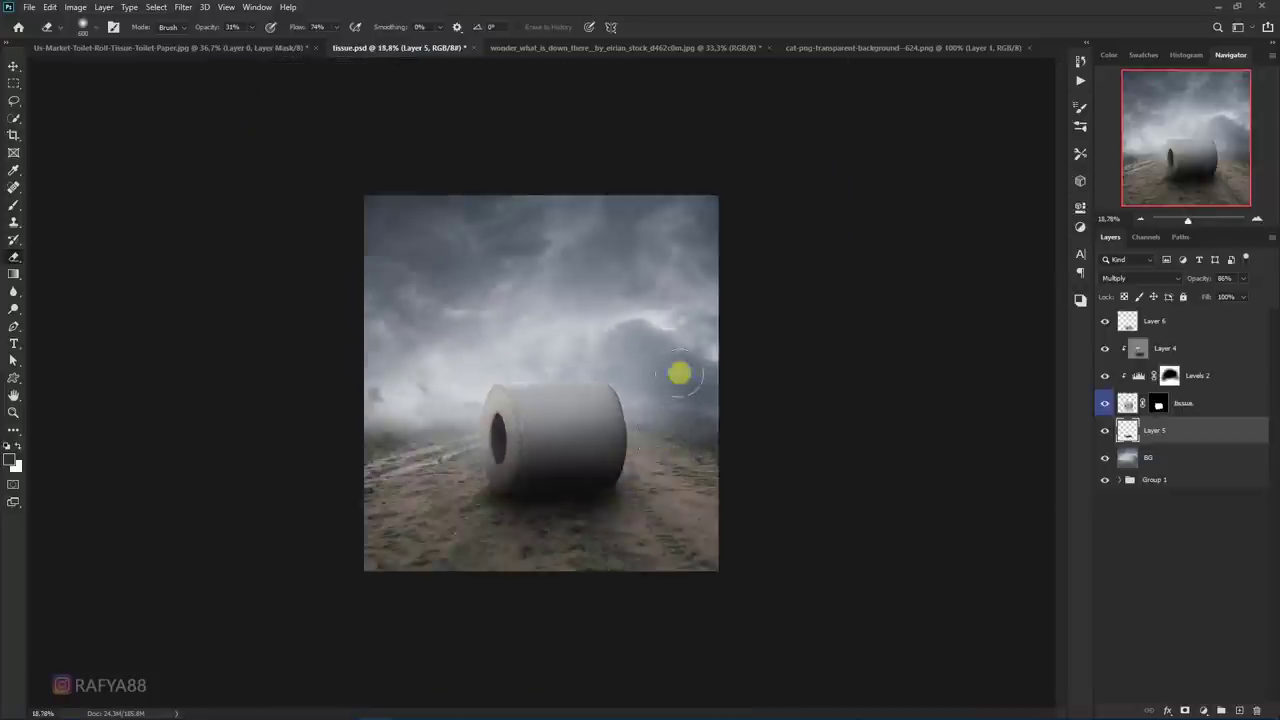
scroll(571, 363, "down", 2)
scroll(543, 349, "up", 3)
scroll(566, 357, "up", 1)
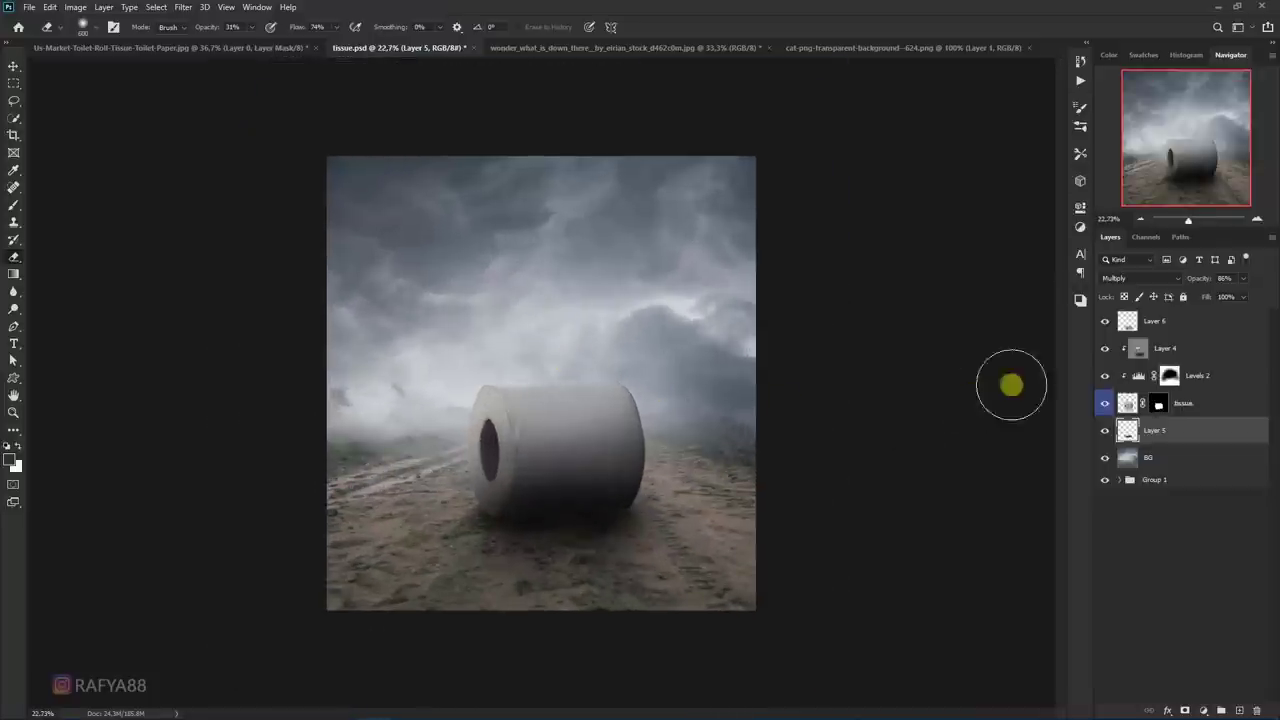
- Toggle Layer 4 and Levels 2 visibility to compare the roll, then make Levels 2 active
left_click(1103, 350)
scroll(814, 346, "down", 1)
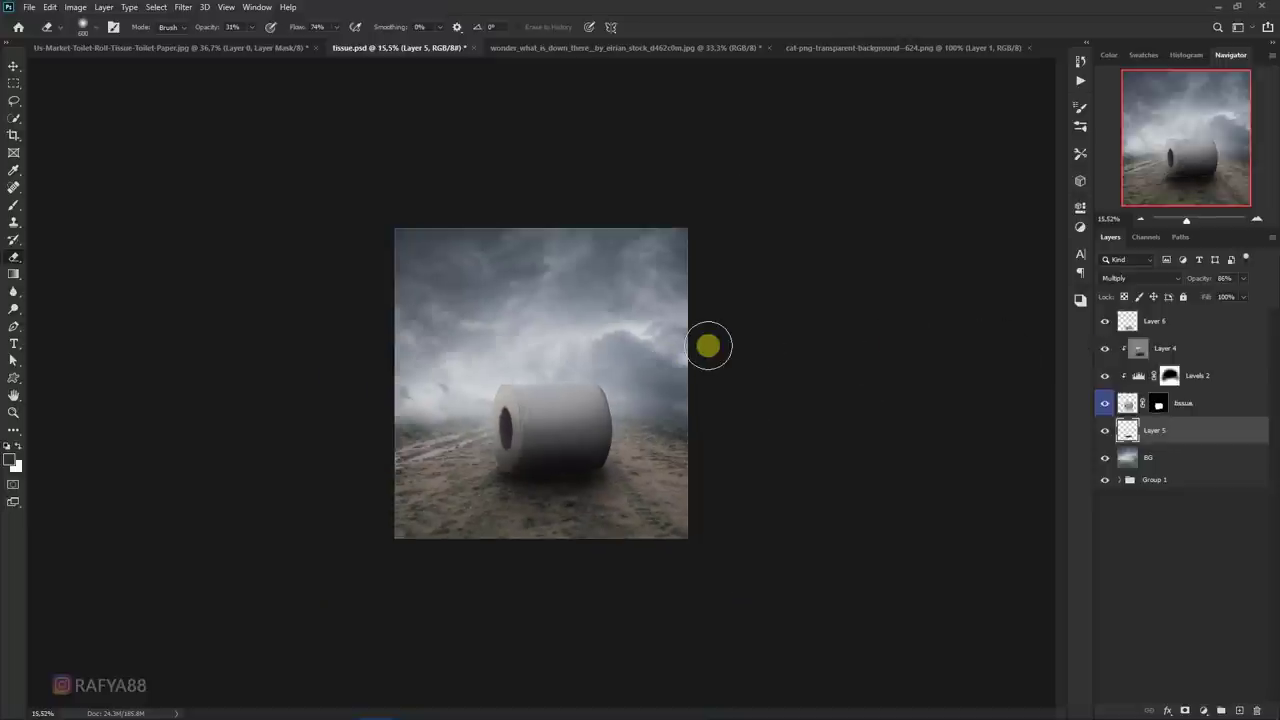
scroll(706, 346, "up", 1)
scroll(708, 346, "up", 1)
scroll(700, 346, "up", 1)
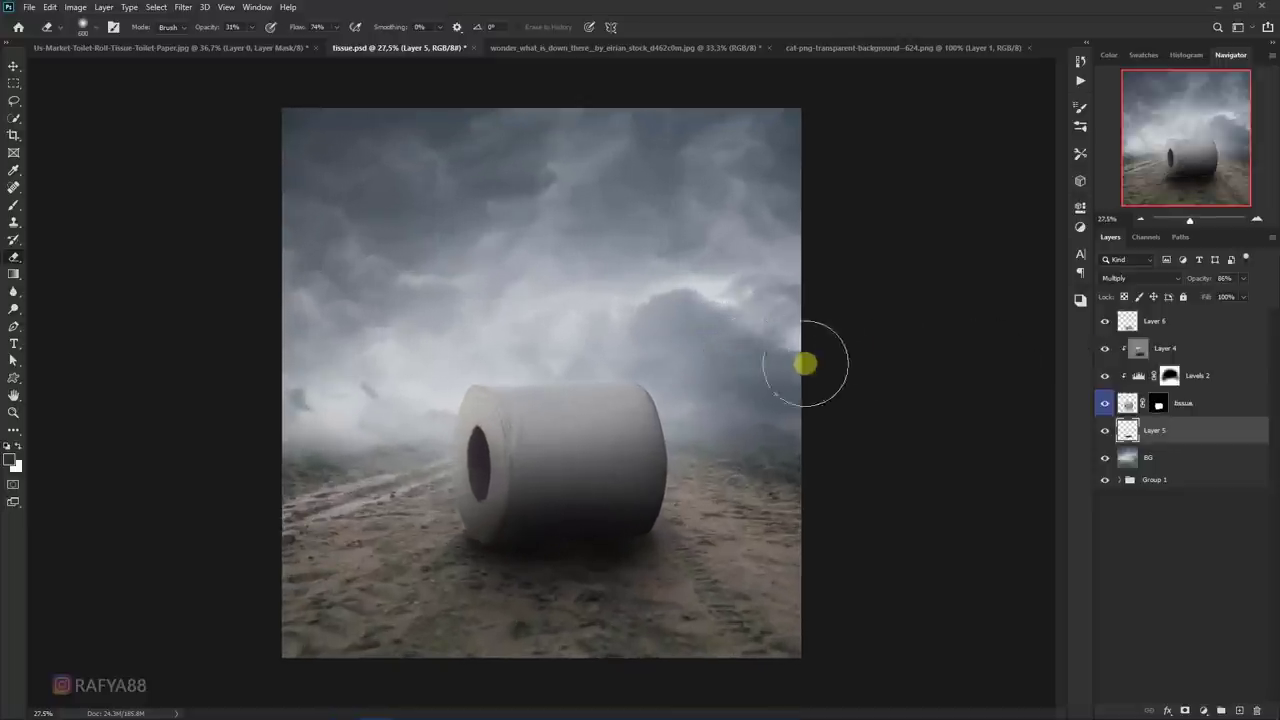
left_click(1104, 376)
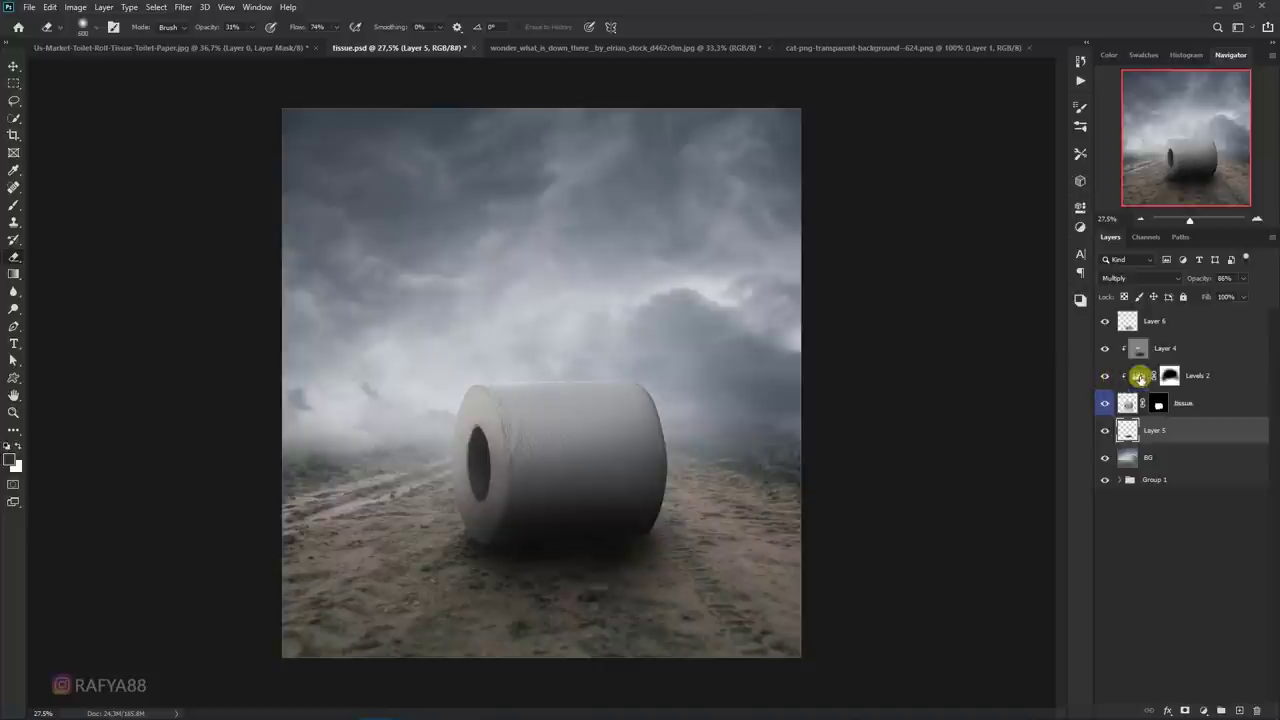
left_click(1195, 376)
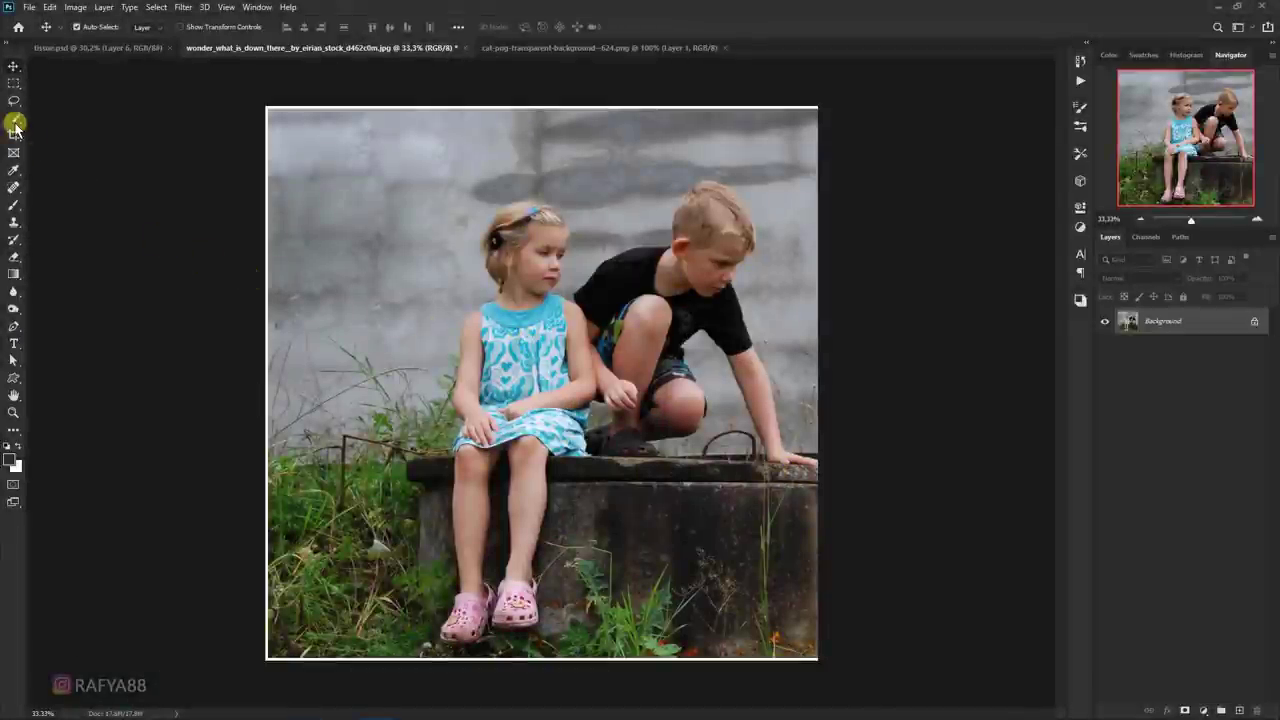
- Start selecting the girl with Quick Selection and the freehand Lasso around her left shoe
left_click_drag(15, 123, 97, 137)
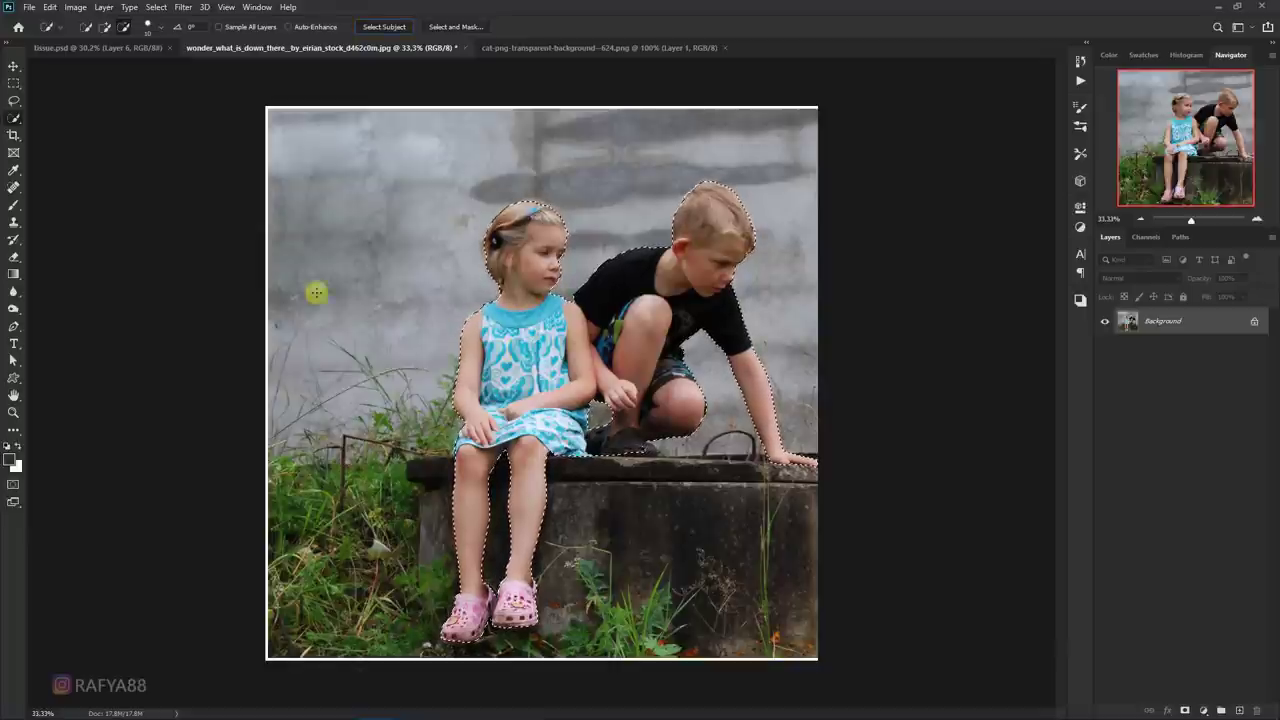
right_click(14, 100)
left_click(80, 97)
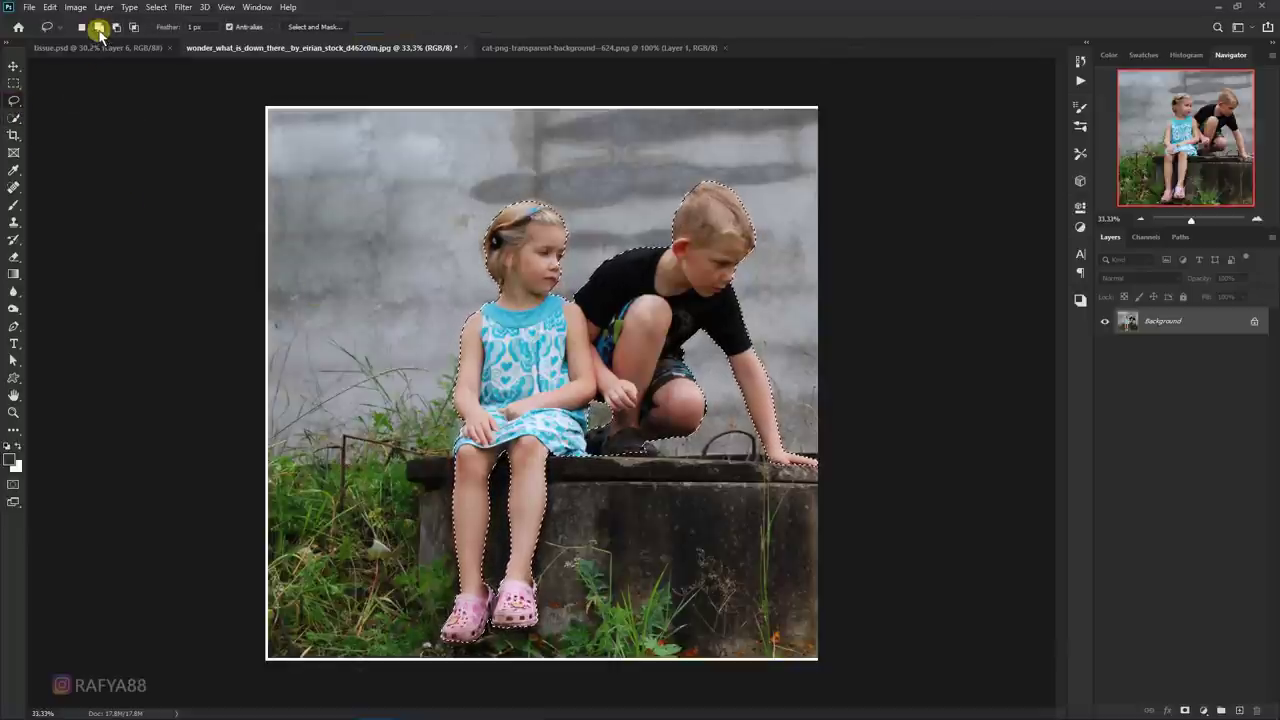
scroll(524, 472, "up", 3)
left_click_drag(558, 217, 558, 110)
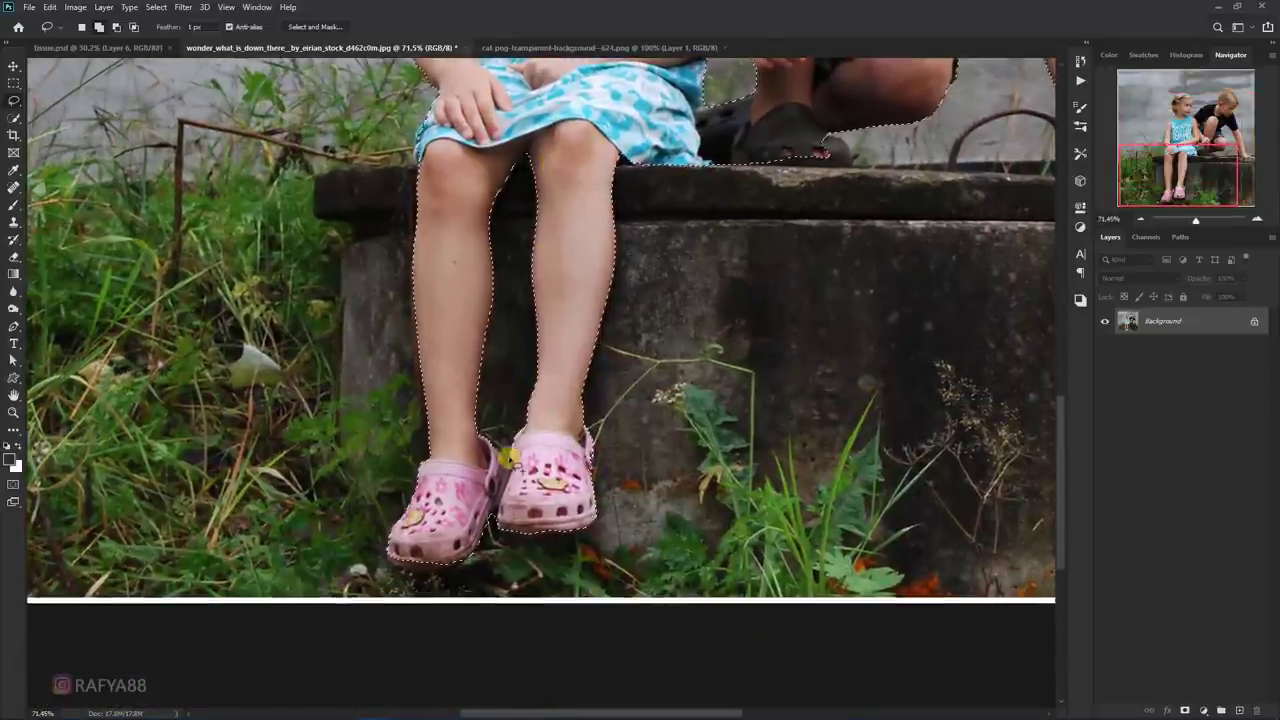
scroll(352, 572, "up", 2)
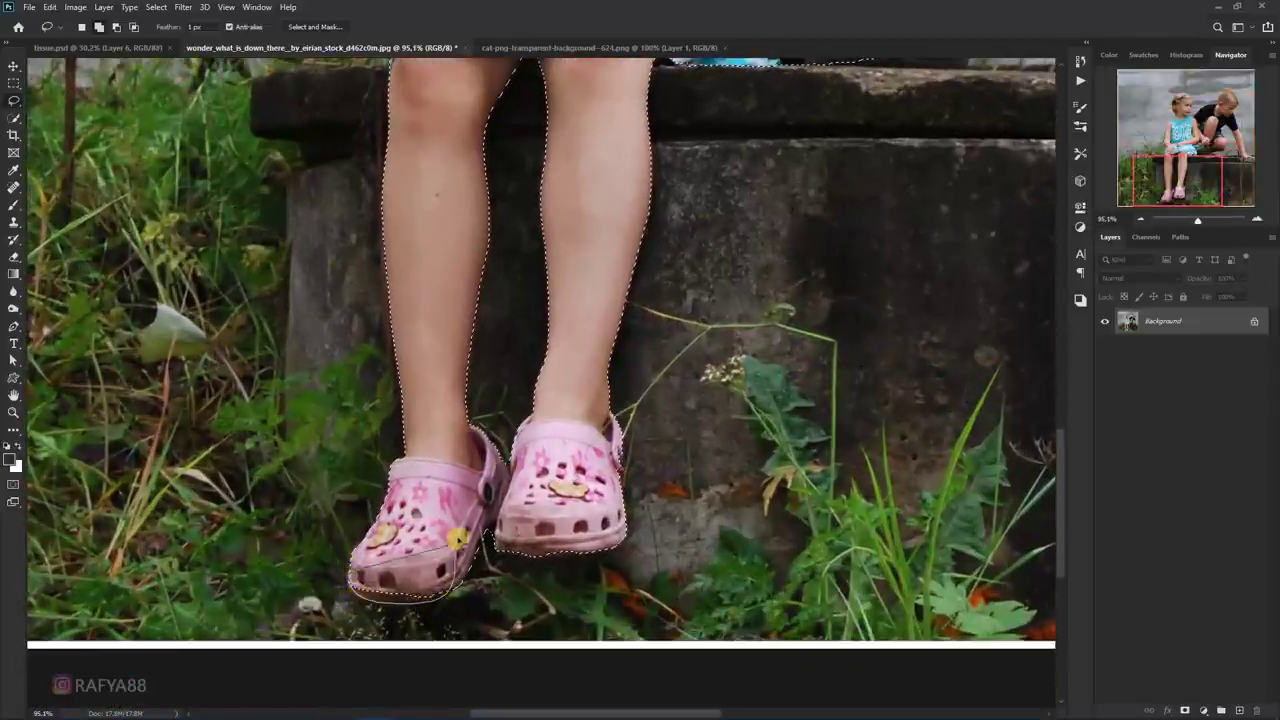
left_click_drag(457, 539, 495, 543)
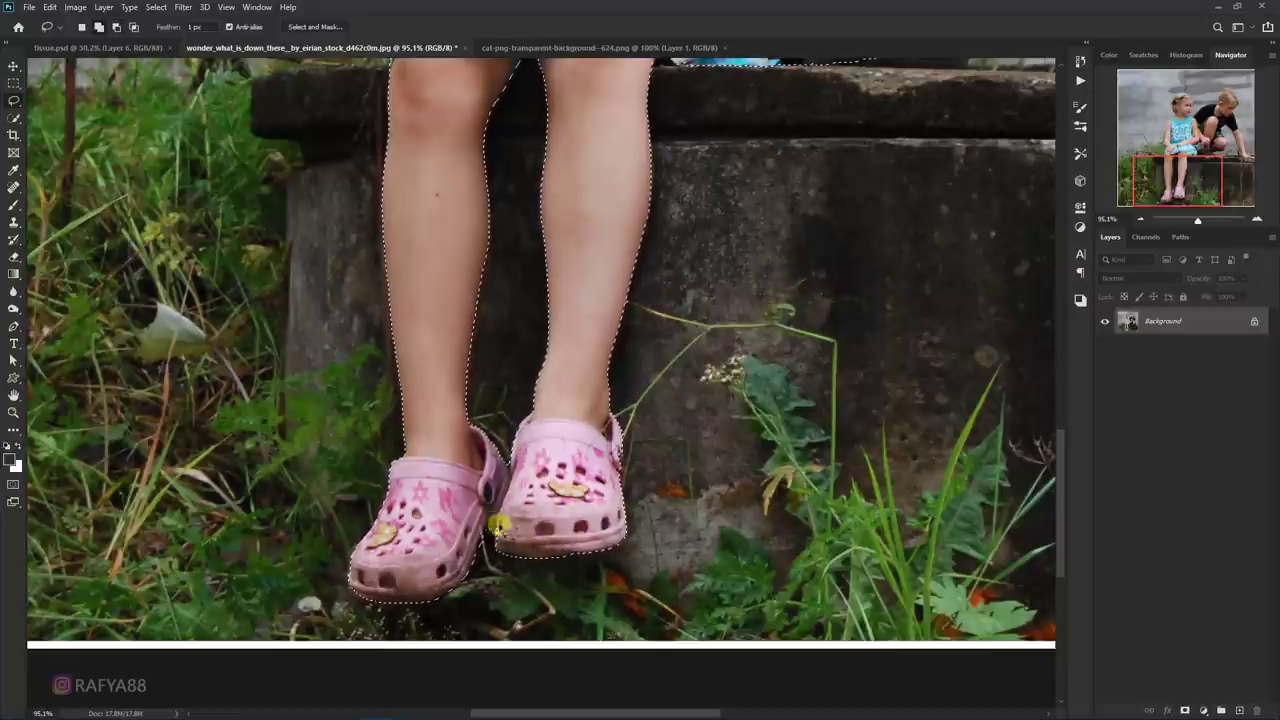
scroll(493, 510, "down", 3, "alt")
scroll(493, 400, "up", 5)
scroll(513, 162, "up", 1, "alt")
scroll(513, 162, "up", 3, "alt")
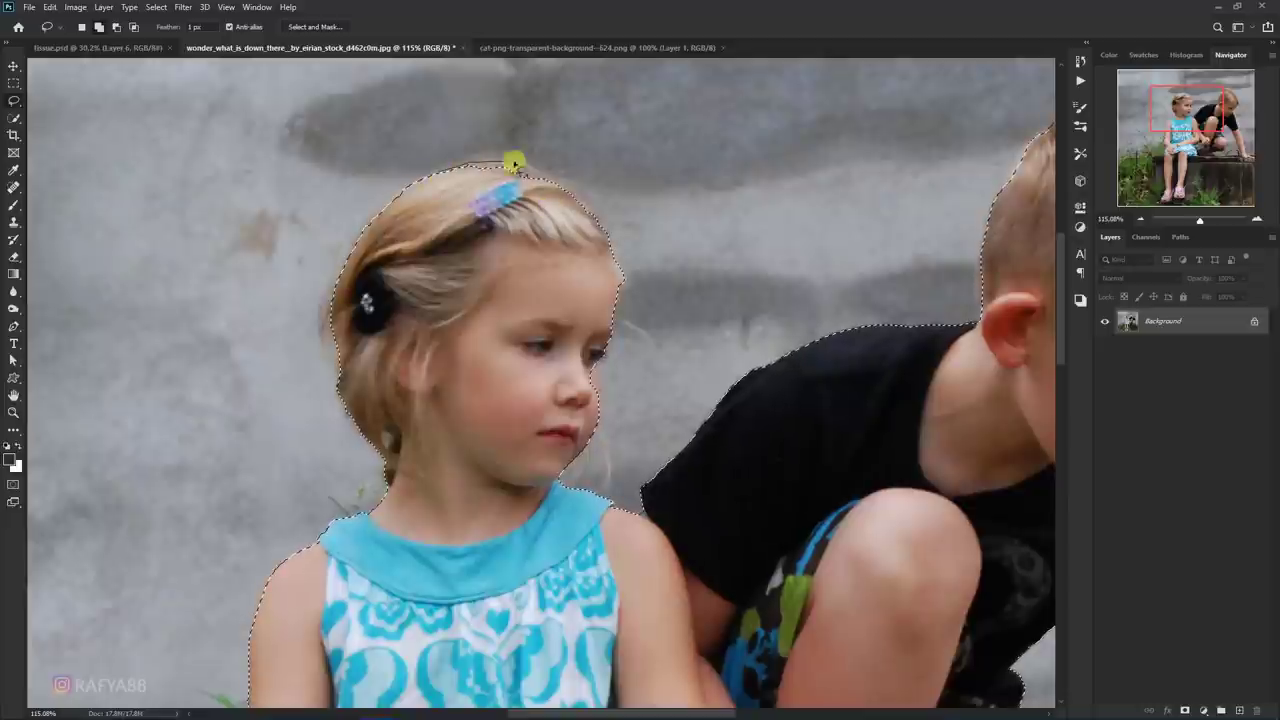
key("ctrl+z")
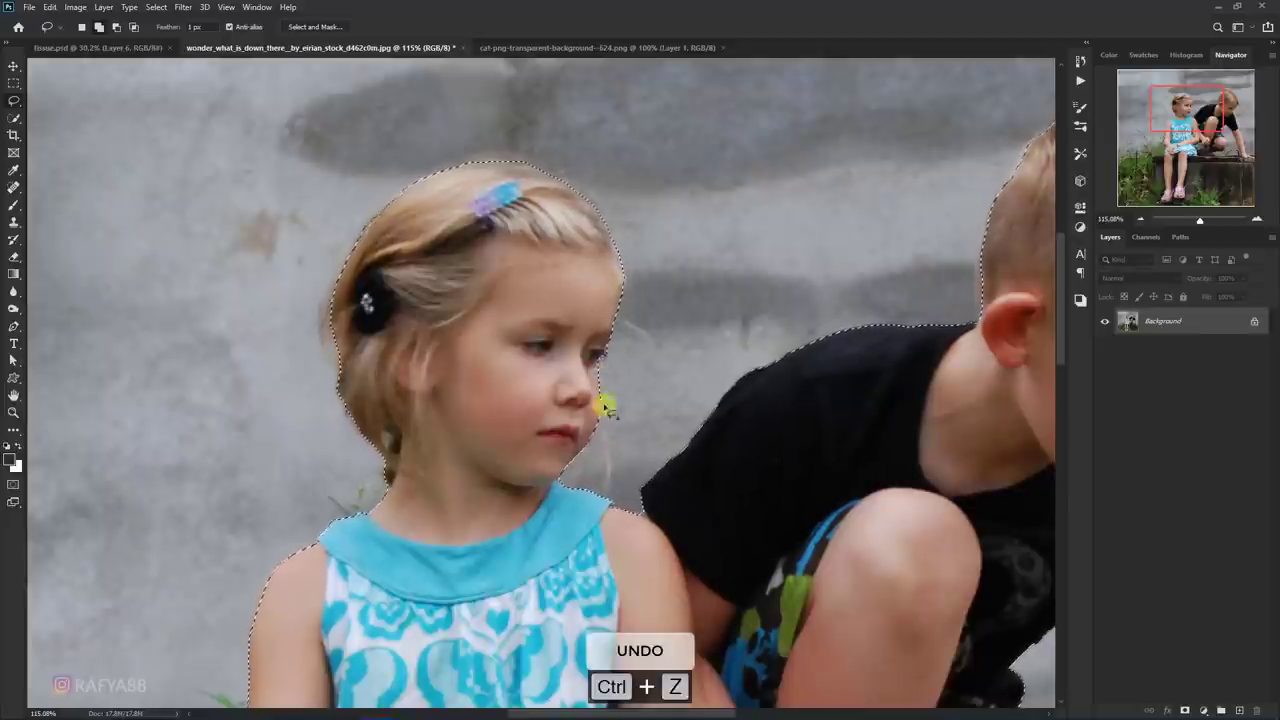
- Refine the girl's selection with the Magnetic Lasso along her arm, removing the stray bit by her knee
scroll(334, 366, "down", 2, "alt")
scroll(551, 434, "down", 2, "alt")
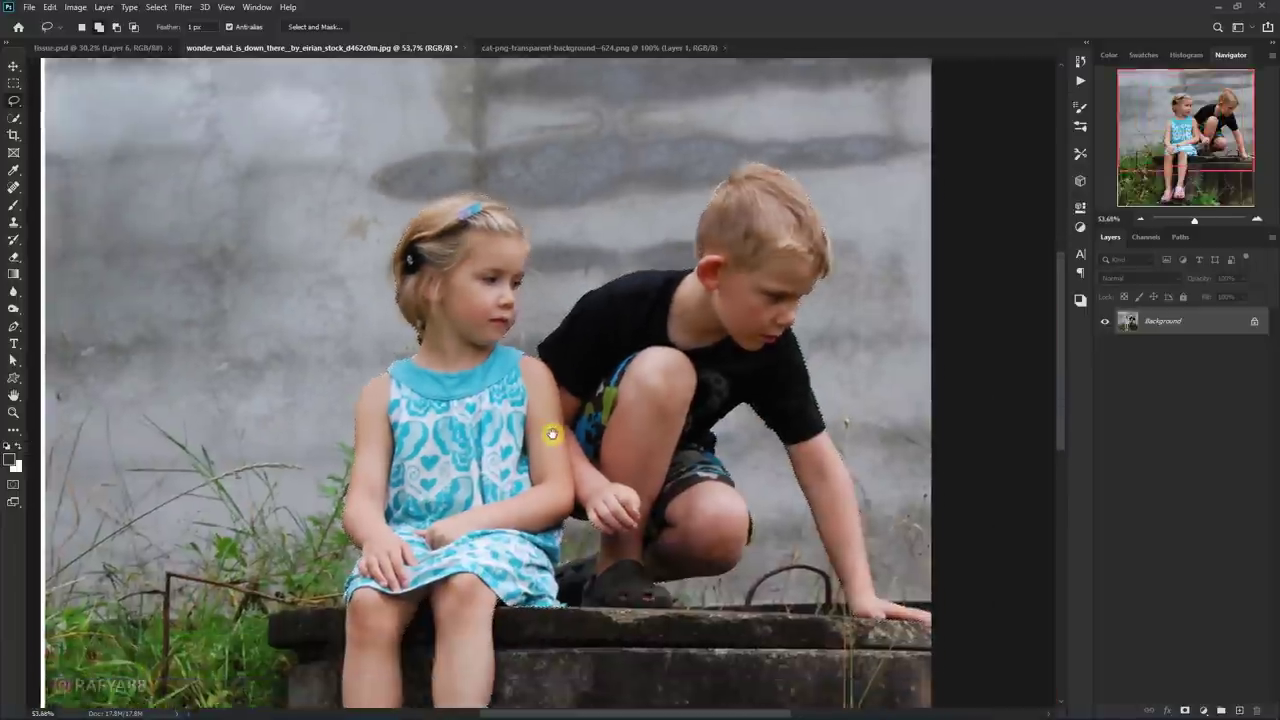
scroll(30, 108, "up", 1, "alt")
scroll(495, 255, "up", 1, "alt")
key("shift+l")
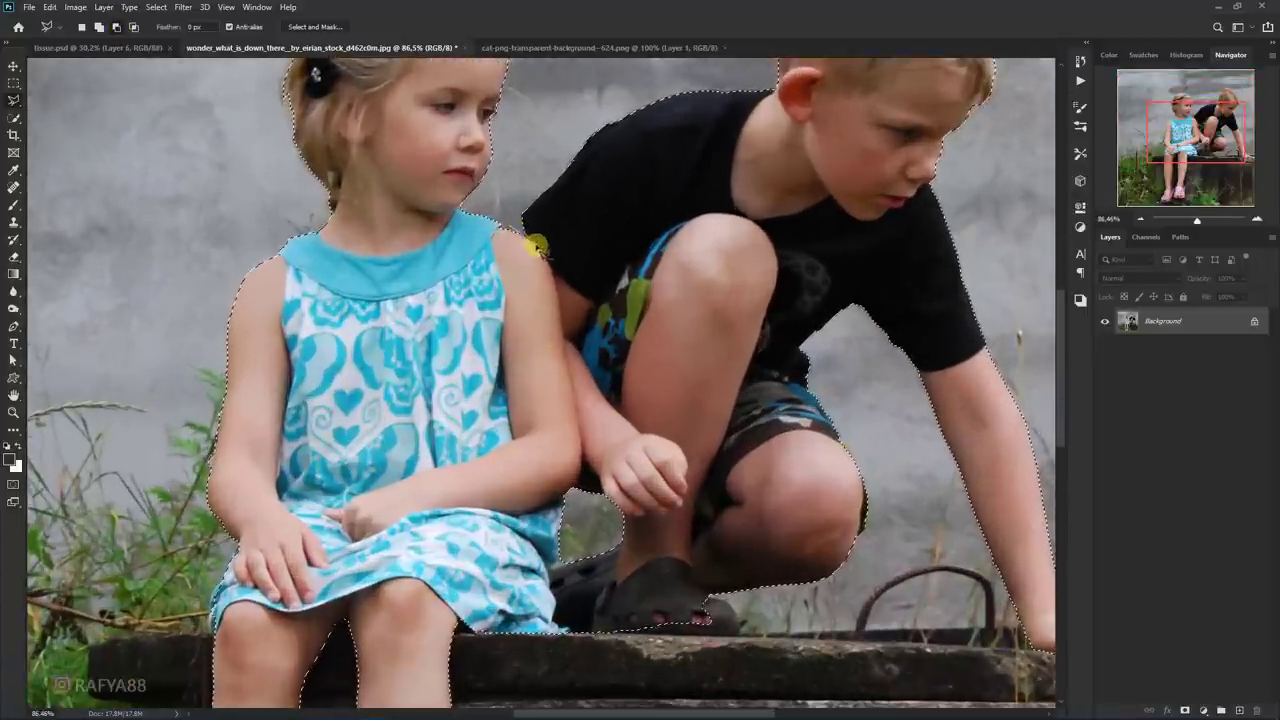
left_click(555, 290)
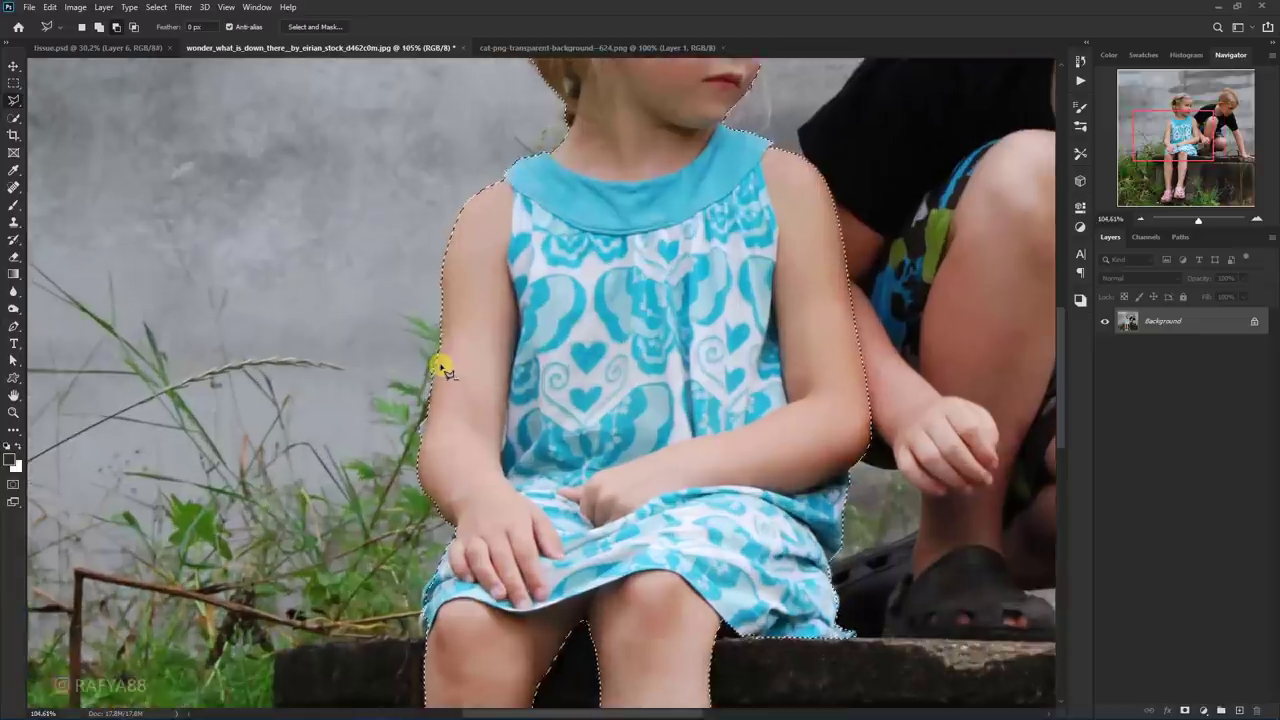
scroll(474, 346, "up", 3)
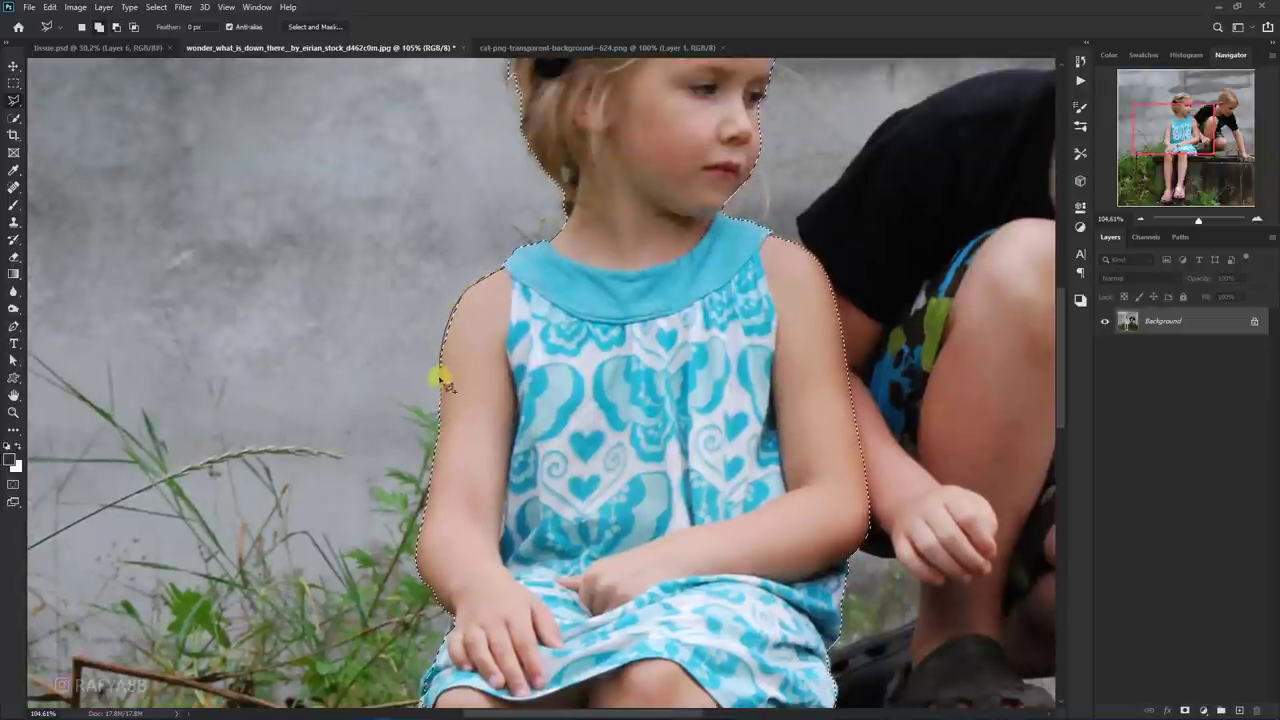
scroll(520, 375, "down", 2)
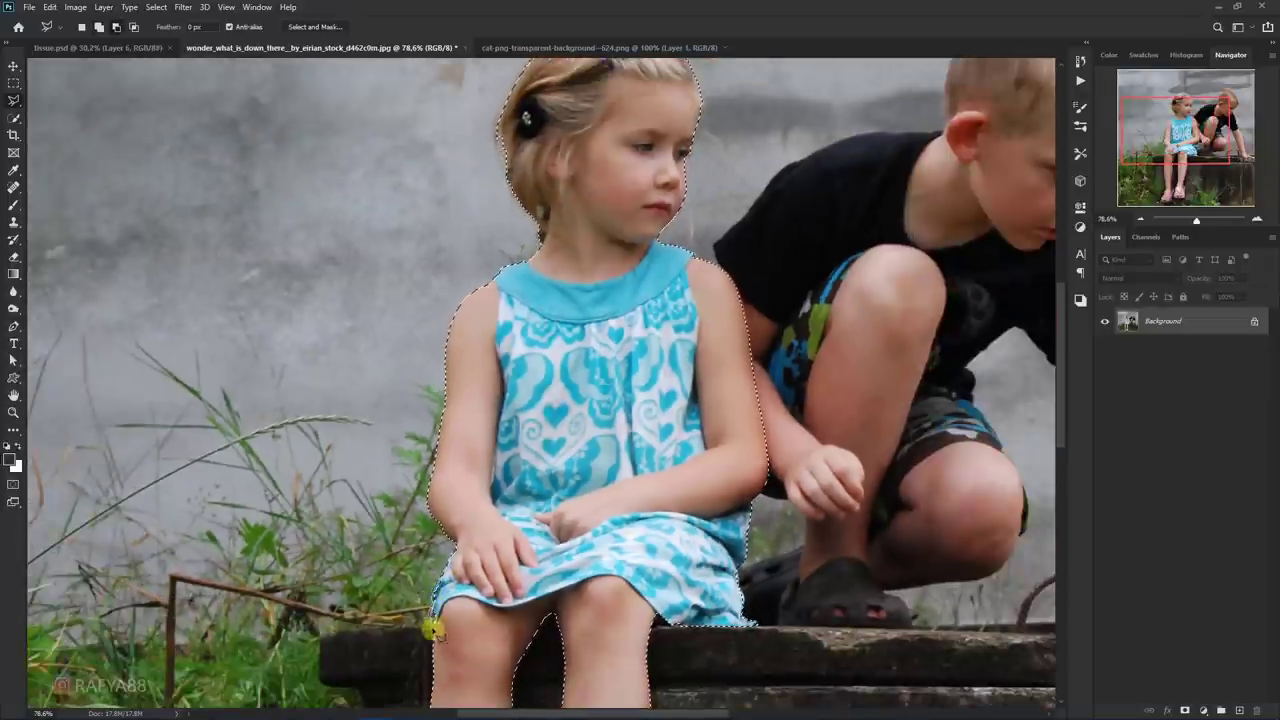
left_click_drag(480, 575, 453, 475)
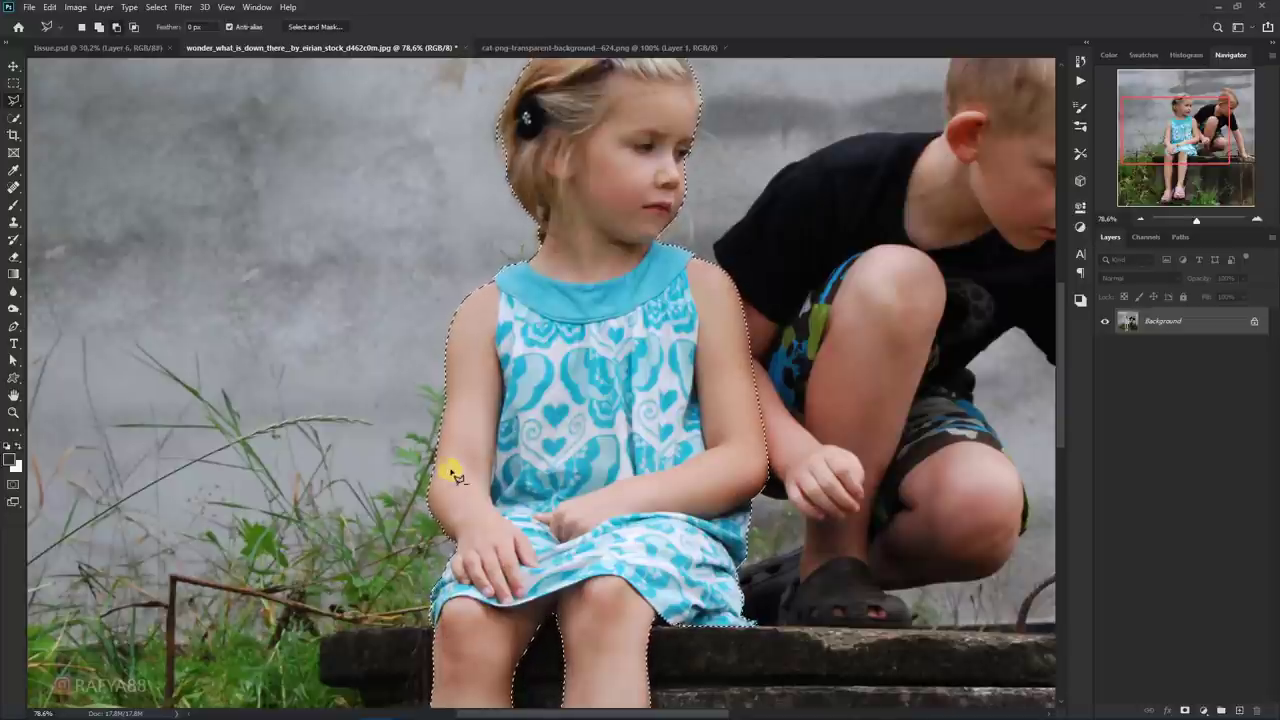
key("ctrl+0")
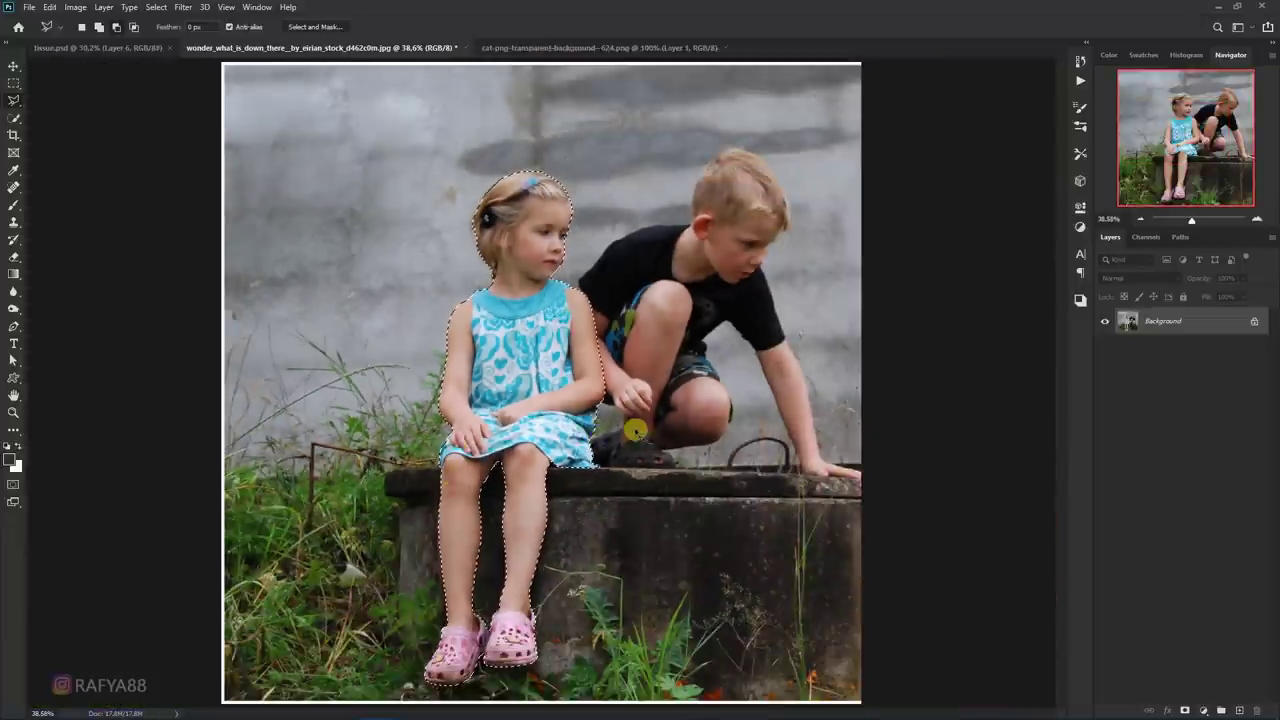
- Mask the girl's layer and drag it into the tissue.psd composite
left_click(1184, 710)
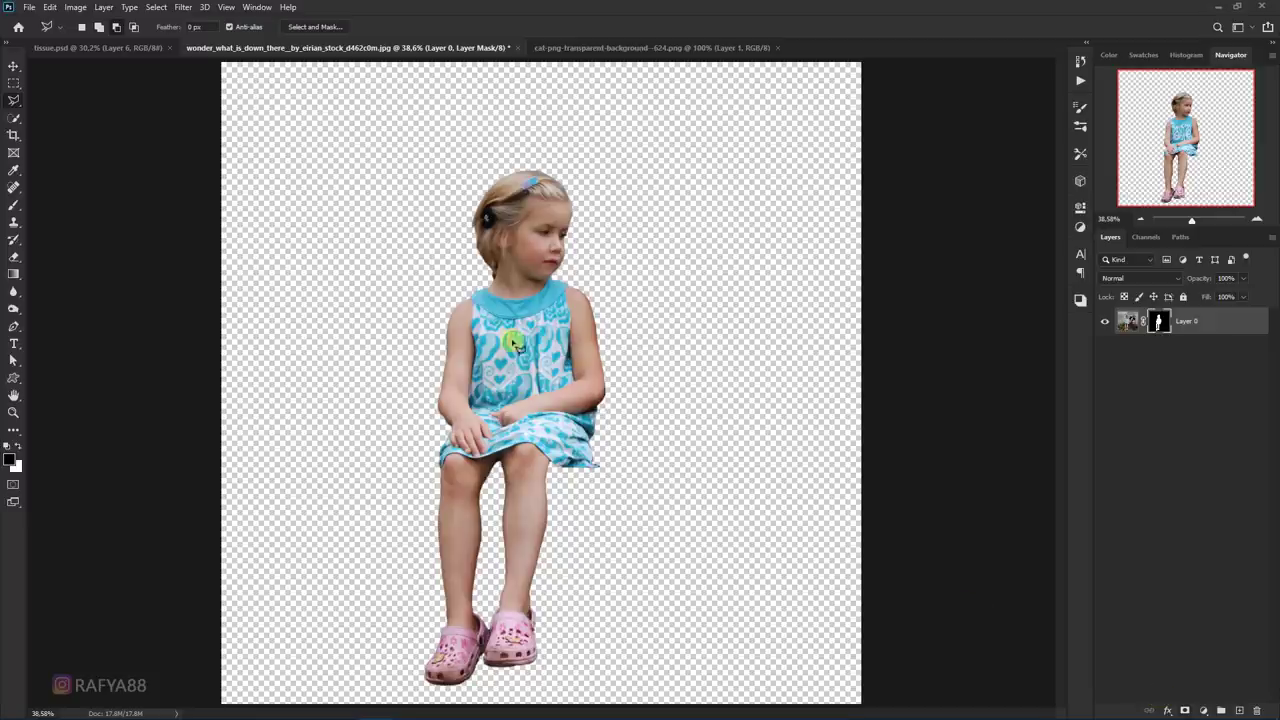
scroll(512, 340, "down", 1)
scroll(517, 338, "up", 1)
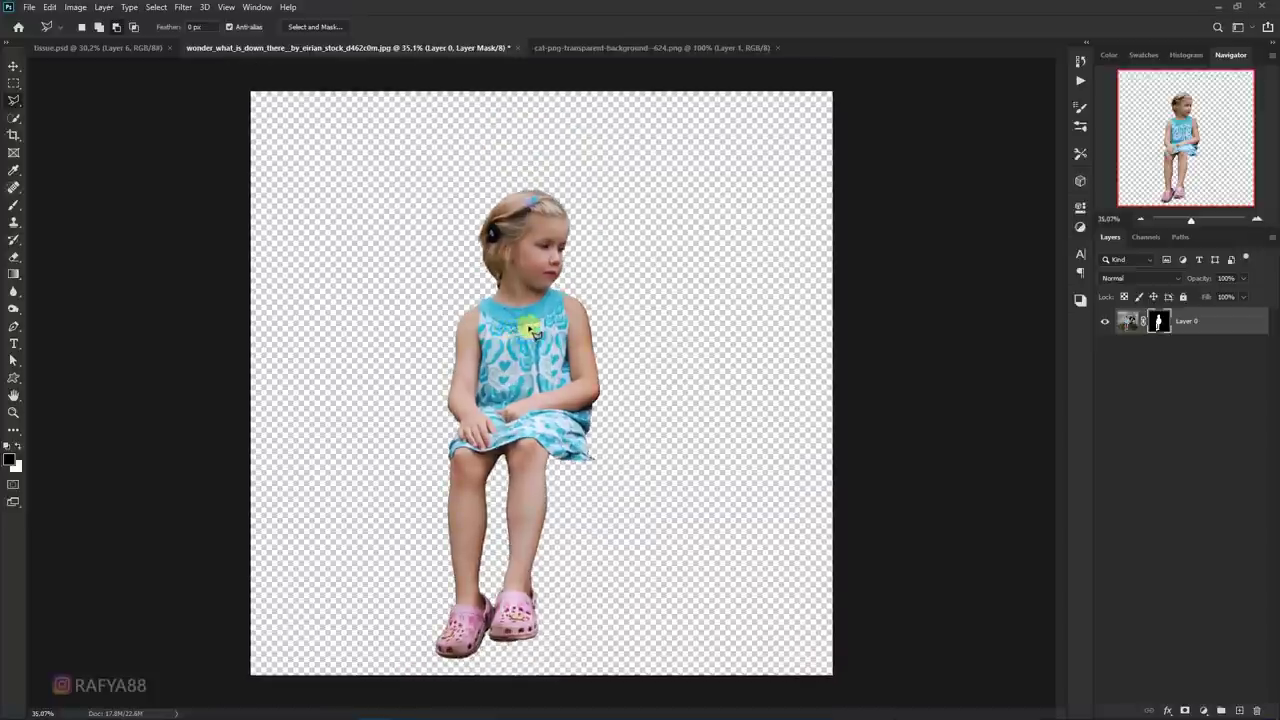
key("v")
mouse_move(523, 217)
left_mouse_down()
mouse_move(123, 48)
mouse_move(553, 310)
left_mouse_up()
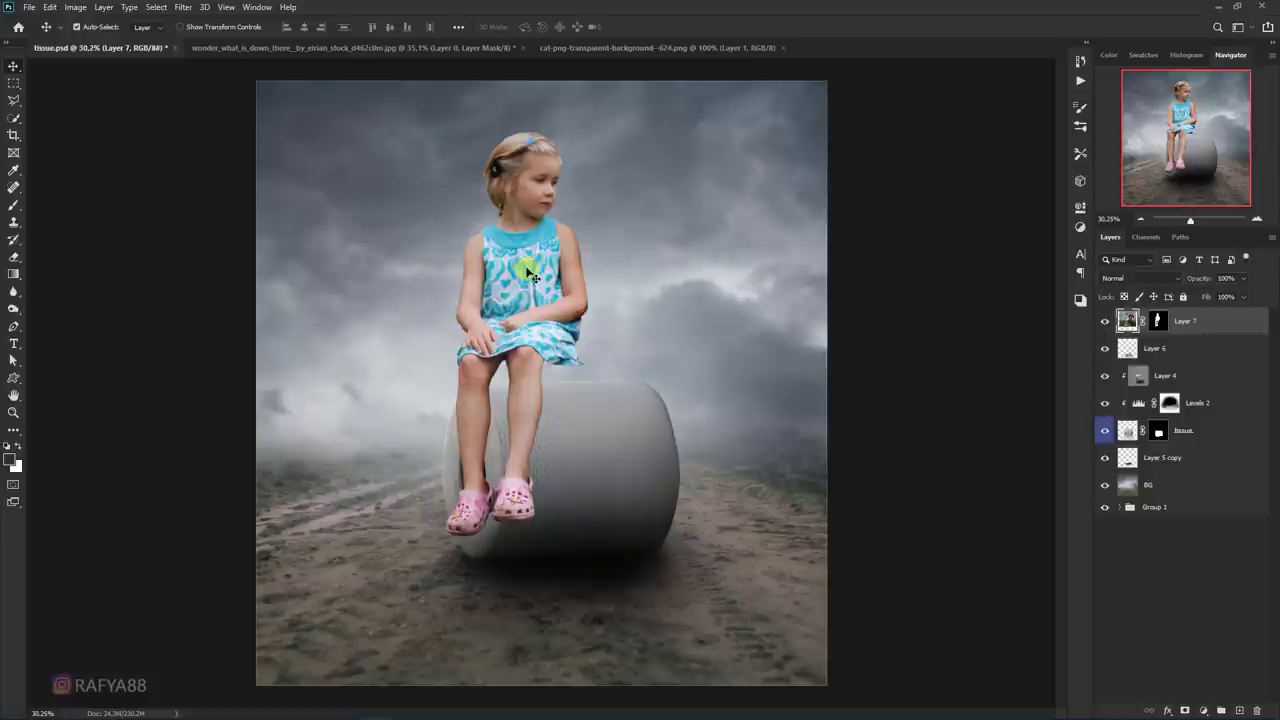
- Flip the girl horizontally with Free Transform and start shrinking her onto the roll
key("ctrl+t")
right_click(549, 269)
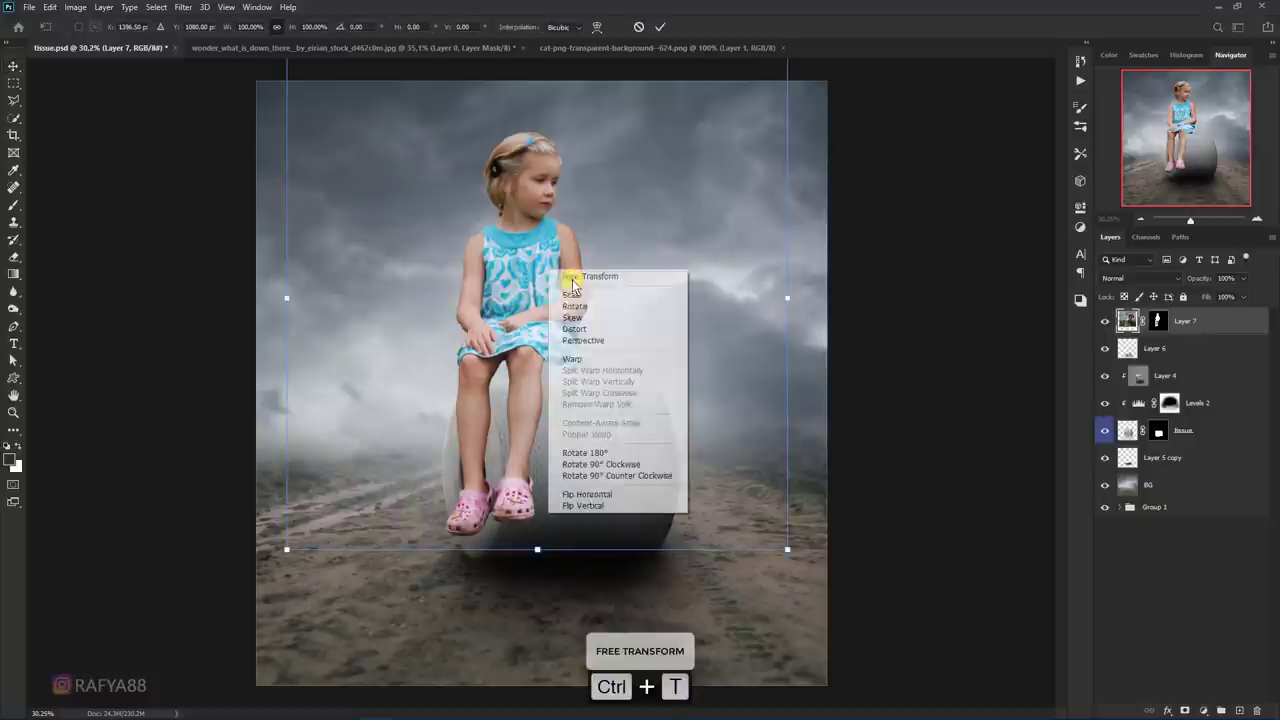
left_click(622, 494)
mouse_move(787, 549)
left_mouse_down()
mouse_move(629, 391)
mouse_move(663, 316)
left_mouse_up()
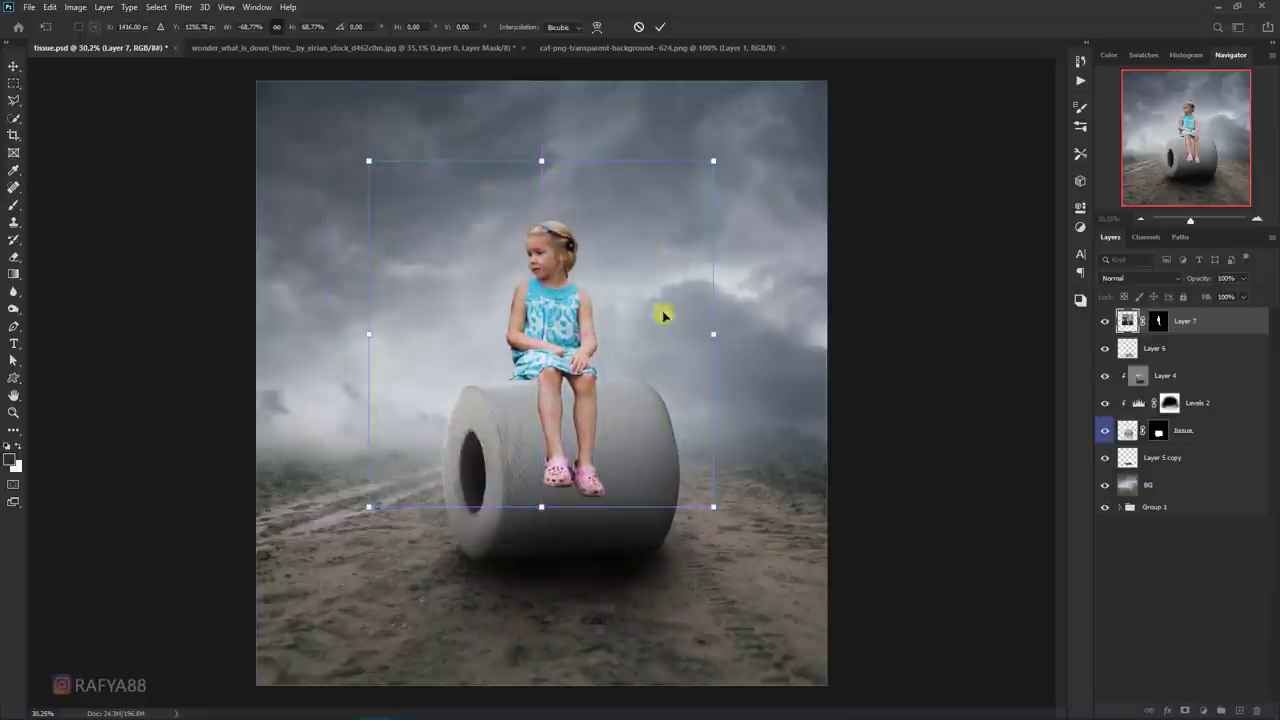
mouse_move(714, 164)
left_mouse_down()
mouse_move(643, 259)
mouse_move(600, 291)
mouse_move(622, 294)
left_mouse_up()
scroll(568, 331, "down", 3)
scroll(568, 331, "up", 3)
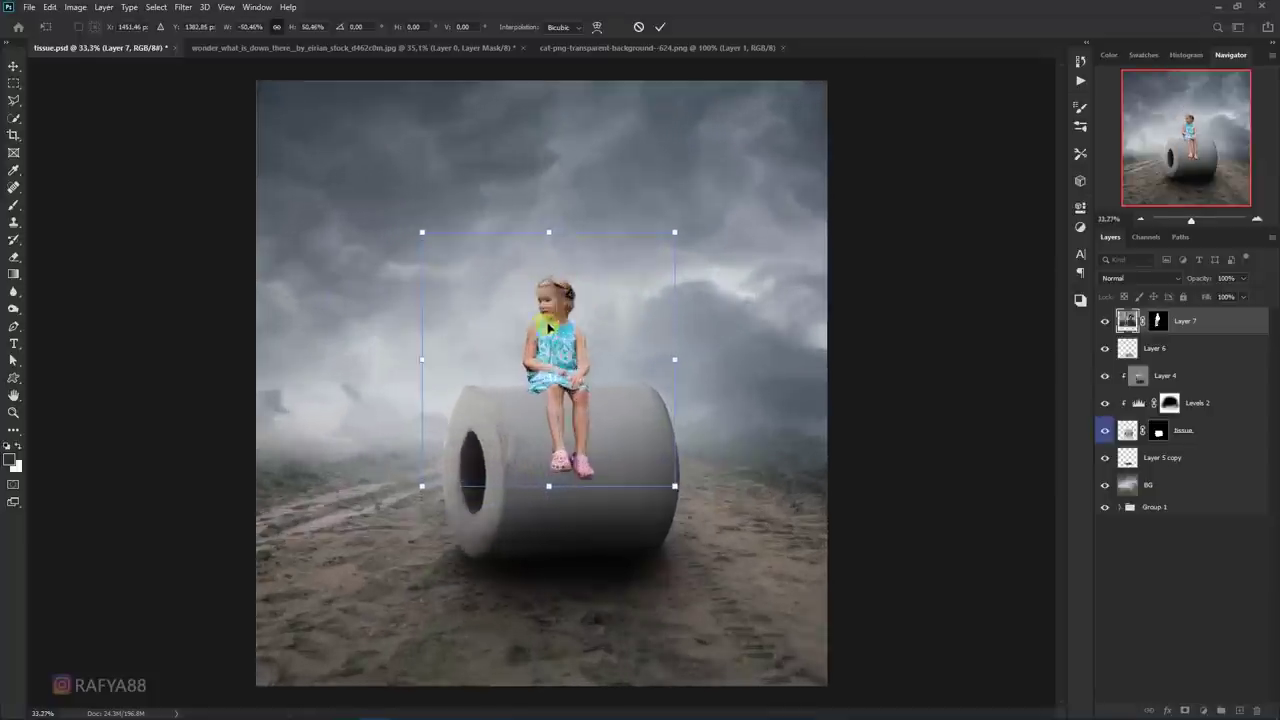
scroll(716, 251, "up", 3)
- Shrink the girl further and position her sitting on the top edge of the roll
left_click_drag(731, 189, 677, 254)
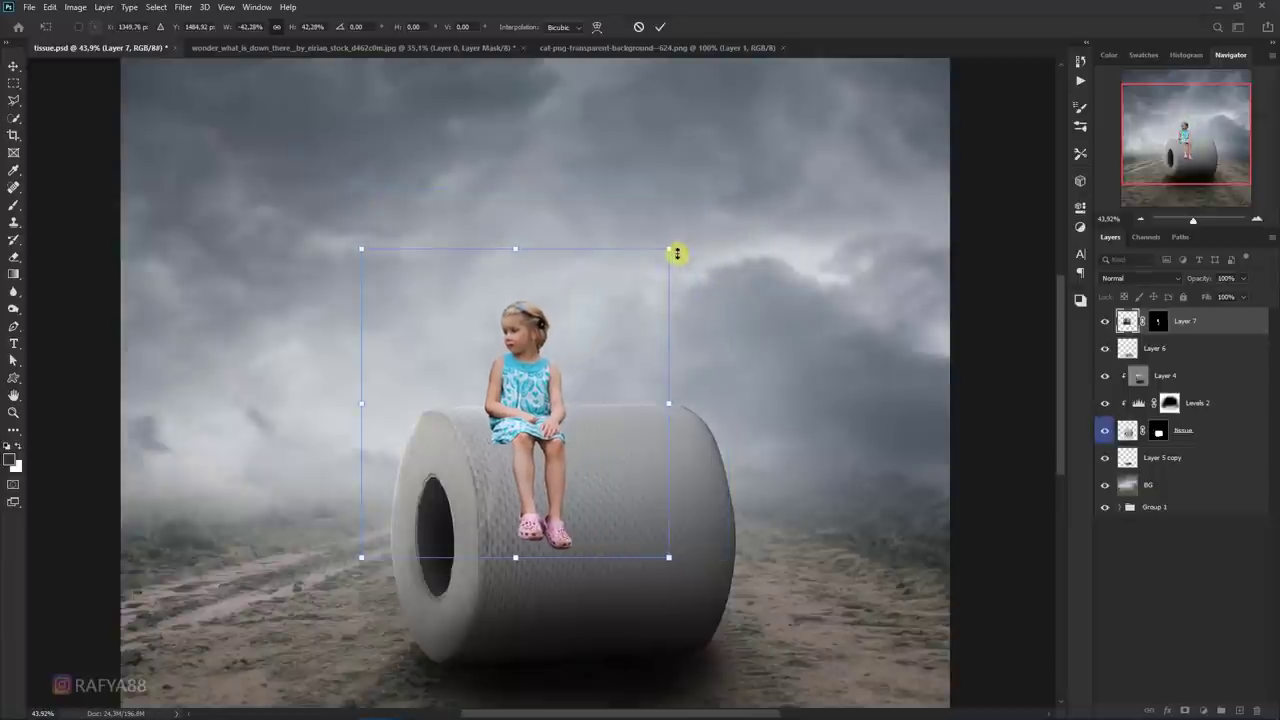
left_click_drag(549, 387, 585, 356)
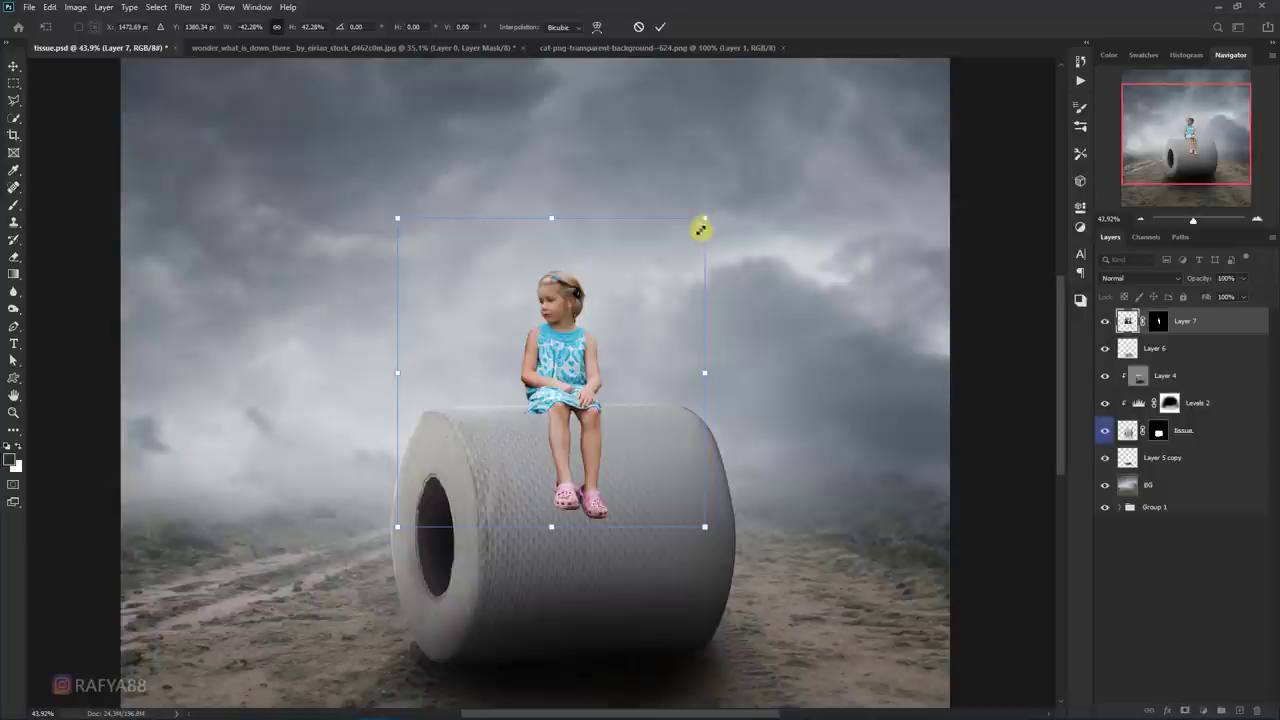
left_click_drag(701, 230, 667, 270)
left_click_drag(580, 354, 603, 337)
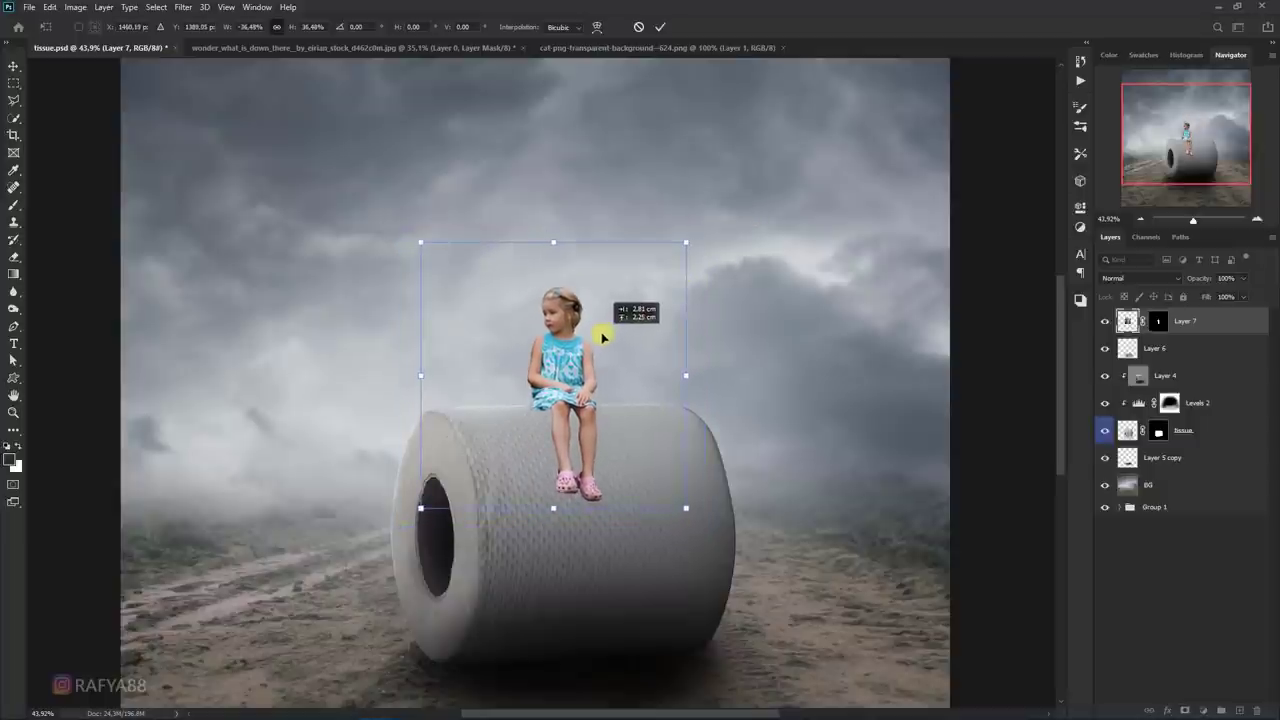
scroll(521, 333, "down", 4)
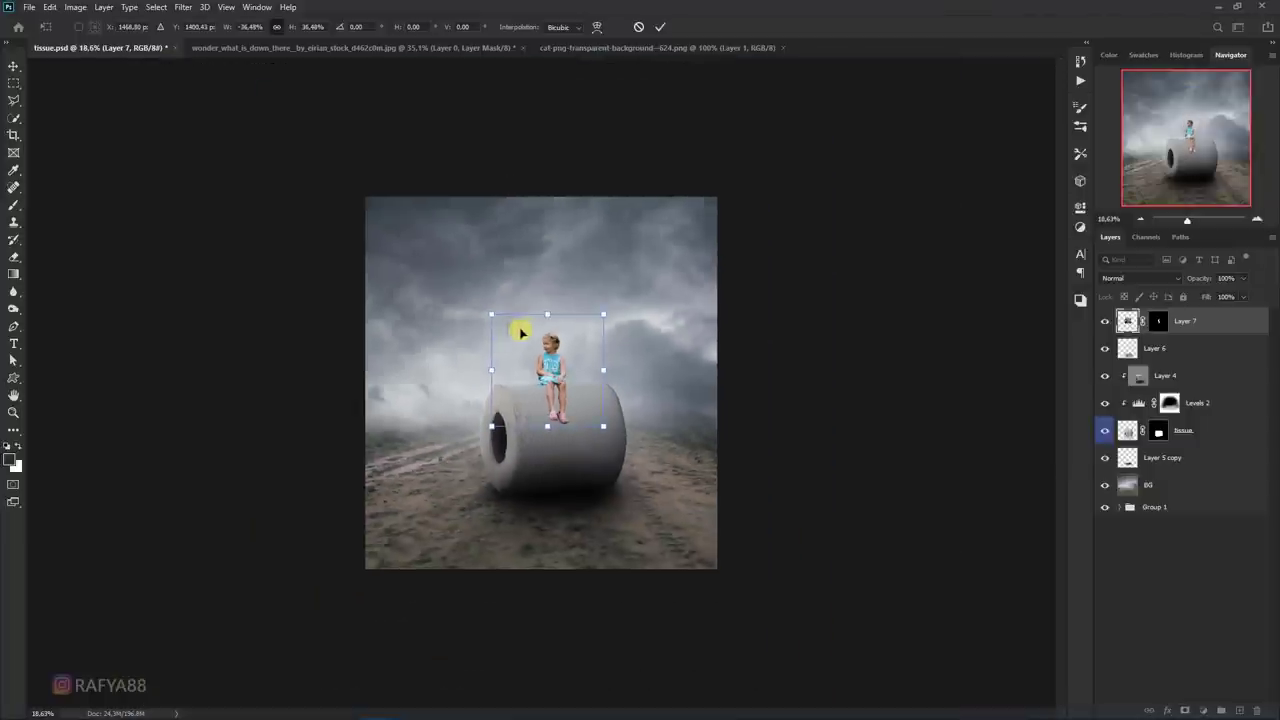
scroll(537, 330, "up", 2)
scroll(545, 345, "up", 2)
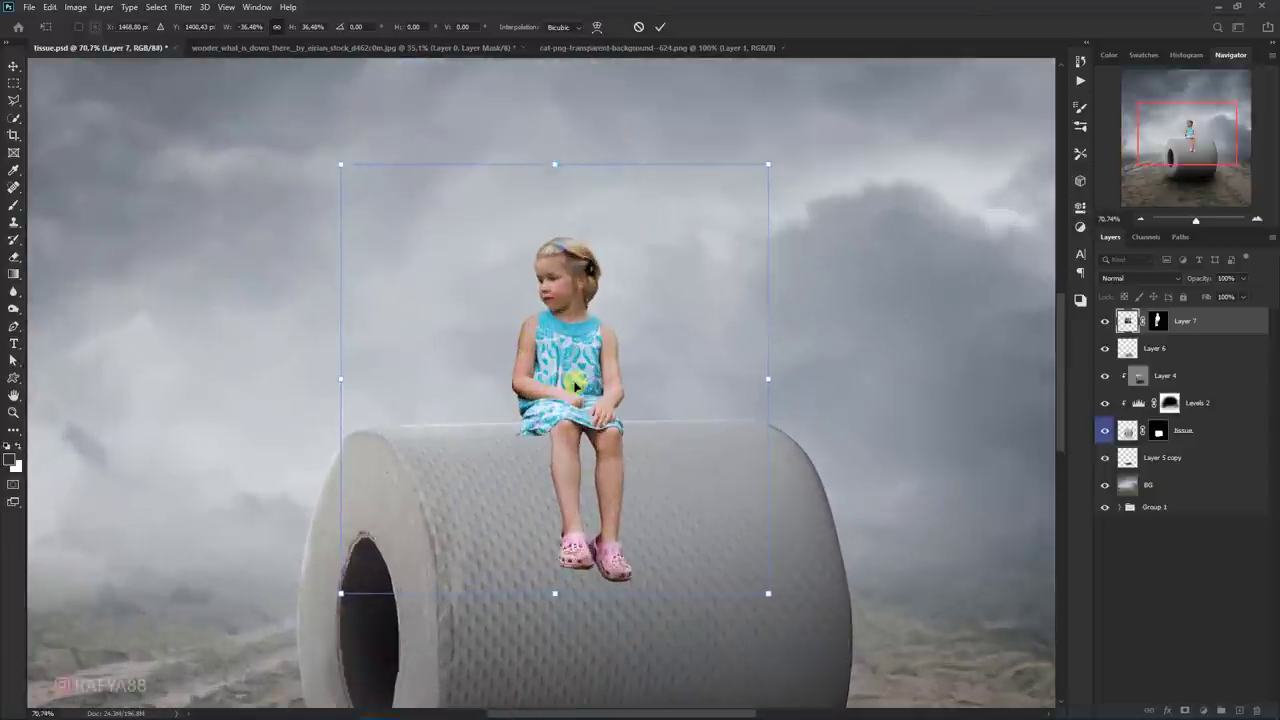
scroll(575, 385, "up", 2)
left_click_drag(570, 388, 567, 385)
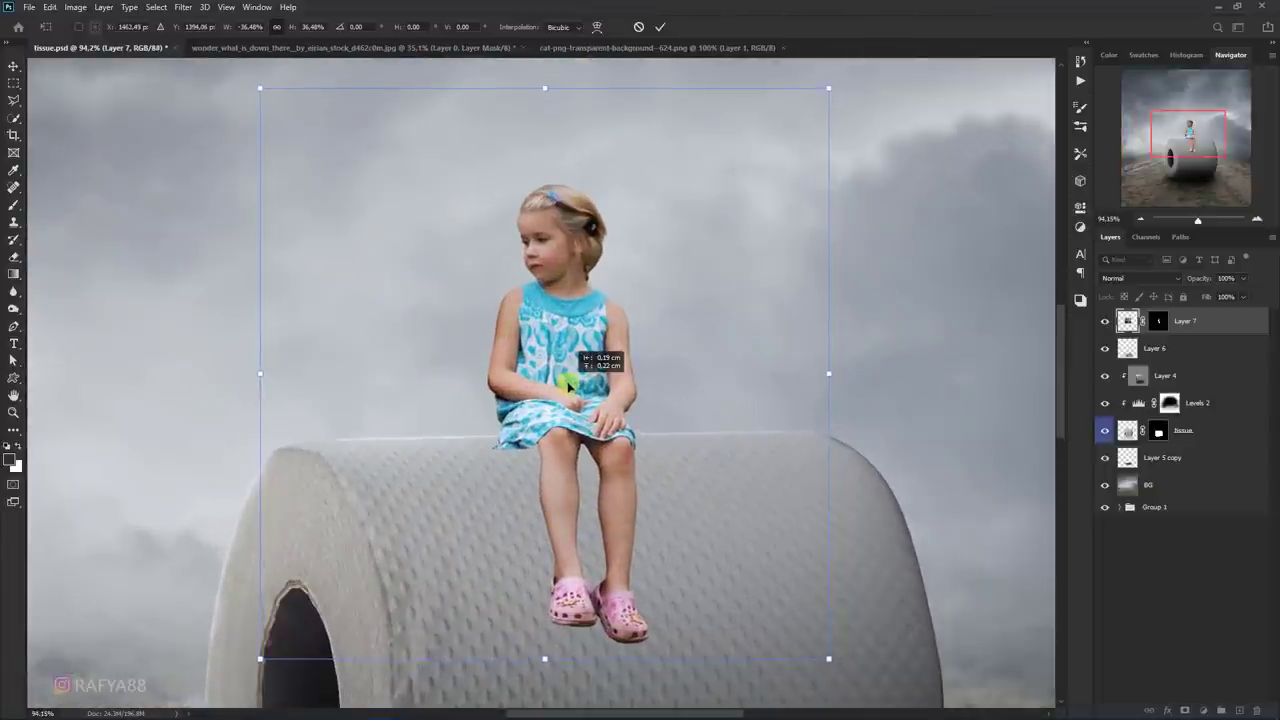
- Commit the transform and rename the girl's layer to 'girl'
left_click(666, 30)
scroll(573, 314, "up", 2)
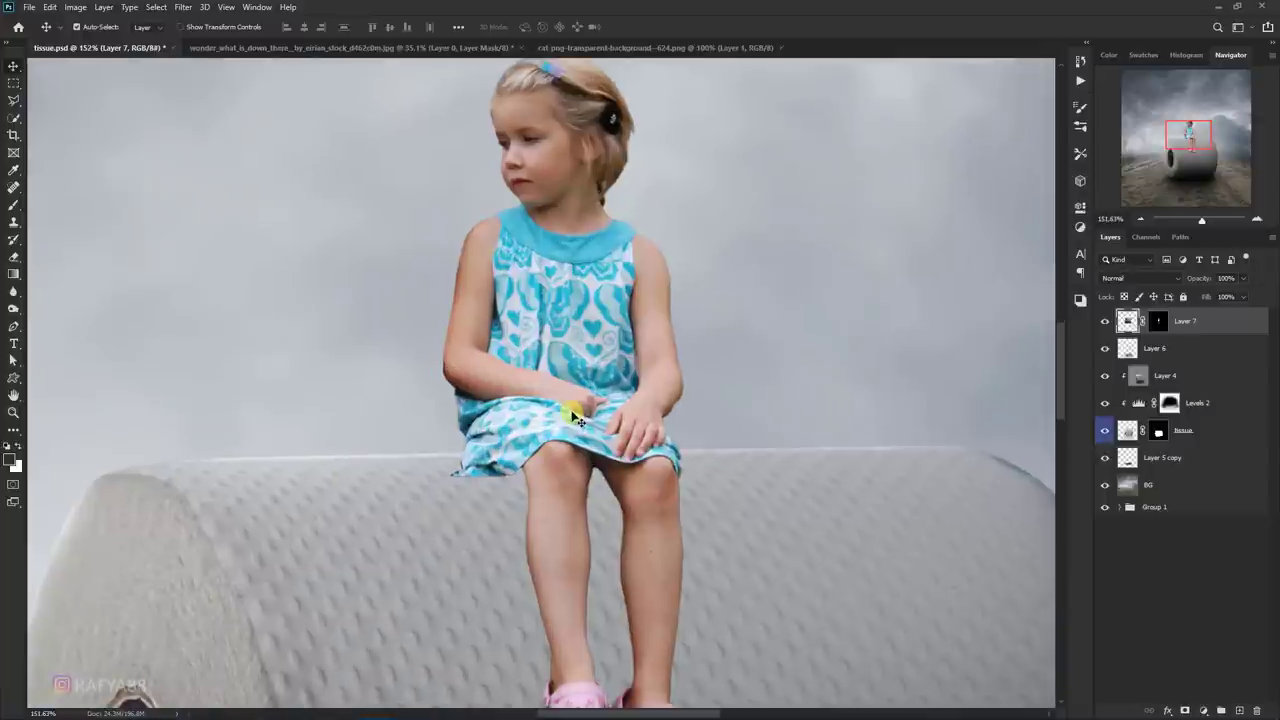
scroll(578, 416, "down", 1)
scroll(598, 395, "down", 2)
scroll(598, 395, "down", 1)
scroll(600, 393, "down", 1)
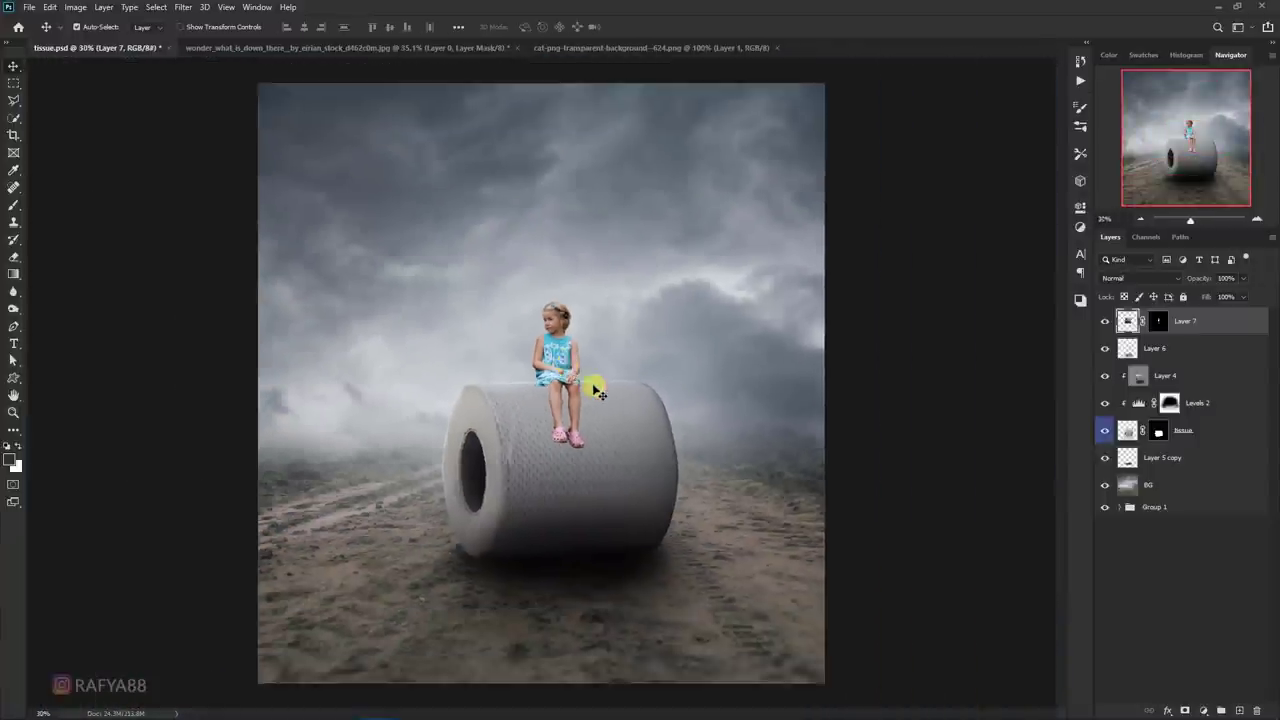
scroll(603, 390, "down", 1)
scroll(584, 375, "up", 1)
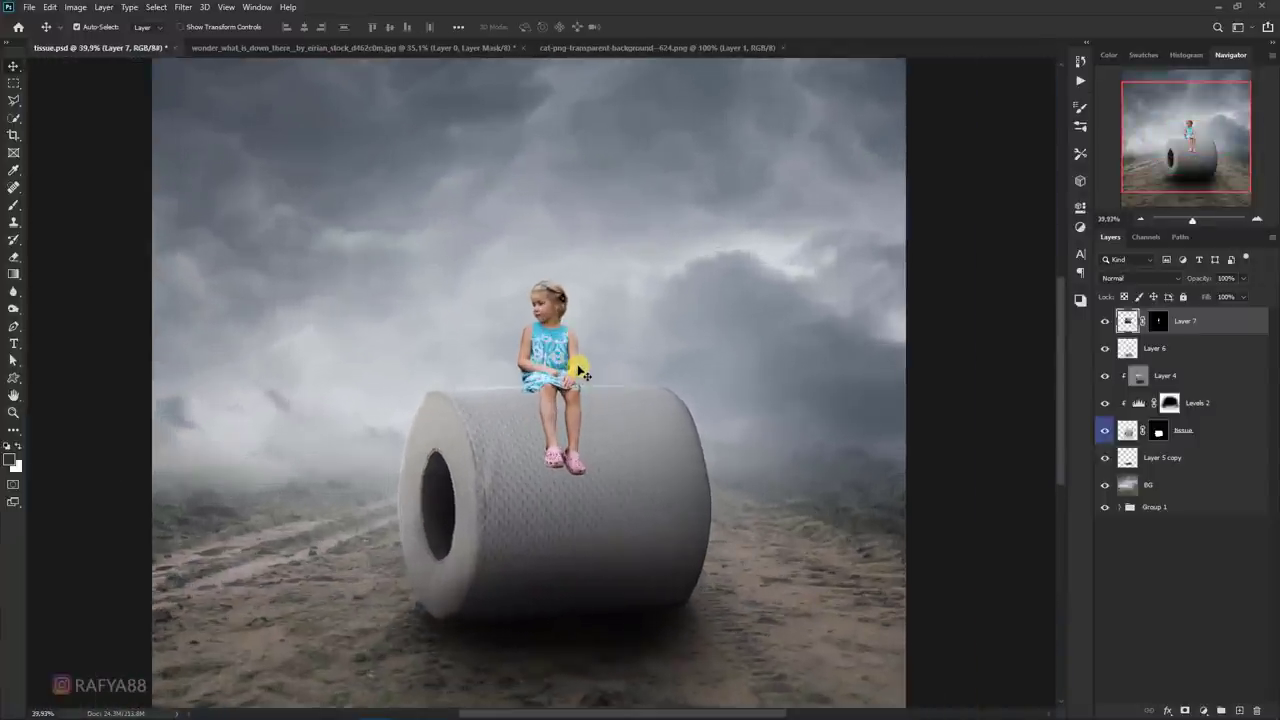
scroll(584, 373, "up", 1)
type("girl")
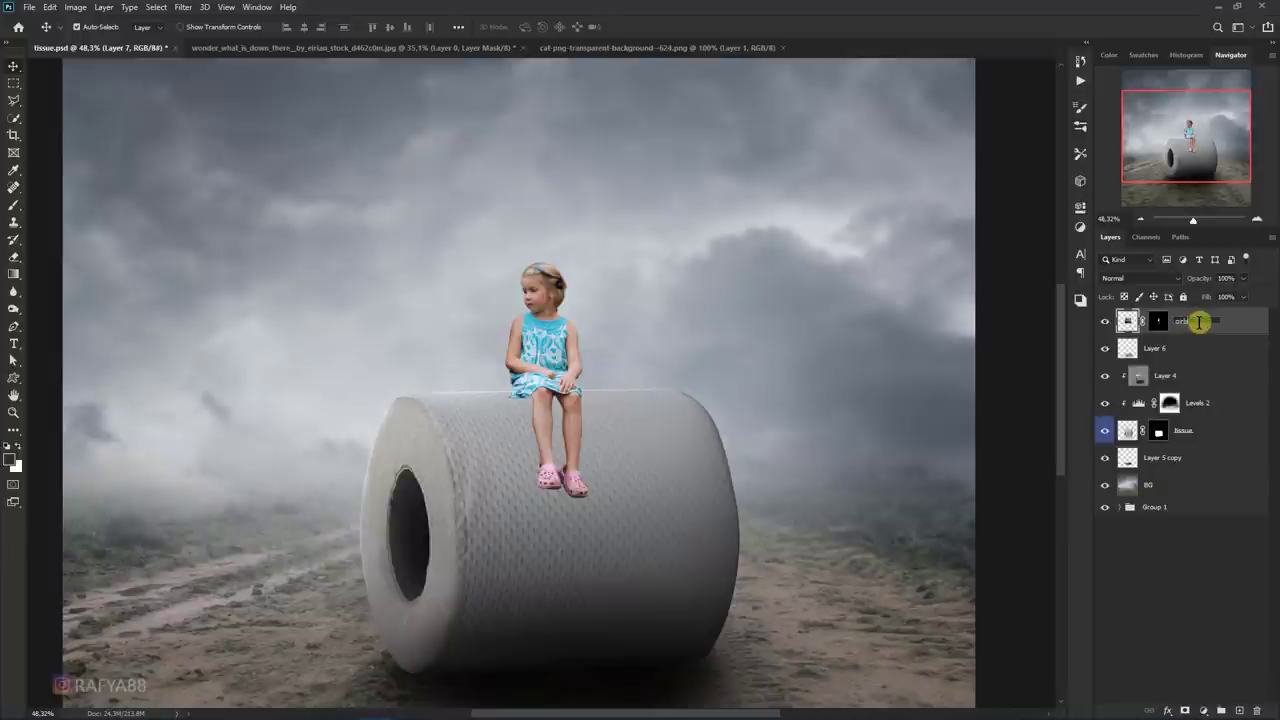
key("Return")
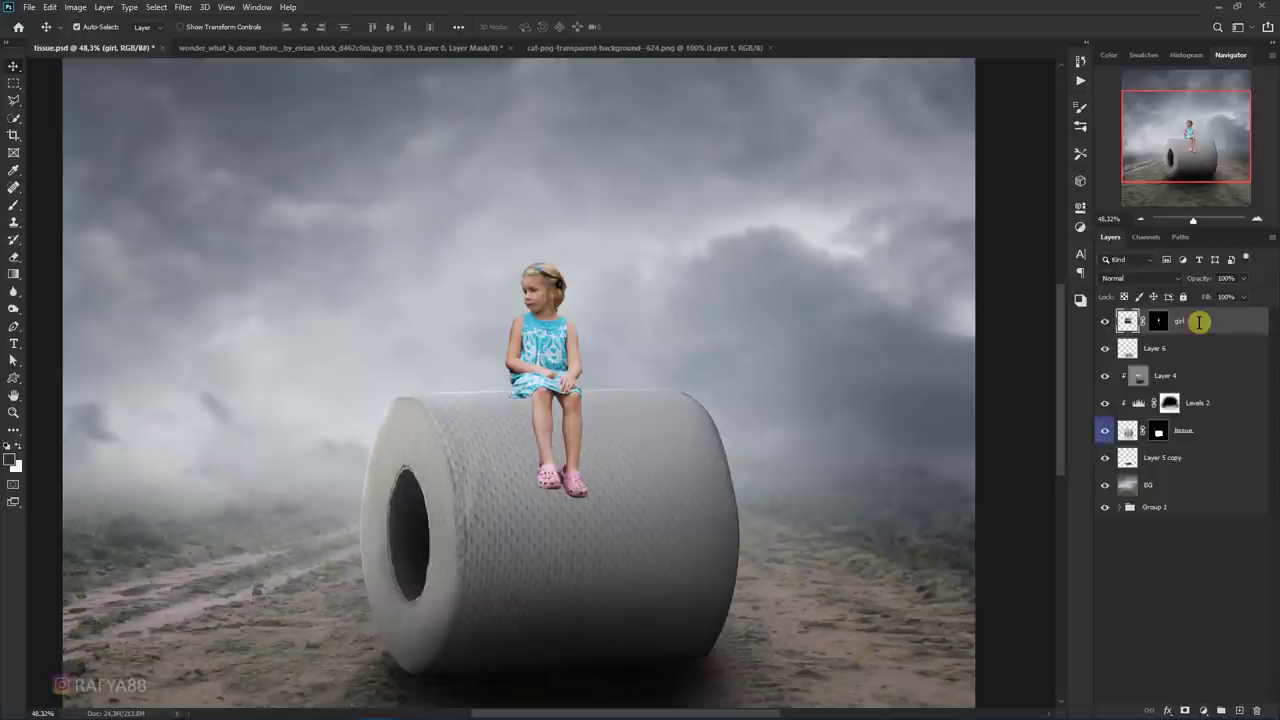
scroll(651, 343, "down", 1)
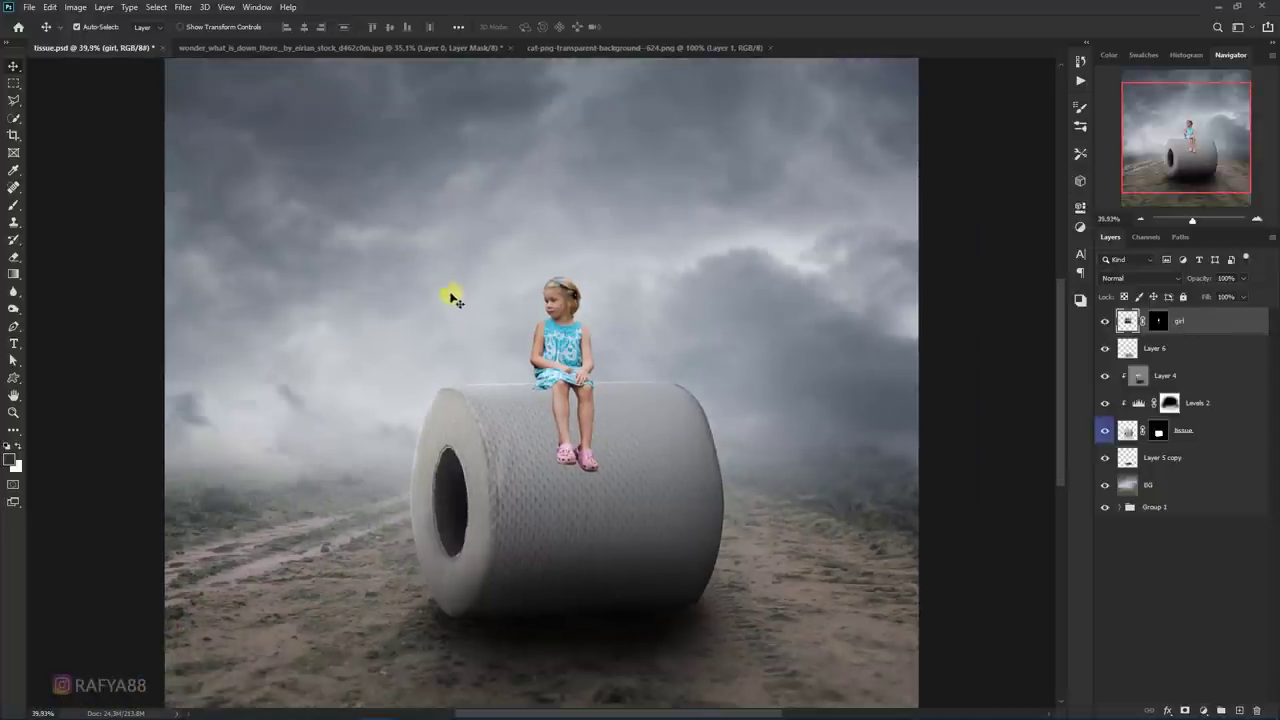
- Apply a Camera Raw Filter to the girl: Highlights -43, Shadows +26, Clarity +13
left_click(170, 8)
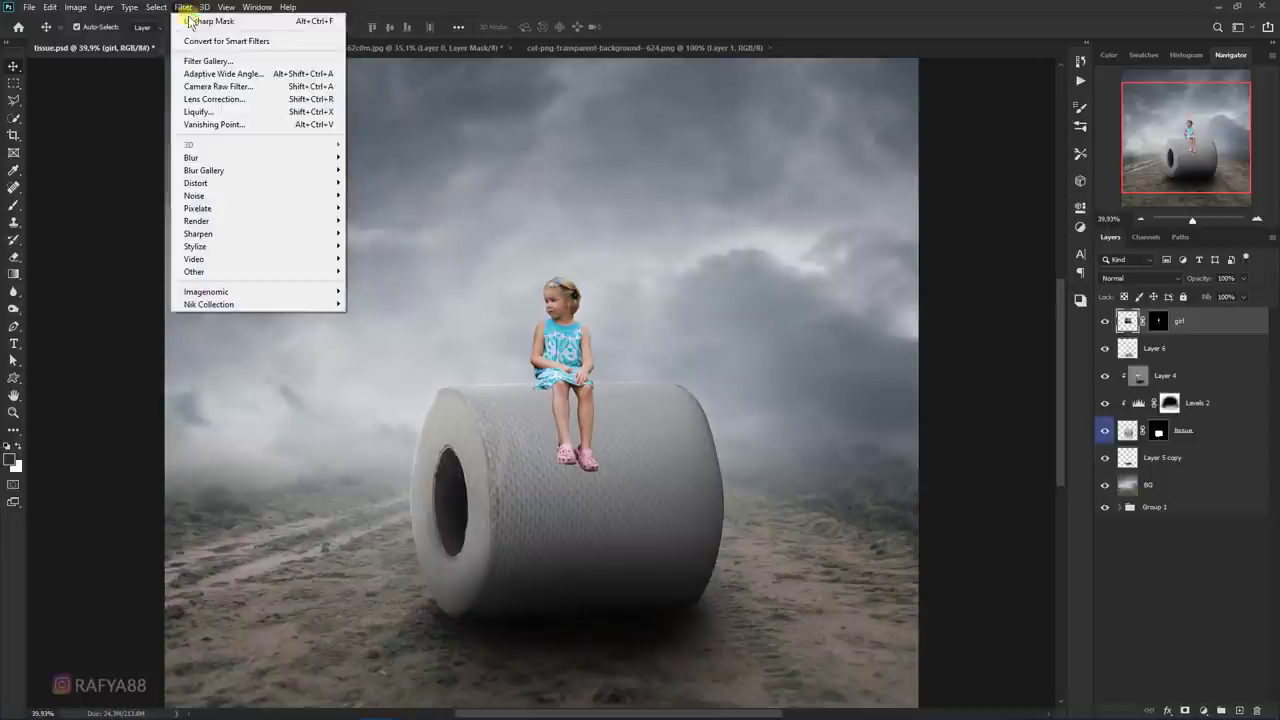
left_click(214, 86)
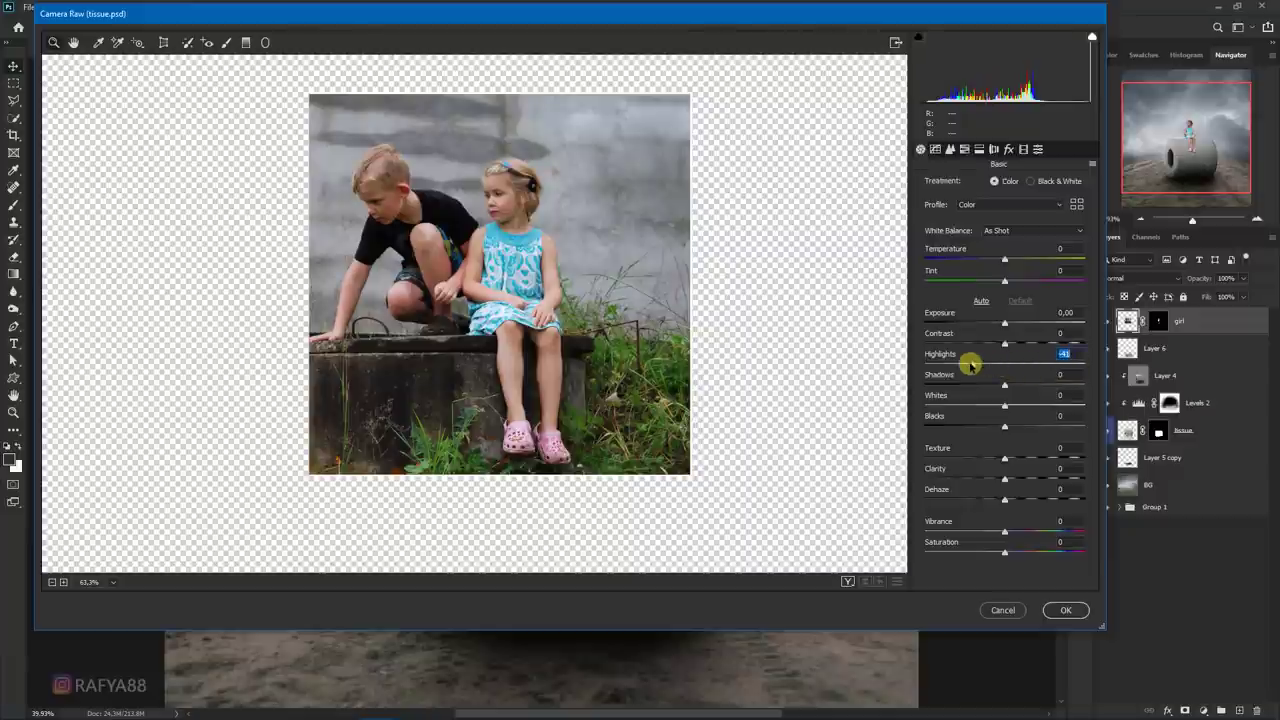
key("Down")
key("Down")
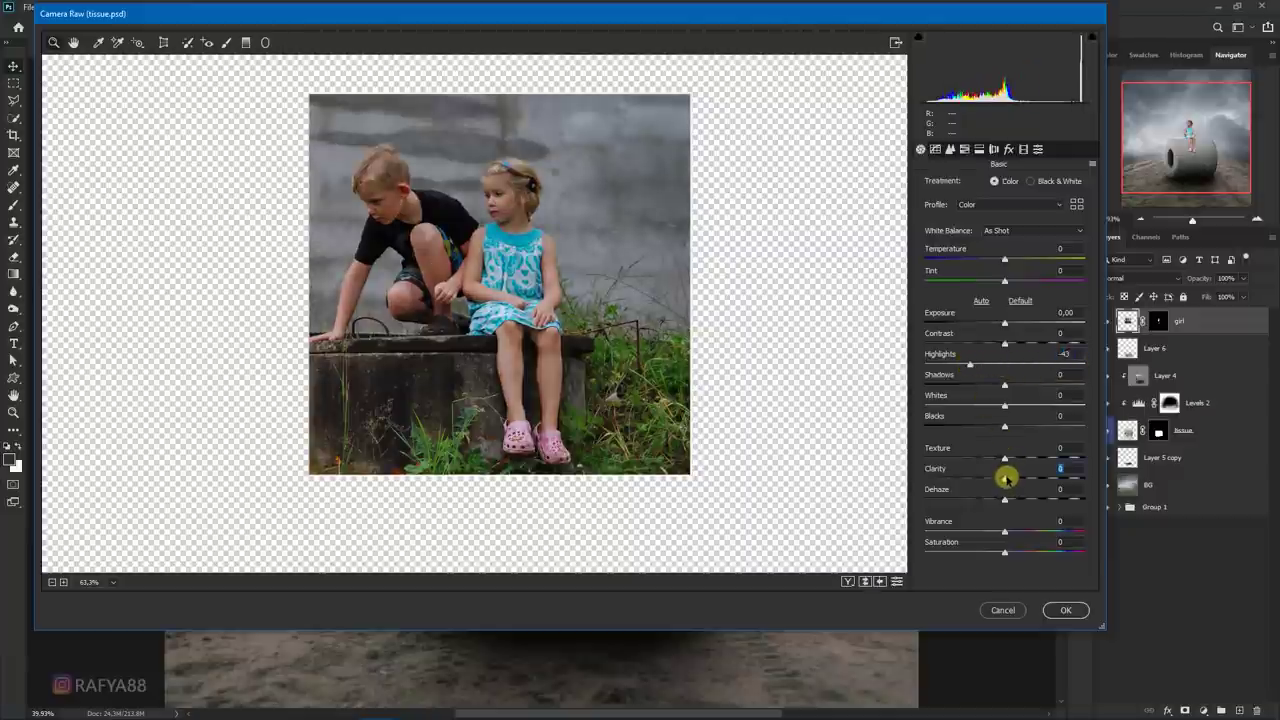
left_click_drag(1005, 479, 1016, 483)
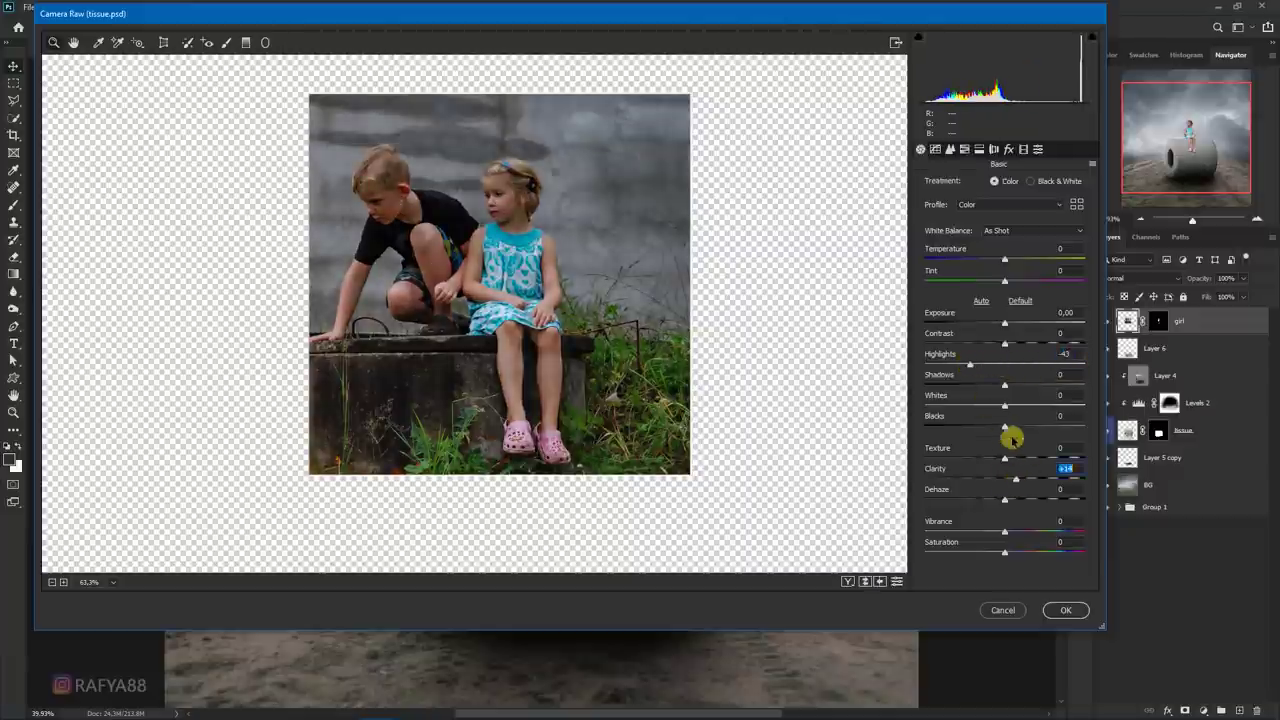
left_click_drag(1005, 385, 1053, 393)
left_click(1065, 609)
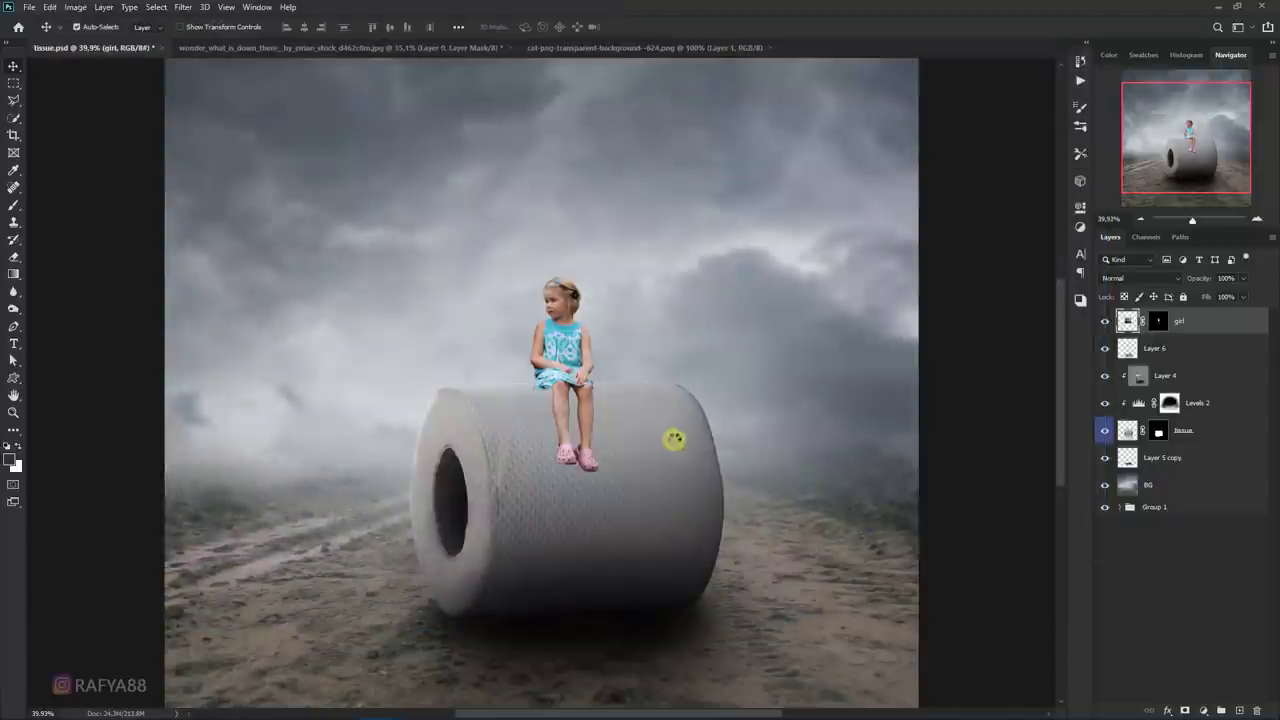
scroll(572, 376, "down", 2)
- Cut the girl's saturation to about -31 with a Hue/Saturation adjustment
scroll(623, 360, "up", 3)
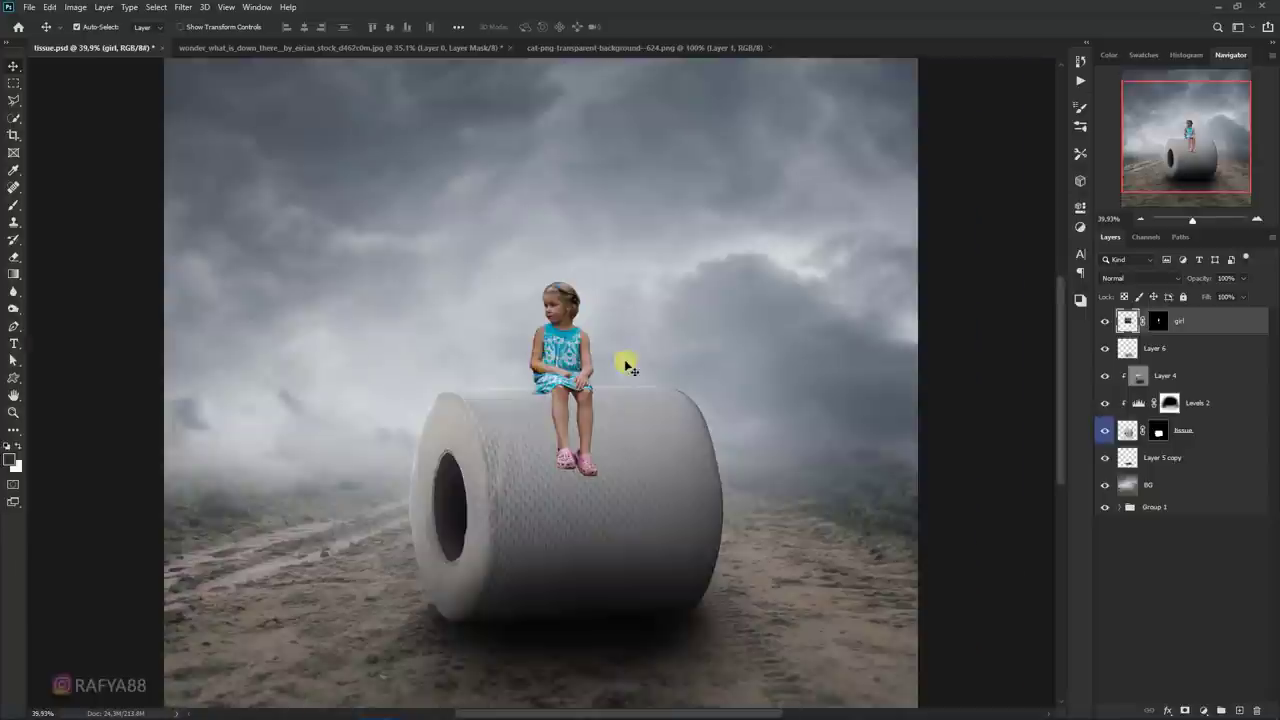
scroll(623, 360, "up", 2)
key("i")
key("ctrl+u")
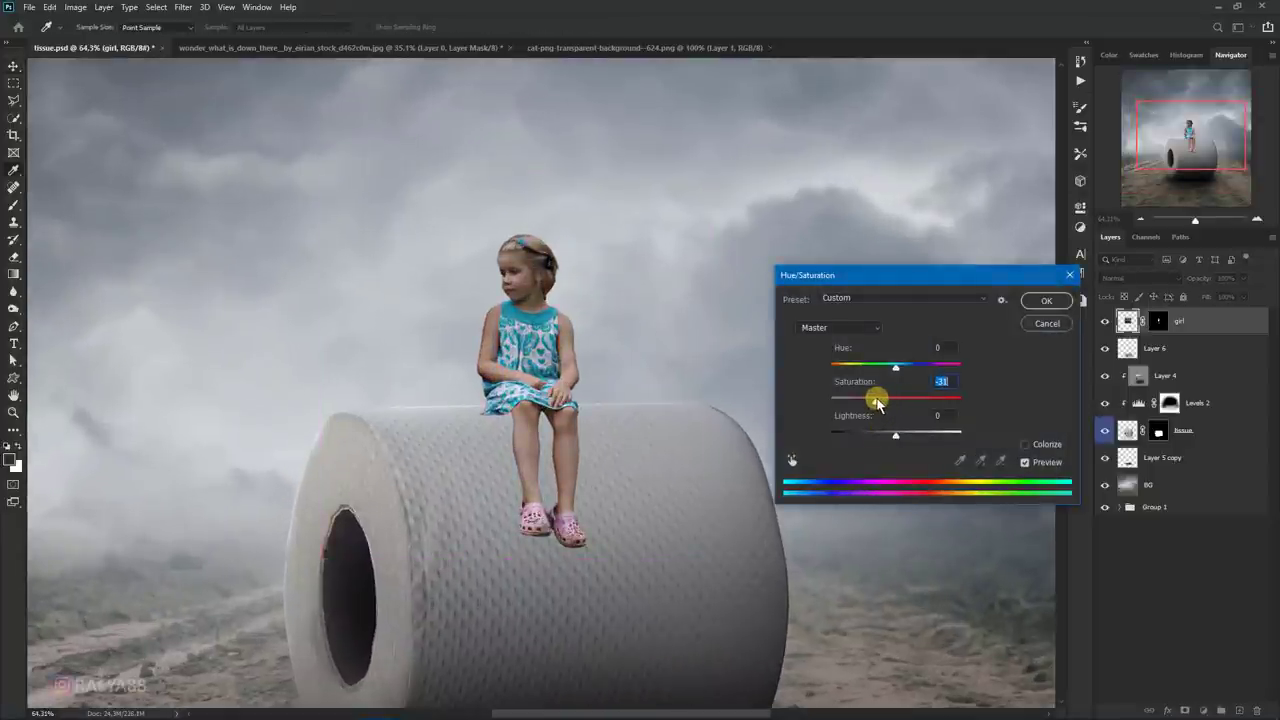
left_click(1046, 301)
key("v")
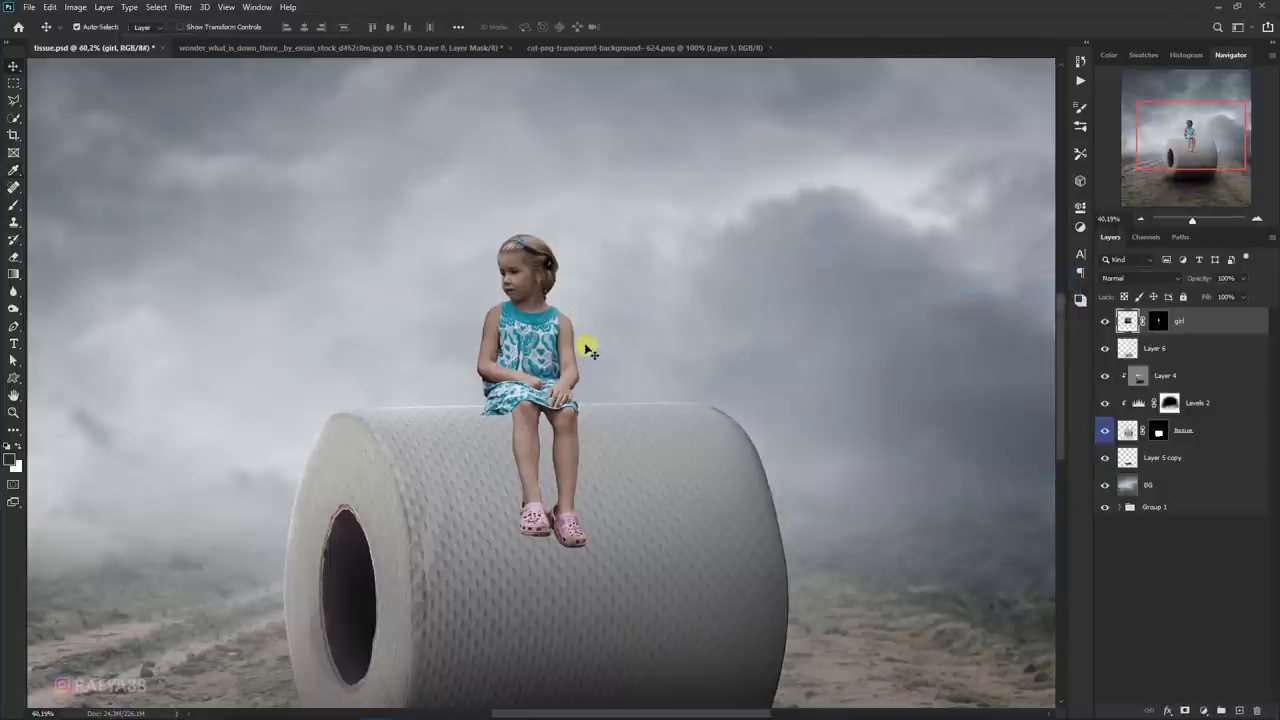
scroll(586, 345, "down", 3)
scroll(584, 346, "down", 2)
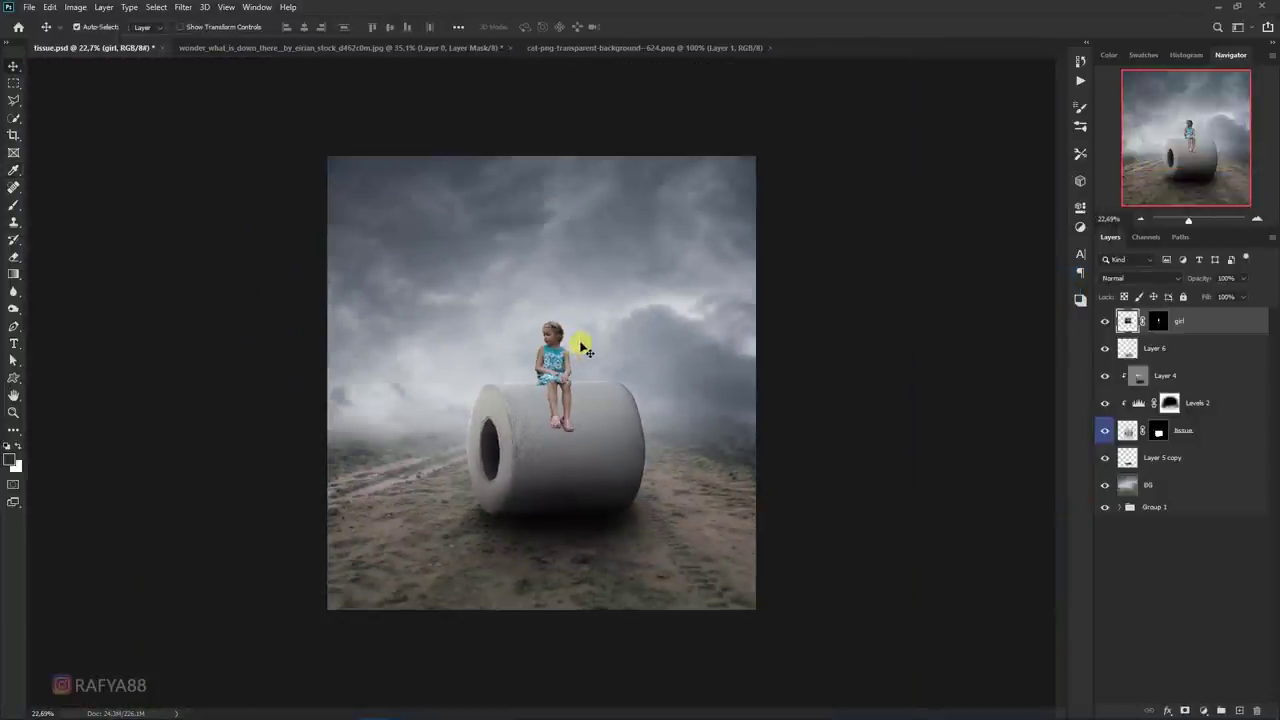
scroll(578, 338, "up", 2)
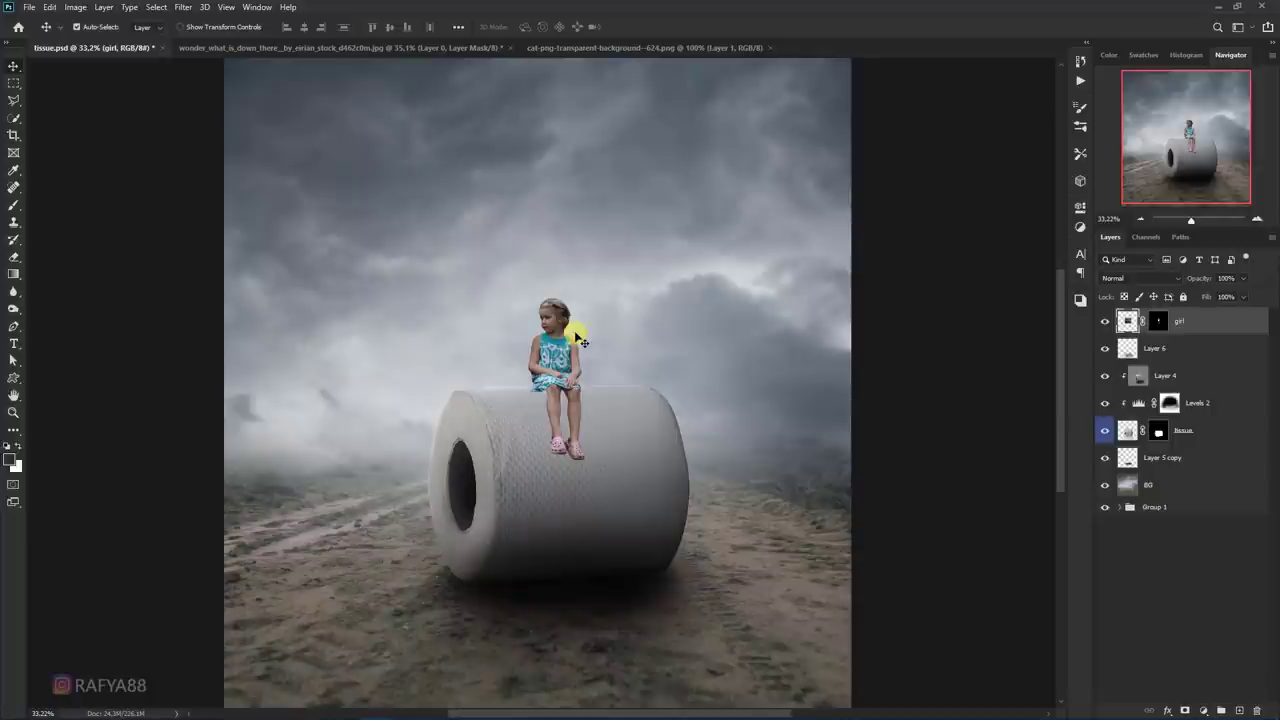
- Bring the gray cat into the composite, scaled down and placed beside the girl on the roll
left_click(555, 47)
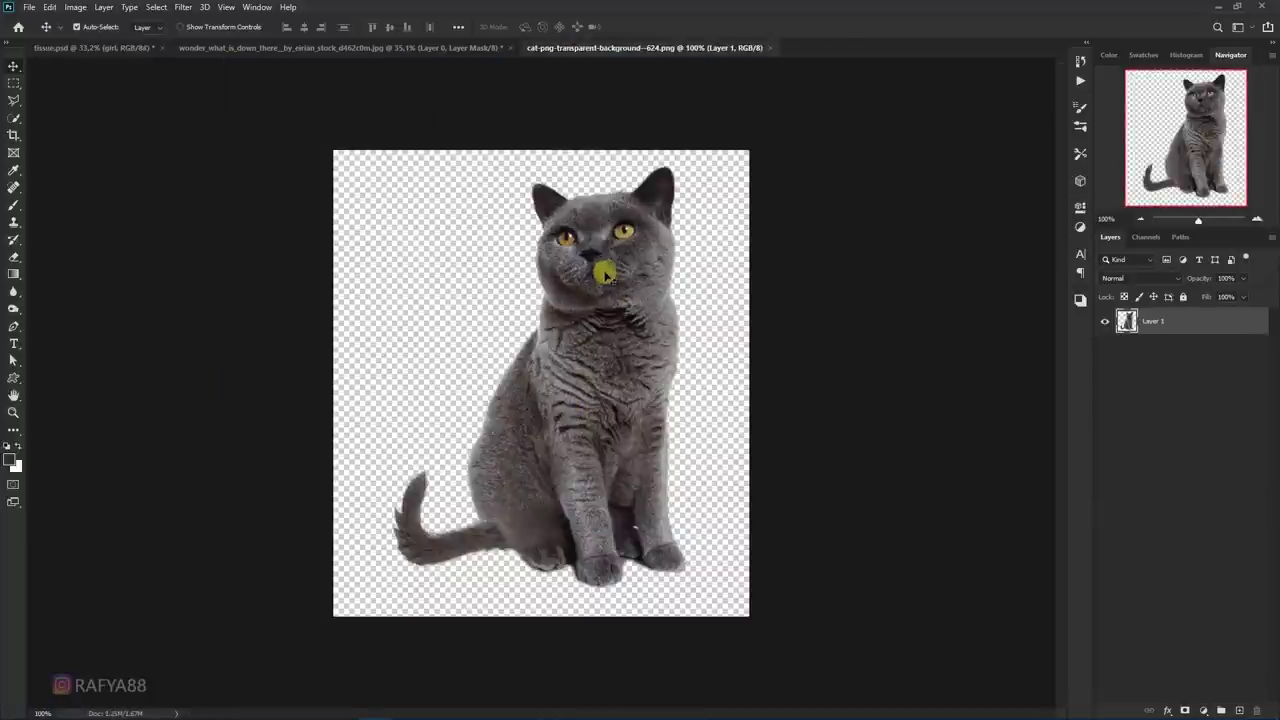
mouse_move(600, 262)
left_mouse_down()
mouse_move(132, 62)
mouse_move(545, 352)
left_mouse_up()
key("ctrl+t")
left_click_drag(550, 260, 521, 333)
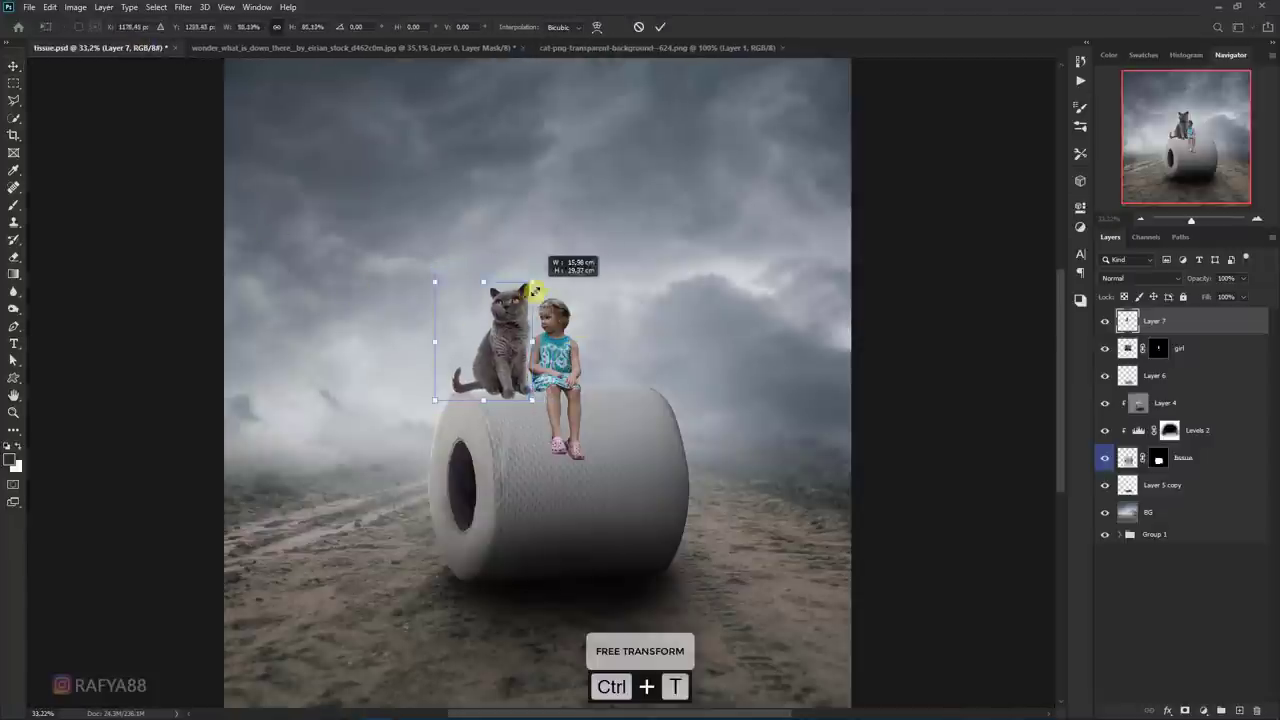
scroll(521, 333, "up", 1)
left_click_drag(500, 386, 528, 357)
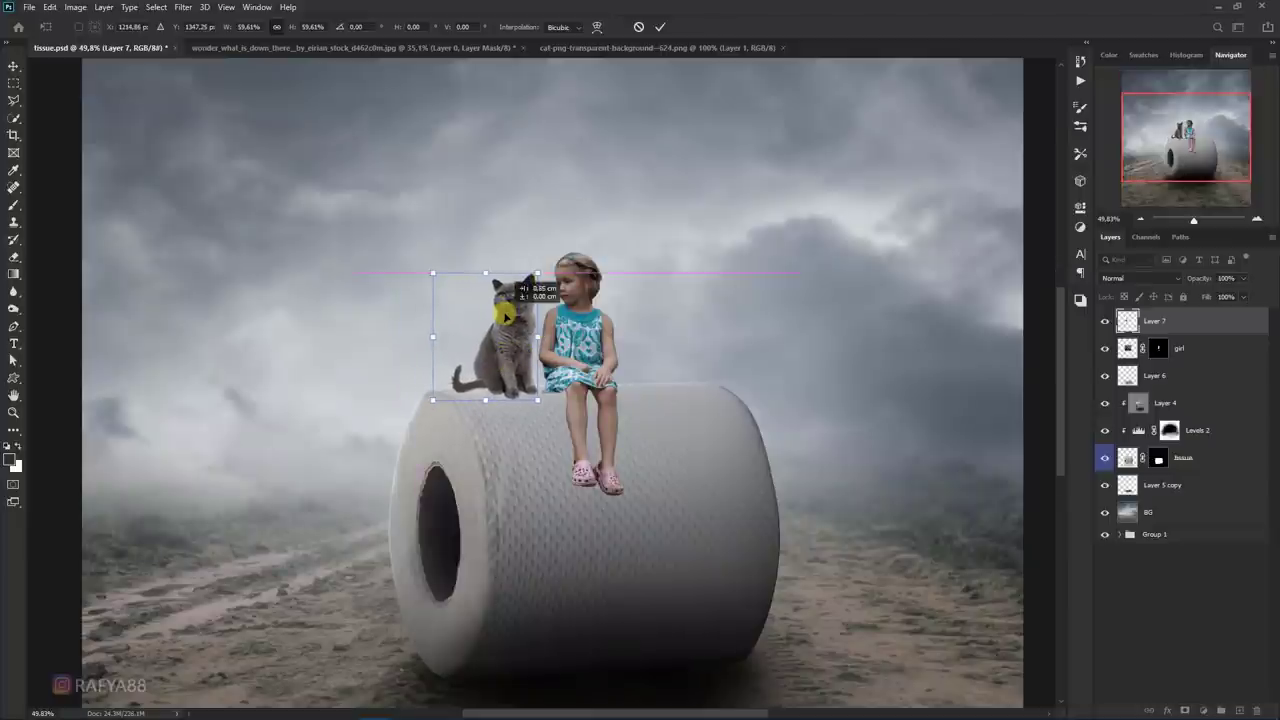
left_click_drag(530, 277, 516, 316)
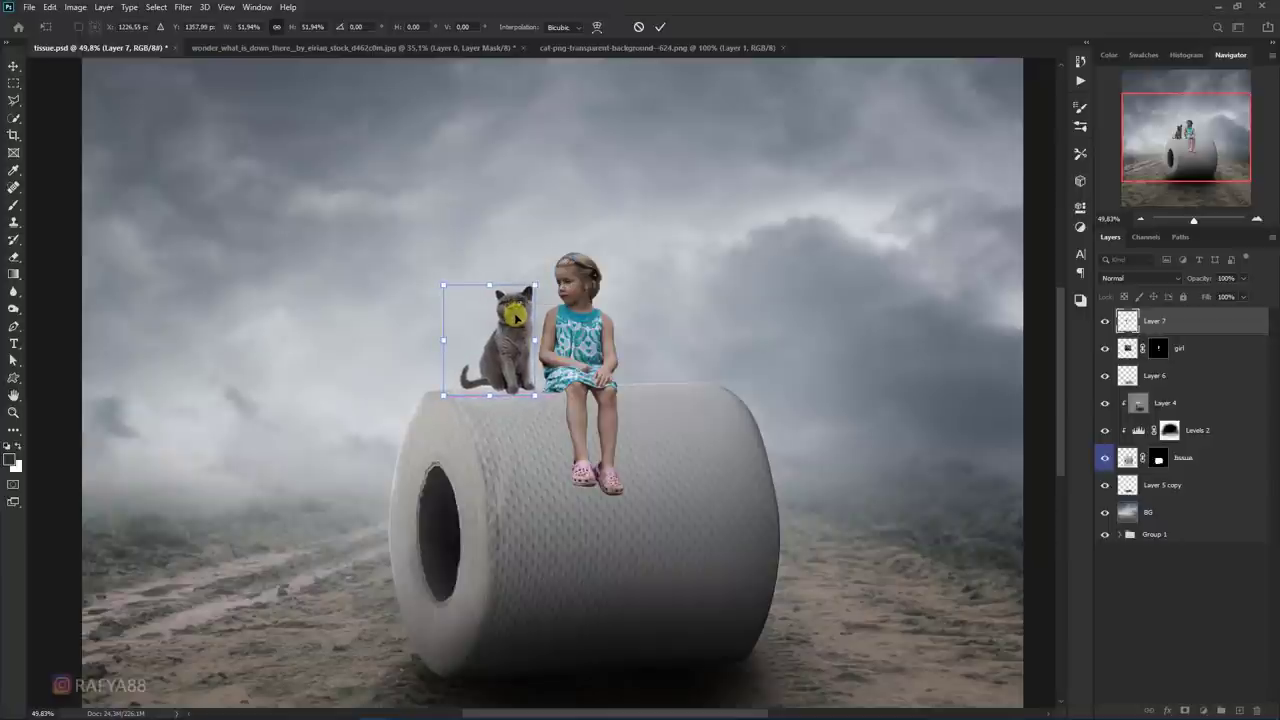
key("Return")
- Reposition the girl, tag her layer orange, nudge the cat right, and select the girl layer
scroll(585, 383, "down", 5)
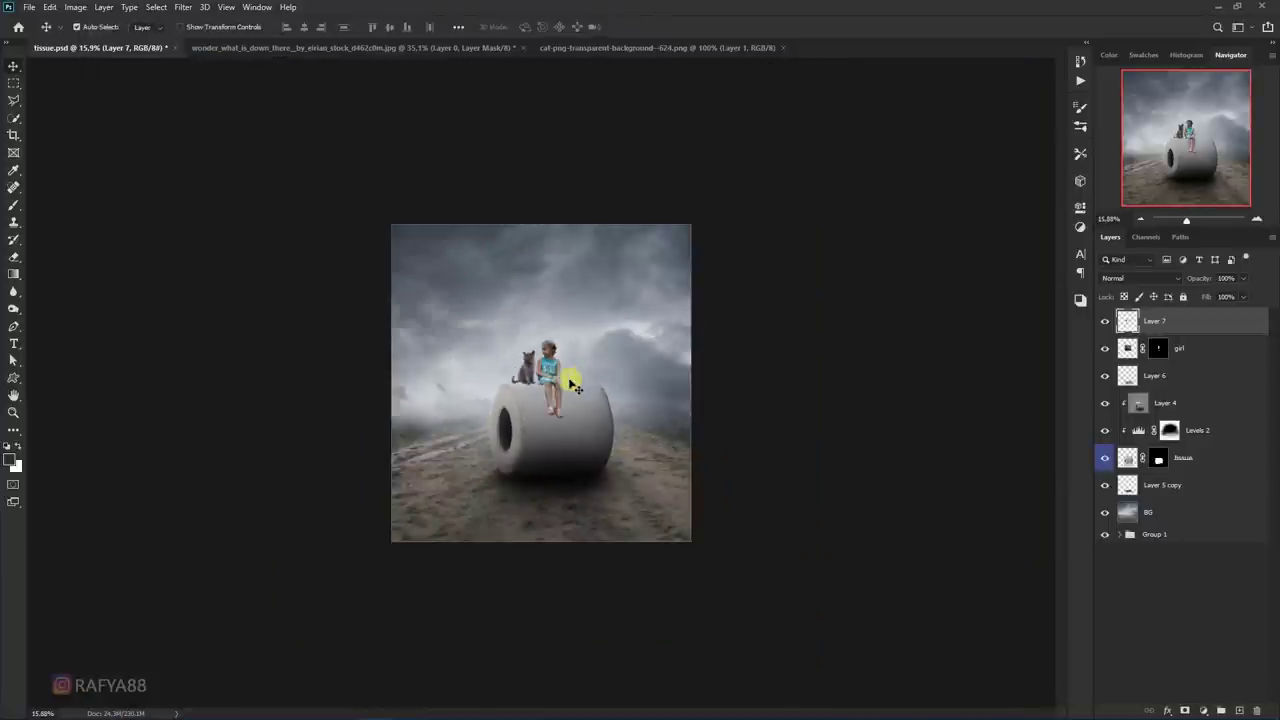
scroll(573, 385, "up", 5)
left_click_drag(558, 355, 572, 355)
right_click(1200, 360)
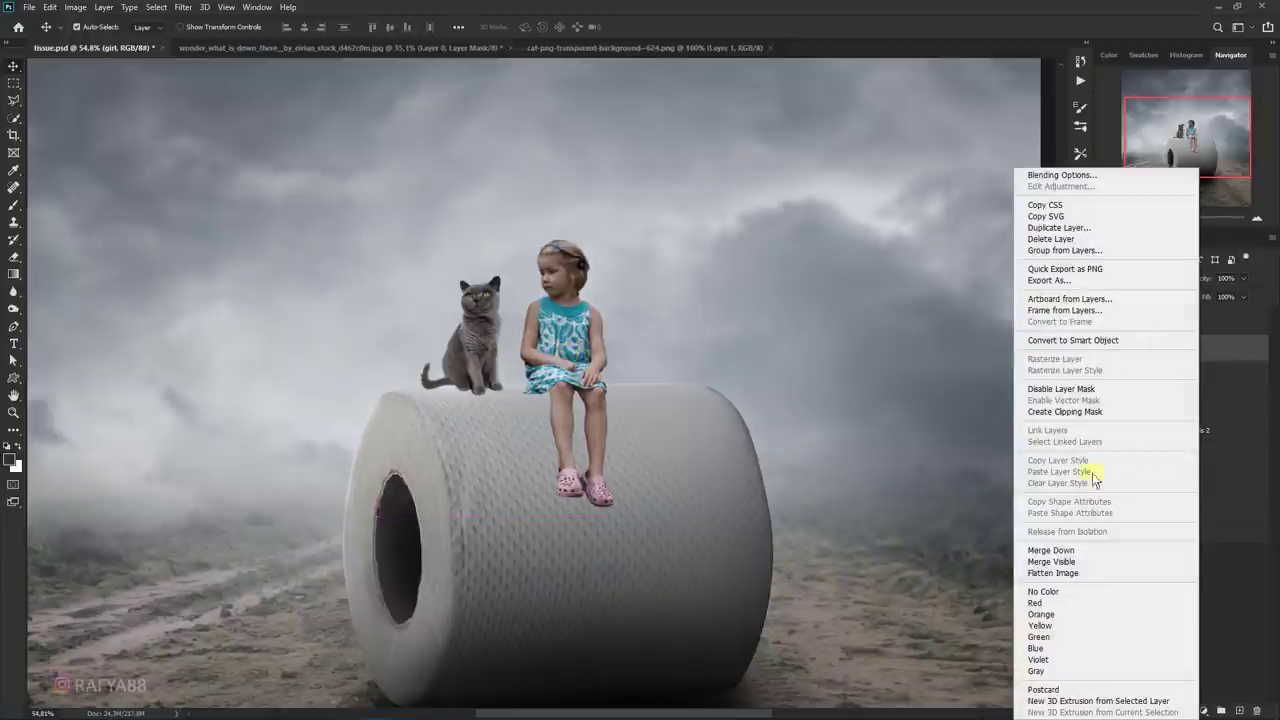
left_click(1056, 615)
left_click_drag(483, 345, 481, 352)
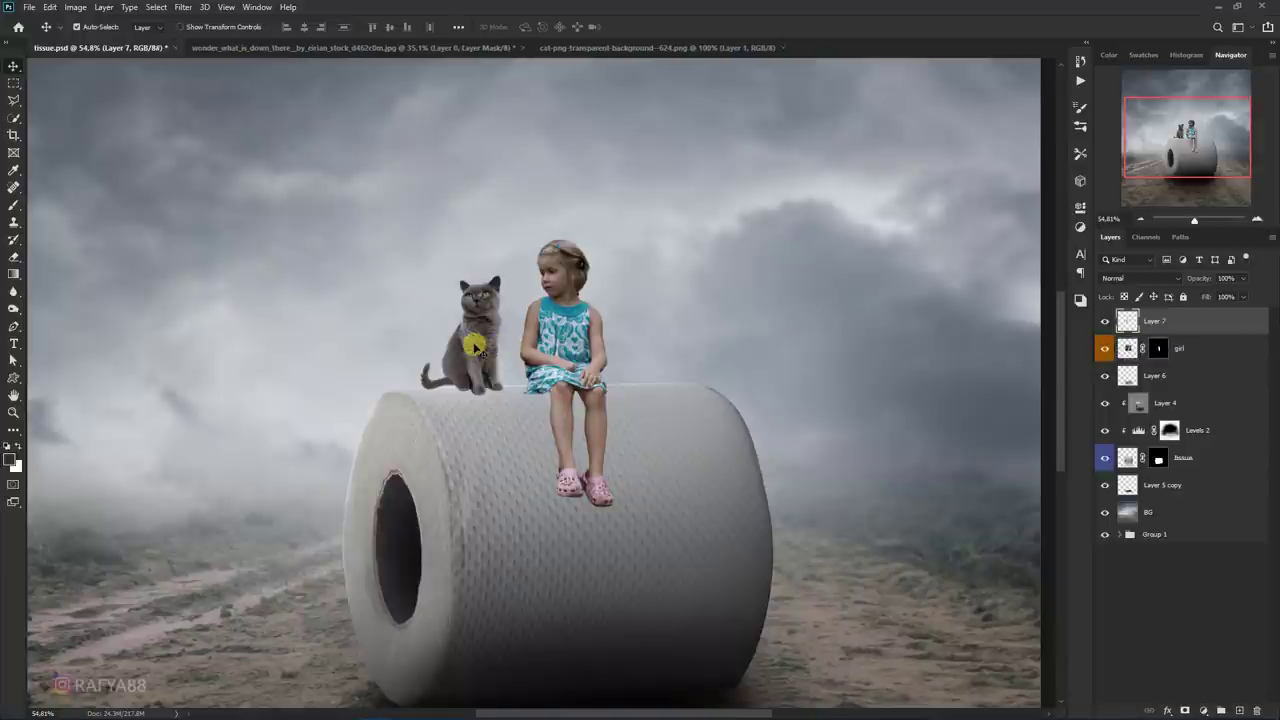
scroll(481, 352, "down", 3)
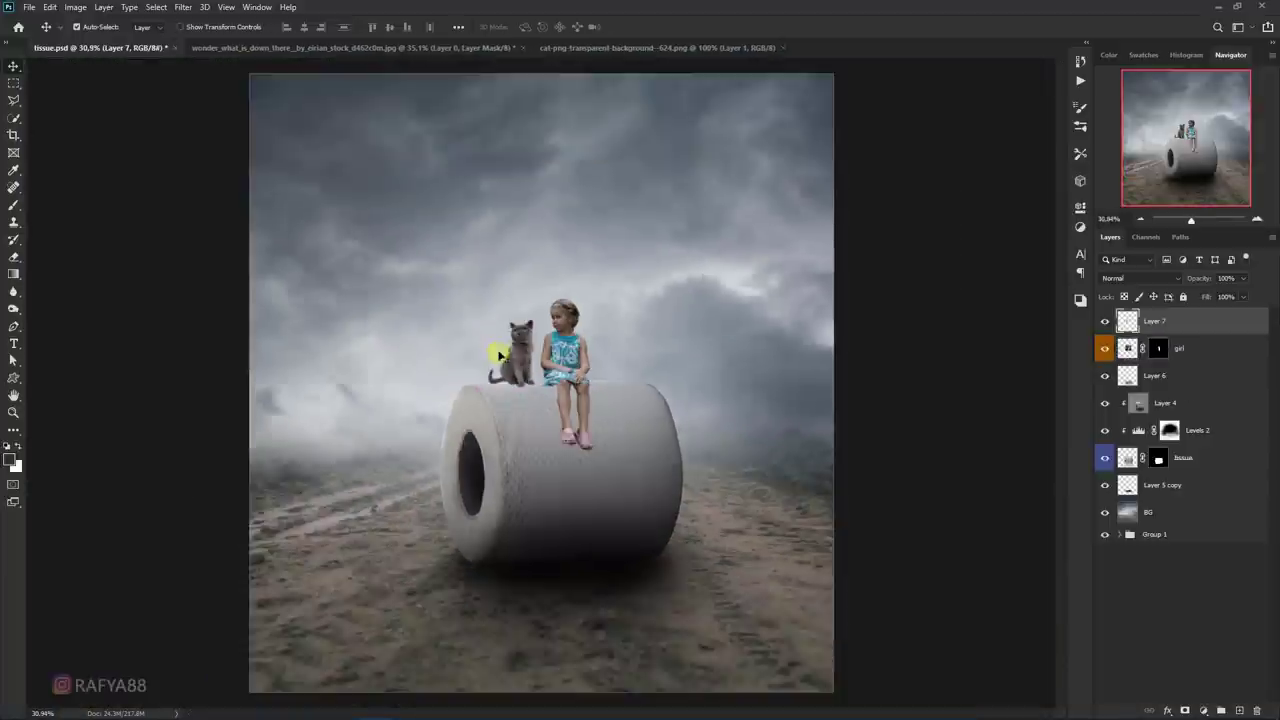
scroll(494, 354, "down", 4)
scroll(558, 360, "up", 4)
scroll(560, 356, "up", 2)
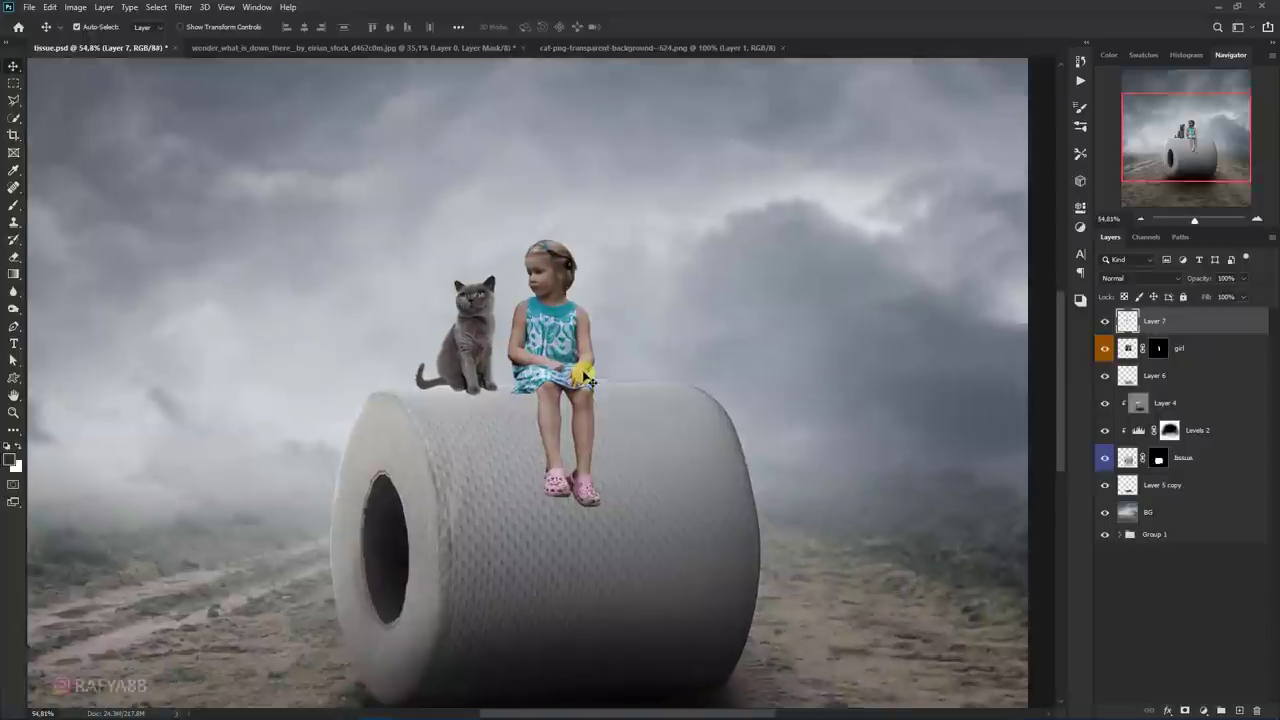
scroll(562, 352, "up", 1)
scroll(563, 350, "up", 1)
left_click(590, 323)
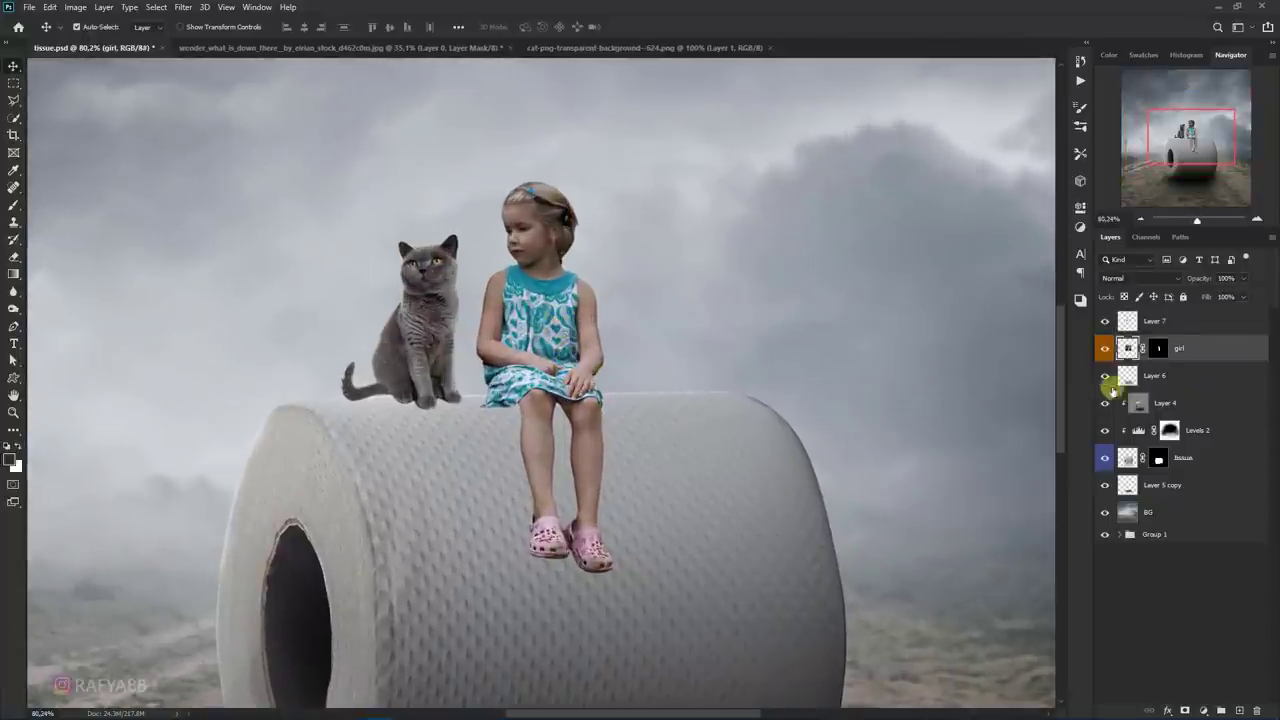
- Add a new layer above the girl filled with 50% gray in Overlay blend mode
left_click(1240, 711)
right_click(1196, 352)
left_click(1205, 362)
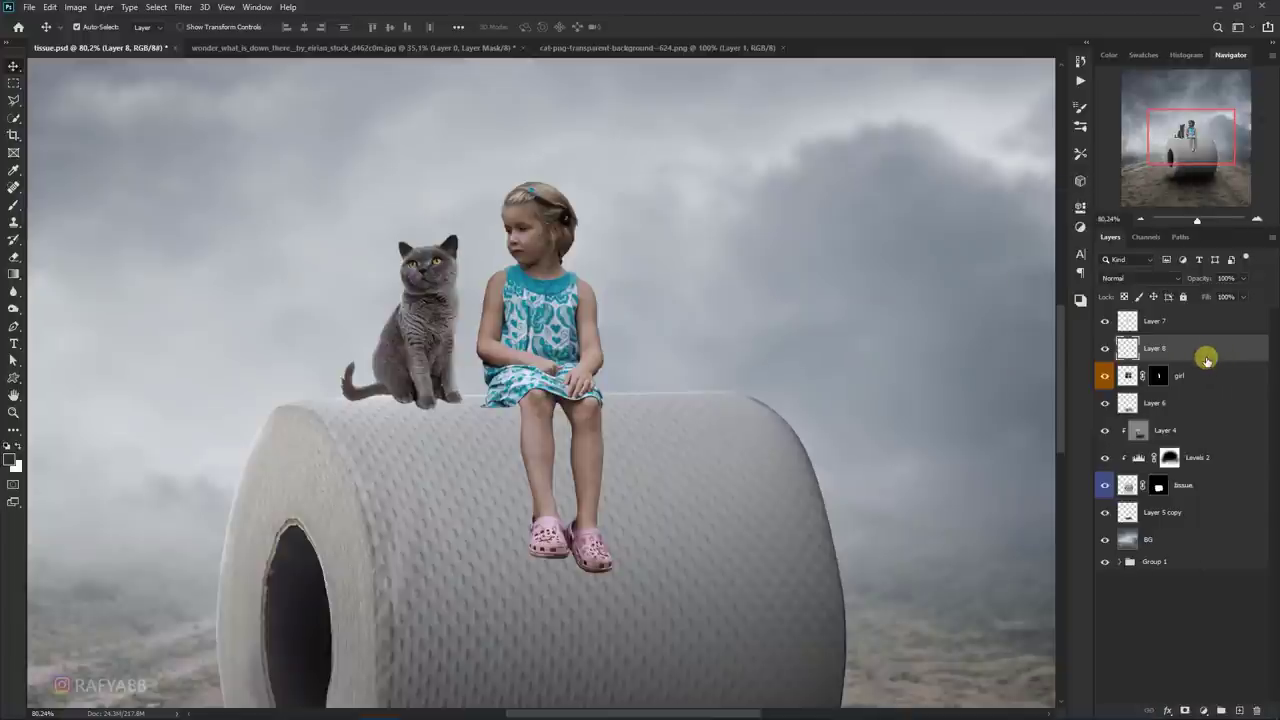
key("ctrl+0")
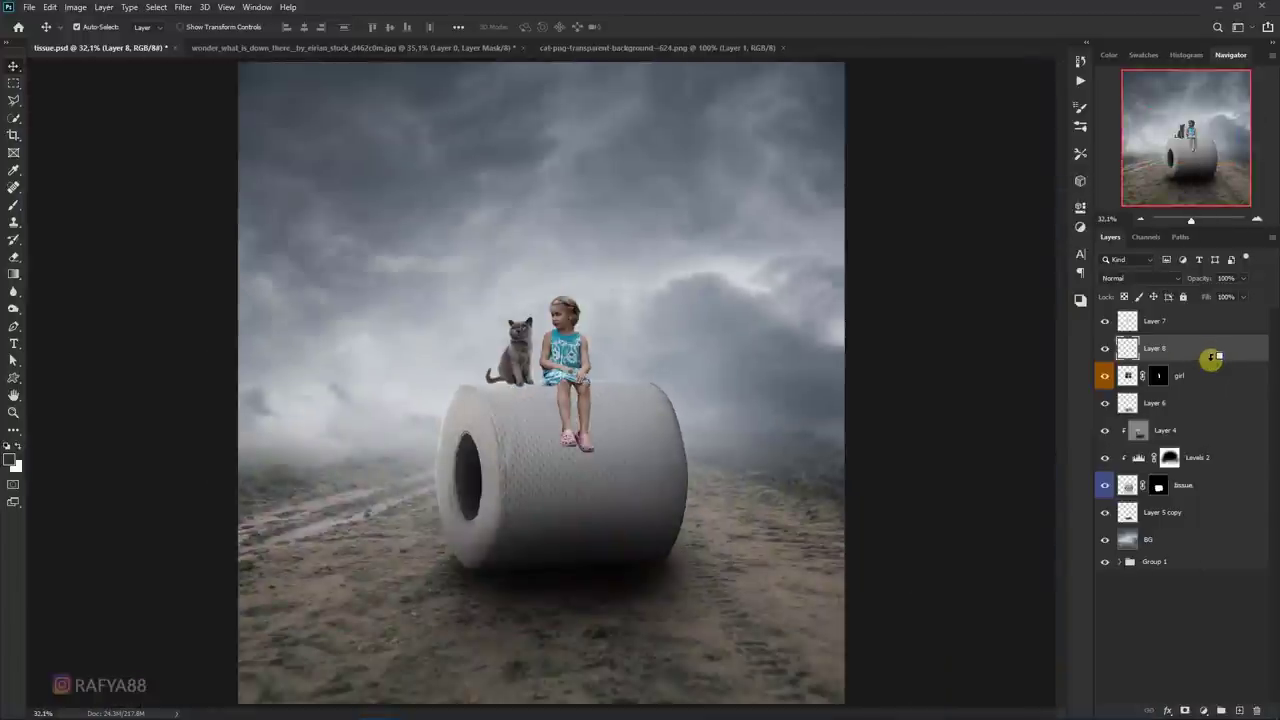
scroll(571, 443, "up", 2)
scroll(571, 443, "up", 2)
key("shift+F5")
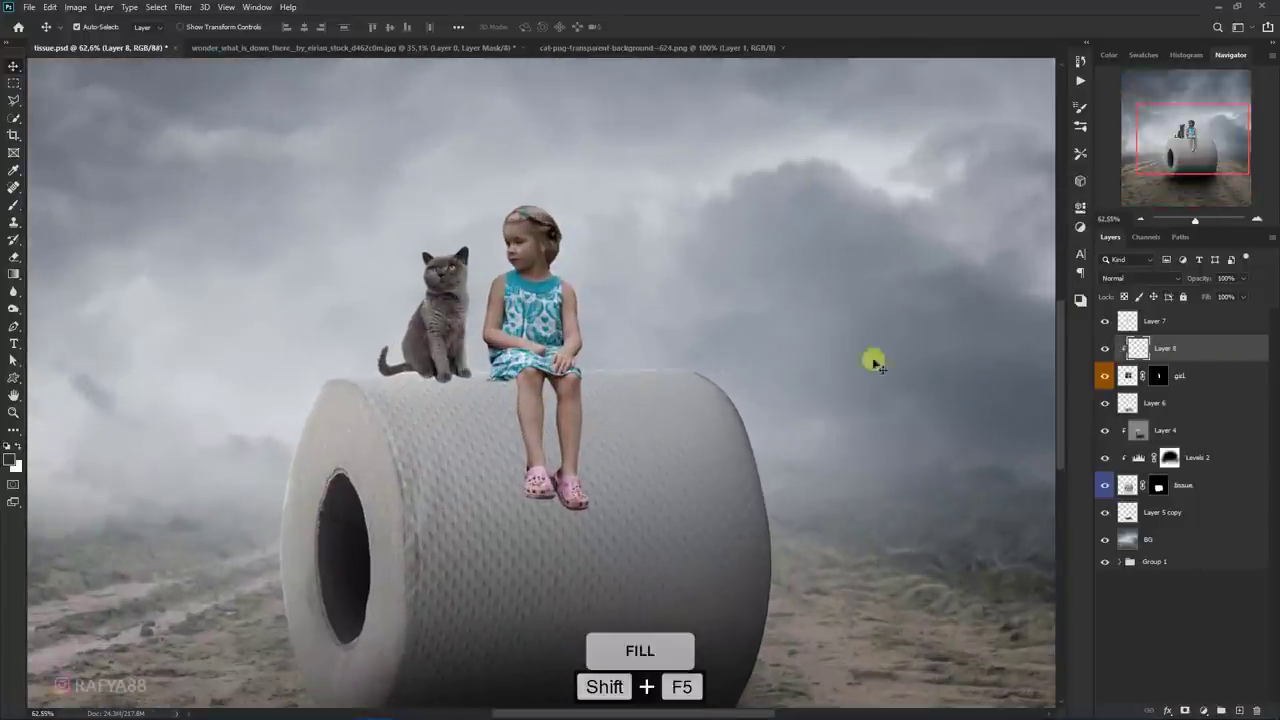
left_click(801, 251)
key("v")
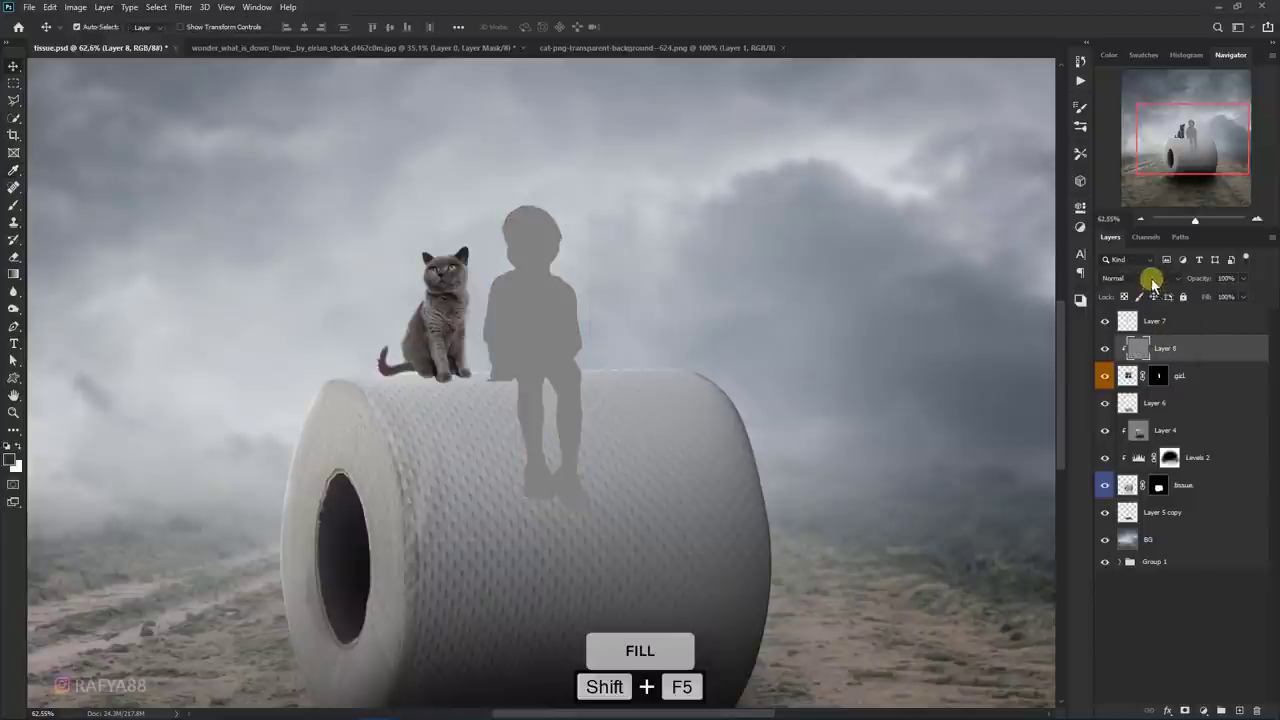
left_click(1153, 283)
left_click(1128, 443)
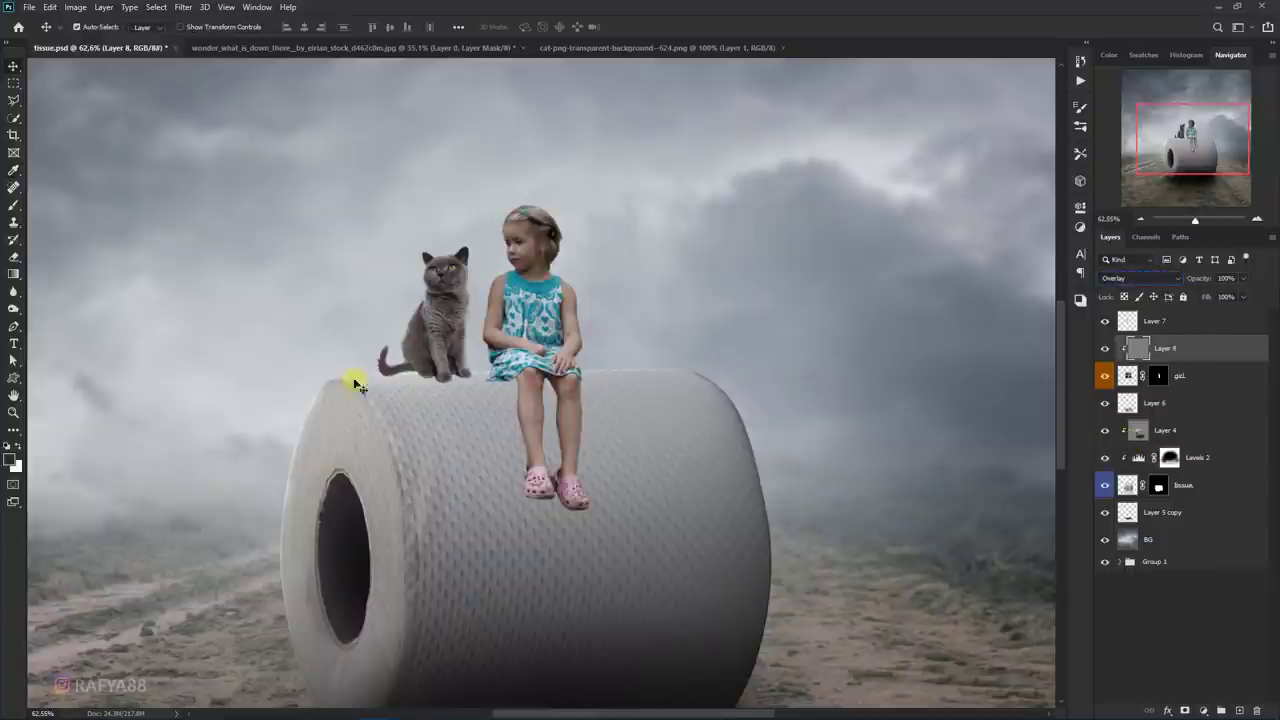
- Burn shadows onto the girl's lower legs, shoes, arm and hair on the gray layer
right_click(18, 312)
left_click(60, 318)
scroll(550, 457, "up", 1)
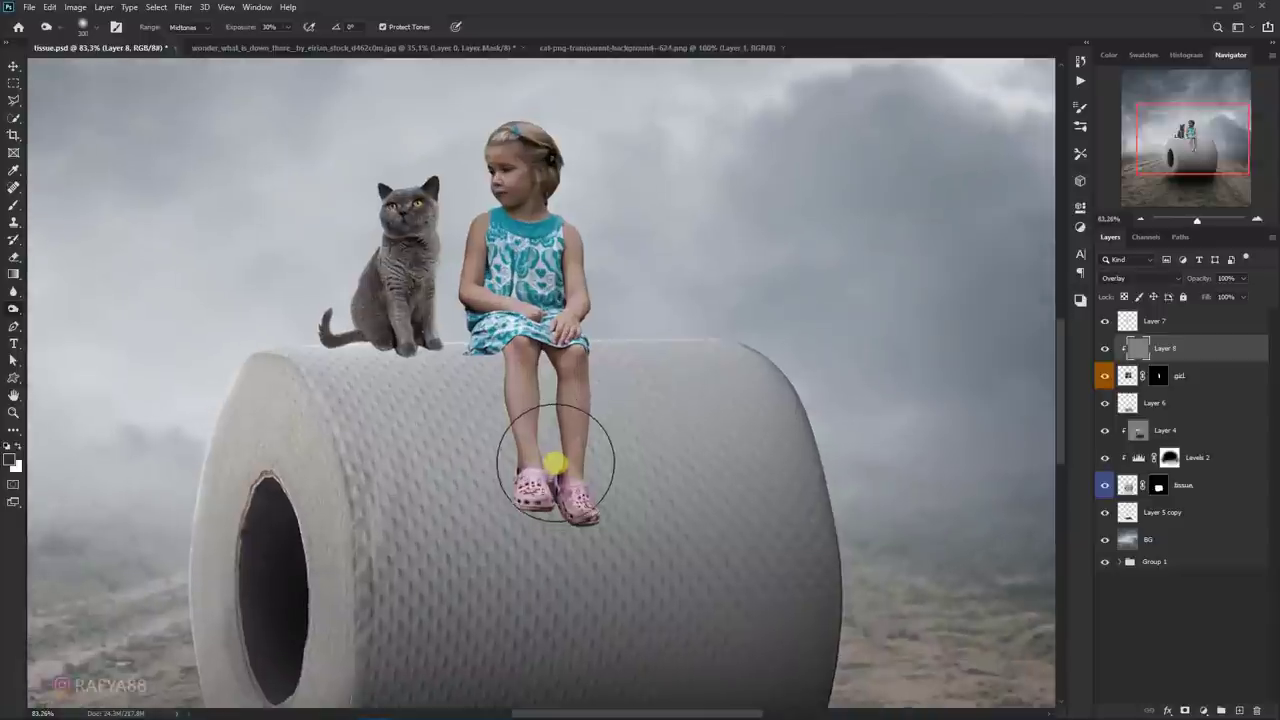
scroll(562, 455, "up", 1)
key("bracketright")
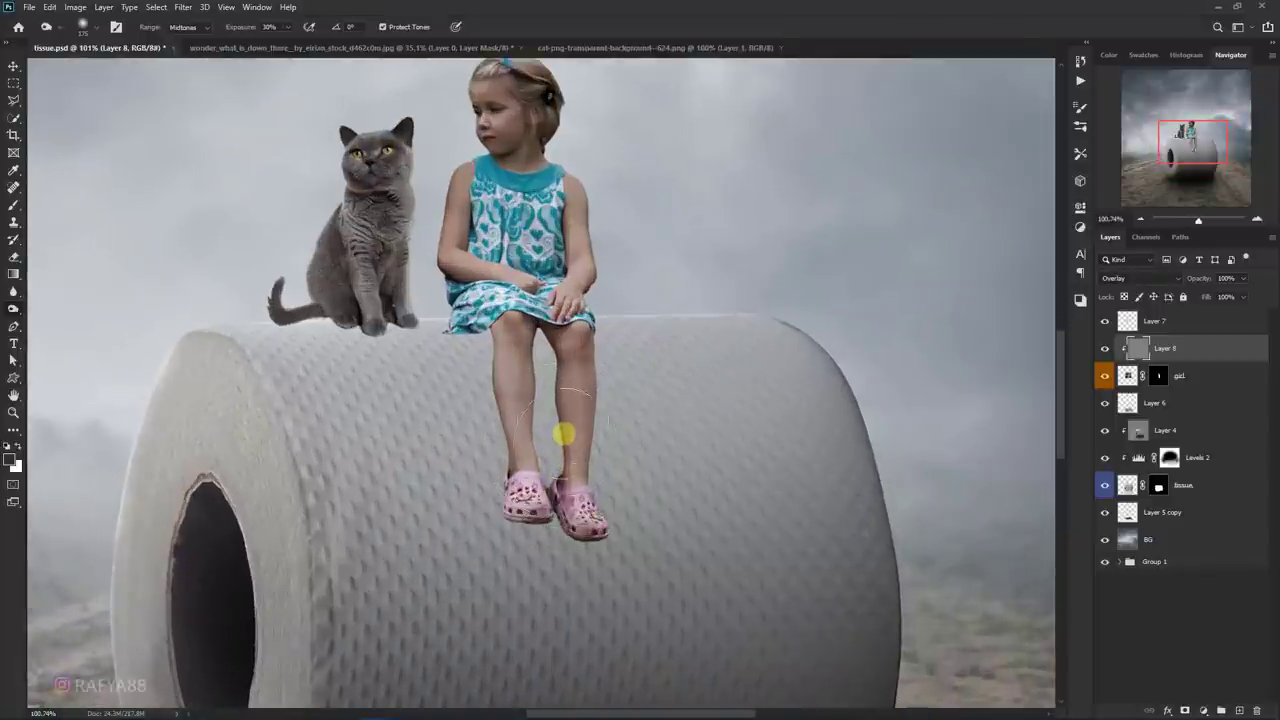
key("bracketleft")
key("bracketleft")
key("bracketleft")
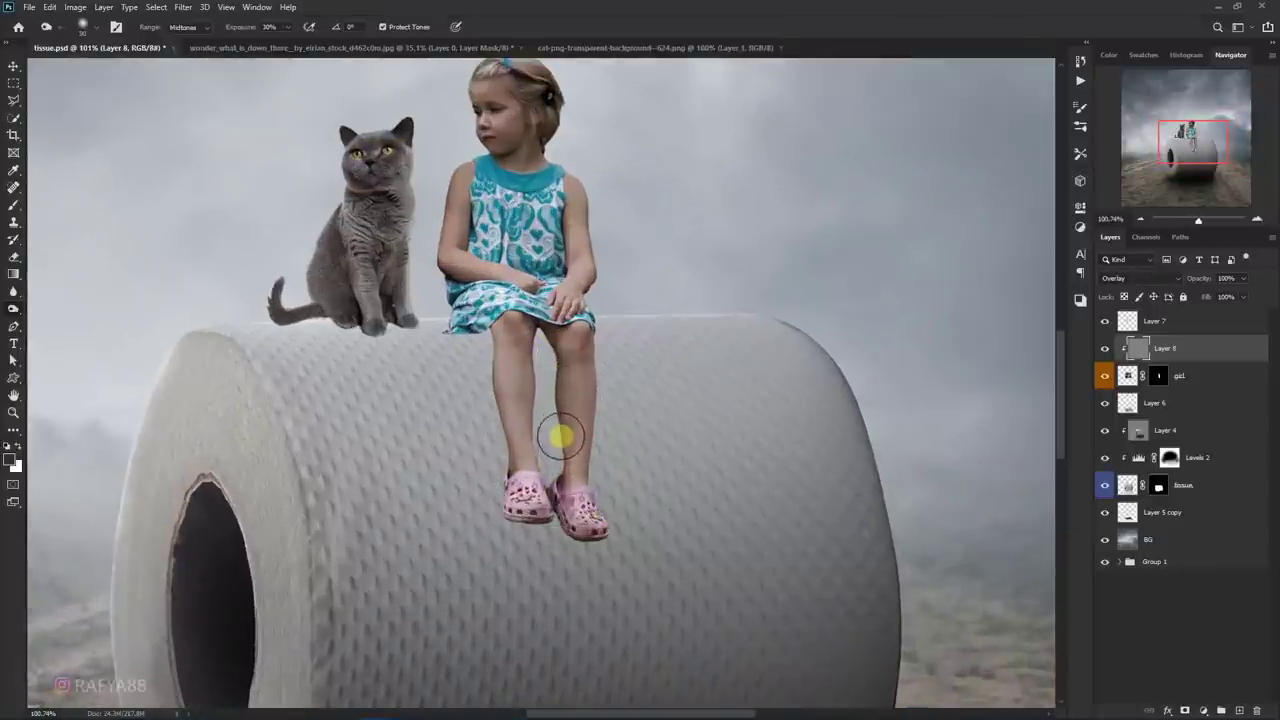
mouse_move(560, 437)
left_mouse_down()
mouse_move(553, 503)
mouse_move(612, 591)
left_mouse_up()
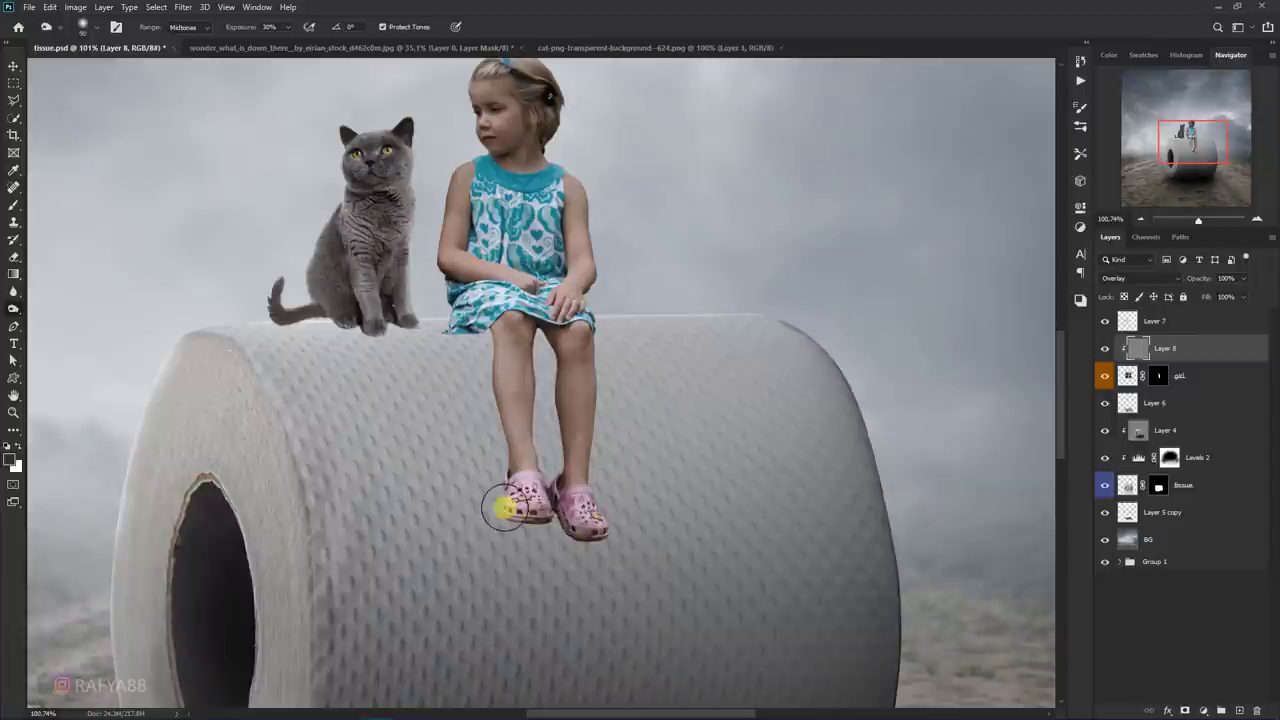
mouse_move(504, 508)
left_mouse_down()
mouse_move(528, 394)
mouse_move(534, 463)
mouse_move(546, 438)
left_mouse_up()
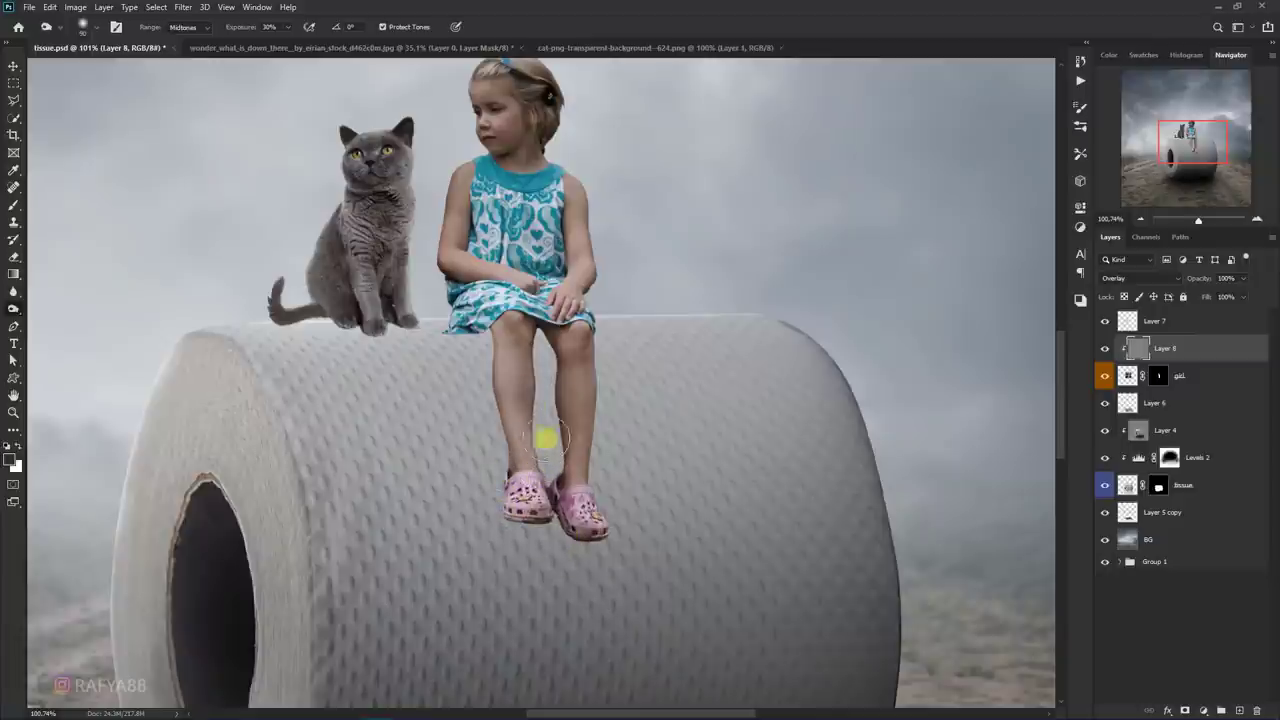
mouse_move(477, 378)
left_mouse_down()
mouse_move(482, 320)
mouse_move(491, 466)
mouse_move(598, 452)
left_mouse_up()
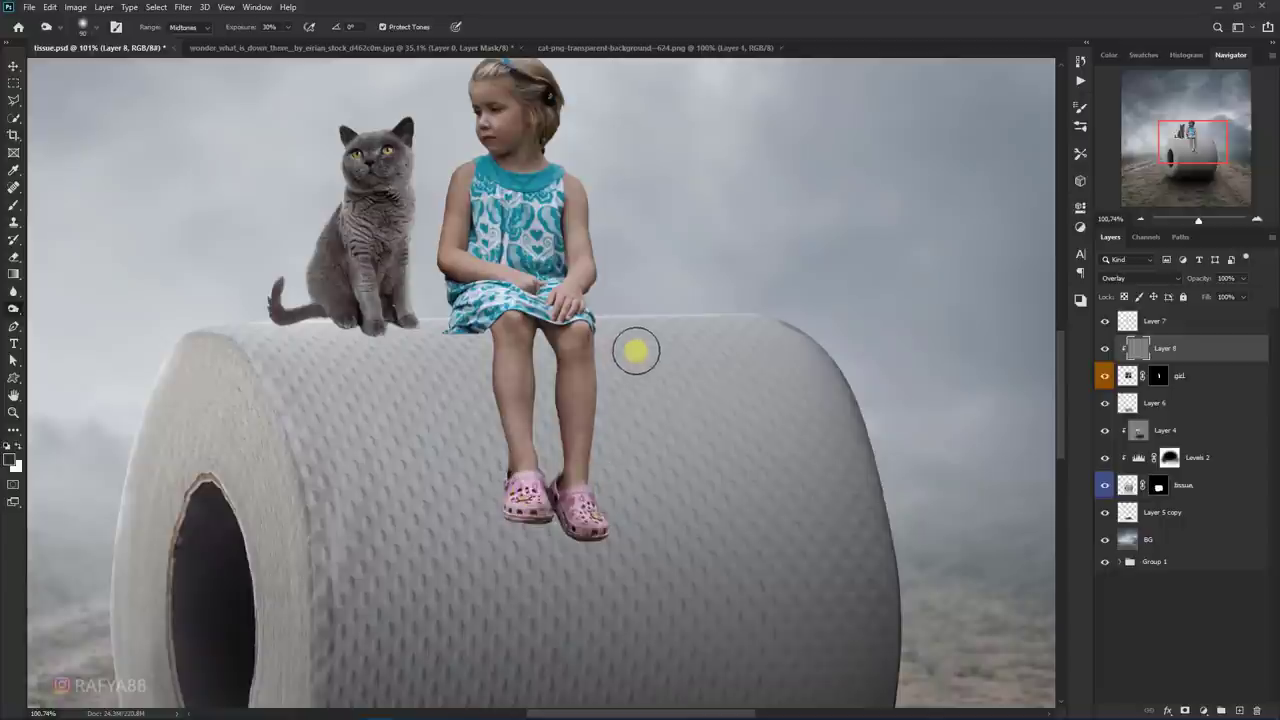
scroll(634, 349, "down", 1)
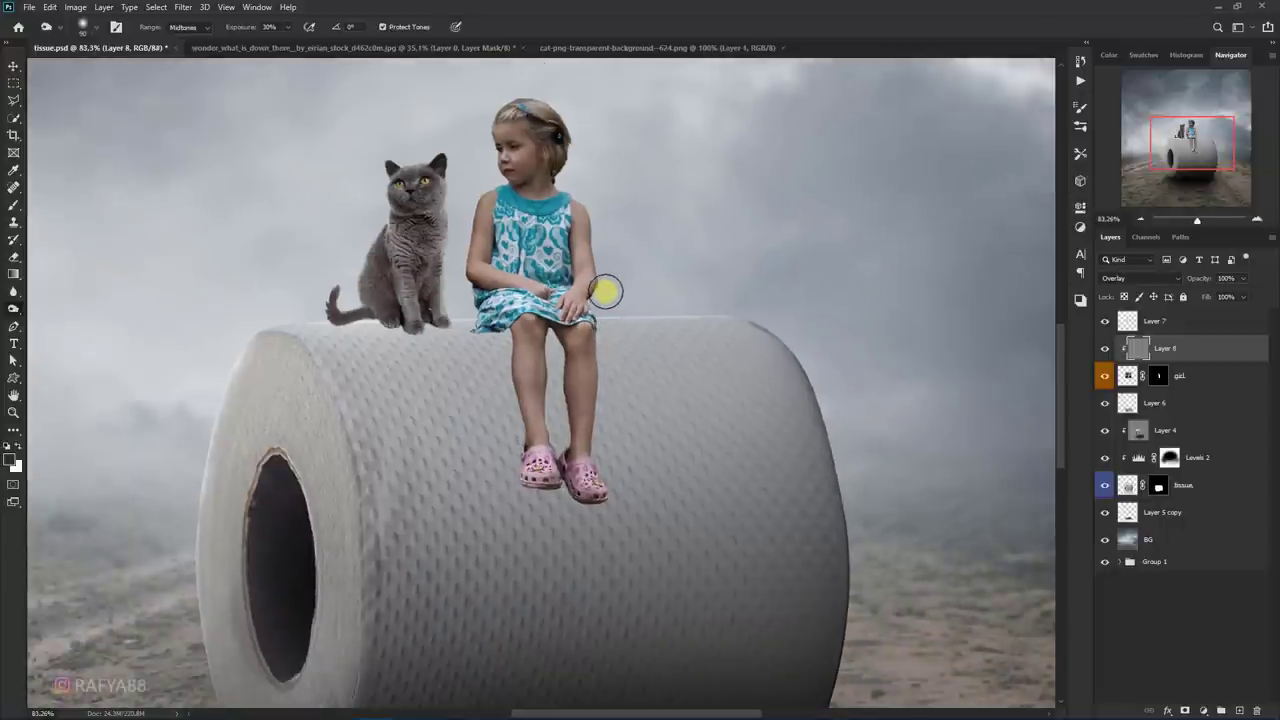
mouse_move(550, 272)
left_mouse_down()
mouse_move(579, 175)
mouse_move(512, 242)
mouse_move(486, 298)
left_mouse_up()
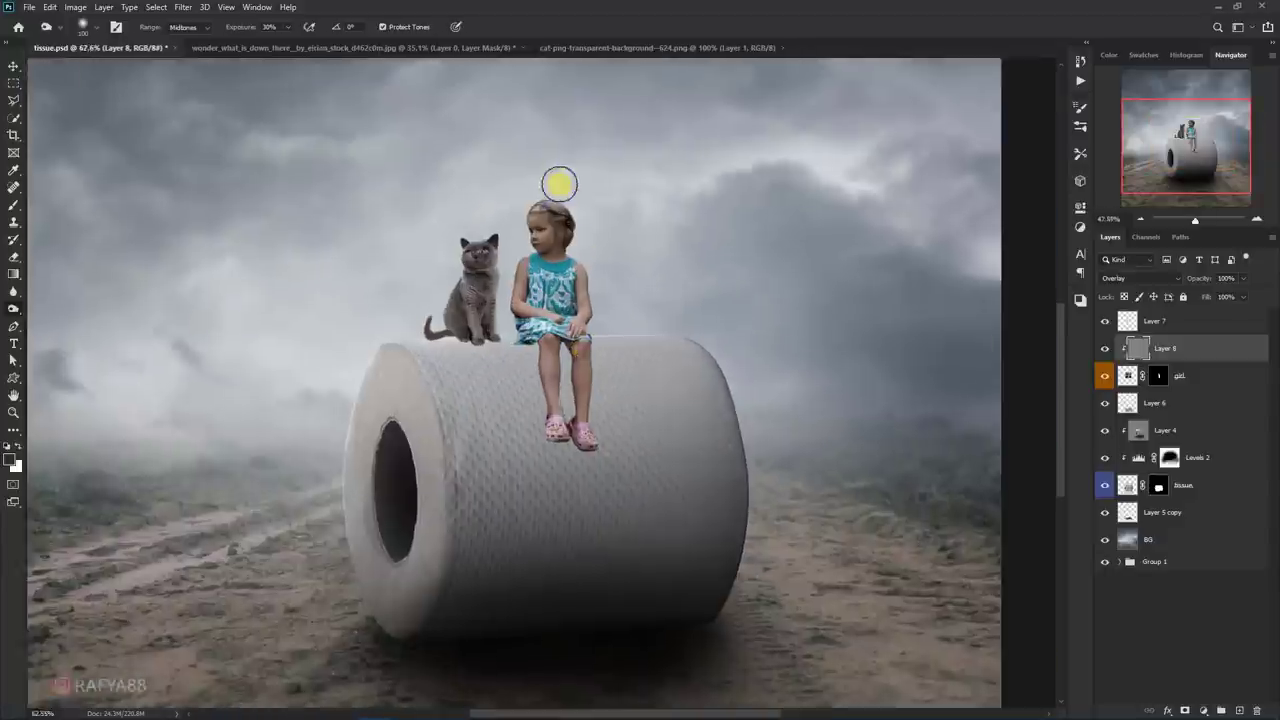
left_click_drag(493, 342, 596, 493)
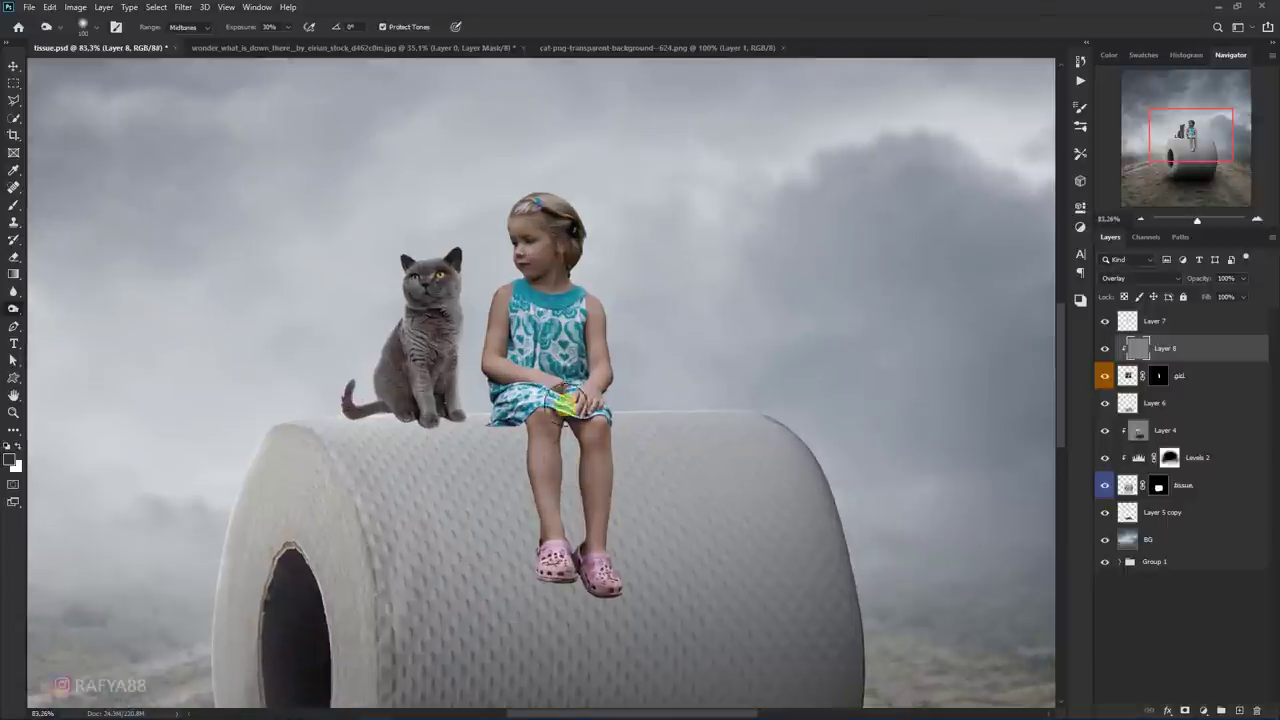
- Dodge highlights on the girl's face, hair and arm, adjusting the exposure strength
scroll(537, 300, "up", 1)
left_click_drag(14, 312, 60, 309)
scroll(507, 195, "up", 1)
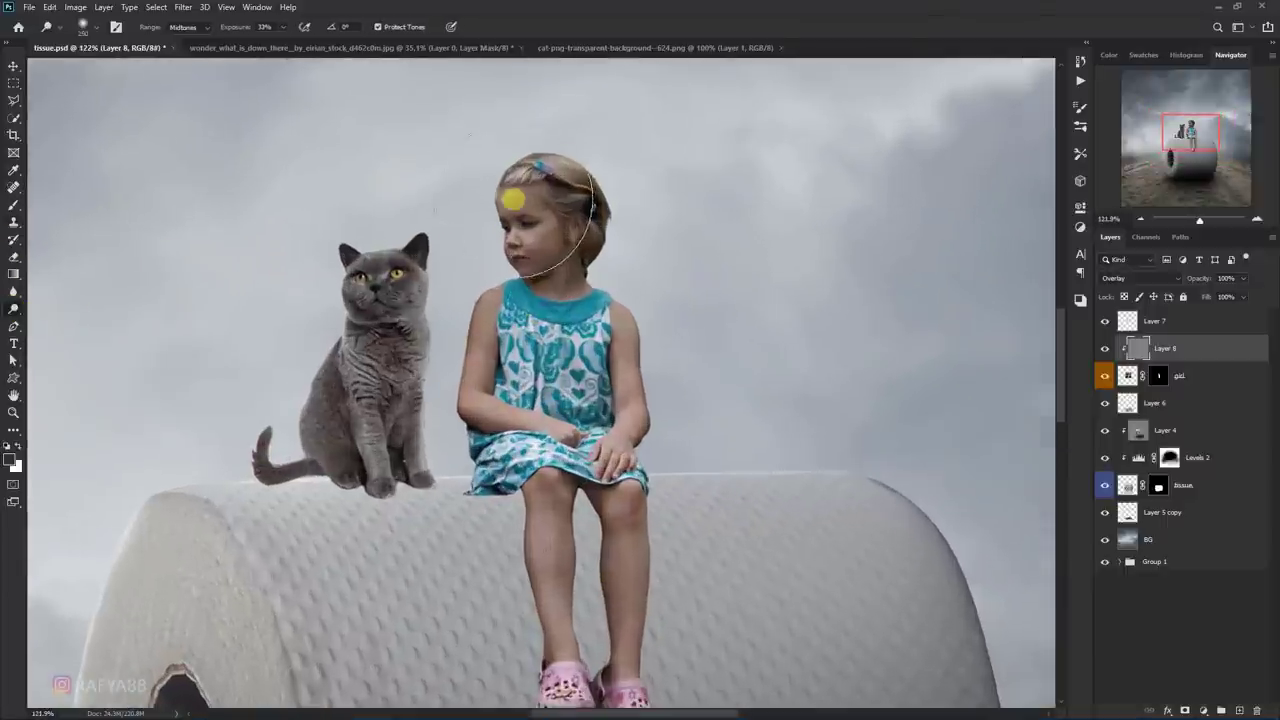
mouse_move(507, 195)
left_mouse_down()
mouse_move(479, 218)
mouse_move(528, 132)
mouse_move(464, 294)
mouse_move(499, 317)
left_mouse_up()
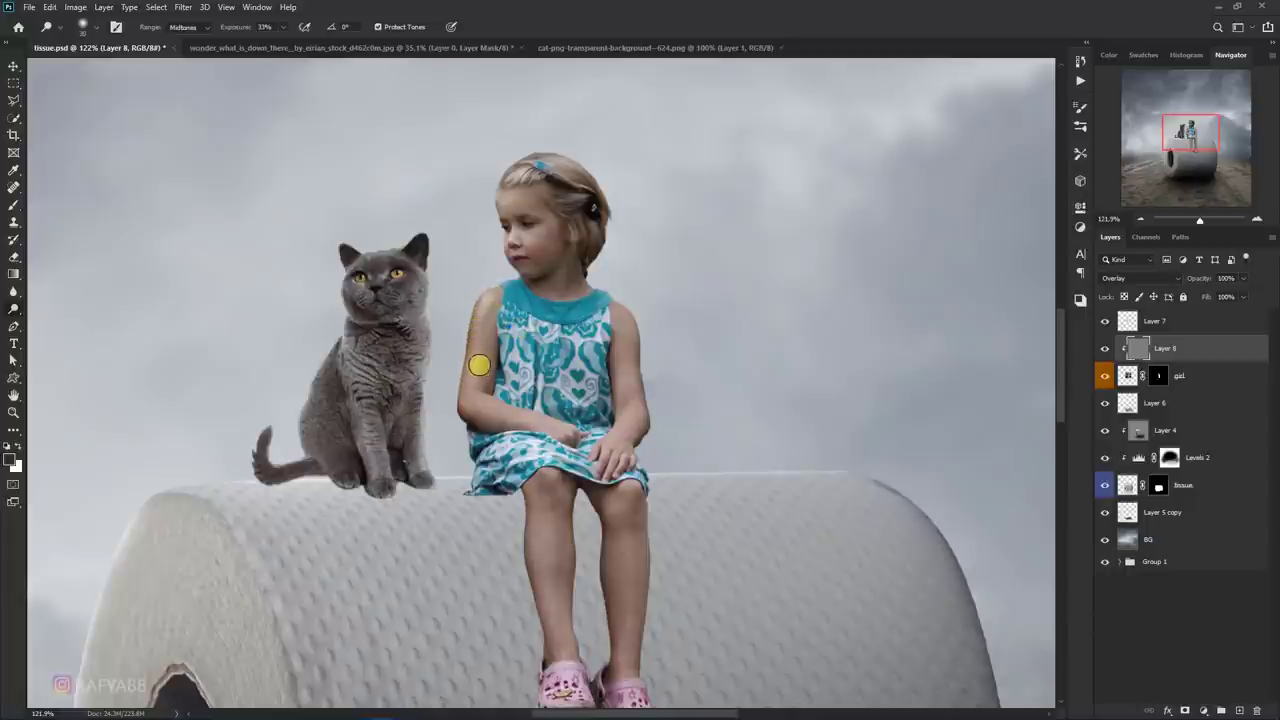
left_click(266, 27)
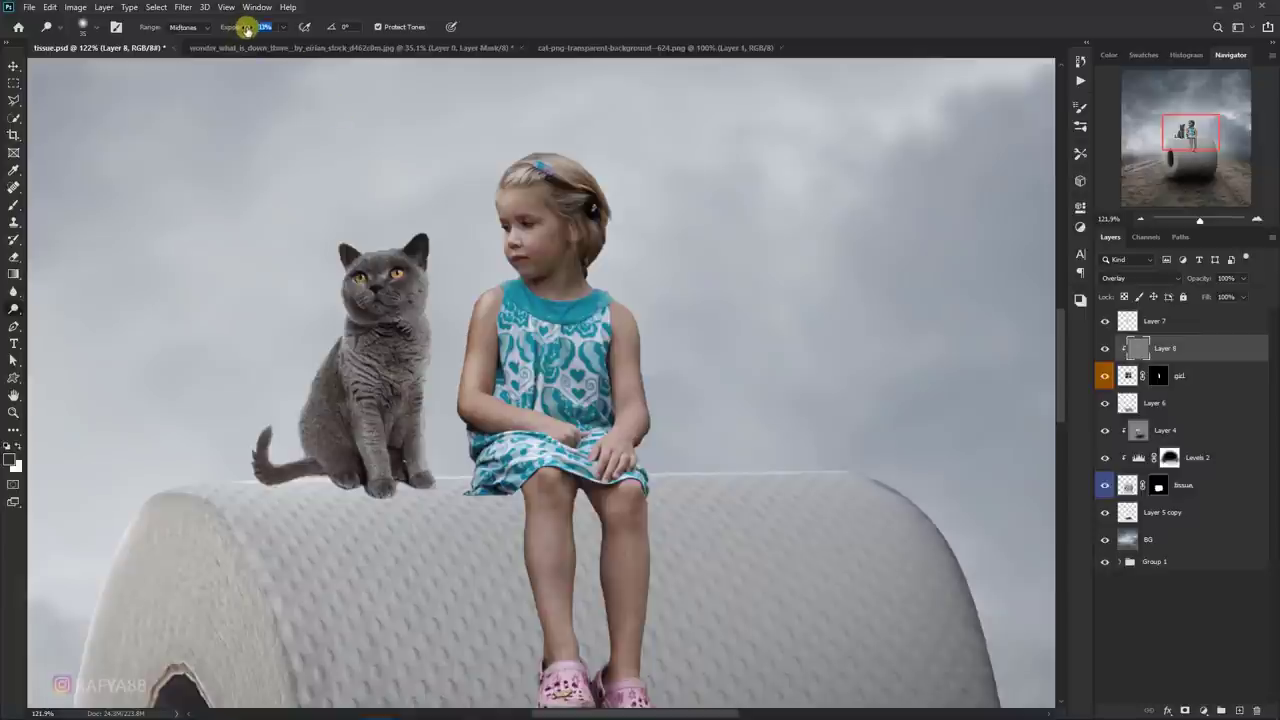
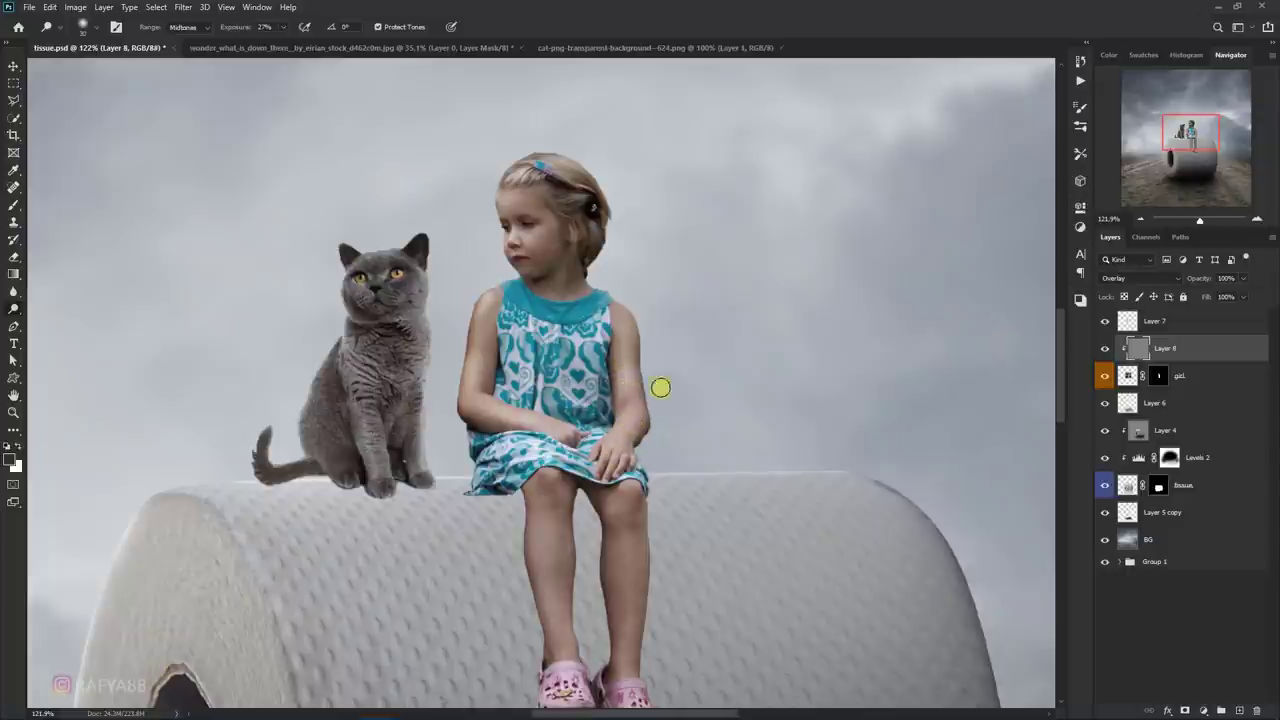
- Dodge the girl's right shin on Layer 8 with Midtones at 27% exposure
scroll(660, 387, "down", 2)
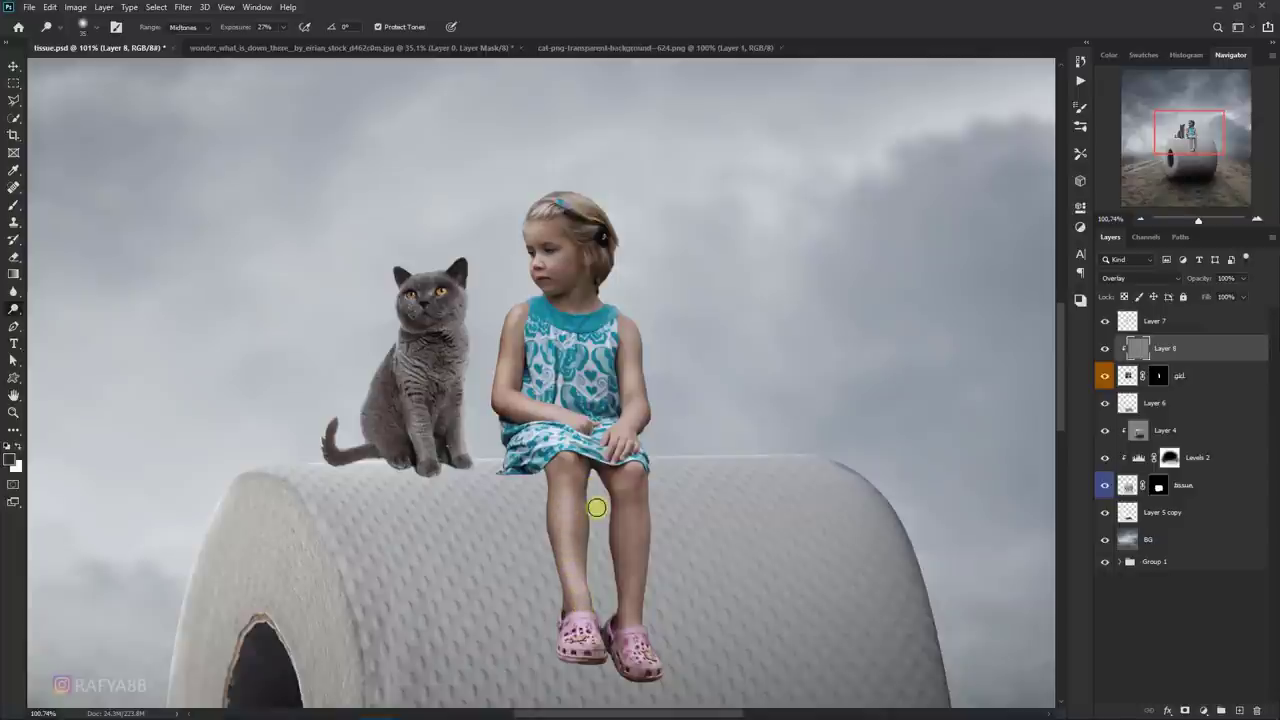
mouse_move(636, 534)
left_mouse_down()
mouse_move(637, 614)
mouse_move(622, 596)
left_mouse_up()
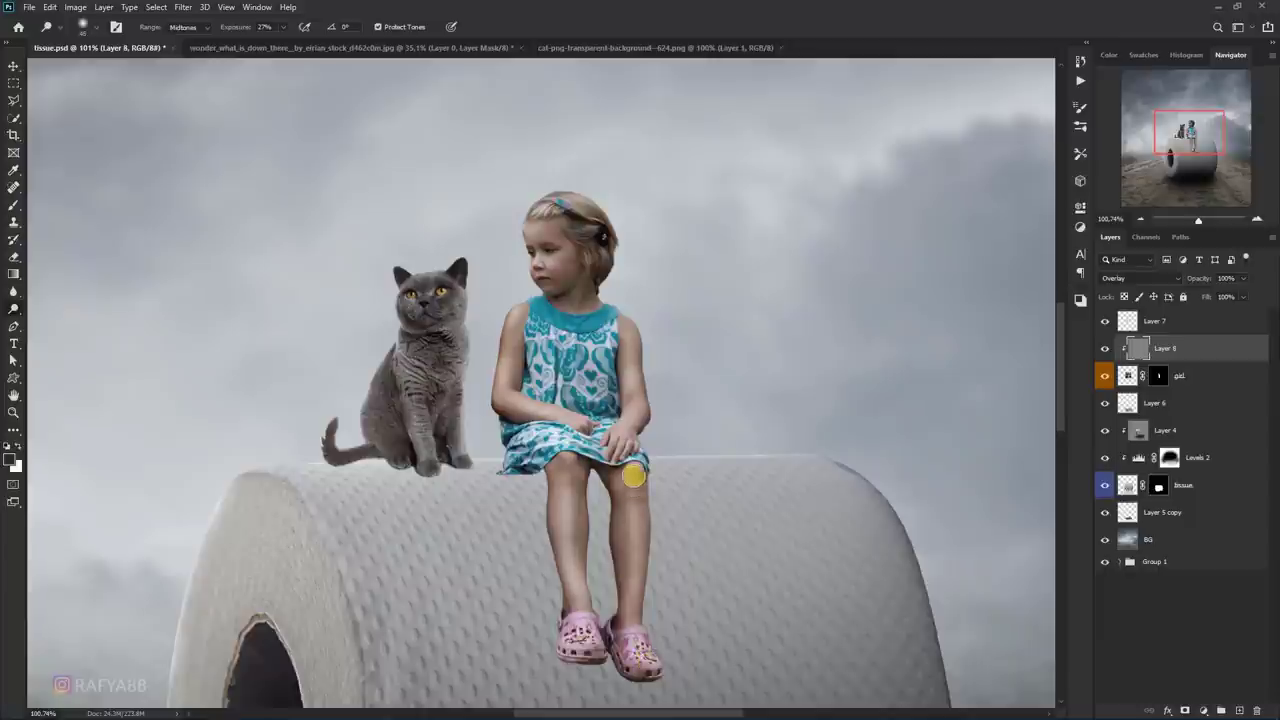
left_click_drag(634, 477, 614, 534)
key("ctrl+0")
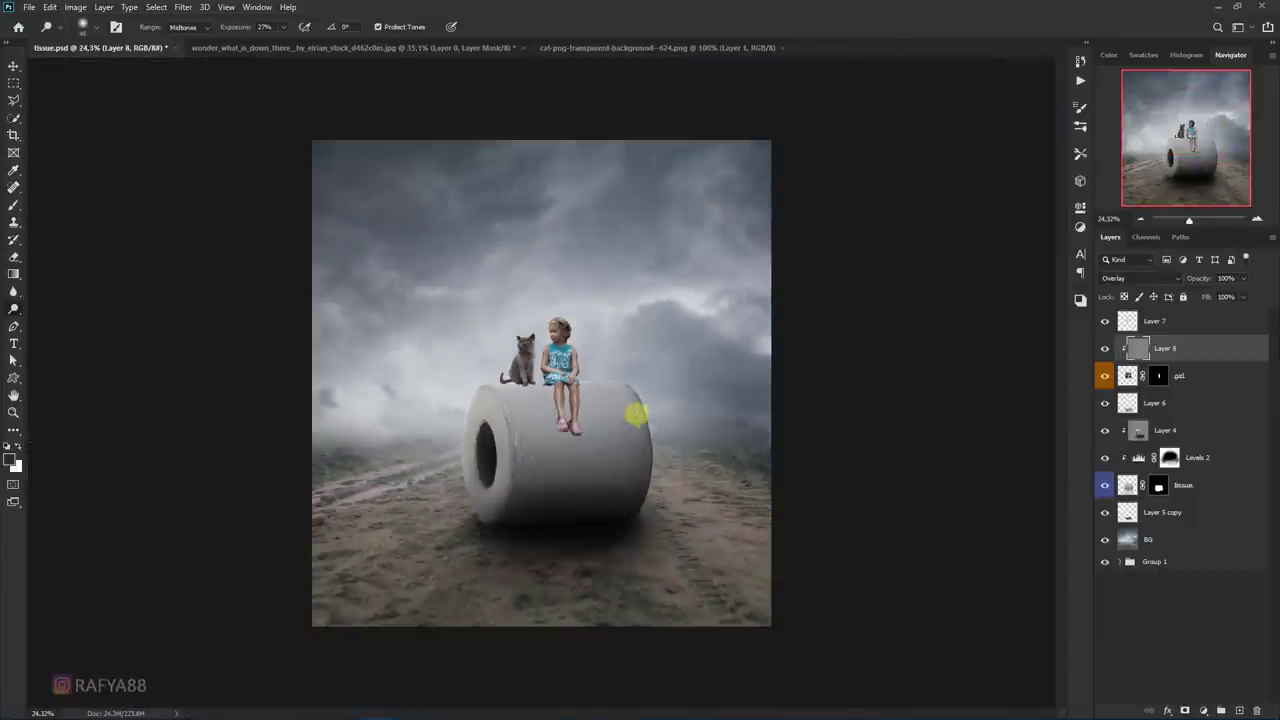
scroll(578, 404, "up", 5)
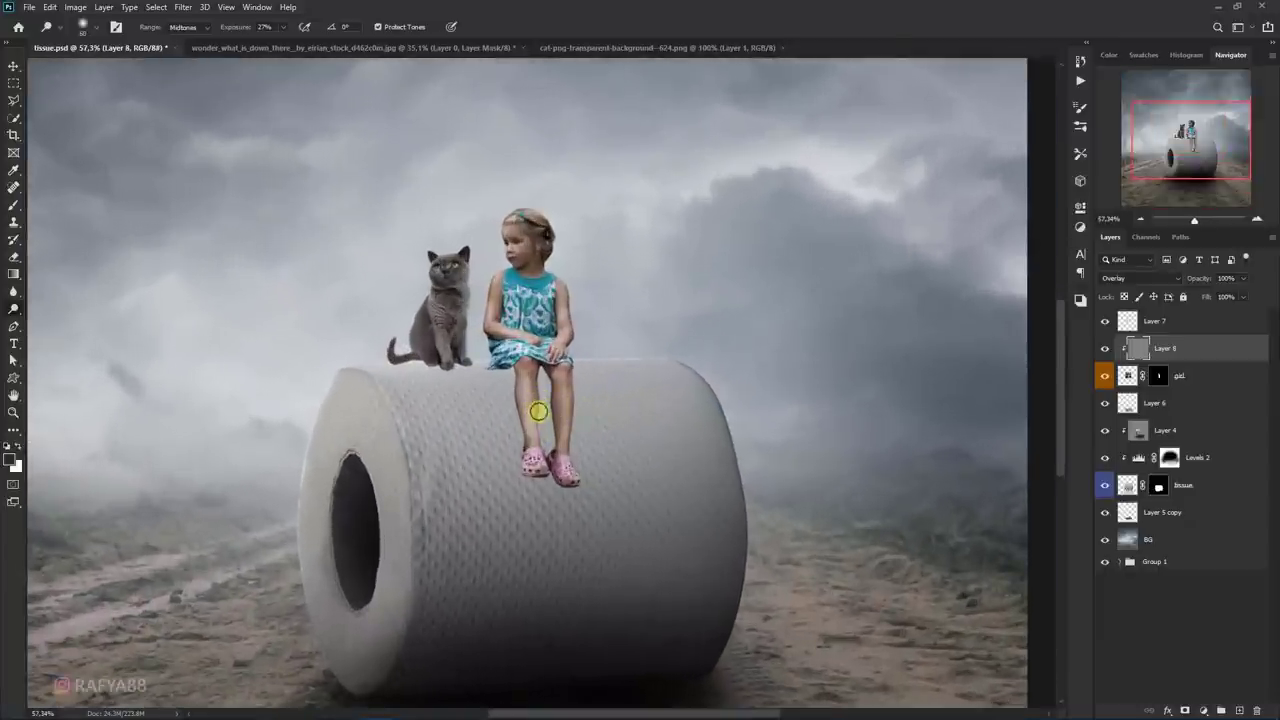
left_click_drag(534, 411, 534, 388)
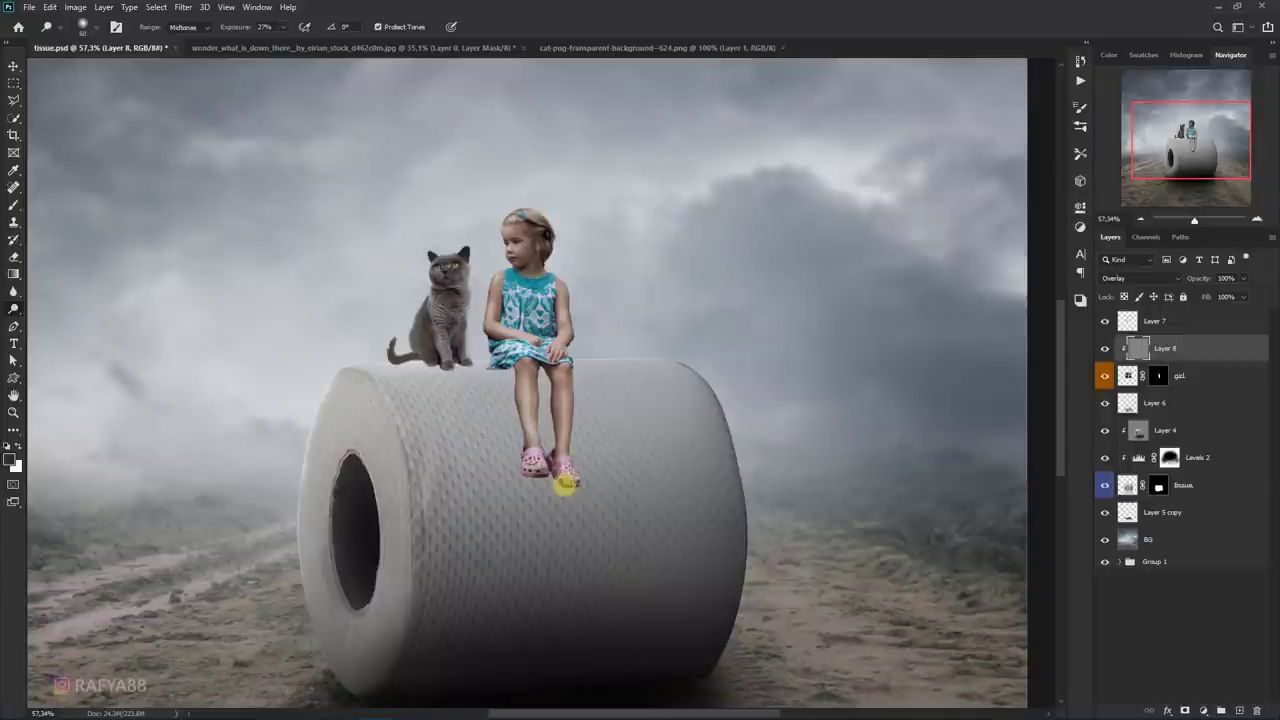
- Dodge the girl from her head down to her arm
mouse_move(546, 490)
left_mouse_down()
mouse_move(603, 423)
mouse_move(556, 400)
left_mouse_up()
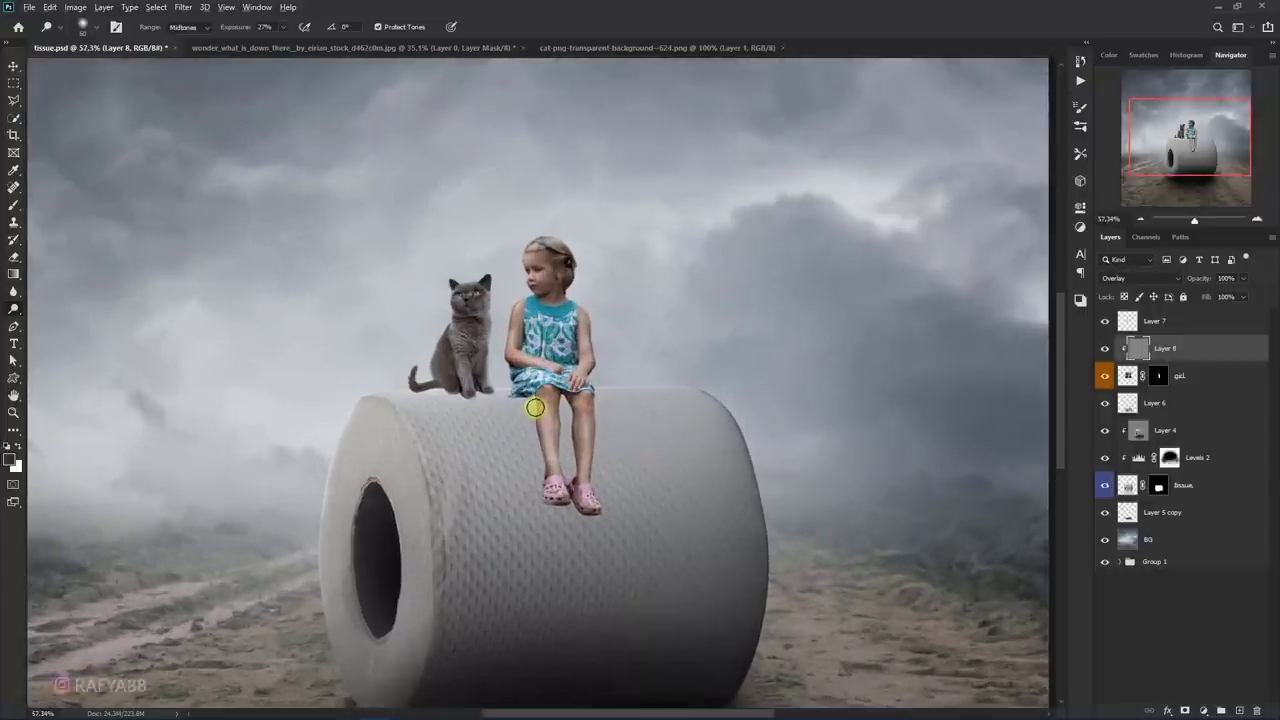
scroll(582, 384, "down", 3)
scroll(563, 291, "up", 3)
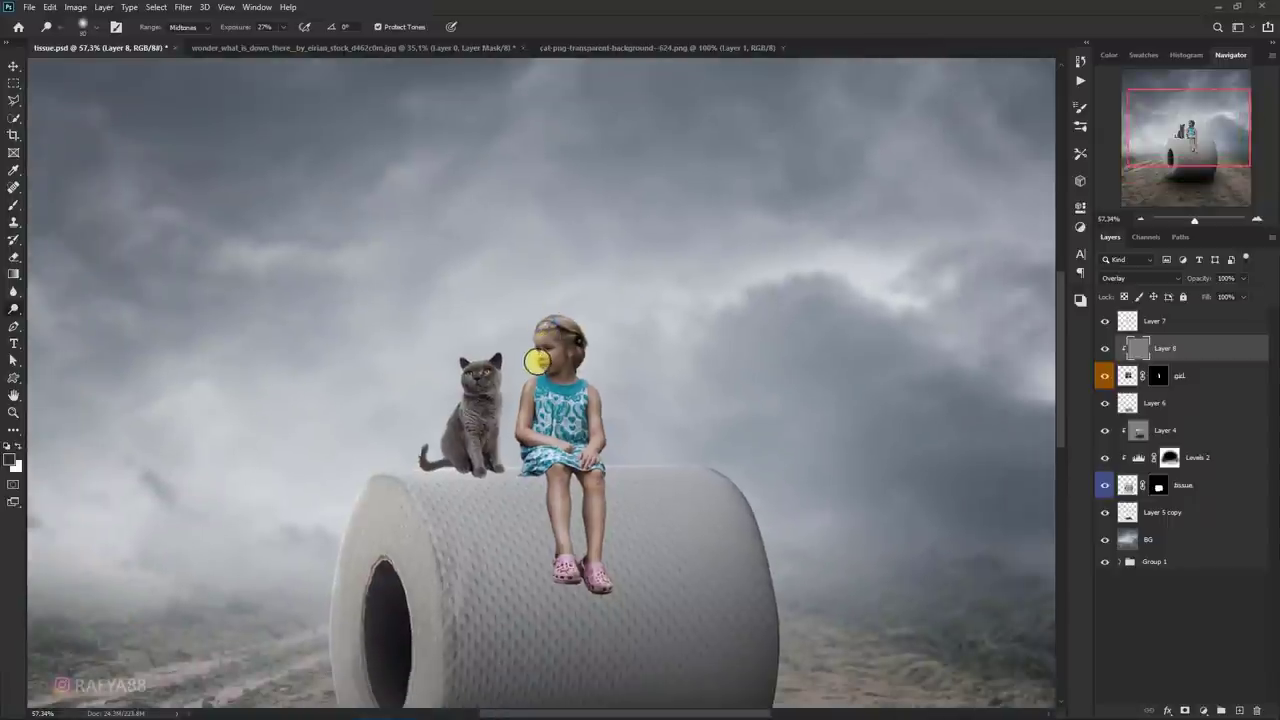
left_click_drag(530, 355, 510, 453)
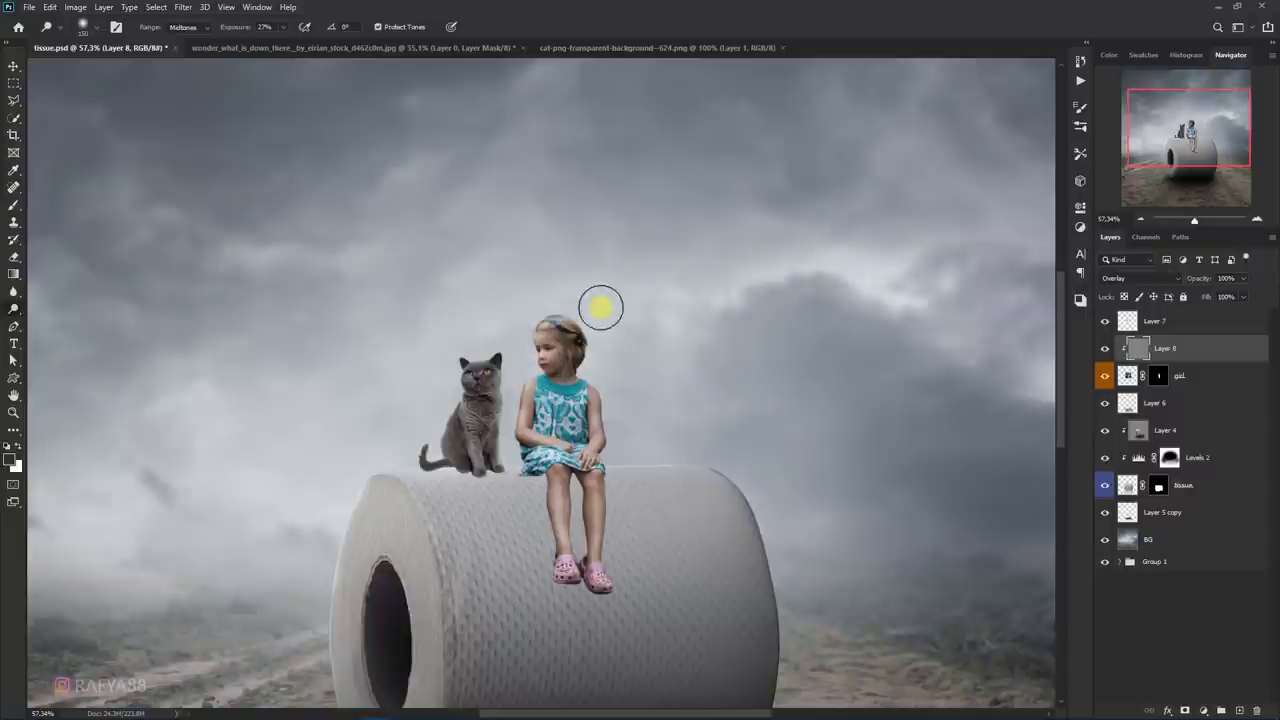
scroll(604, 298, "down", 4)
scroll(607, 295, "up", 2)
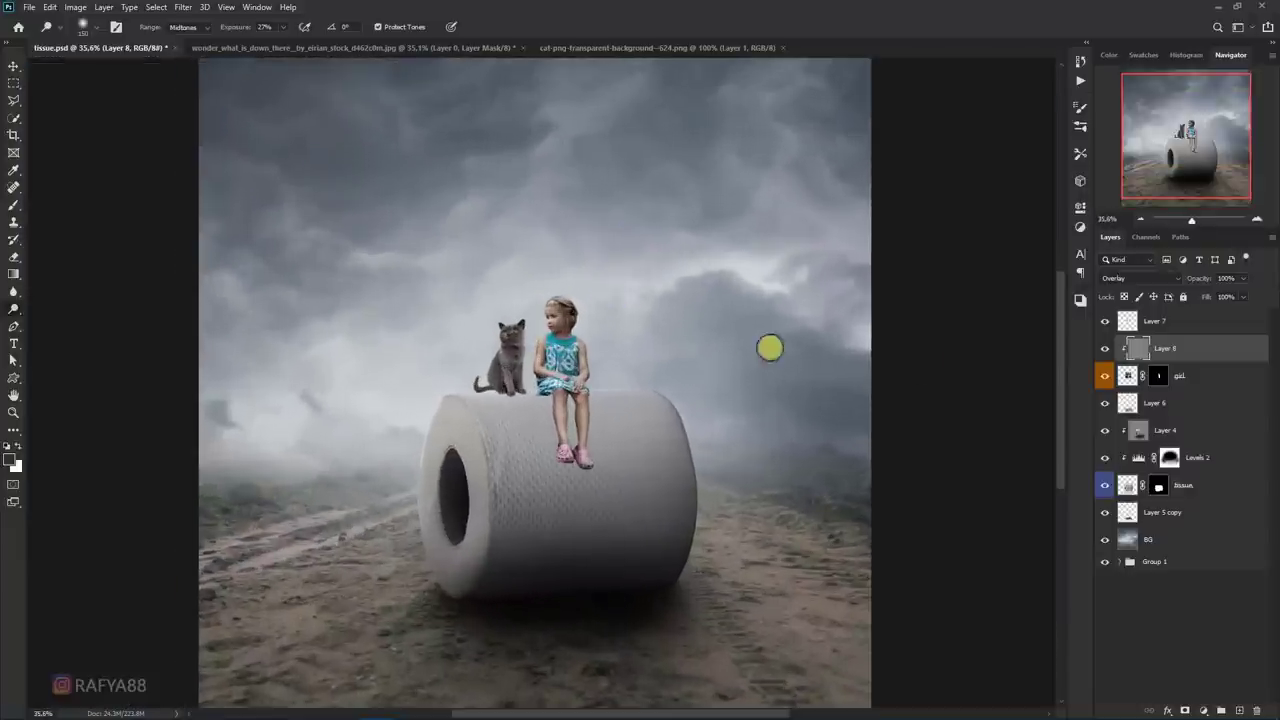
- Add a clipped Levels adjustment with Output Levels 0 to 245
left_click(1203, 703)
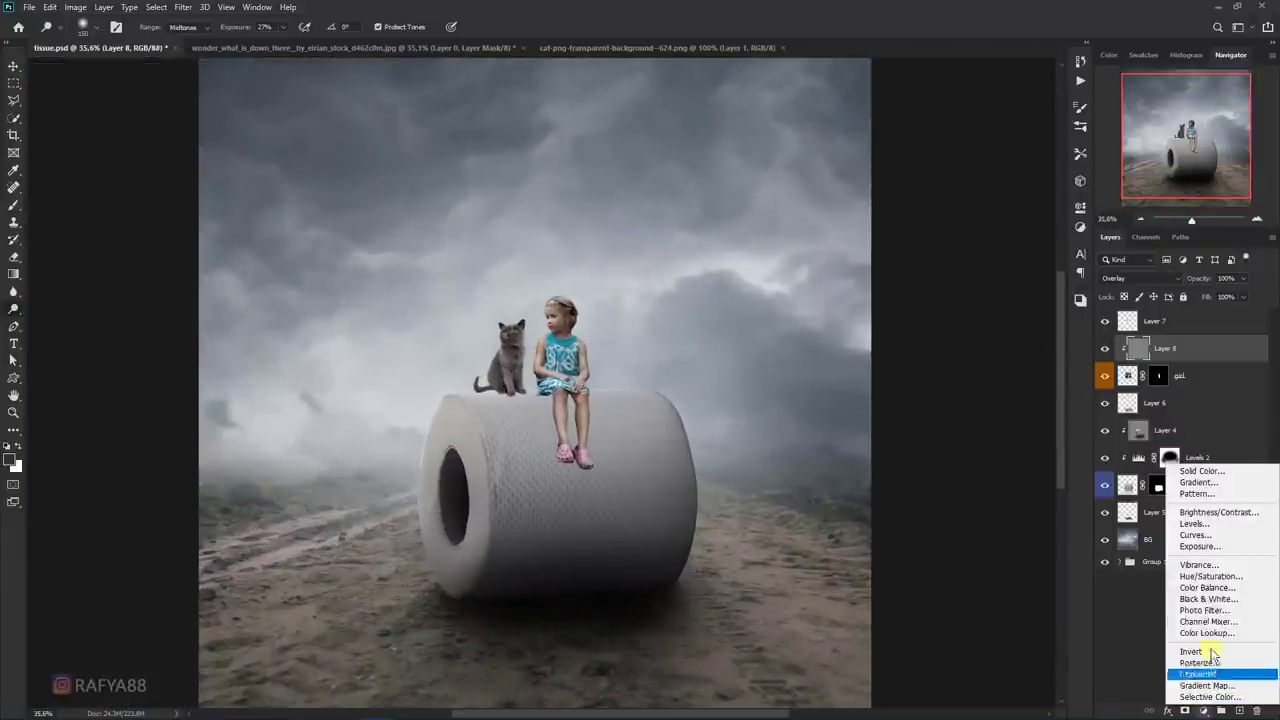
left_click(1245, 528)
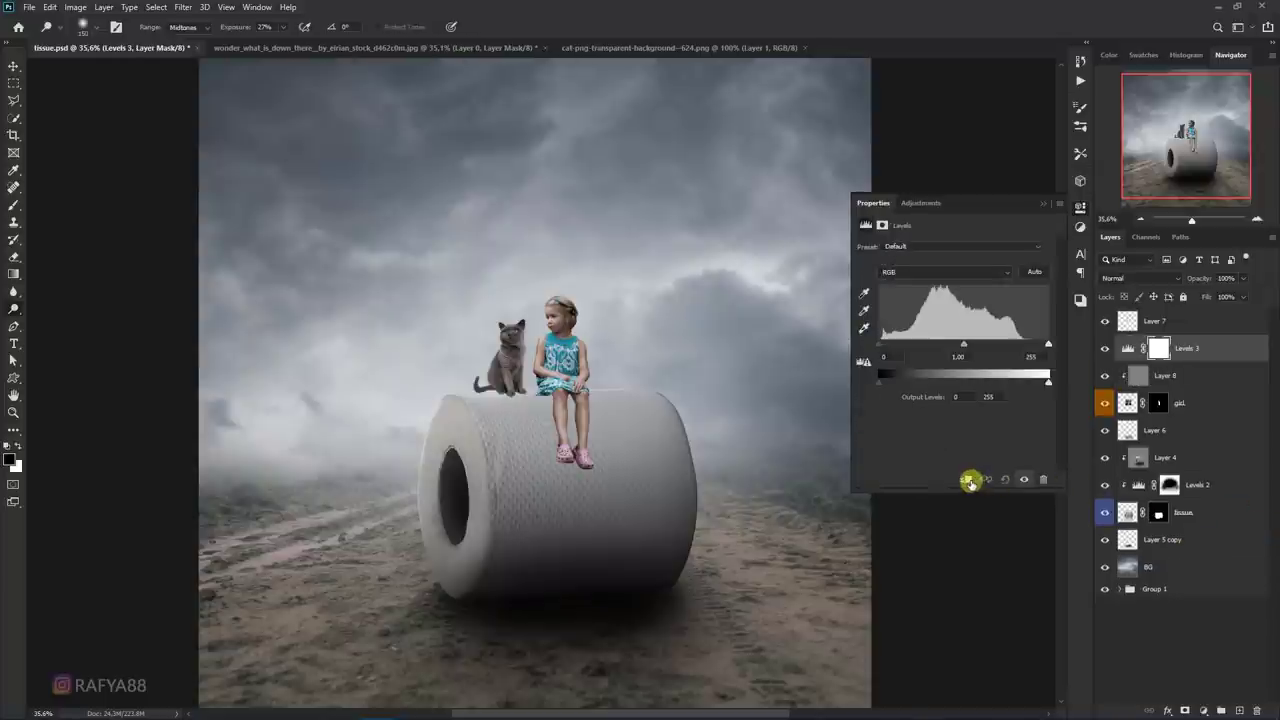
left_click(967, 480)
left_click_drag(1047, 383, 1039, 385)
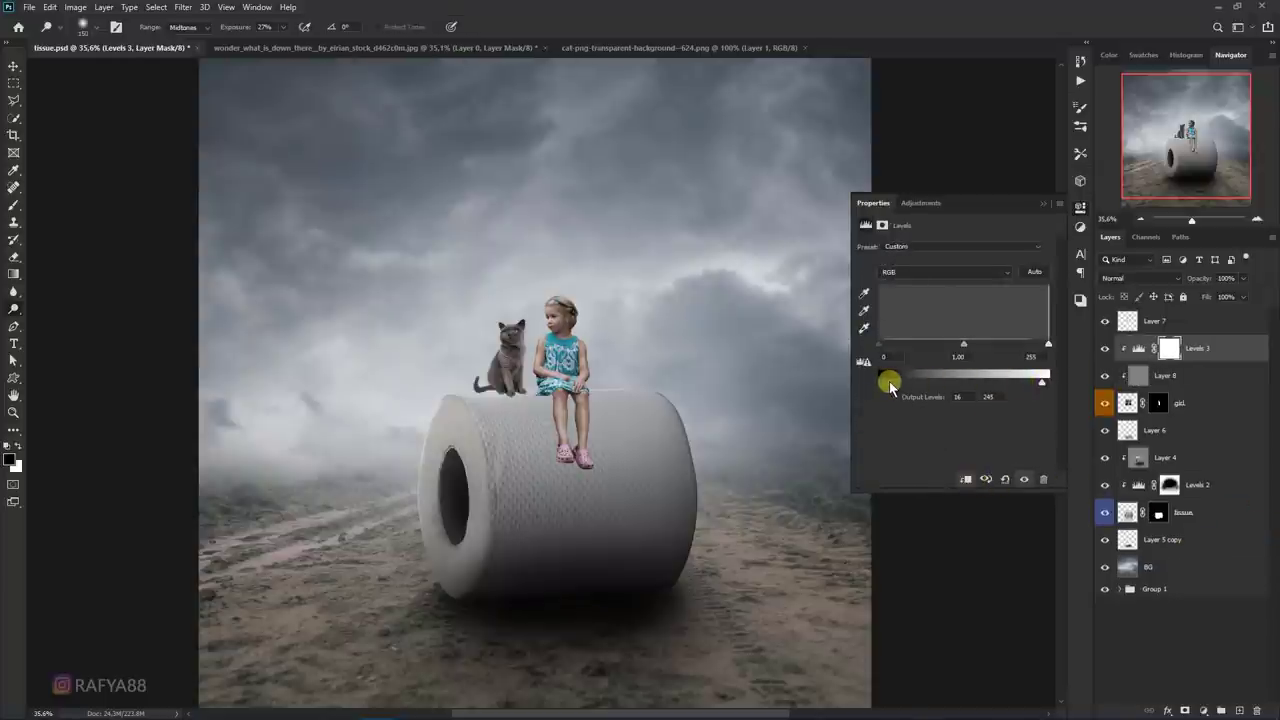
left_click_drag(885, 385, 865, 385)
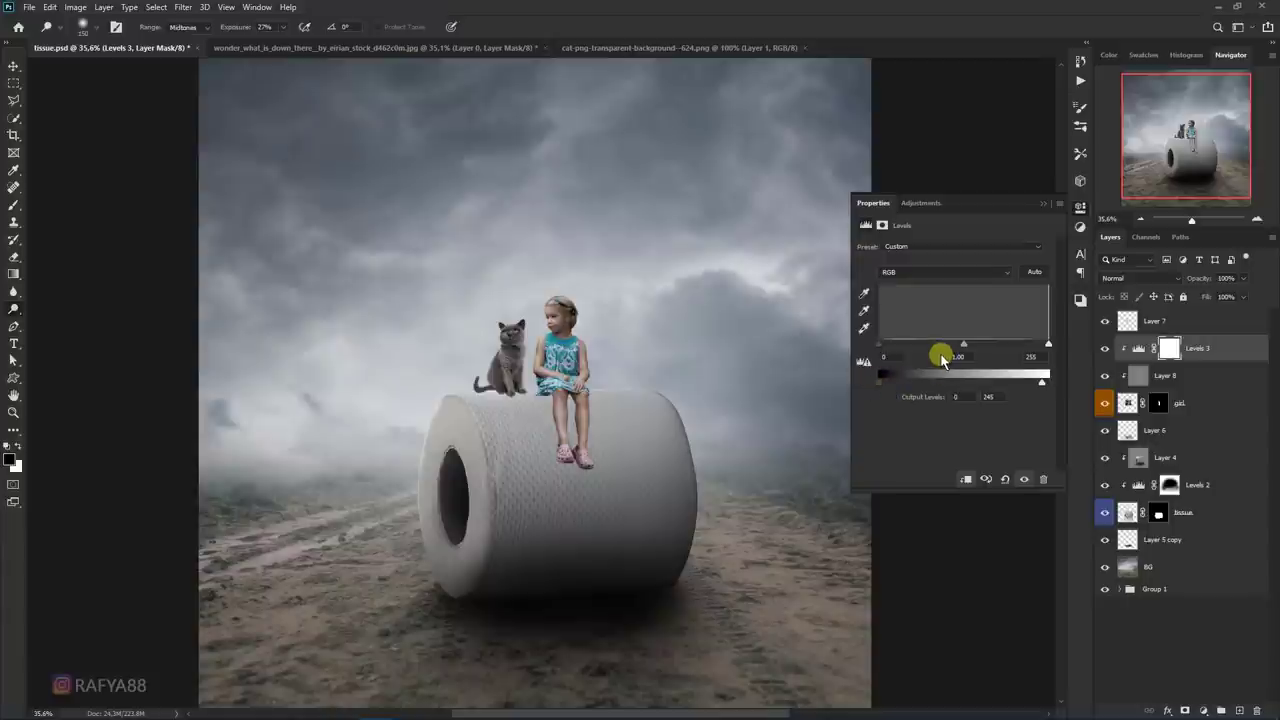
left_click(1047, 206)
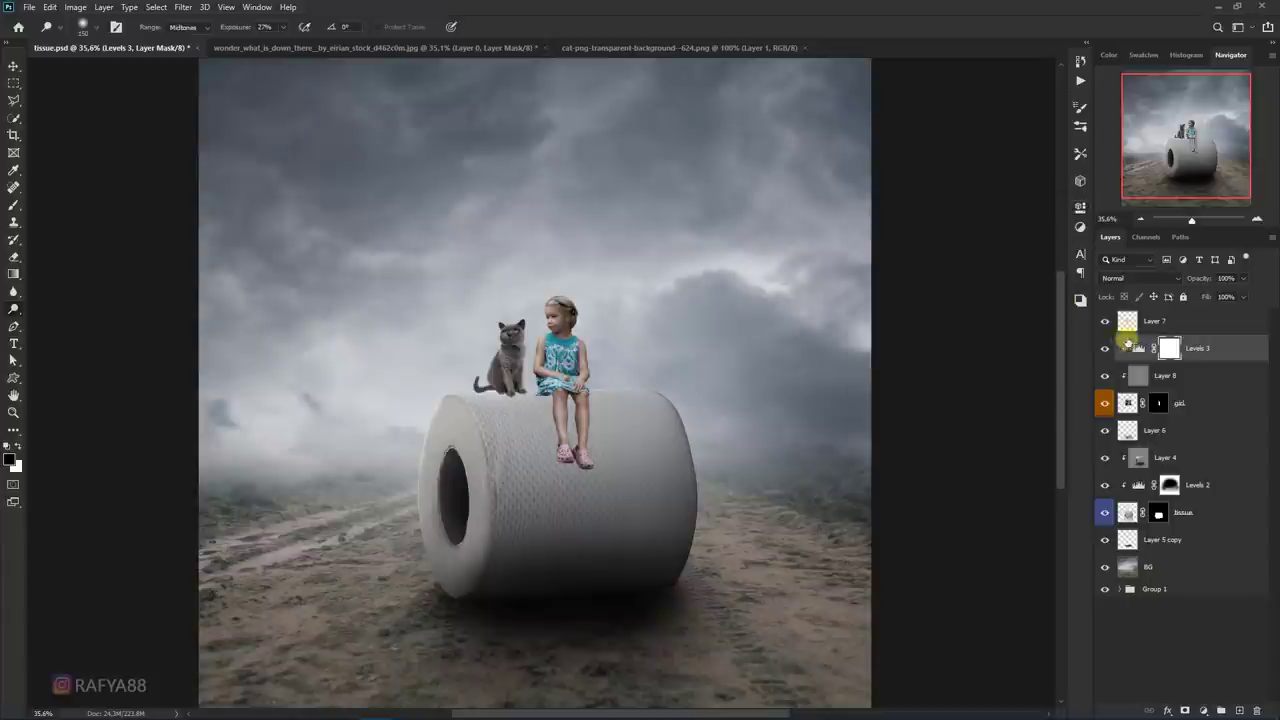
- Add a clipped Hue/Saturation adjustment with Saturation at -48
left_click(1205, 707)
left_click(1226, 592)
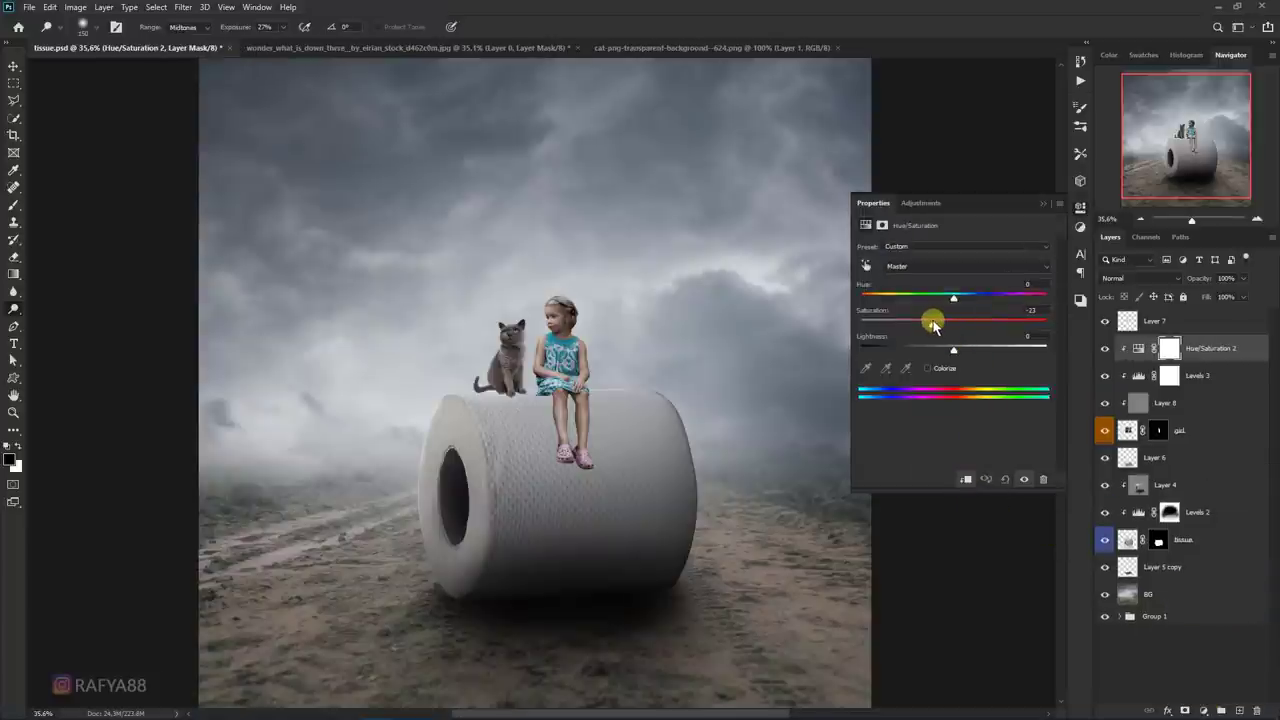
left_click_drag(932, 325, 909, 323)
left_click(1040, 207)
- On Layer 8, dodge the toilet roll's top and the girl's legs
left_click(1152, 403)
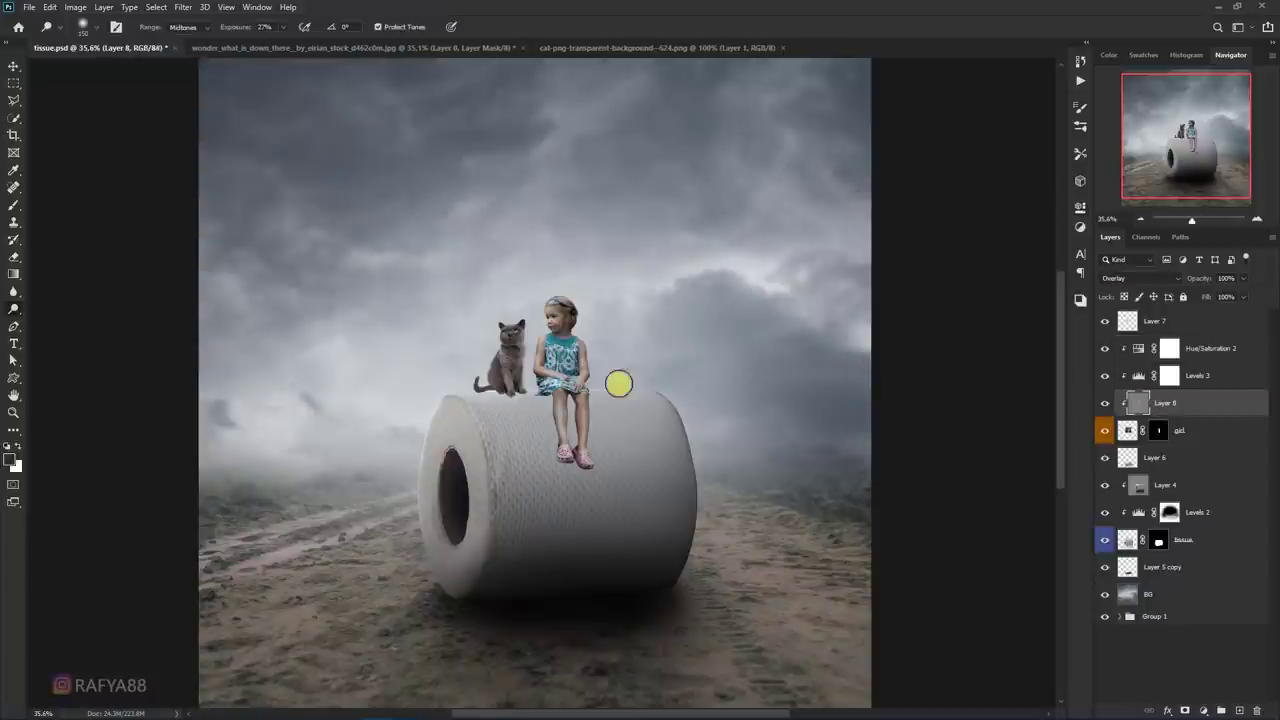
scroll(615, 380, "up", 2)
left_click(13, 310)
left_click(62, 311)
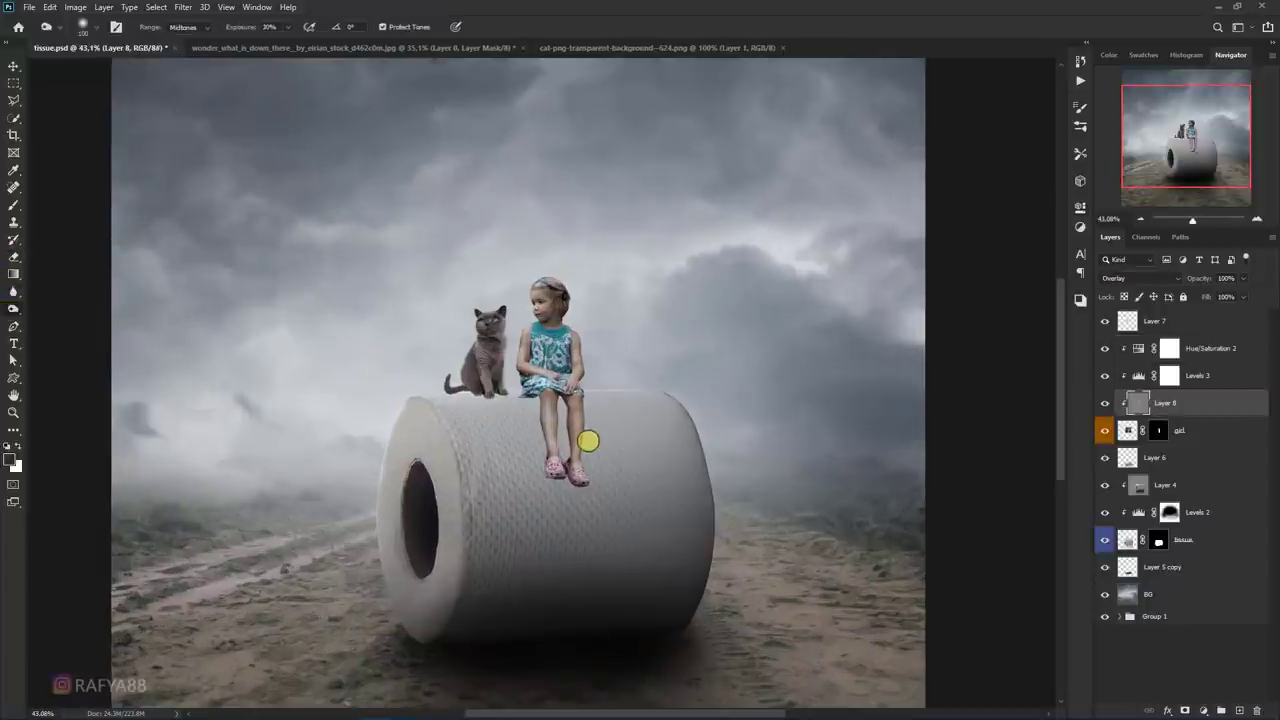
left_click_drag(565, 463, 493, 436)
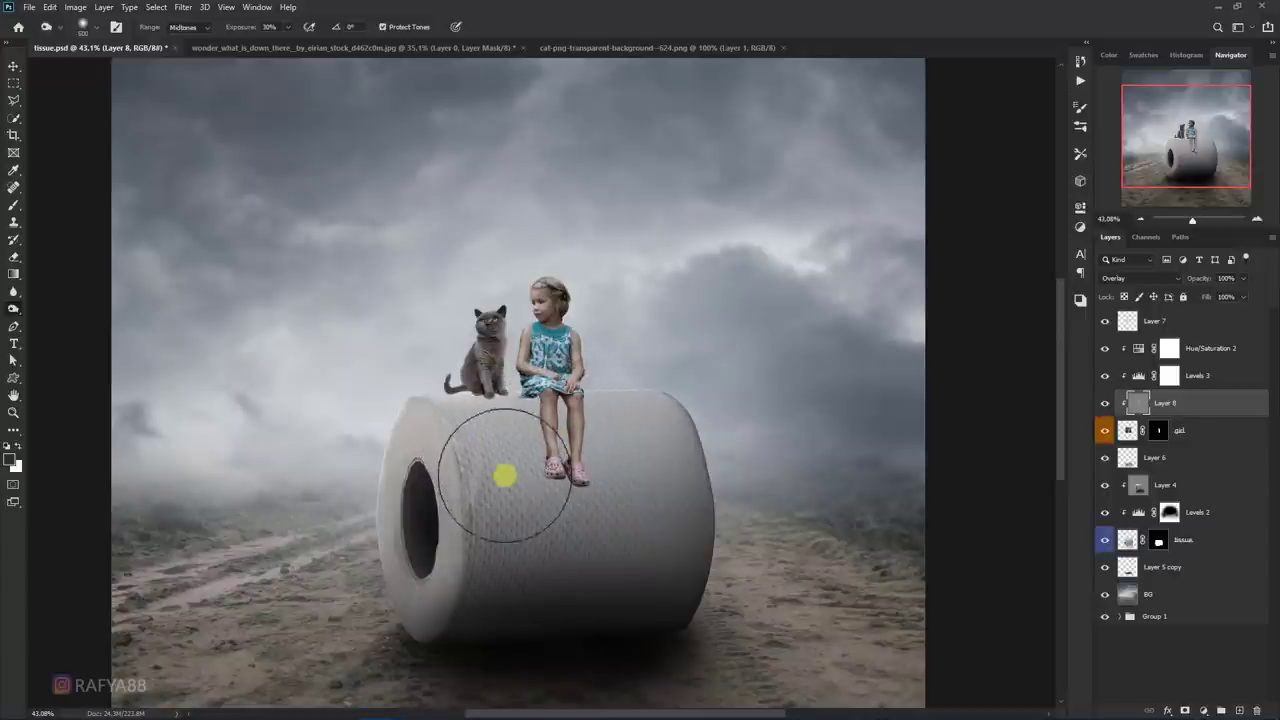
left_click_drag(493, 436, 586, 423)
scroll(600, 418, "down", 2)
scroll(638, 412, "up", 1)
left_click_drag(617, 363, 617, 434)
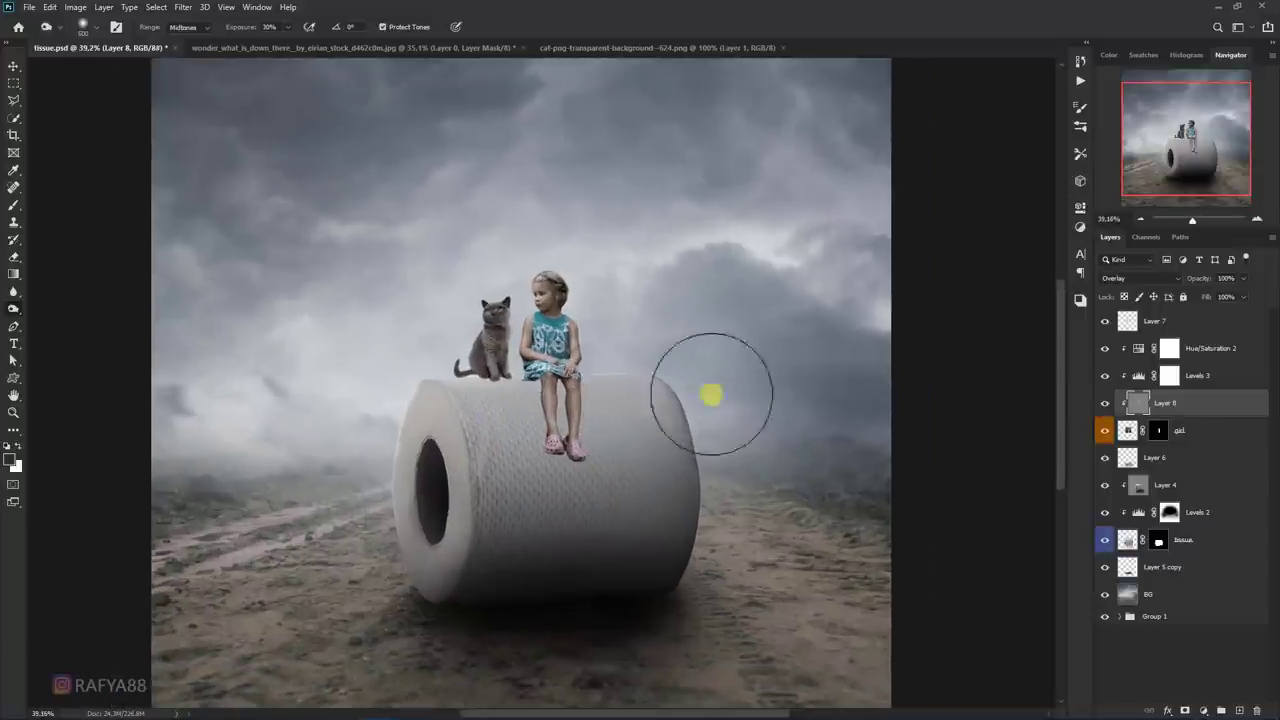
- Rename Layer 7 to 'cat'
scroll(617, 434, "down", 2)
scroll(628, 398, "up", 2)
scroll(634, 409, "up", 1)
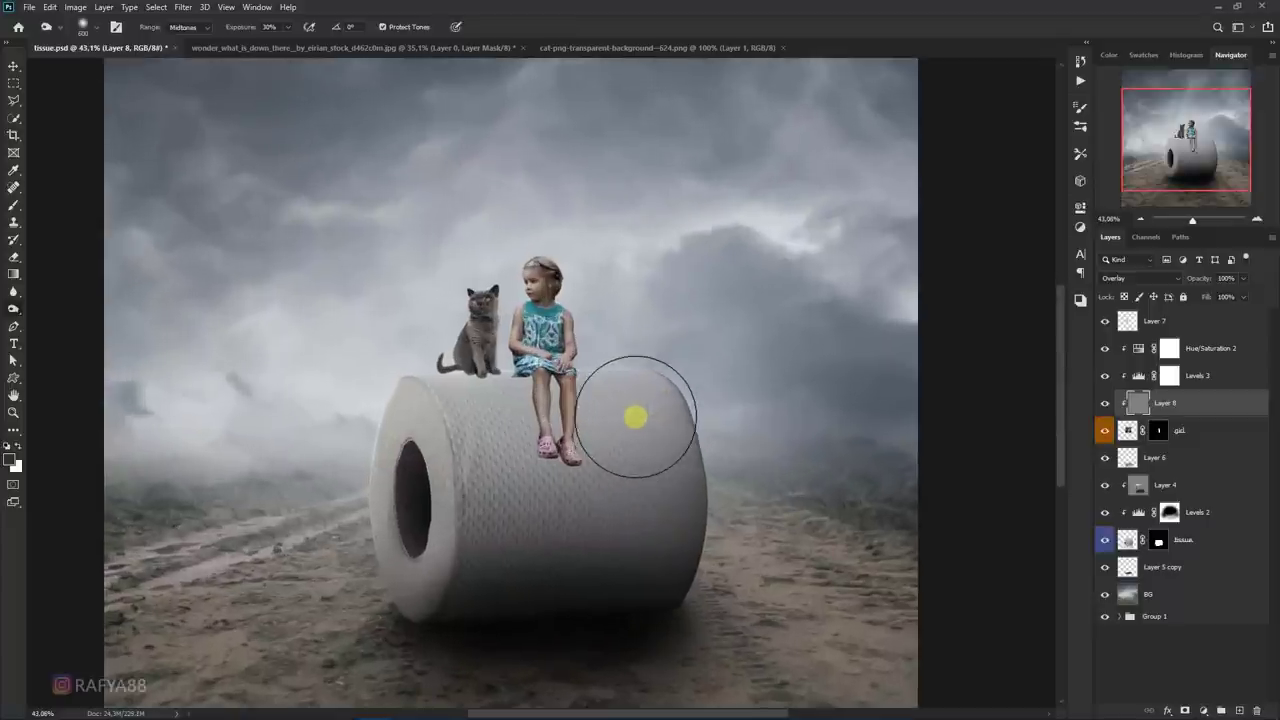
scroll(569, 437, "up", 2)
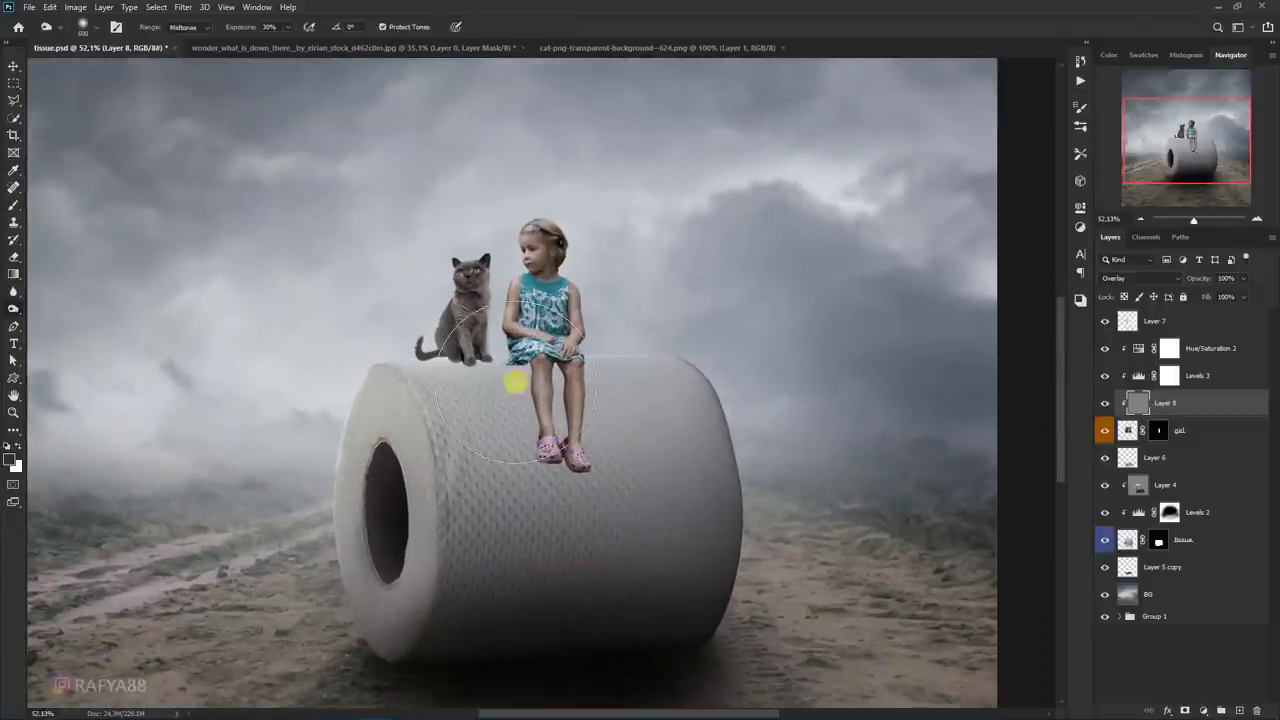
left_click(1157, 322)
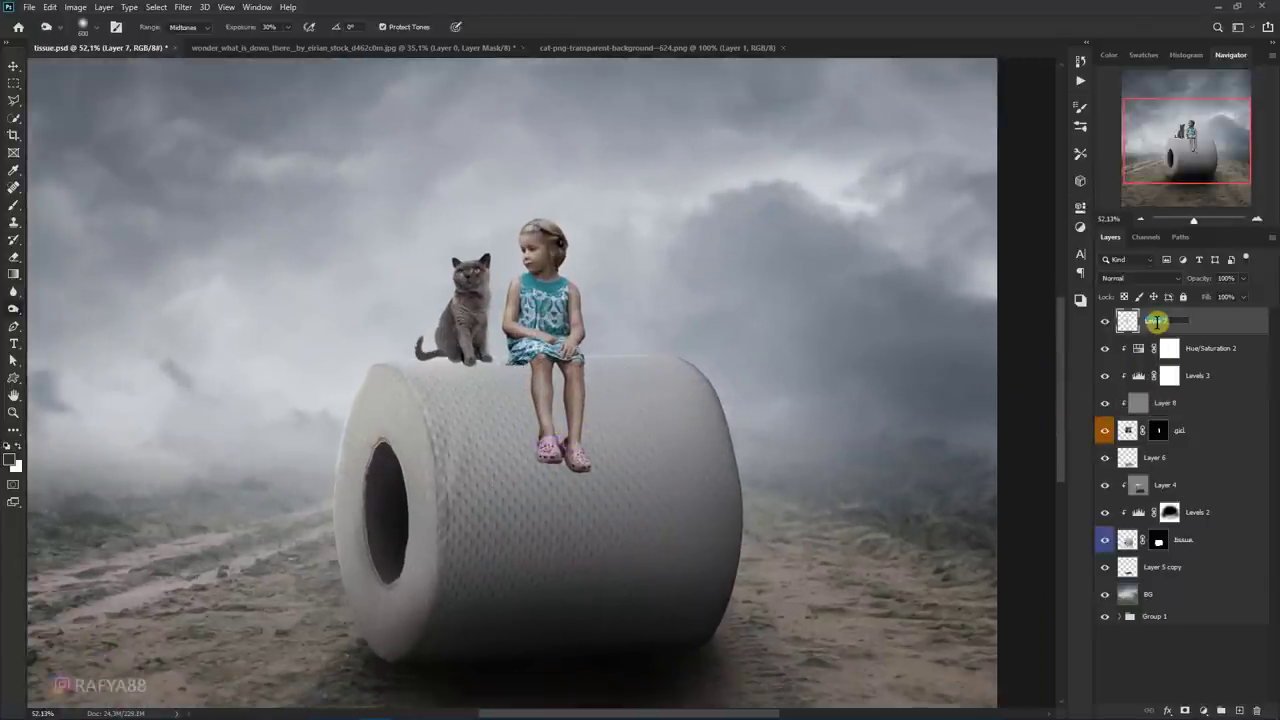
type("cat")
key("Return")
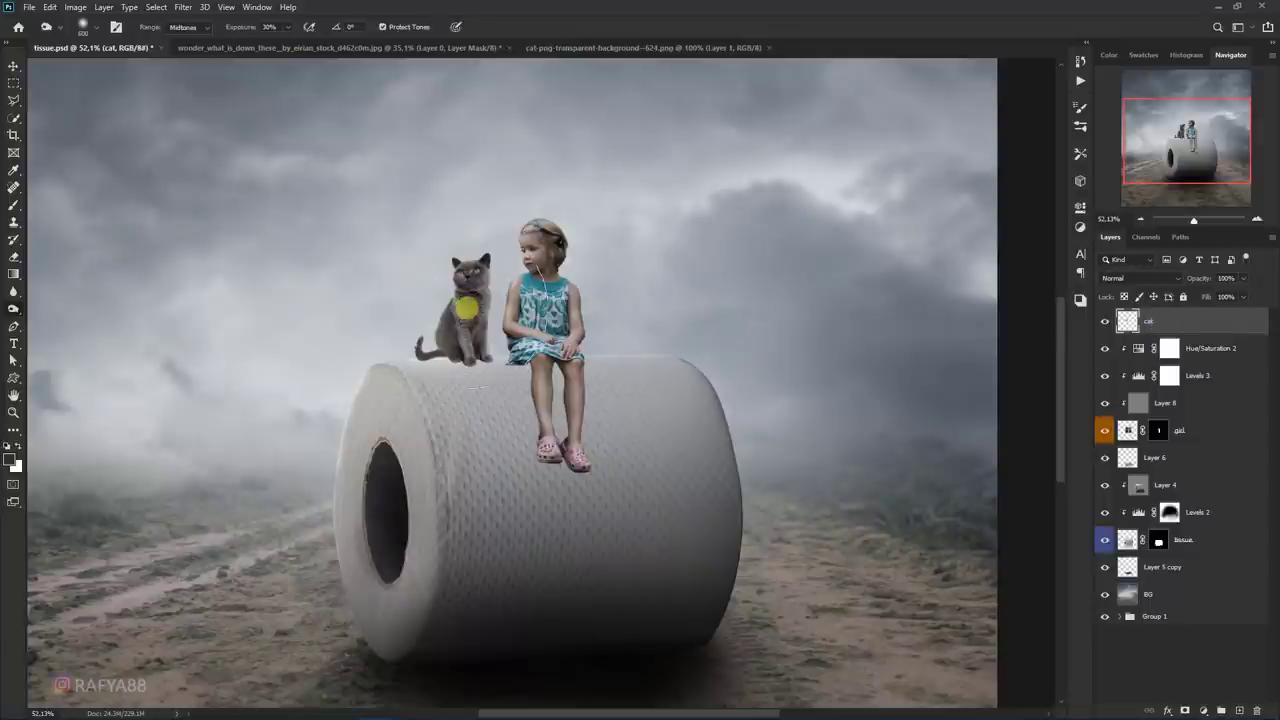
- Burn the cat's paws and chest, dodge its fur, and start Free Transform on it
scroll(464, 316, "up", 1)
right_click(13, 308)
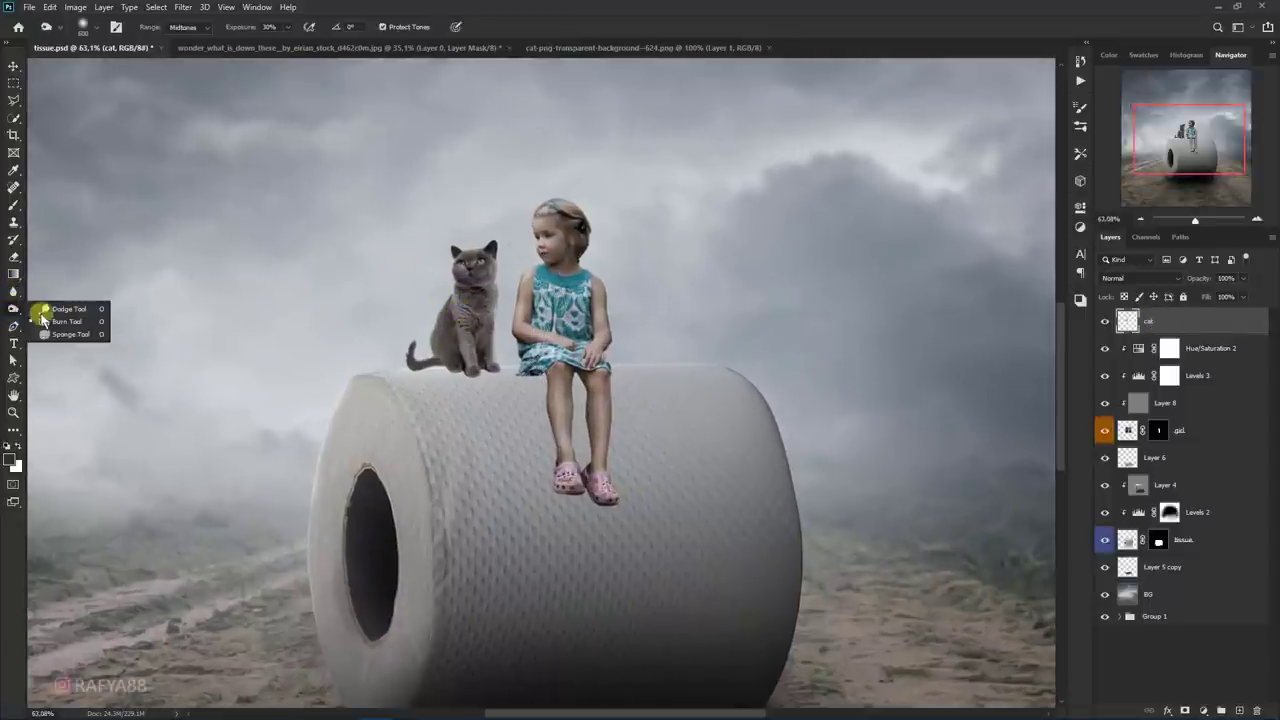
left_click(60, 320)
key("bracketleft")
key("bracketleft")
key("bracketleft")
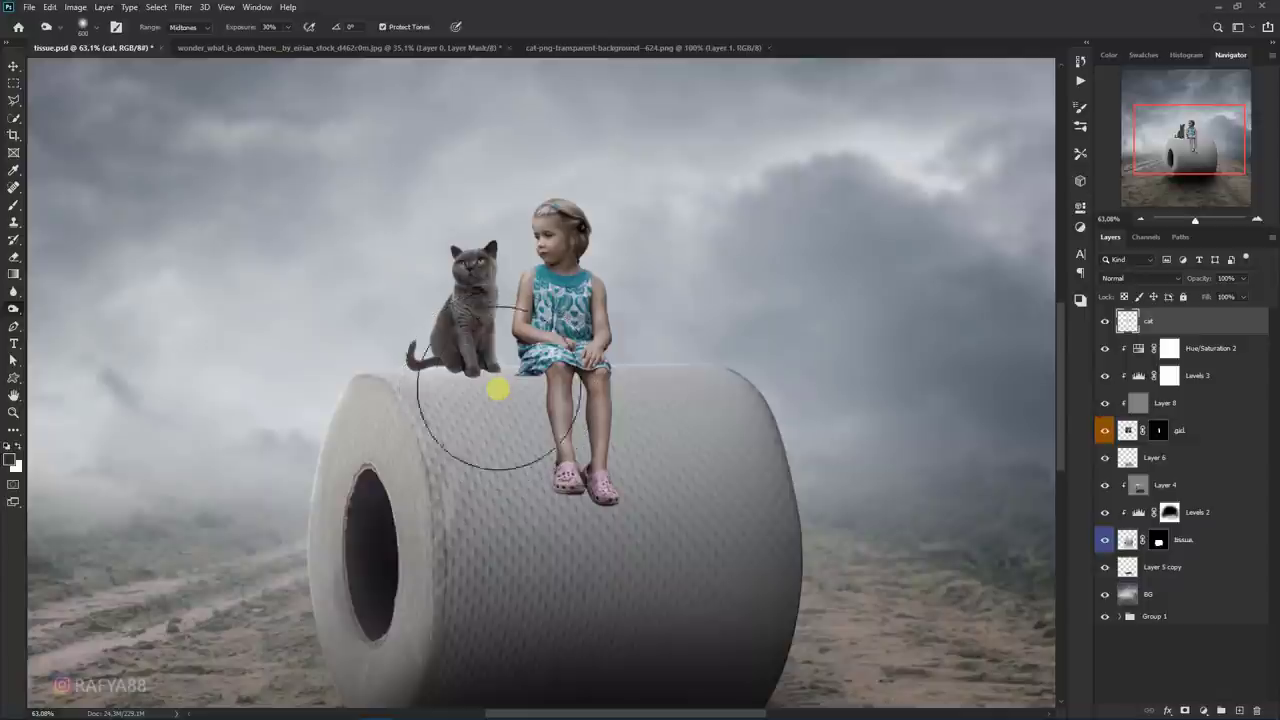
mouse_move(483, 392)
left_mouse_down()
mouse_move(494, 307)
mouse_move(411, 383)
left_mouse_up()
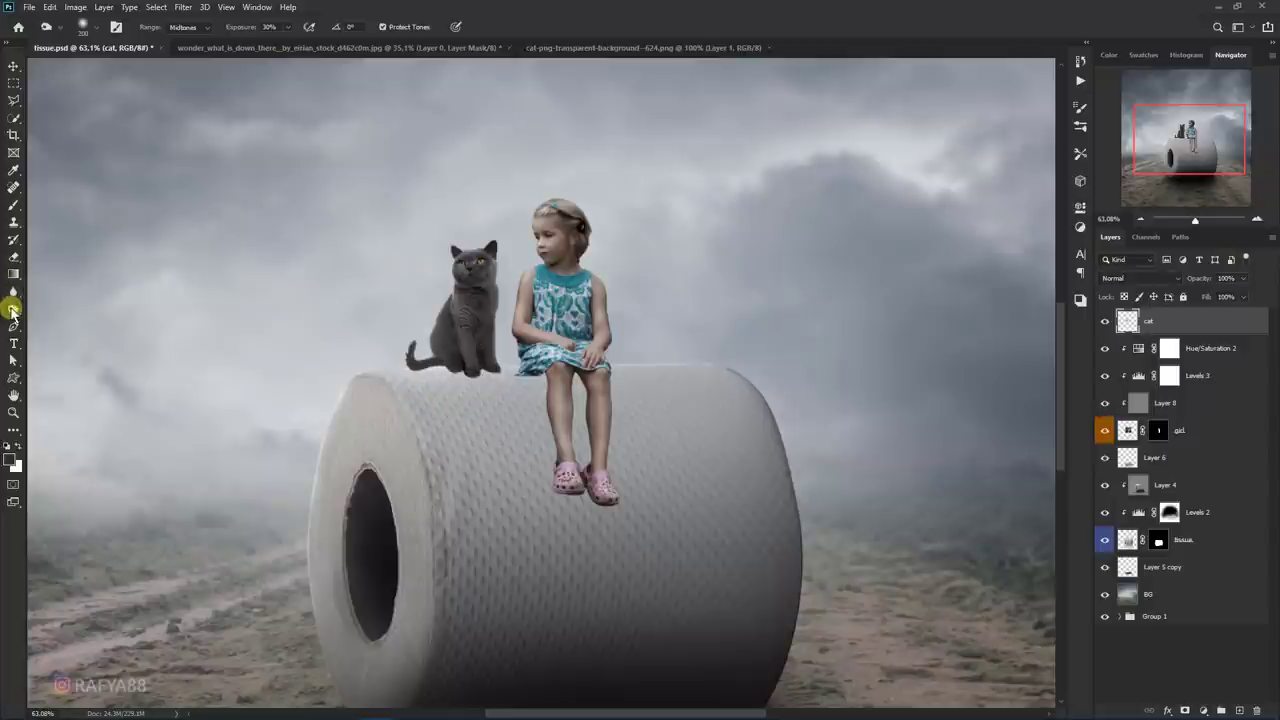
left_click(12, 312)
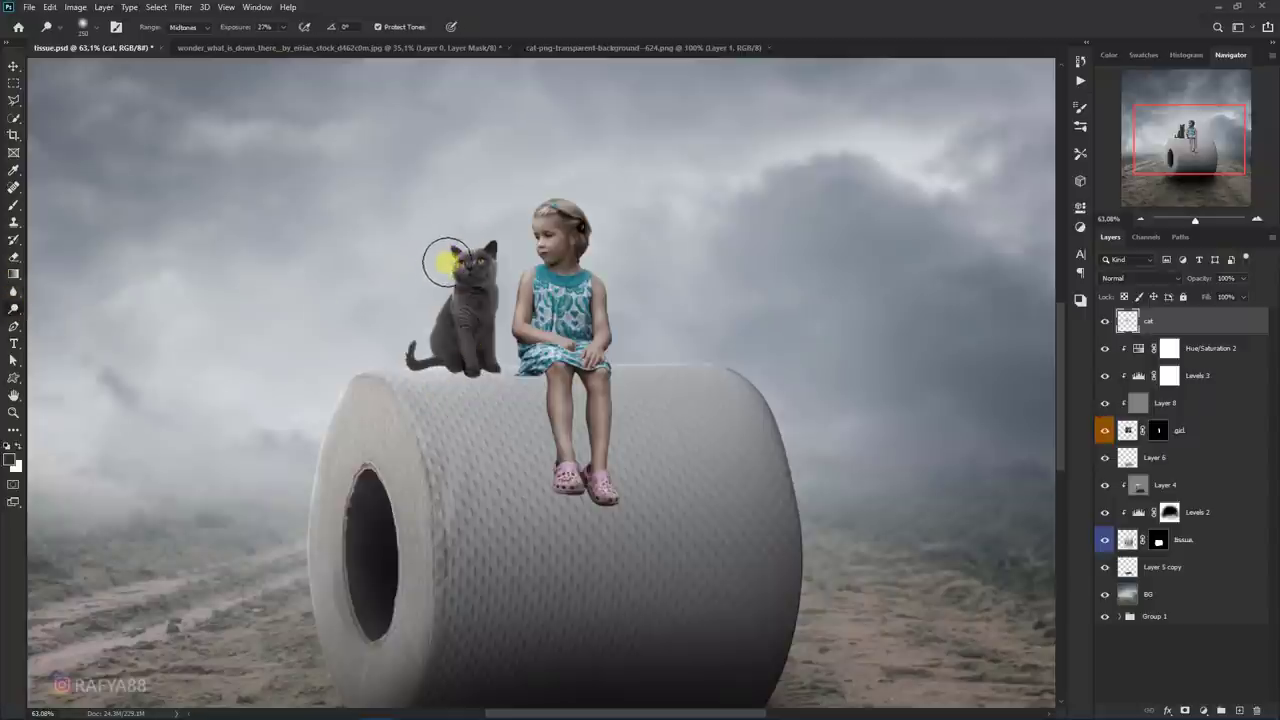
mouse_move(446, 262)
left_mouse_down()
mouse_move(440, 375)
mouse_move(416, 345)
mouse_move(470, 254)
left_mouse_up()
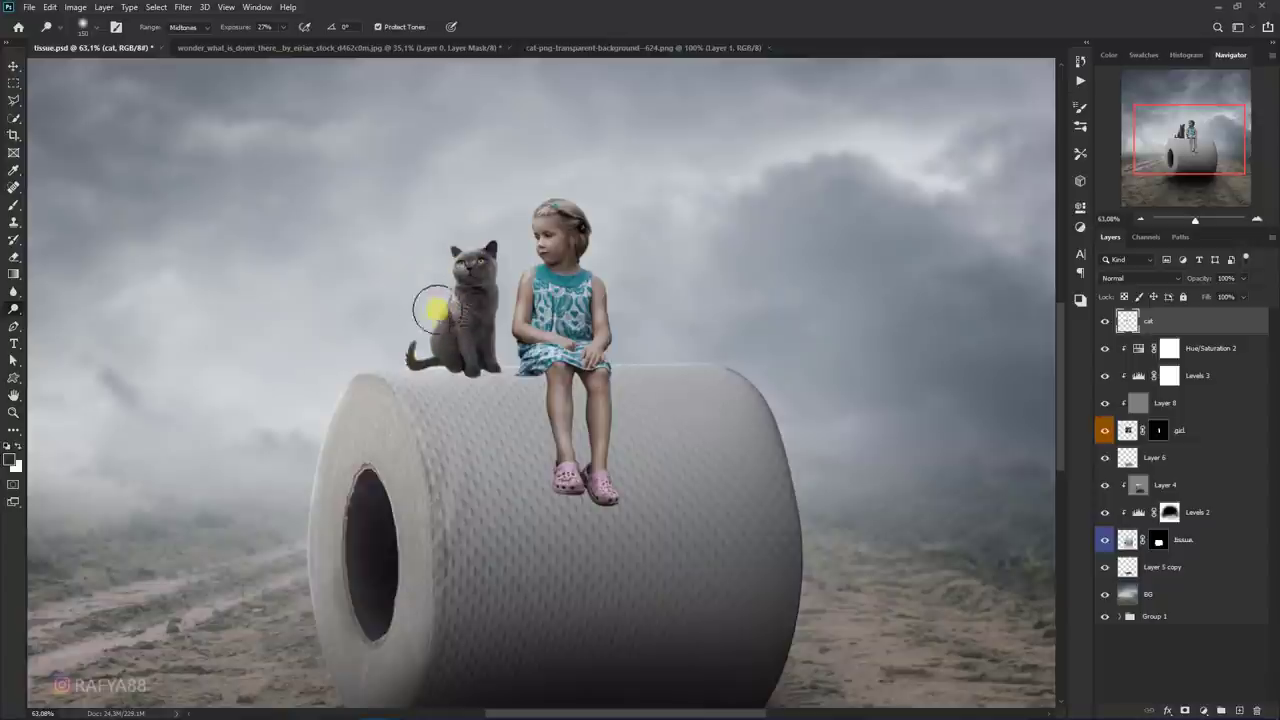
scroll(435, 300, "down", 2)
scroll(460, 260, "down", 2)
scroll(540, 225, "up", 2)
scroll(560, 215, "up", 1)
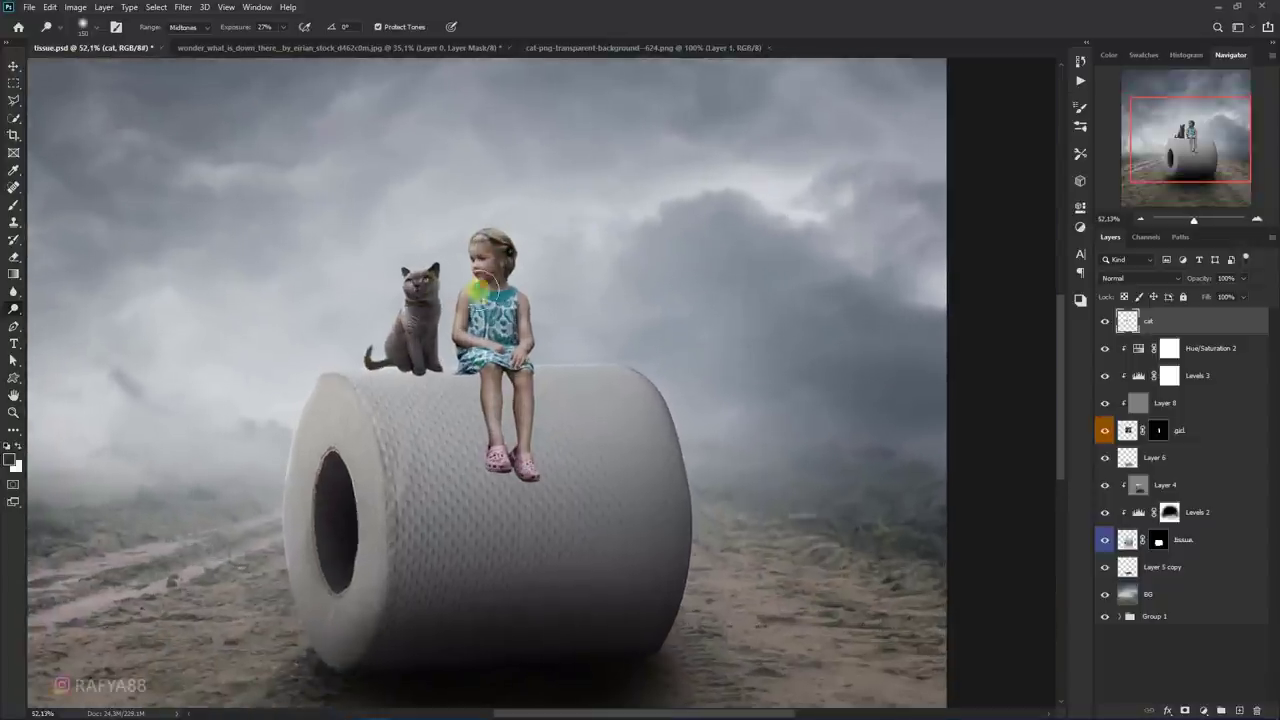
key("ctrl+t")
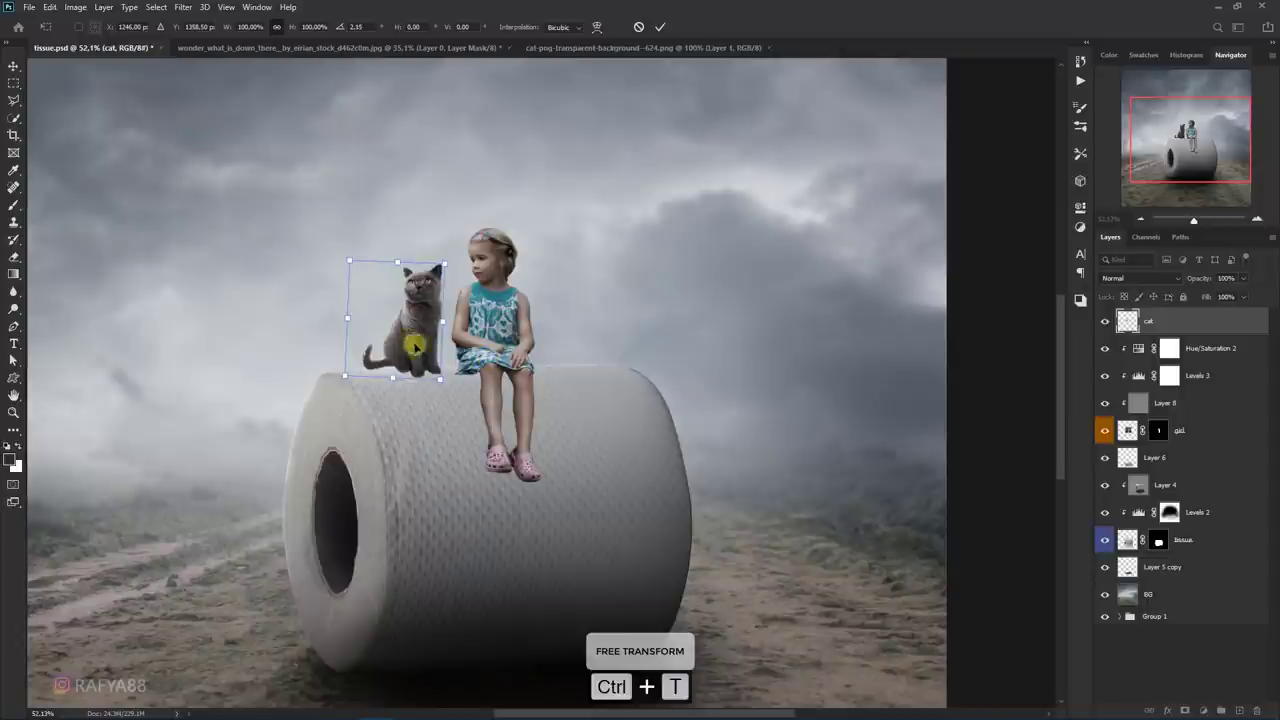
- Rotate the cat slightly to straighten it and commit the transform
left_click_drag(414, 345, 391, 363)
left_click_drag(486, 351, 491, 337)
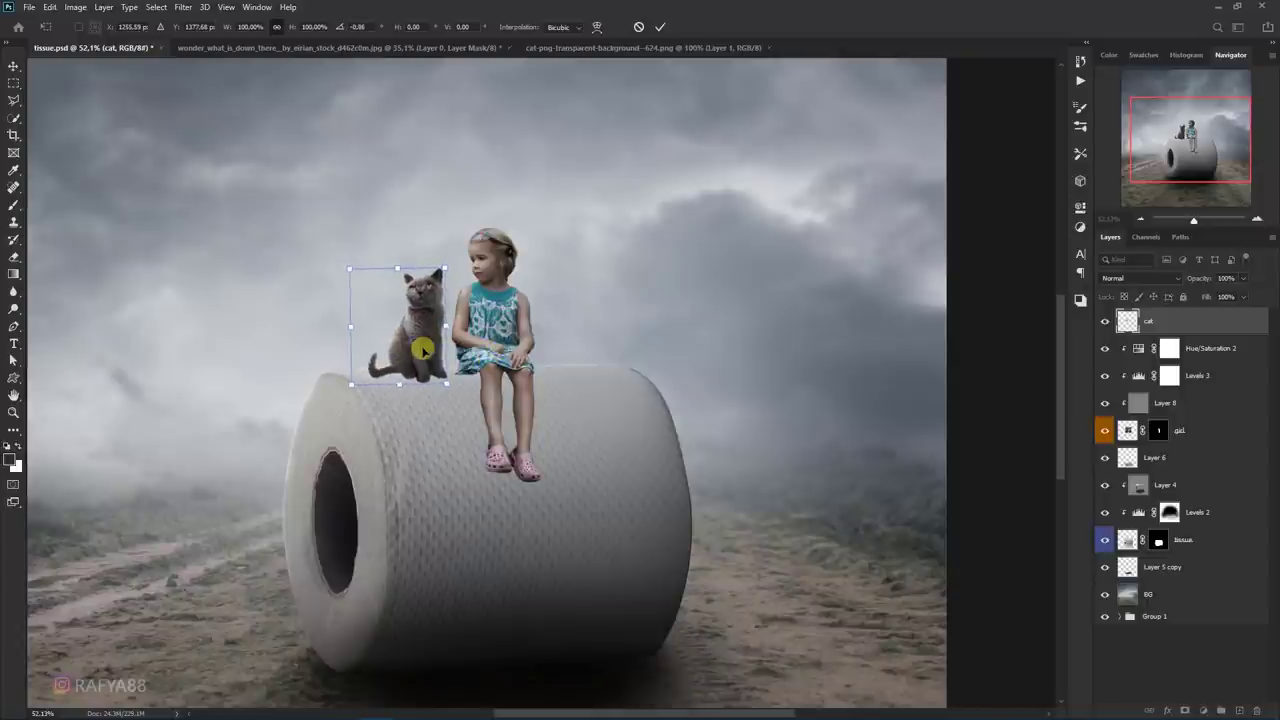
key("Return")
key("o")
scroll(517, 300, "down", 2)
scroll(543, 285, "down", 1)
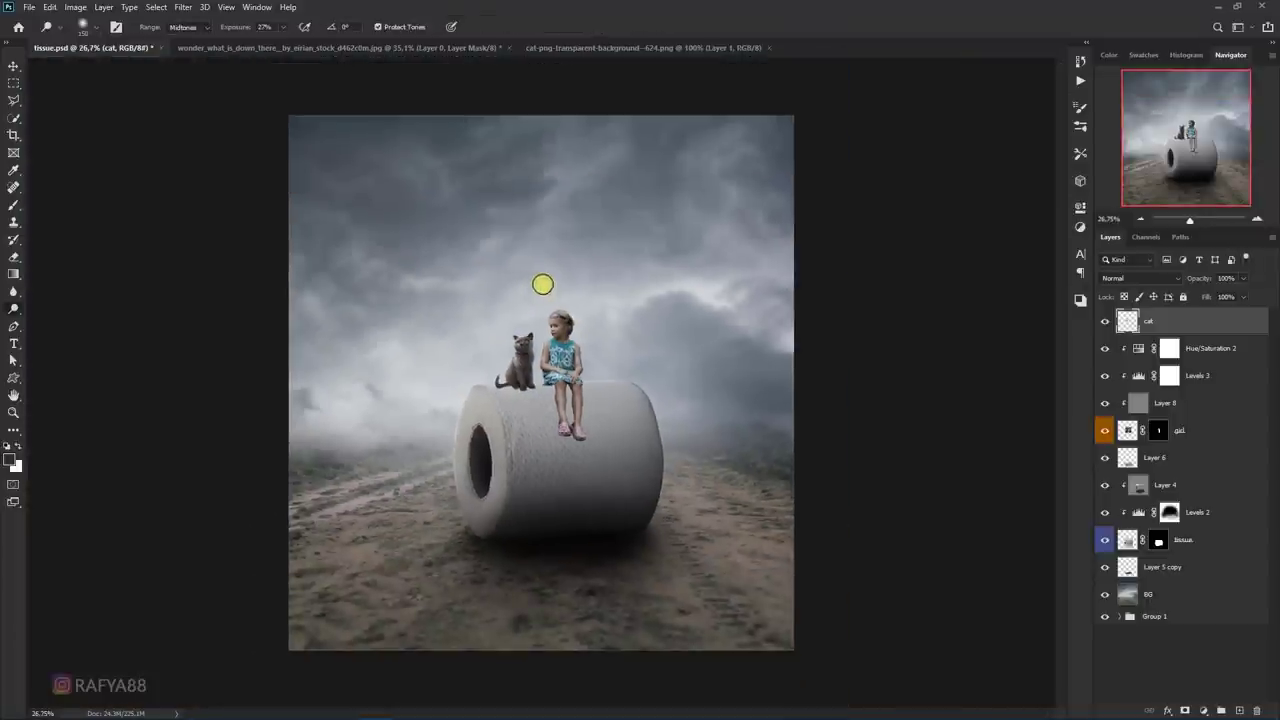
scroll(543, 285, "up", 2)
scroll(551, 366, "up", 1)
scroll(551, 366, "up", 1)
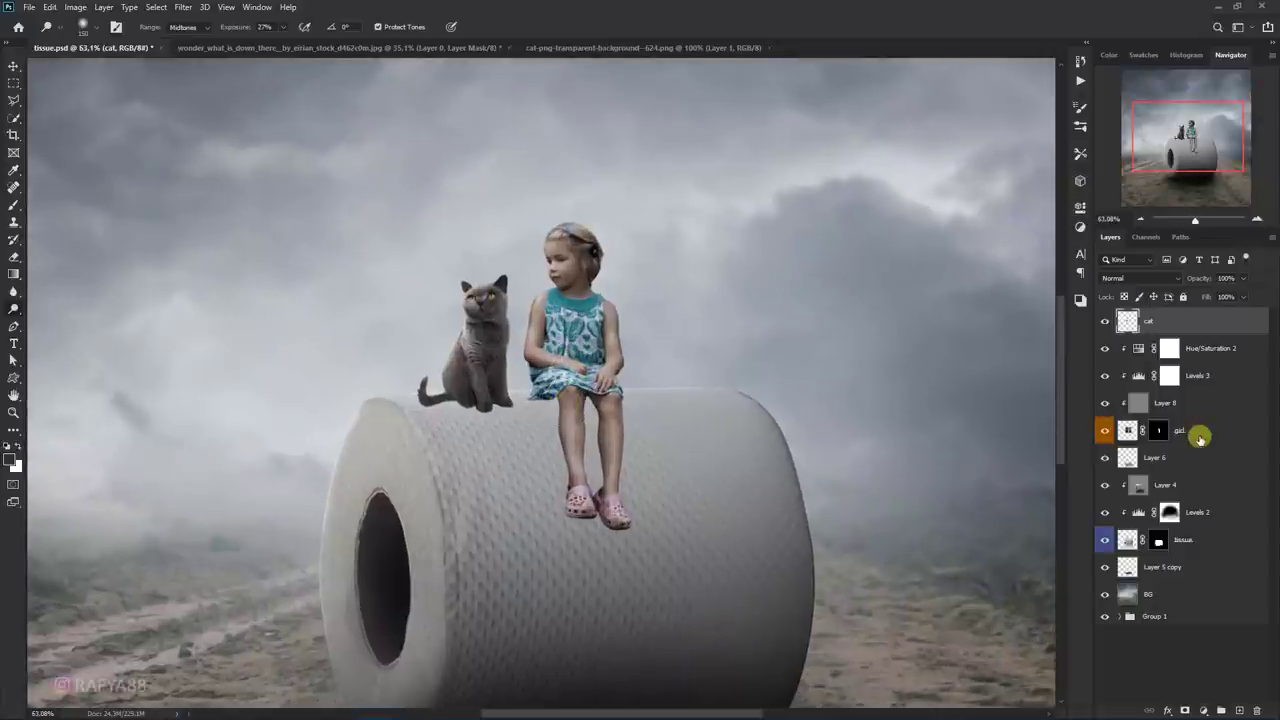
- Add Layer 9 above Layer 4, clipped to the toilet roll layers
left_click(1195, 539)
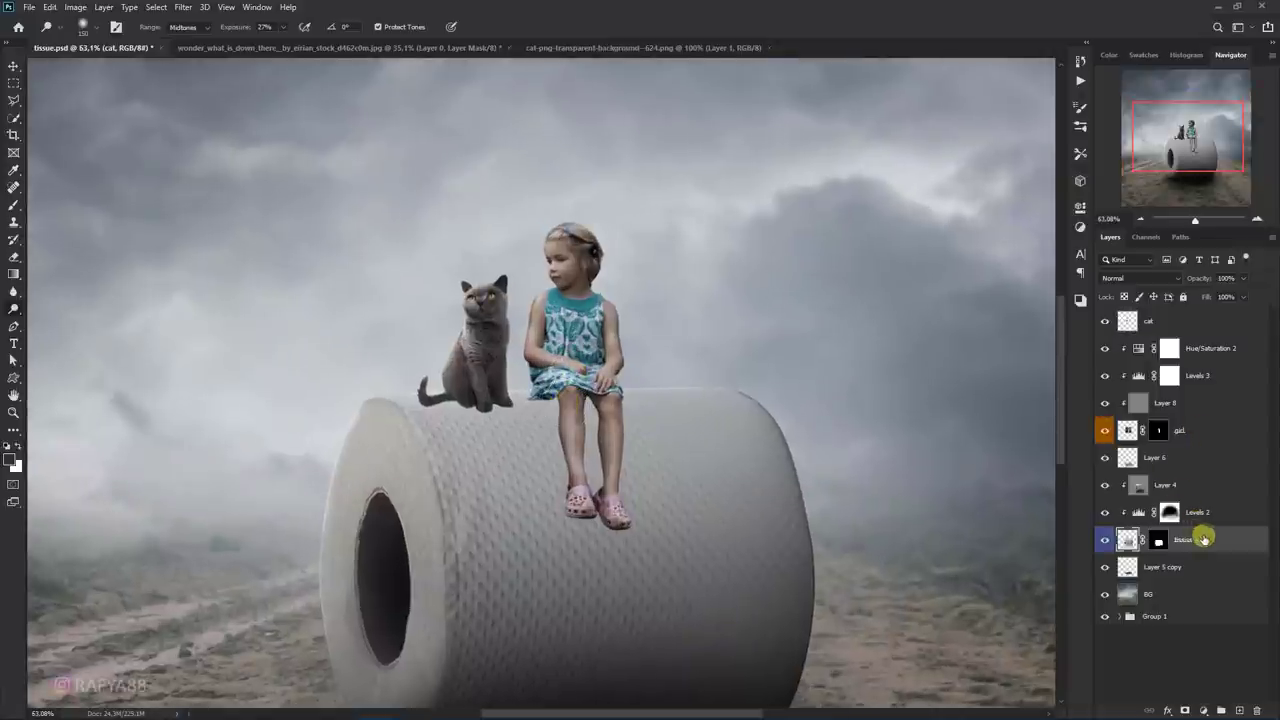
left_click(1190, 486)
left_click(1238, 708)
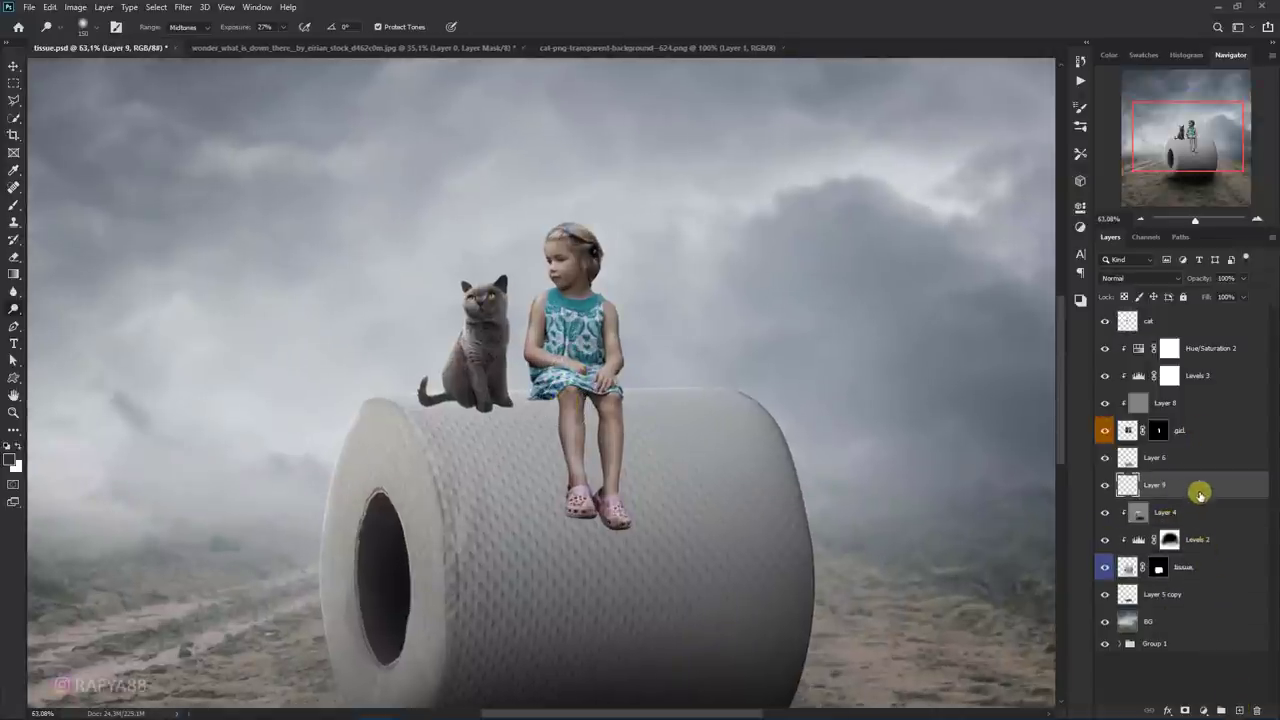
left_click(1200, 498, "alt")
scroll(440, 385, "up", 2)
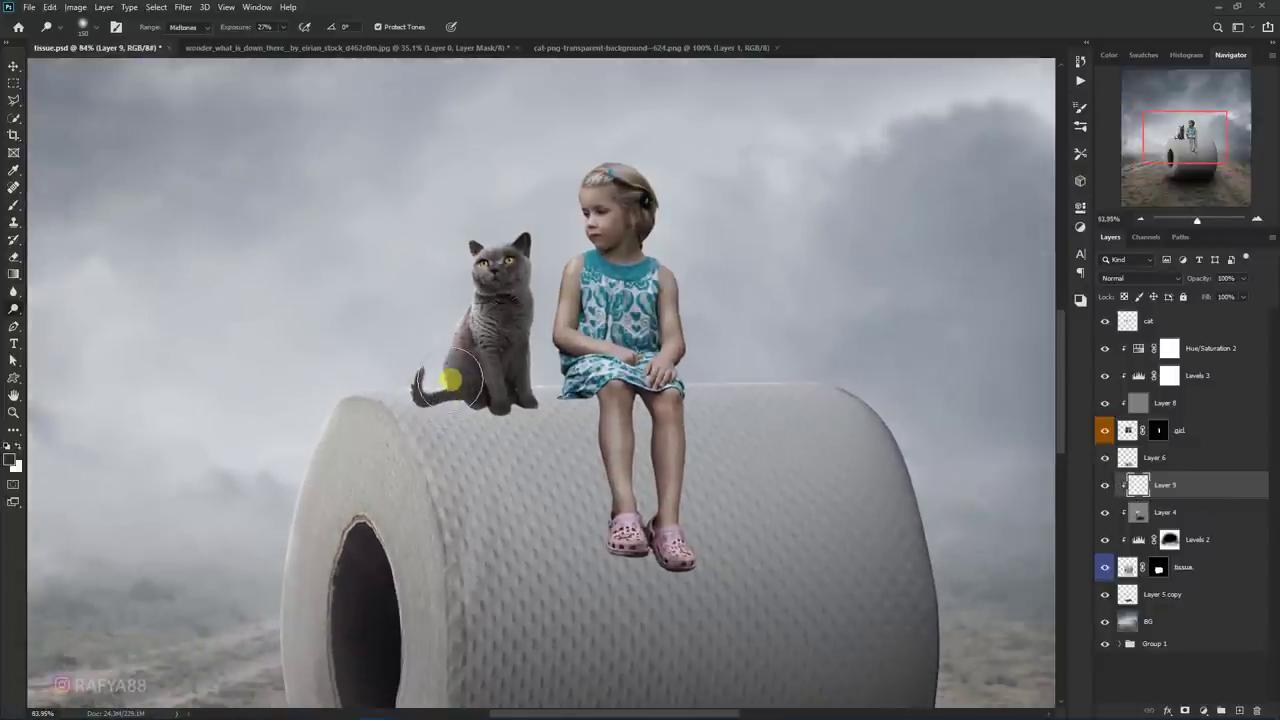
- Paint soft-brush shadows under the cat's front paw and the girl's legs
left_click(5, 304)
left_click(14, 205)
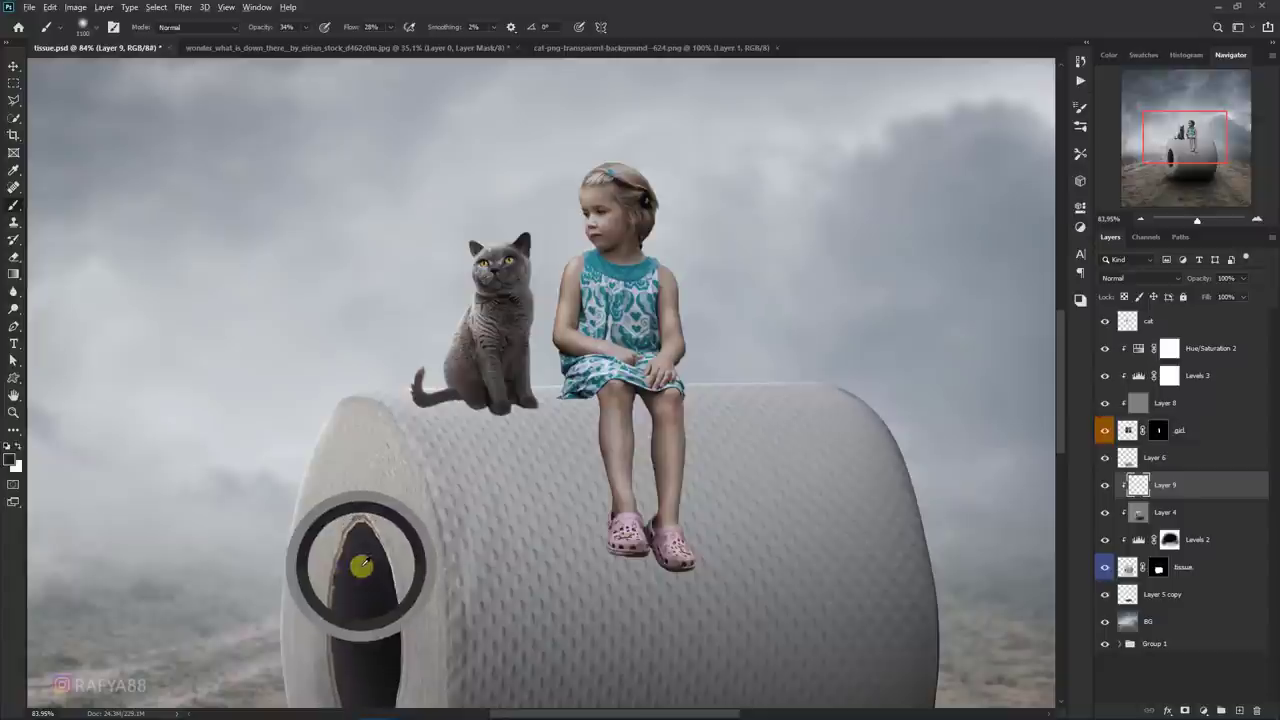
key("bracketright")
key("bracketright")
key("bracketright")
scroll(540, 505, "up", 1)
key("bracketleft")
key("bracketleft")
key("bracketleft")
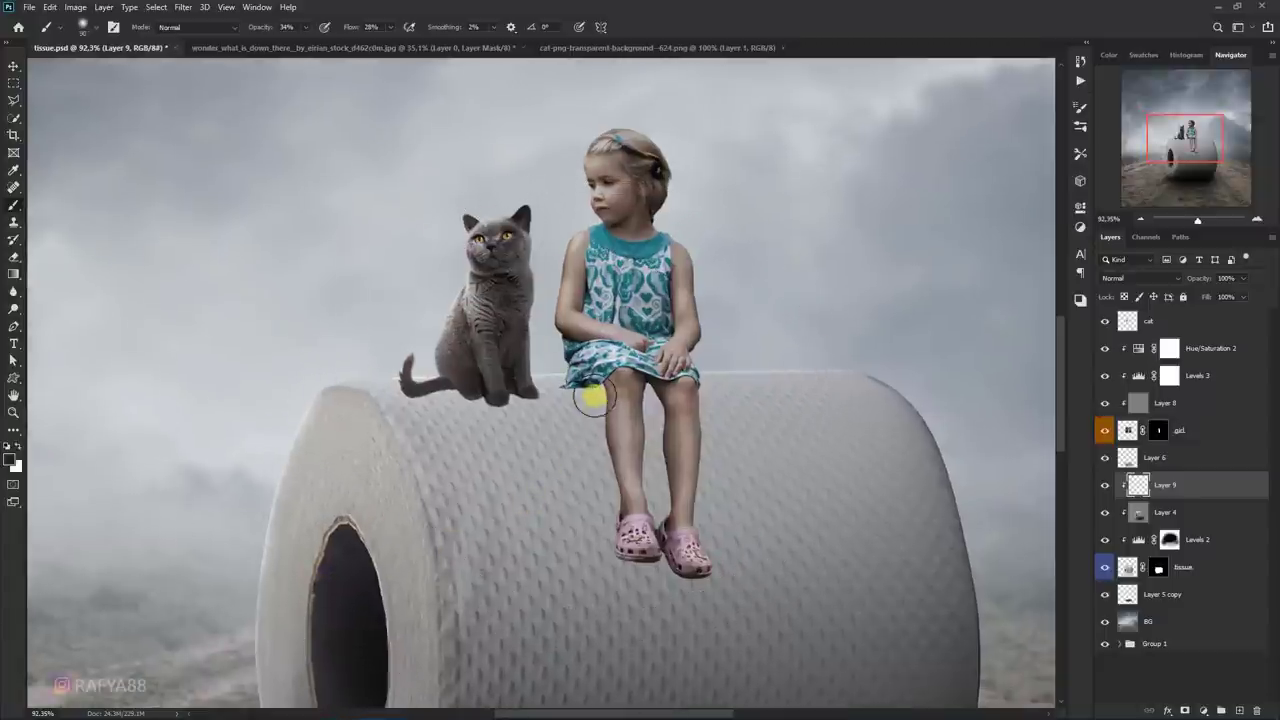
scroll(523, 389, "up", 1)
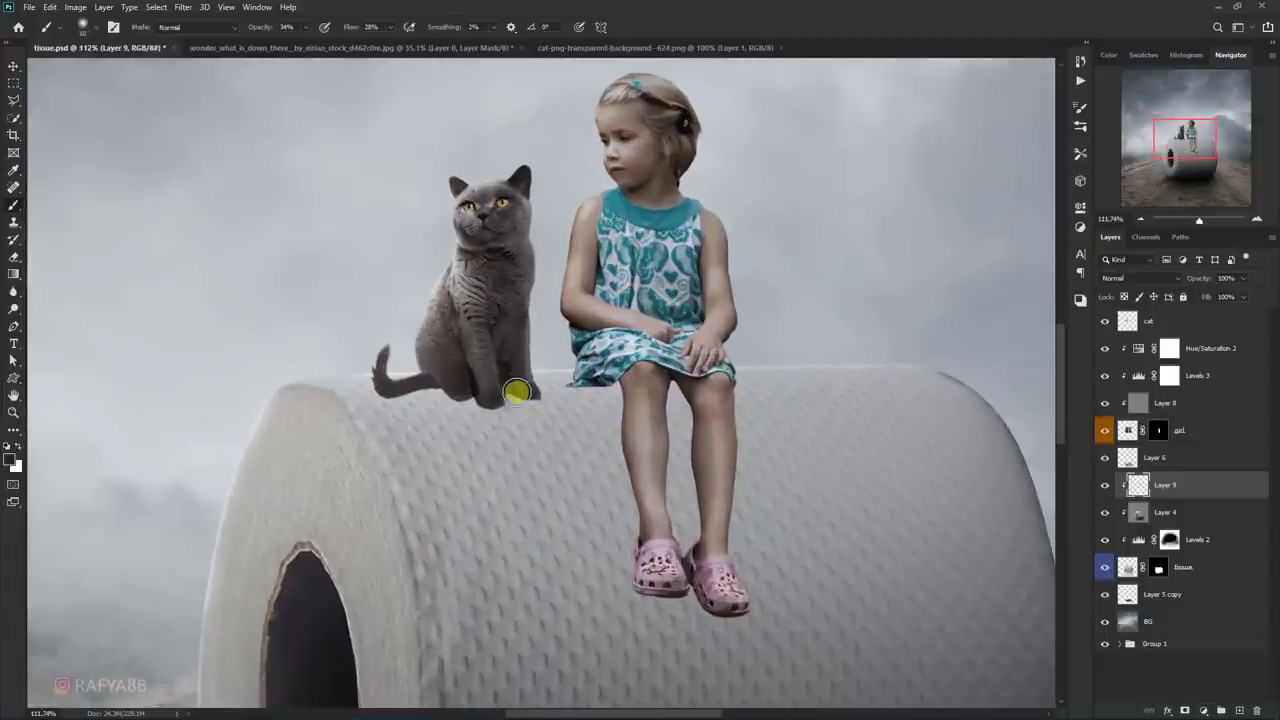
mouse_move(500, 384)
left_mouse_down()
mouse_move(515, 382)
mouse_move(500, 392)
left_mouse_up()
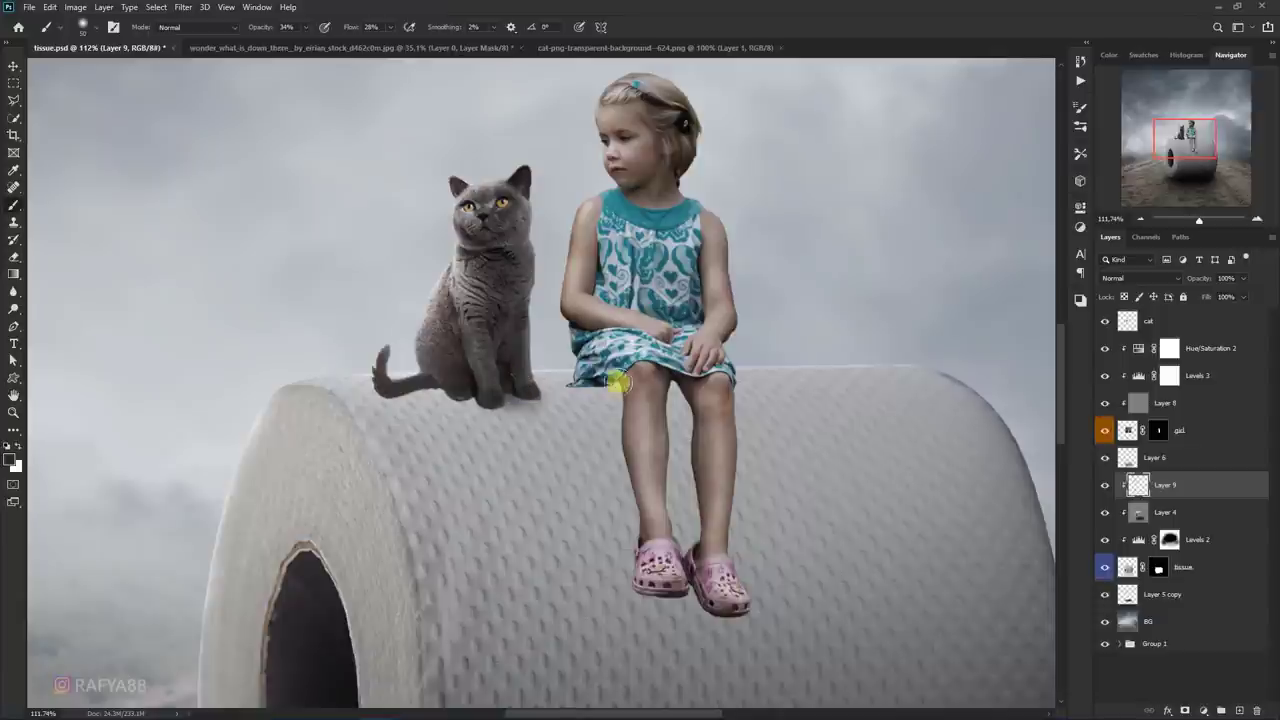
mouse_move(615, 386)
left_mouse_down()
mouse_move(663, 380)
mouse_move(649, 380)
left_mouse_up()
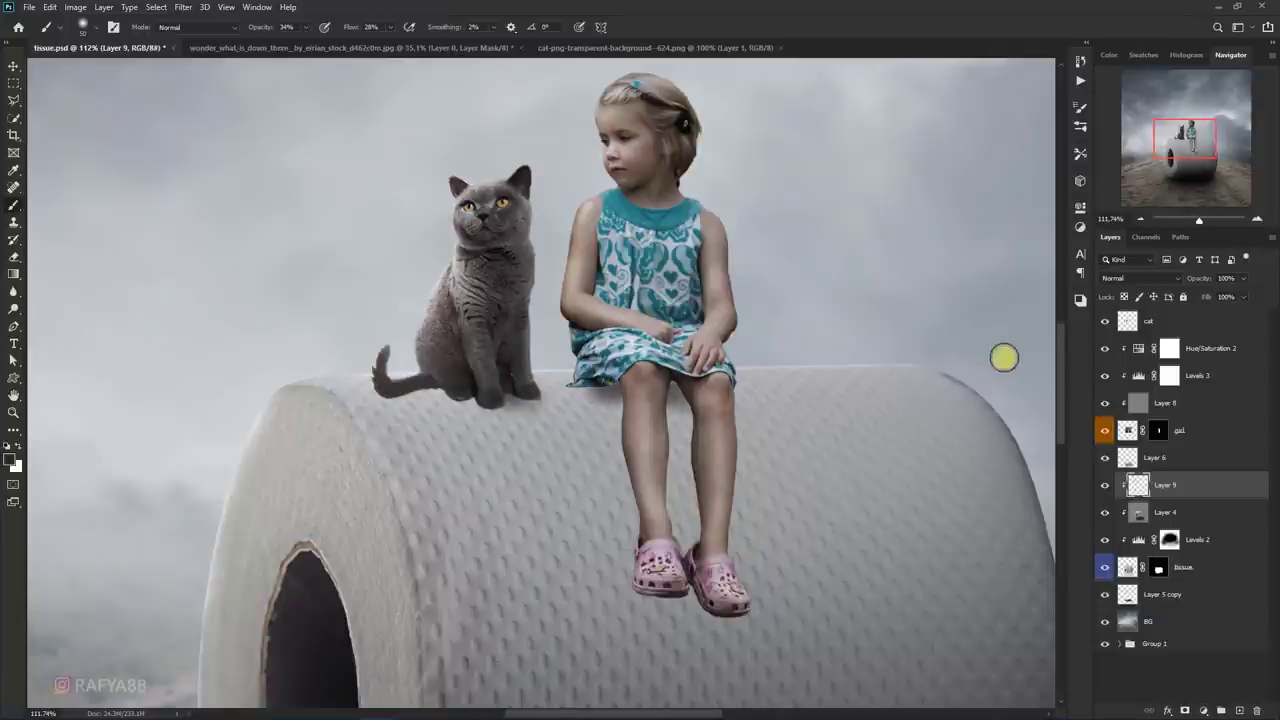
scroll(1006, 357, "down", 1)
- Set Layer 9 to Multiply and add shadows under the dress hem and between the legs
left_click(1138, 279)
left_click(1123, 330)
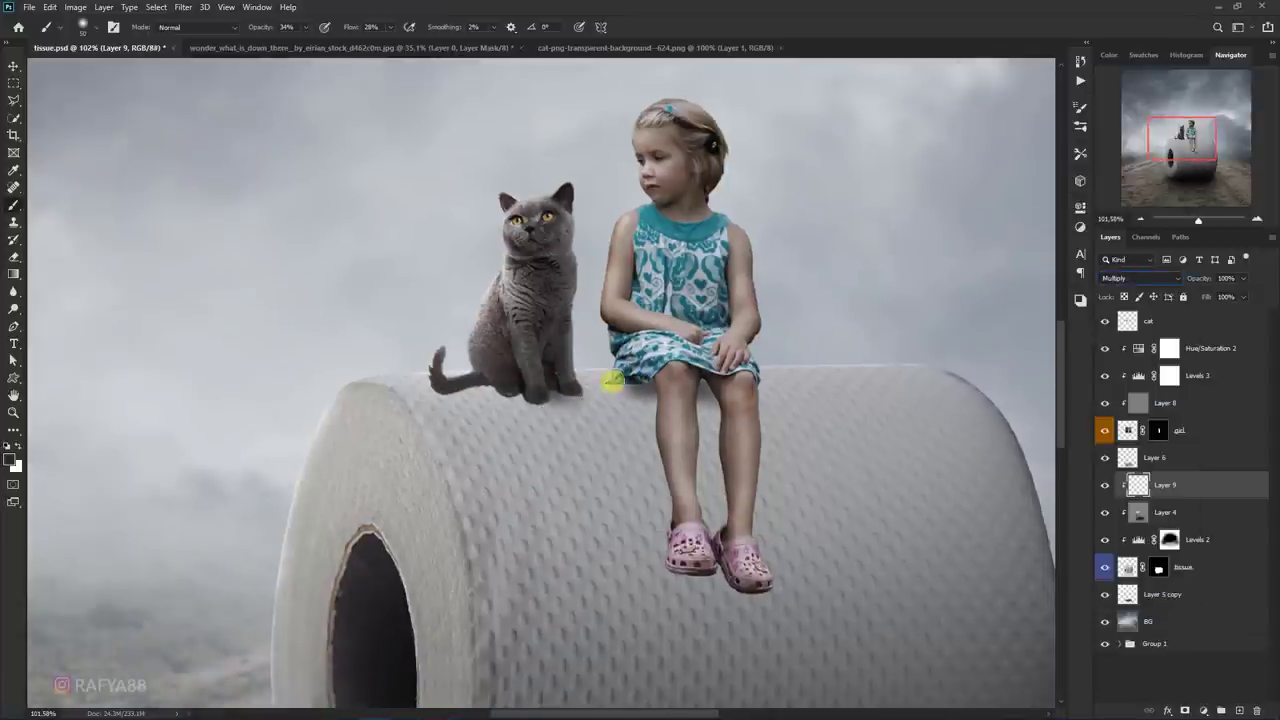
left_click_drag(672, 383, 660, 385)
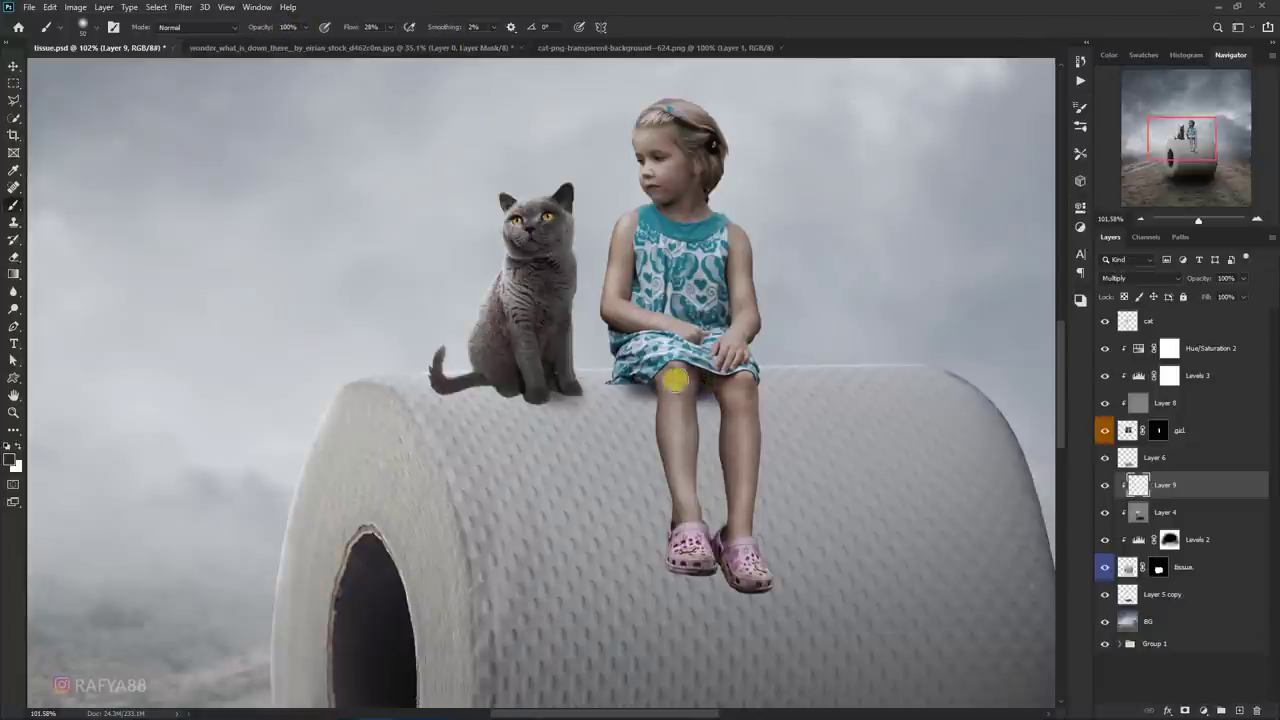
left_click_drag(666, 371, 700, 386)
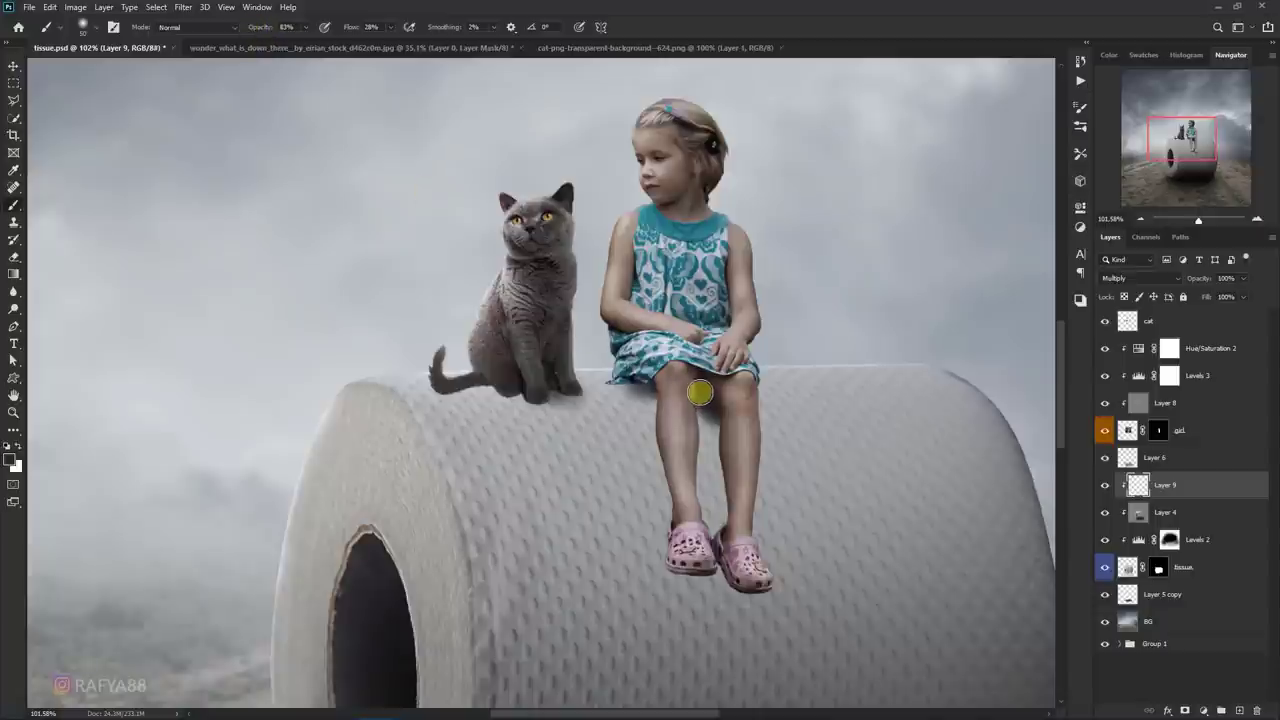
mouse_move(700, 393)
left_mouse_down()
mouse_move(722, 552)
mouse_move(686, 414)
mouse_move(666, 423)
mouse_move(657, 380)
mouse_move(671, 534)
mouse_move(672, 453)
mouse_move(680, 514)
mouse_move(638, 378)
left_mouse_up()
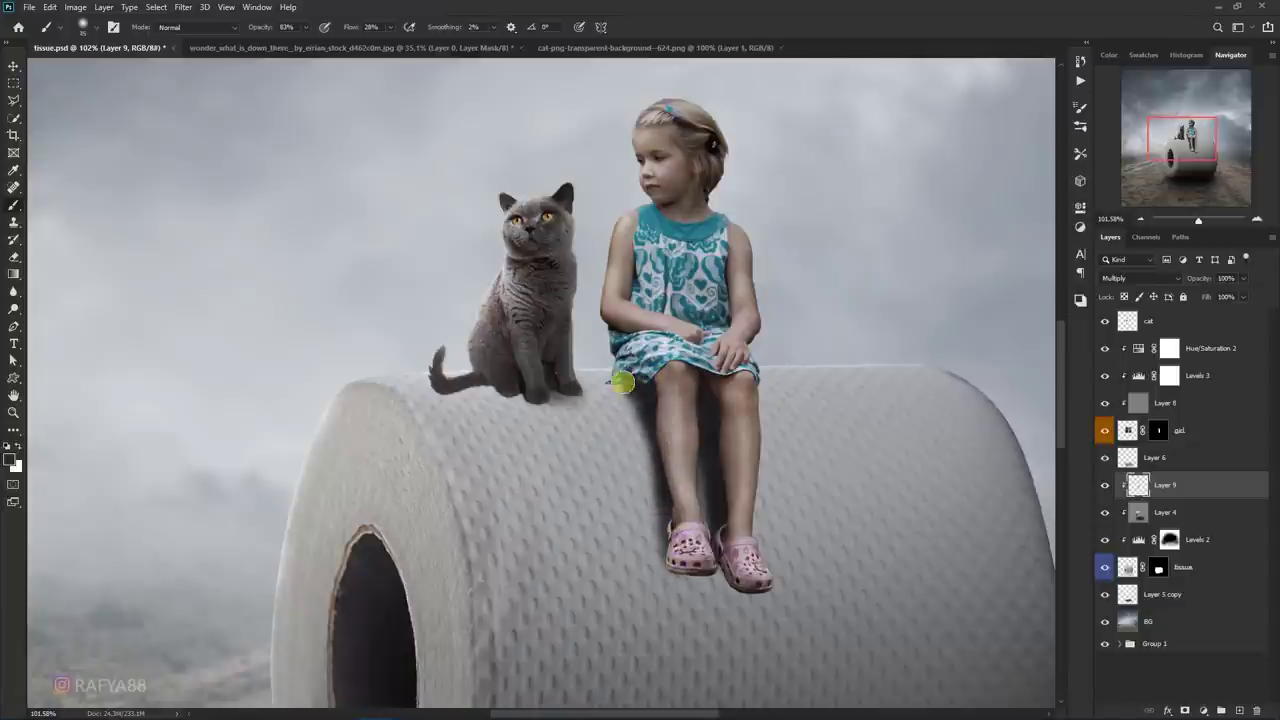
left_click(262, 28)
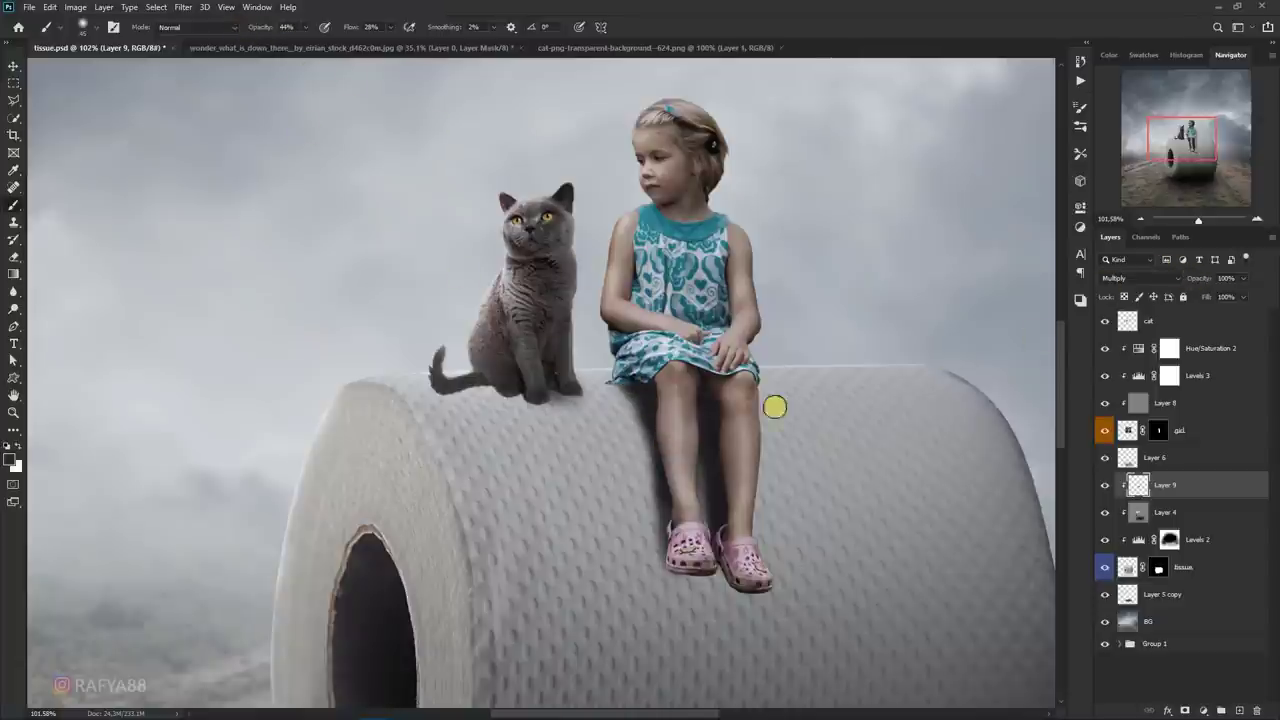
- At lower brush opacity, shade along the leg, under the cat, and below the shoes
mouse_move(639, 397)
left_mouse_down()
mouse_move(674, 517)
mouse_move(642, 381)
left_mouse_up()
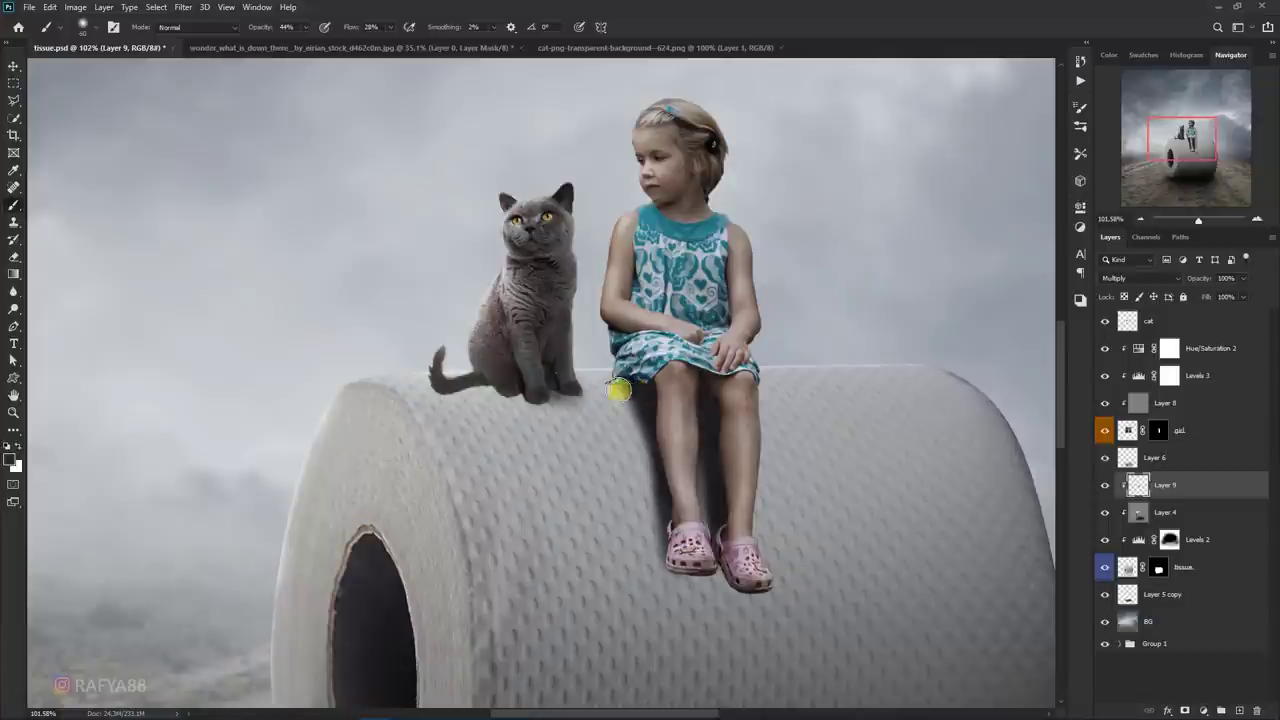
mouse_move(540, 387)
left_mouse_down()
mouse_move(529, 376)
mouse_move(493, 386)
left_mouse_up()
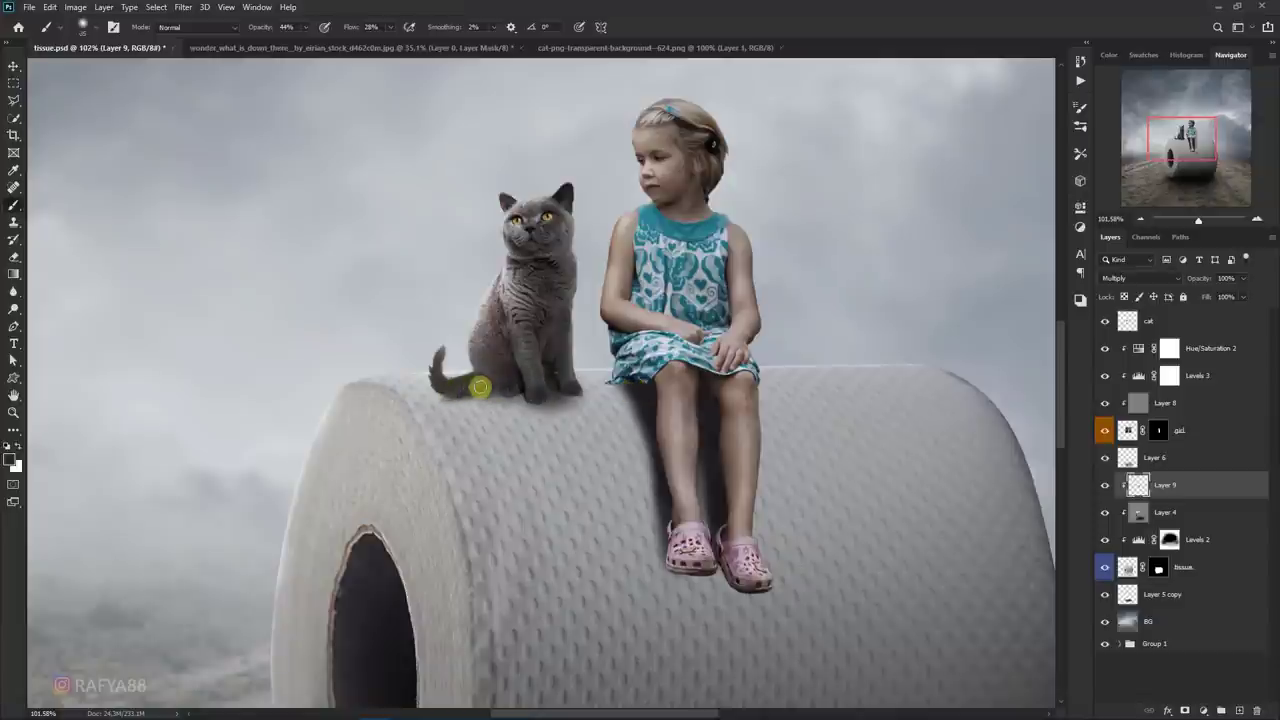
mouse_move(452, 394)
left_mouse_down()
mouse_move(530, 406)
mouse_move(571, 449)
mouse_move(586, 494)
mouse_move(560, 414)
mouse_move(586, 421)
mouse_move(534, 431)
mouse_move(523, 414)
mouse_move(594, 500)
mouse_move(580, 439)
mouse_move(623, 466)
left_mouse_up()
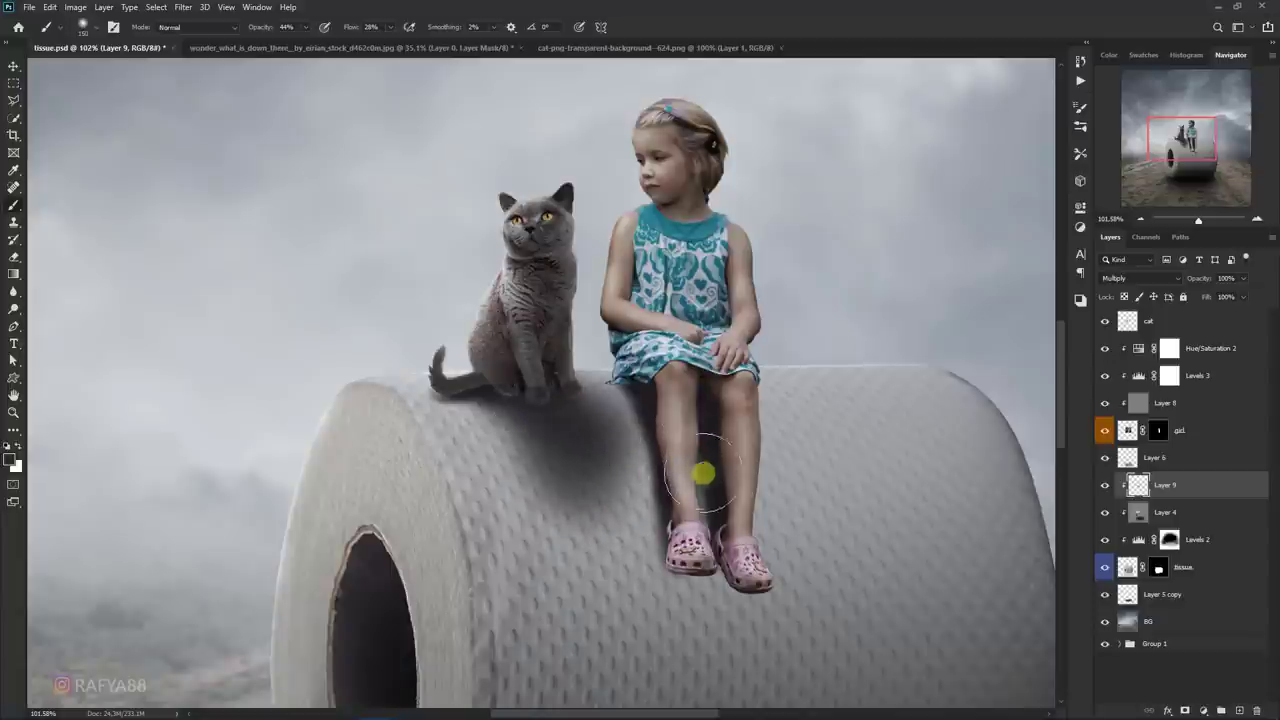
mouse_move(690, 570)
left_mouse_down()
mouse_move(703, 594)
mouse_move(711, 586)
mouse_move(685, 567)
mouse_move(763, 571)
mouse_move(749, 560)
mouse_move(735, 457)
mouse_move(742, 526)
mouse_move(743, 428)
mouse_move(754, 585)
mouse_move(740, 586)
mouse_move(766, 611)
mouse_move(746, 591)
mouse_move(746, 560)
left_mouse_up()
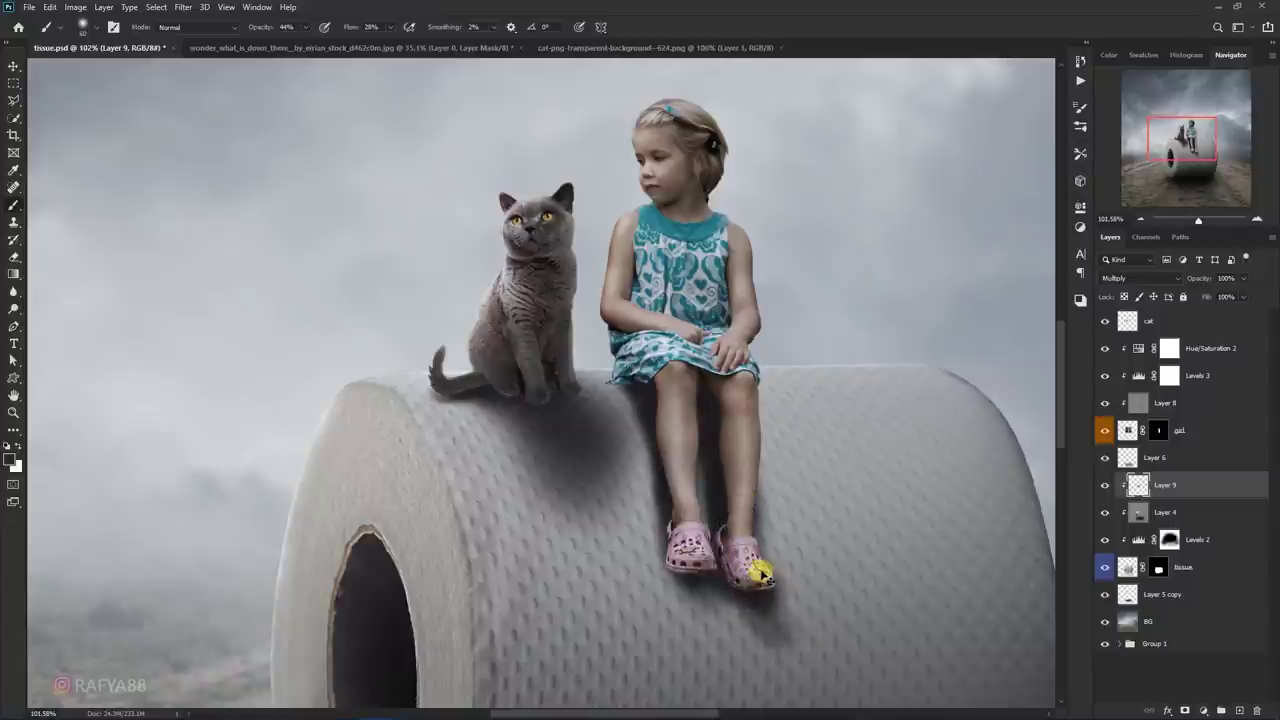
key("ctrl+z")
mouse_move(783, 608)
left_mouse_down()
mouse_move(746, 591)
mouse_move(777, 634)
mouse_move(749, 566)
mouse_move(755, 588)
left_mouse_up()
- Darken the roll shading along and around the girl's leg
scroll(706, 474, "down", 2)
scroll(720, 466, "down", 1)
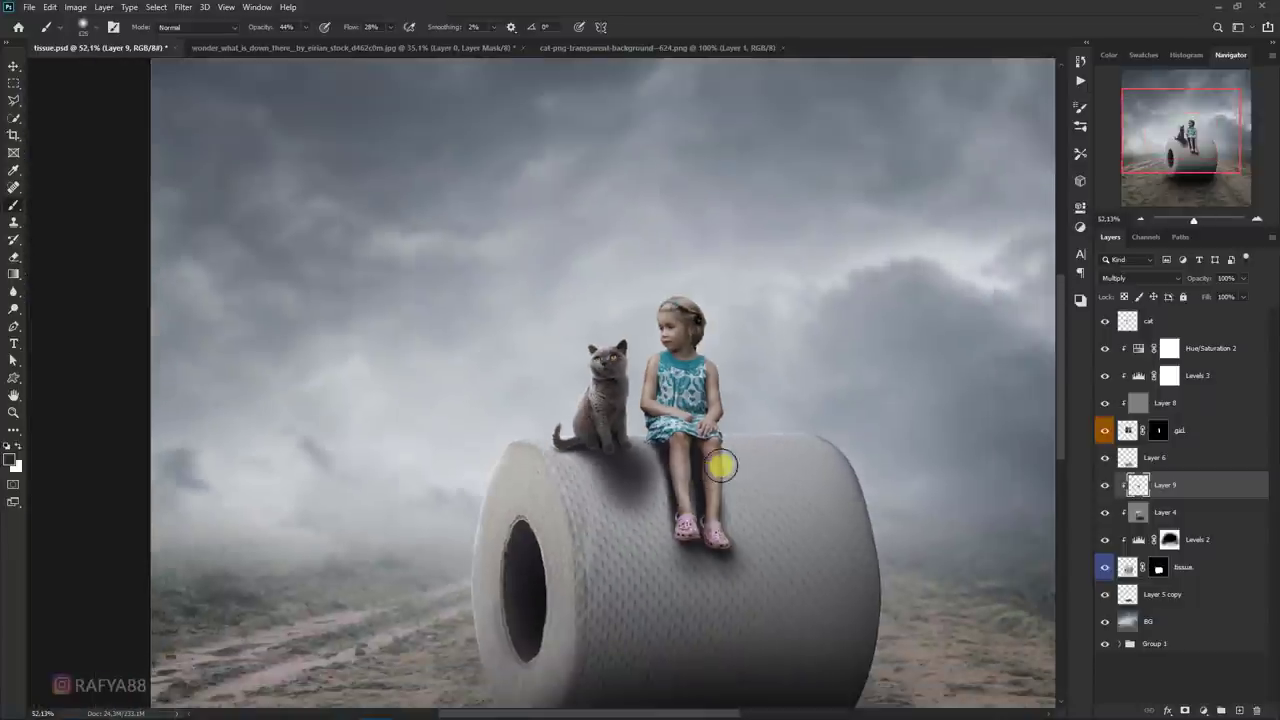
scroll(631, 477, "up", 1)
mouse_move(647, 493)
left_mouse_down()
mouse_move(639, 458)
mouse_move(668, 443)
mouse_move(644, 444)
mouse_move(630, 468)
left_mouse_up()
scroll(709, 471, "down", 1)
scroll(726, 349, "up", 2)
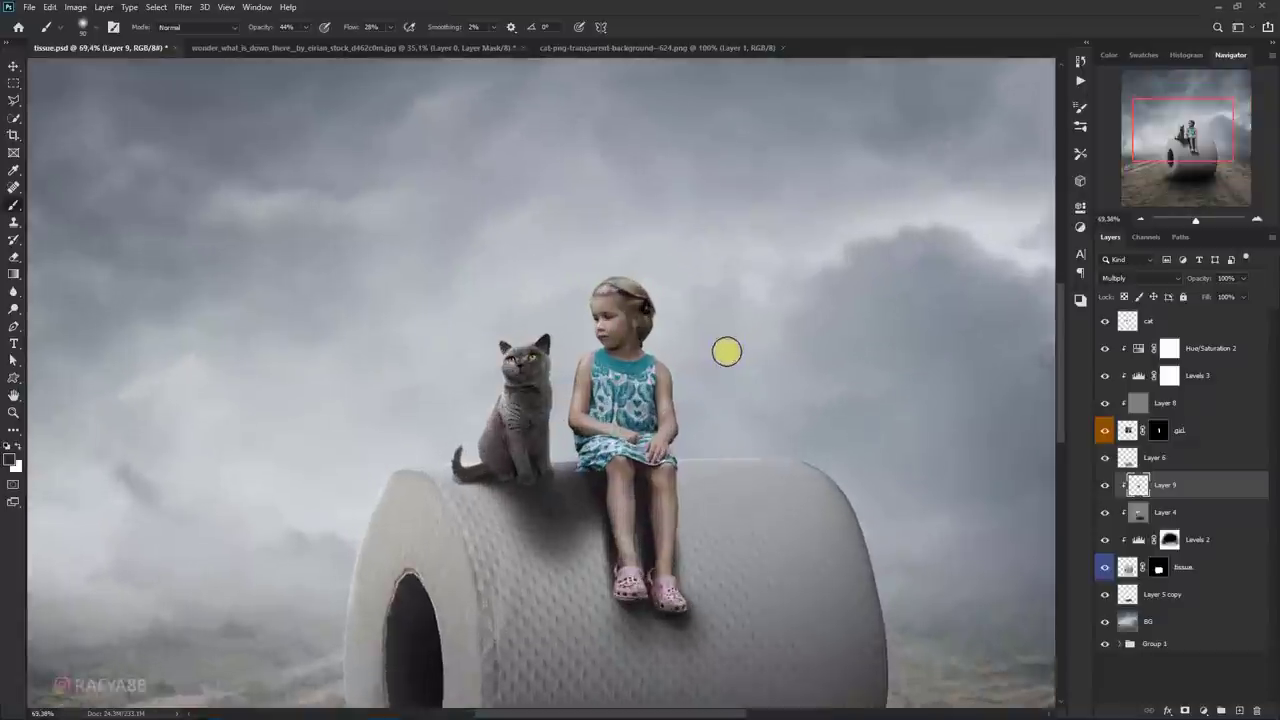
mouse_move(607, 527)
left_mouse_down()
mouse_move(617, 606)
mouse_move(603, 494)
left_mouse_up()
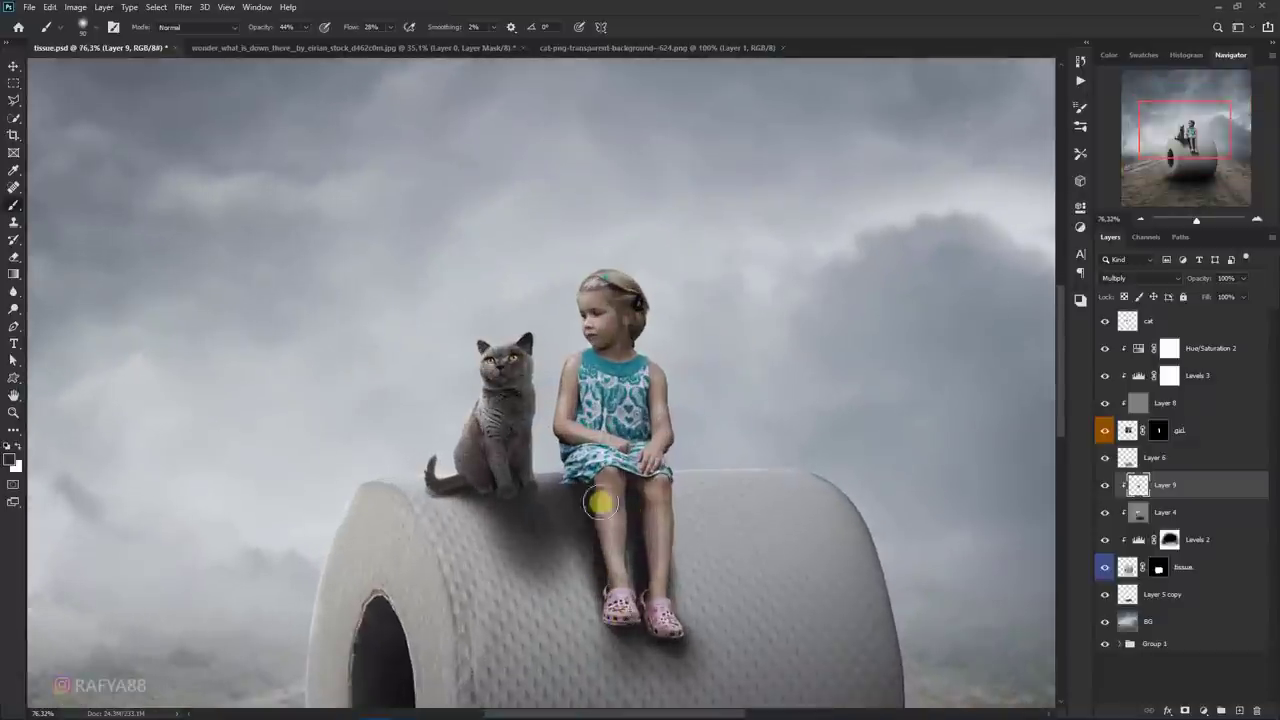
left_click(13, 241)
left_click_drag(15, 262, 48, 257)
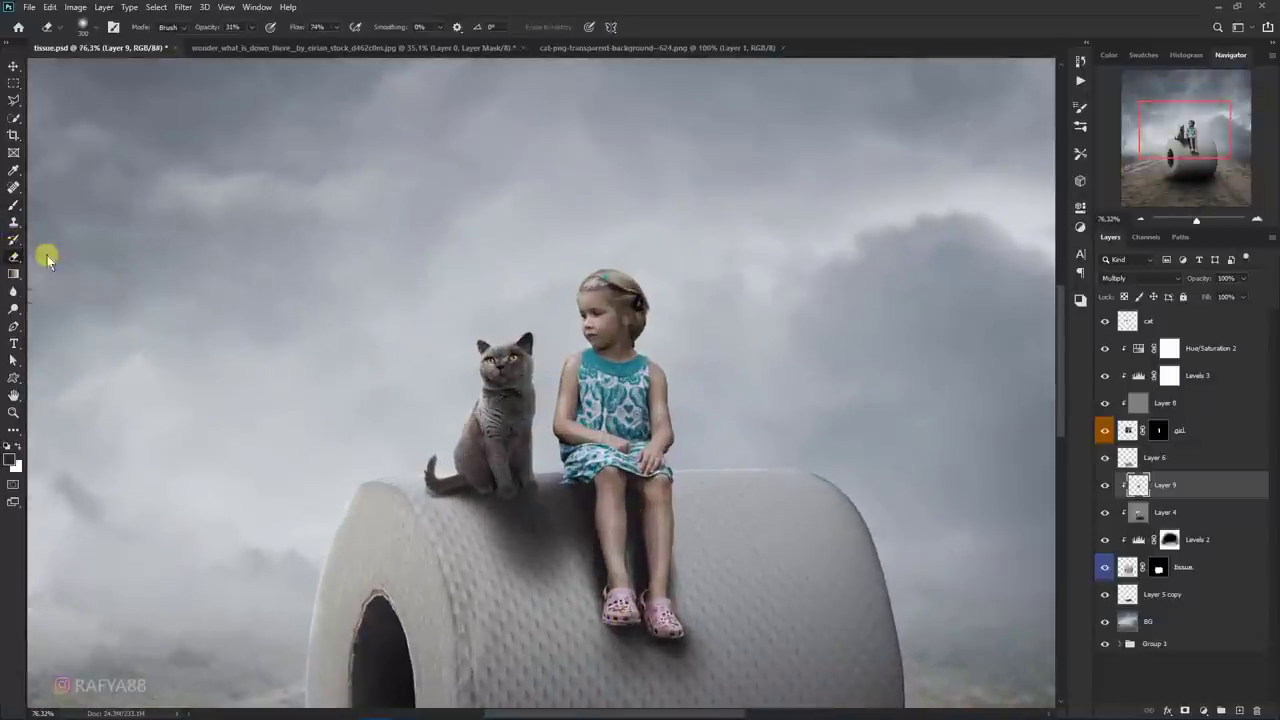
- Erase excess shadow around the girl's legs and across the roll at 33% eraser opacity
left_click(212, 27)
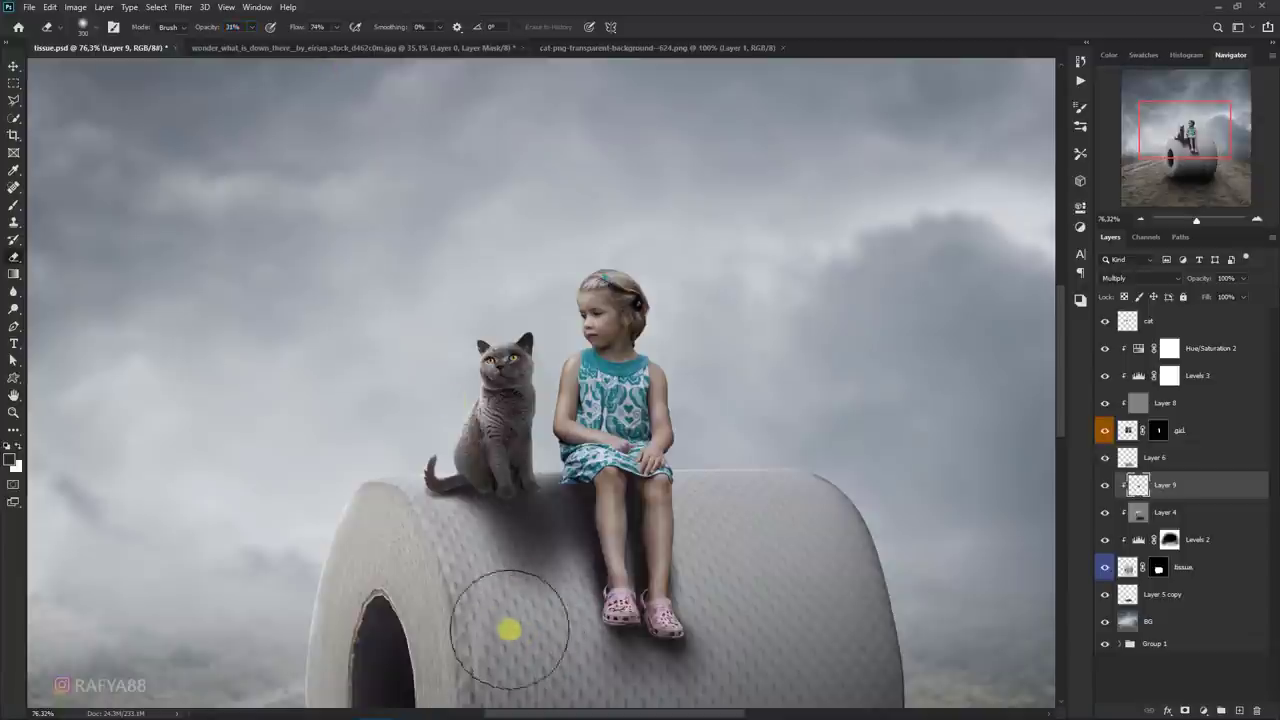
scroll(508, 623, "down", 1)
mouse_move(552, 600)
left_mouse_down()
mouse_move(609, 563)
mouse_move(608, 582)
mouse_move(571, 586)
mouse_move(594, 608)
left_mouse_up()
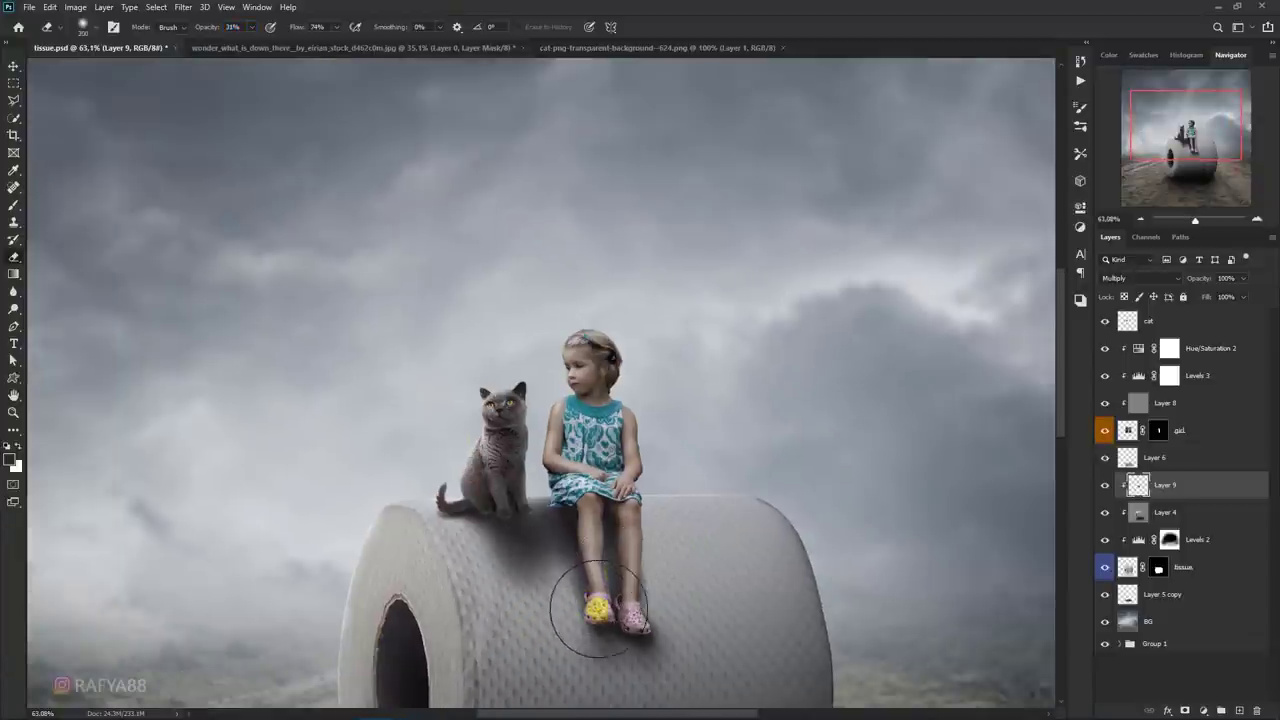
key("bracketright")
key("bracketright")
key("bracketright")
left_click_drag(694, 614, 708, 605)
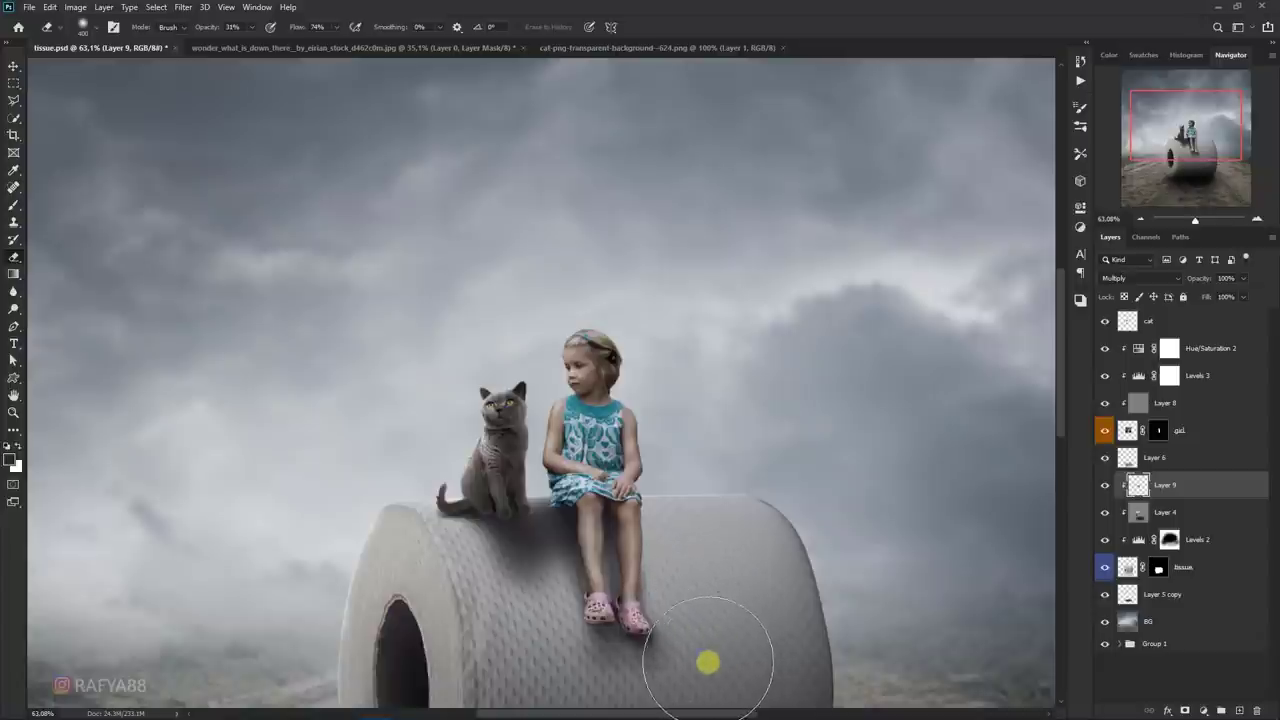
key("bracketleft")
mouse_move(559, 569)
left_mouse_down()
mouse_move(514, 560)
mouse_move(500, 600)
mouse_move(471, 580)
mouse_move(492, 585)
left_mouse_up()
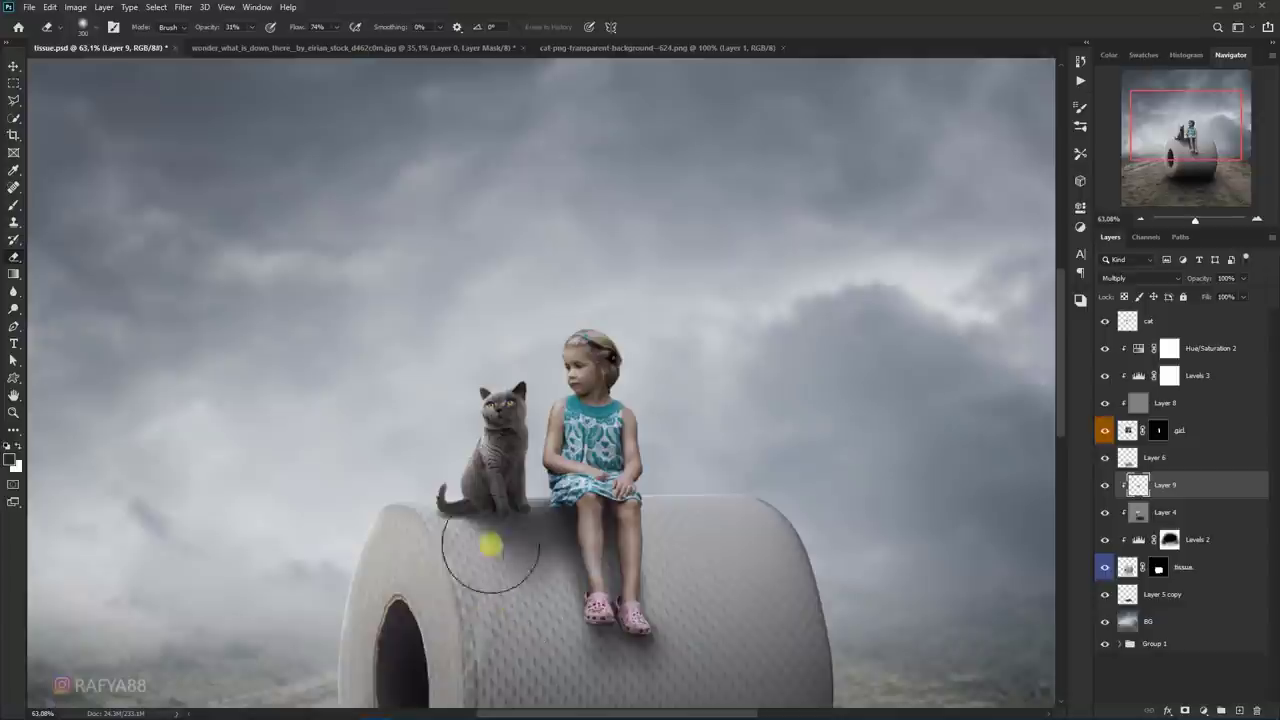
- Soften the roll shading below the cat, near the girl's feet, and between them
scroll(486, 534, "down", 5)
scroll(600, 380, "up", 2)
scroll(550, 405, "up", 3)
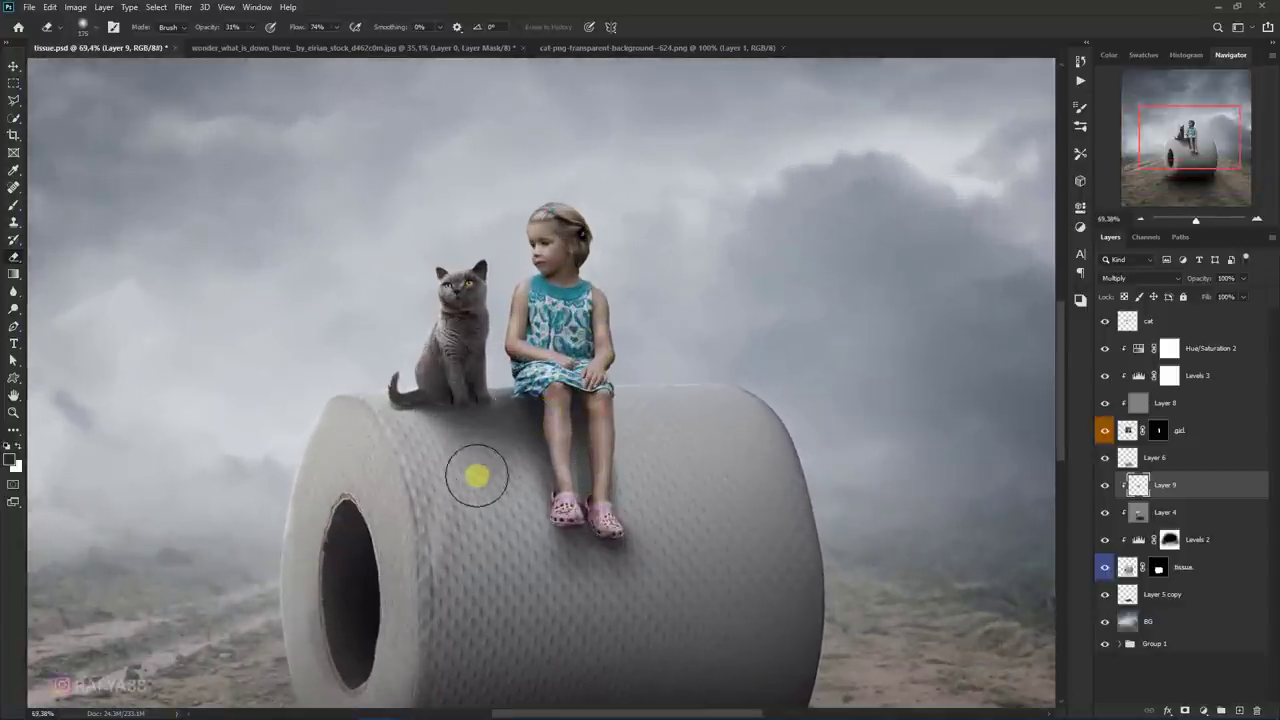
mouse_move(477, 476)
left_mouse_down()
mouse_move(509, 459)
mouse_move(535, 541)
mouse_move(530, 507)
left_mouse_up()
mouse_move(601, 488)
left_mouse_down()
mouse_move(651, 503)
mouse_move(633, 495)
left_mouse_up()
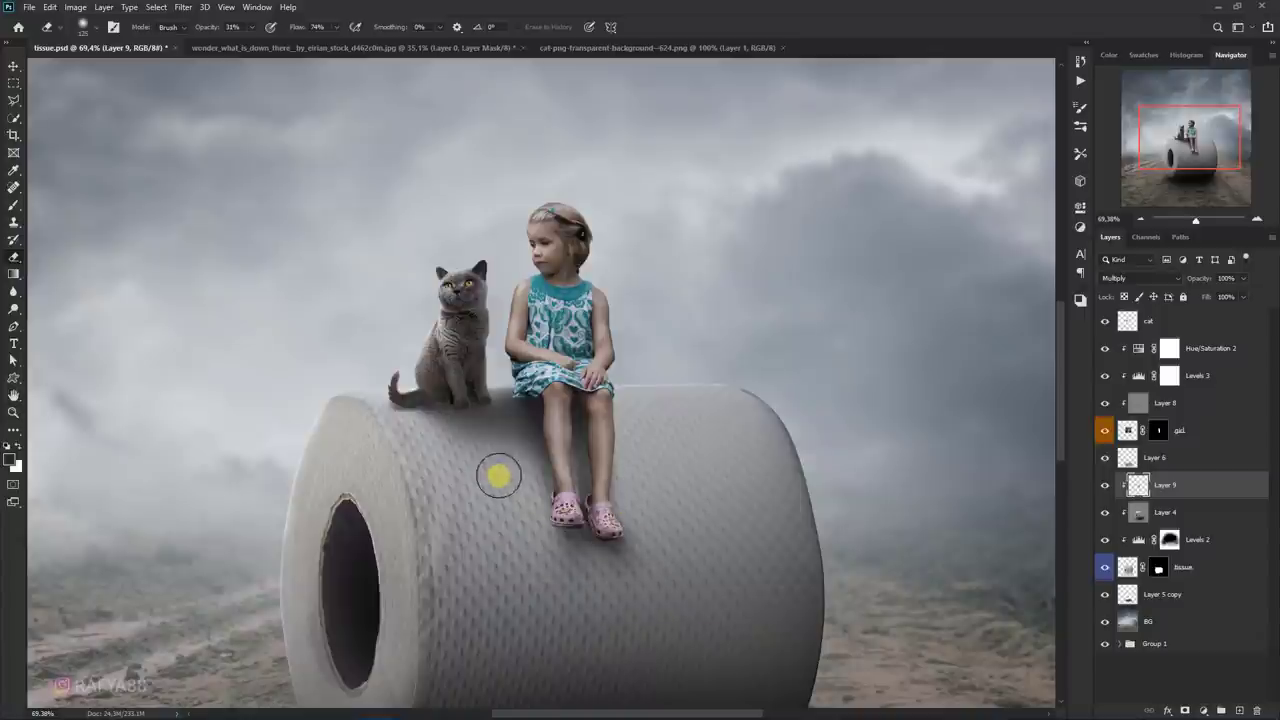
left_click_drag(490, 368, 500, 369)
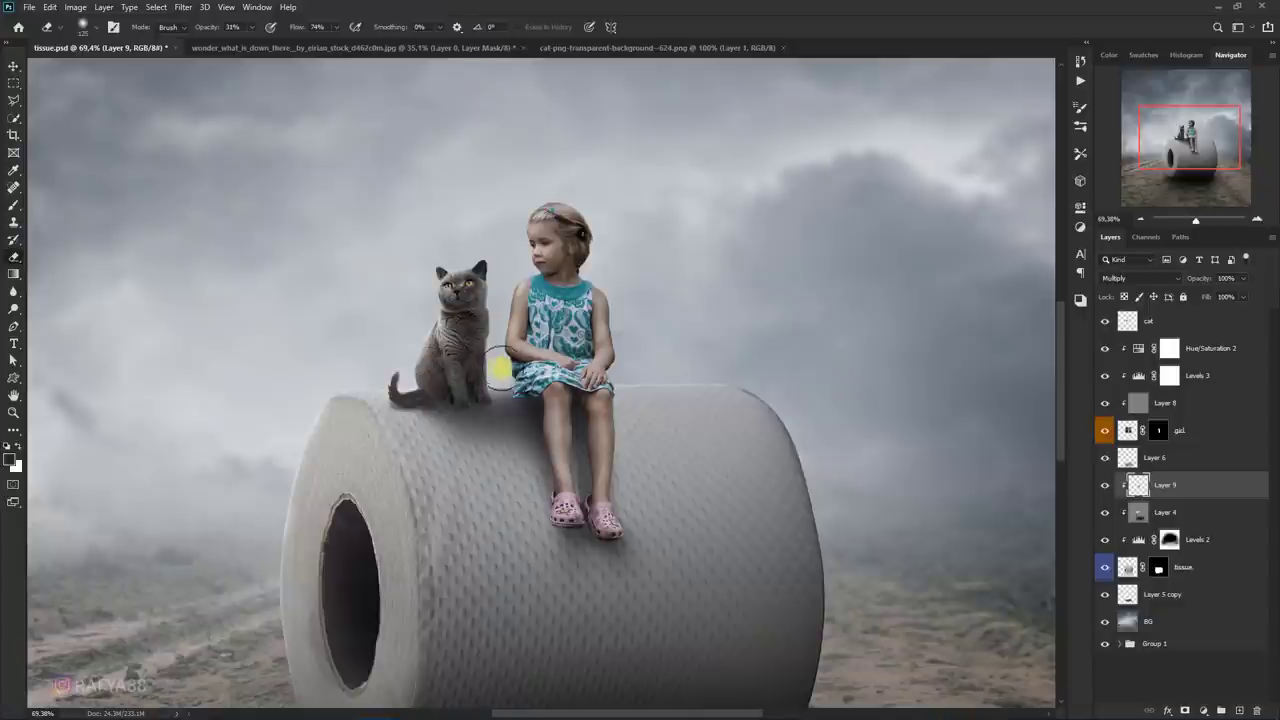
scroll(336, 384, "down", 5)
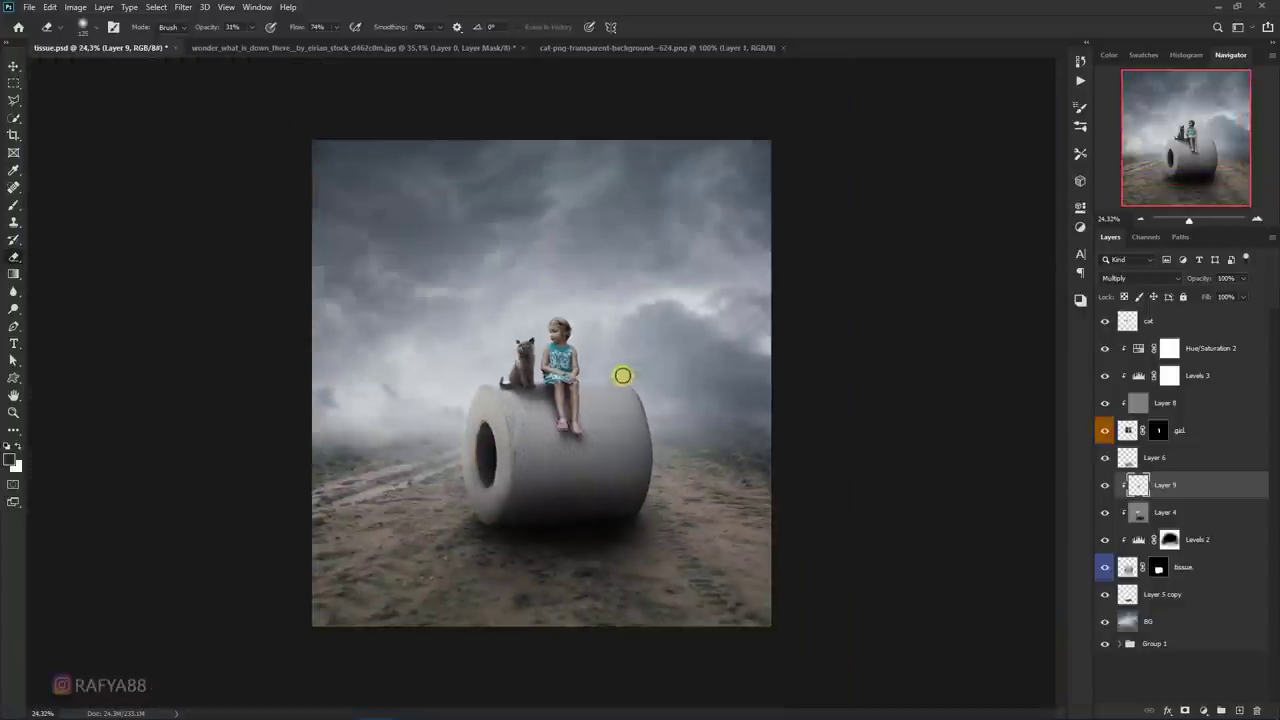
scroll(623, 374, "up", 2)
scroll(571, 351, "up", 3)
scroll(533, 396, "up", 3)
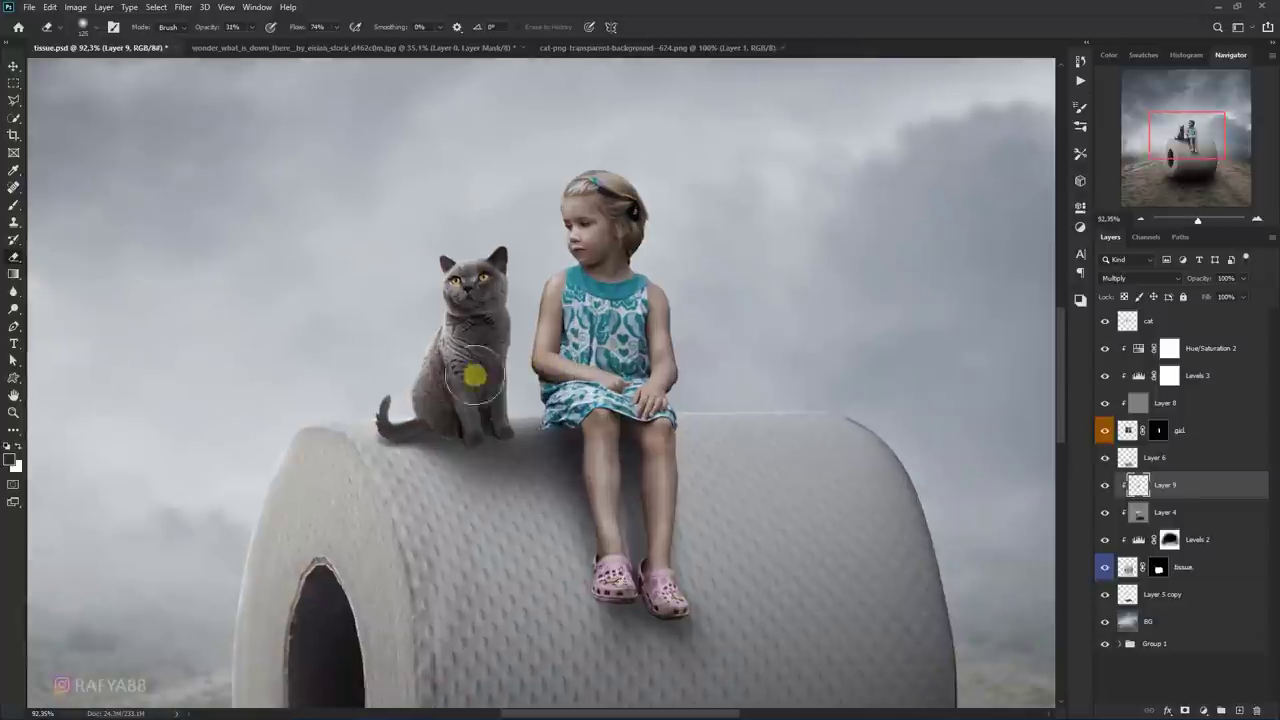
- Brush faint shadows at 44% opacity, 28% flow under the girl's knees and cat's paws
key("b")
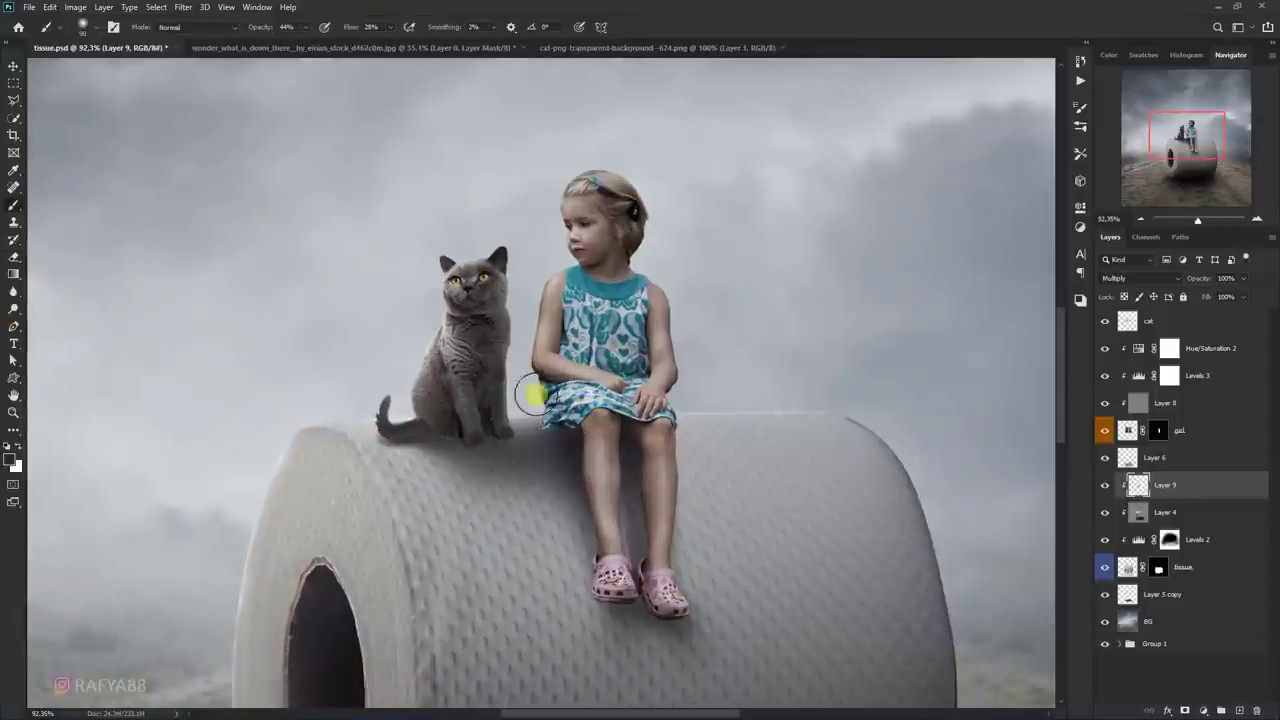
scroll(570, 432, "up", 2)
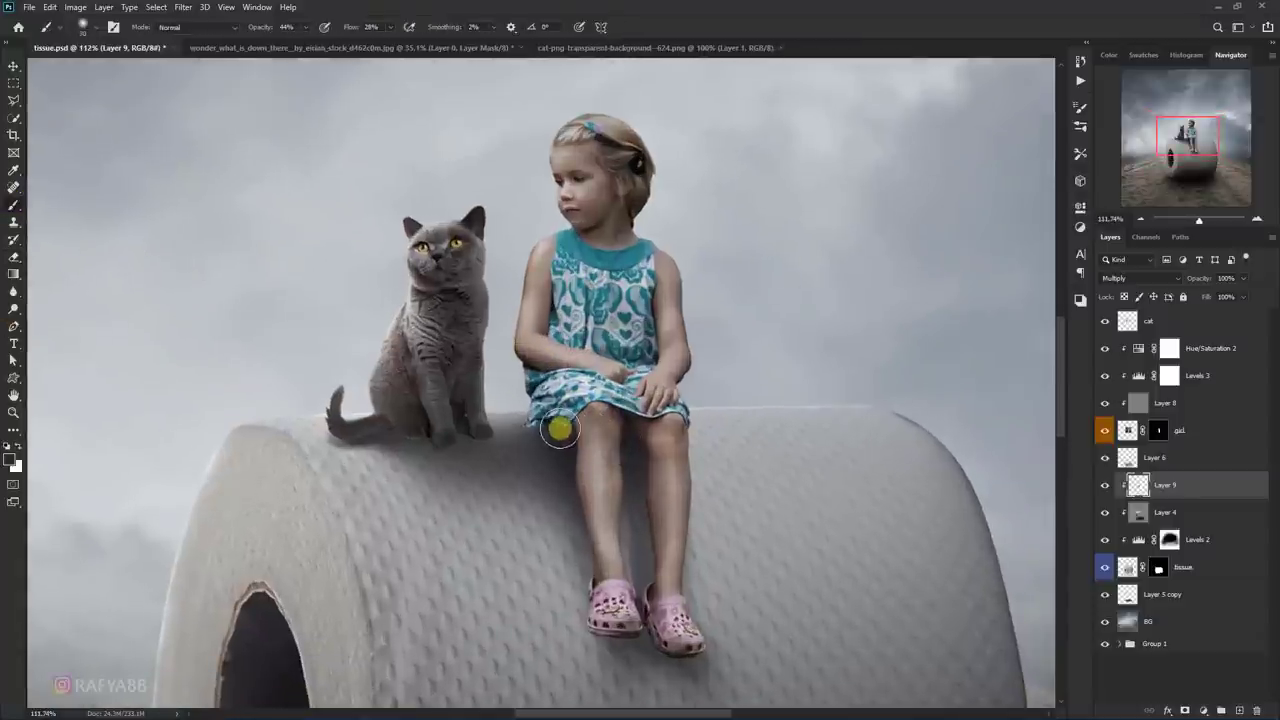
left_click_drag(608, 429, 622, 429)
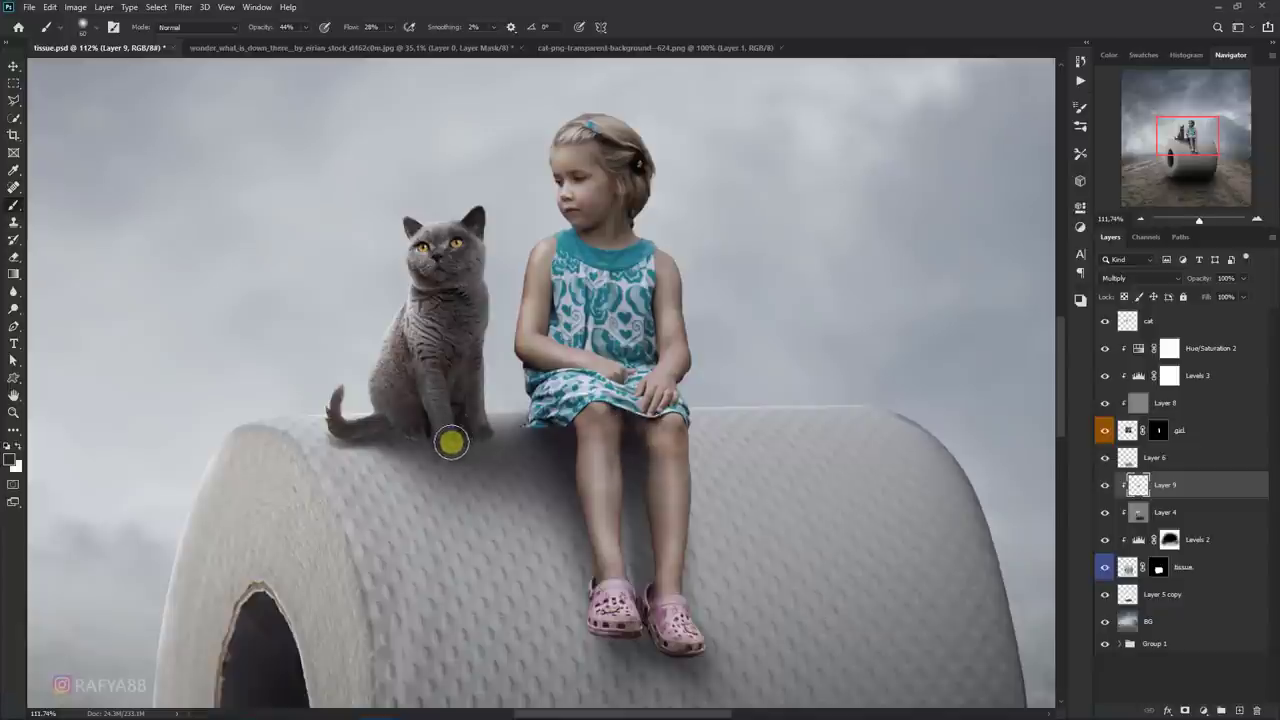
left_click_drag(451, 442, 417, 437)
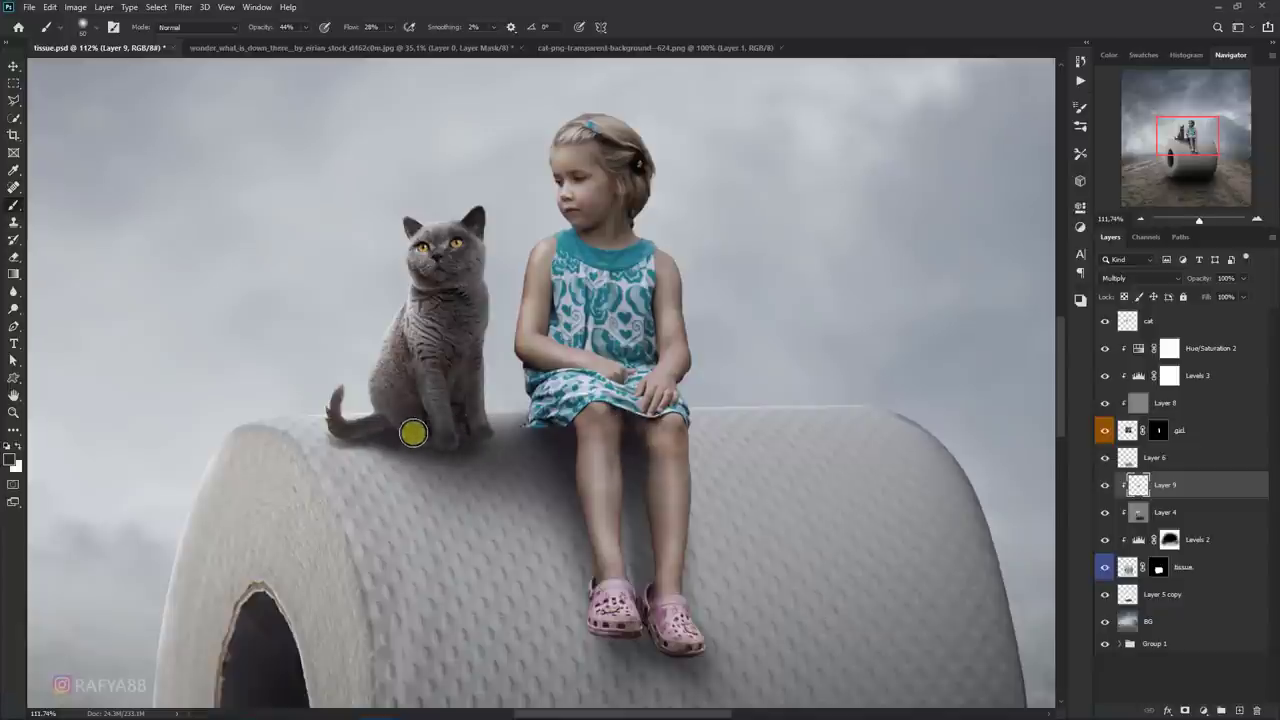
scroll(413, 433, "down", 2)
scroll(480, 400, "down", 2)
scroll(562, 354, "down", 2)
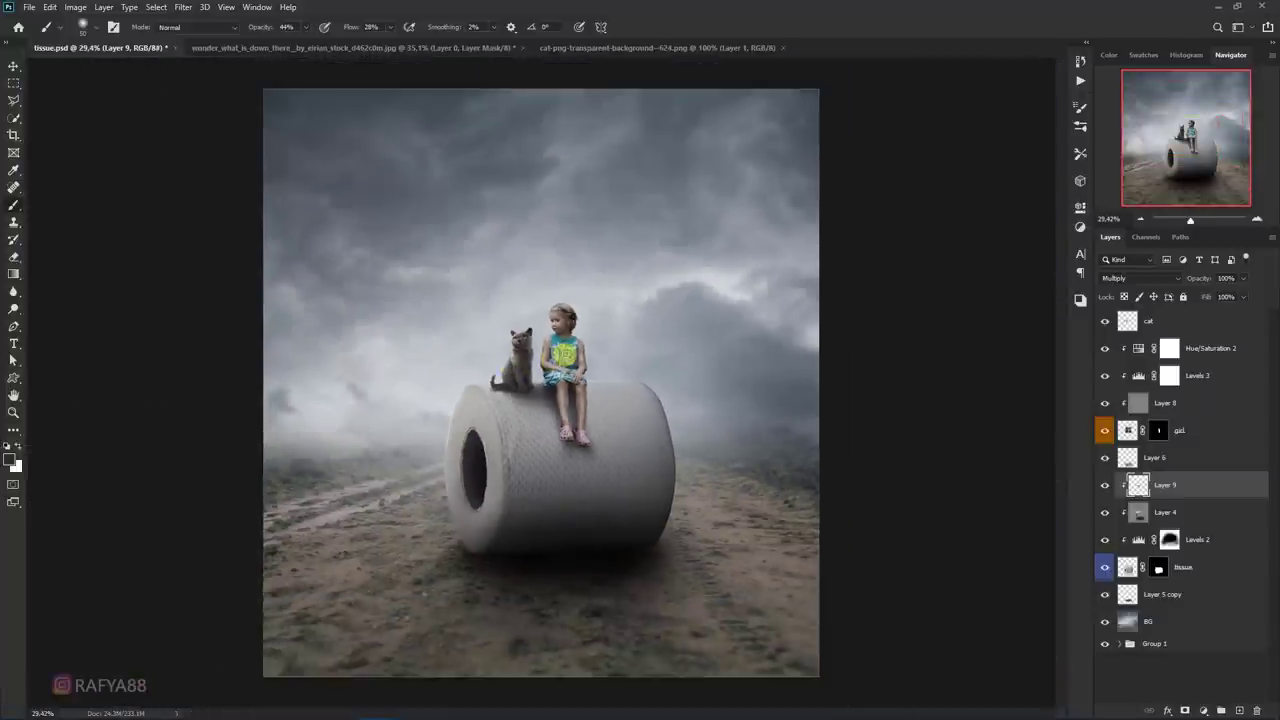
scroll(605, 337, "down", 1)
scroll(603, 337, "down", 1)
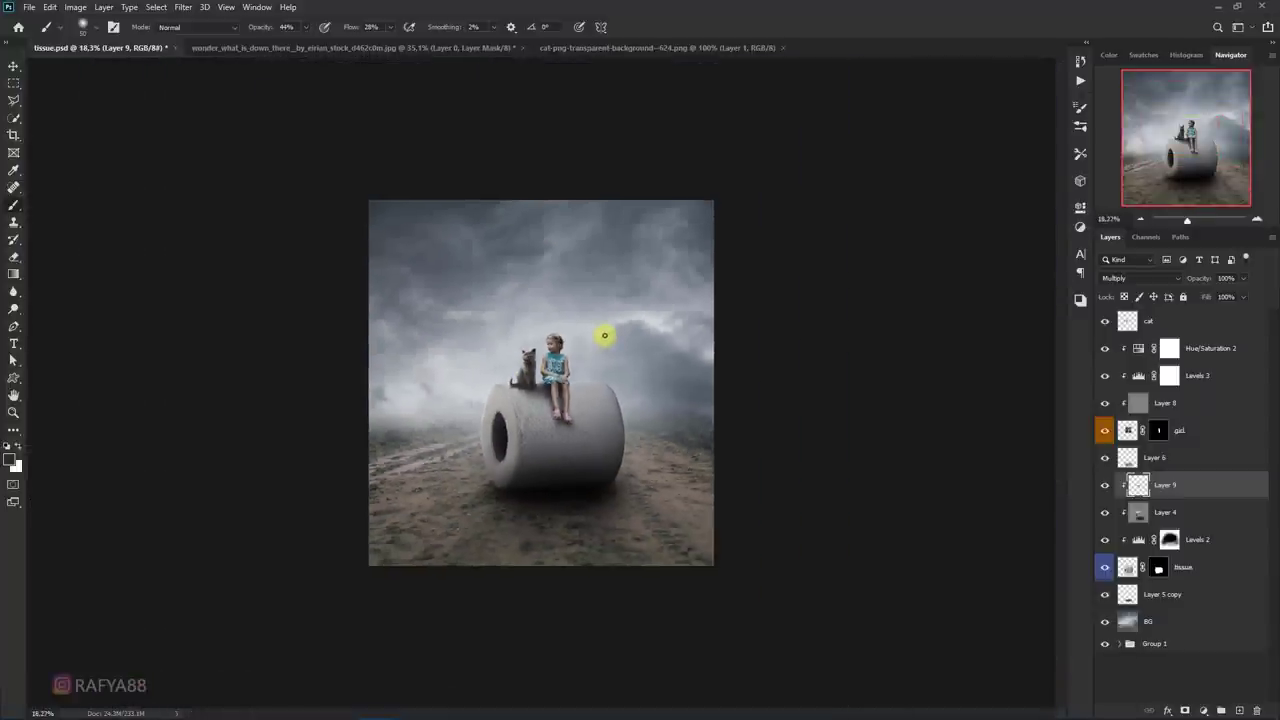
scroll(634, 334, "up", 1)
scroll(648, 331, "up", 2)
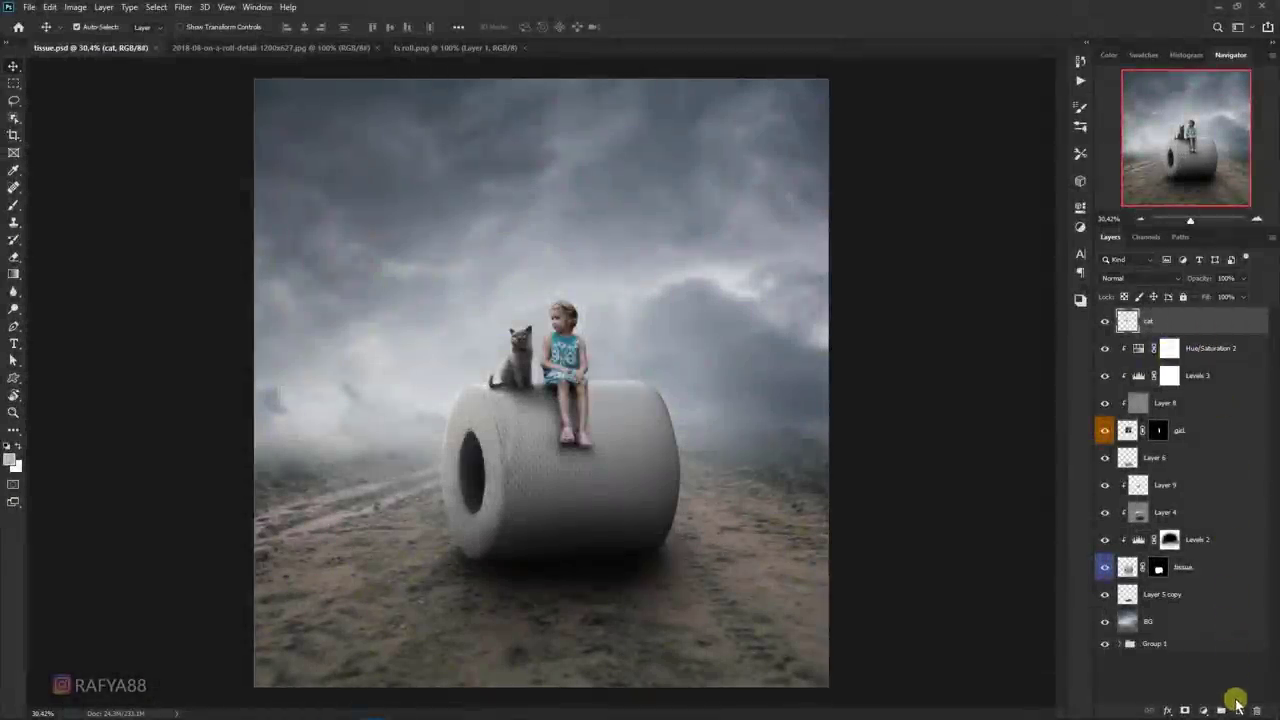
- Add Layer 10, sample a dark ground colour, and paint the lower-right ground
left_click(1238, 708)
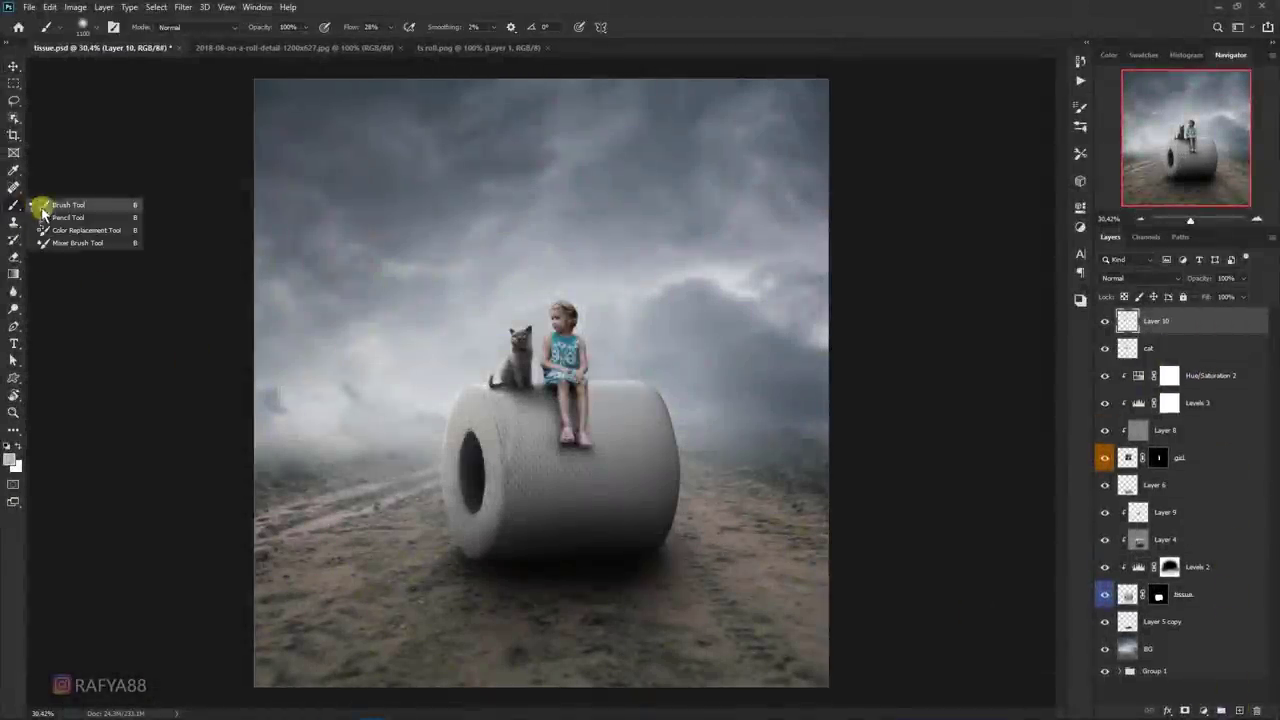
left_click(10, 459)
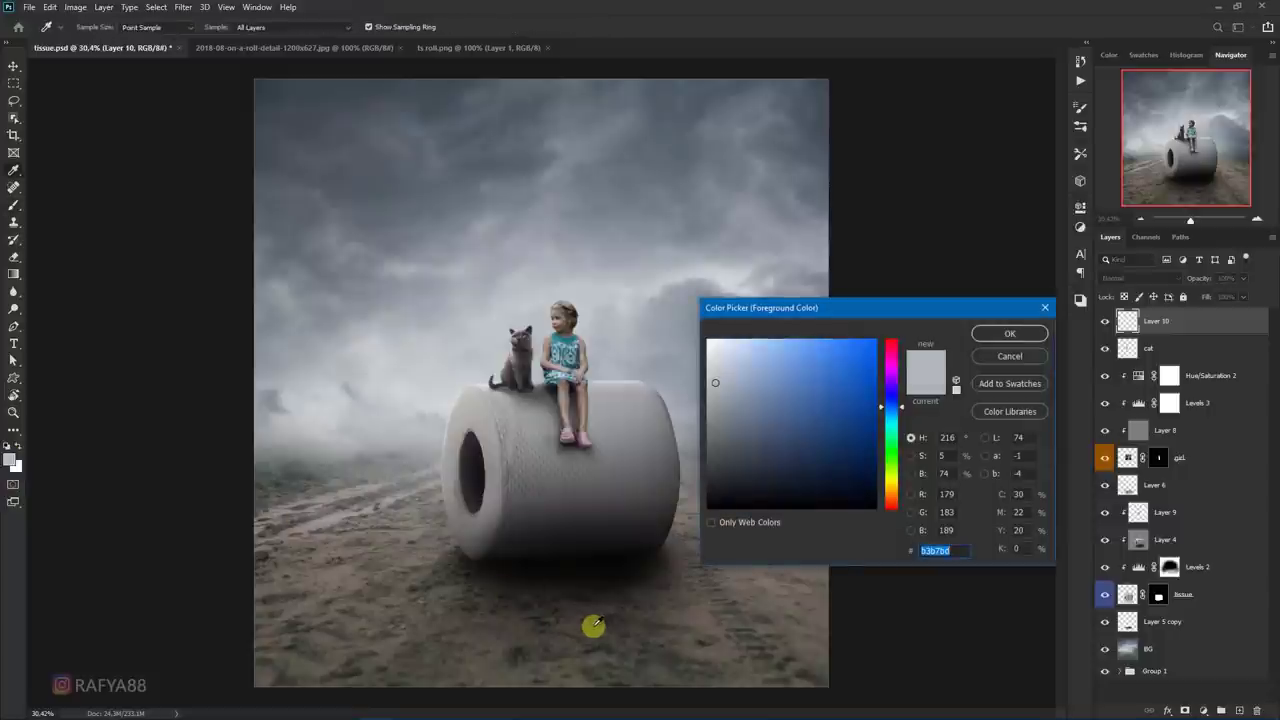
left_click_drag(593, 626, 601, 622)
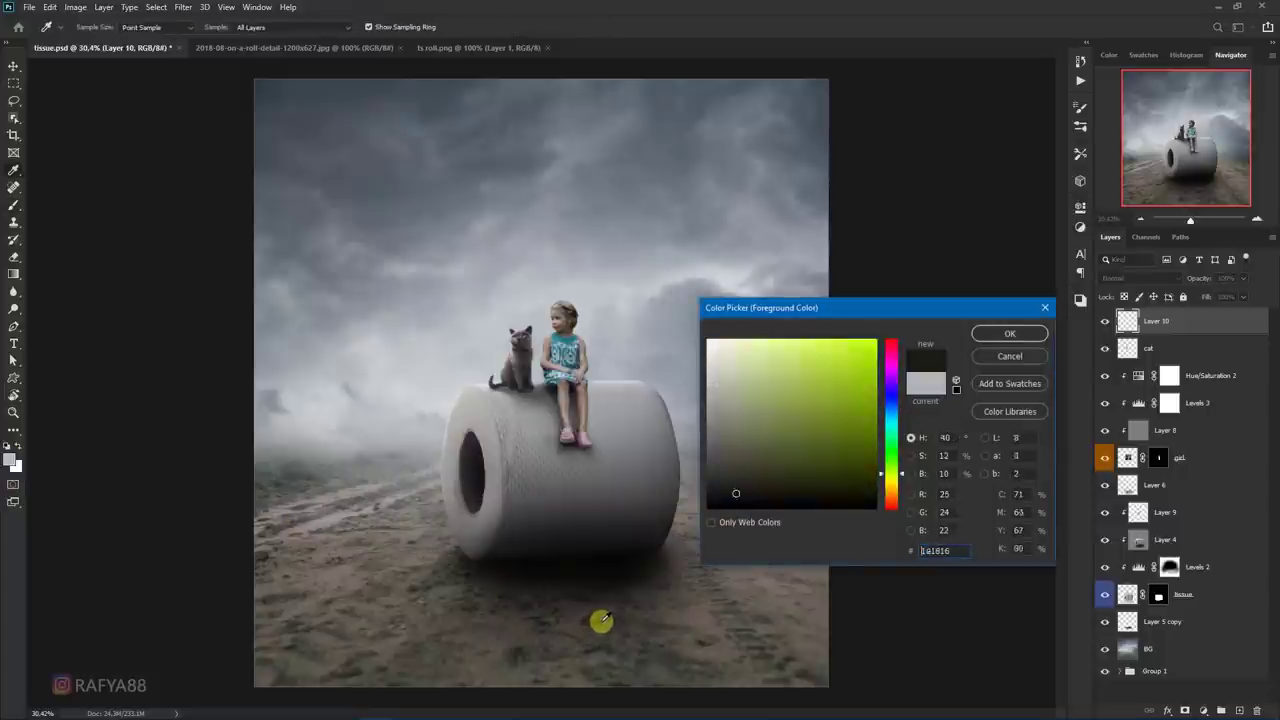
left_click(1010, 333)
scroll(443, 491, "down", 1)
scroll(681, 590, "down", 1)
mouse_move(681, 590)
left_mouse_down()
mouse_move(803, 569)
mouse_move(763, 620)
mouse_move(789, 609)
mouse_move(568, 648)
mouse_move(329, 626)
mouse_move(429, 652)
mouse_move(866, 566)
left_mouse_up()
- Set Layer 10 to Multiply at 47% opacity and stretch it wider to the right
left_click(1140, 278)
left_click(1128, 332)
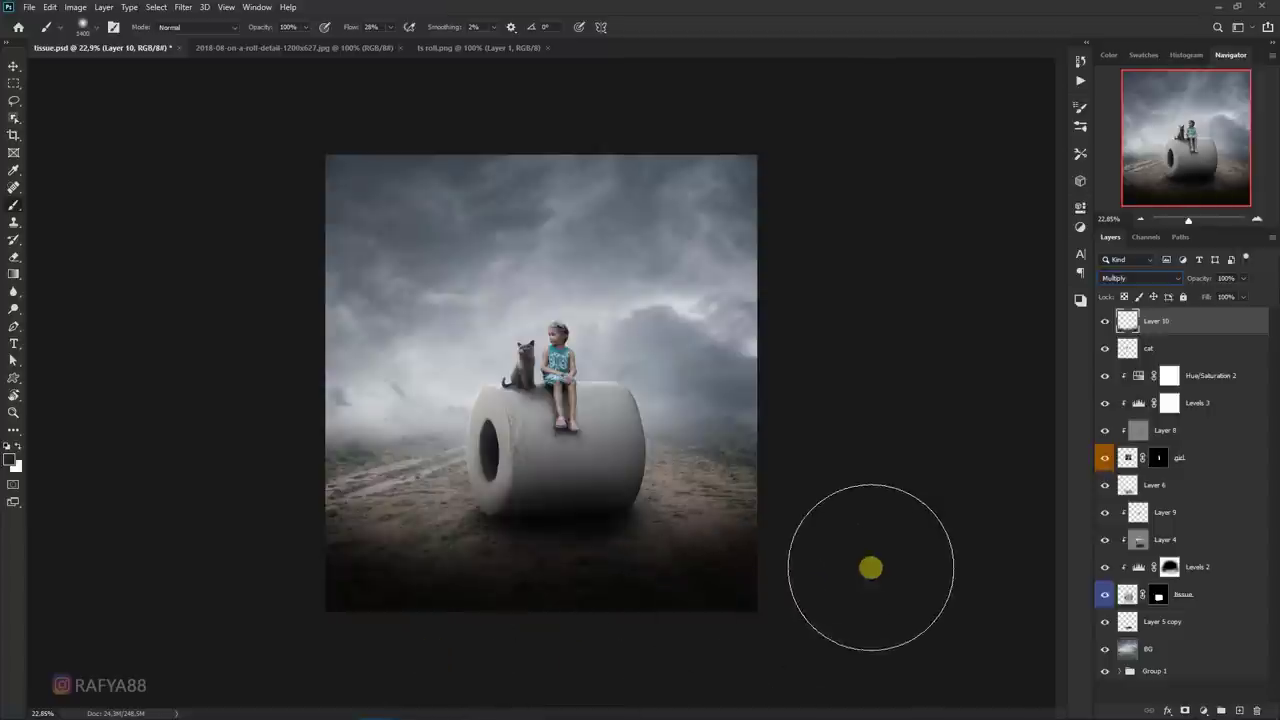
left_click_drag(1185, 285, 1157, 287)
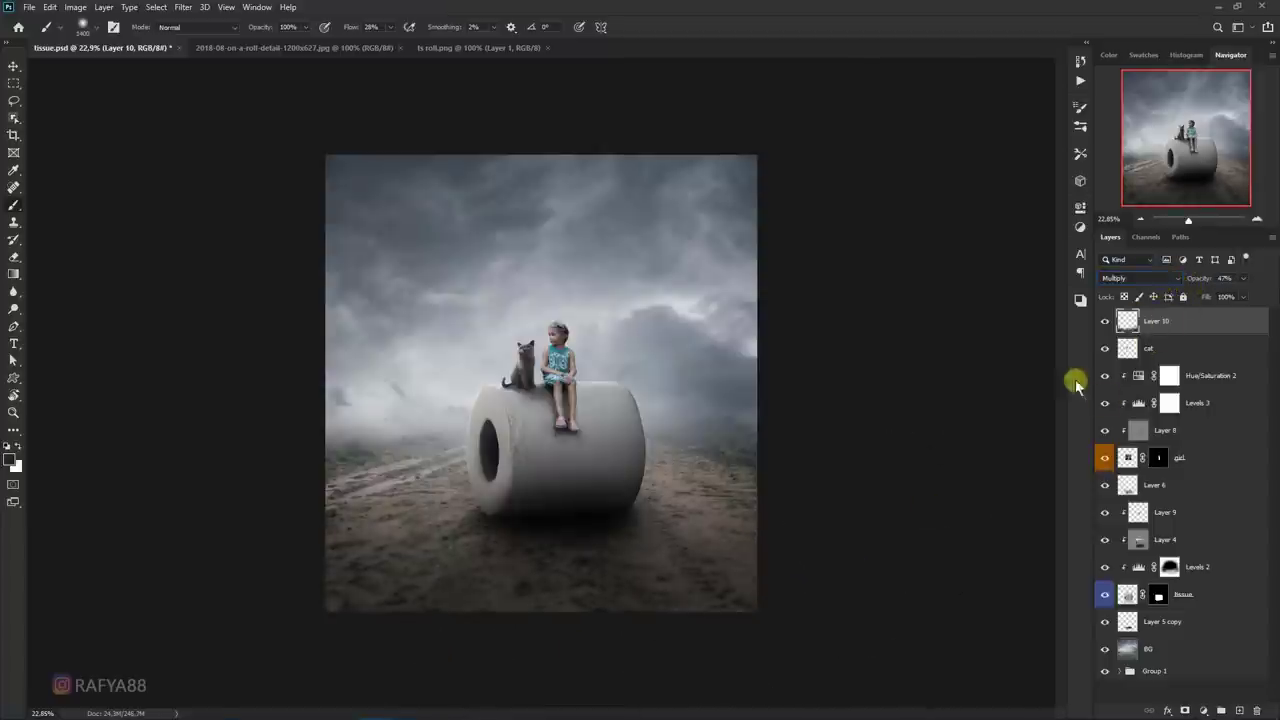
key("ctrl+t")
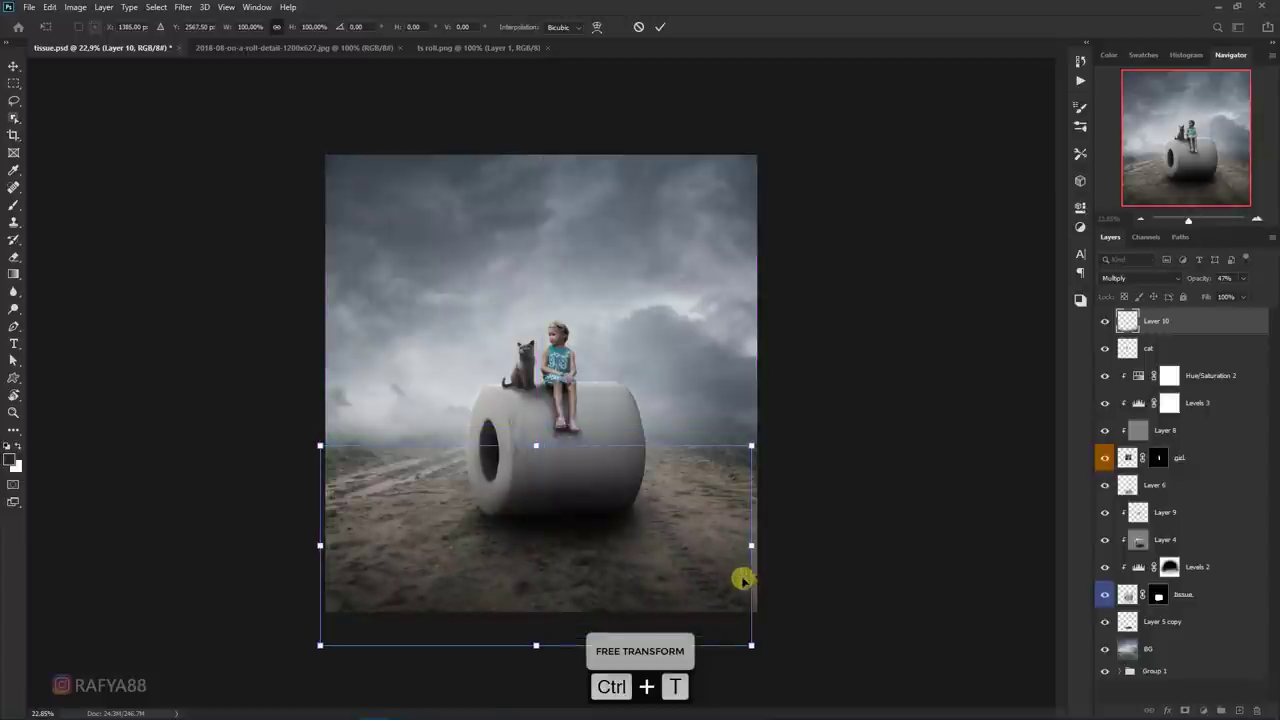
left_click_drag(751, 545, 782, 545)
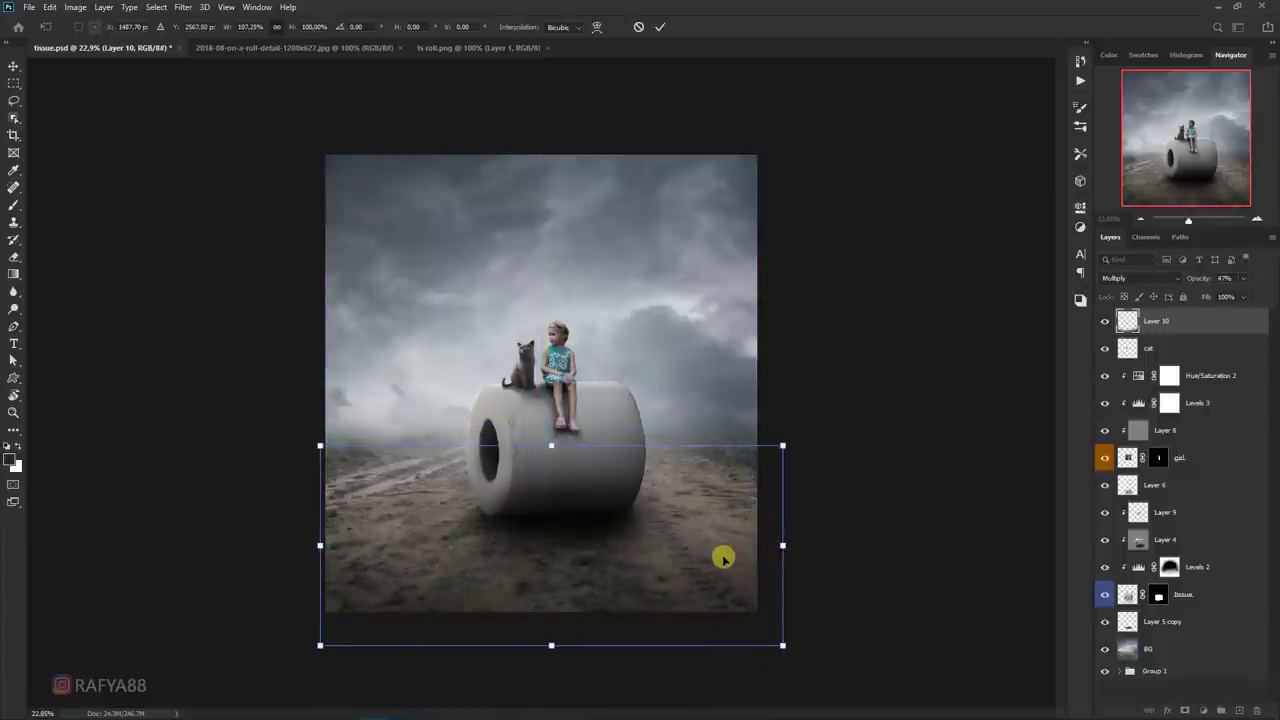
key("Return")
- Darken more of the lower ground at 37% brush opacity and toggle Layer 10 to compare
key("b")
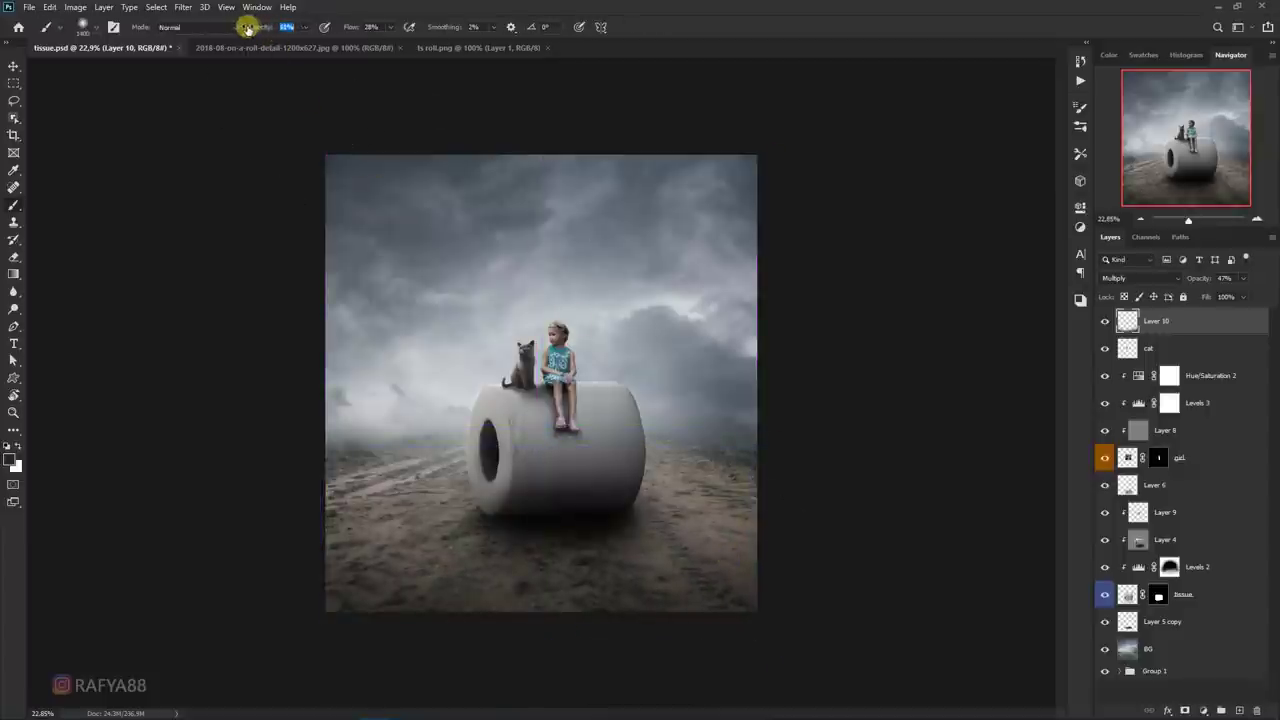
type("37")
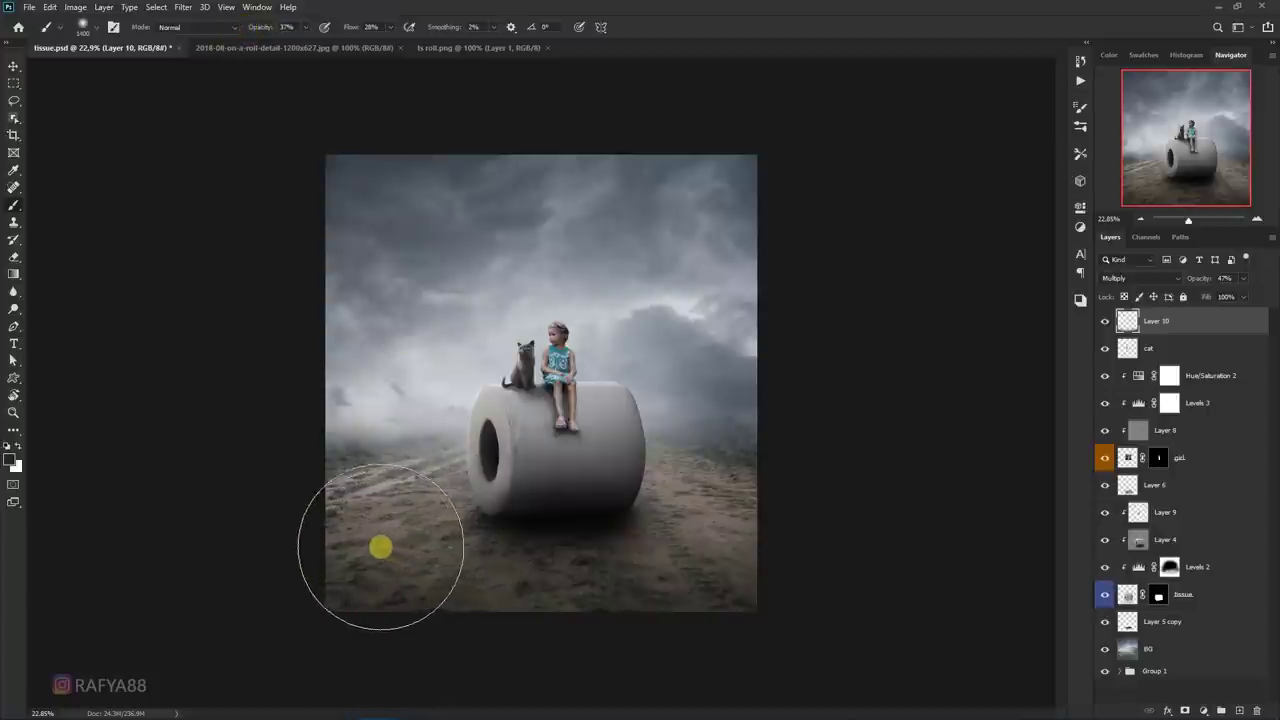
mouse_move(681, 548)
left_mouse_down()
mouse_move(729, 531)
mouse_move(734, 580)
mouse_move(666, 614)
mouse_move(400, 617)
mouse_move(569, 611)
mouse_move(499, 637)
mouse_move(600, 640)
mouse_move(743, 614)
mouse_move(533, 627)
mouse_move(660, 606)
mouse_move(751, 451)
mouse_move(1100, 335)
left_mouse_up()
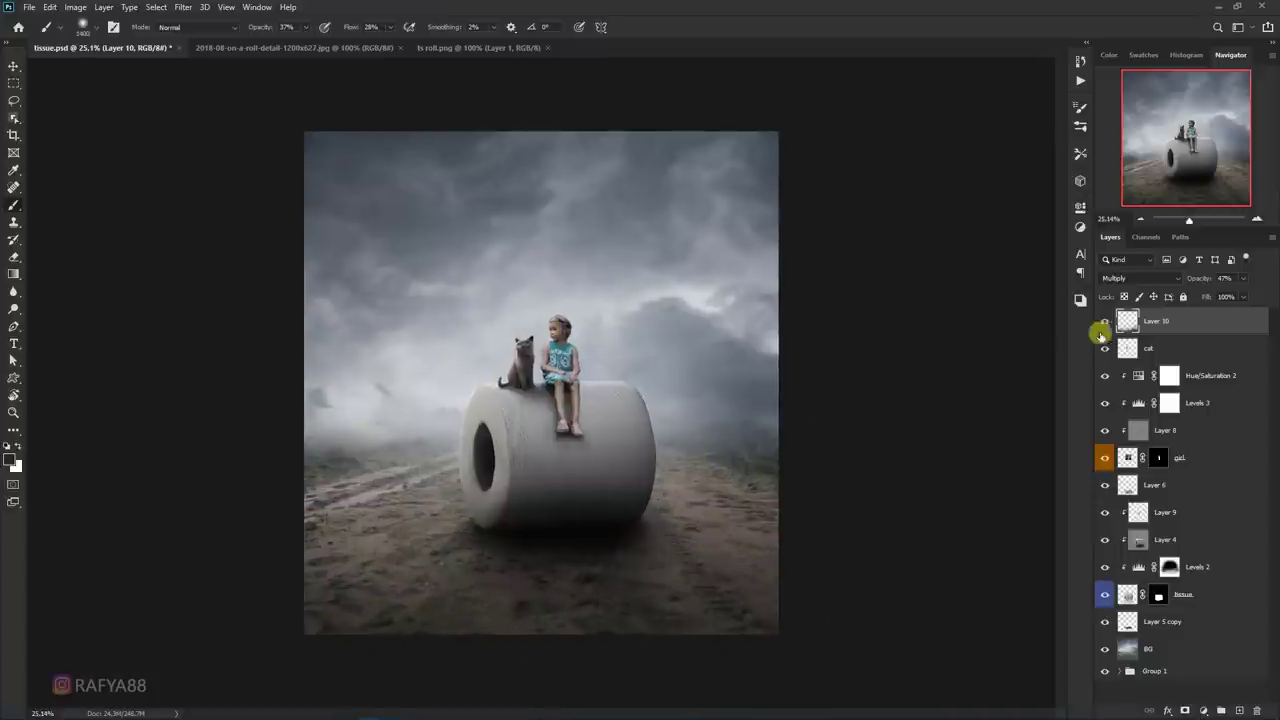
left_click(1106, 322)
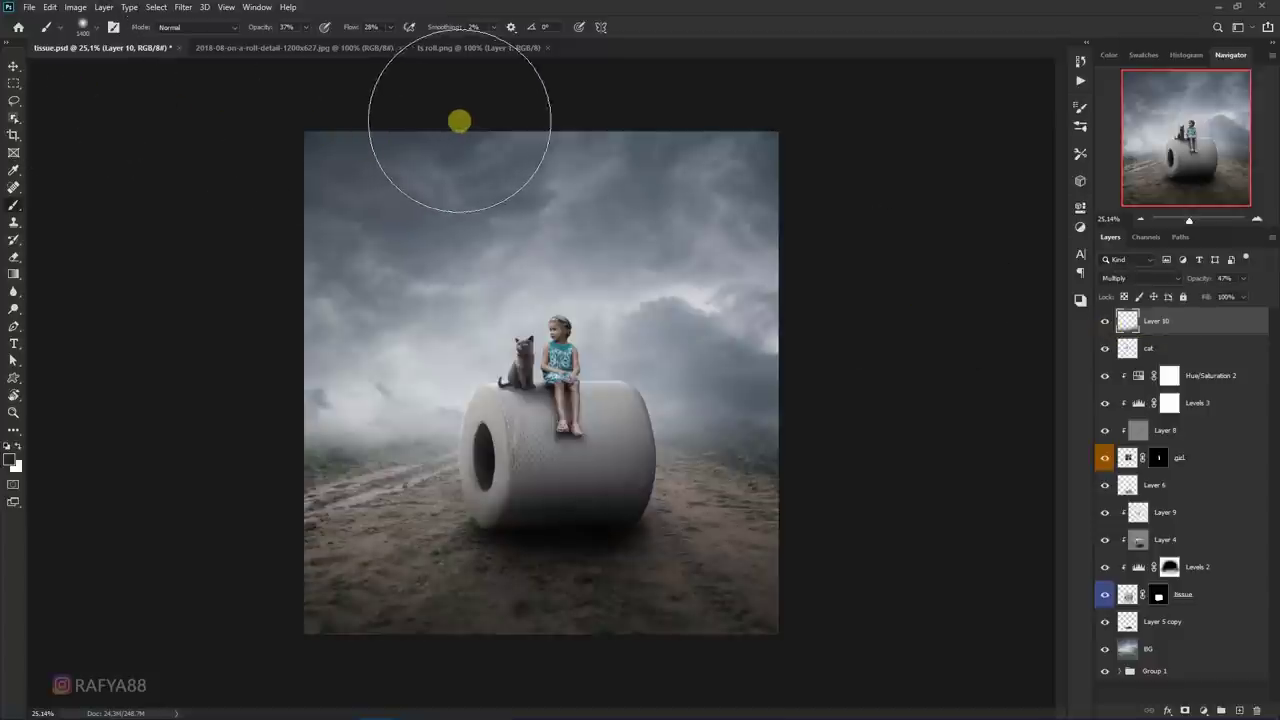
- Drag the small roll from ts roll.png into the composite
key("v")
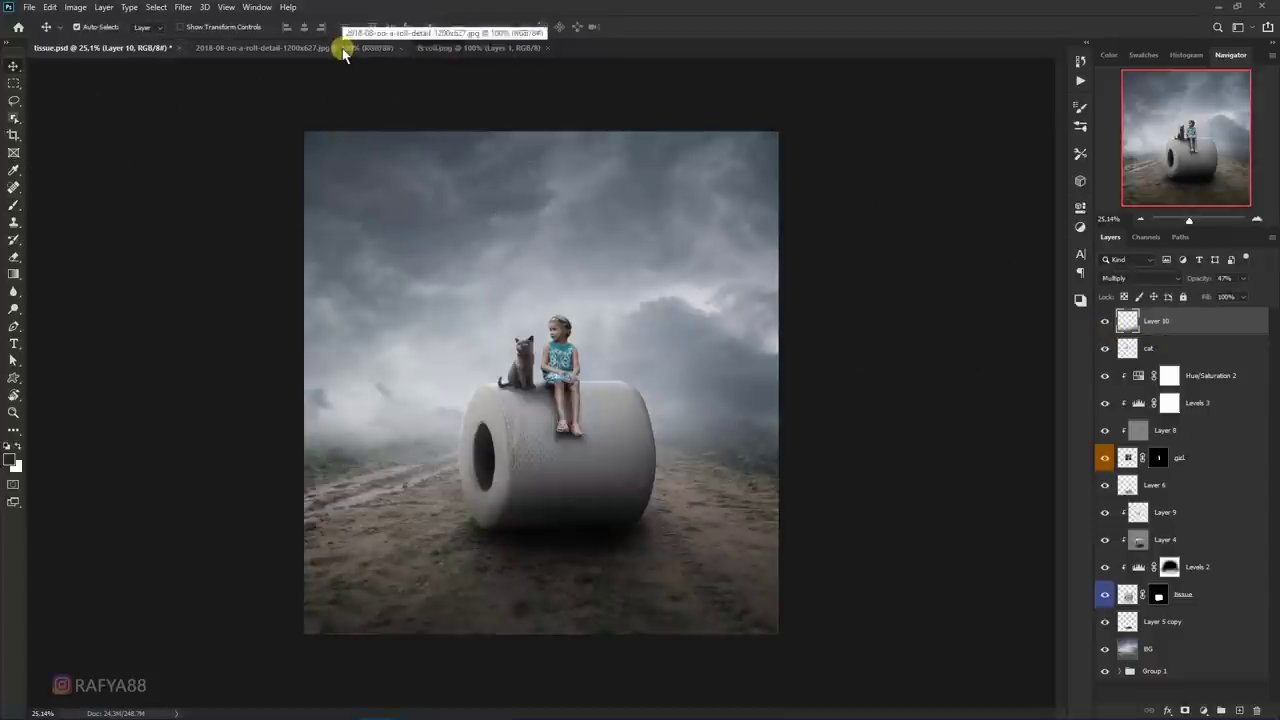
left_click(342, 48)
left_click(437, 48)
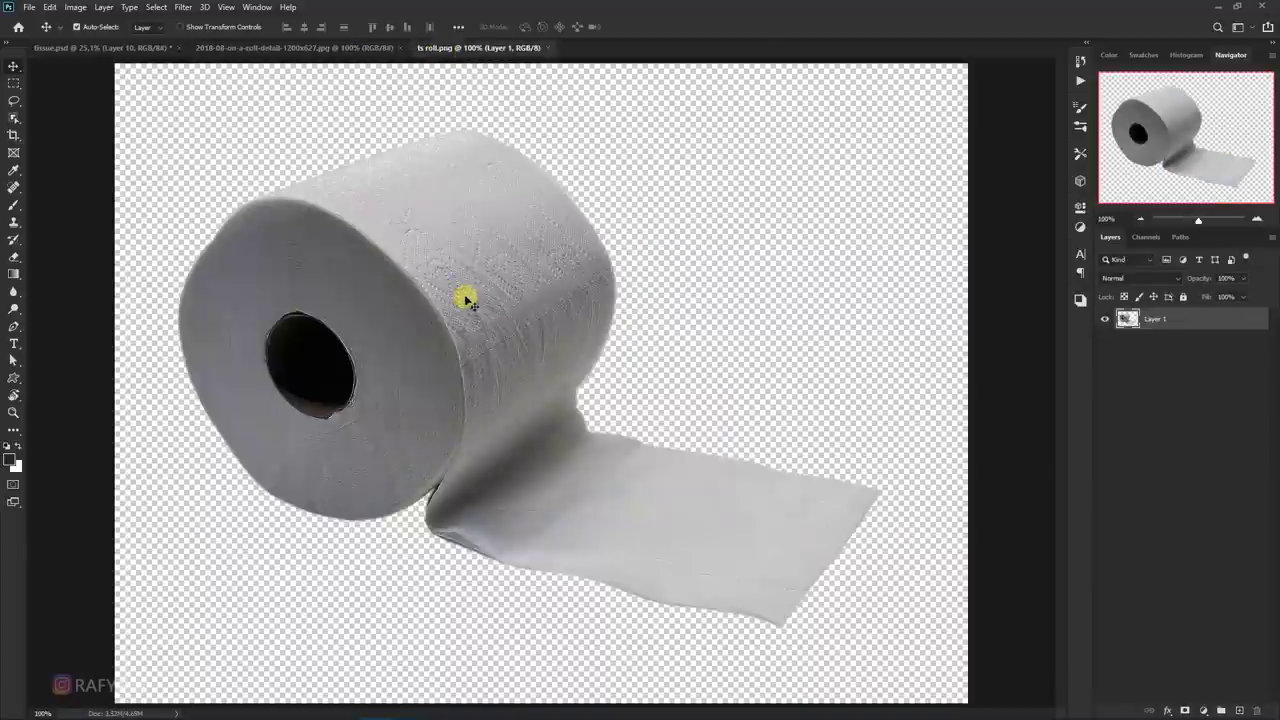
mouse_move(460, 292)
left_mouse_down()
mouse_move(130, 55)
mouse_move(707, 568)
left_mouse_up()
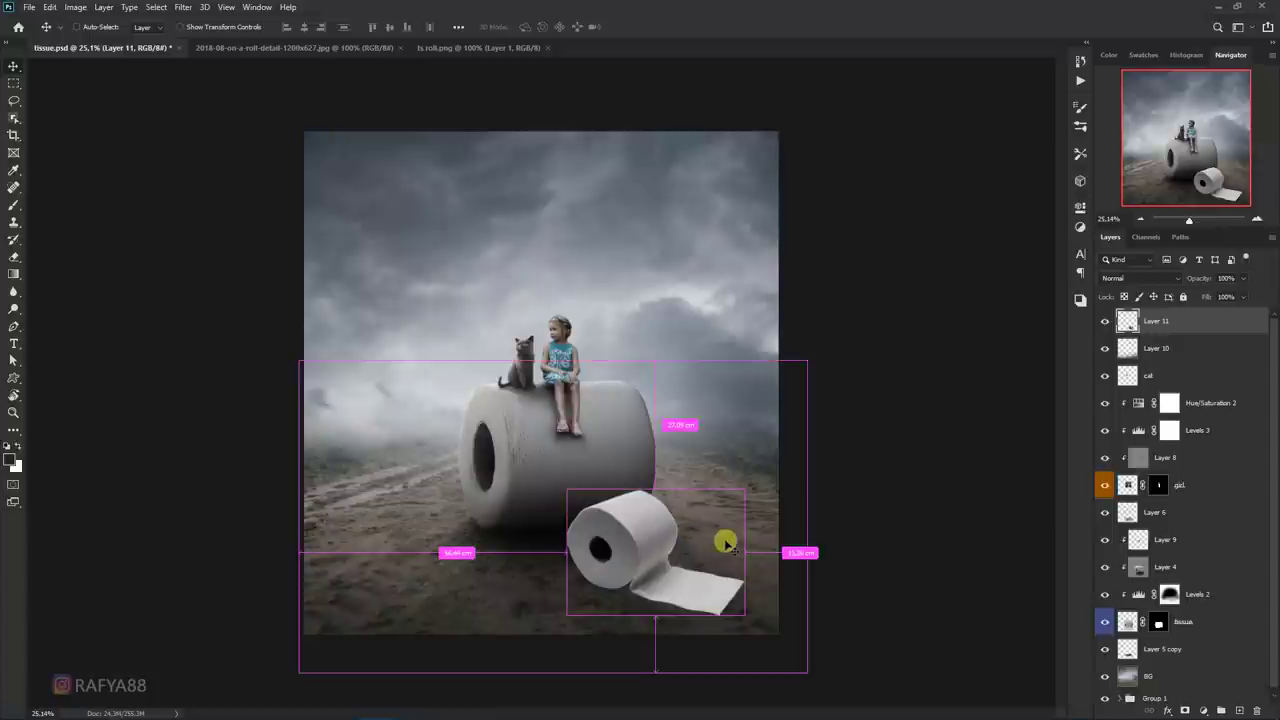
- Scale the small roll to about 119% and place it in the lower-right foreground
key("ctrl+t")
left_click_drag(744, 615, 778, 638)
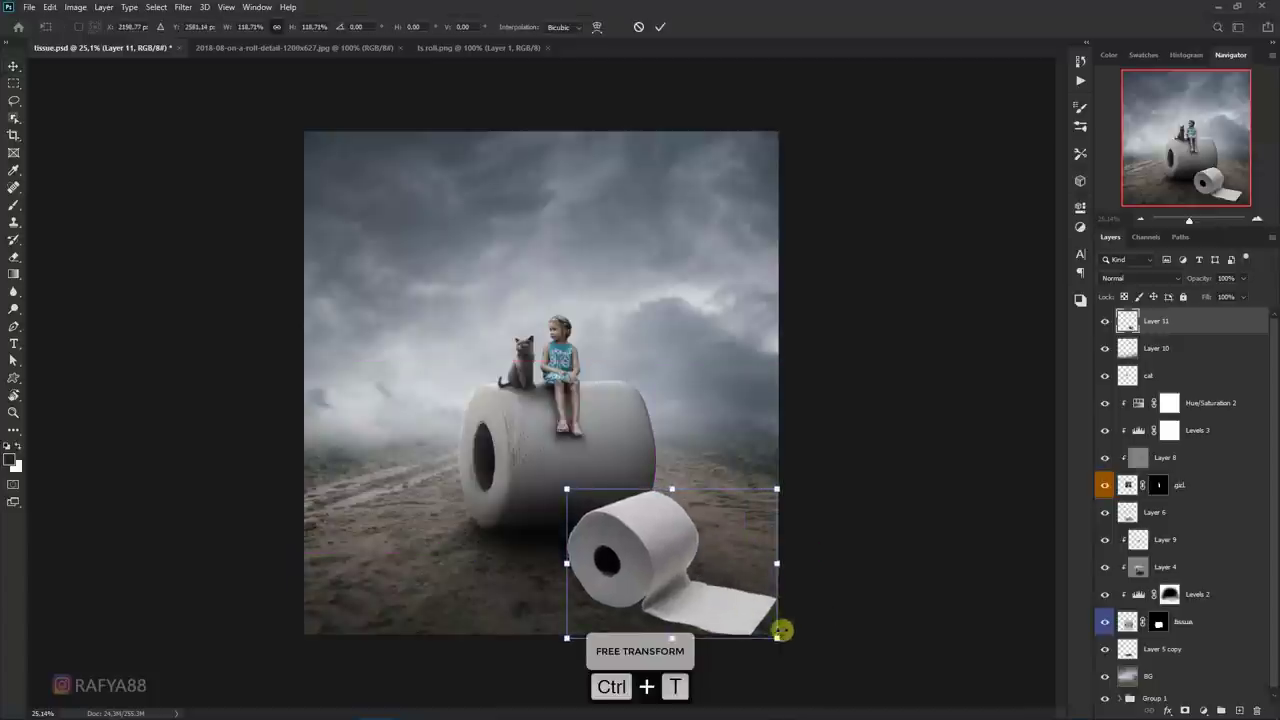
left_click_drag(709, 594, 737, 567)
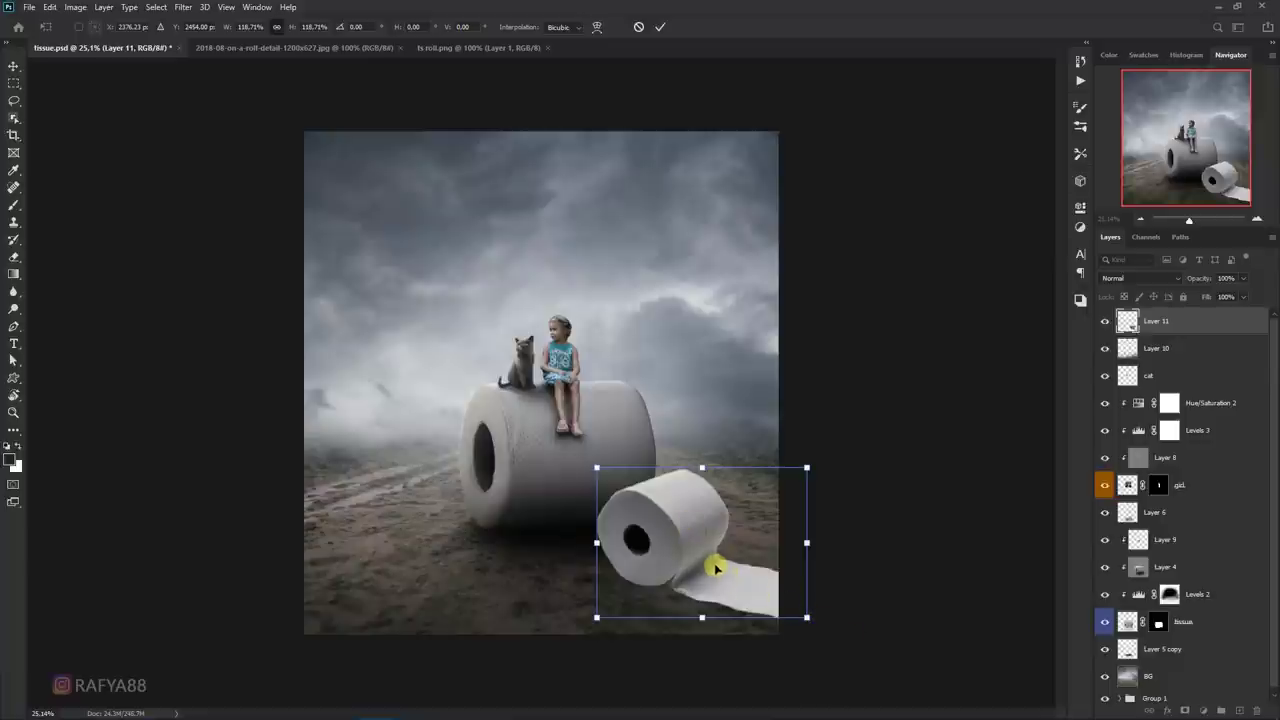
left_click_drag(715, 567, 710, 567)
key("Return")
scroll(743, 466, "down", 3)
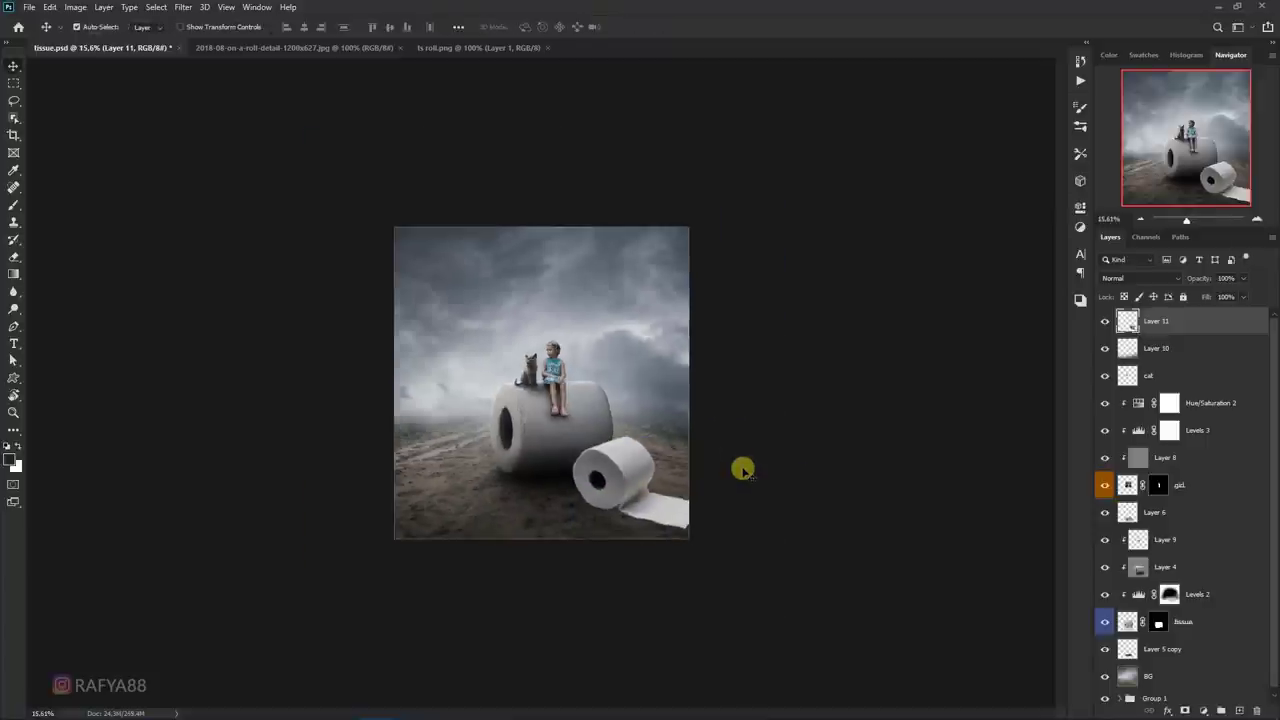
scroll(743, 466, "up", 5)
scroll(790, 472, "down", 1)
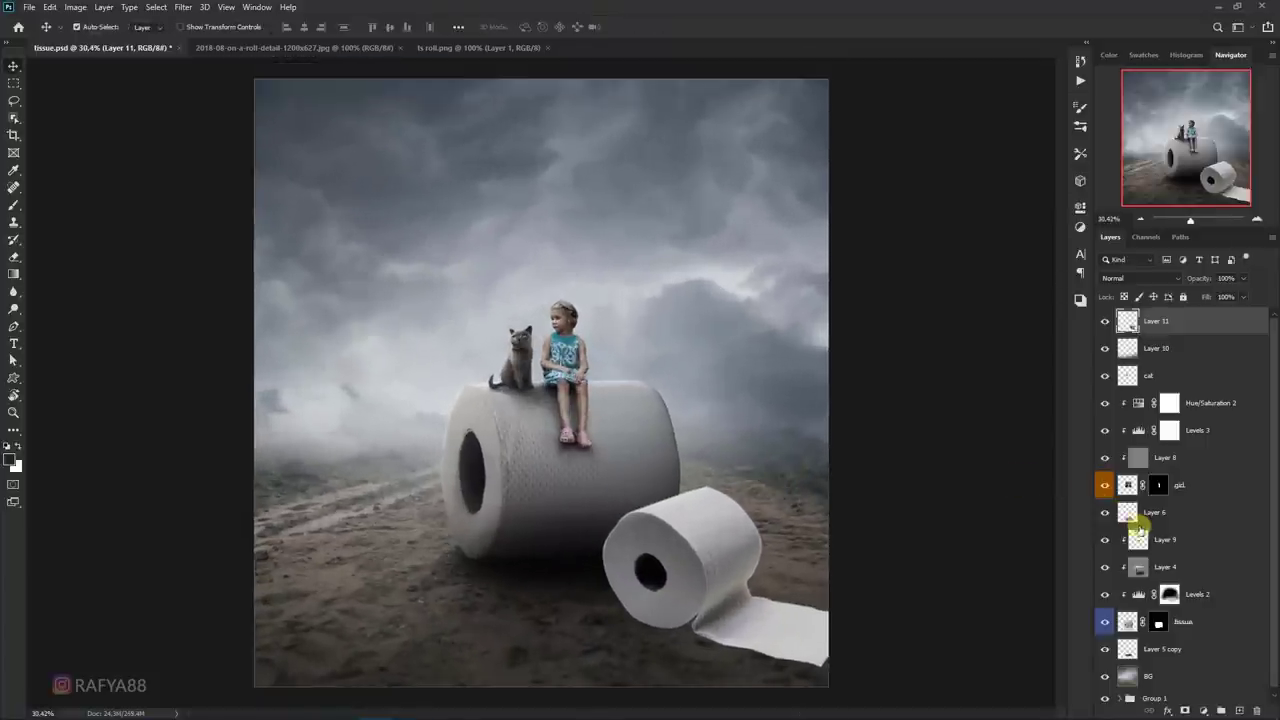
- Darken the front roll with a Levels adjustment clipped to Layer 11, output white 144
left_click(1205, 712)
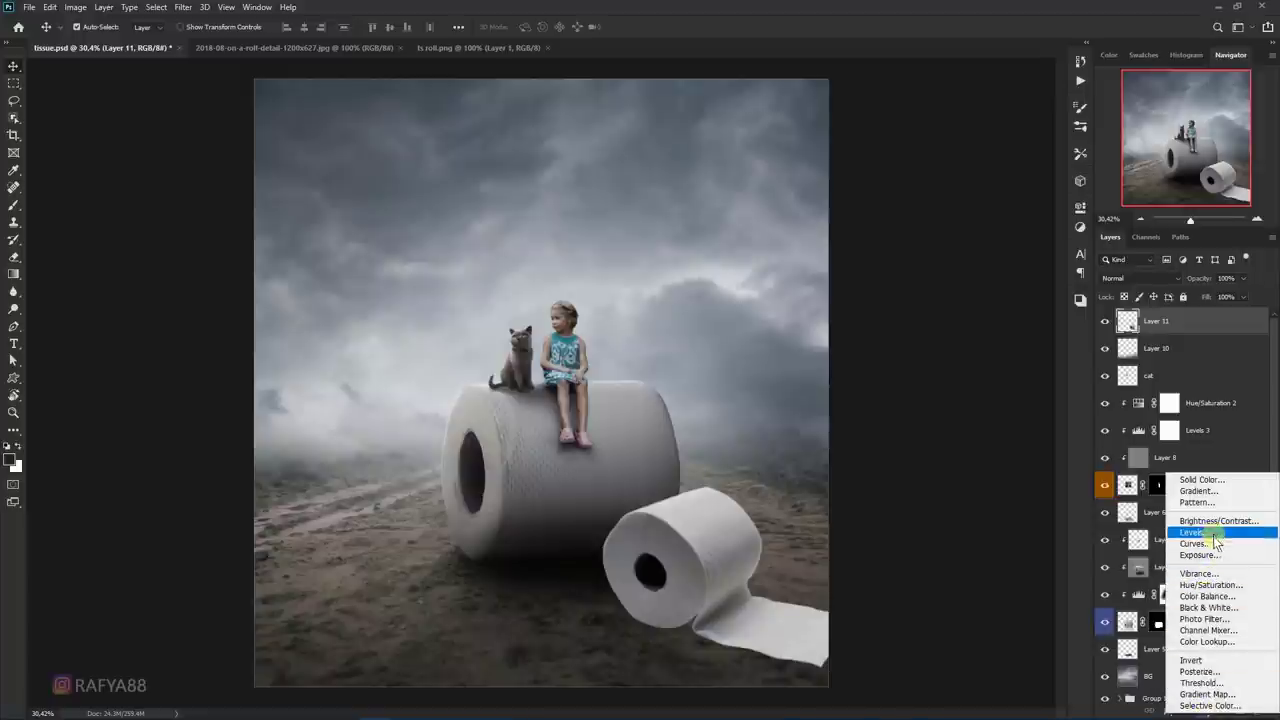
left_click(1215, 538)
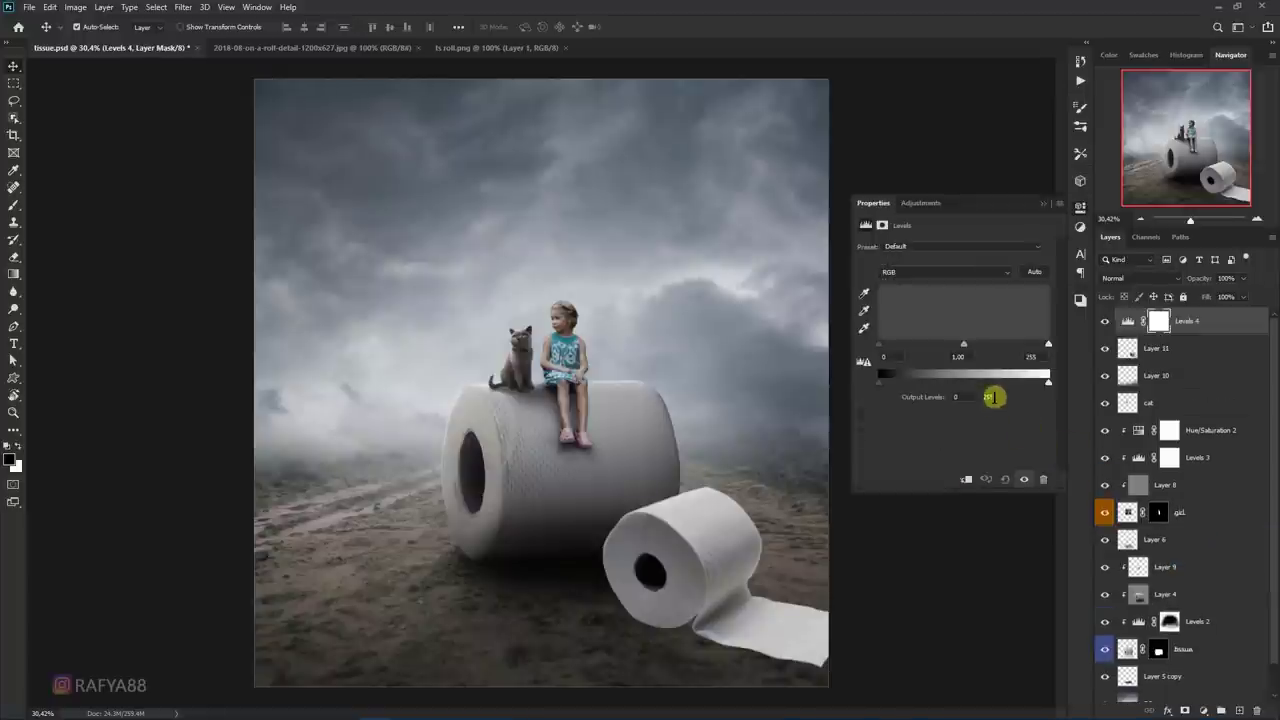
left_click(966, 478)
mouse_move(1046, 385)
left_mouse_down()
mouse_move(975, 381)
mouse_move(988, 380)
left_mouse_up()
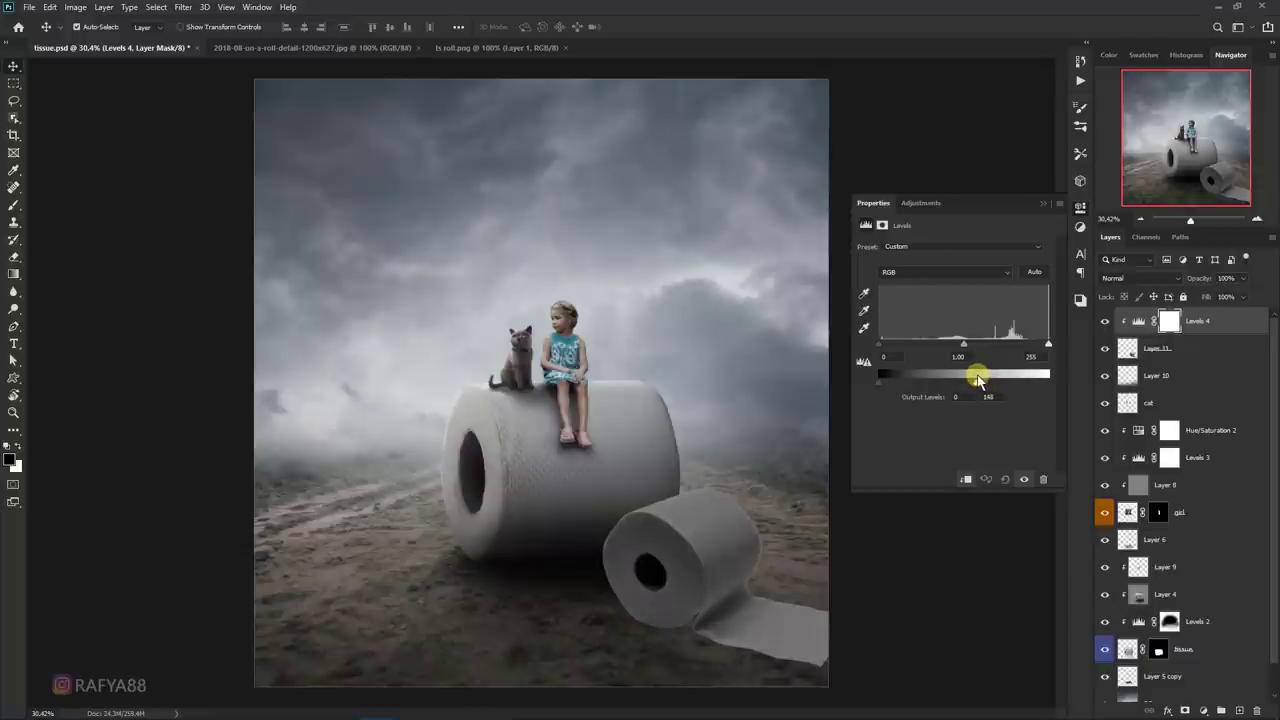
left_click(1056, 197)
- Enlarge the front roll to about 134% and move it up against the giant roll
left_click(1166, 352)
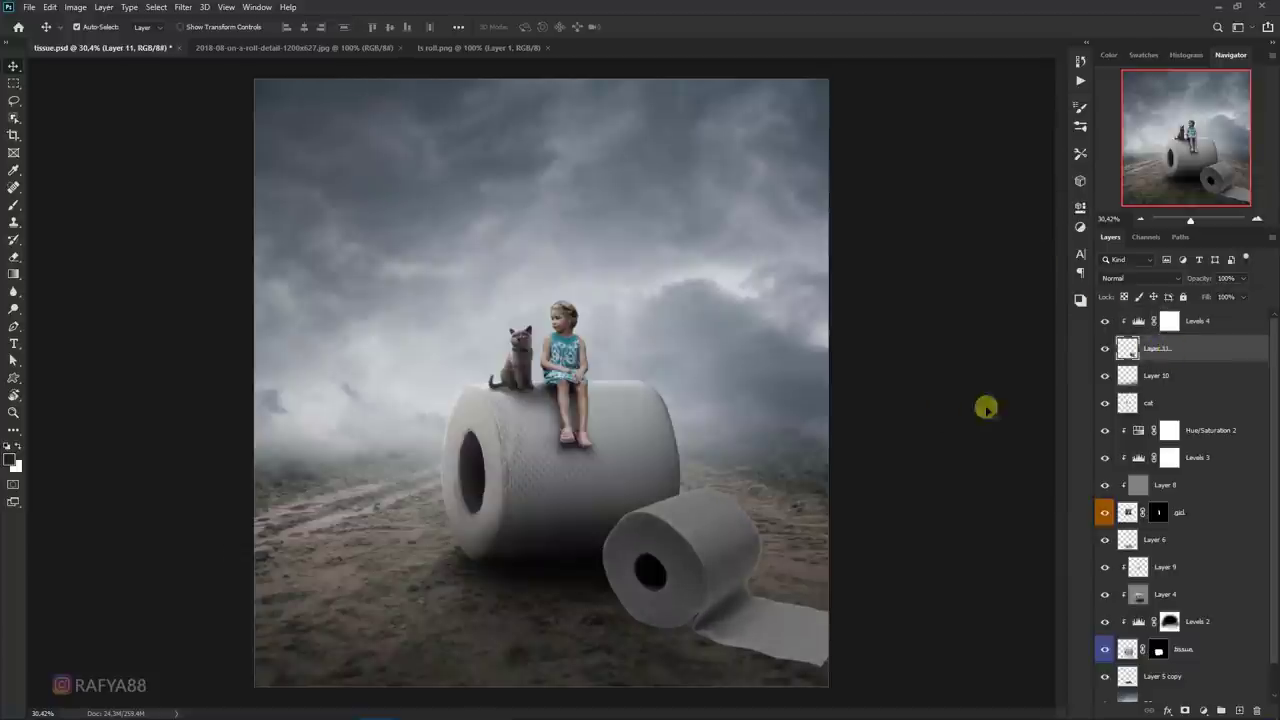
key("ctrl+minus")
key("ctrl+t")
mouse_move(754, 571)
left_mouse_down()
mouse_move(857, 634)
mouse_move(797, 598)
left_mouse_up()
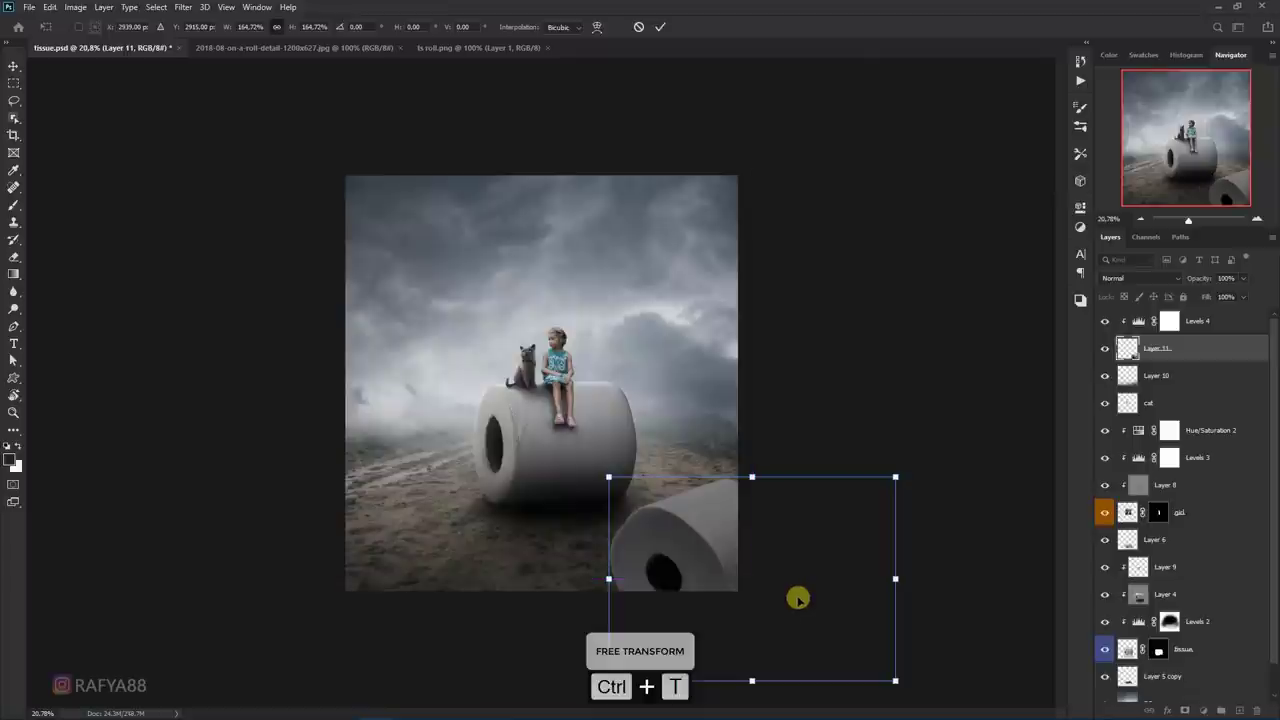
mouse_move(846, 654)
left_mouse_down()
mouse_move(820, 593)
mouse_move(908, 503)
mouse_move(835, 562)
left_mouse_up()
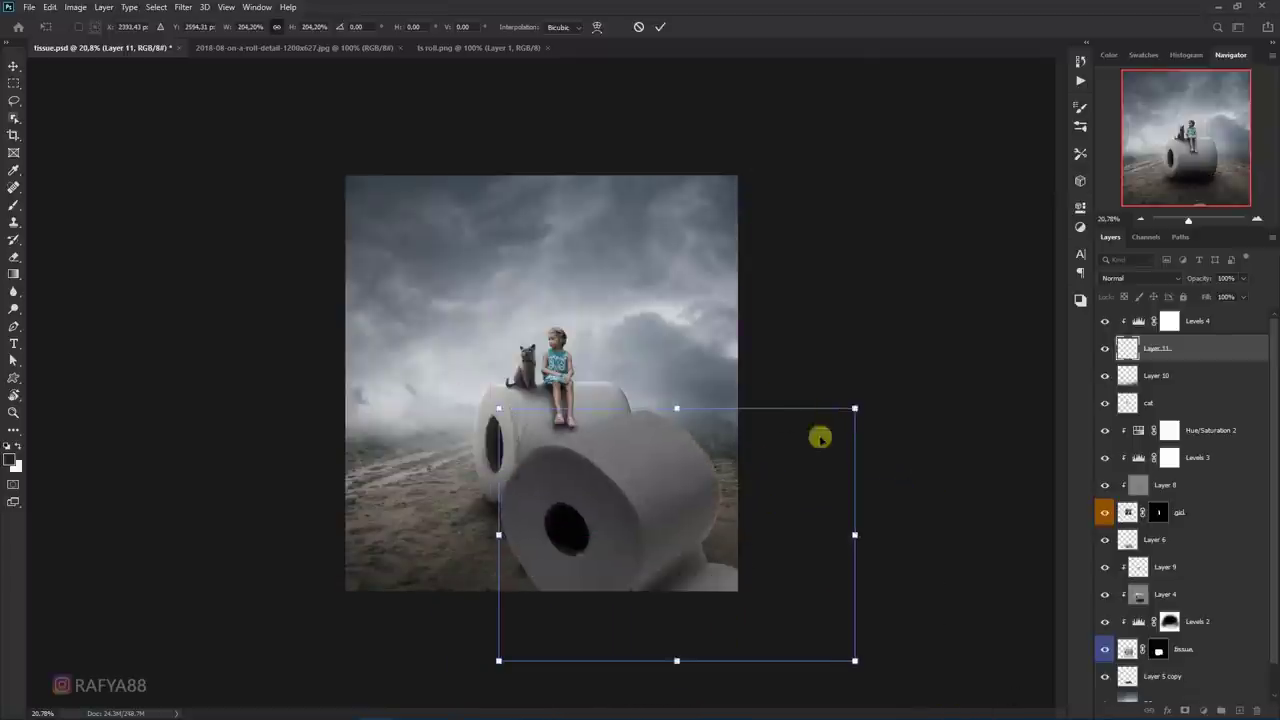
left_click_drag(705, 562, 663, 512)
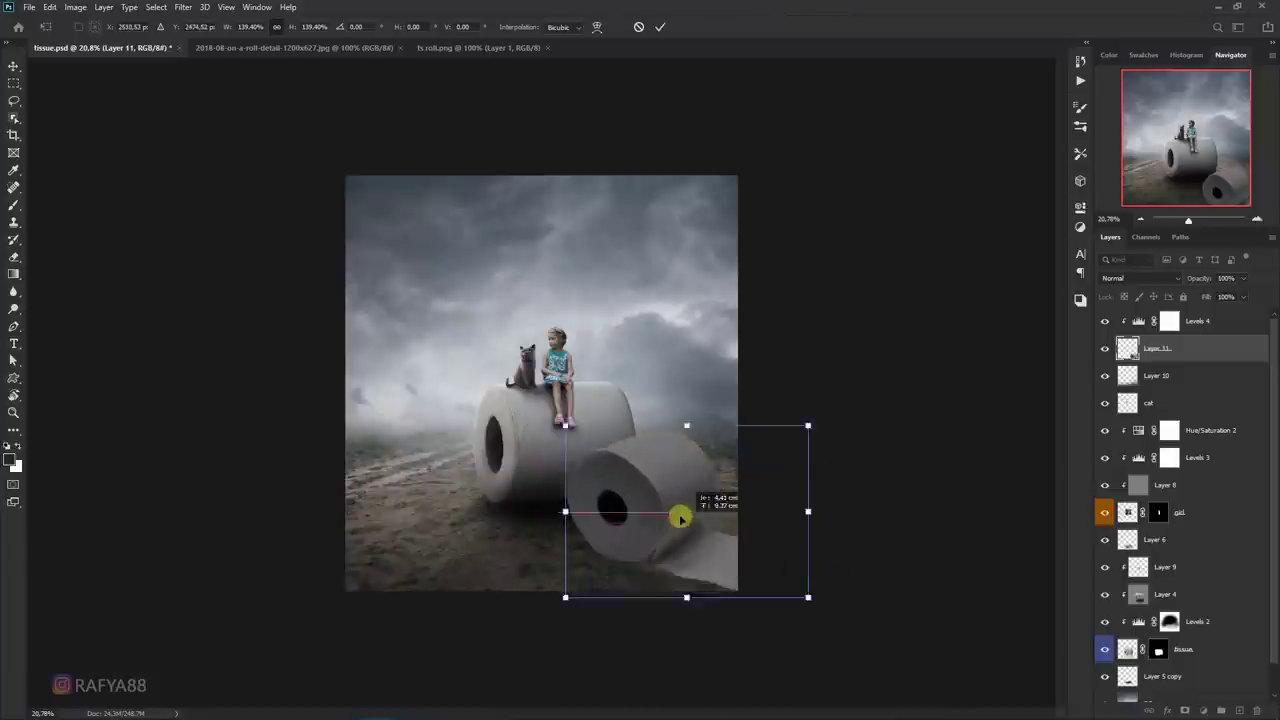
mouse_move(793, 422)
left_mouse_down()
mouse_move(763, 449)
mouse_move(765, 468)
left_mouse_up()
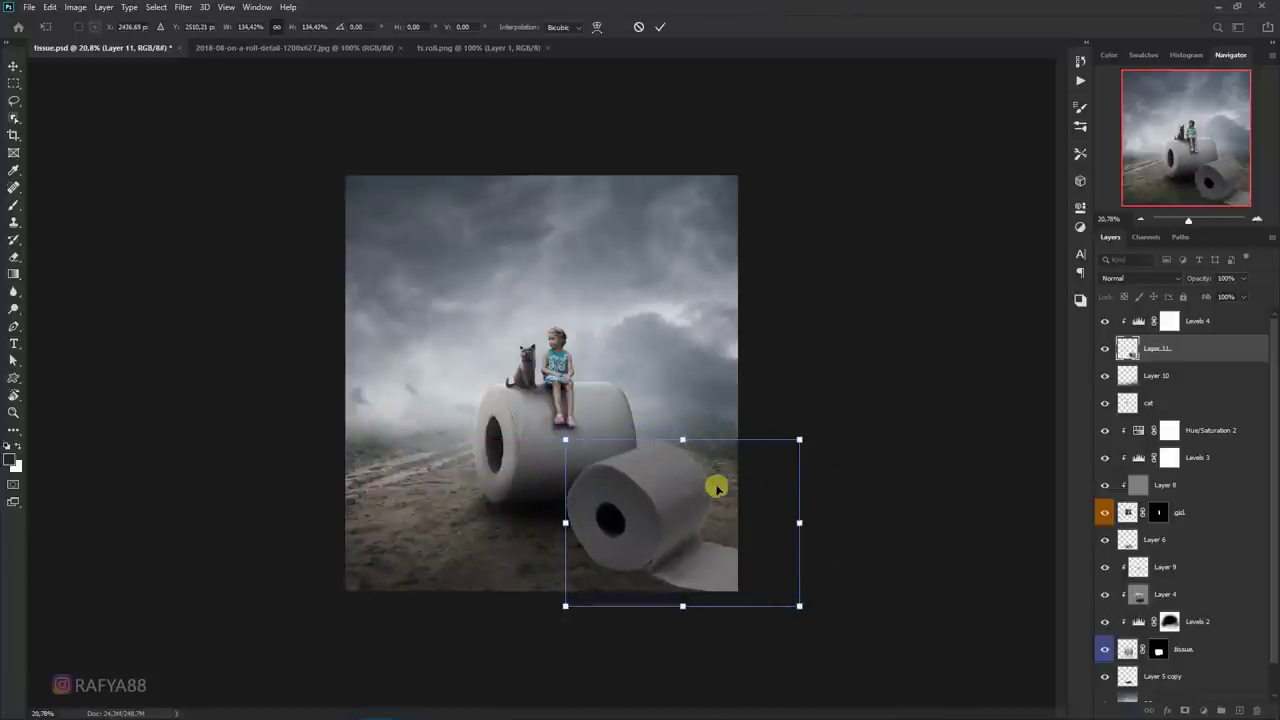
key("Return")
key("ctrl+0")
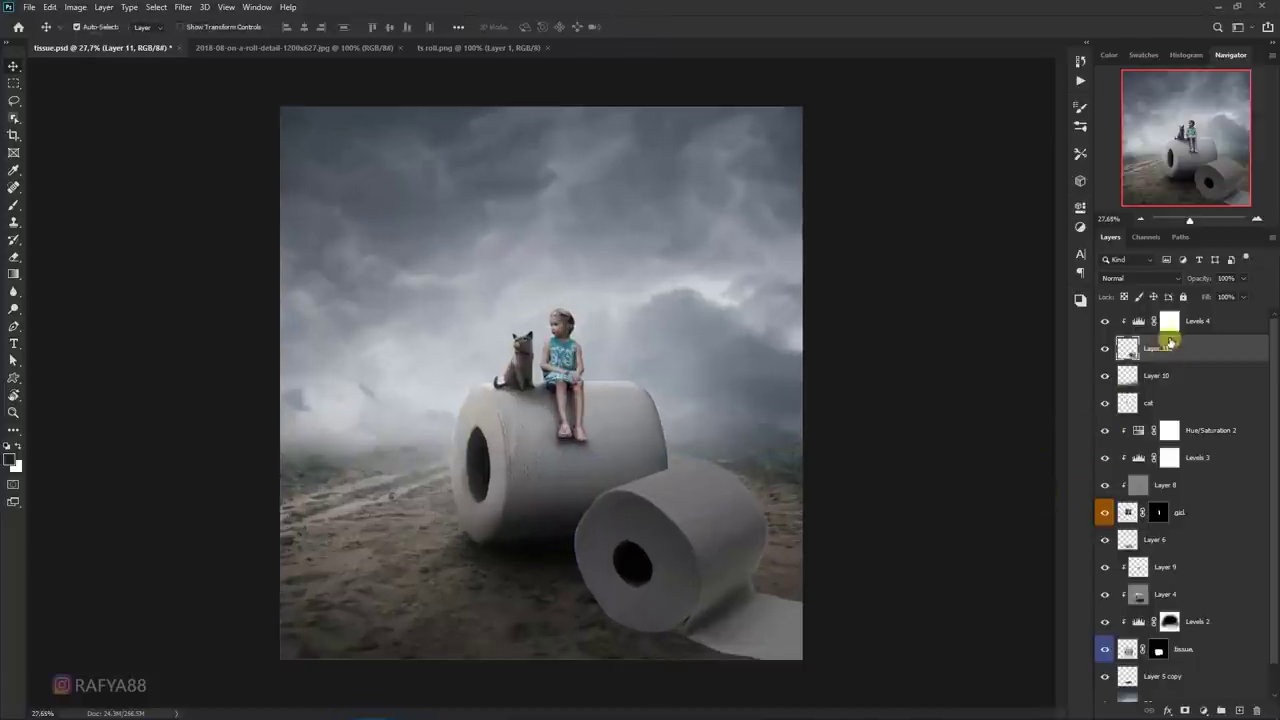
- Brush the Levels 4 mask along the front roll's top edge to restore brightness, undoing a stray stroke
left_click(1166, 325)
left_click(17, 213)
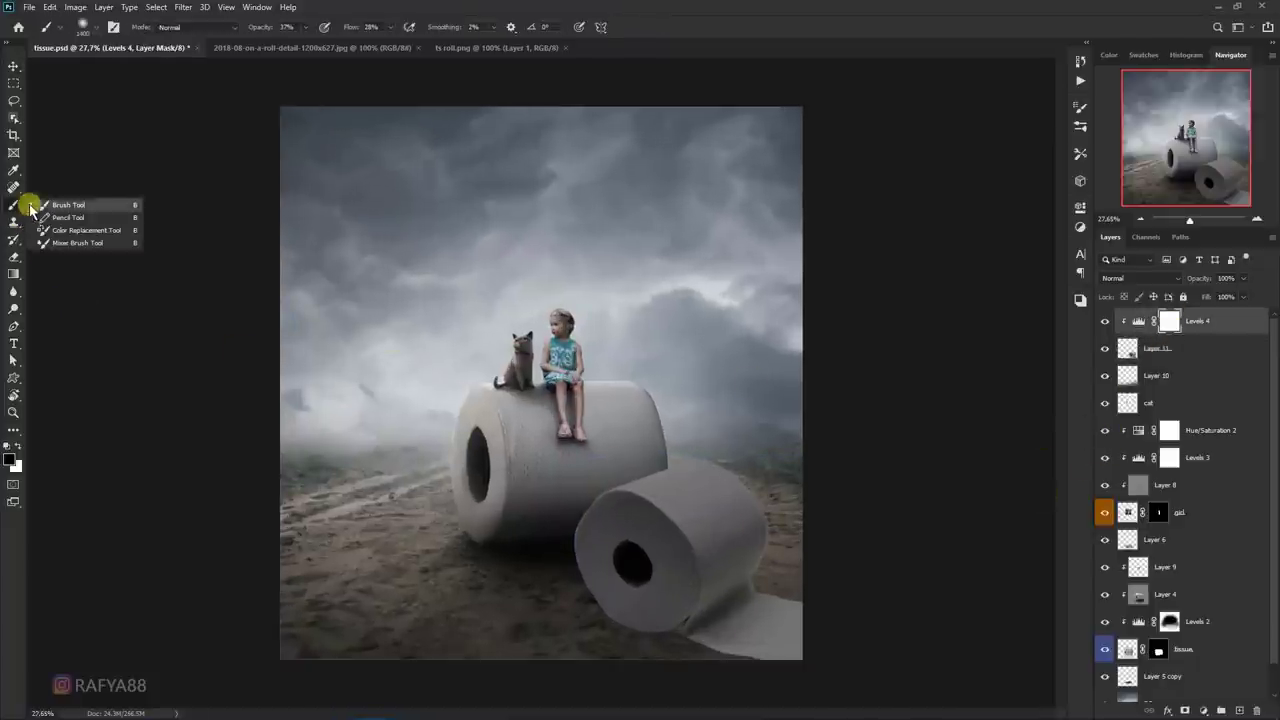
left_click(57, 196)
scroll(736, 463, "up", 1)
mouse_move(736, 463)
left_mouse_down()
mouse_move(785, 452)
mouse_move(723, 430)
mouse_move(651, 446)
left_mouse_up()
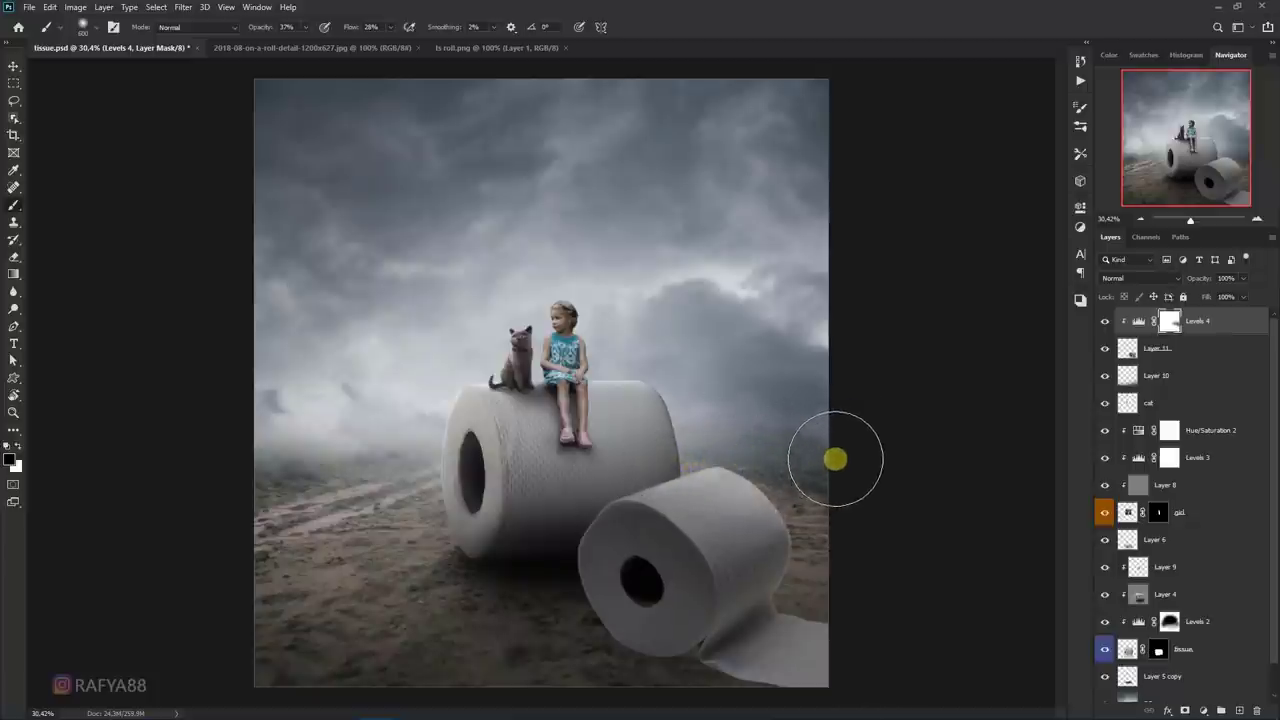
key("ctrl+z")
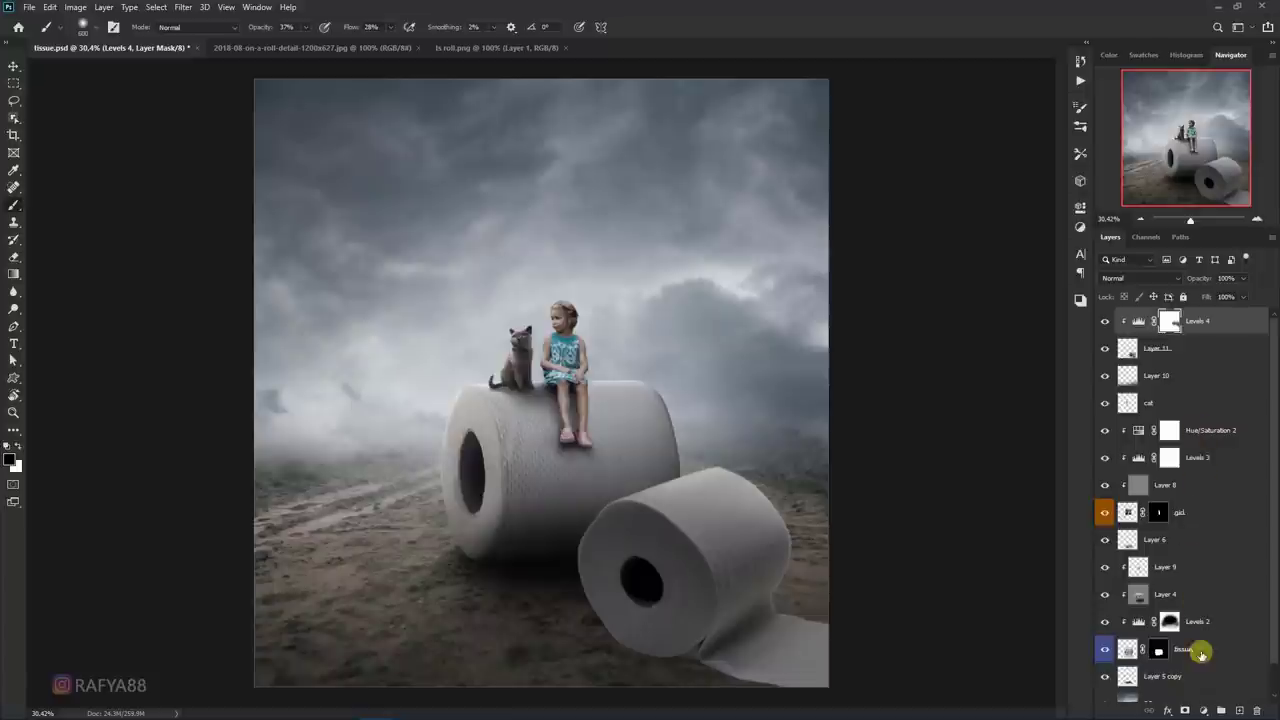
- Paint dark shading beside and under the front roll on a new Multiply layer
left_click(1240, 710)
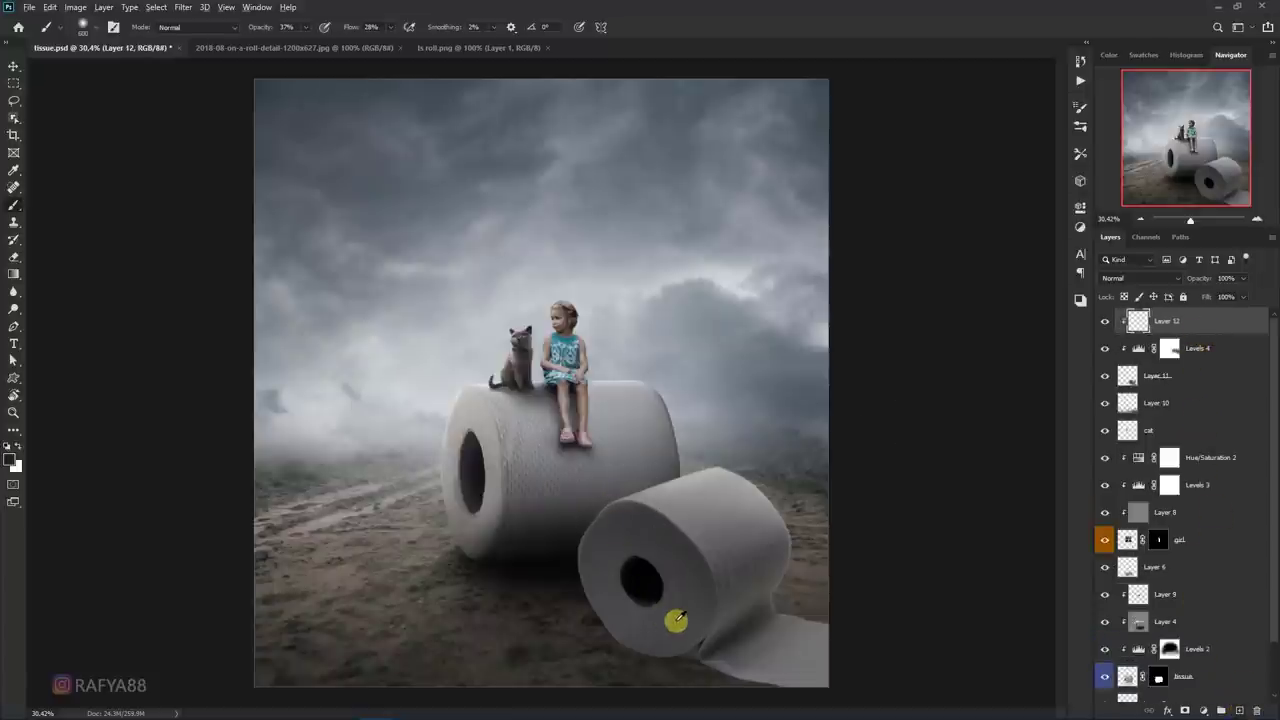
mouse_move(690, 645)
left_mouse_down()
mouse_move(723, 617)
mouse_move(771, 646)
mouse_move(743, 649)
mouse_move(815, 668)
left_mouse_up()
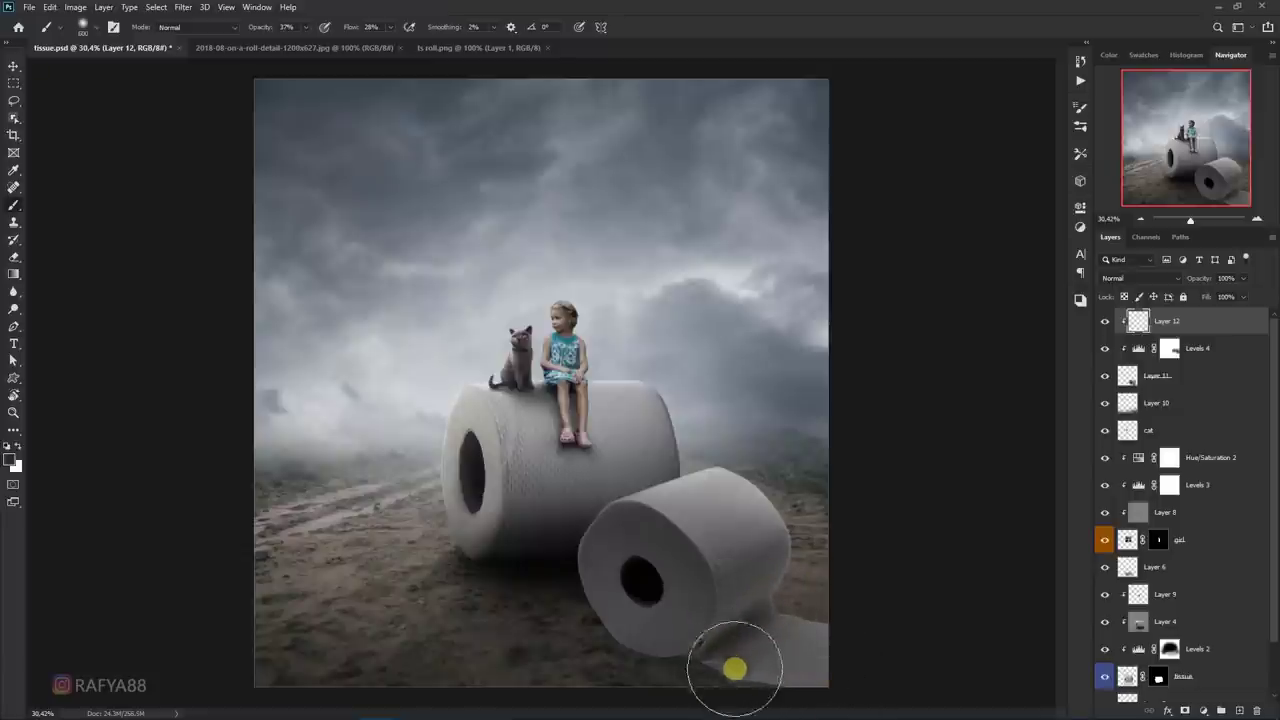
scroll(720, 560, "down", 1)
scroll(624, 619, "up", 1)
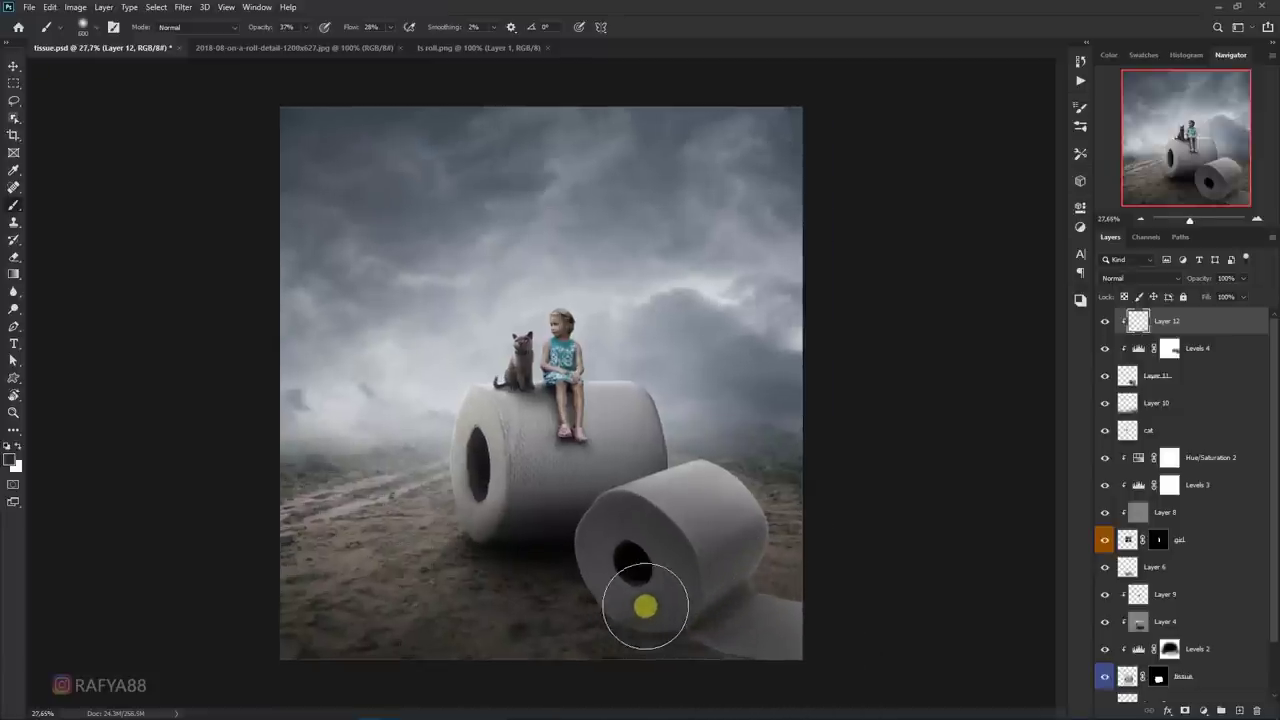
mouse_move(608, 598)
left_mouse_down()
mouse_move(606, 569)
mouse_move(660, 589)
mouse_move(606, 566)
mouse_move(732, 646)
left_mouse_up()
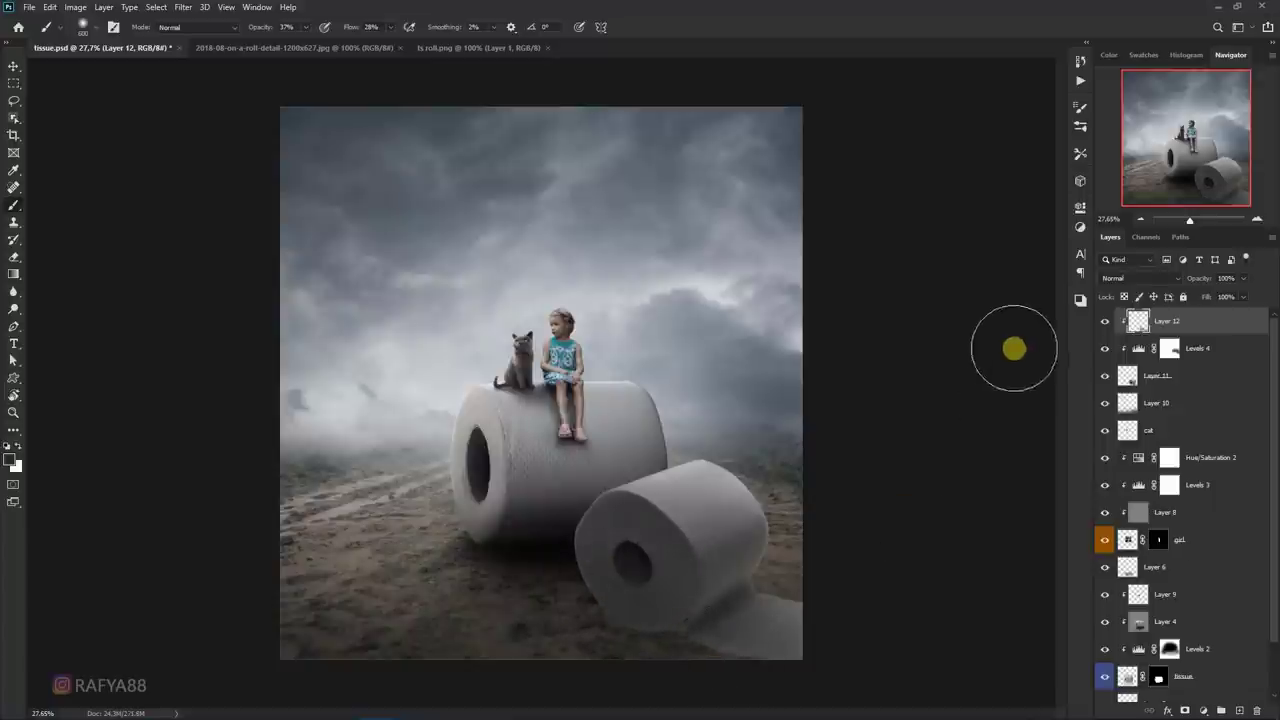
left_click(1140, 278)
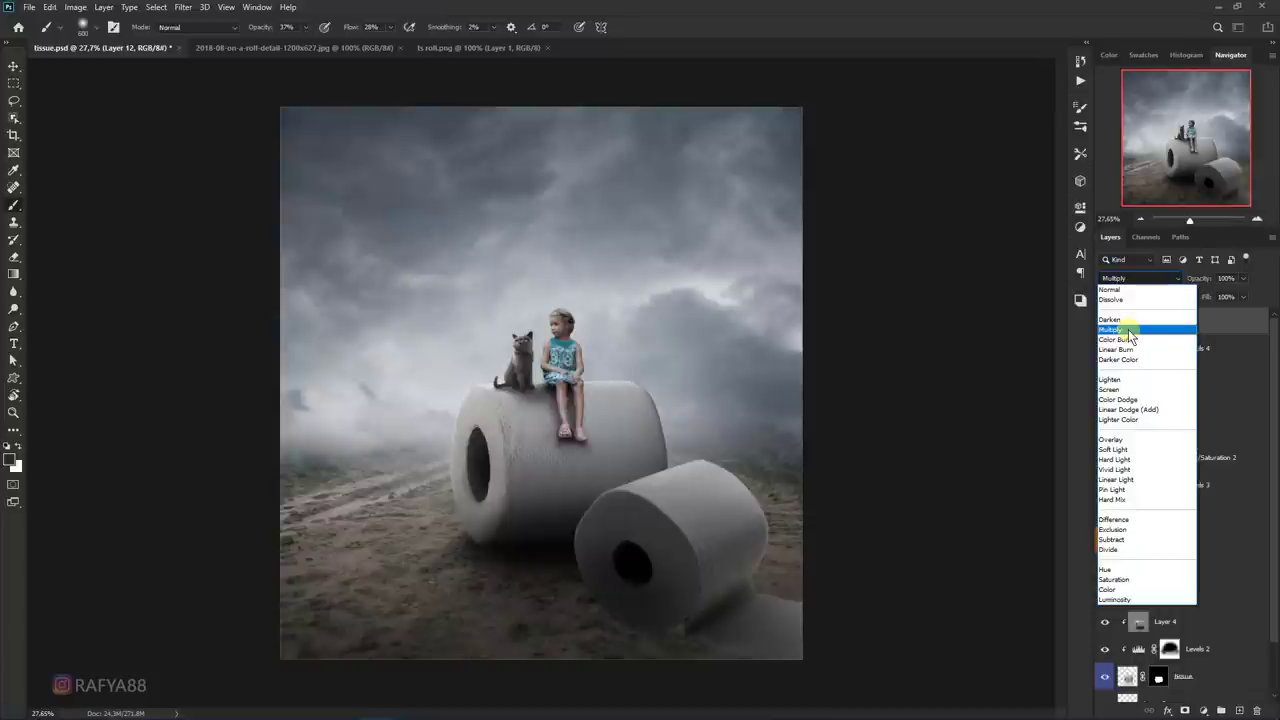
left_click(1128, 333)
- Add more shading around the roll's base and face, and lower the layer opacity to 74%
left_click_drag(705, 624, 771, 623)
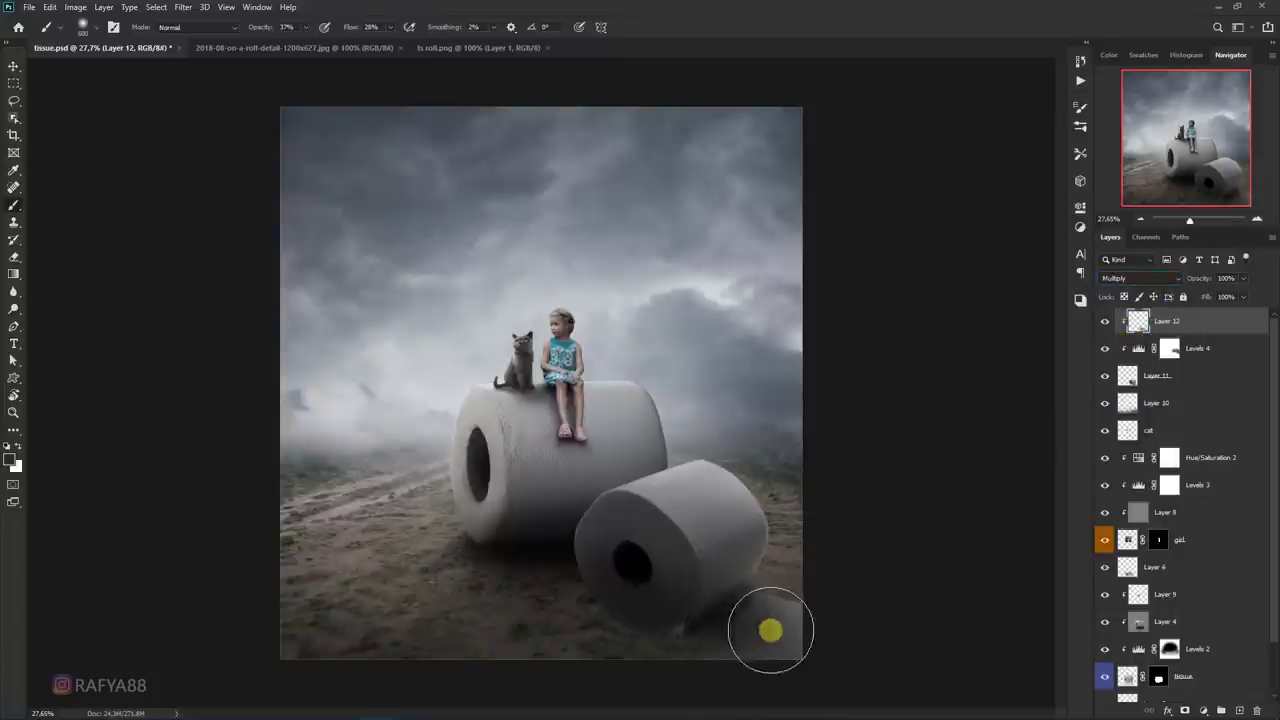
left_click_drag(712, 562, 630, 559)
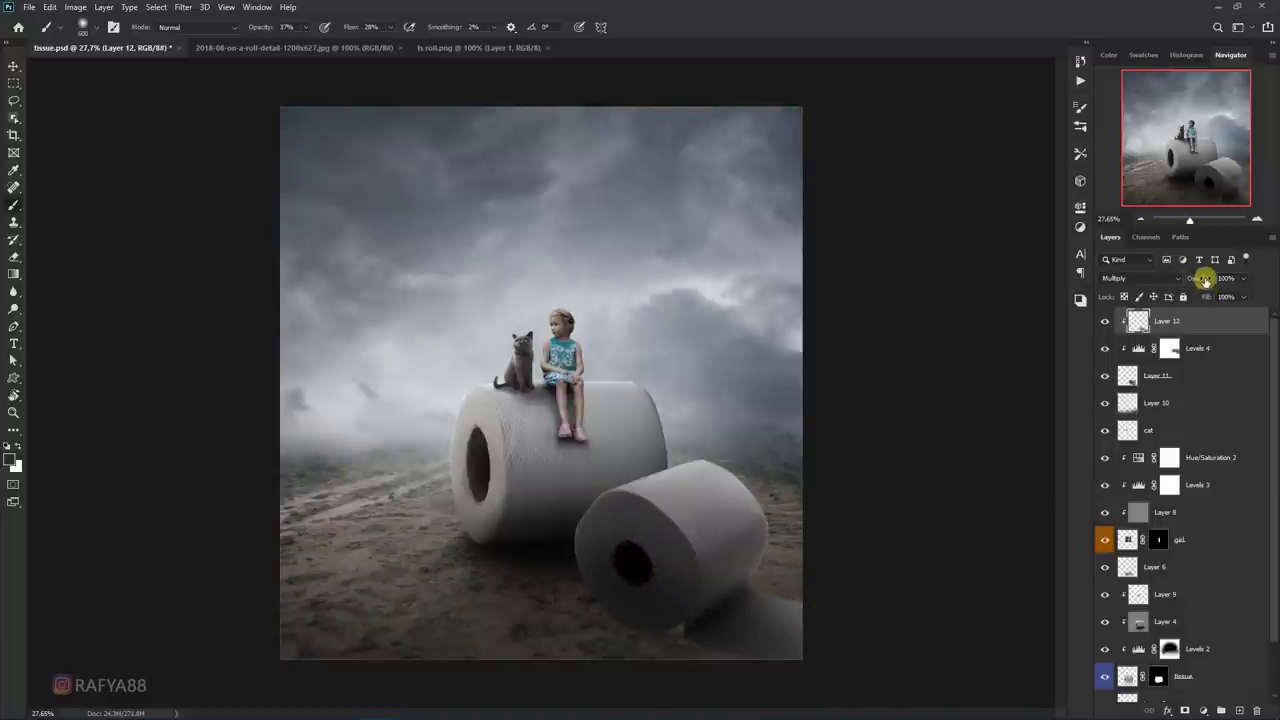
left_click_drag(1206, 280, 1189, 280)
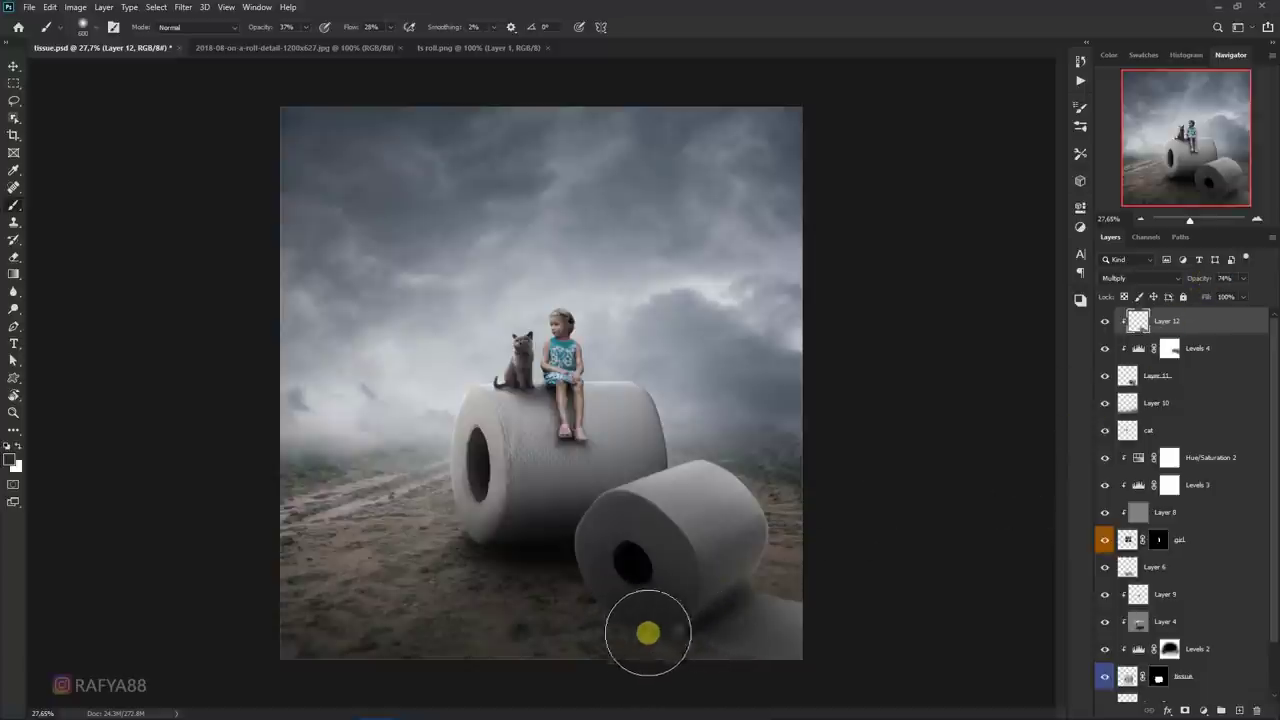
mouse_move(648, 632)
left_mouse_down()
mouse_move(589, 606)
mouse_move(680, 640)
mouse_move(700, 626)
mouse_move(690, 631)
mouse_move(609, 546)
mouse_move(703, 586)
mouse_move(743, 657)
mouse_move(816, 657)
left_mouse_up()
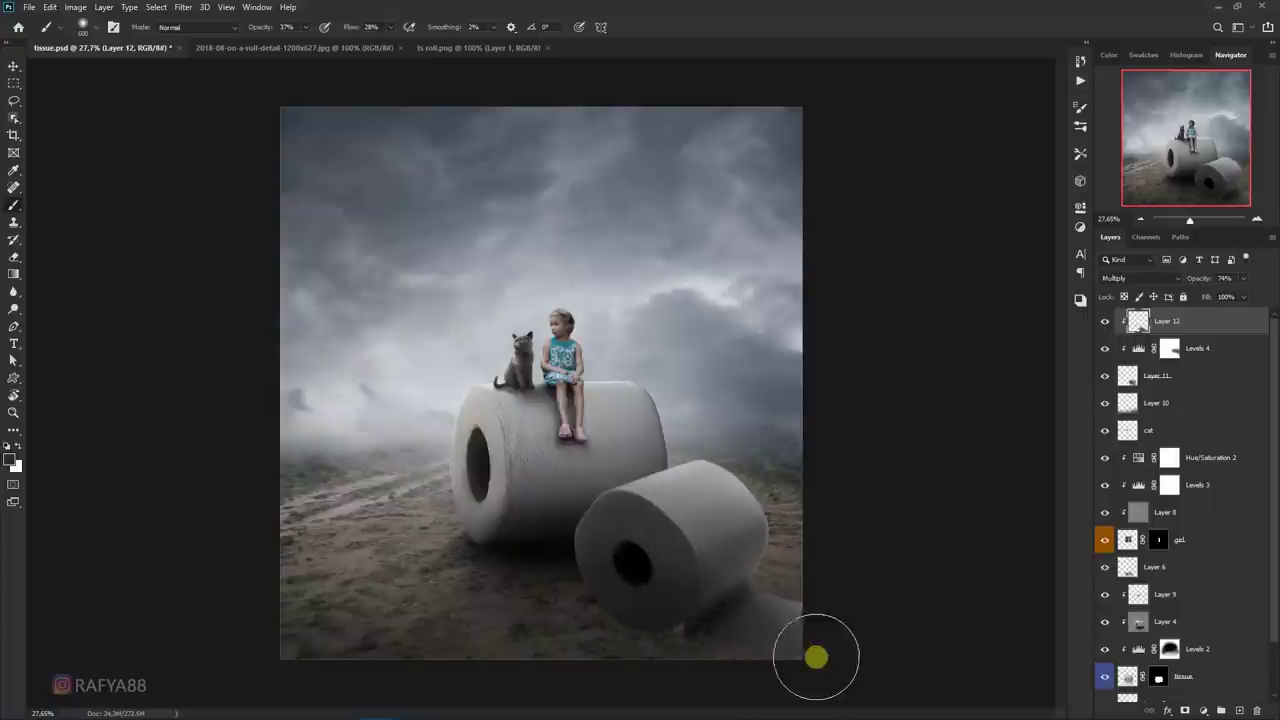
key("ctrl+z")
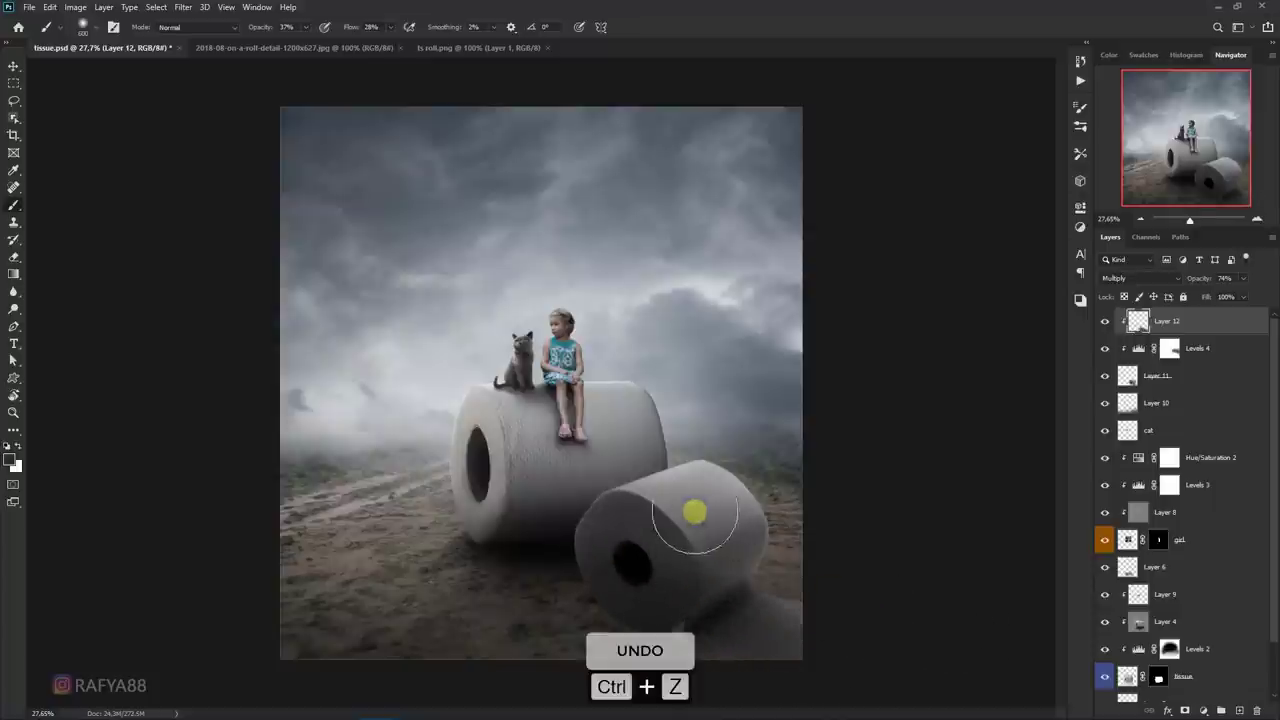
scroll(740, 480, "down", 3)
scroll(745, 510, "up", 2)
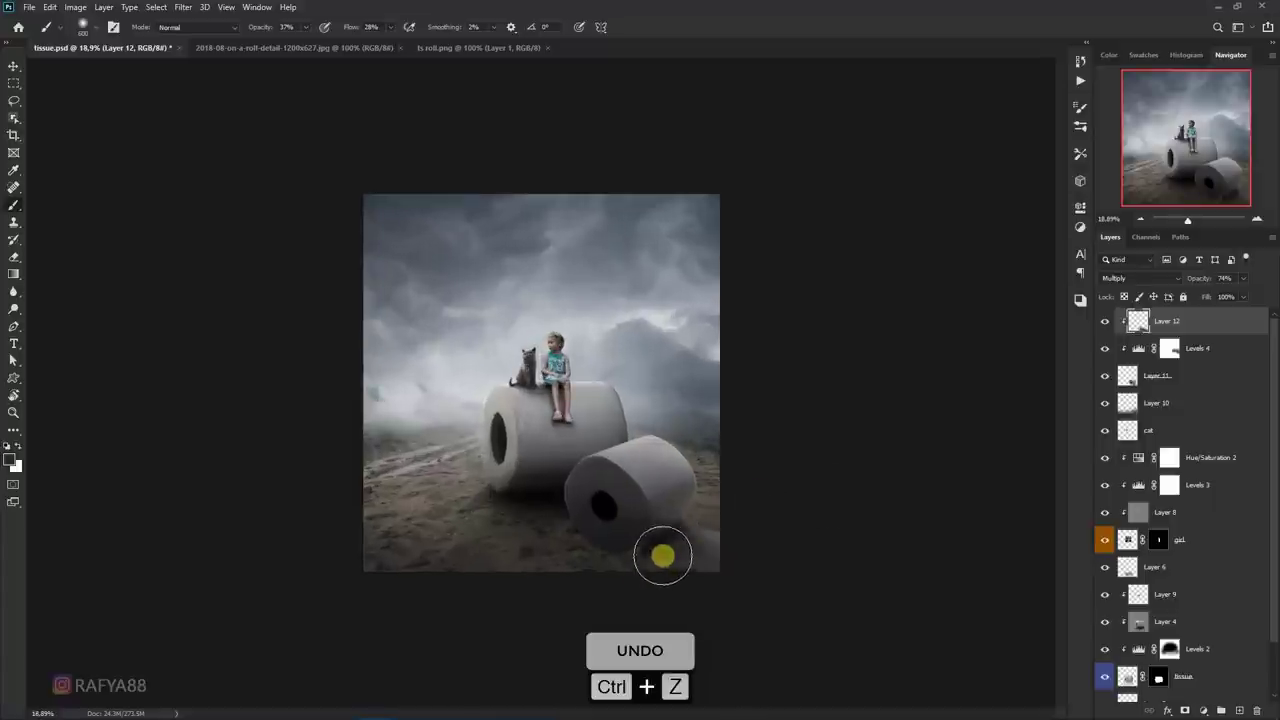
left_click(1168, 404)
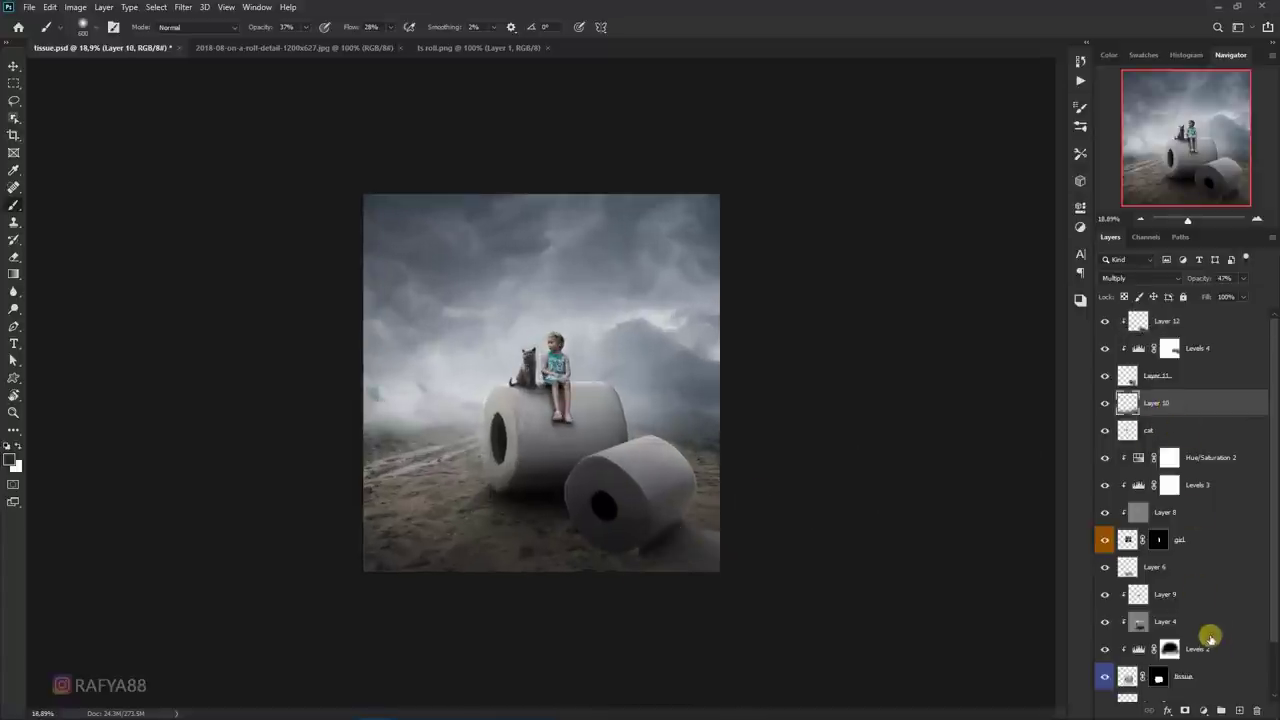
- Paint a contact shadow under the front roll on a new Multiply layer above Layer 10
left_click(1240, 710)
scroll(677, 586, "up", 3)
left_click_drag(657, 569, 634, 423)
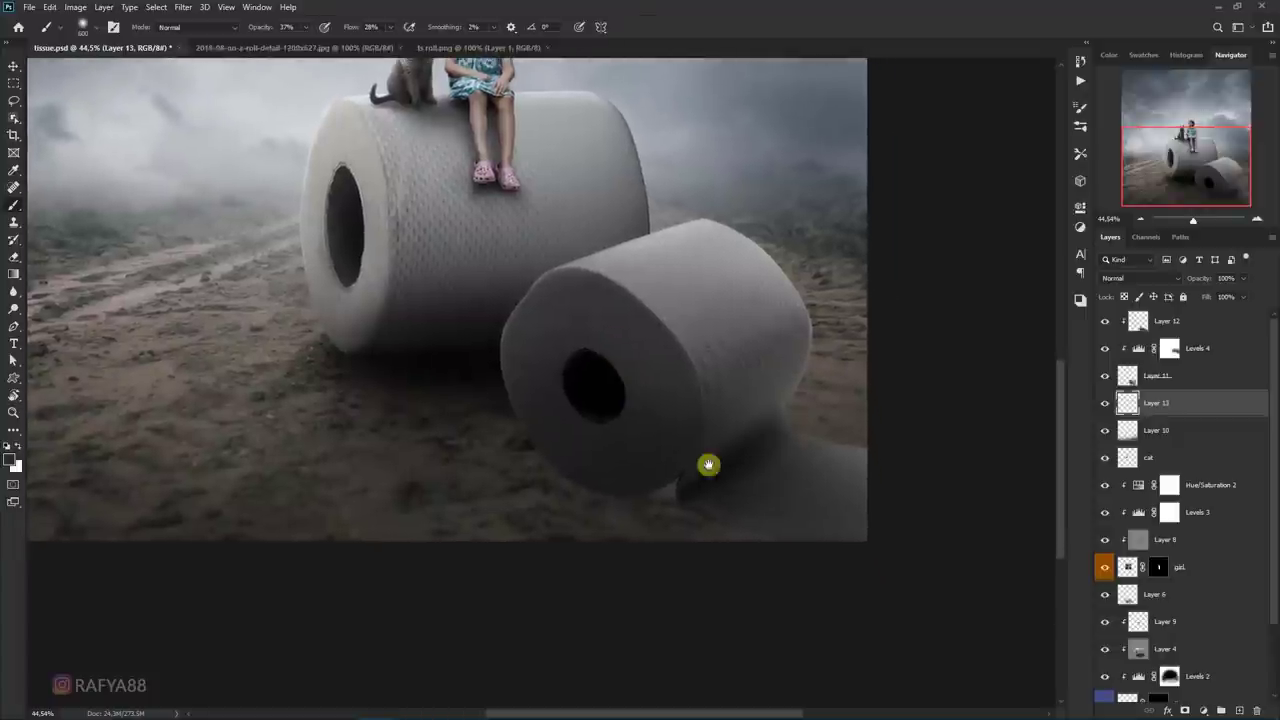
scroll(645, 460, "up", 2)
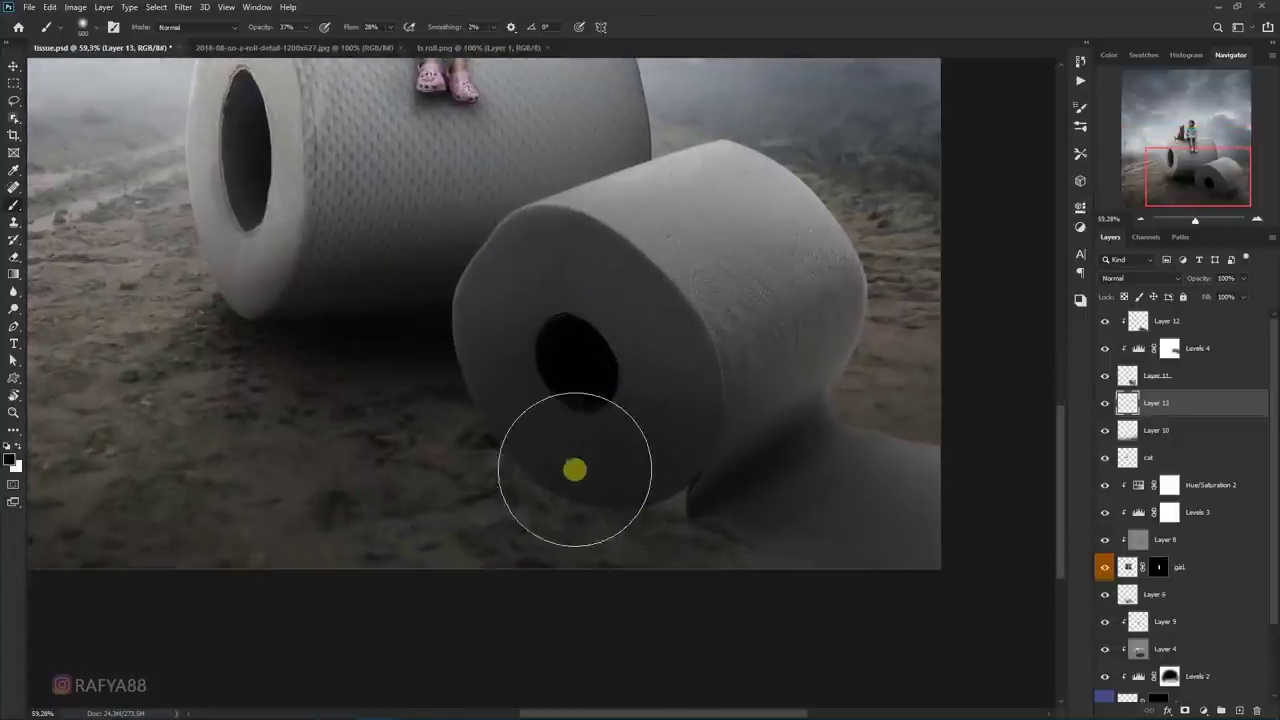
key("bracketleft")
key("bracketleft")
key("bracketleft")
mouse_move(562, 486)
left_mouse_down()
mouse_move(583, 480)
mouse_move(563, 477)
mouse_move(640, 529)
mouse_move(681, 525)
left_mouse_up()
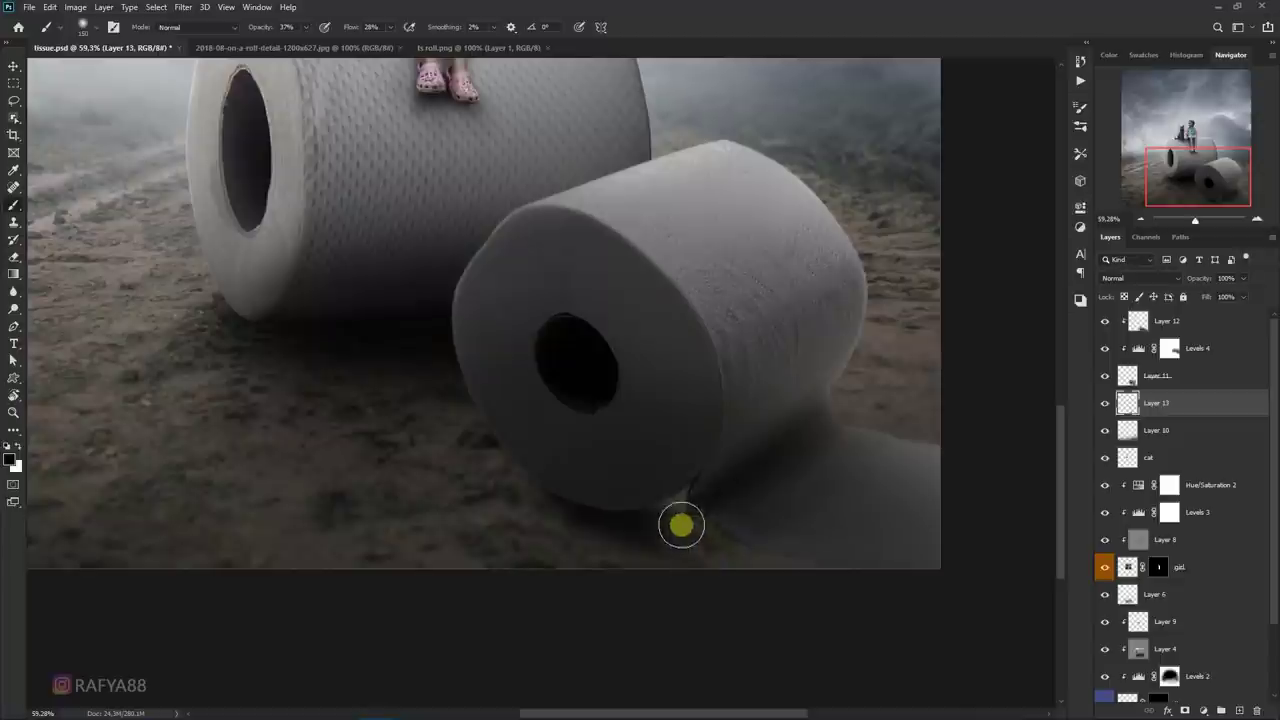
left_click(1112, 278)
left_click(1117, 331)
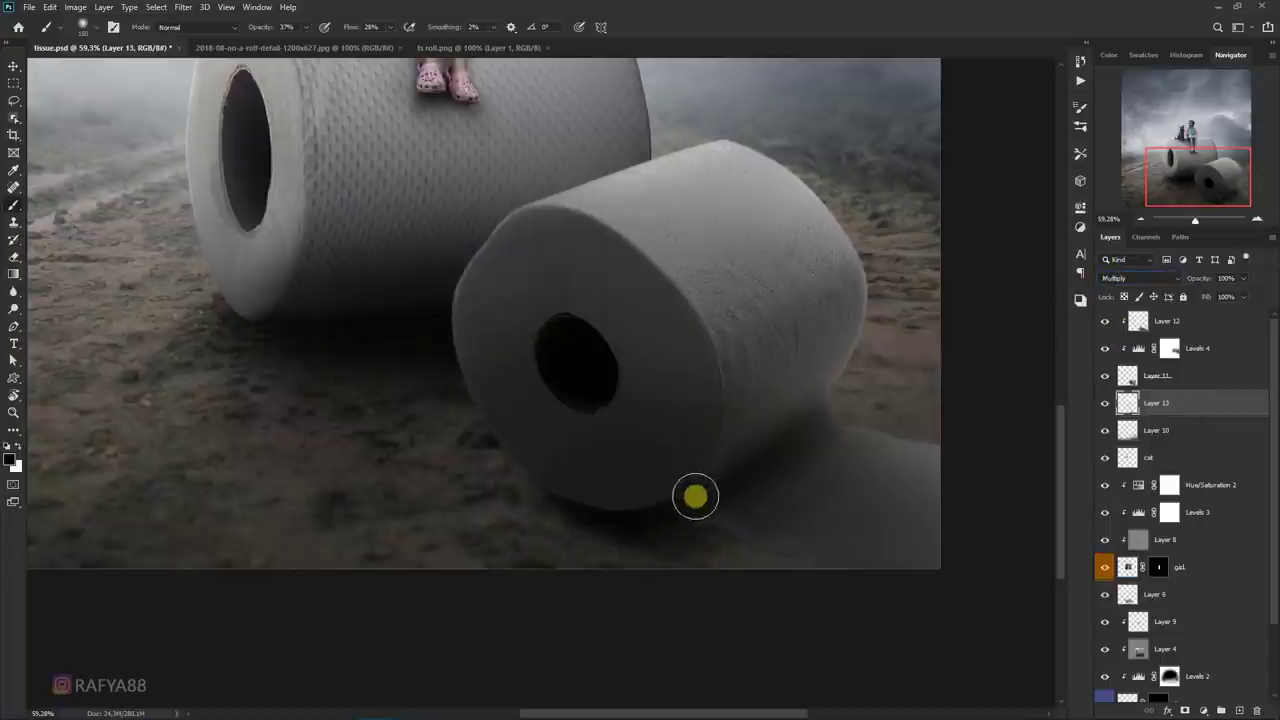
- Darken the shadow along the front roll's base, undoing one stray stroke
mouse_move(586, 503)
left_mouse_down()
mouse_move(564, 485)
mouse_move(969, 573)
left_mouse_up()
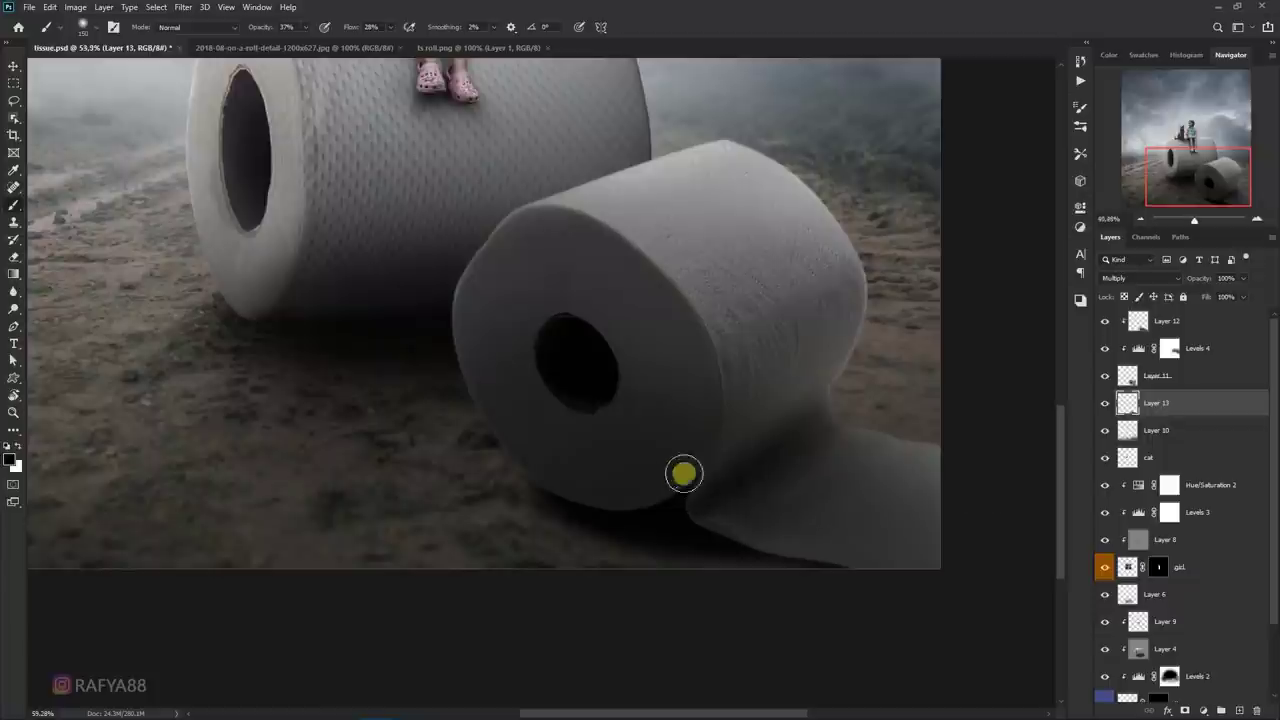
scroll(690, 481, "down", 5)
scroll(651, 521, "up", 2)
scroll(634, 580, "up", 1)
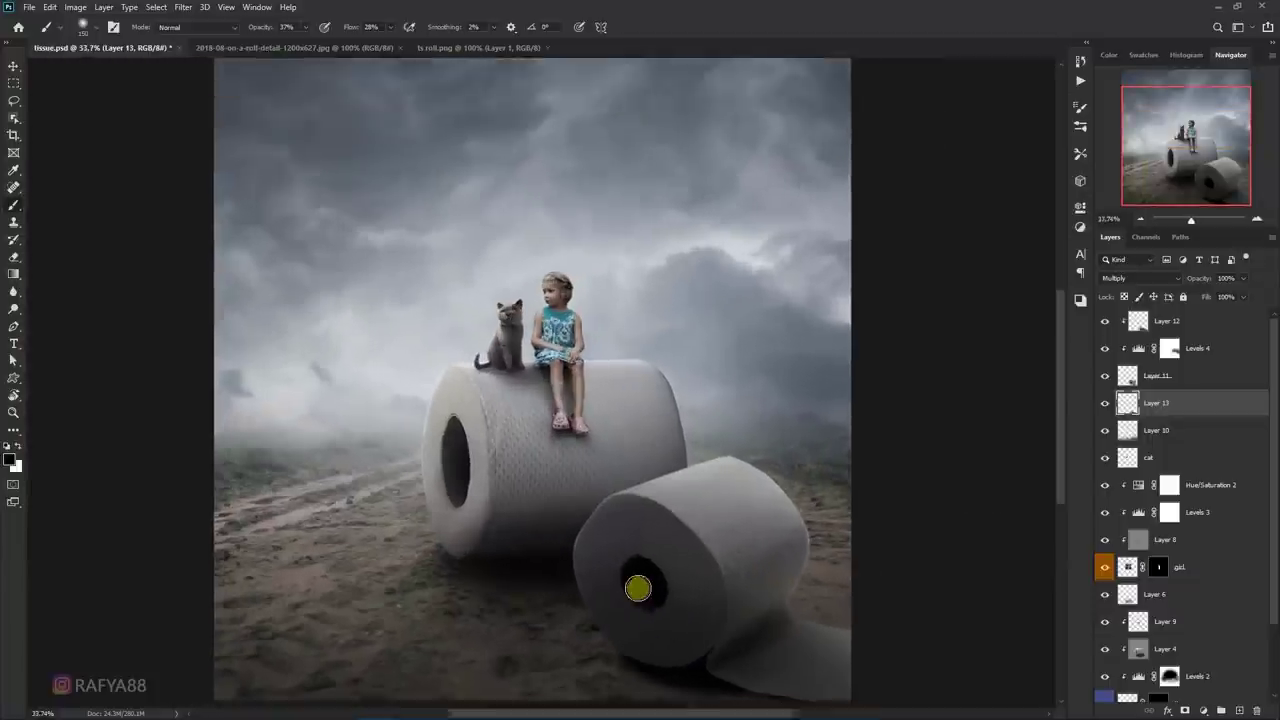
scroll(634, 580, "down", 1)
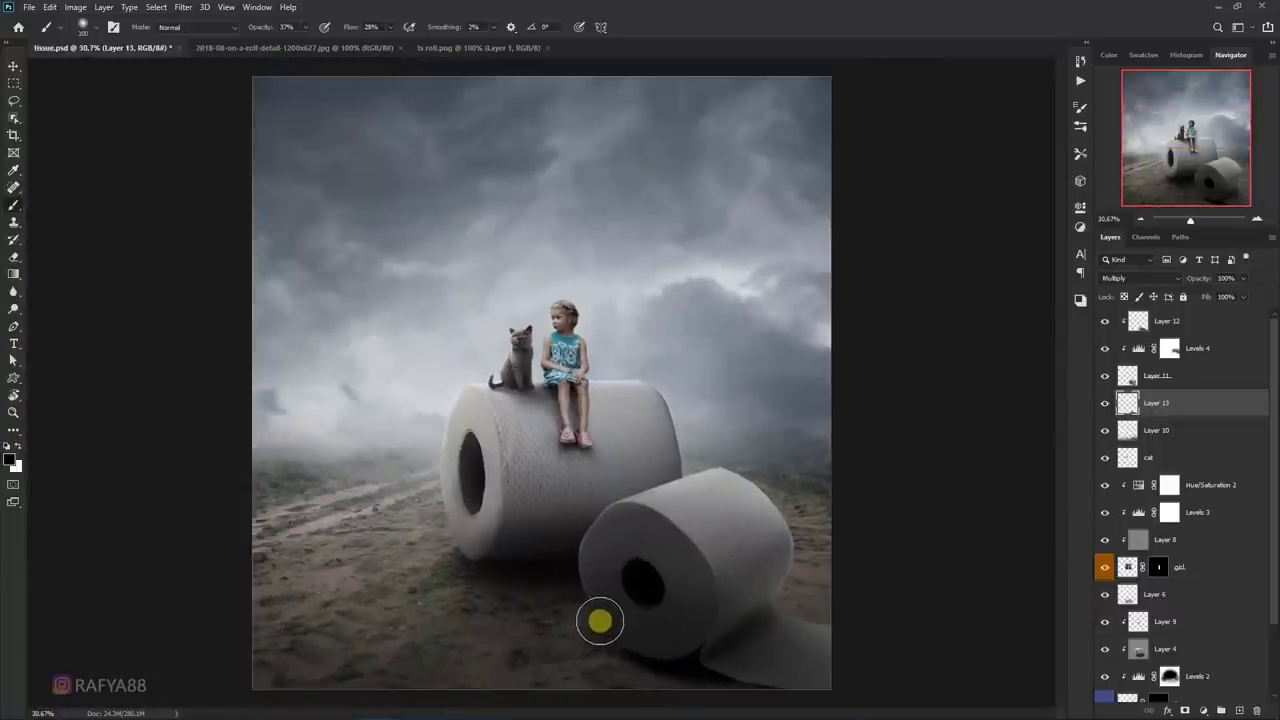
scroll(700, 555, "down", 2)
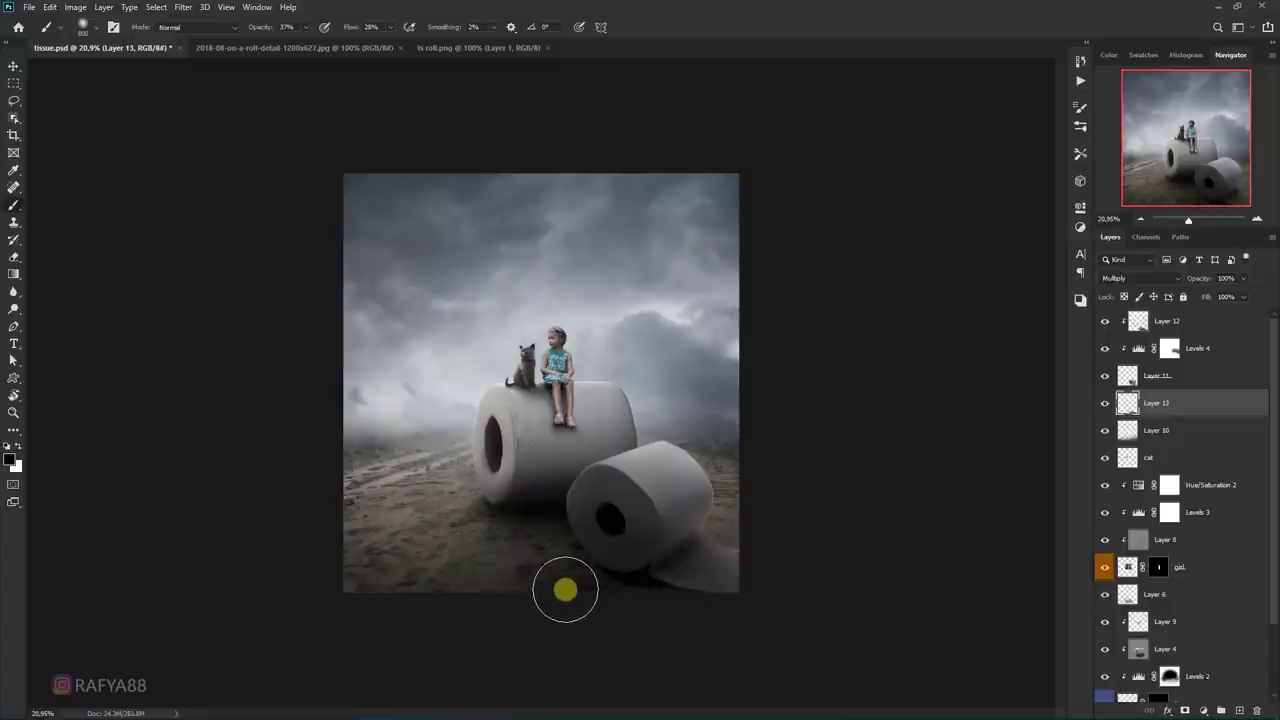
key("ctrl+z")
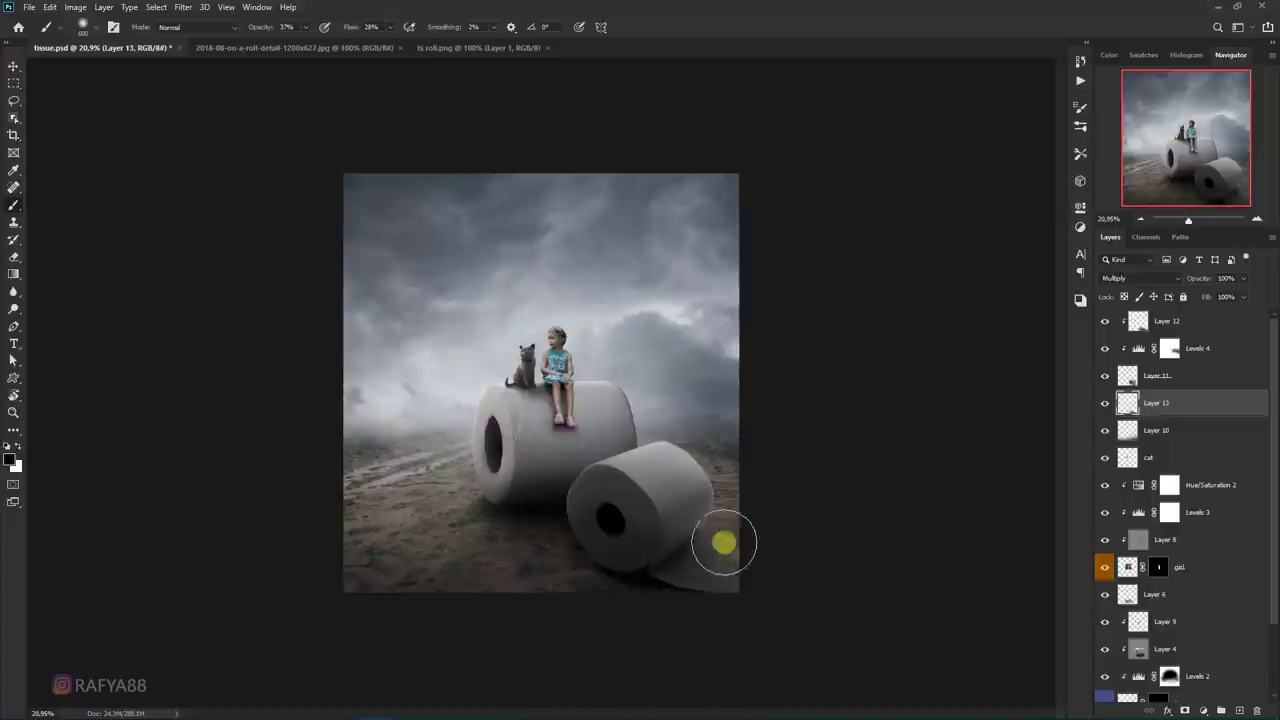
scroll(789, 386, "down", 3)
scroll(639, 265, "up", 2)
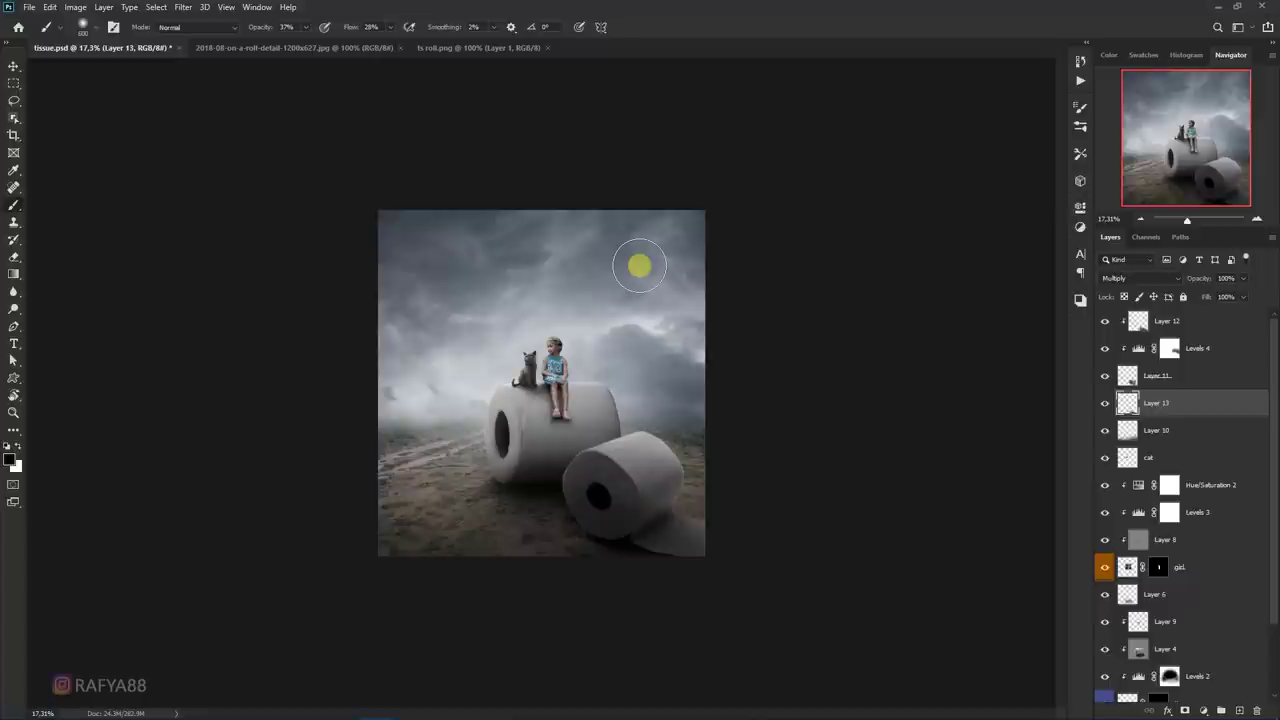
scroll(639, 265, "up", 1)
scroll(639, 265, "up", 2)
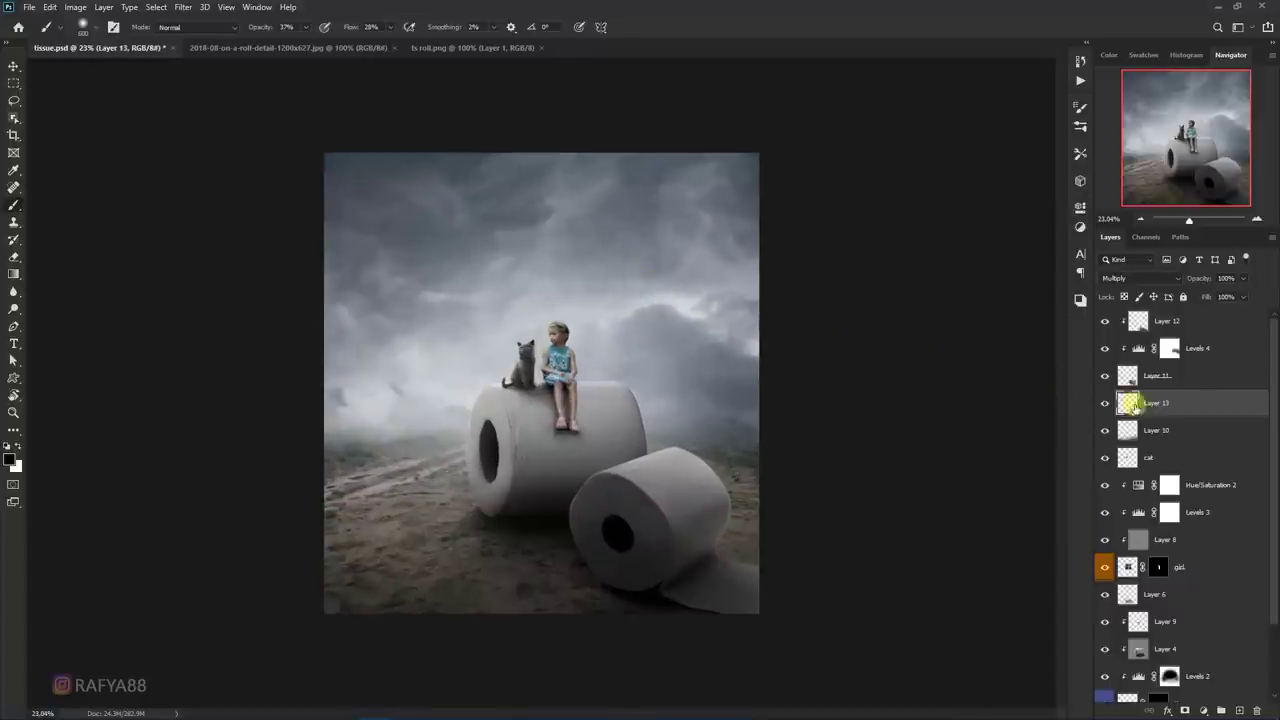
left_click(1196, 323)
- Shift layers Layer 13 through Layer 5 copy slightly to the right
scroll(1170, 510, "down", 2)
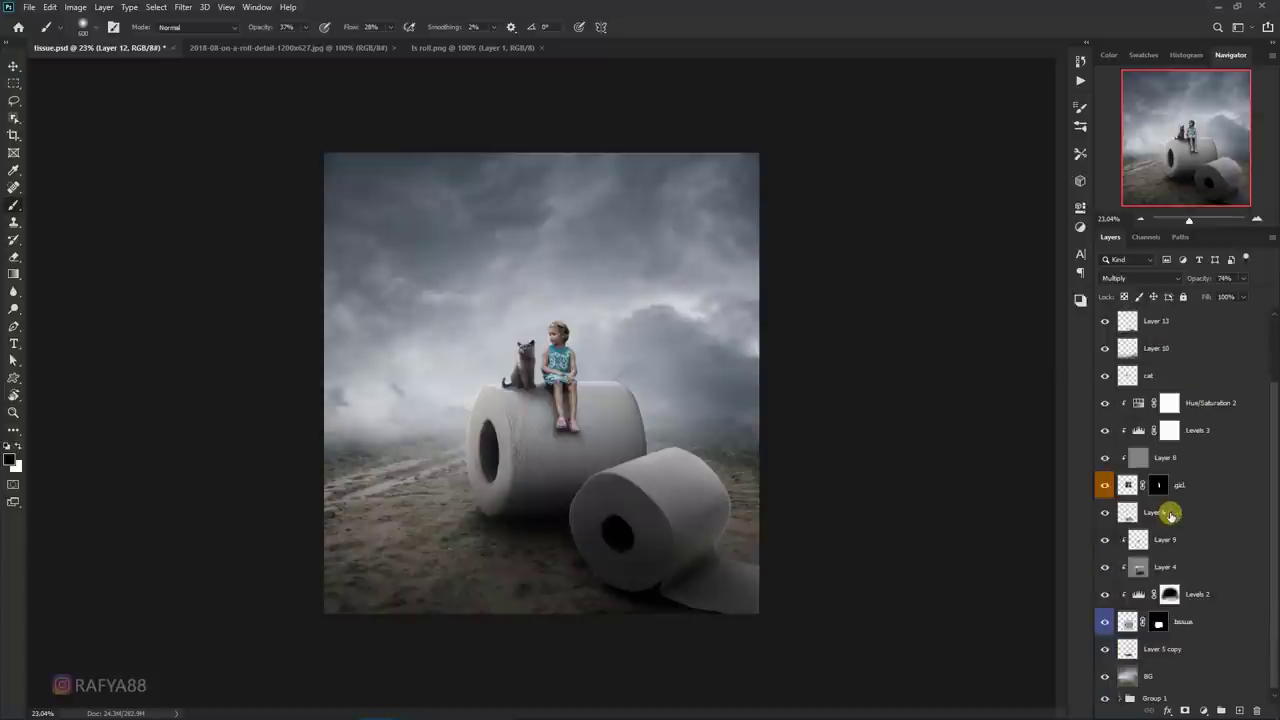
scroll(1172, 510, "down", 1)
left_click(1166, 640, "shift")
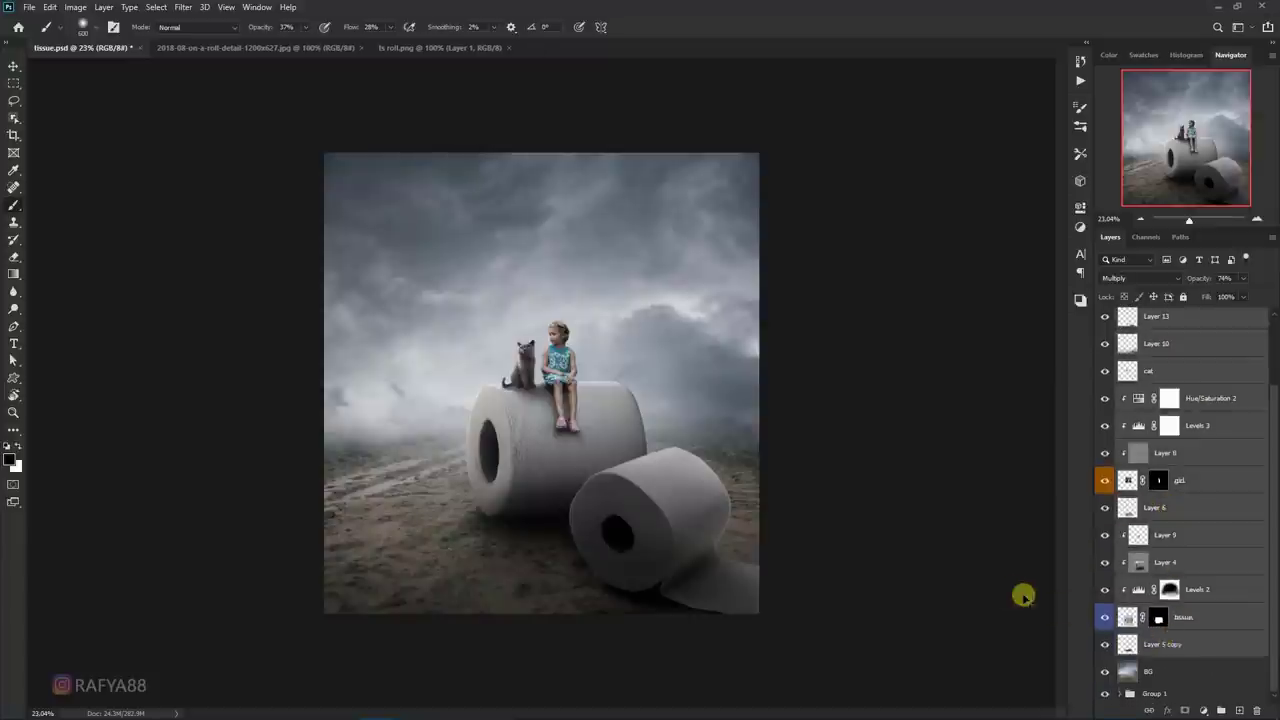
key("ctrl+t")
left_click_drag(598, 478, 609, 472)
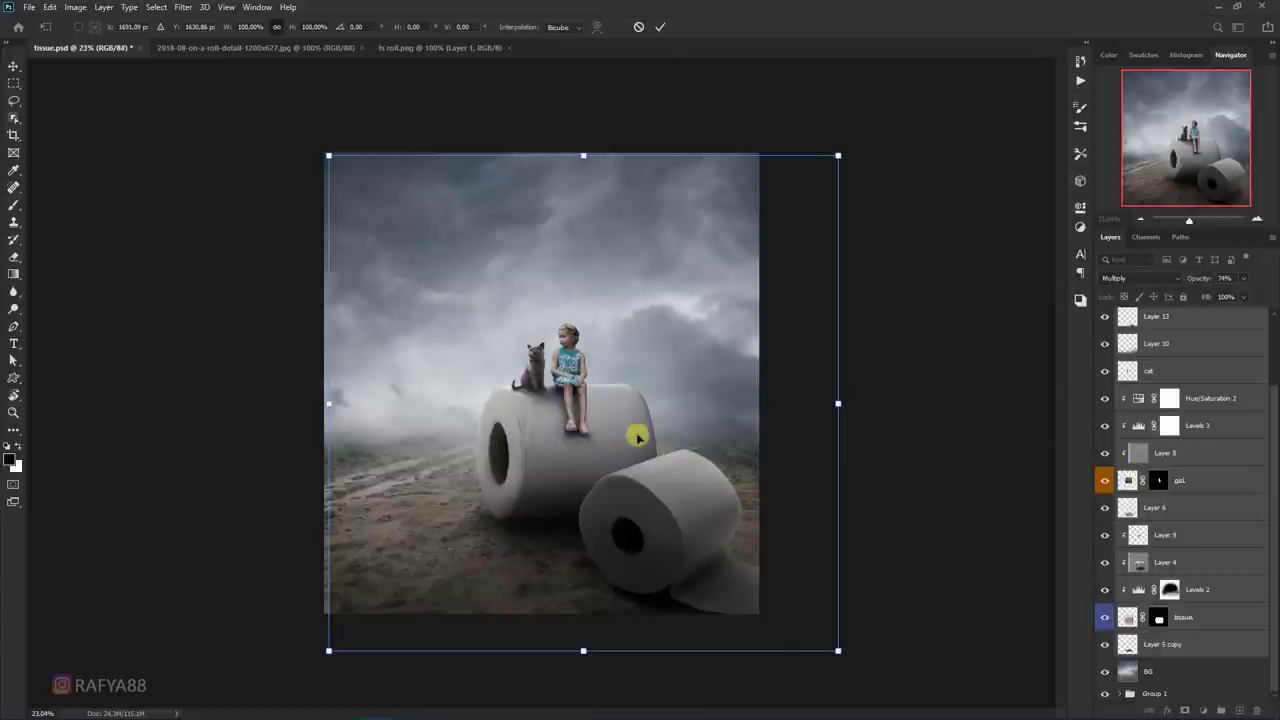
scroll(1180, 500, "up", 1)
scroll(1180, 500, "up", 2)
key("Return")
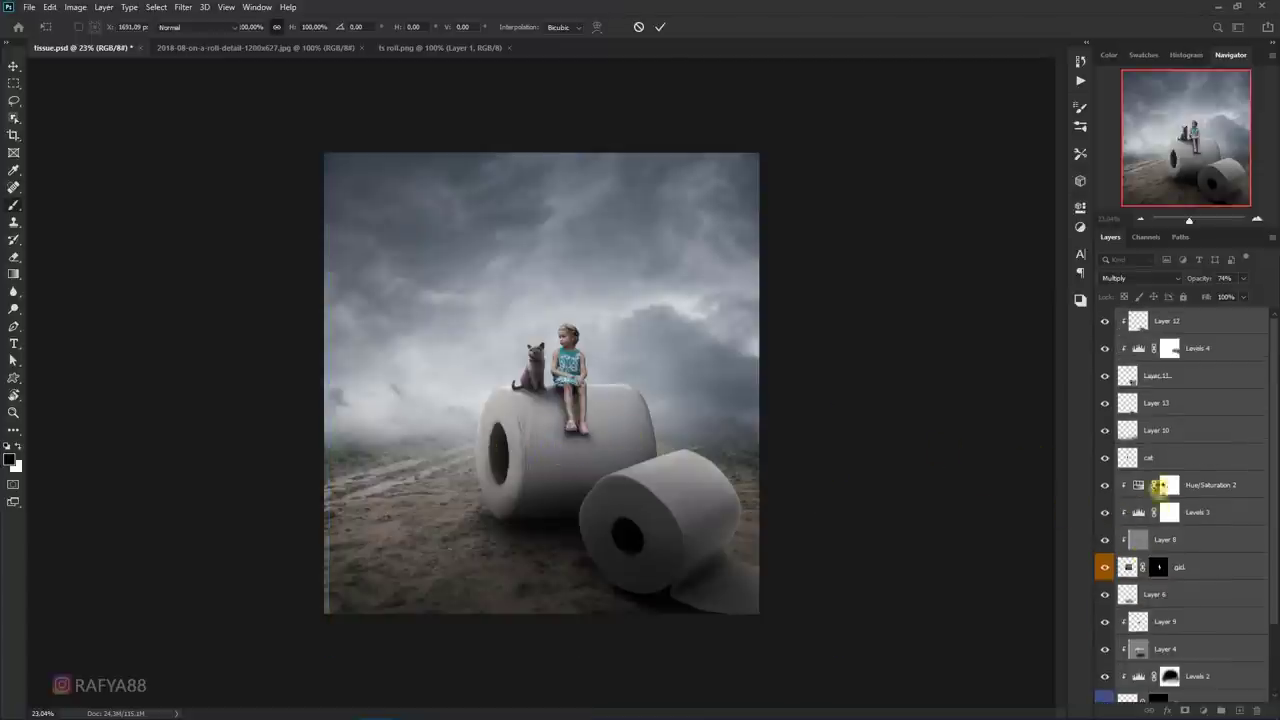
- Stretch the Layer 10 ground shadow slightly to the left
left_click(1152, 432)
key("ctrl+t")
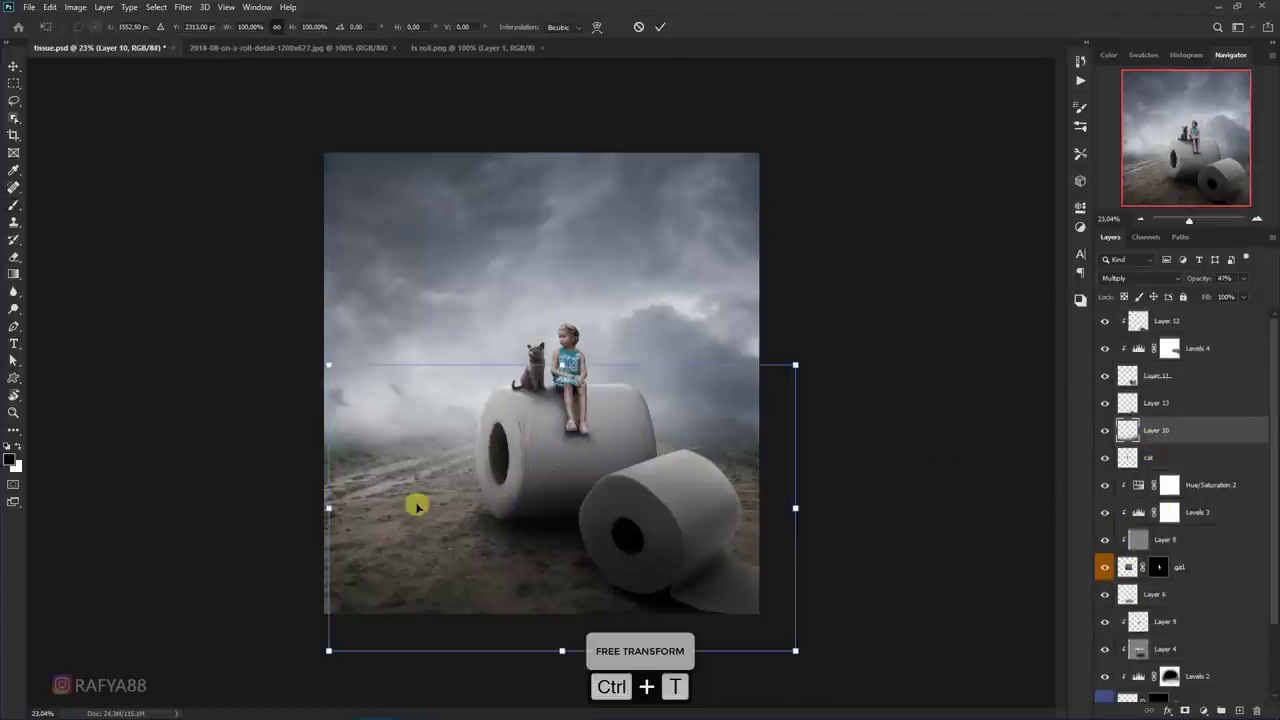
left_click_drag(331, 507, 314, 509)
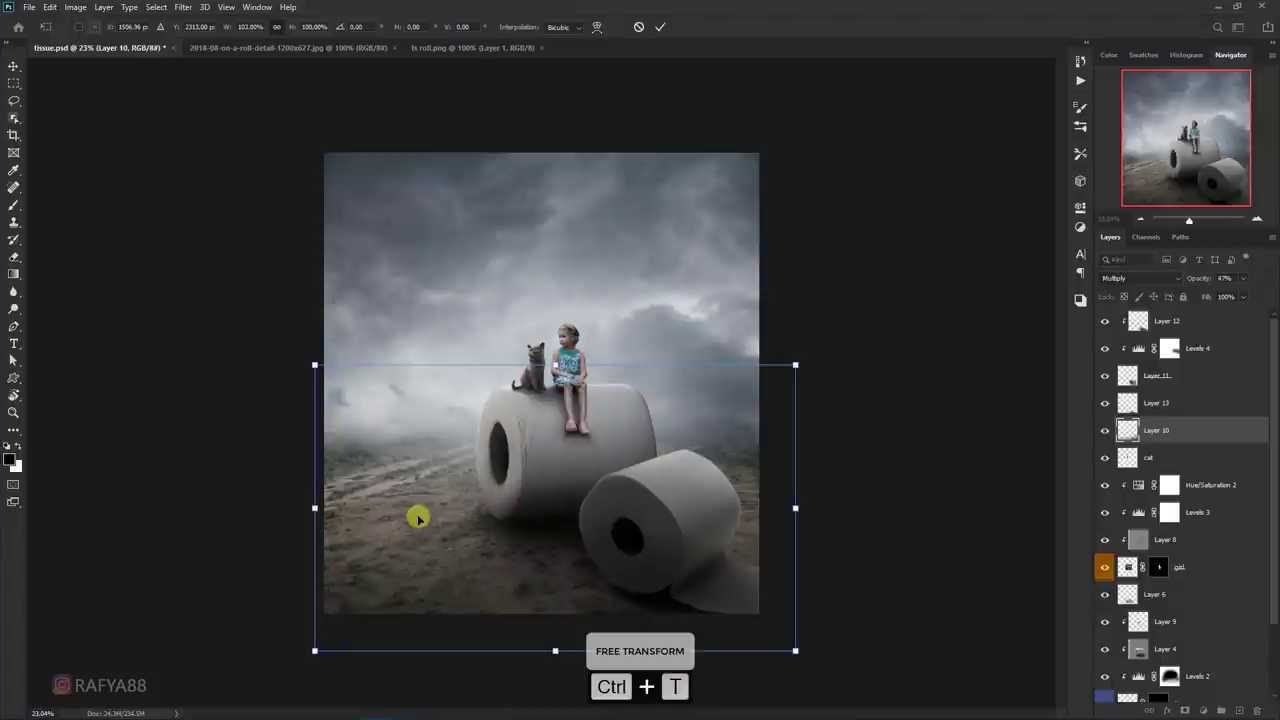
key("Return")
- Brush darker shadow between the two rolls and on the ground behind the big roll
key("b")
left_click_drag(581, 496, 648, 437)
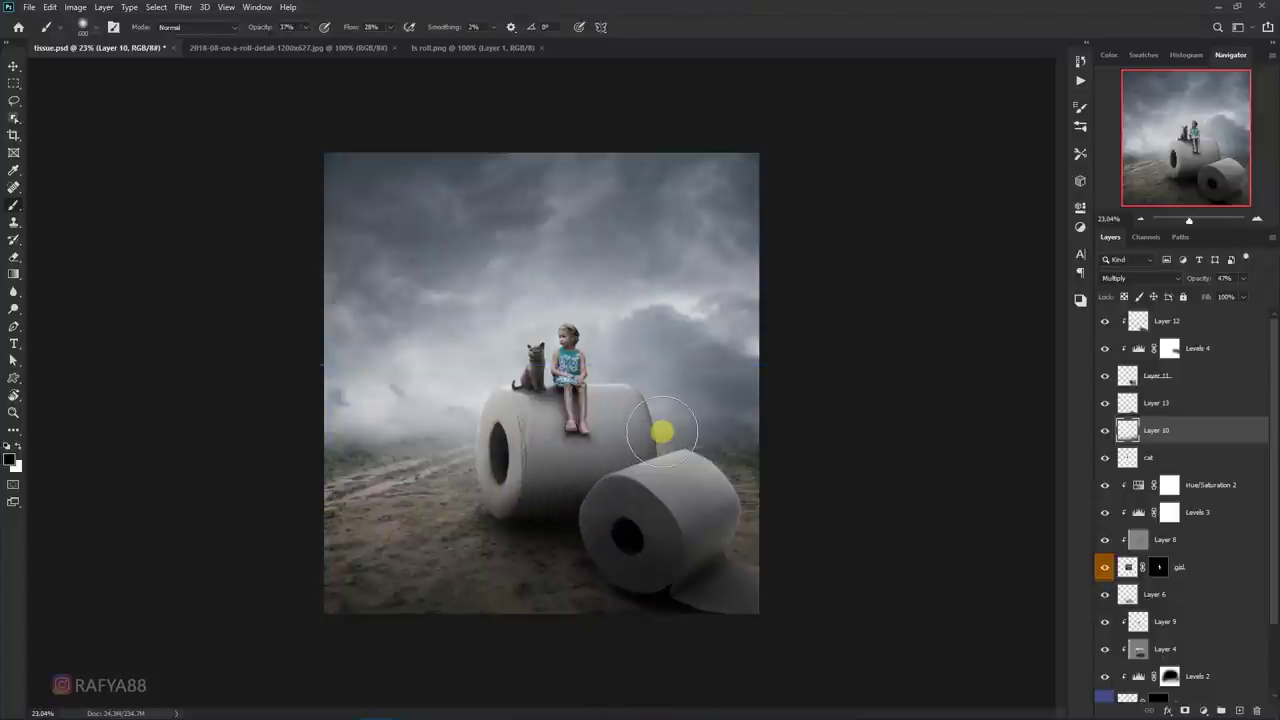
scroll(662, 432, "down", 1)
scroll(680, 429, "up", 2)
scroll(731, 423, "up", 1)
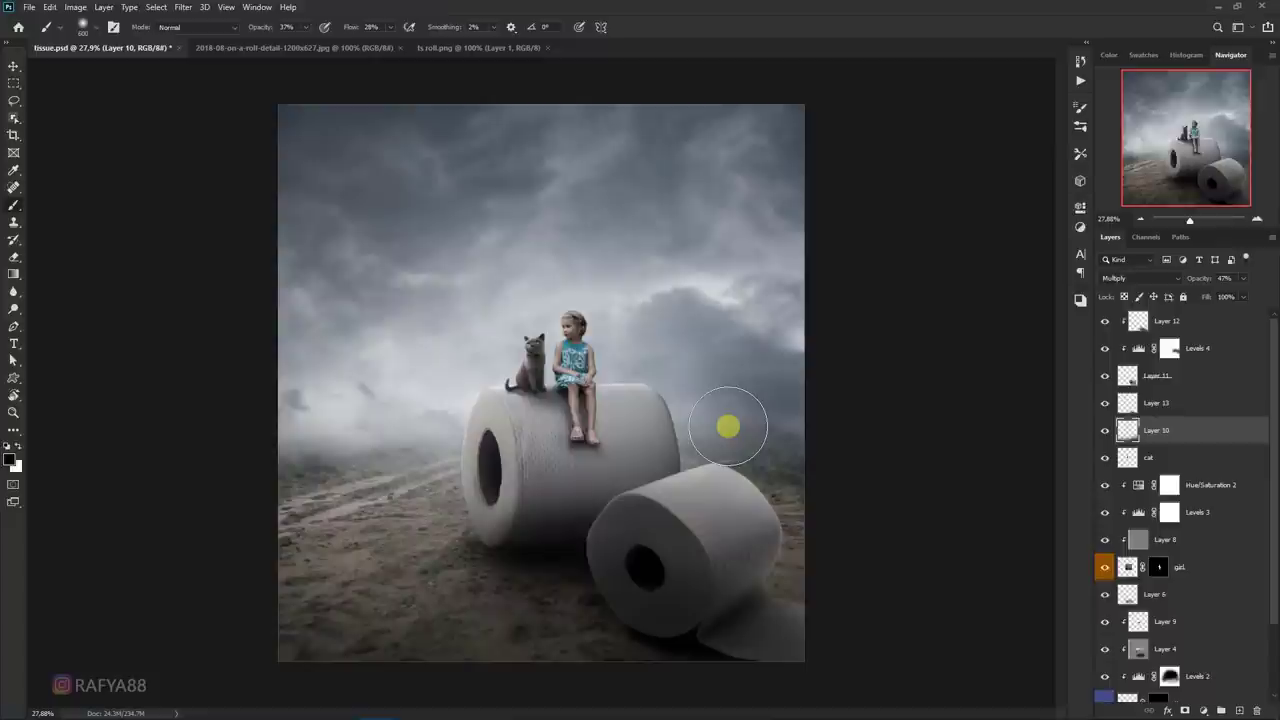
scroll(728, 427, "down", 1)
left_click_drag(727, 427, 713, 427)
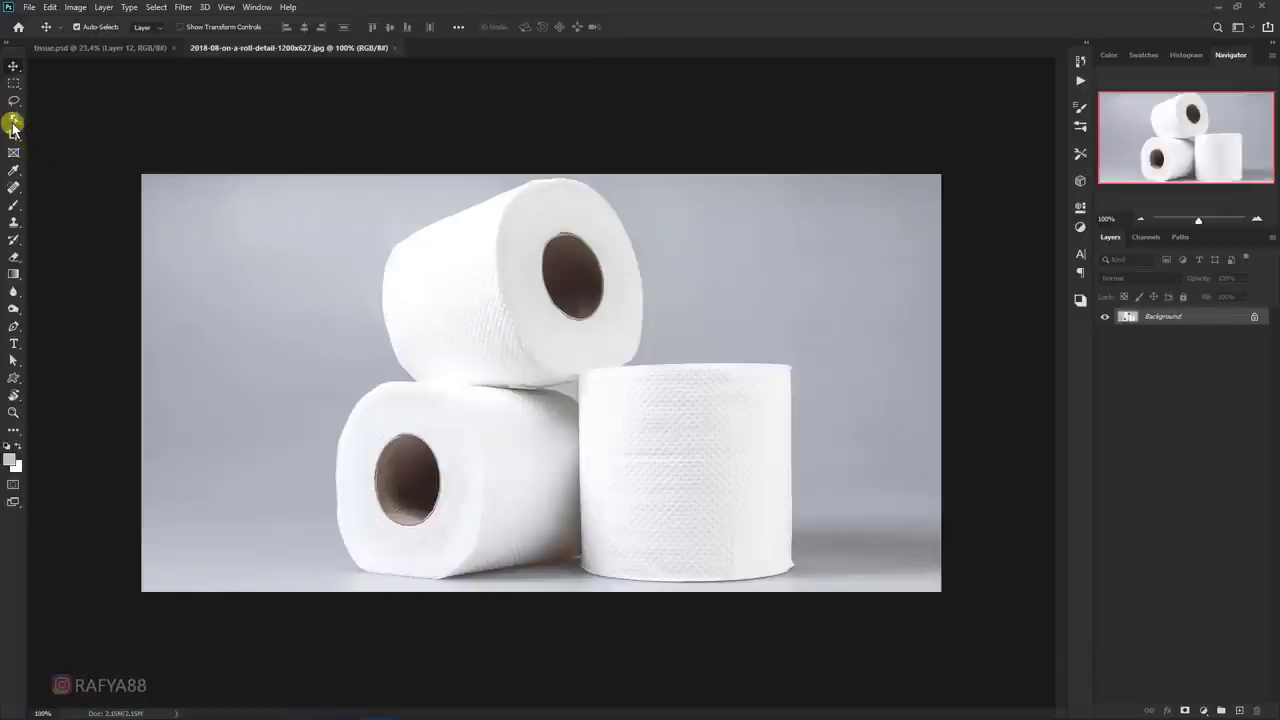
- Select the three rolls with Object Selection, refine with Lasso, and mask out the grey backdrop
left_click(13, 126)
left_click(82, 127)
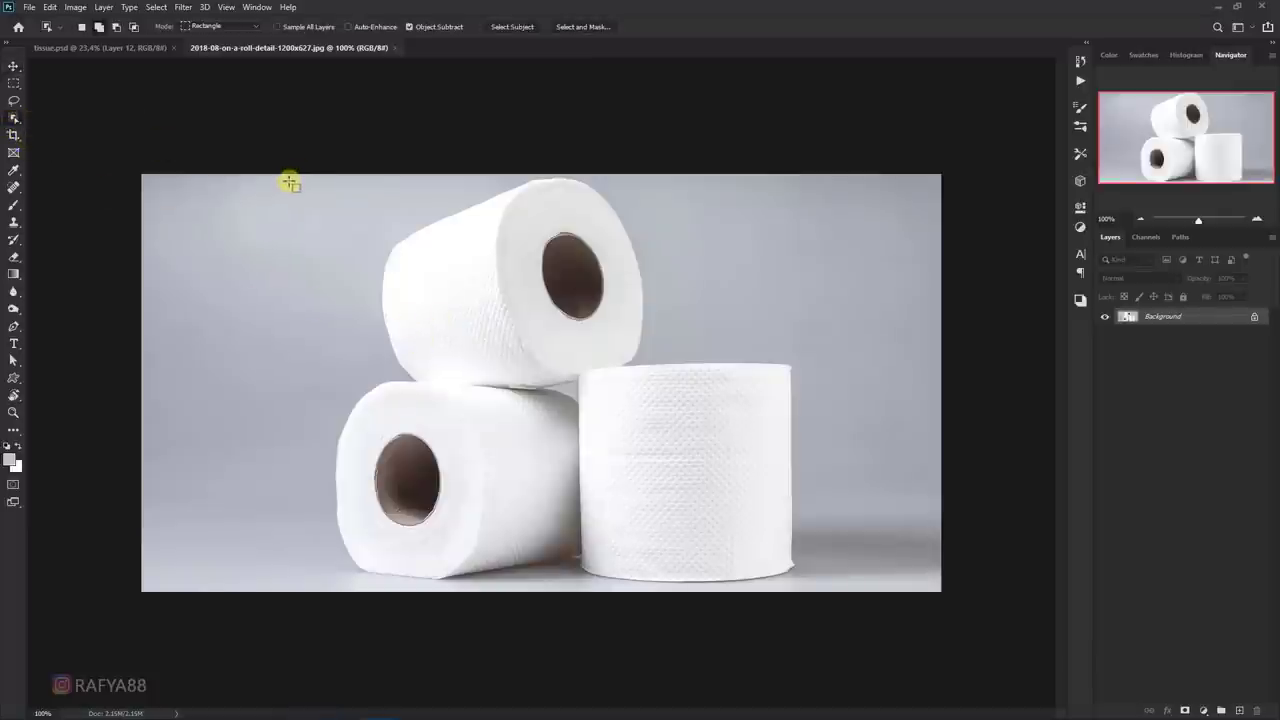
left_click_drag(289, 182, 873, 601)
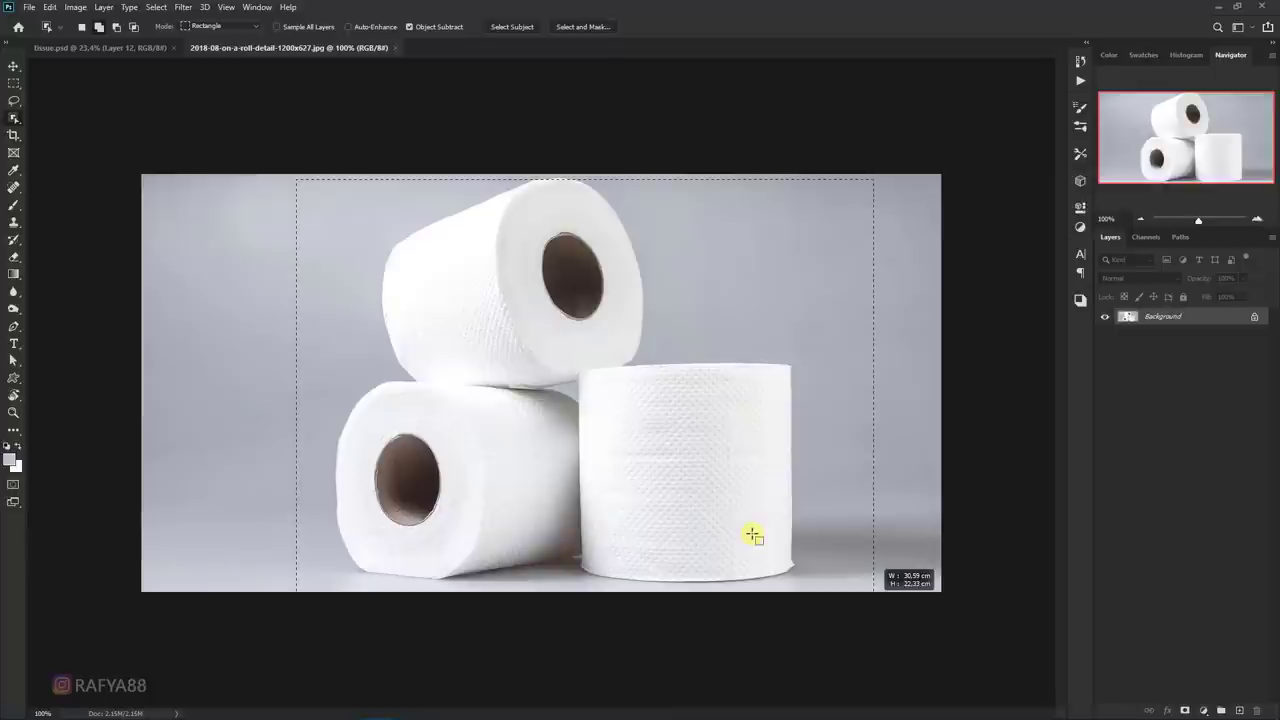
left_click(13, 101)
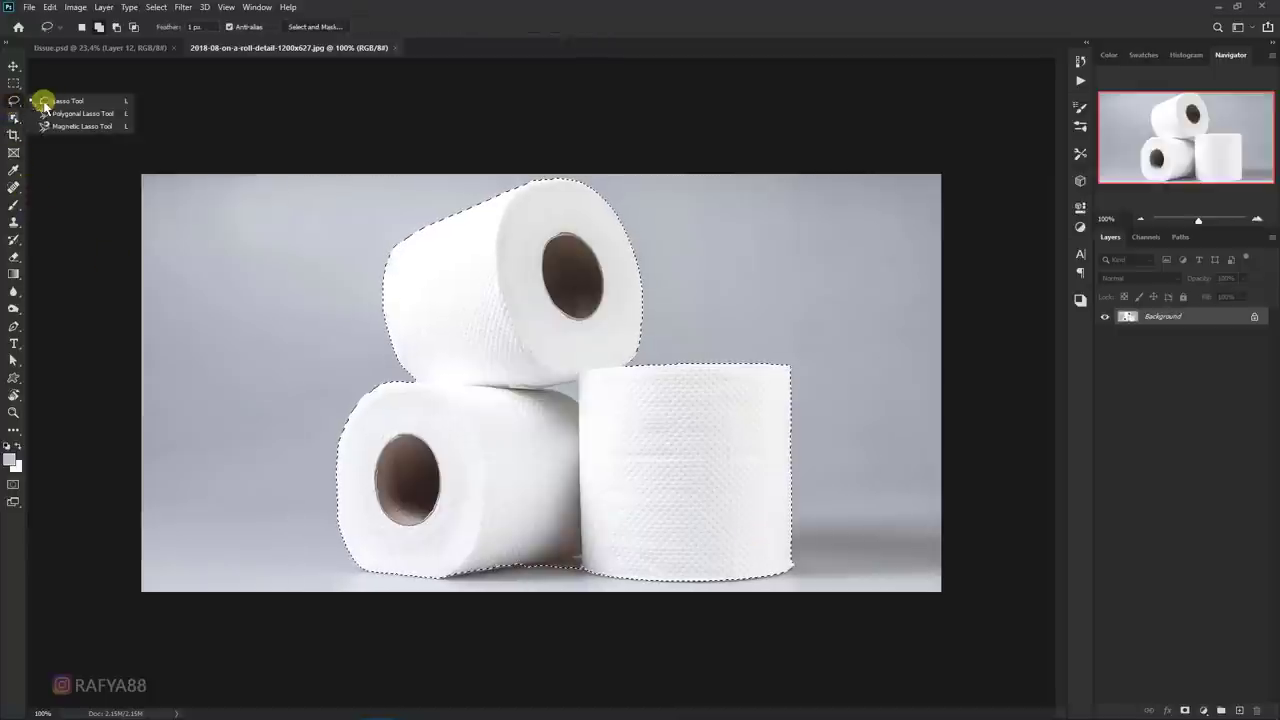
left_click(59, 101)
scroll(557, 534, "up", 3)
scroll(563, 429, "up", 2)
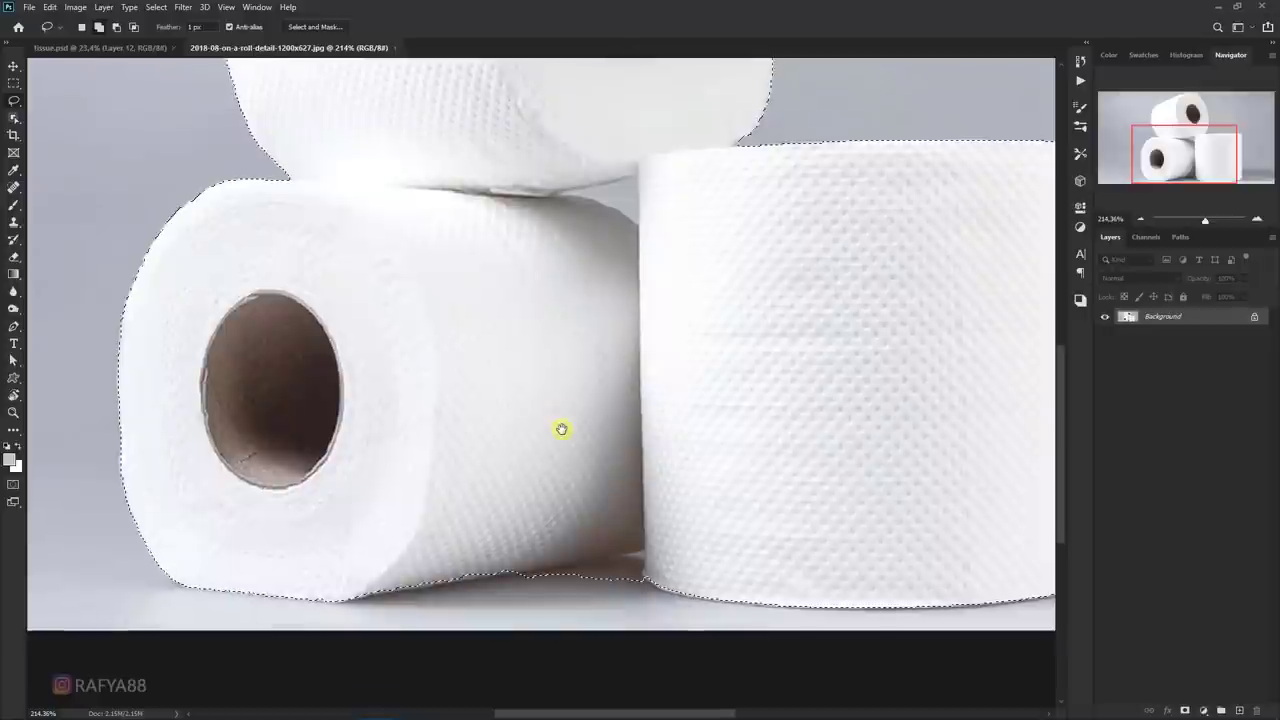
scroll(563, 597, "up", 1)
left_click_drag(526, 271, 531, 571)
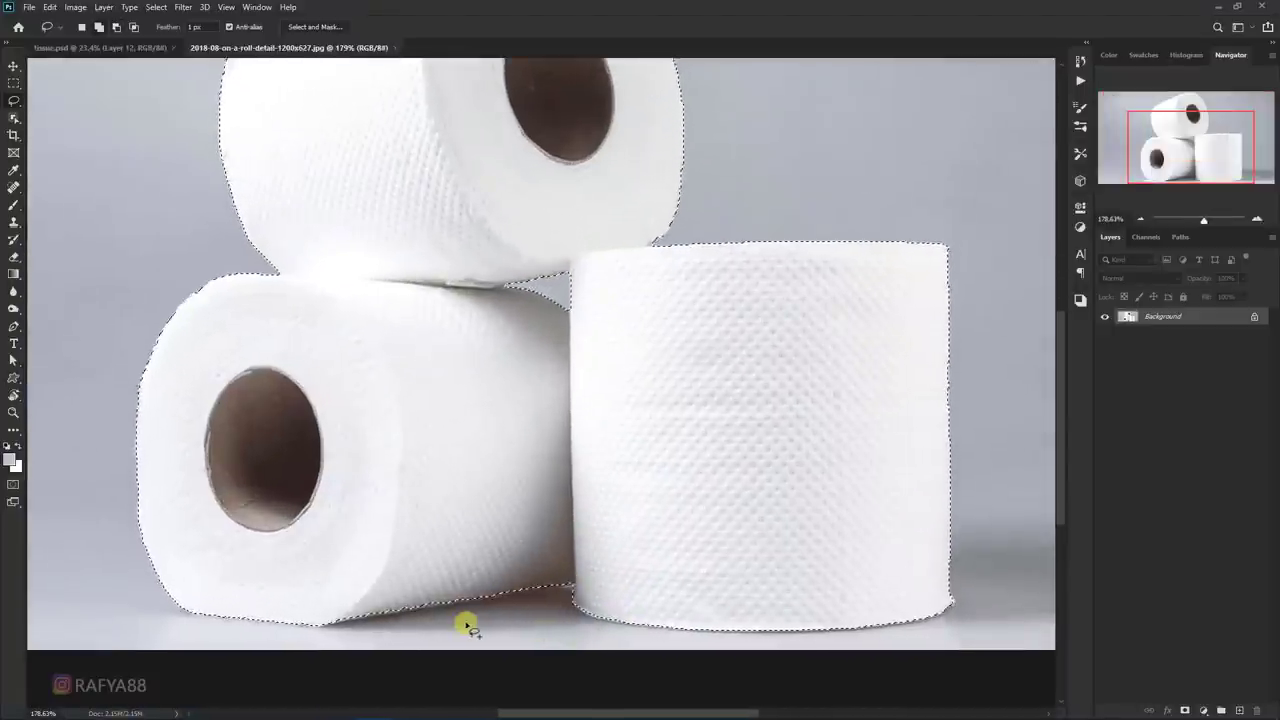
left_click_drag(415, 632, 466, 603)
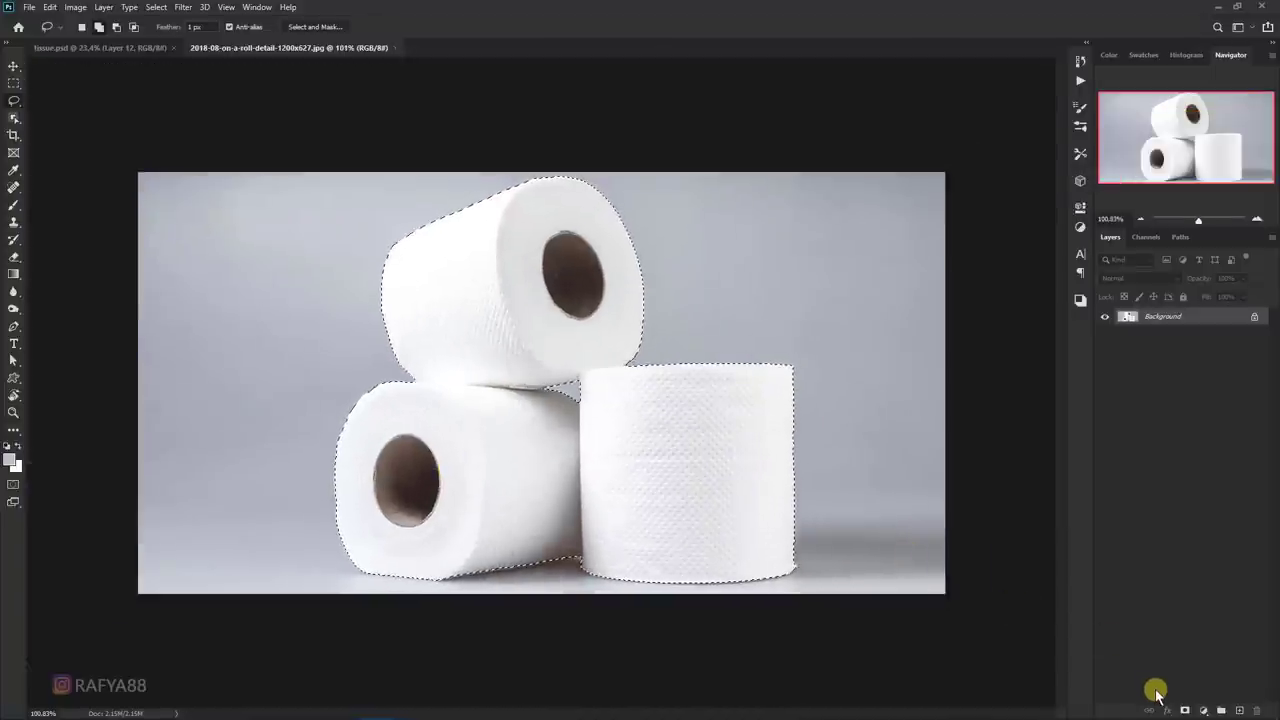
left_click(1185, 710)
scroll(275, 200, "up", 1)
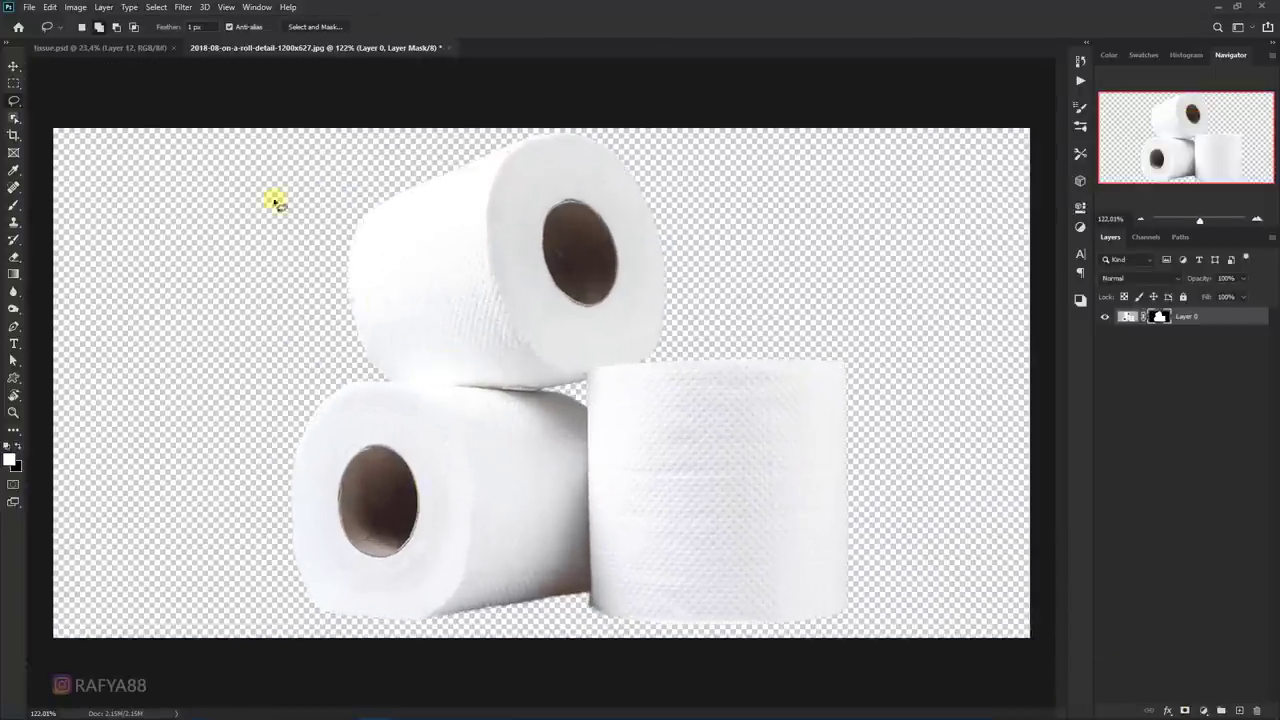
- Apply Camera Raw to the rolls: Exposure -1.85, Contrast -24, Highlights and Whites -100, Temperature +8
left_click(183, 7)
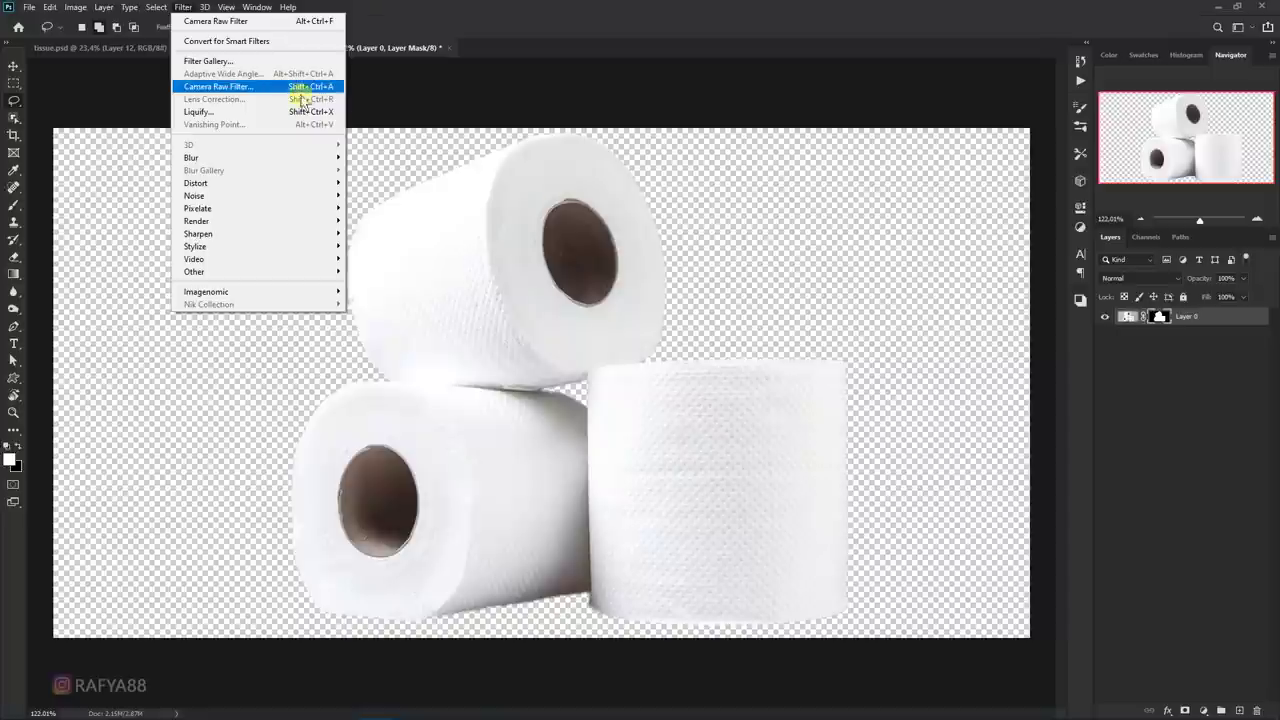
left_click(1222, 318)
left_click(183, 7)
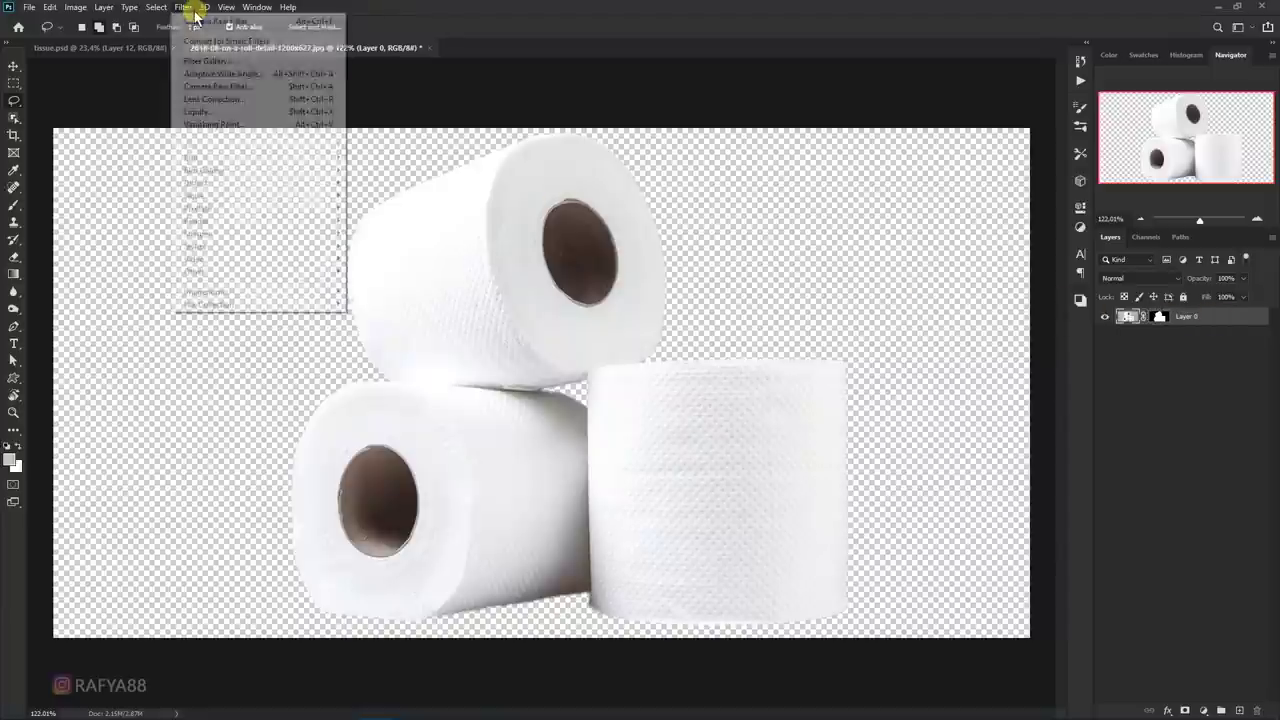
left_click(258, 88)
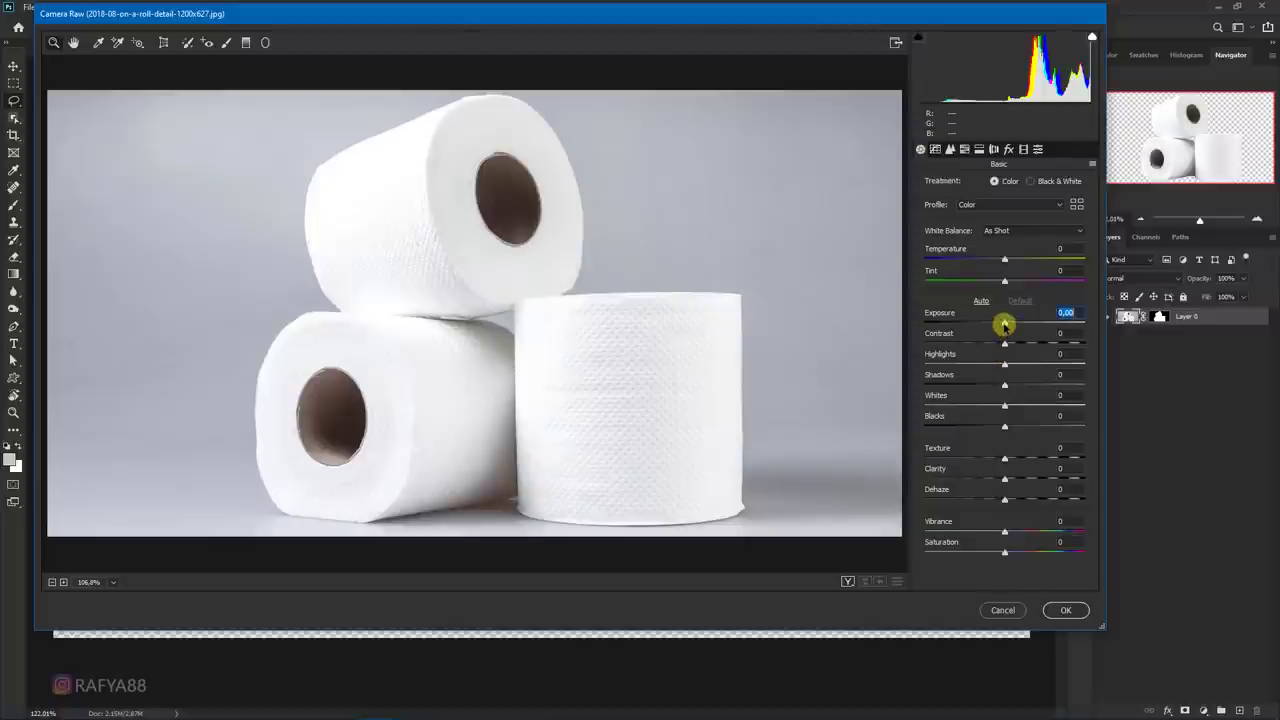
left_click_drag(1004, 324, 908, 364)
left_click_drag(1005, 406, 927, 405)
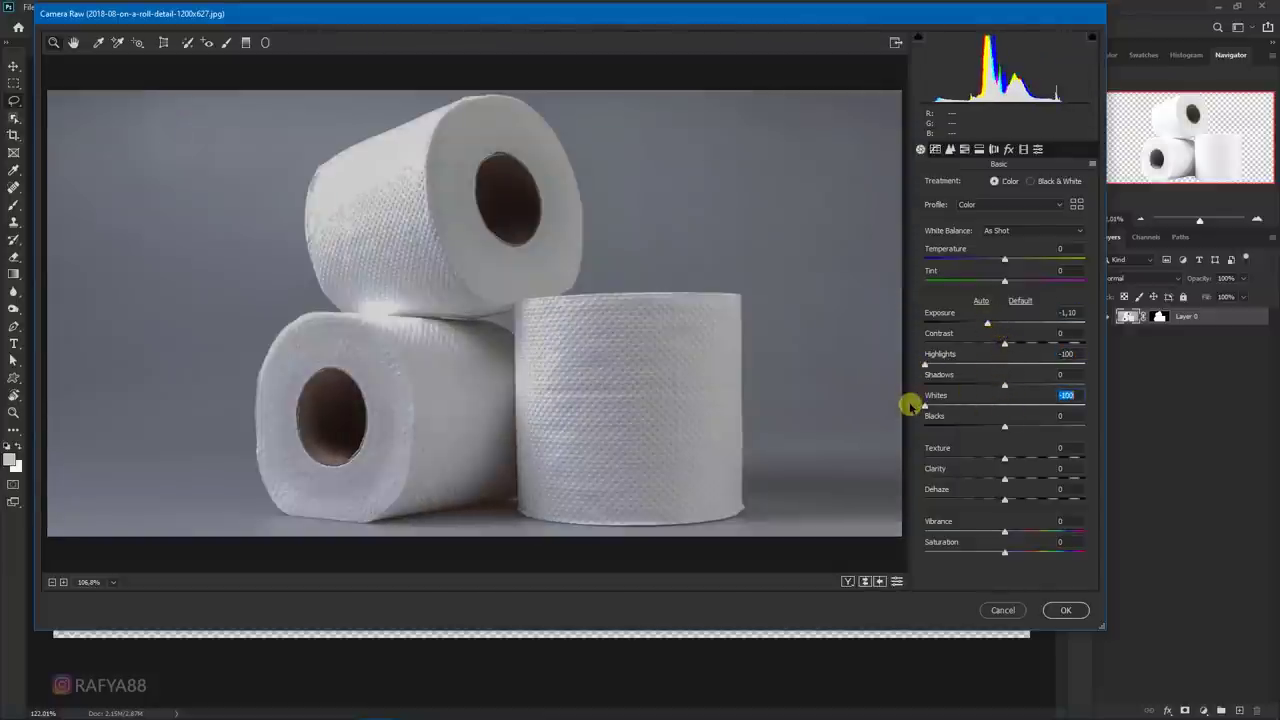
mouse_move(987, 328)
left_mouse_down()
mouse_move(986, 345)
mouse_move(976, 324)
left_mouse_up()
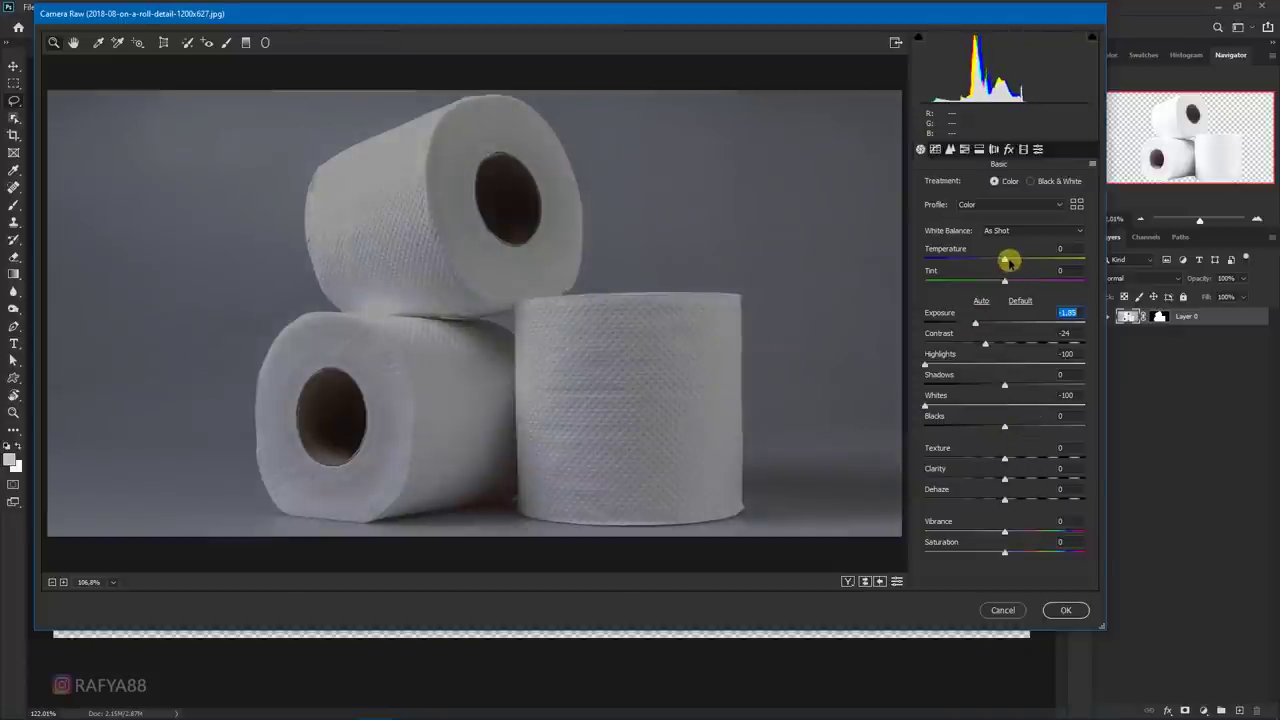
left_click_drag(1008, 261, 1012, 262)
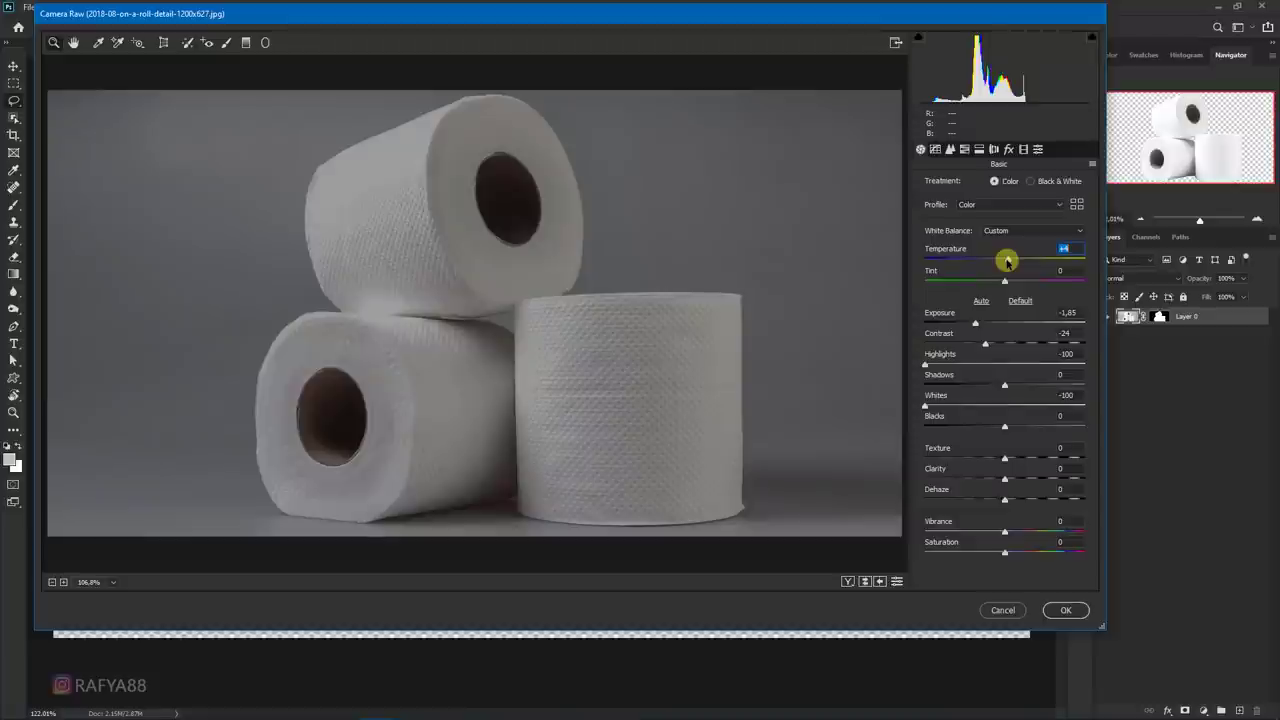
left_click(1065, 610)
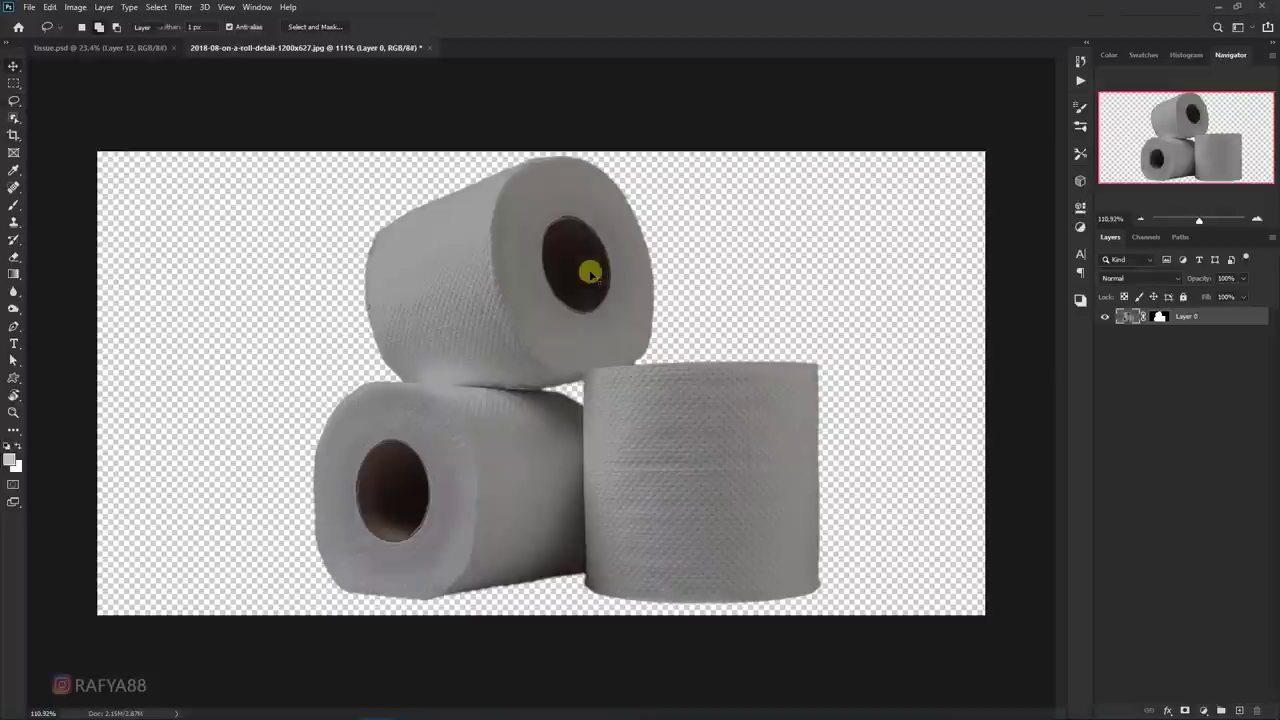
- Drag the cut-out rolls into the tissue.psd composite
key("v")
mouse_move(580, 274)
left_mouse_down()
mouse_move(139, 48)
mouse_move(430, 398)
left_mouse_up()
scroll(452, 385, "up", 2)
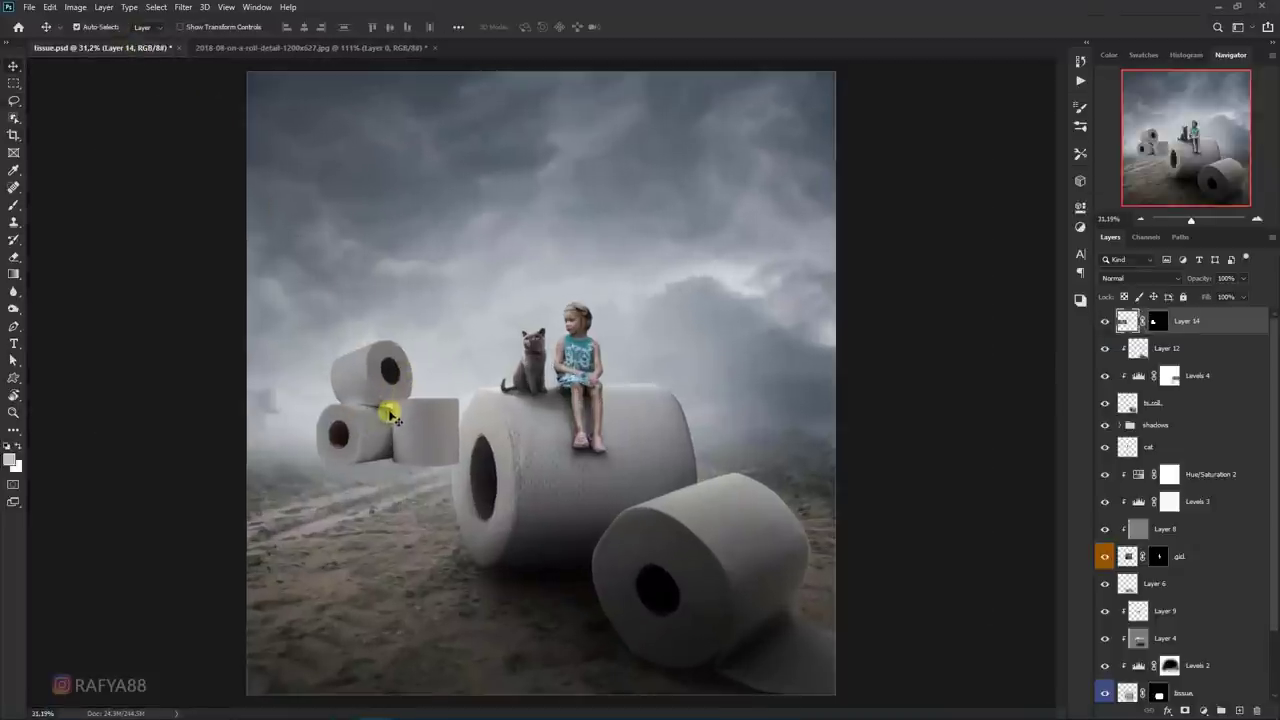
- Flip the rolls horizontally, enlarge them, and place them at the composite's left
key("ctrl+t")
left_click_drag(430, 433, 382, 430)
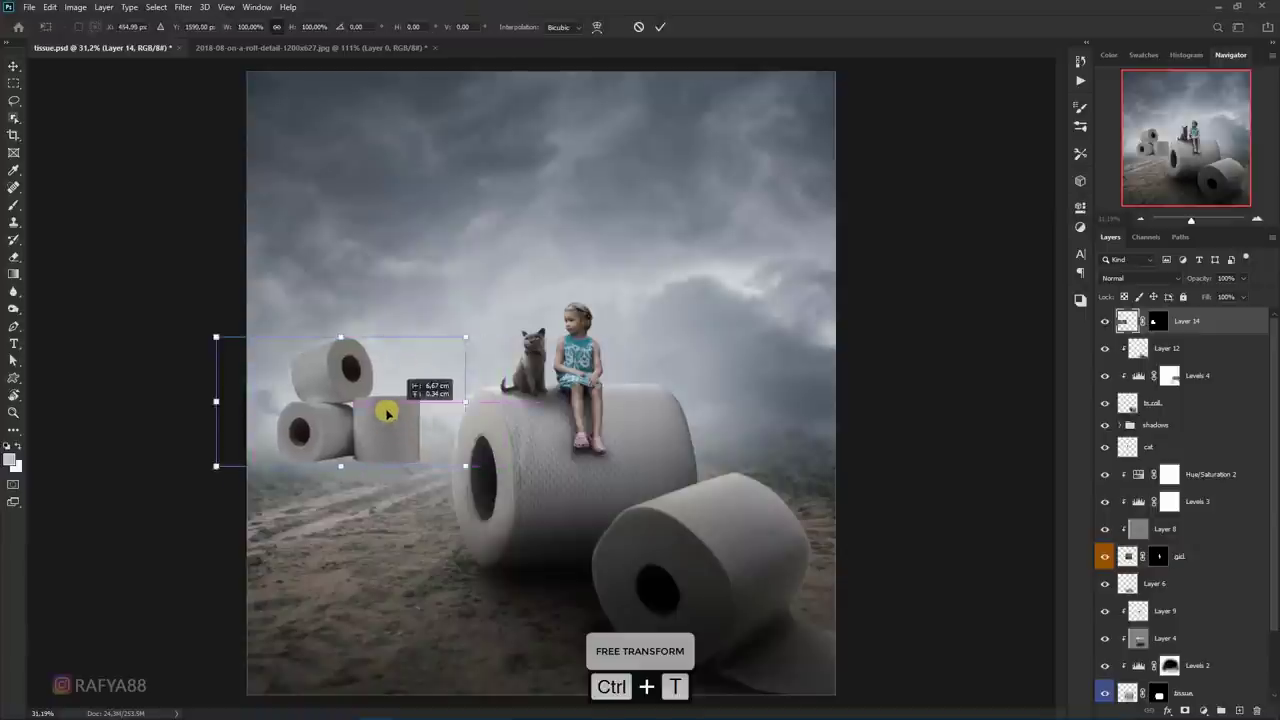
right_click(397, 423)
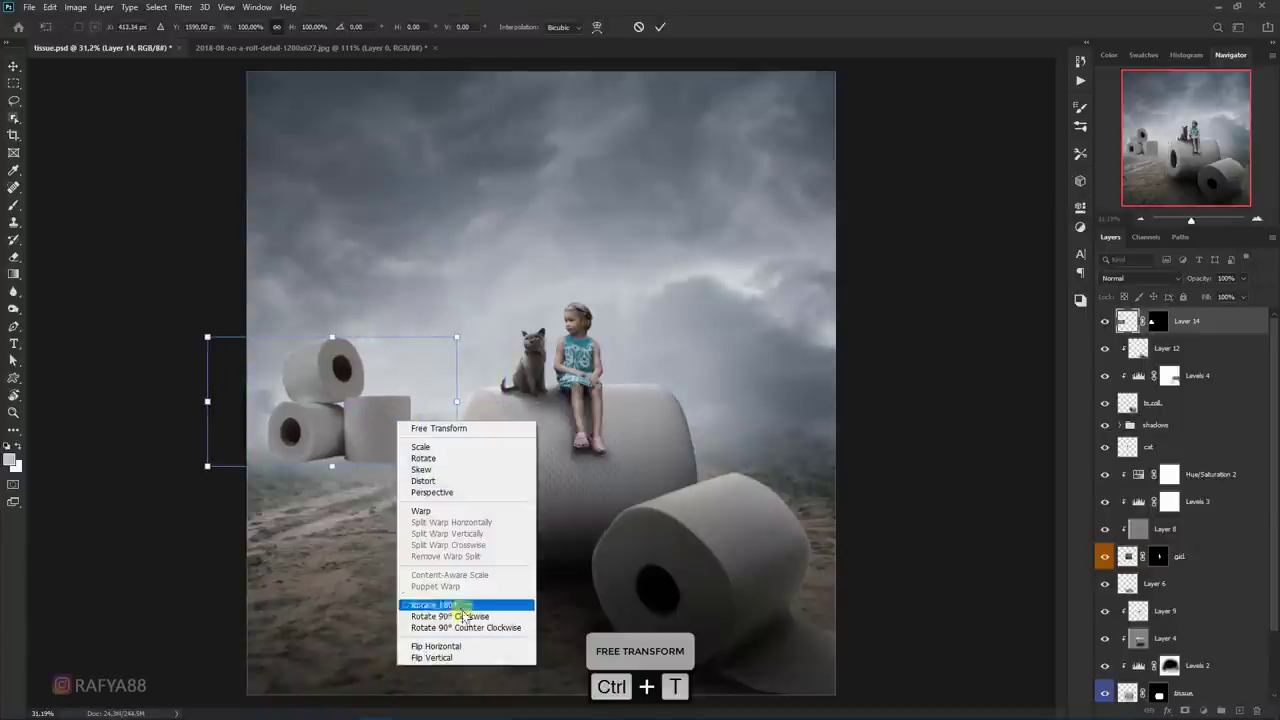
left_click(468, 642)
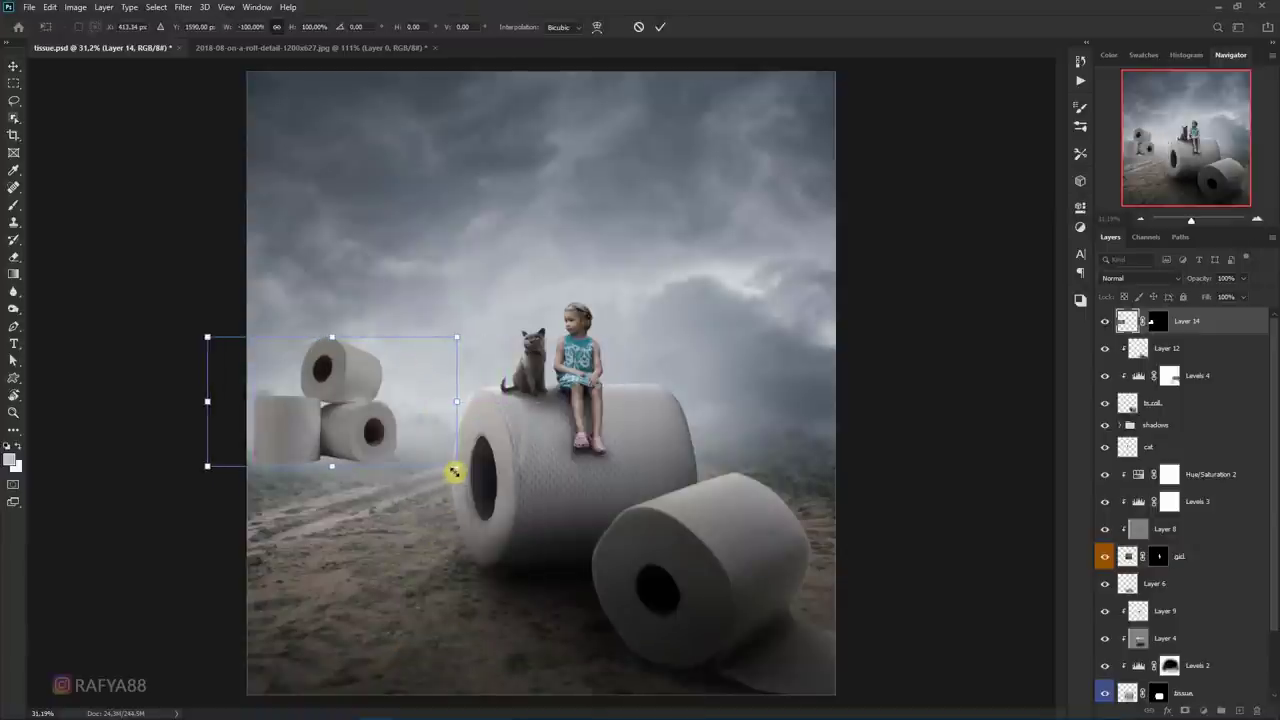
mouse_move(455, 473)
left_mouse_down()
mouse_move(496, 490)
mouse_move(447, 465)
left_mouse_up()
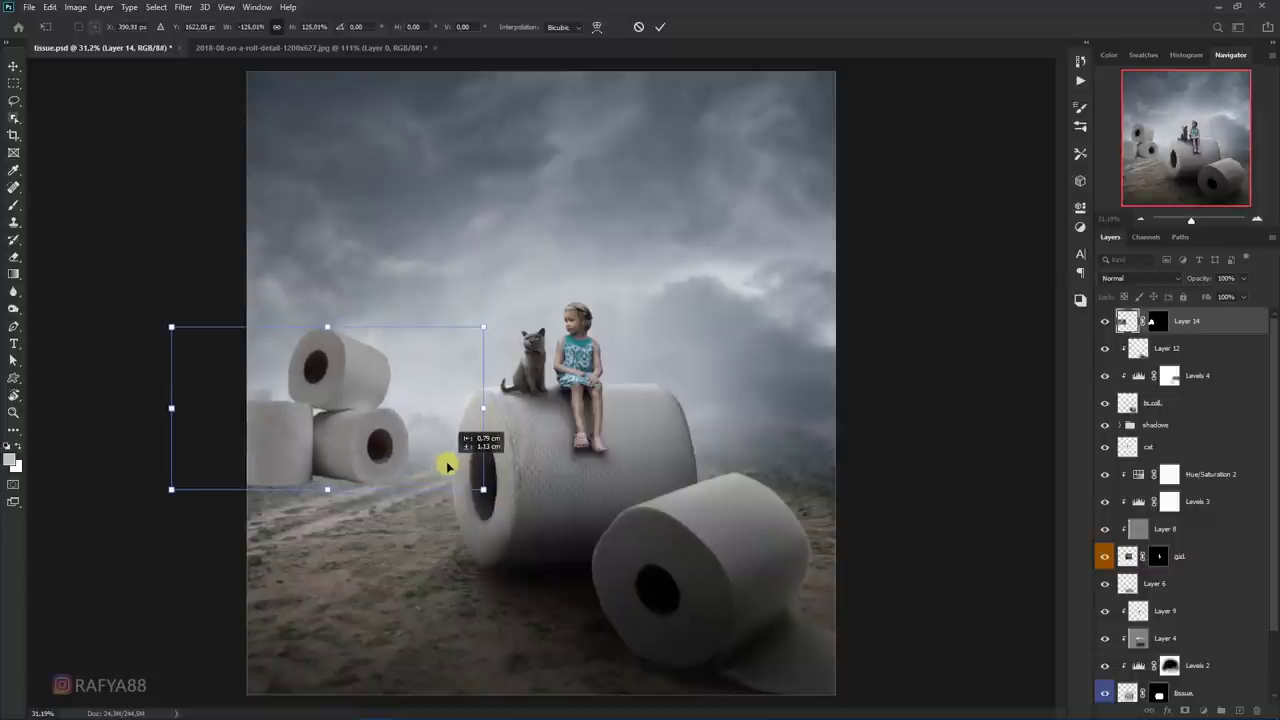
left_click_drag(432, 451, 433, 454)
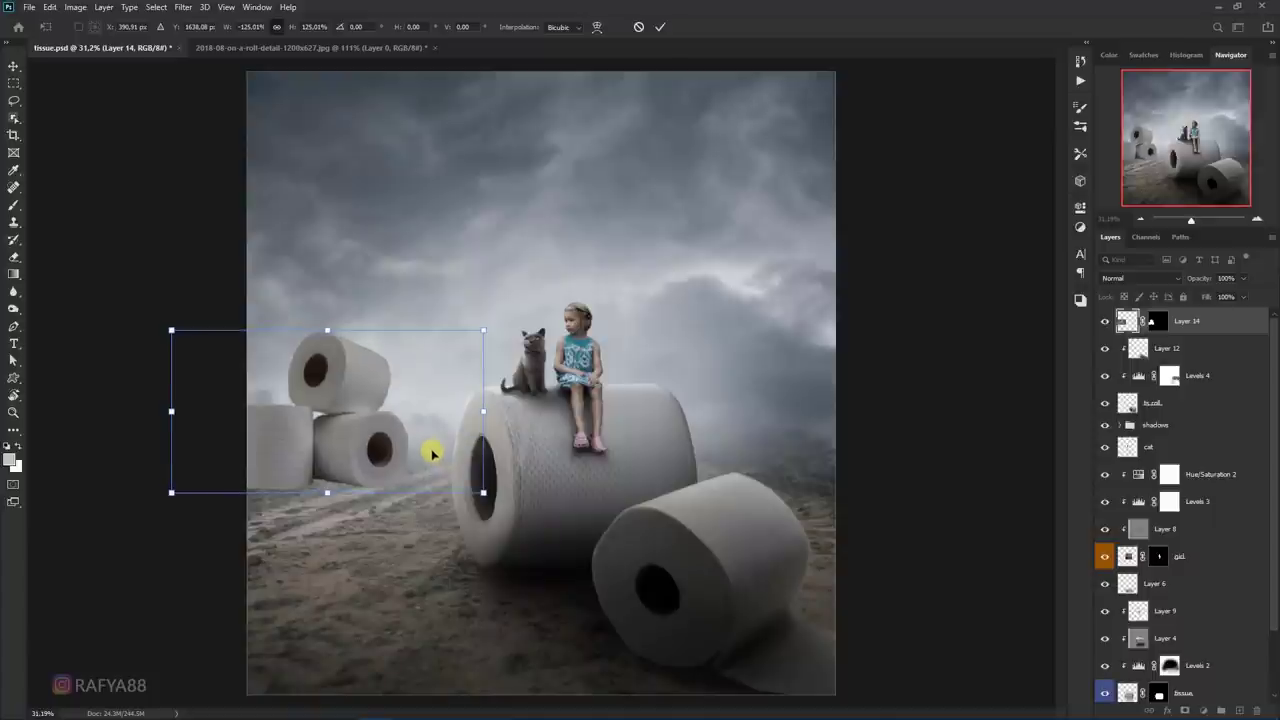
mouse_move(486, 494)
left_mouse_down()
mouse_move(497, 505)
mouse_move(446, 468)
left_mouse_up()
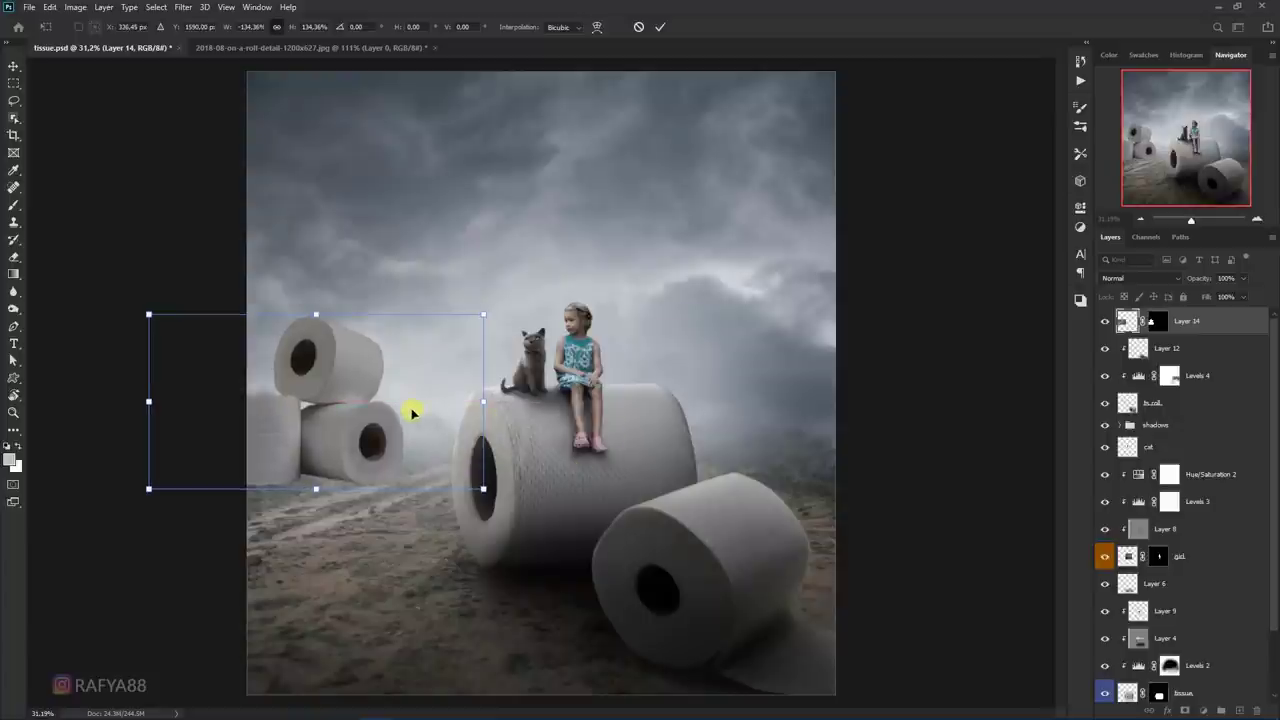
key("Return")
scroll(279, 405, "up", 1)
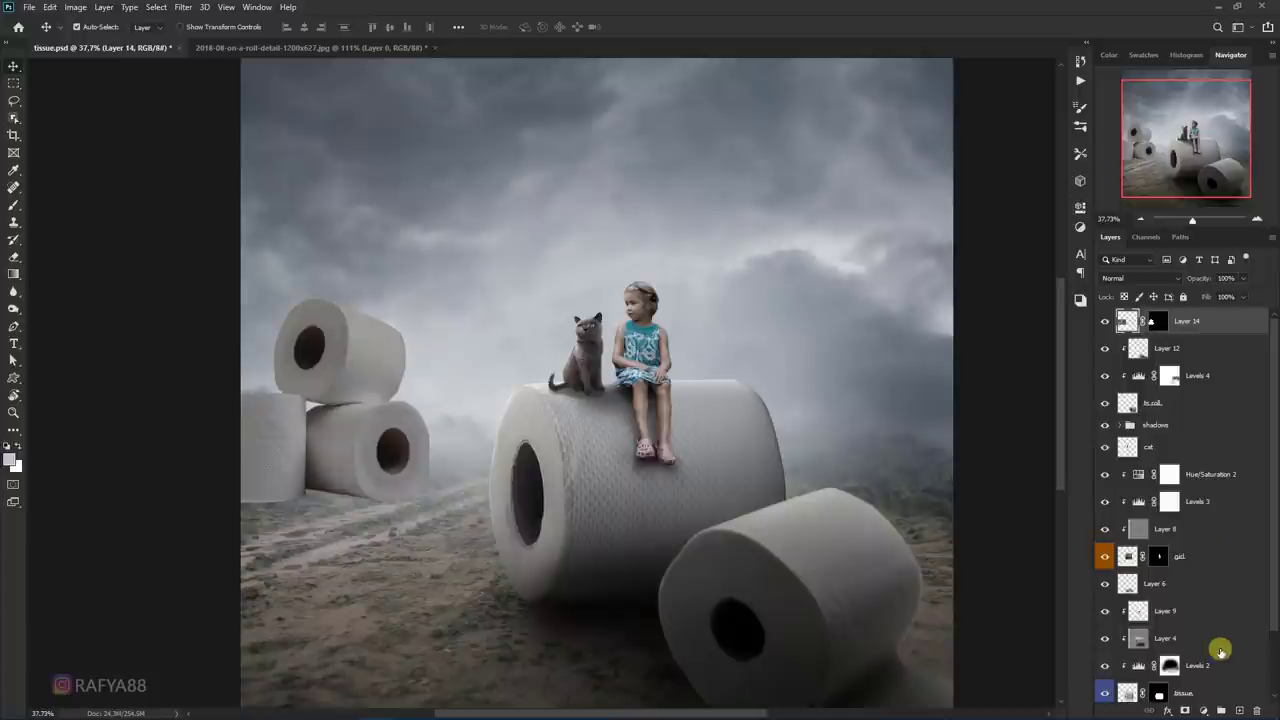
- Dim the Layer 14 rolls with a clipped Levels adjustment, output white lowered below 170
left_click(1205, 710)
left_click(1218, 530)
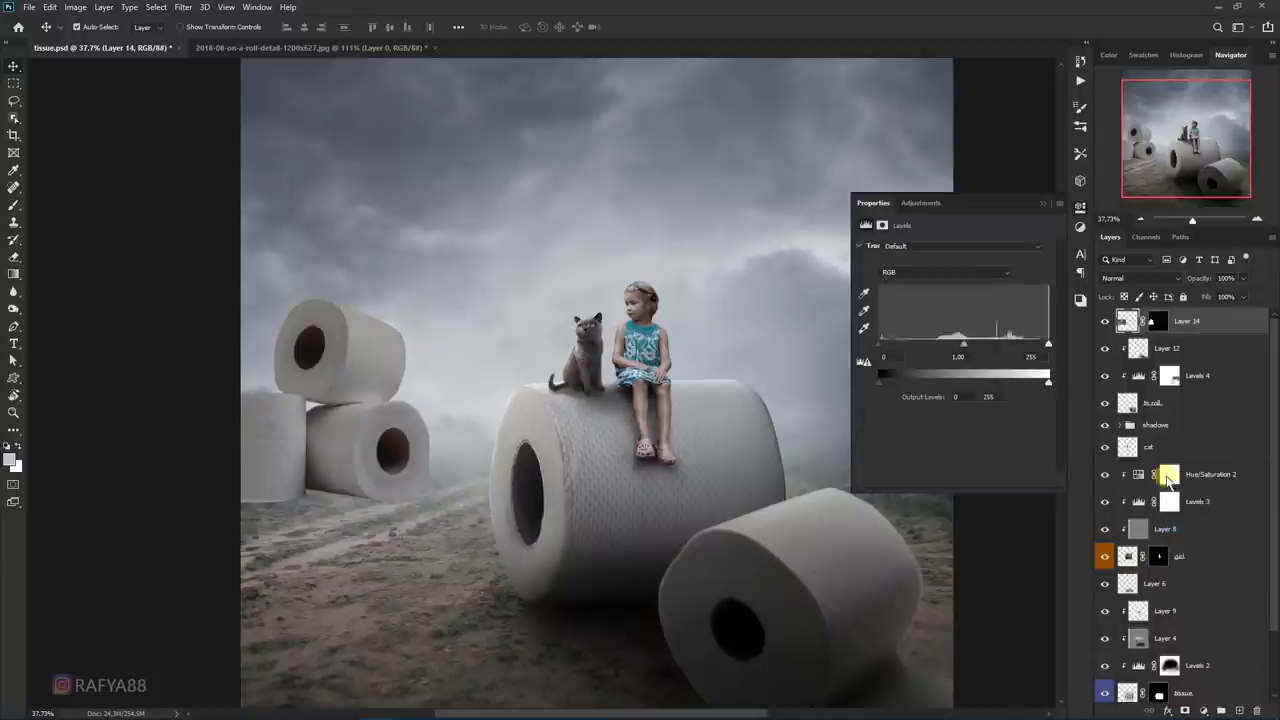
left_click(967, 480)
left_click_drag(1048, 380, 991, 382)
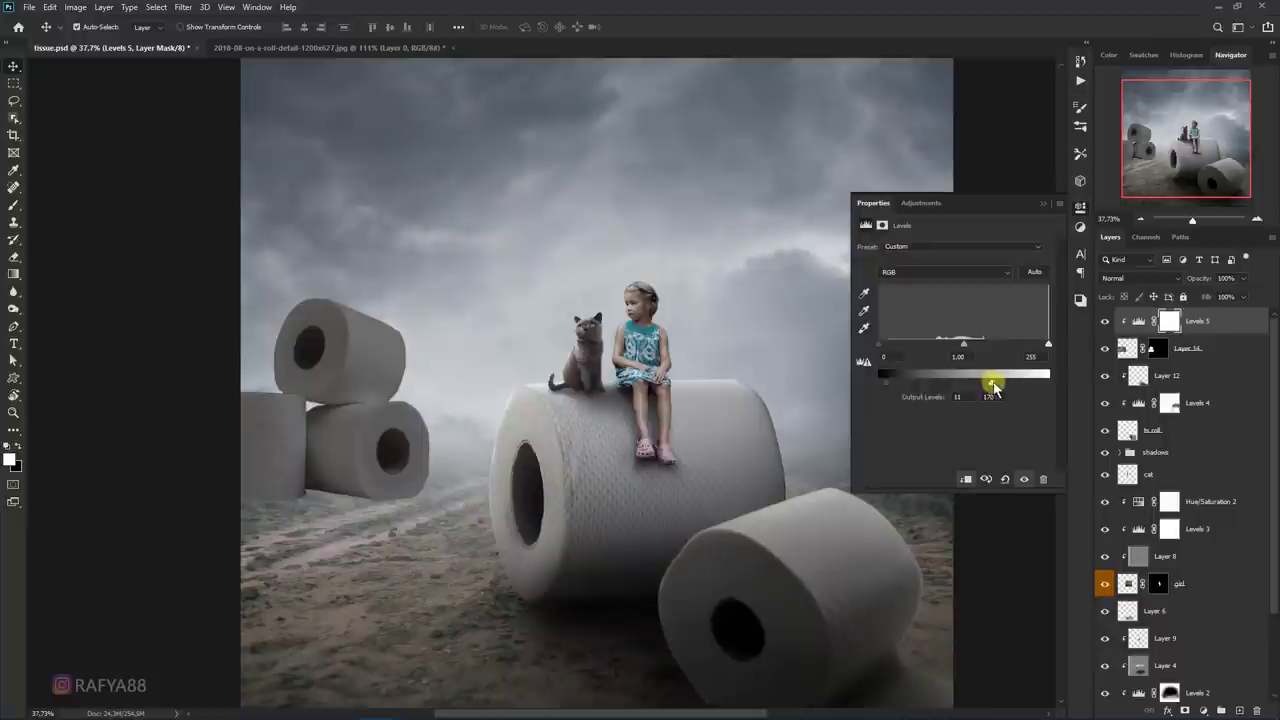
left_click_drag(993, 384, 981, 388)
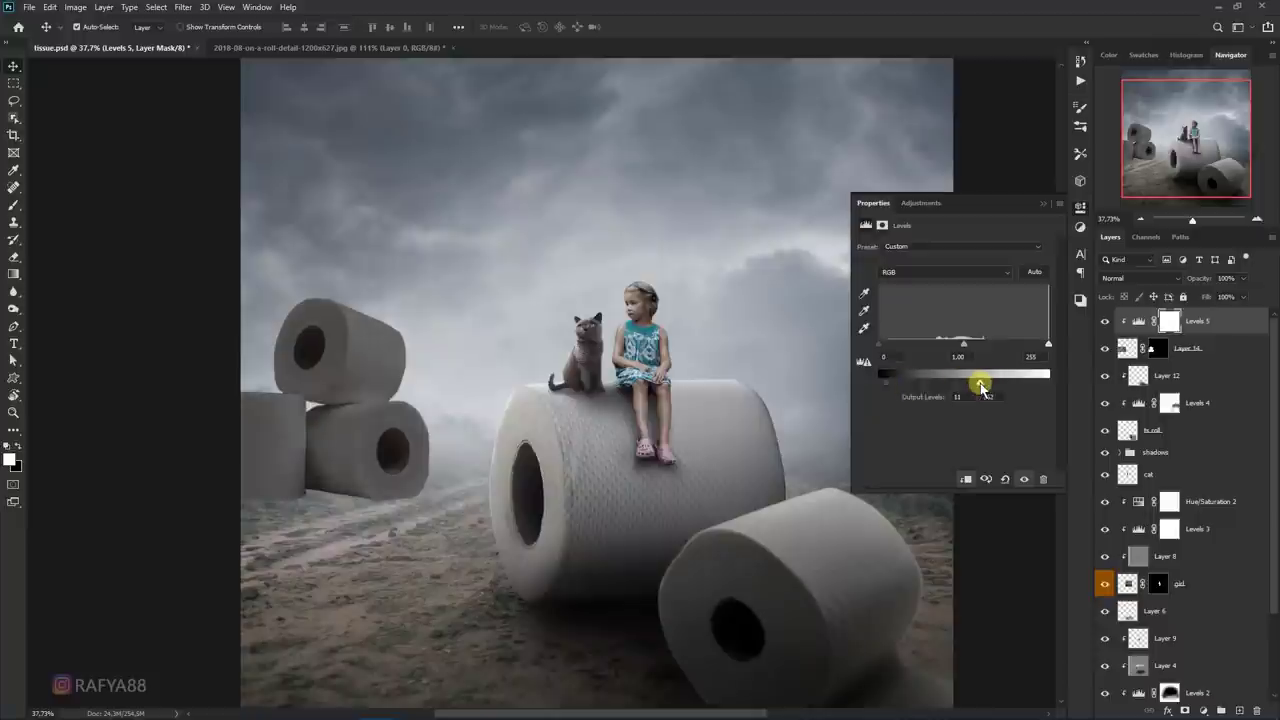
left_click(1041, 210)
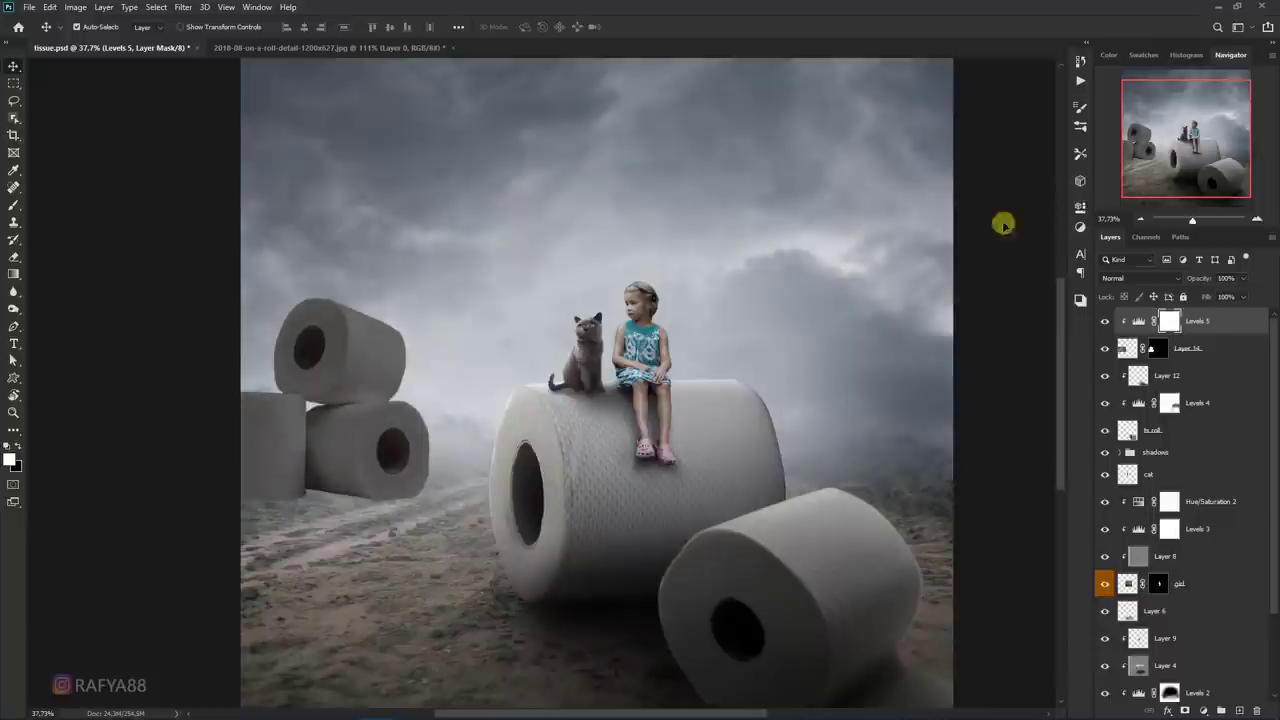
- Paint black on the Levels 5 mask to ease the darkening on the left rolls, undoing unwanted strokes
right_click(17, 206)
left_click(70, 201)
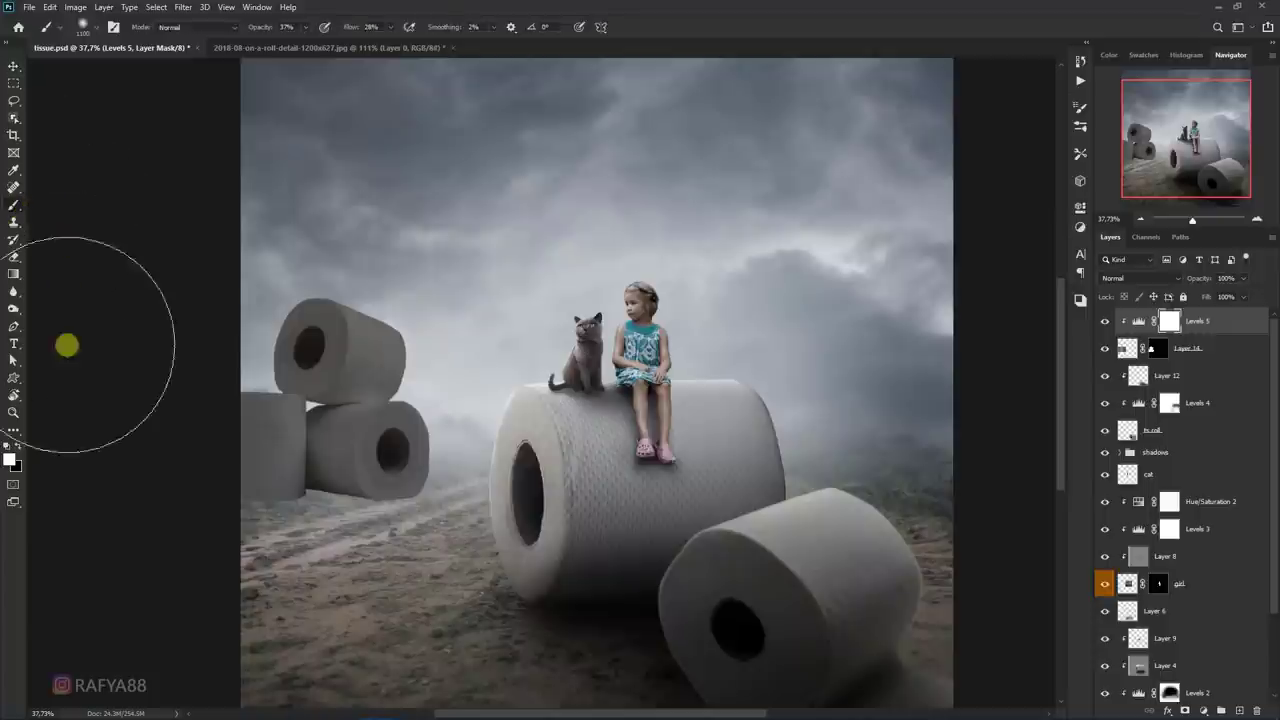
left_click(17, 447)
scroll(436, 282, "up", 1)
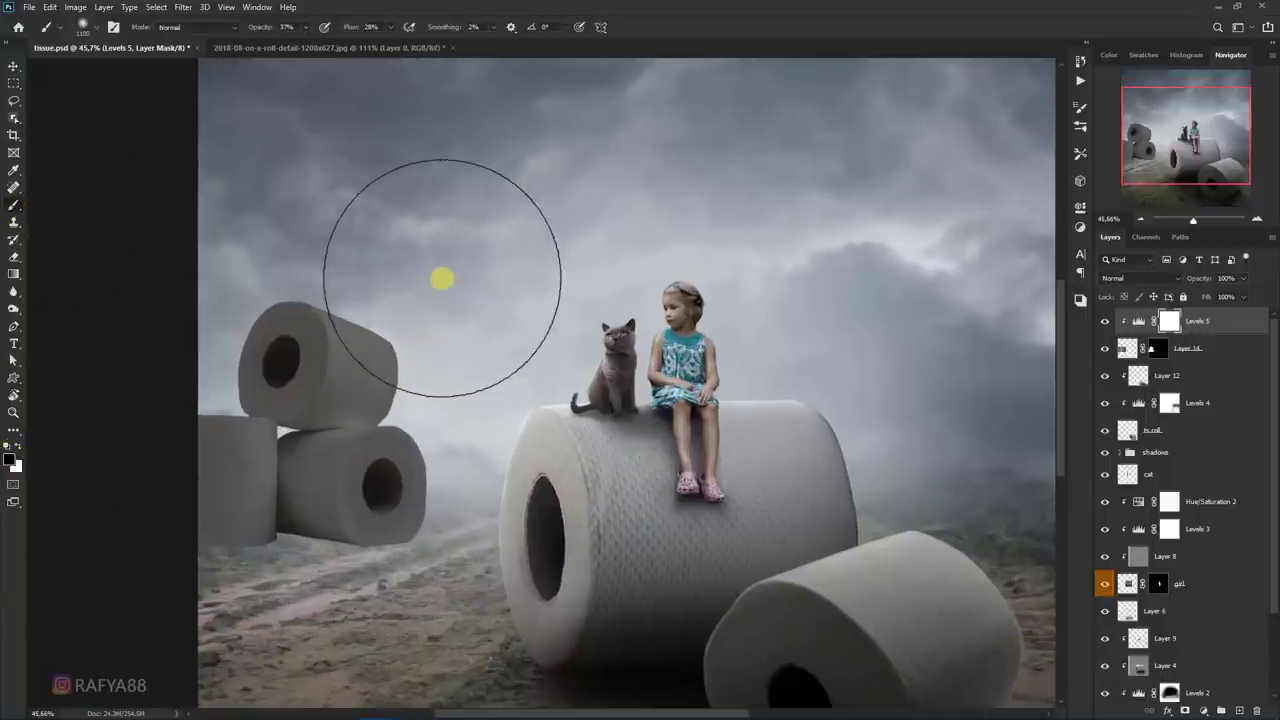
mouse_move(336, 279)
left_mouse_down()
mouse_move(423, 291)
mouse_move(444, 316)
left_mouse_up()
key("bracketleft")
key("bracketleft")
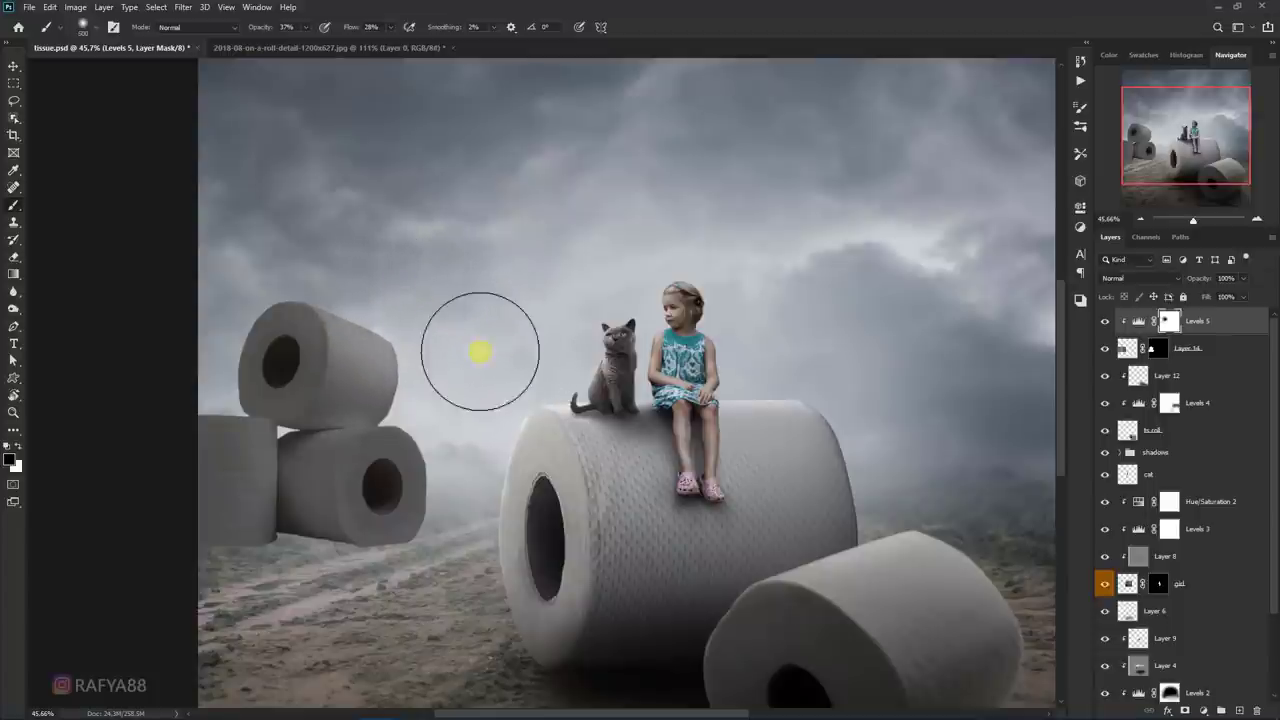
key("bracketleft")
key("bracketleft")
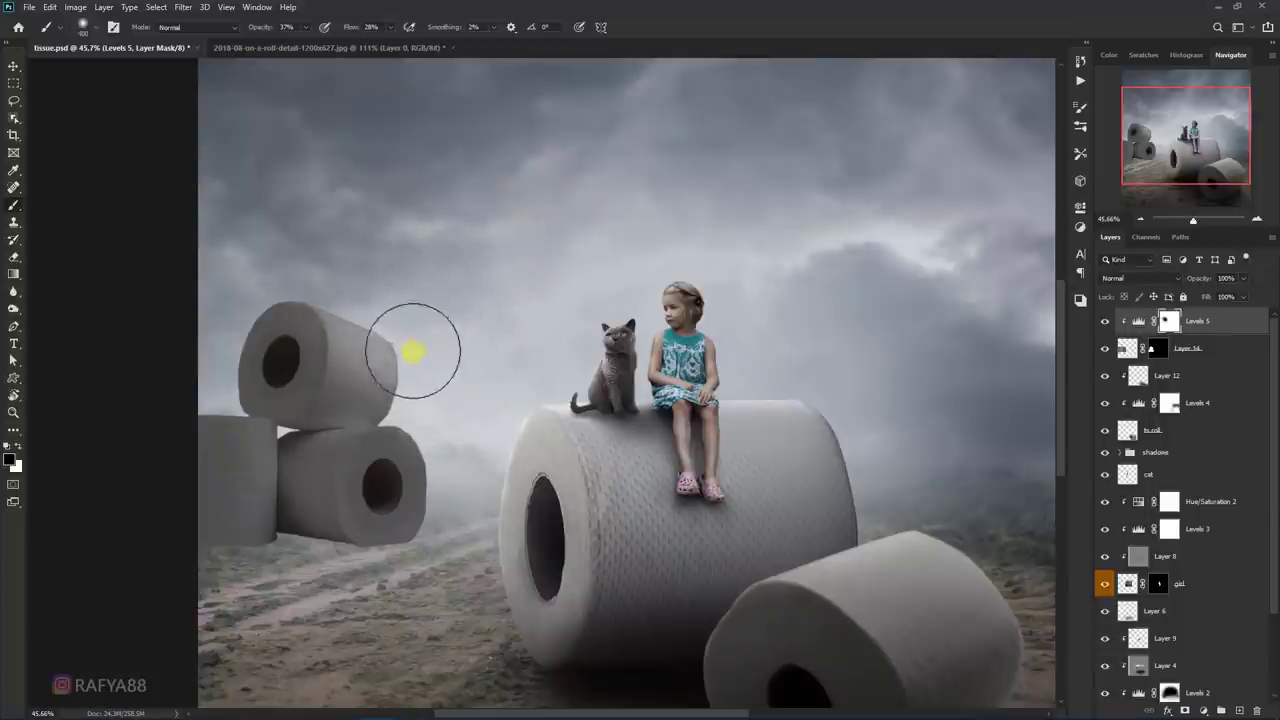
scroll(395, 280, "up", 1)
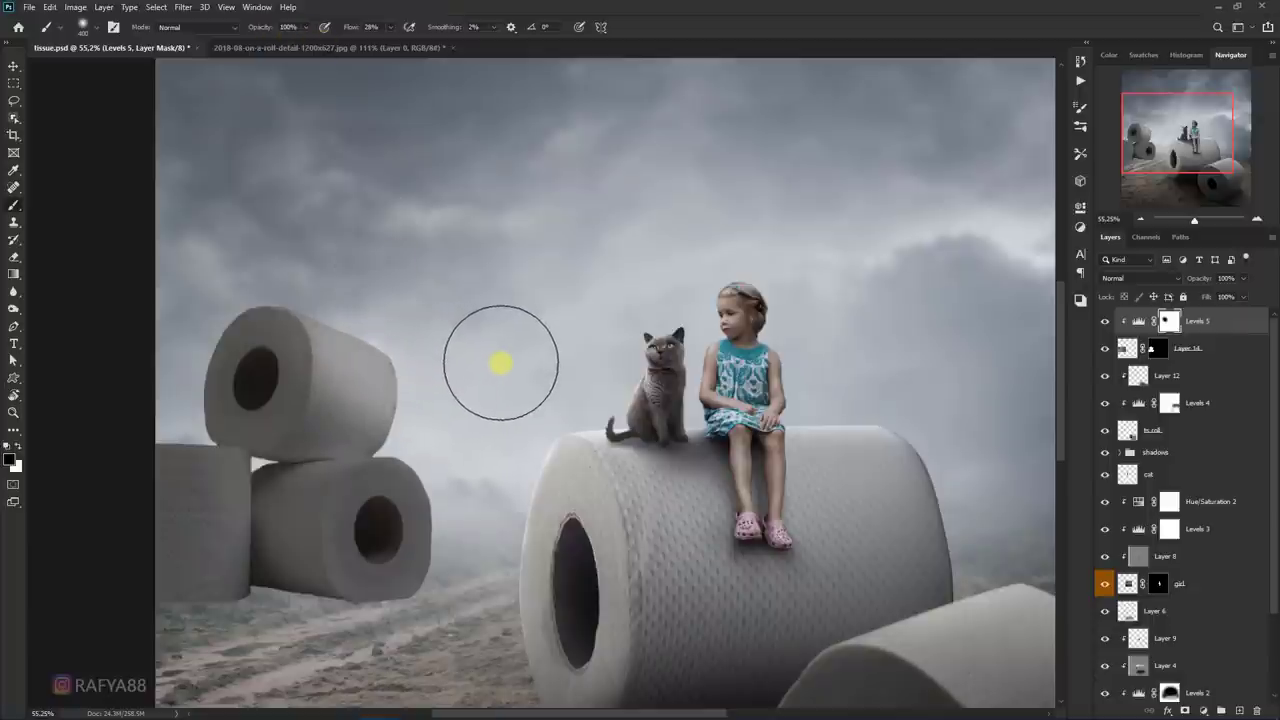
key("ctrl+z")
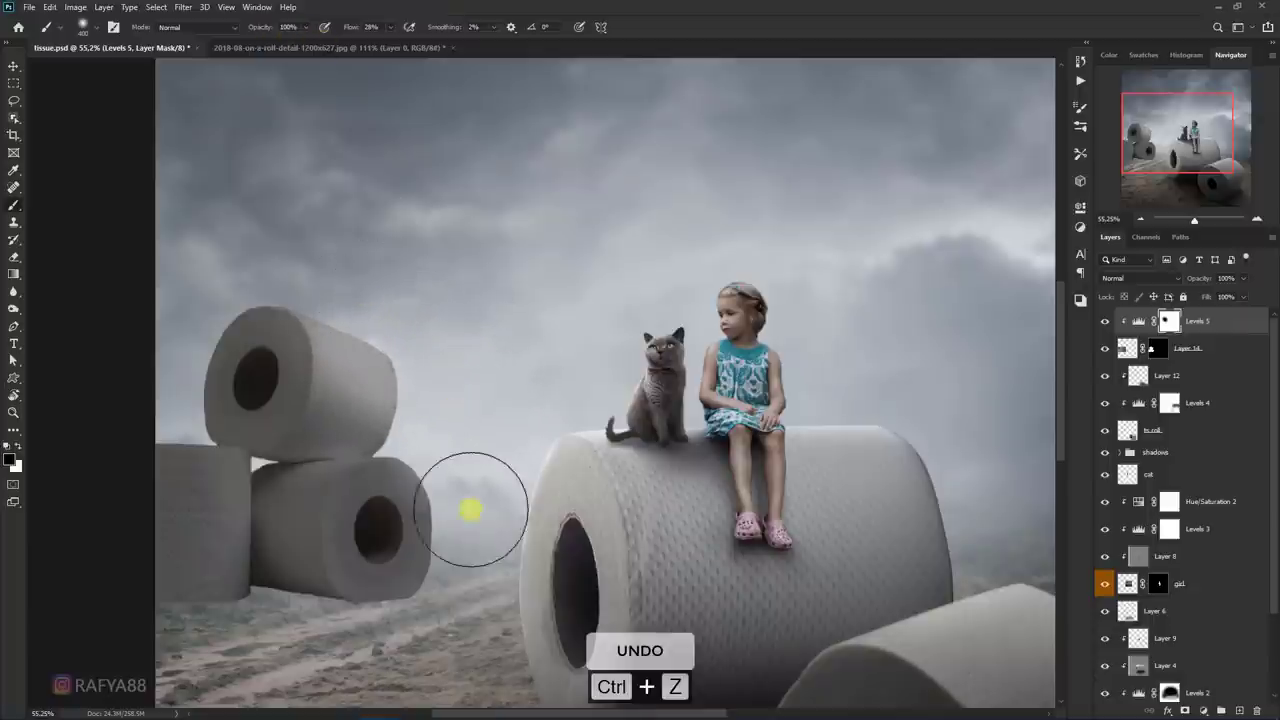
key("ctrl+z")
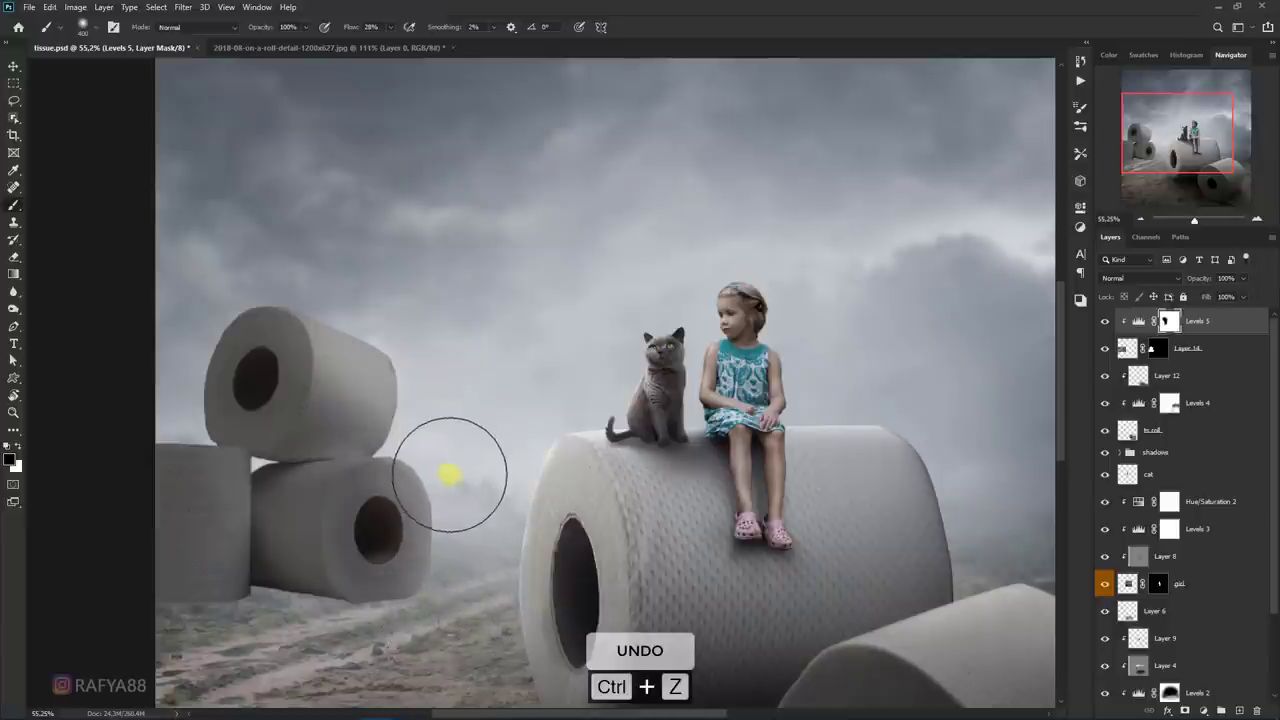
key("ctrl+z")
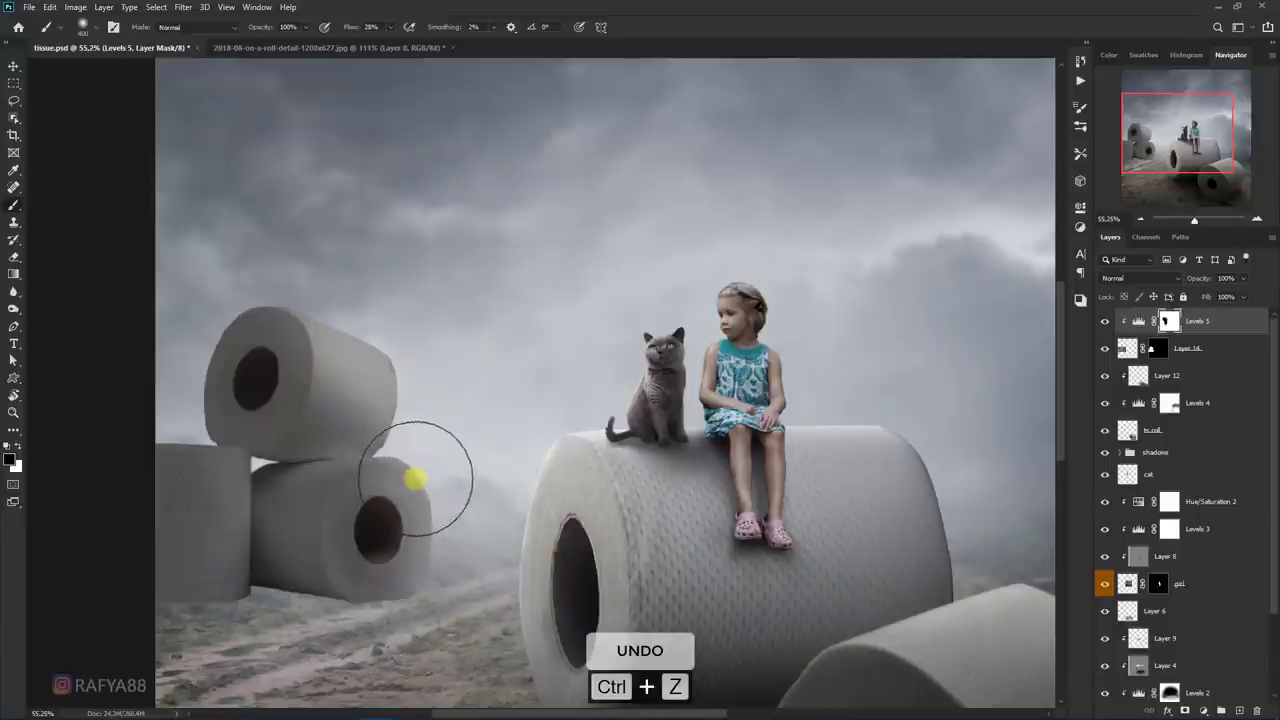
- Toggle the Levels 5 effect to compare the result, then add an empty Layer 15 above
key("ctrl+0")
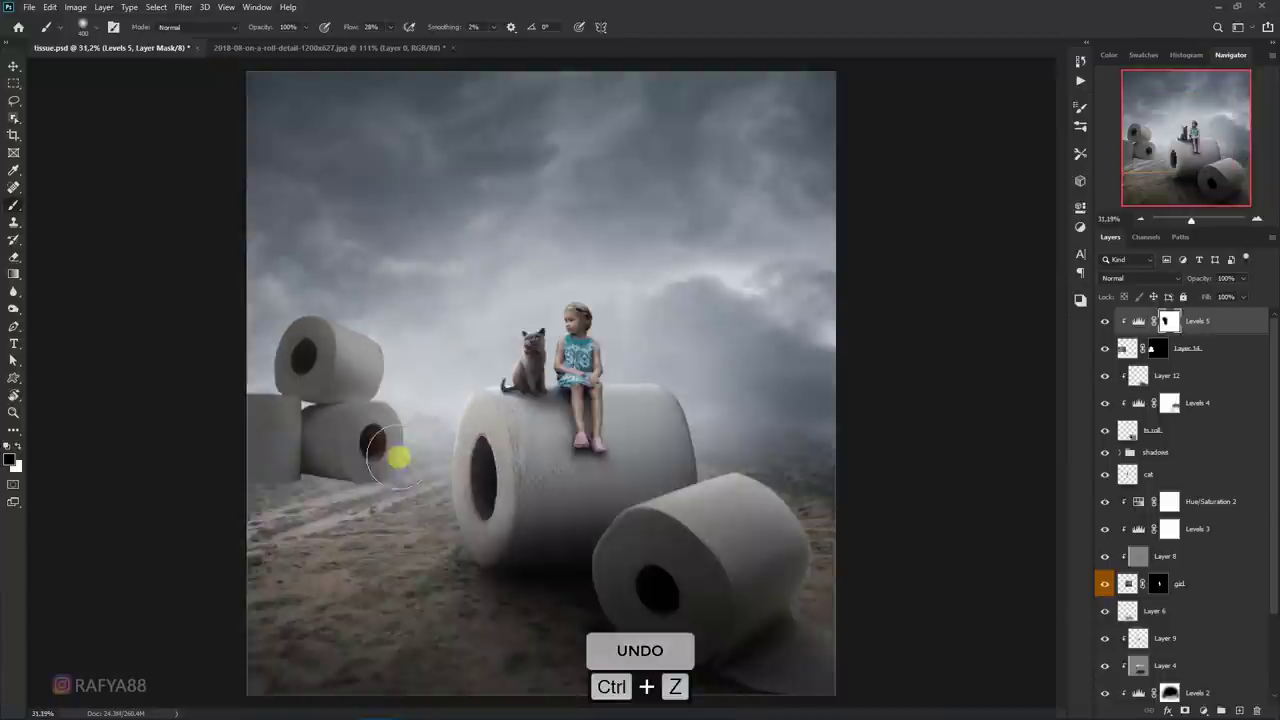
scroll(471, 391, "down", 2)
scroll(337, 434, "up", 3)
scroll(309, 443, "up", 2)
scroll(314, 440, "up", 2)
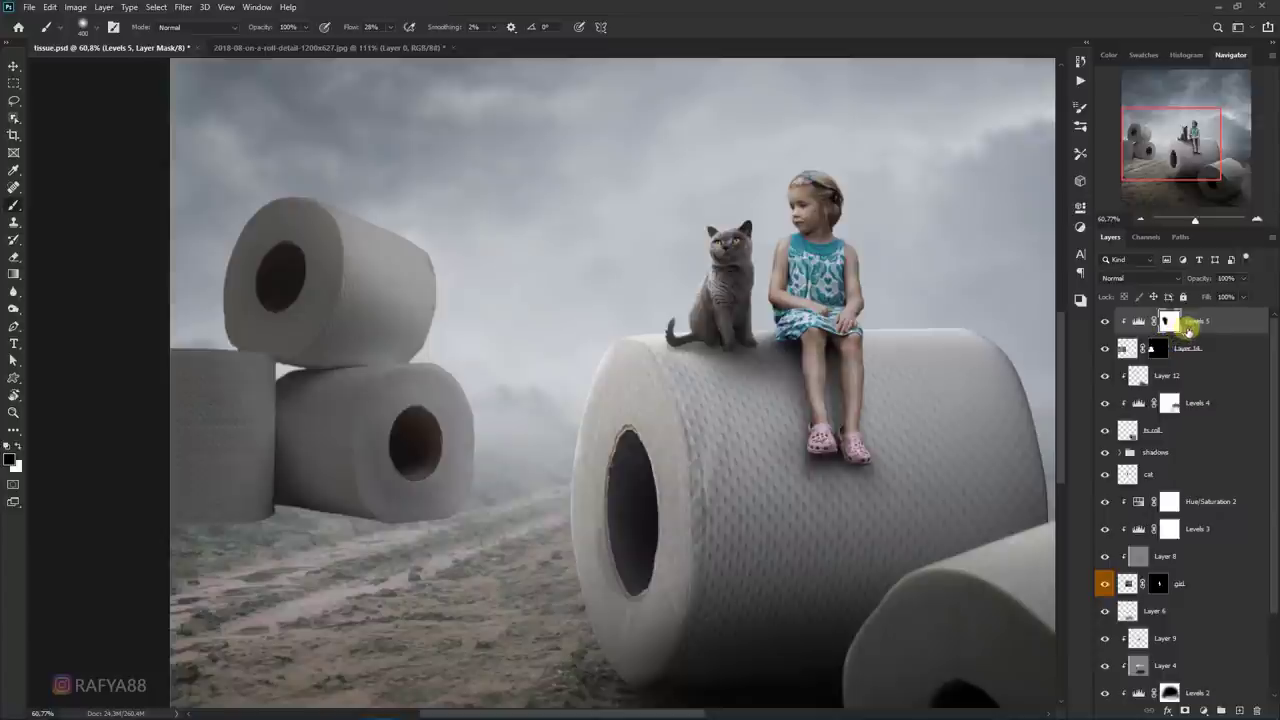
left_click(1138, 321)
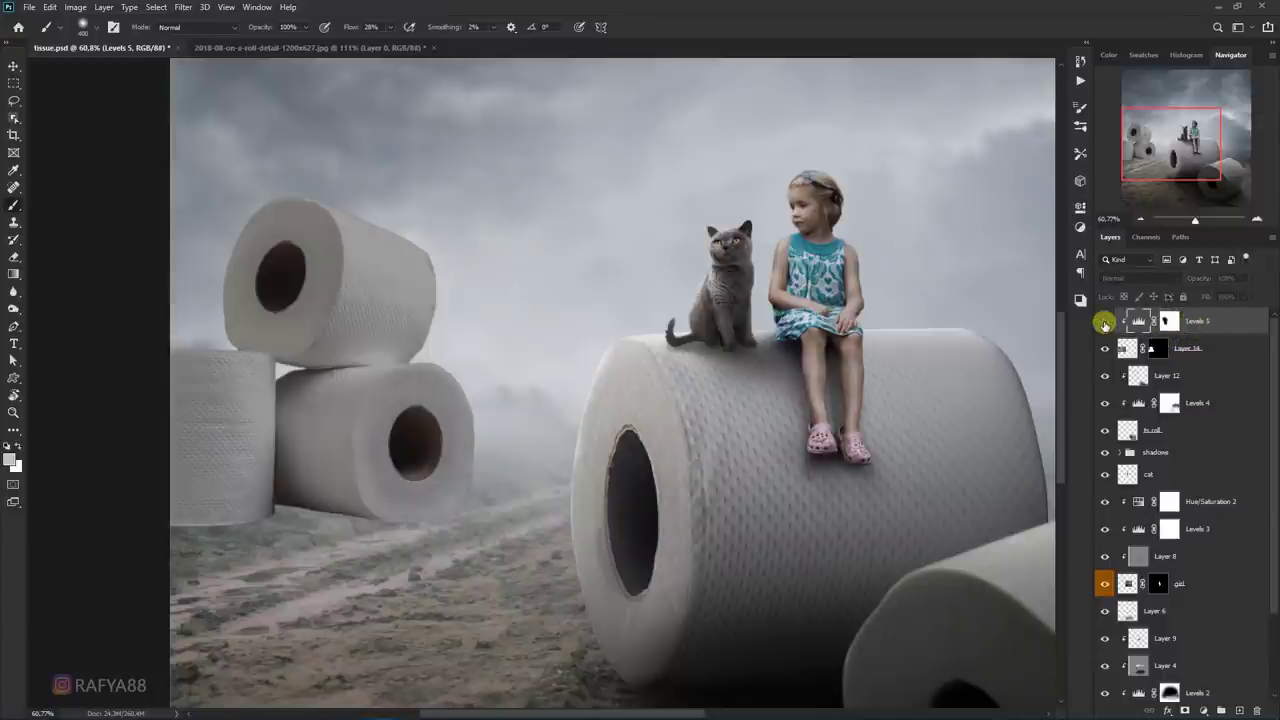
left_click(1104, 321)
scroll(432, 298, "down", 3)
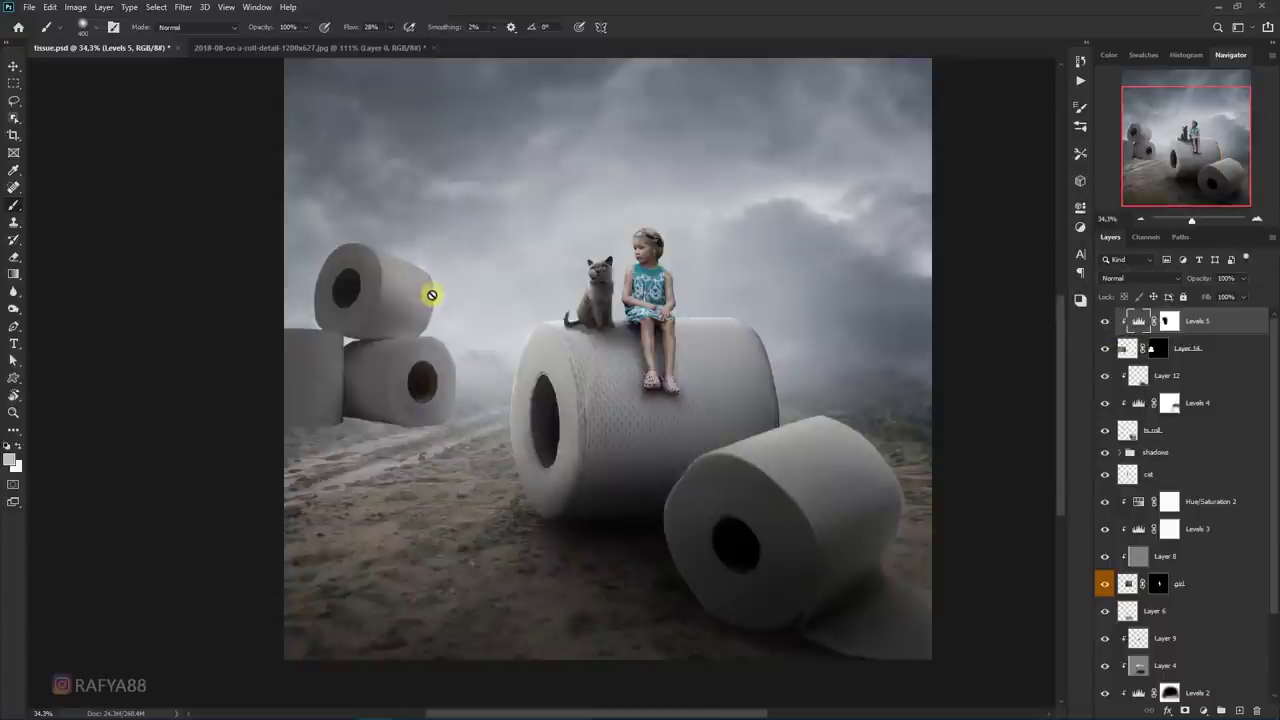
scroll(446, 282, "down", 2)
scroll(268, 357, "up", 3)
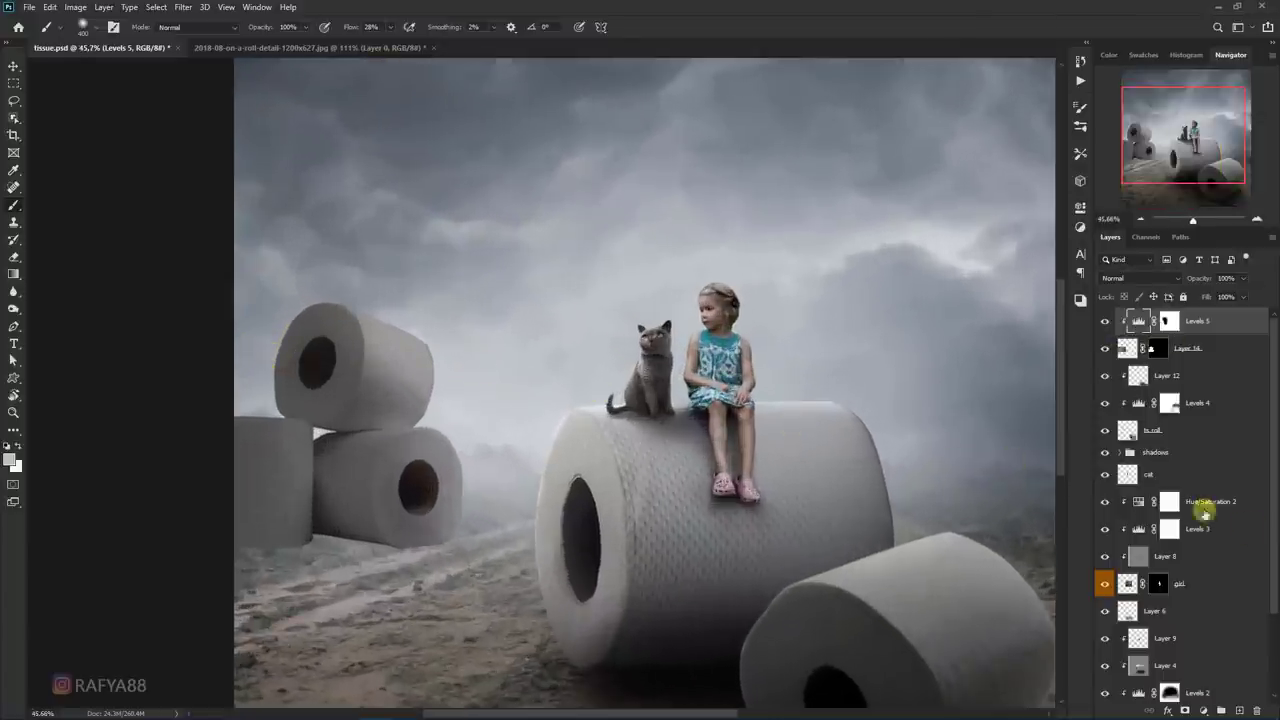
left_click(1240, 711)
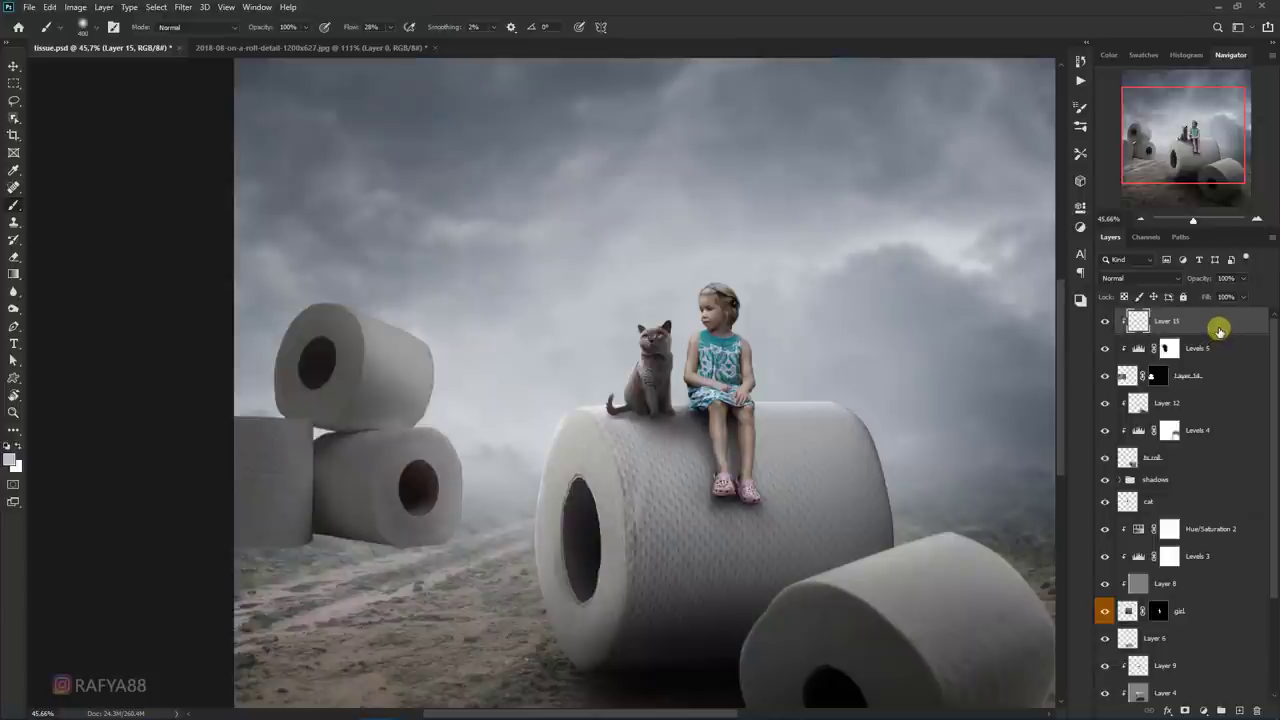
- Fill Layer 15 with 50% gray and set it to Overlay blending
key("shift+F5")
left_click(807, 252)
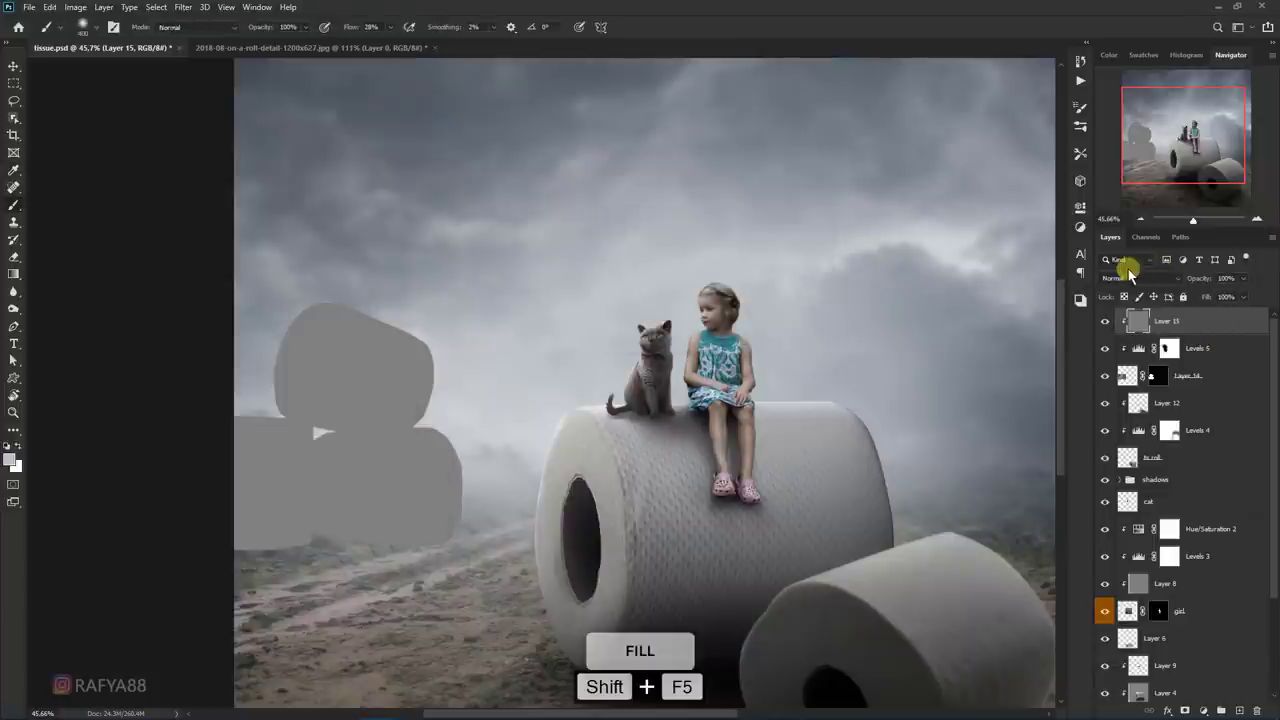
left_click(1125, 278)
left_click(1125, 443)
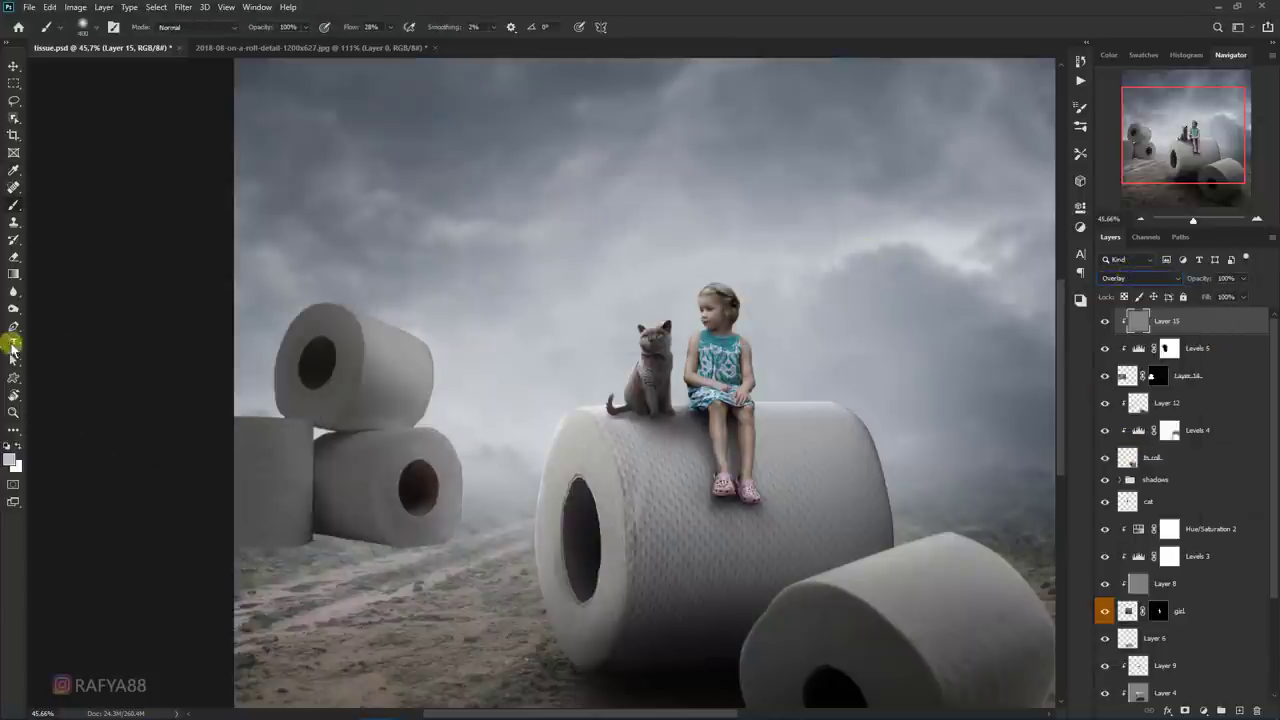
- Burn (Midtones, 30%) the bottom left roll and the ground beneath it
right_click(13, 308)
left_click(48, 321)
left_click_drag(216, 484, 220, 590)
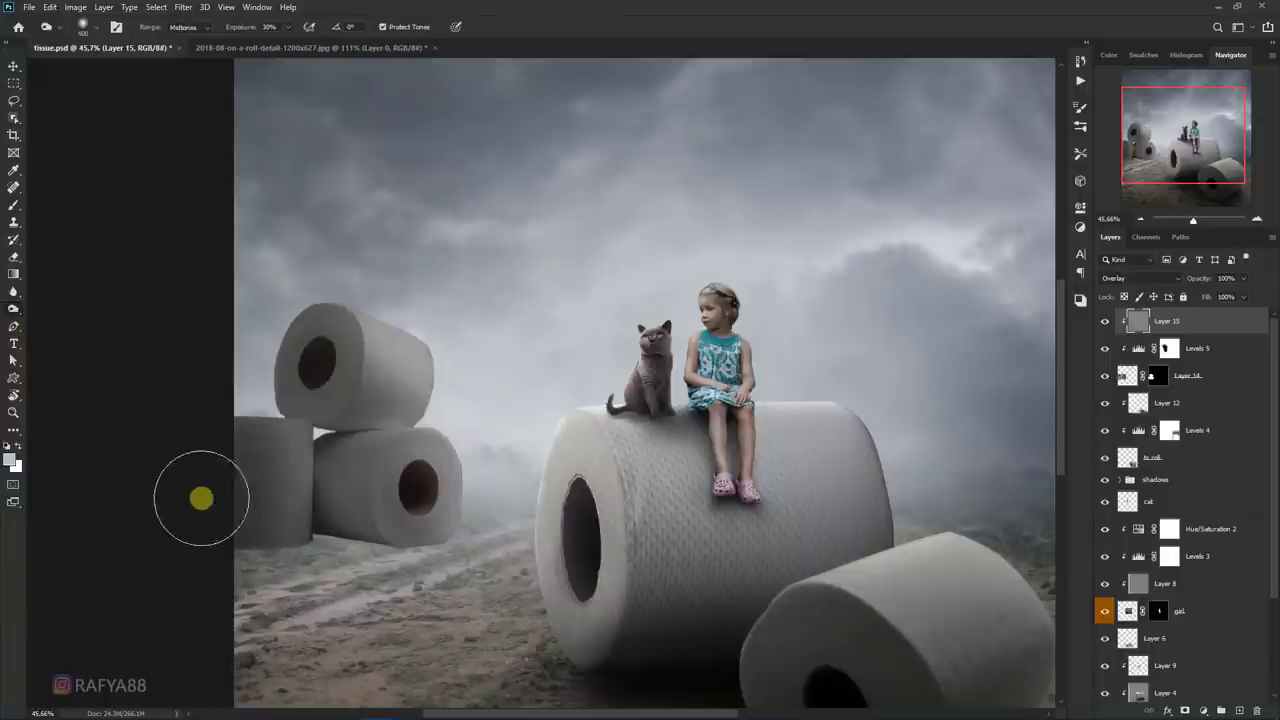
key("bracketleft")
key("bracketleft")
key("bracketleft")
mouse_move(220, 590)
left_mouse_down()
mouse_move(232, 443)
mouse_move(257, 608)
mouse_move(229, 423)
mouse_move(239, 540)
mouse_move(263, 491)
mouse_move(296, 503)
left_mouse_up()
key("bracketright")
left_click_drag(340, 545, 343, 503)
- Burn around the top roll's hole and its left side, undoing a stray stroke
scroll(292, 527, "up", 1)
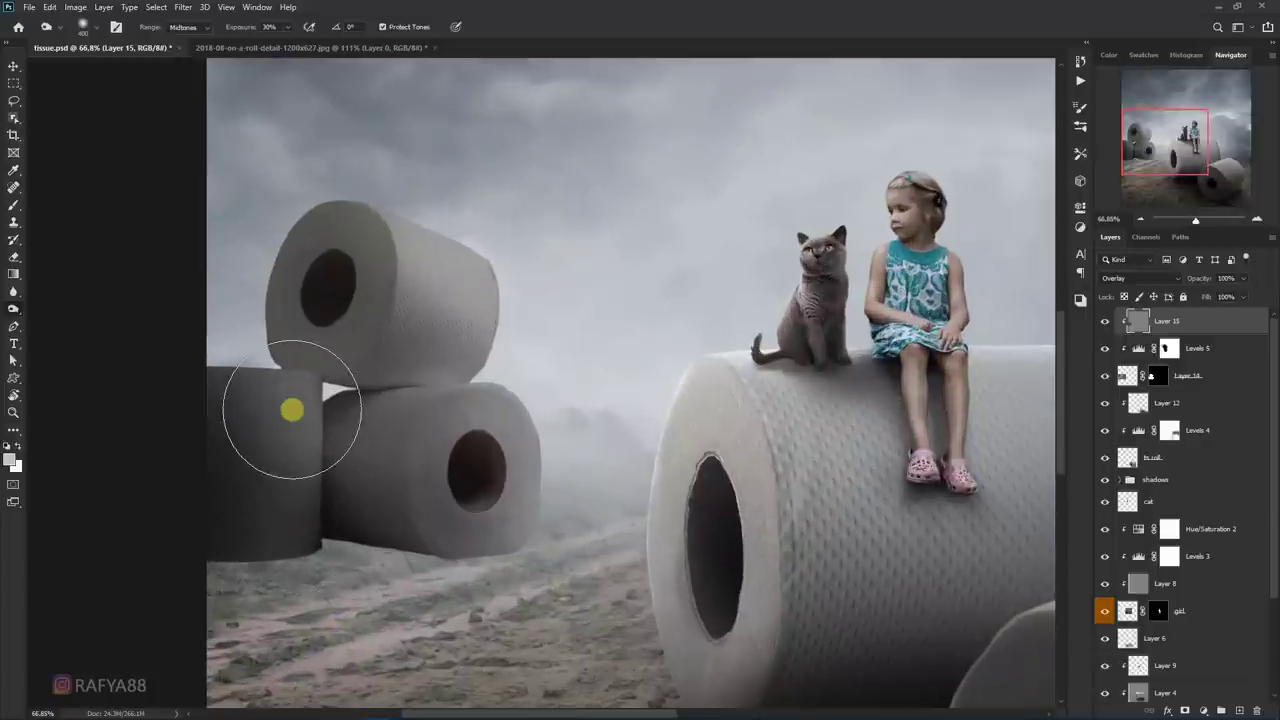
scroll(292, 415, "up", 1)
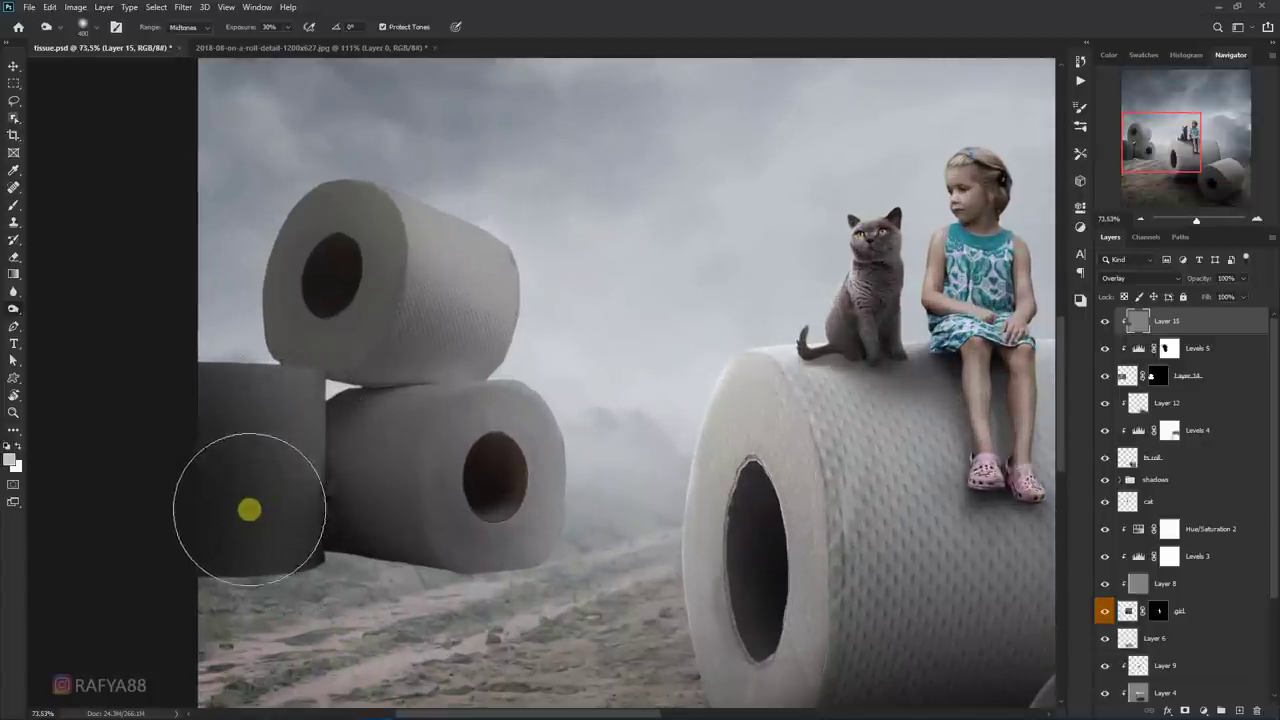
key("bracketleft")
mouse_move(434, 339)
left_mouse_down()
mouse_move(449, 346)
mouse_move(346, 334)
mouse_move(429, 378)
mouse_move(400, 348)
left_mouse_up()
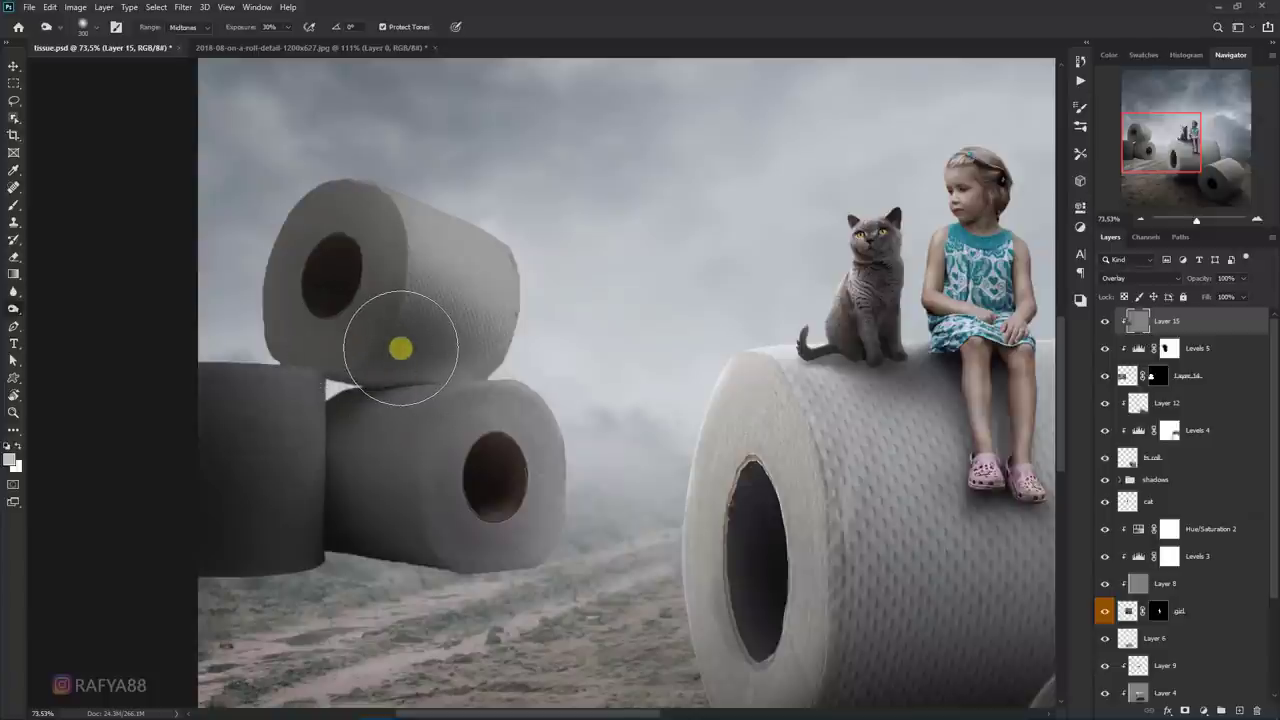
key("ctrl+z")
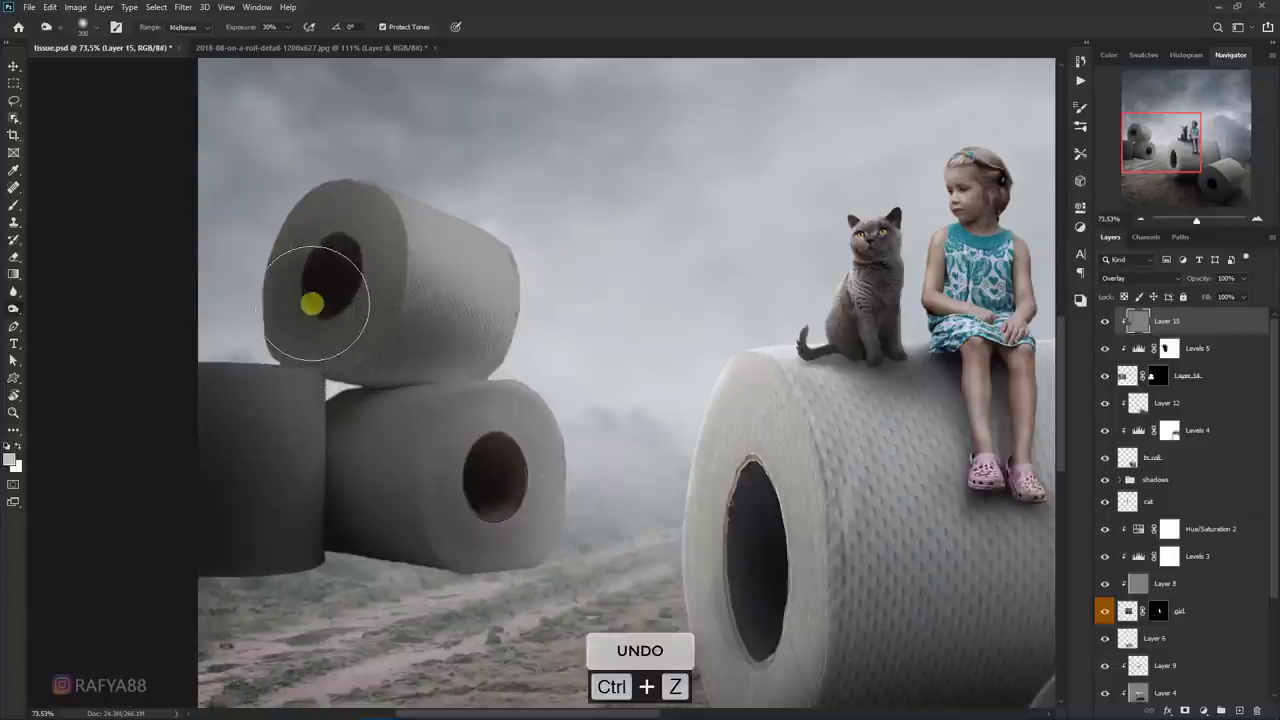
mouse_move(312, 303)
left_mouse_down()
mouse_move(329, 309)
mouse_move(329, 200)
mouse_move(280, 274)
mouse_move(311, 324)
mouse_move(306, 346)
mouse_move(274, 349)
mouse_move(371, 360)
mouse_move(363, 248)
mouse_move(229, 274)
left_mouse_up()
key("ctrl+0")
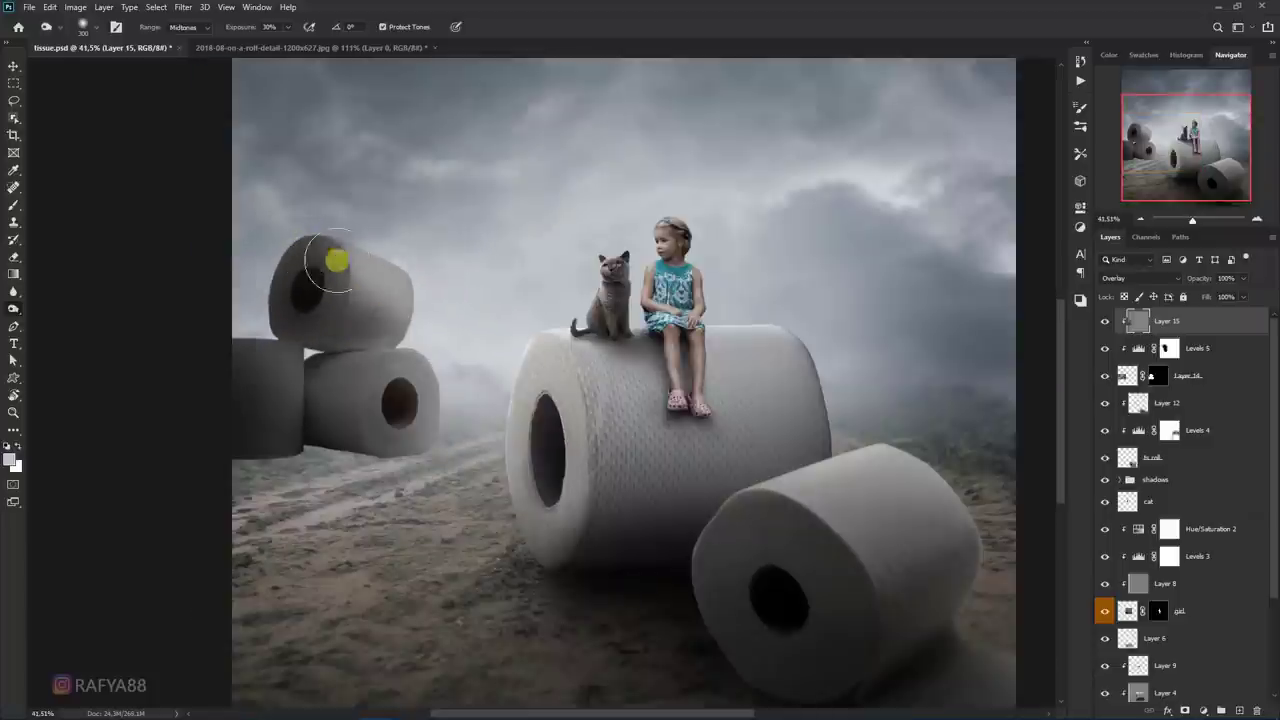
scroll(320, 378, "up", 1)
scroll(300, 374, "up", 1)
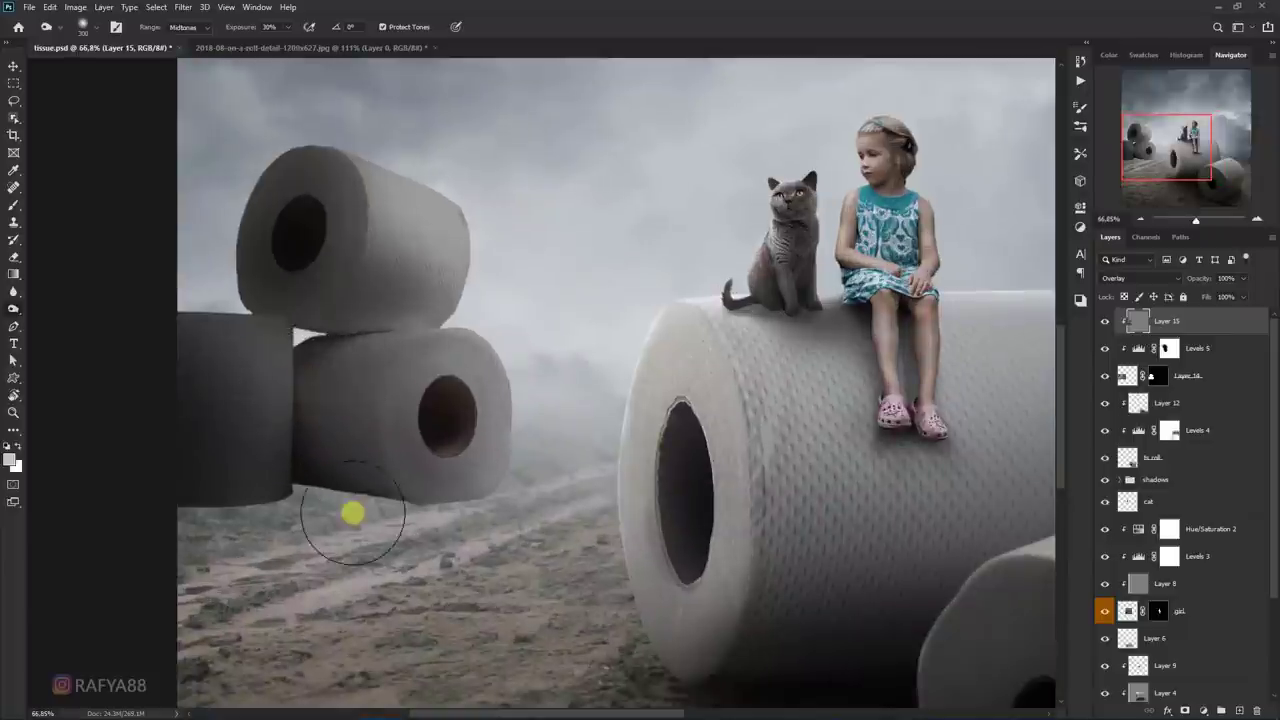
- Switch to the Lasso tool to outline the lower middle roll
scroll(212, 348, "up", 1)
left_click(14, 100)
left_click(80, 97)
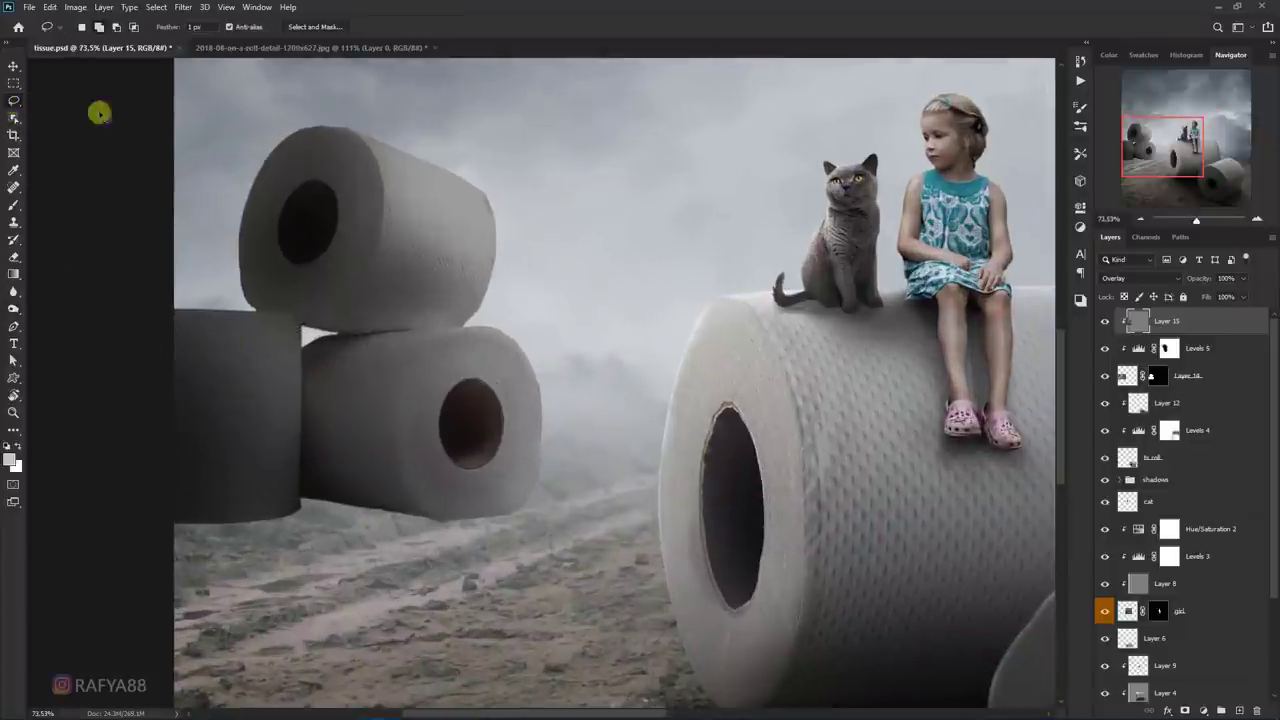
scroll(270, 255, "up", 2)
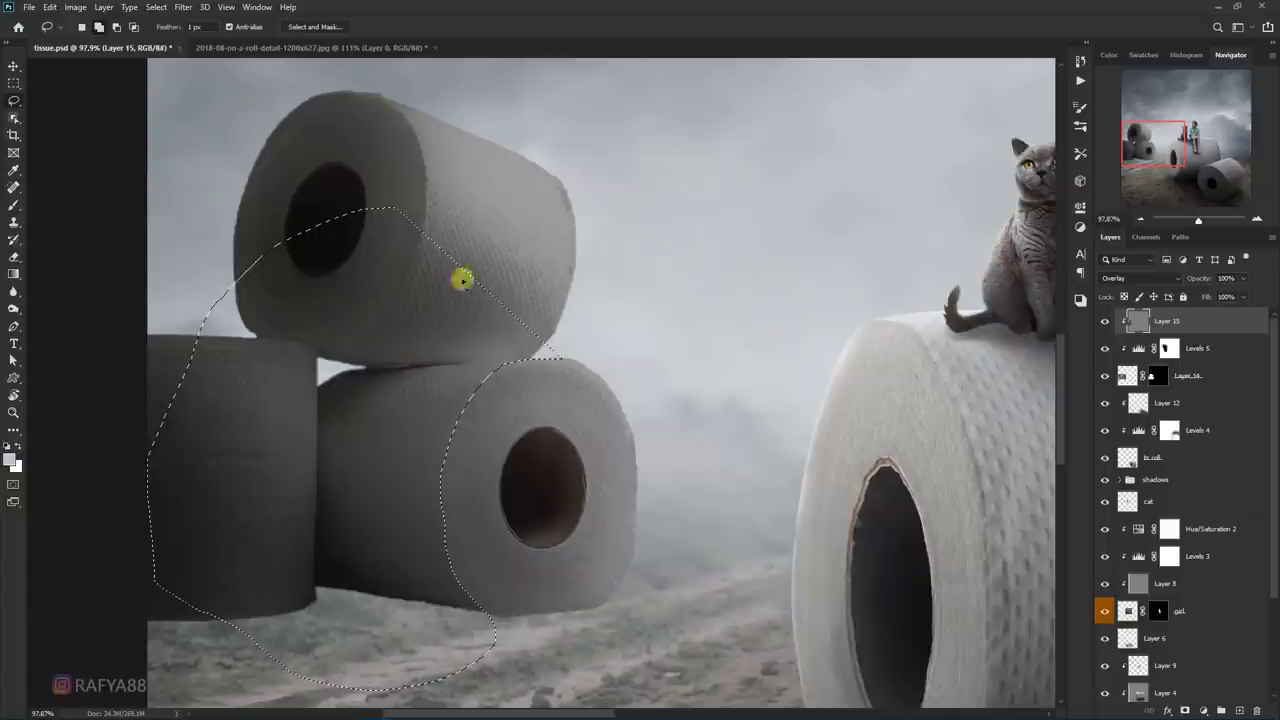
- Burn the middle roll's shadow side inside the selection, then deselect and zoom out
right_click(14, 312)
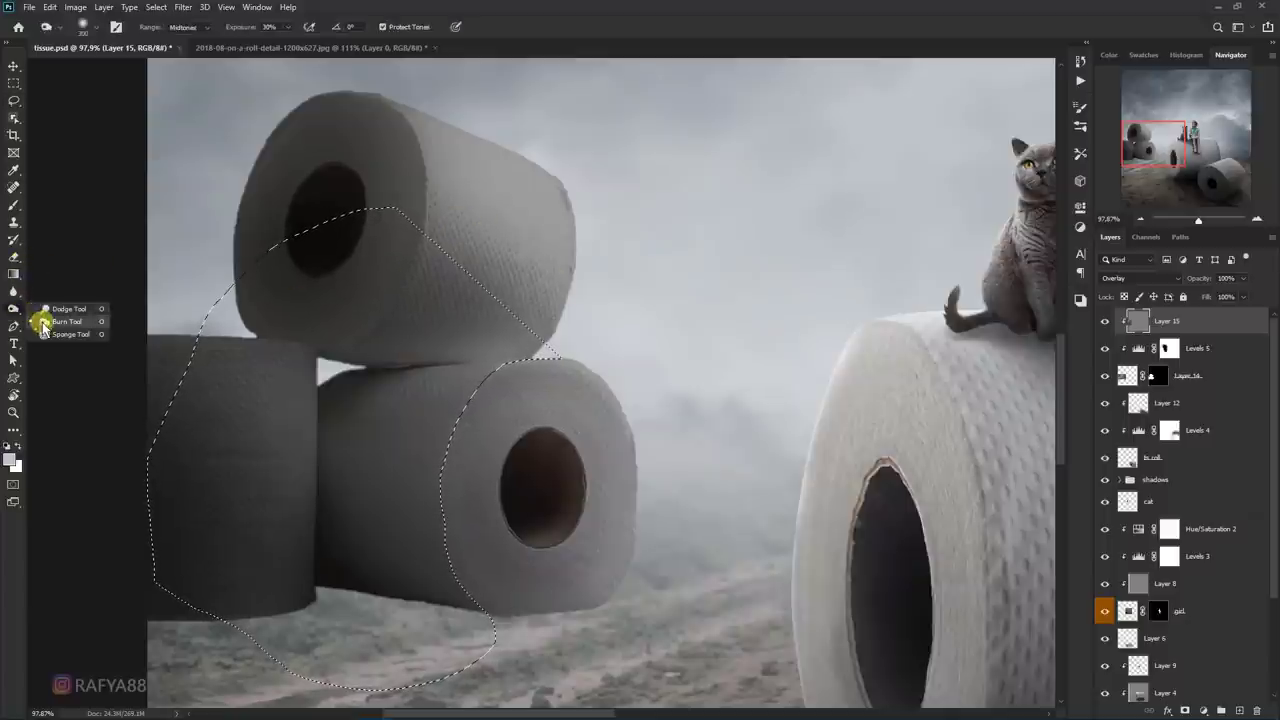
left_click(60, 304)
key("ctrl+z")
mouse_move(419, 487)
left_mouse_down()
mouse_move(389, 413)
mouse_move(360, 549)
mouse_move(451, 614)
mouse_move(246, 609)
mouse_move(146, 590)
mouse_move(497, 621)
mouse_move(360, 426)
mouse_move(346, 451)
mouse_move(409, 646)
mouse_move(406, 360)
mouse_move(363, 334)
mouse_move(359, 463)
mouse_move(269, 360)
mouse_move(331, 394)
mouse_move(421, 388)
mouse_move(371, 374)
left_mouse_up()
key("ctrl+d")
scroll(491, 363, "down", 1)
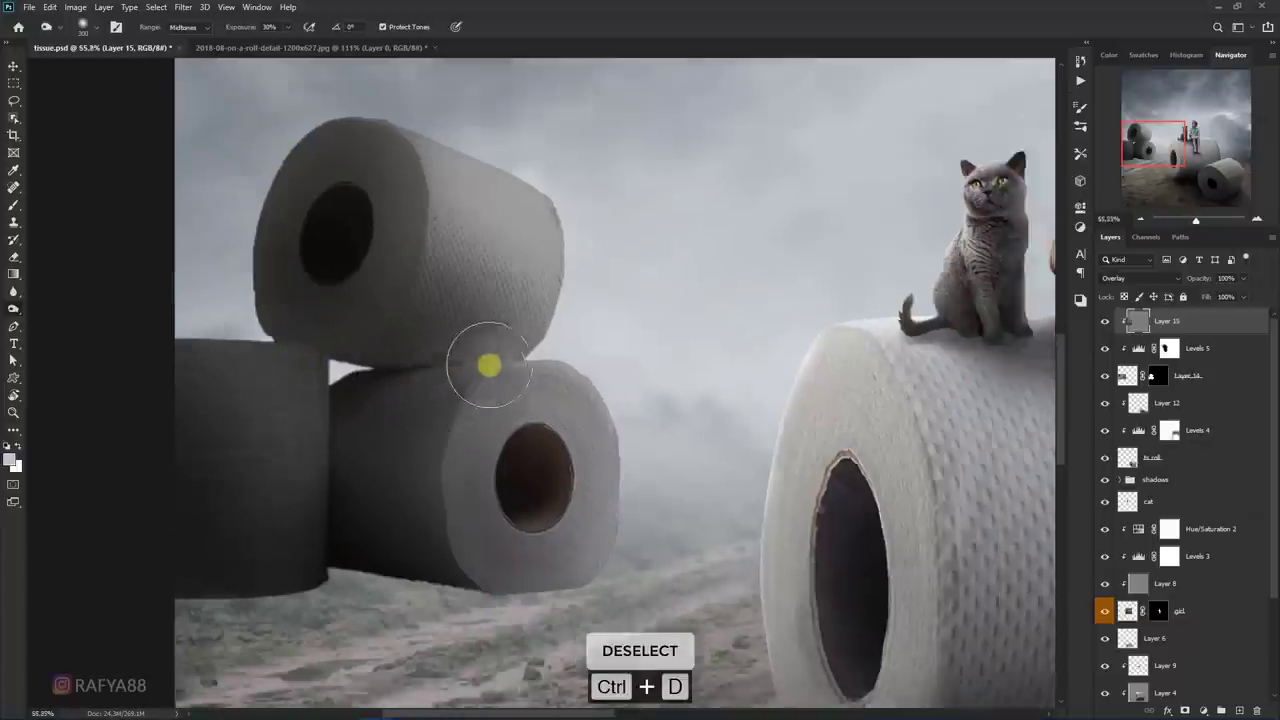
scroll(523, 334, "down", 2)
scroll(528, 338, "down", 1)
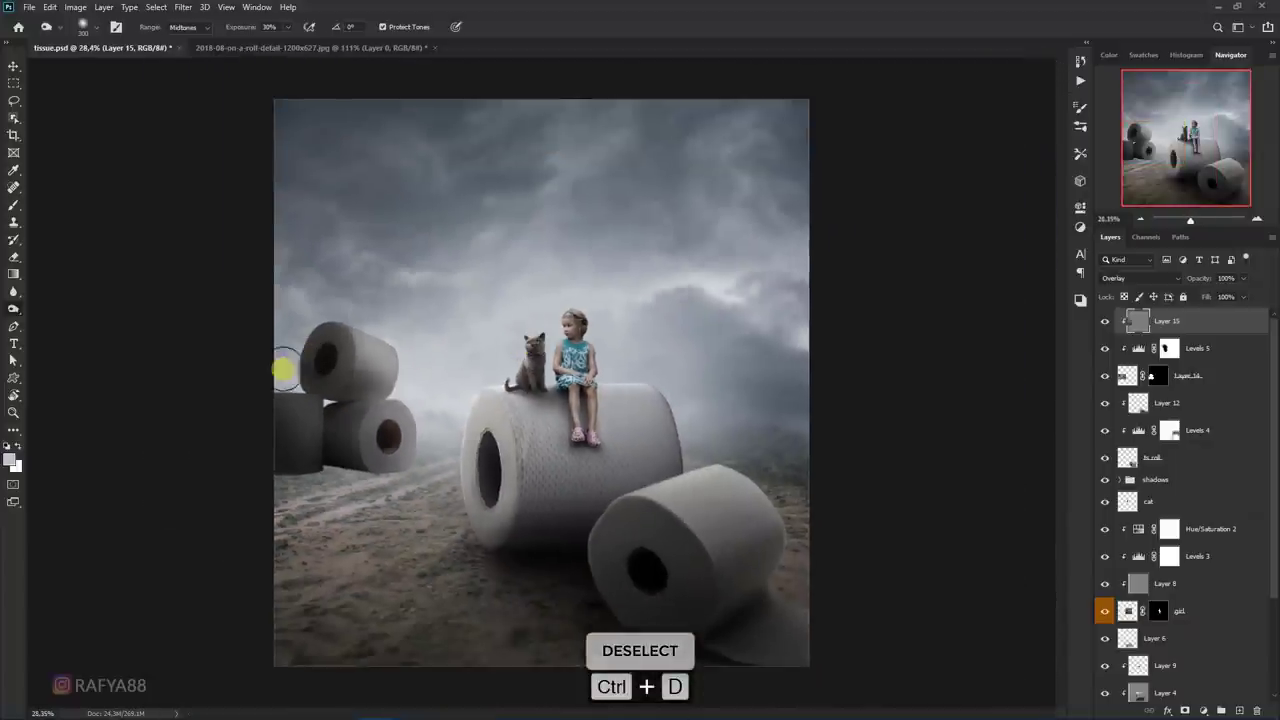
scroll(260, 398, "up", 3)
scroll(265, 405, "up", 1)
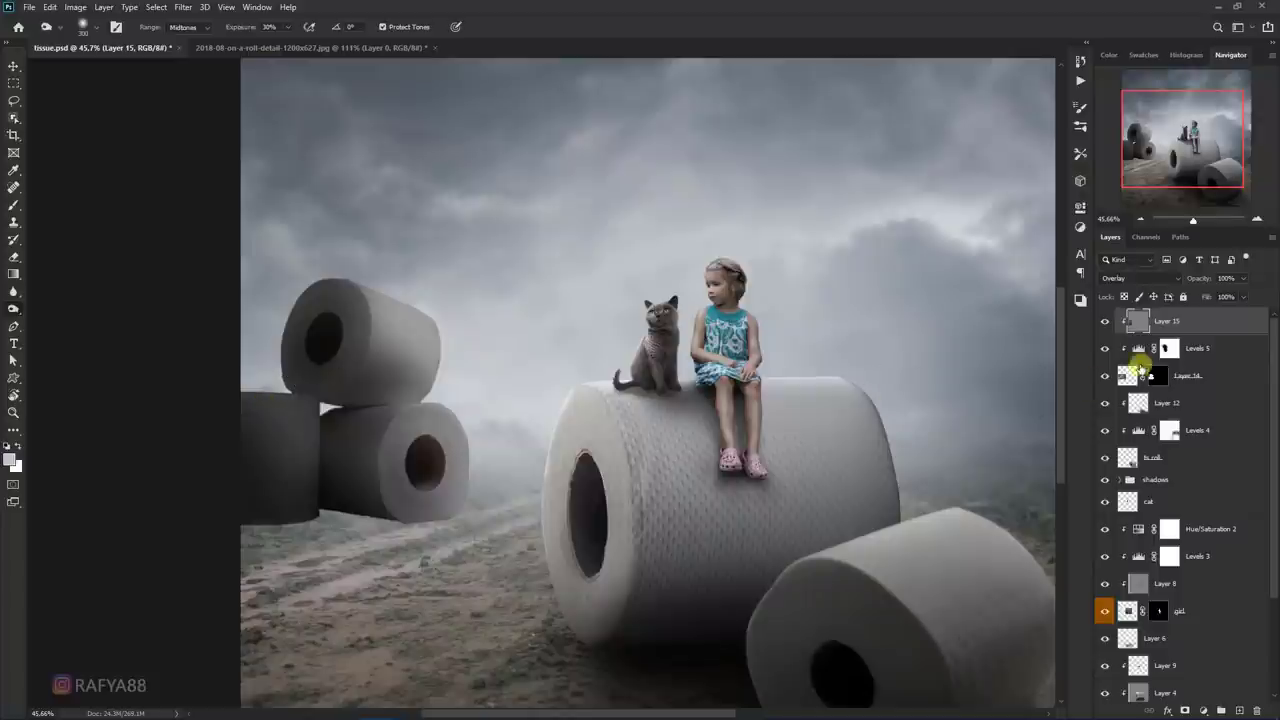
- Hide Layer 15 and add a new empty layer above Layer 12
left_click(1105, 325)
left_click(1195, 402)
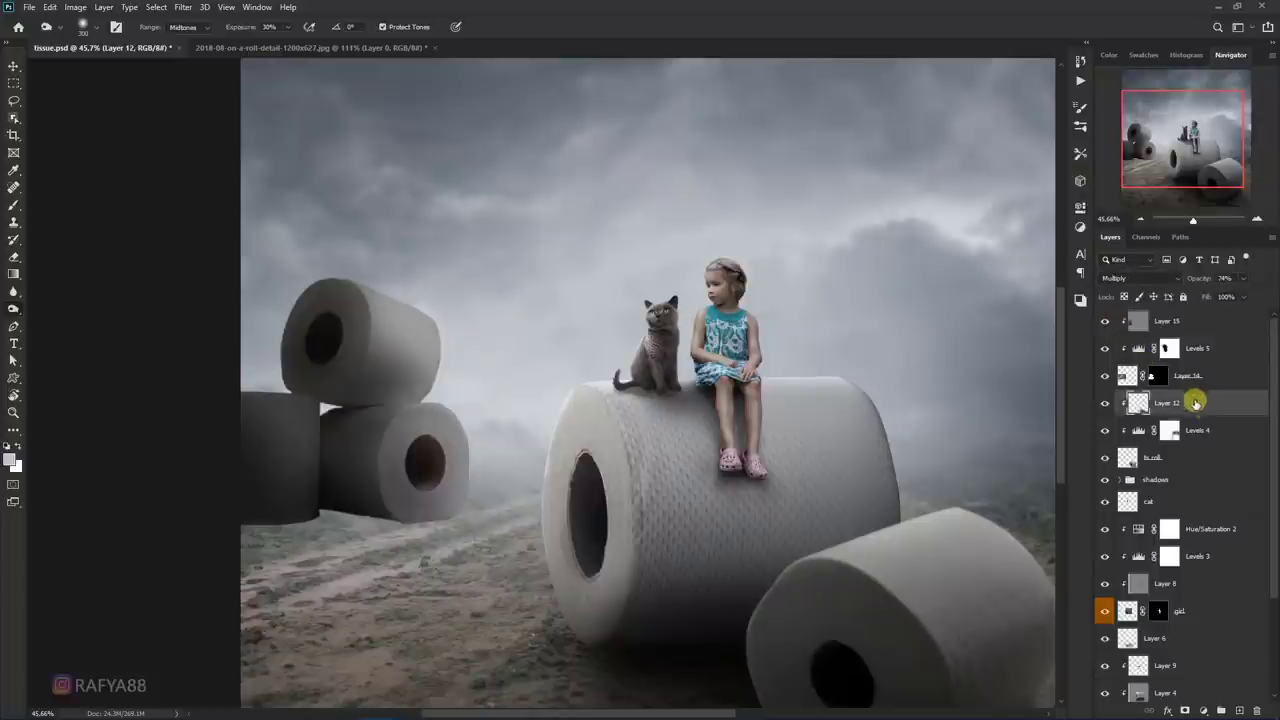
left_click(1240, 710)
scroll(380, 530, "up", 2)
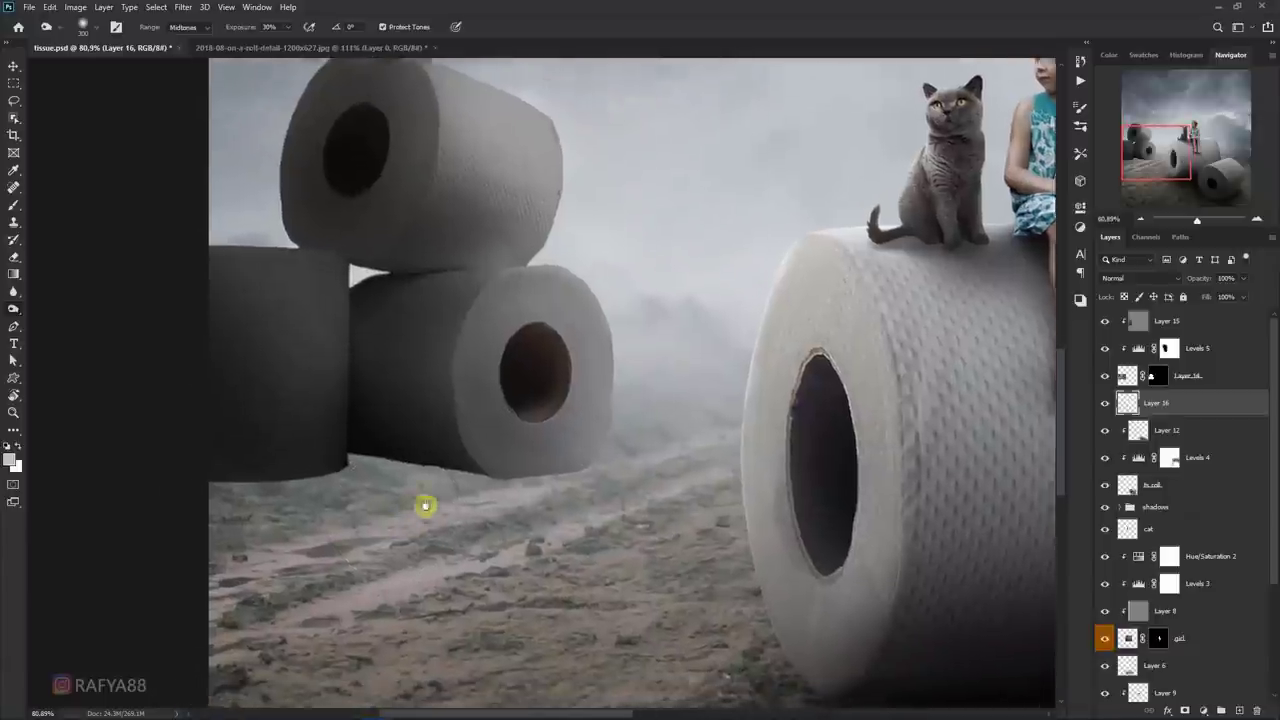
scroll(430, 480, "up", 2)
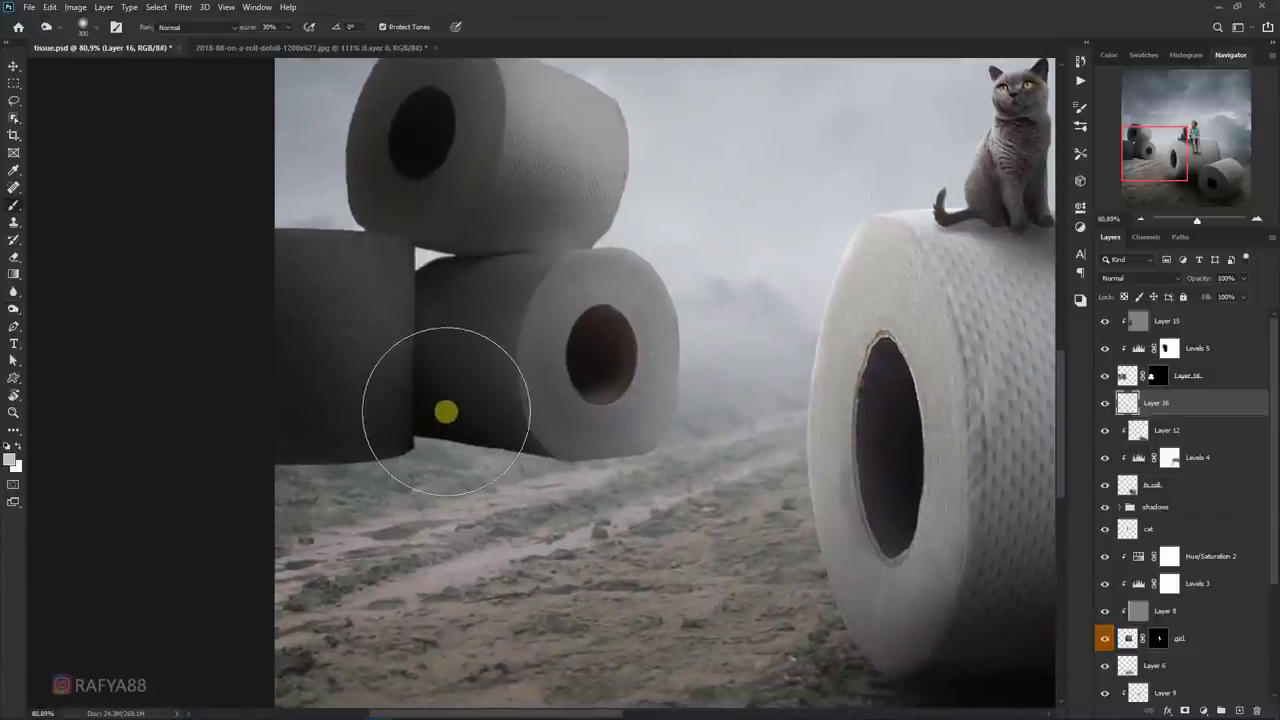
- Paint a black shadow under the left rolls, set the layer to Multiply at 92% opacity
key("b")
left_click(446, 417, "alt")
key("bracketleft")
key("bracketleft")
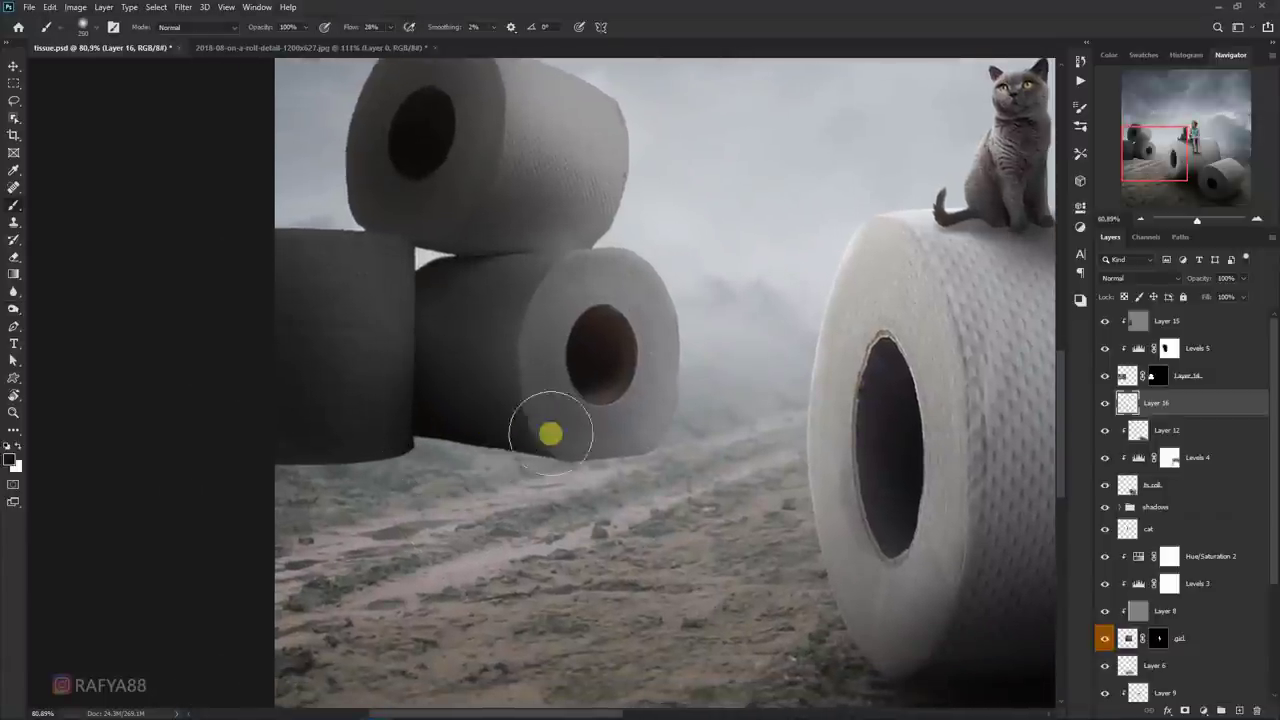
key("bracketleft")
mouse_move(603, 447)
left_mouse_down()
mouse_move(206, 469)
mouse_move(442, 459)
mouse_move(320, 468)
left_mouse_up()
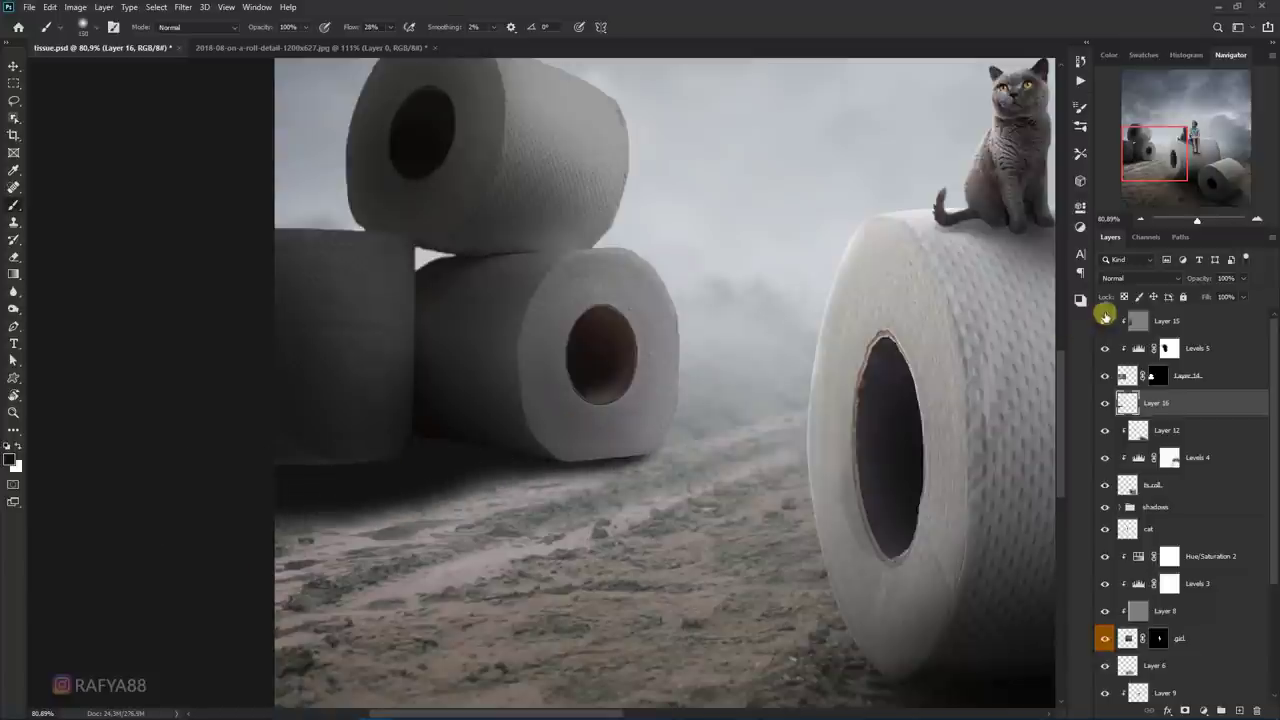
left_click(1123, 278)
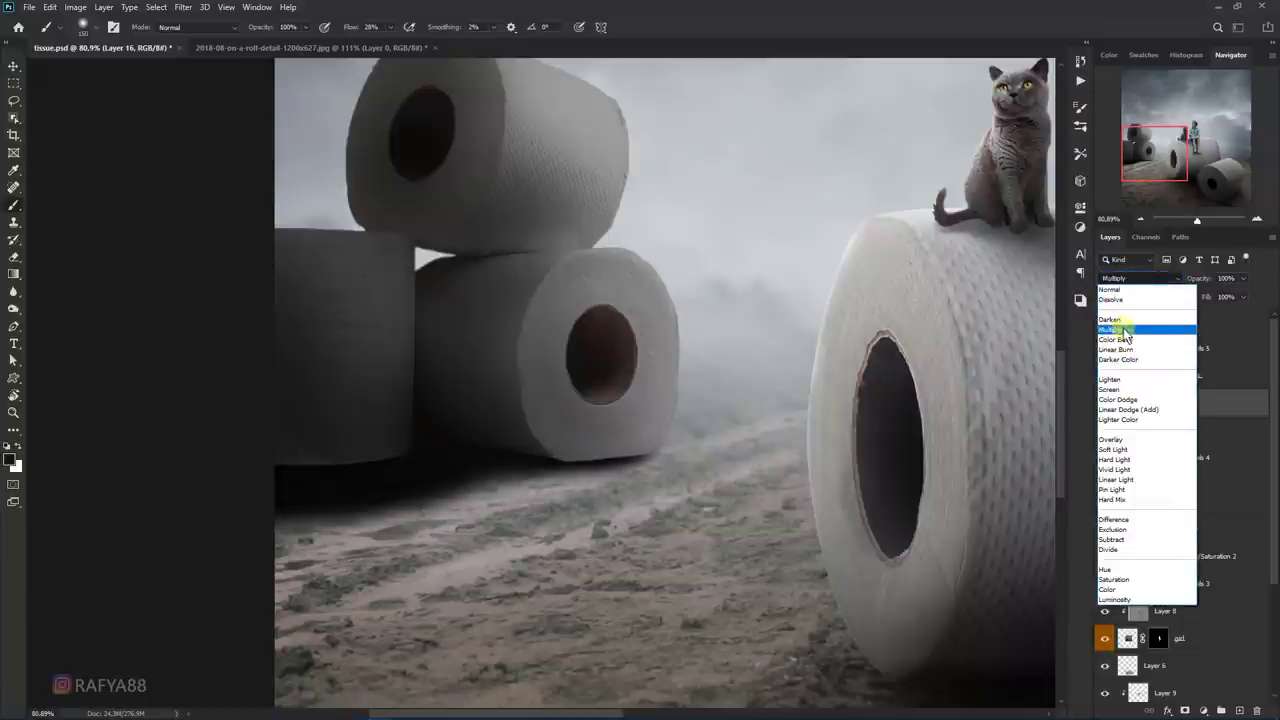
left_click(1125, 330)
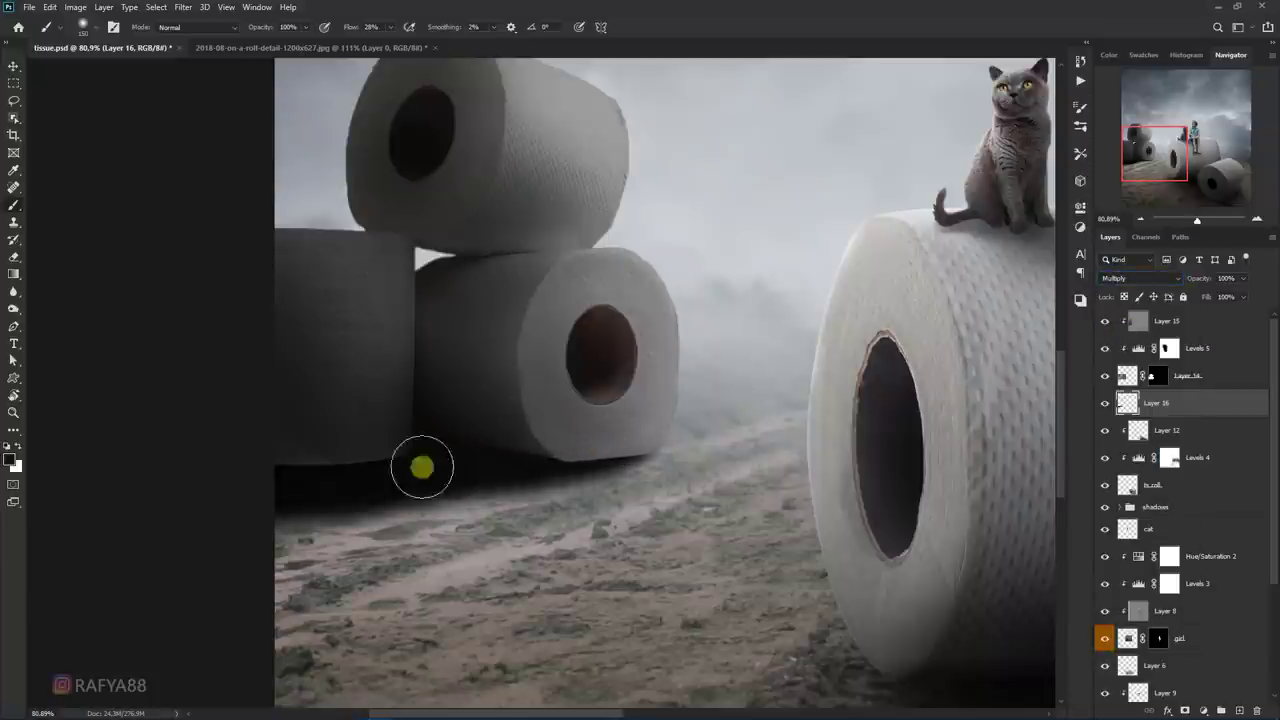
left_click_drag(422, 467, 174, 480)
left_click_drag(1208, 277, 1201, 281)
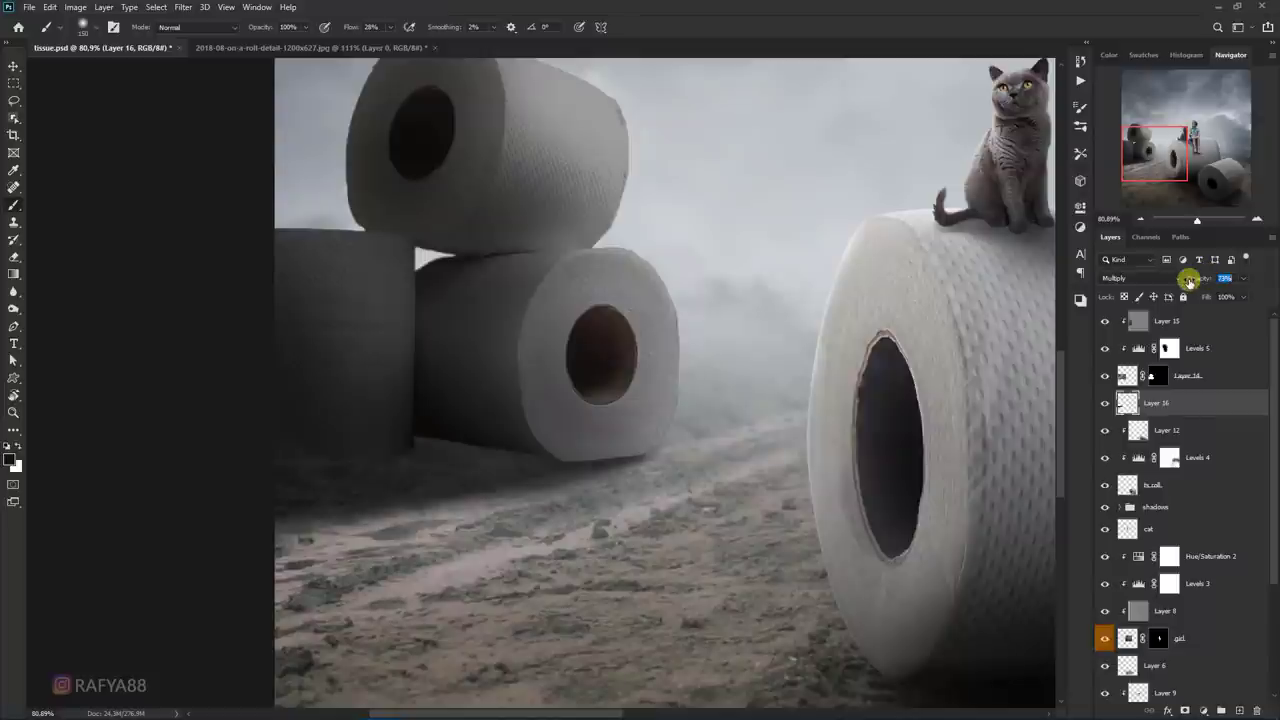
- Soften the shadow's edge on the ground with a 15% Eraser, then reselect Layer 15
right_click(12, 257)
left_click(70, 252)
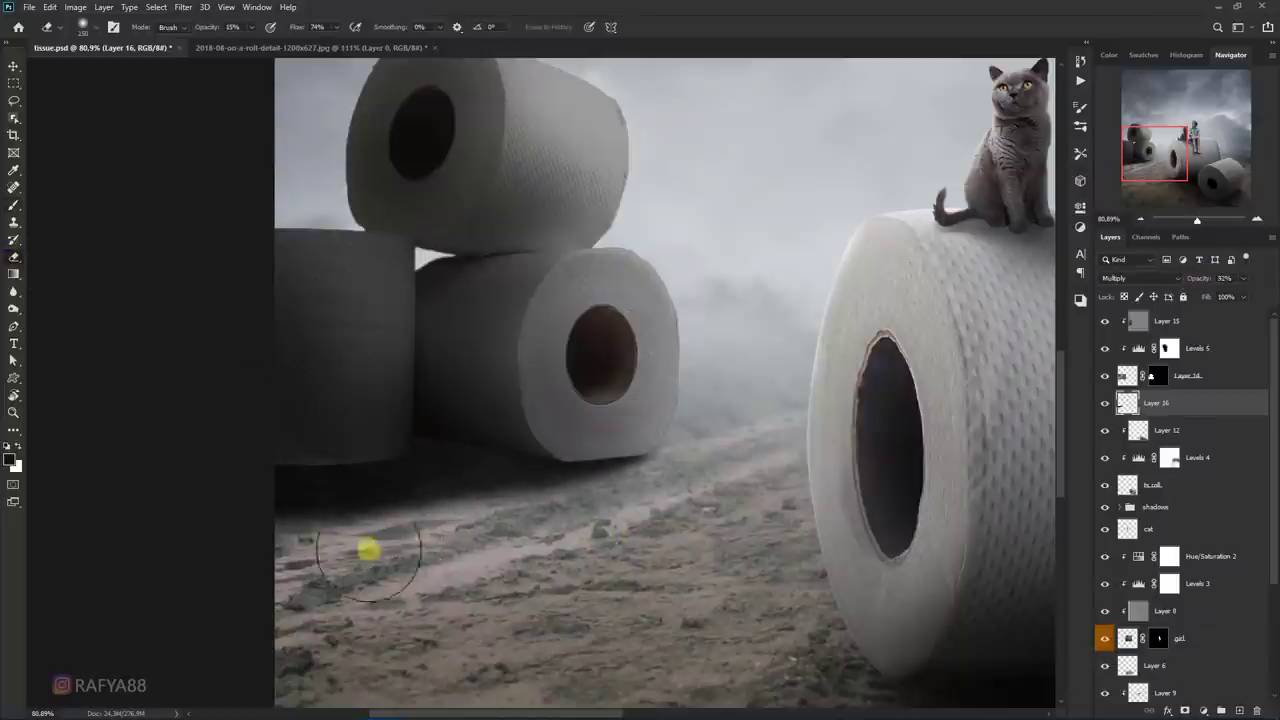
key("ctrl+0")
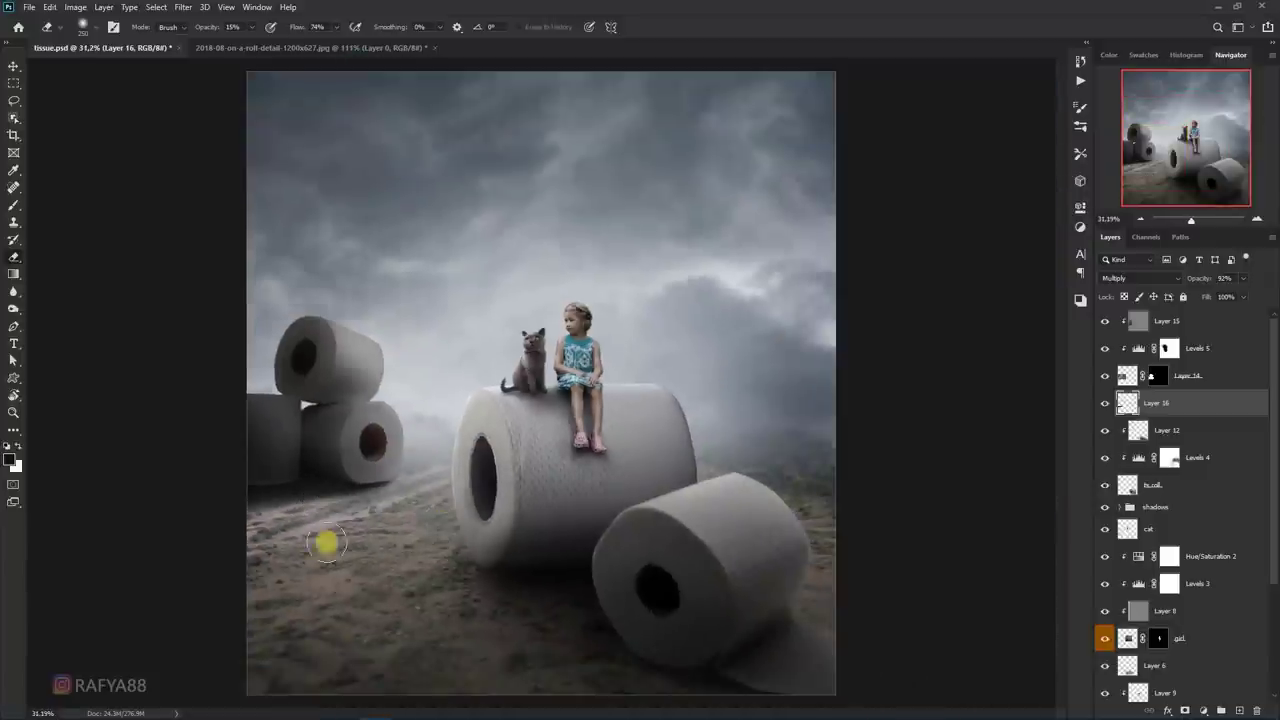
scroll(383, 516, "up", 2)
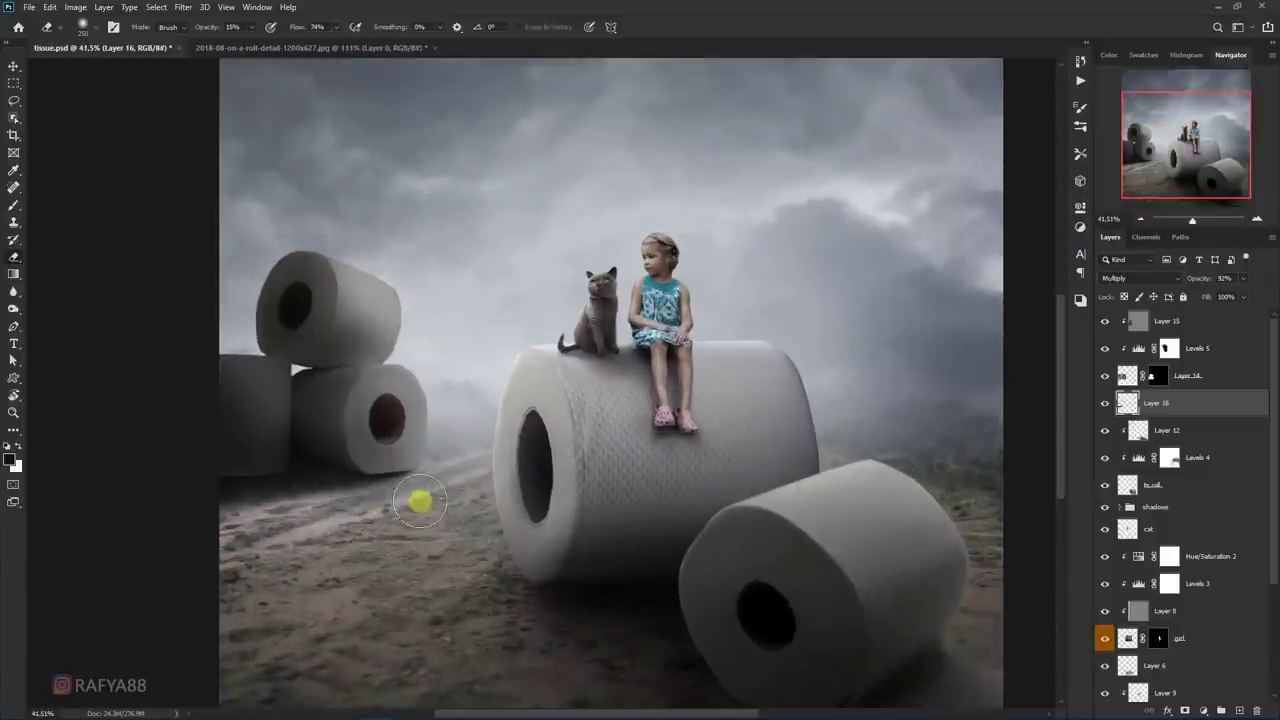
mouse_move(370, 516)
left_mouse_down()
mouse_move(335, 527)
mouse_move(1014, 388)
left_mouse_up()
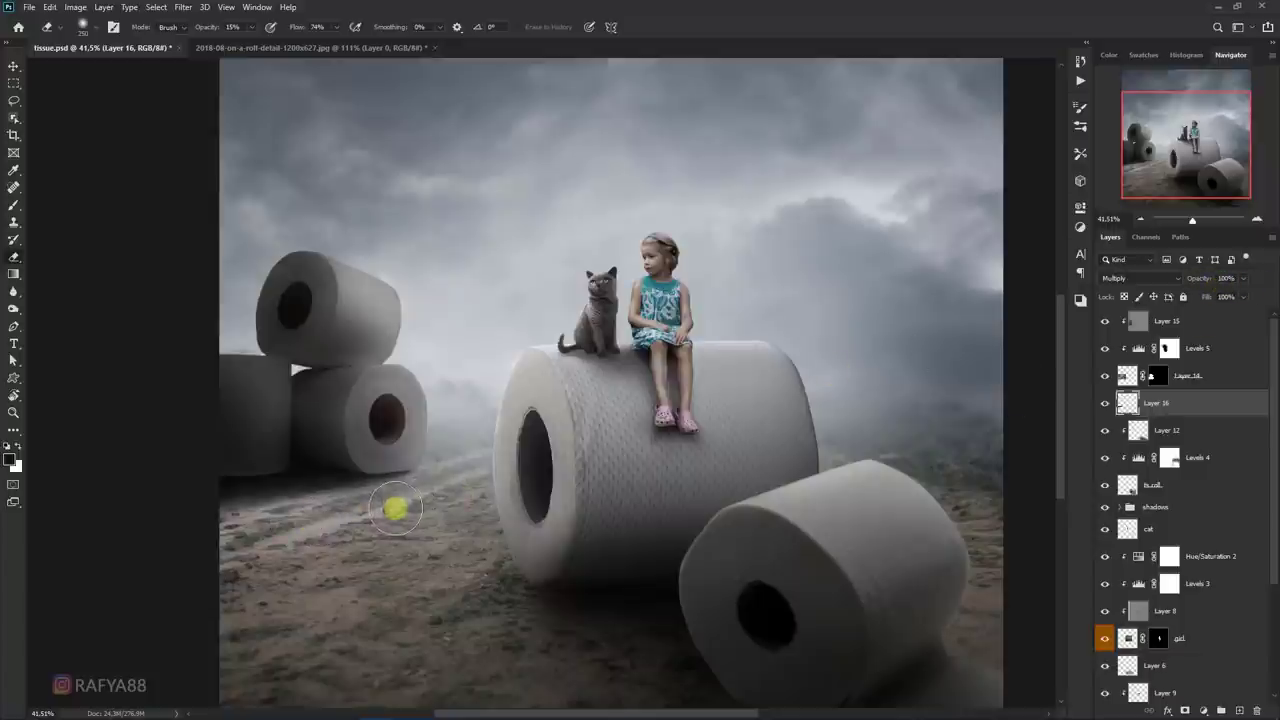
scroll(405, 385, "down", 3)
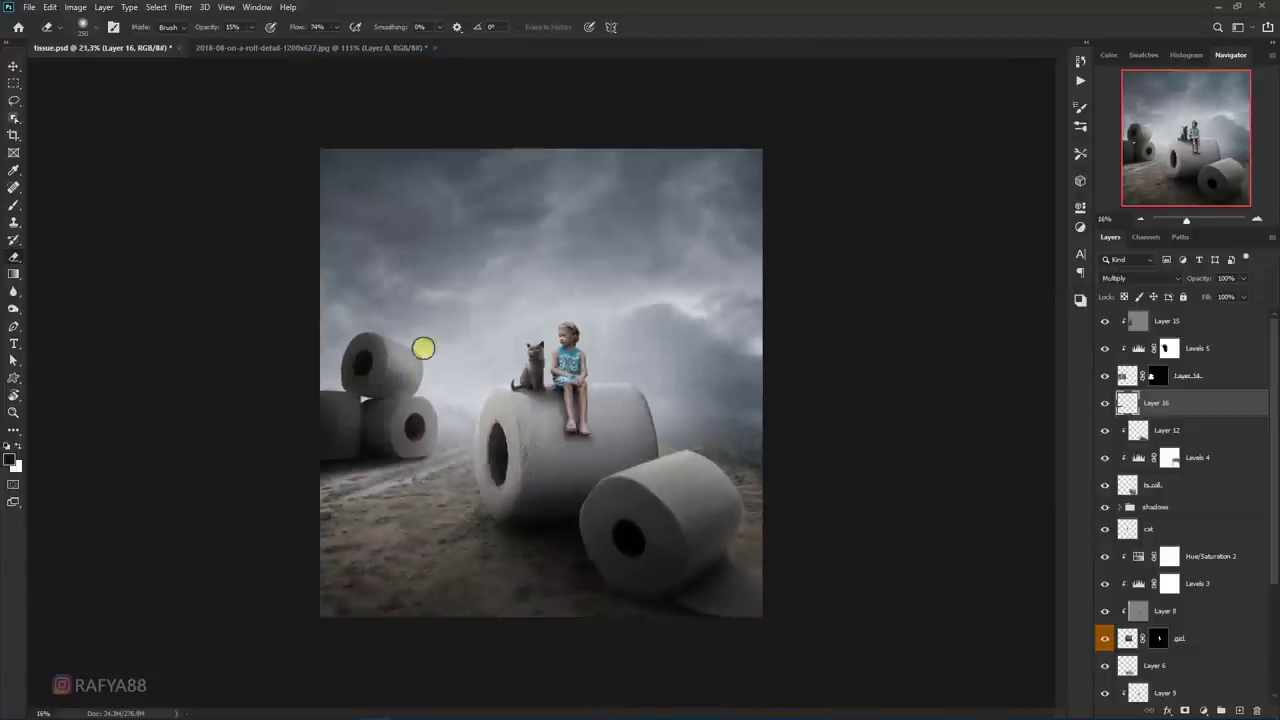
scroll(425, 355, "down", 2)
scroll(385, 430, "up", 5)
scroll(355, 527, "up", 2)
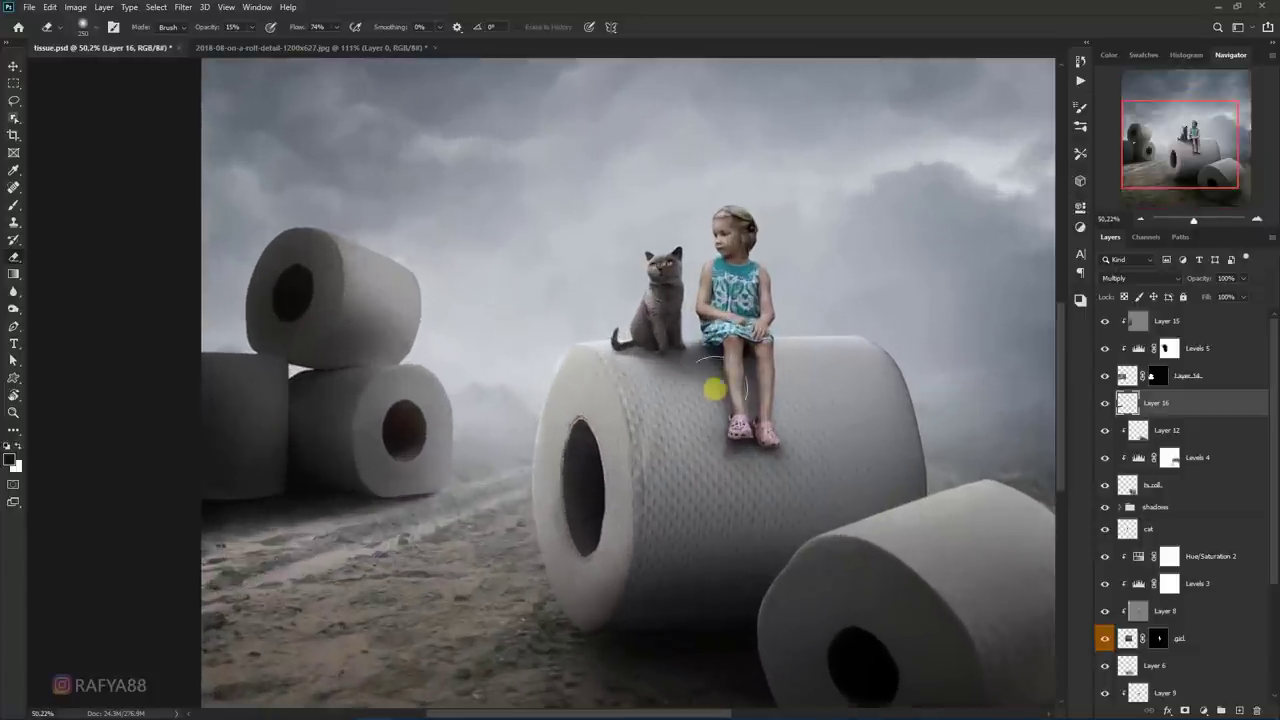
left_click(1156, 330)
- Dodge (Midtones, 27%) the top roll's upper edge down toward the lower roll
right_click(8, 308)
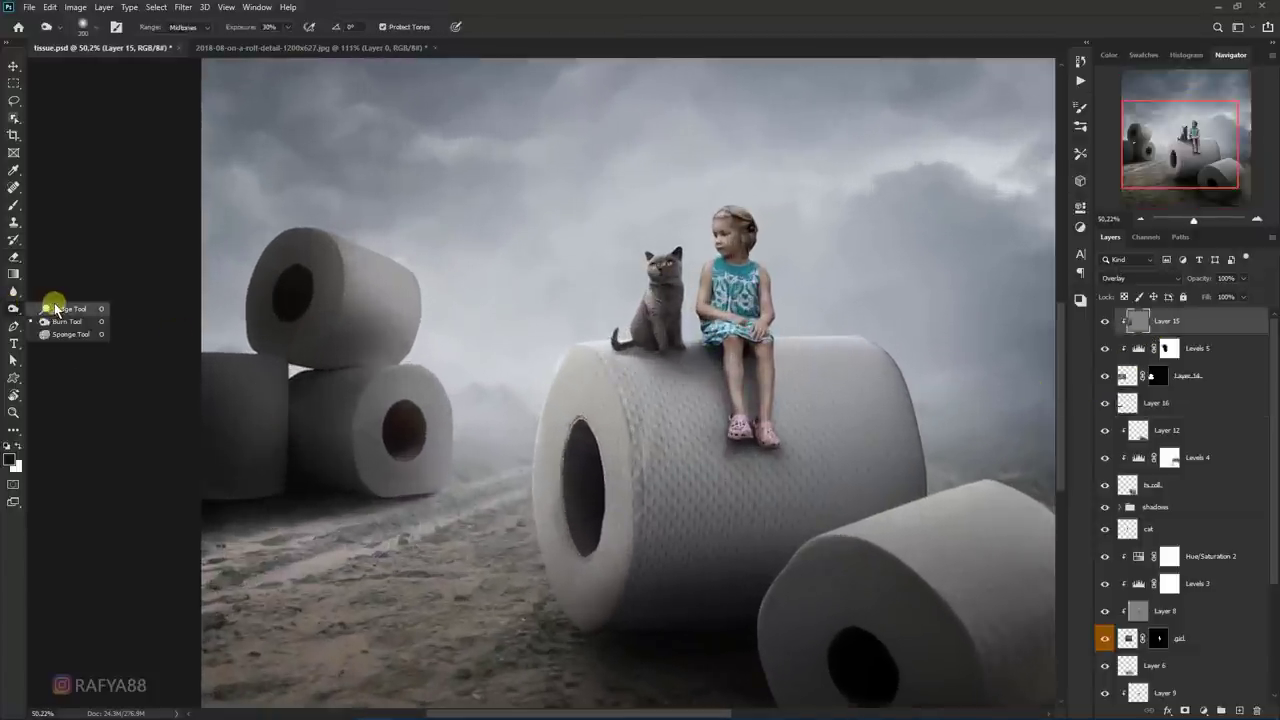
left_click(60, 306)
scroll(340, 277, "up", 2)
scroll(411, 263, "up", 1)
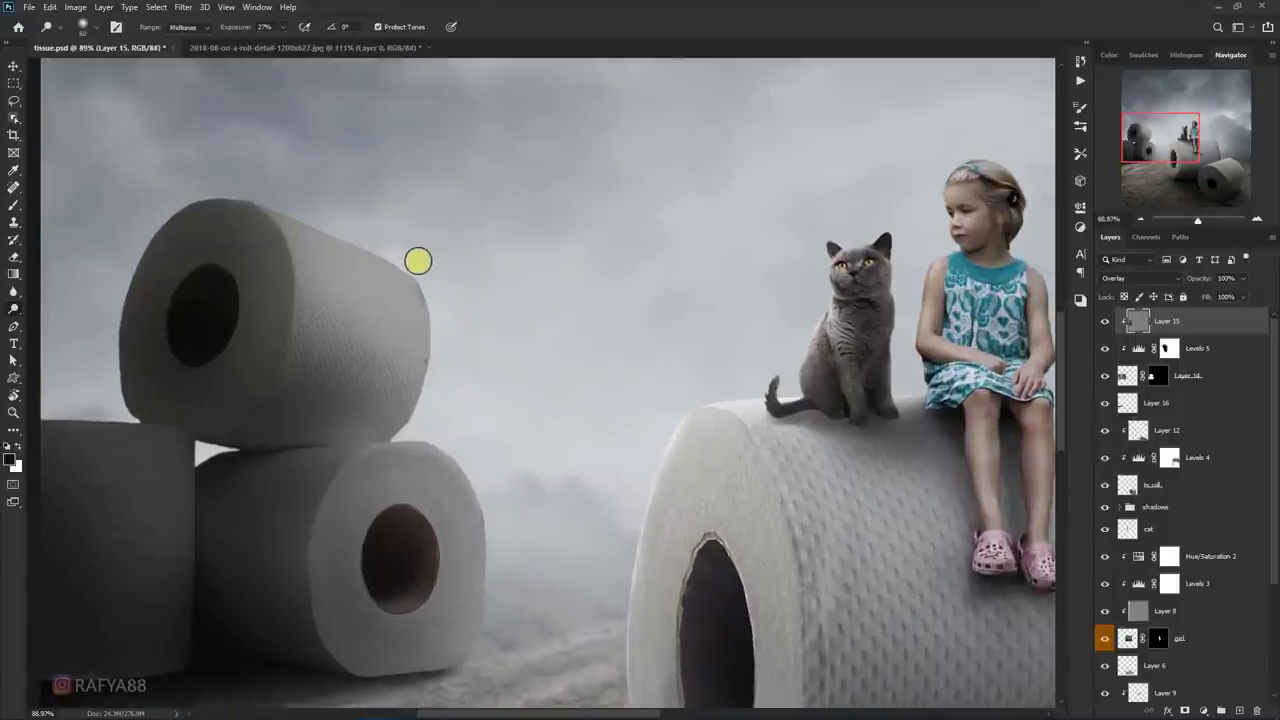
mouse_move(347, 232)
left_mouse_down()
mouse_move(451, 248)
mouse_move(471, 294)
mouse_move(436, 319)
mouse_move(449, 377)
mouse_move(380, 294)
mouse_move(463, 297)
mouse_move(439, 290)
left_mouse_up()
key("ctrl+z")
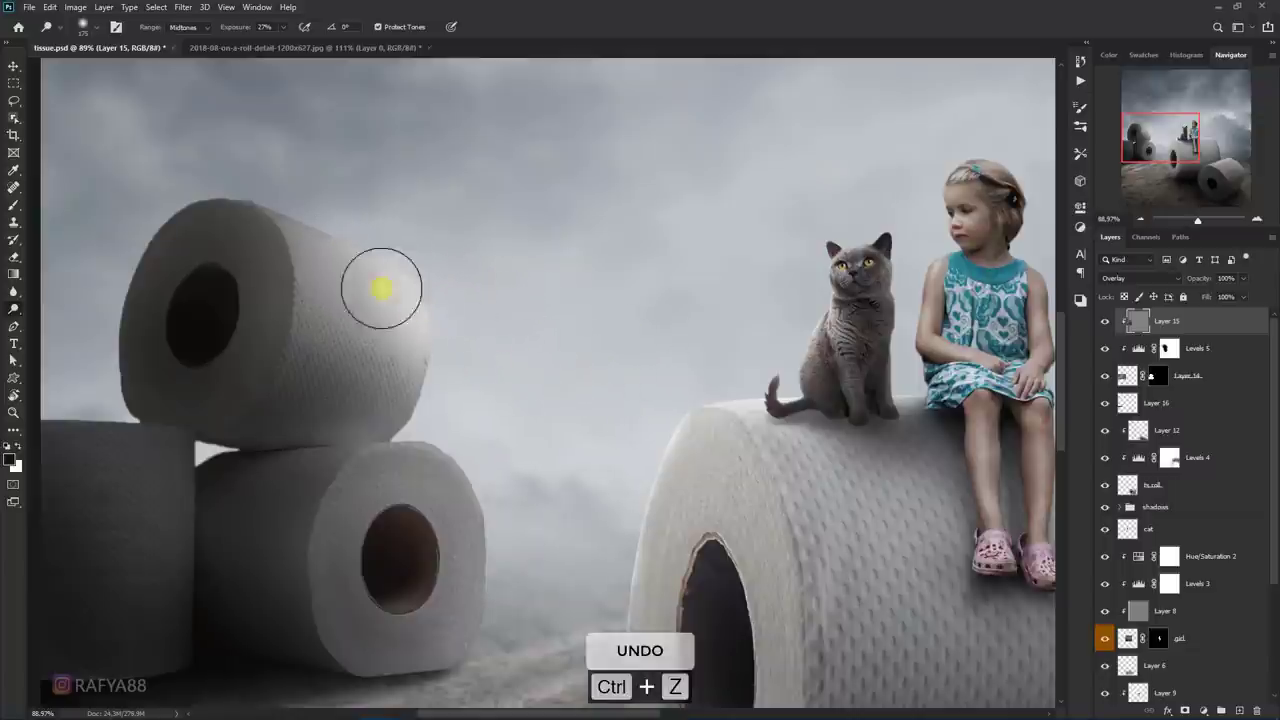
mouse_move(381, 288)
left_mouse_down()
mouse_move(623, 297)
mouse_move(474, 443)
mouse_move(521, 547)
mouse_move(503, 563)
mouse_move(491, 486)
mouse_move(409, 454)
mouse_move(406, 473)
mouse_move(509, 606)
mouse_move(478, 404)
left_mouse_up()
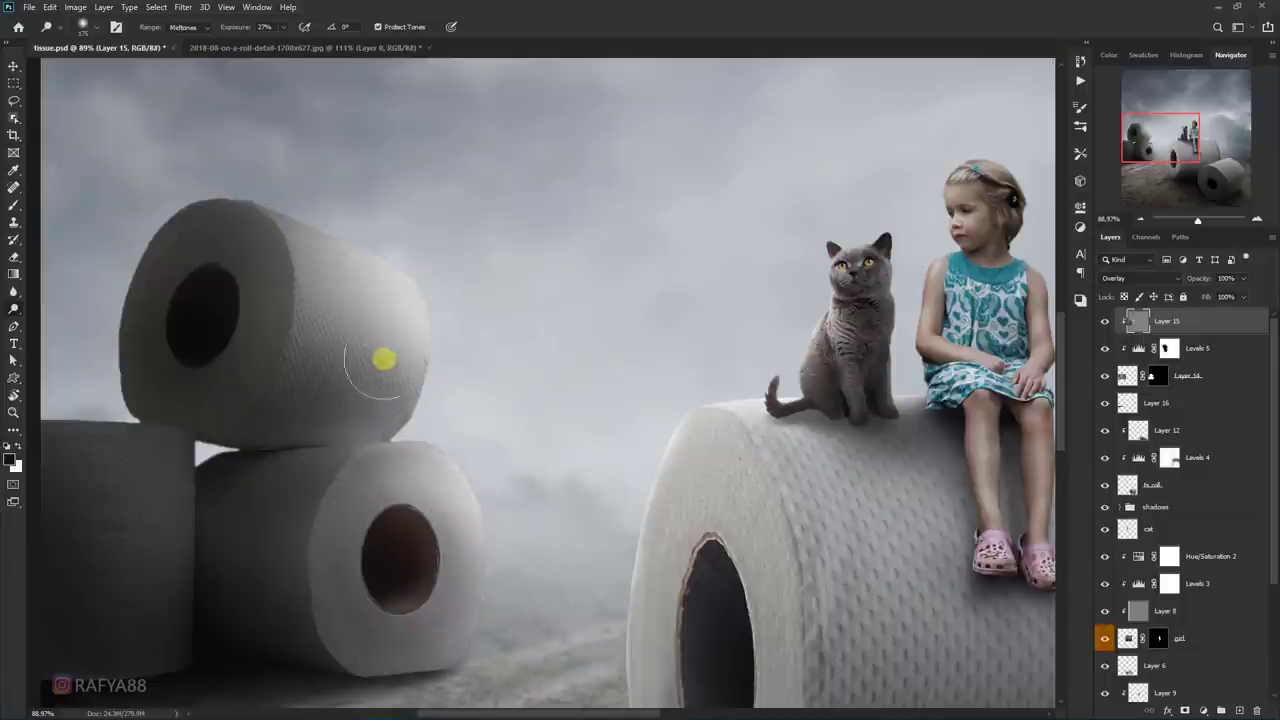
- Continue dodging the stacked rolls with a larger brush, undoing the sky brightening left of the cat
left_click_drag(384, 358, 491, 409)
key("ctrl+0")
left_click_drag(491, 363, 354, 319)
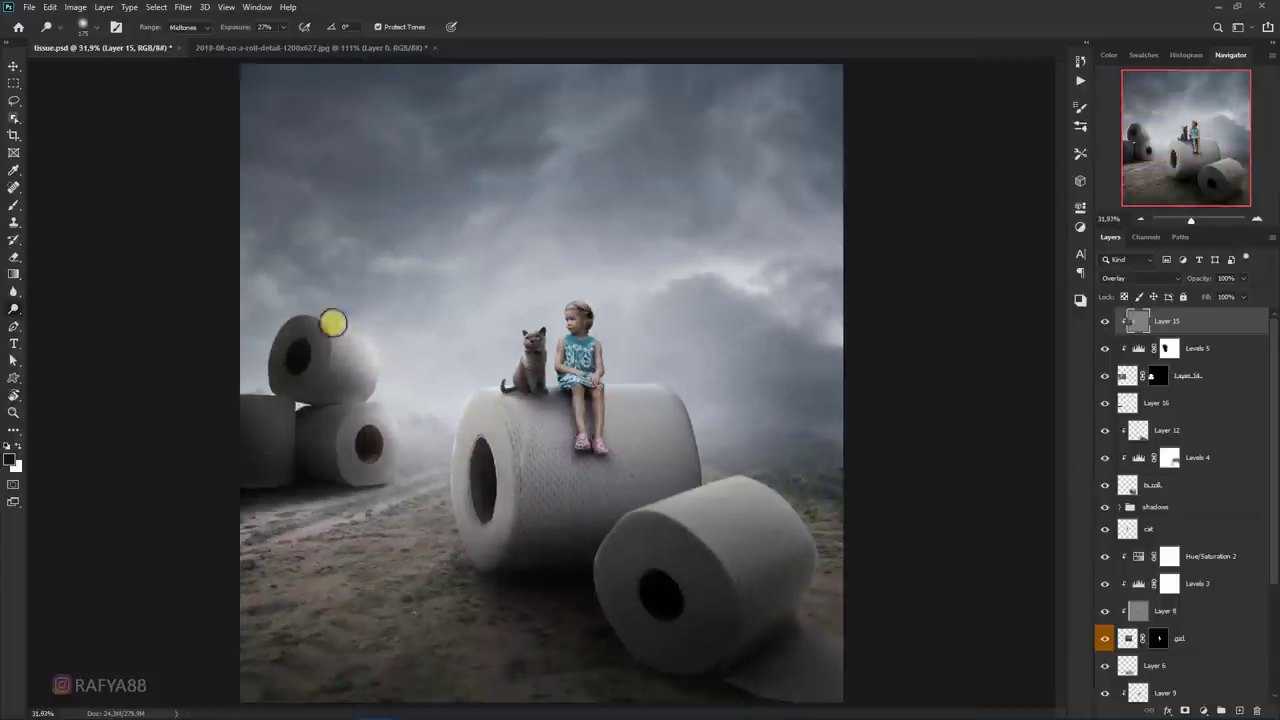
scroll(404, 341, "up", 2)
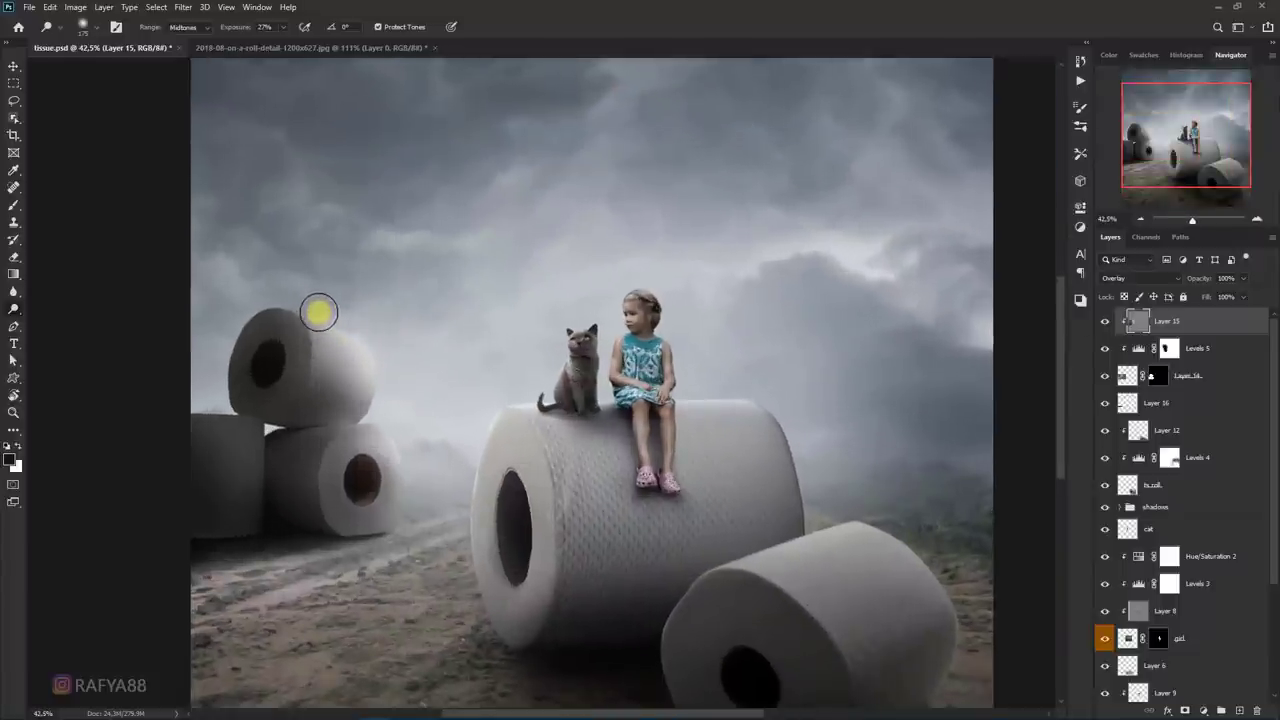
key("bracketright")
key("bracketright")
key("bracketright")
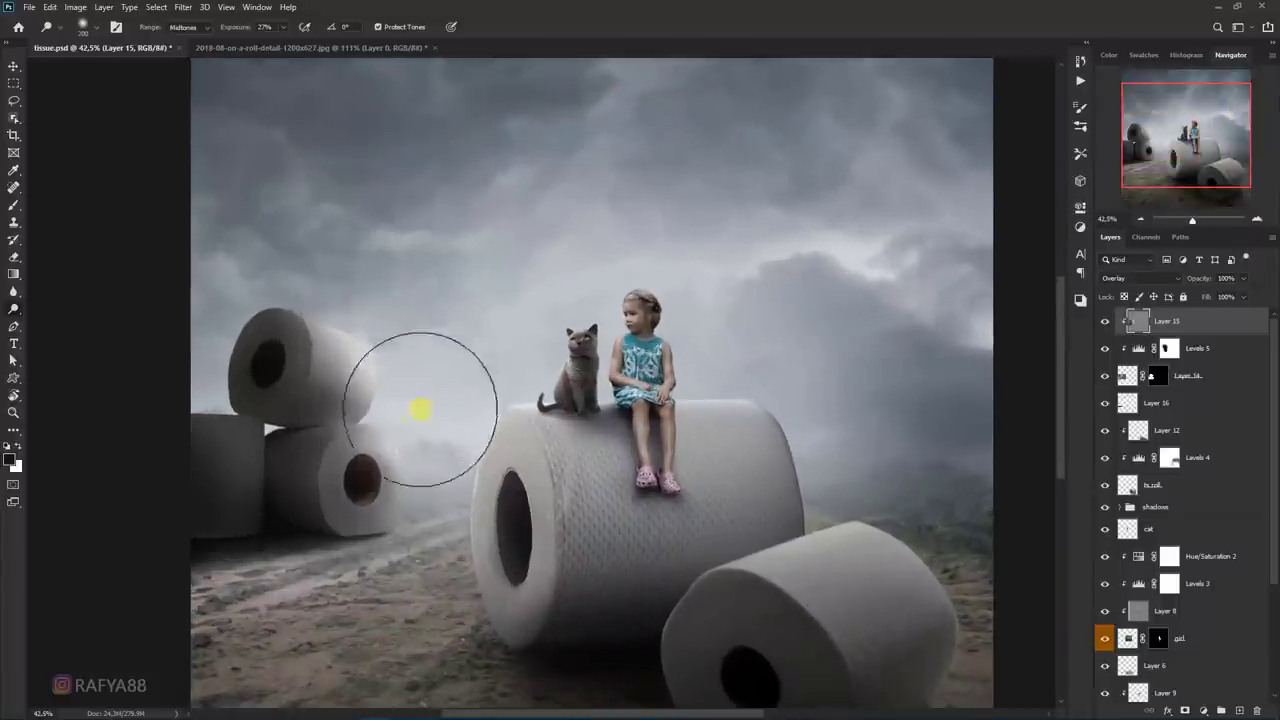
key("ctrl+z")
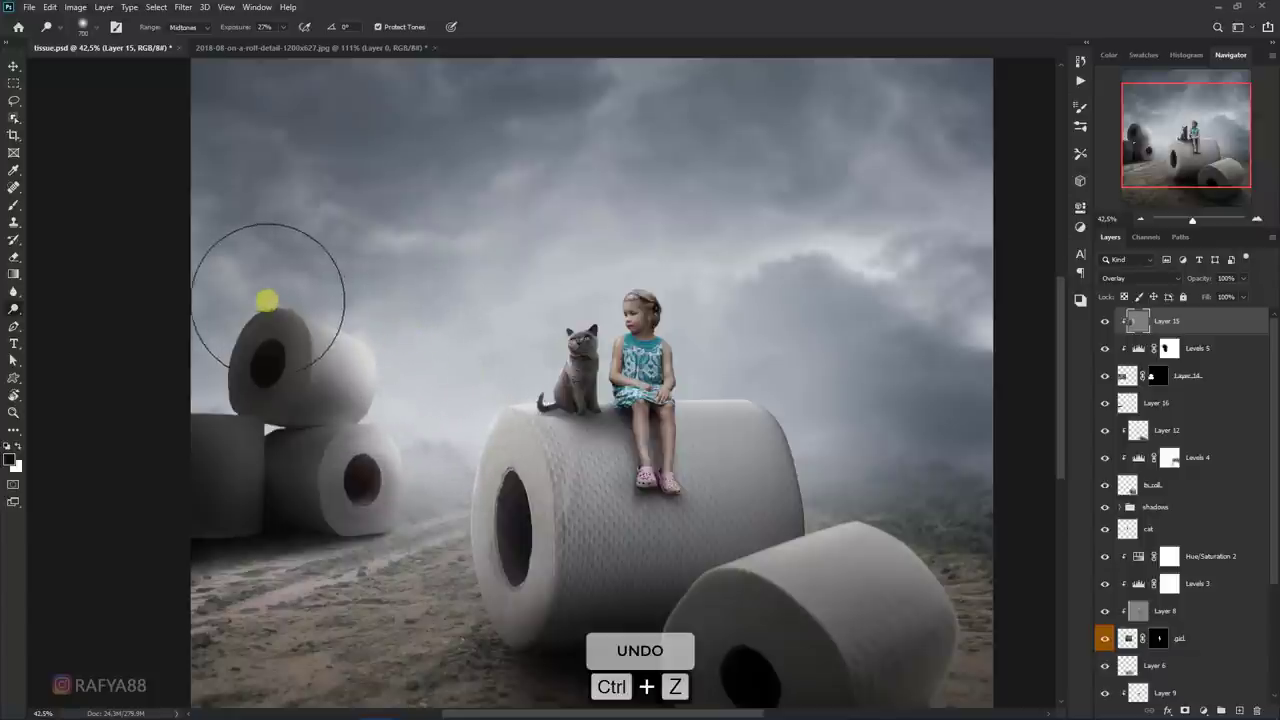
scroll(320, 300, "down", 4)
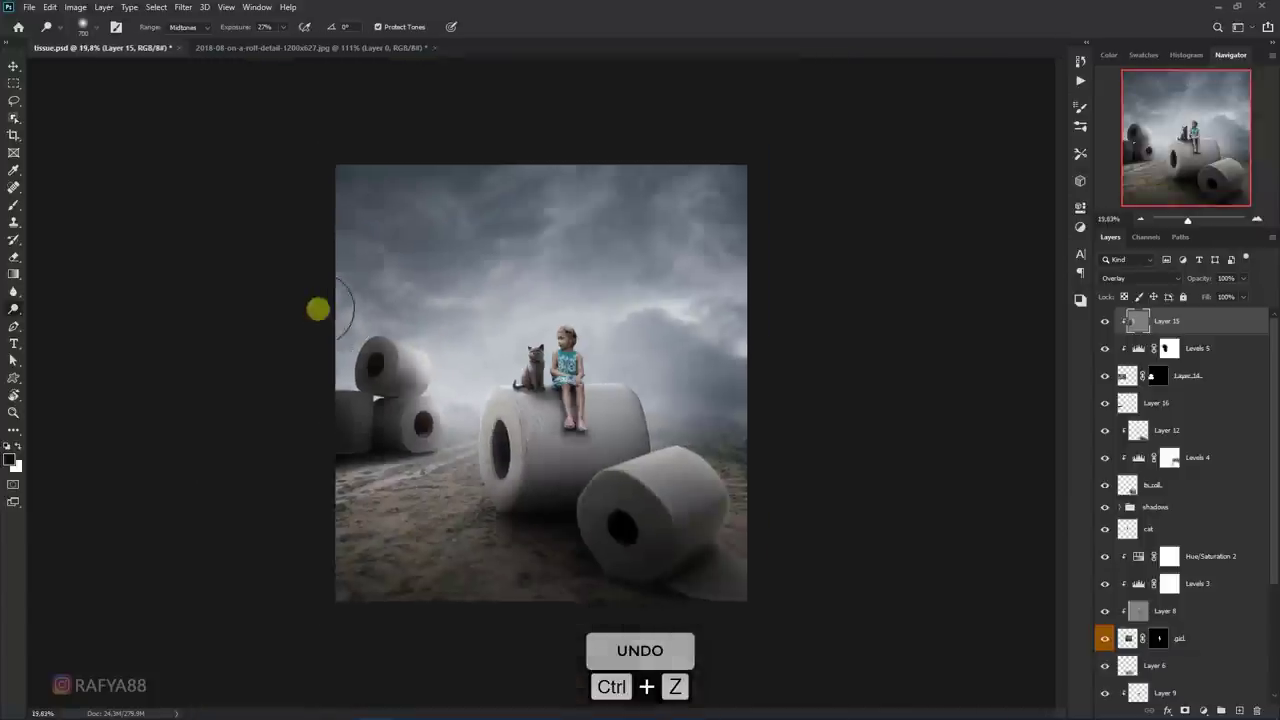
scroll(457, 314, "down", 2)
scroll(450, 343, "up", 2)
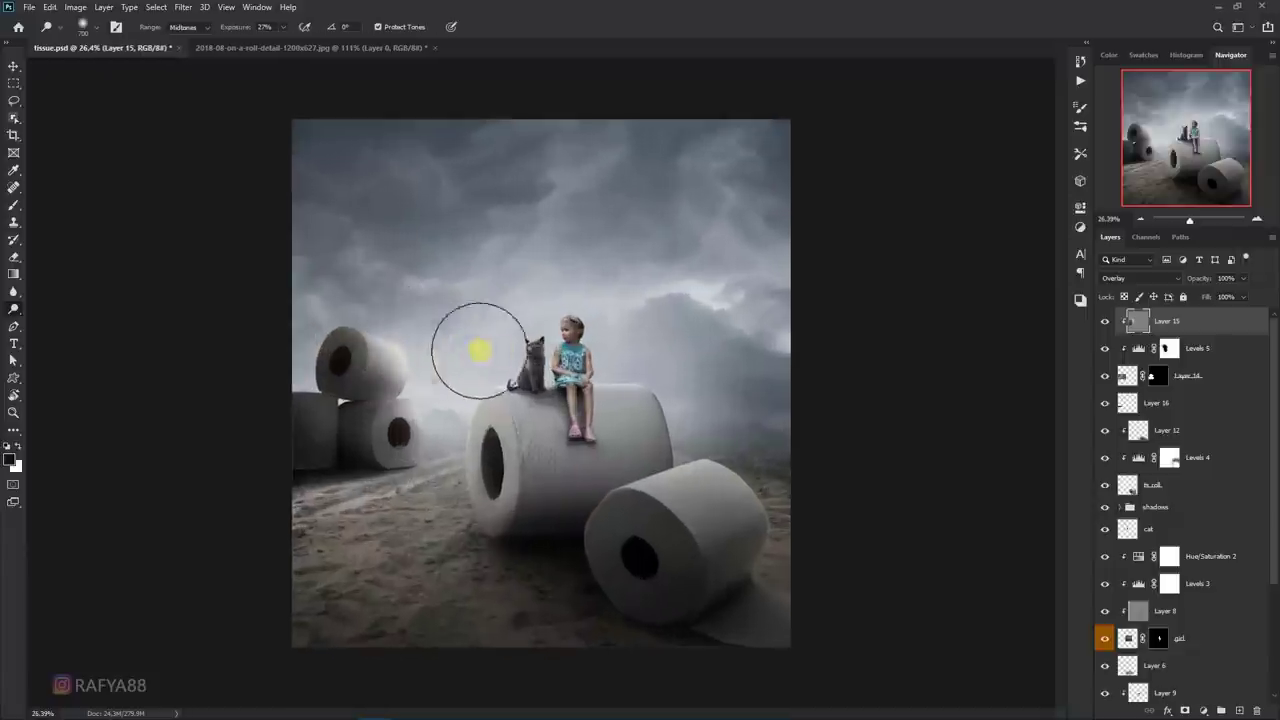
scroll(480, 349, "up", 1)
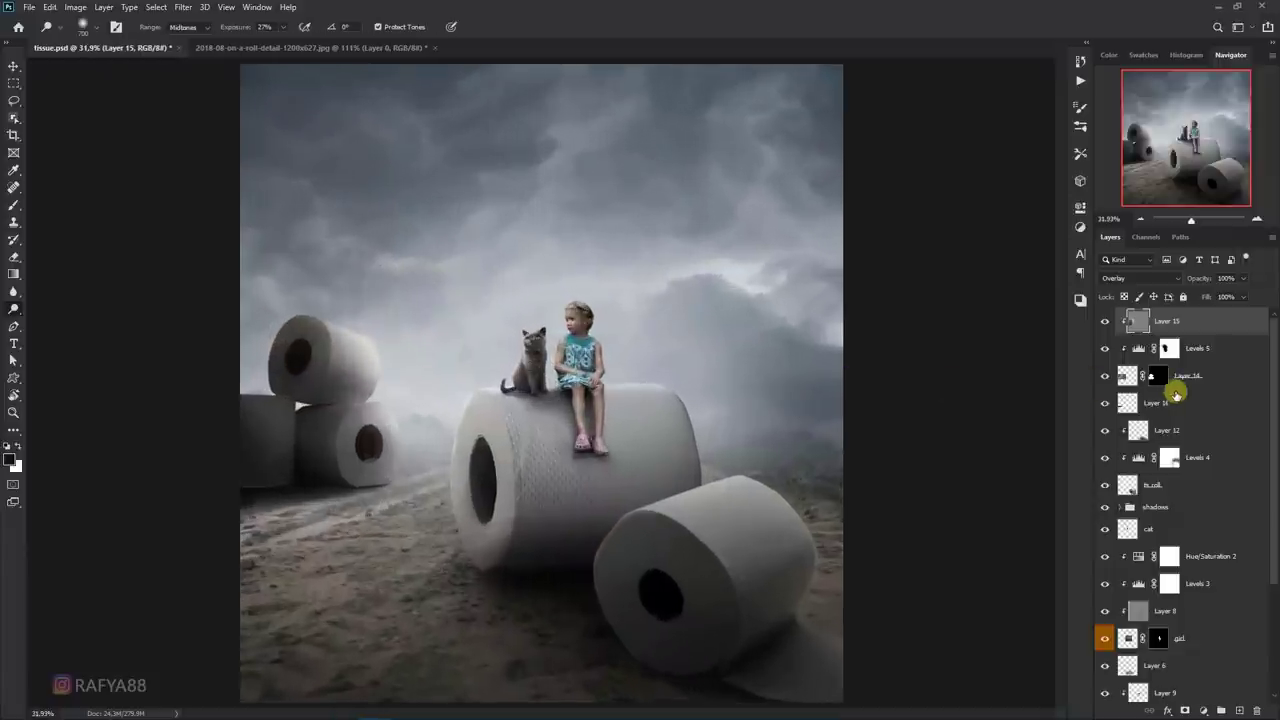
- Add a Levels adjustment clipped to Layer 15 with output black raised to 13
left_click(1207, 709)
left_click(1234, 540)
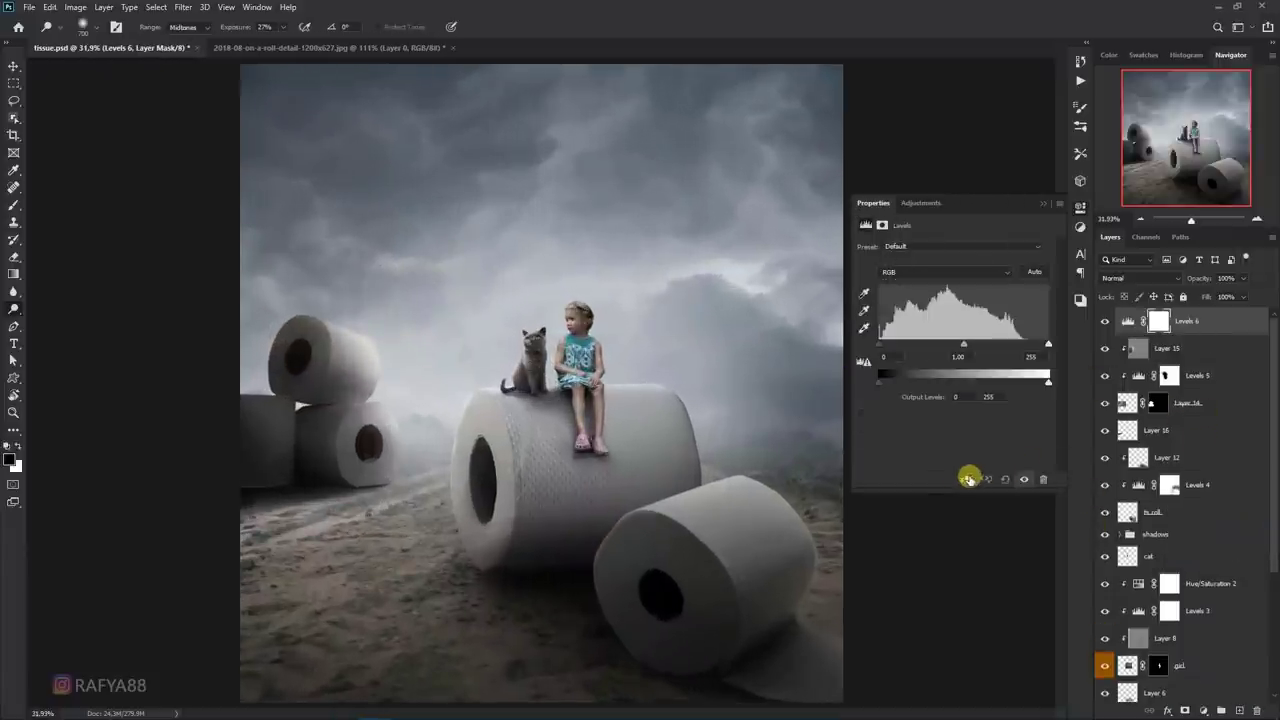
left_click(966, 479)
left_click_drag(886, 384, 890, 386)
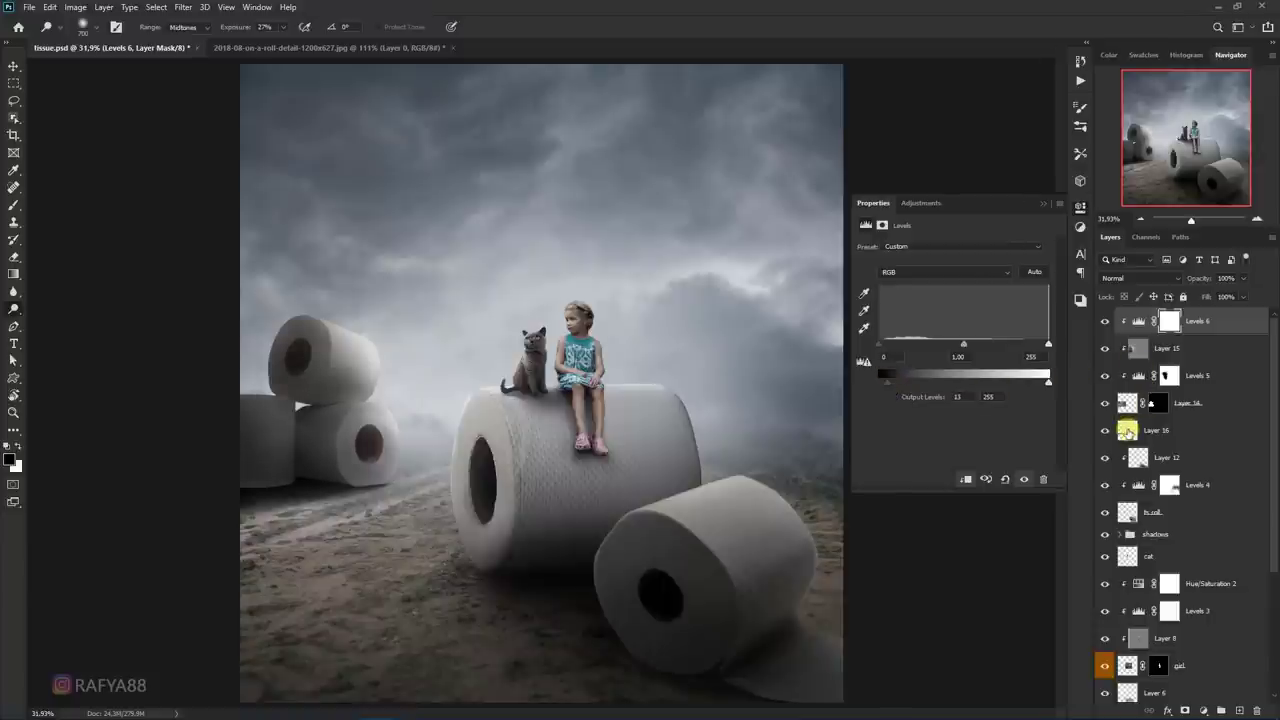
- Lower Layer 16's opacity to 87%
left_click(1147, 428)
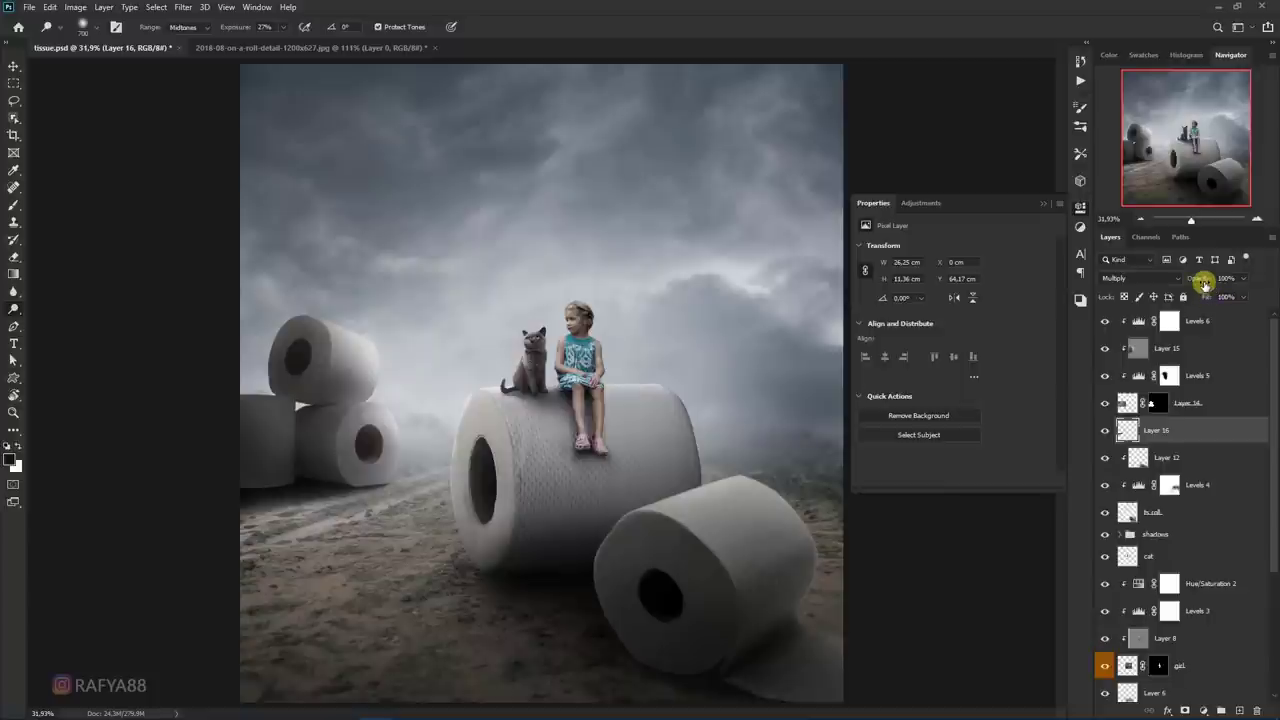
left_click_drag(1204, 284, 1188, 284)
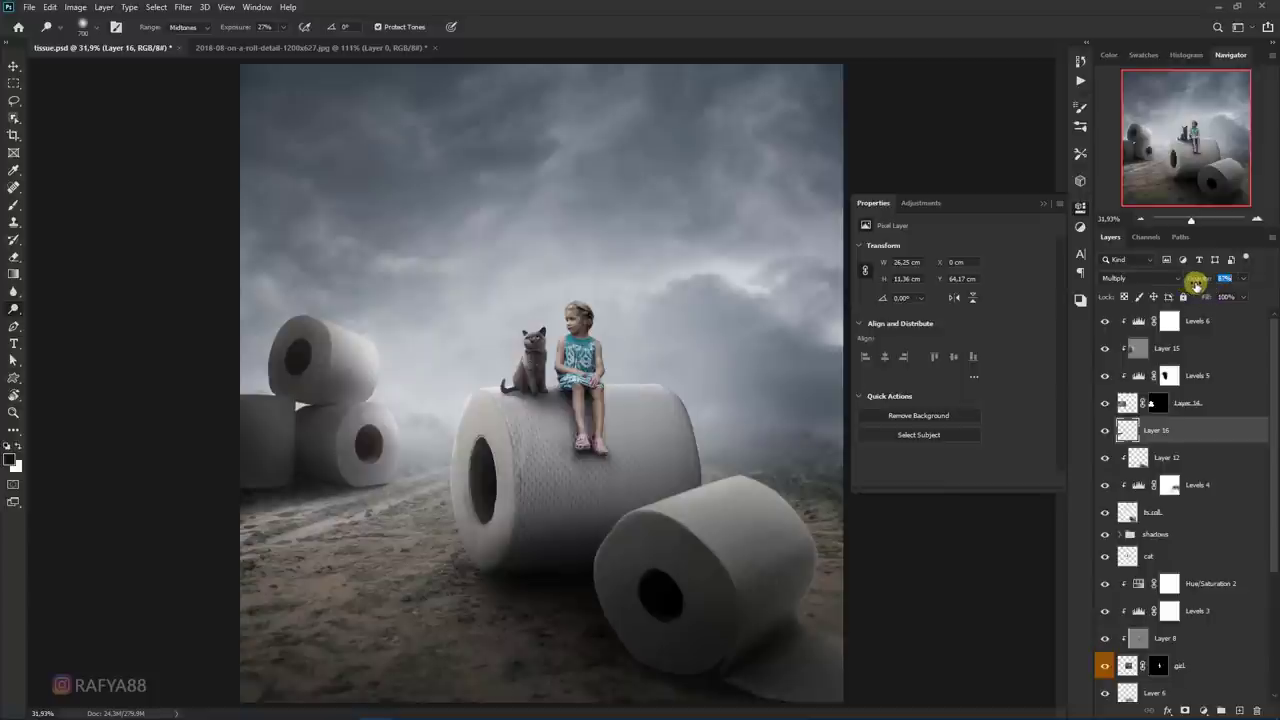
left_click(1043, 204)
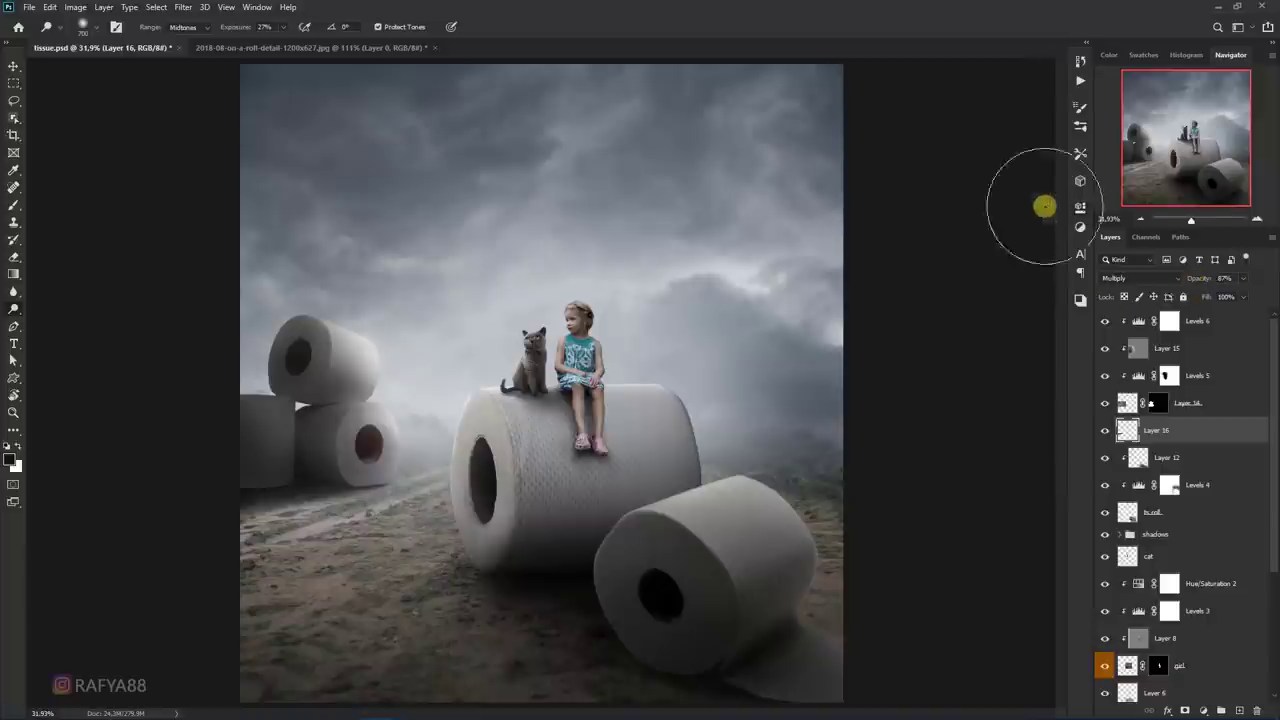
- Add Layer 17 on top and sample a light grey for the haze brush
left_click(1201, 325)
left_click(1240, 709)
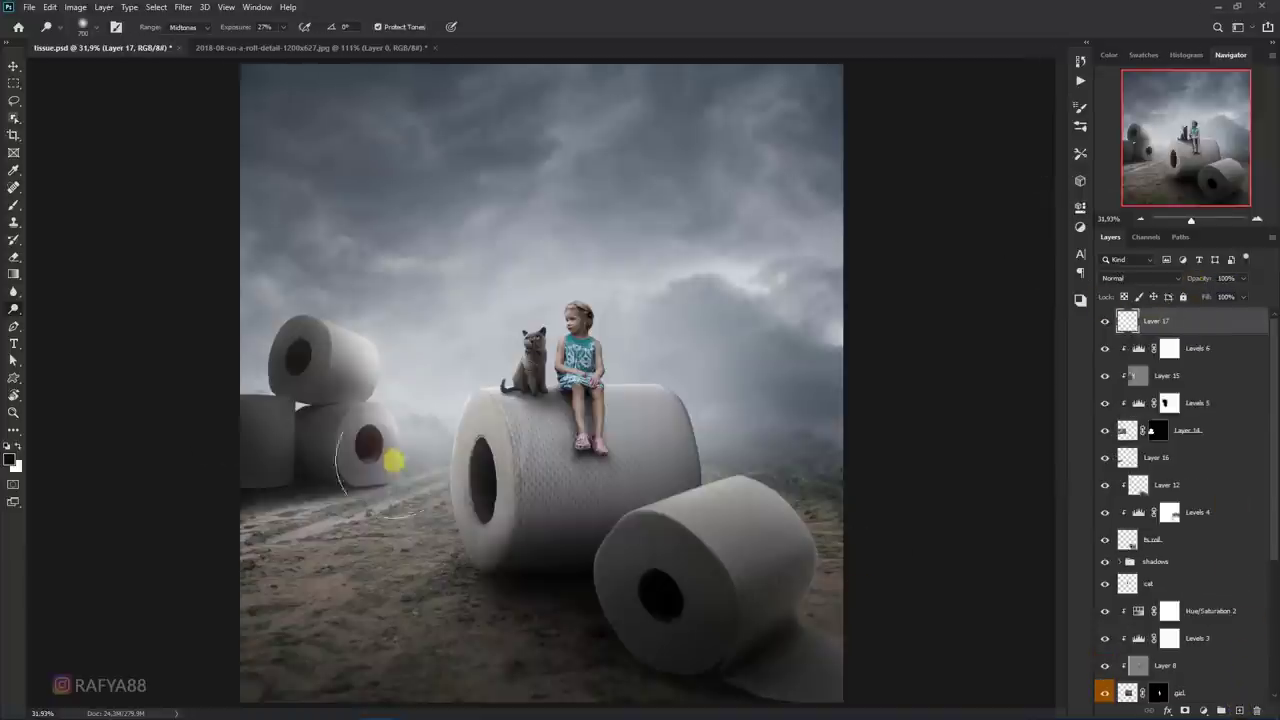
left_click(10, 206)
left_click(458, 328, "alt")
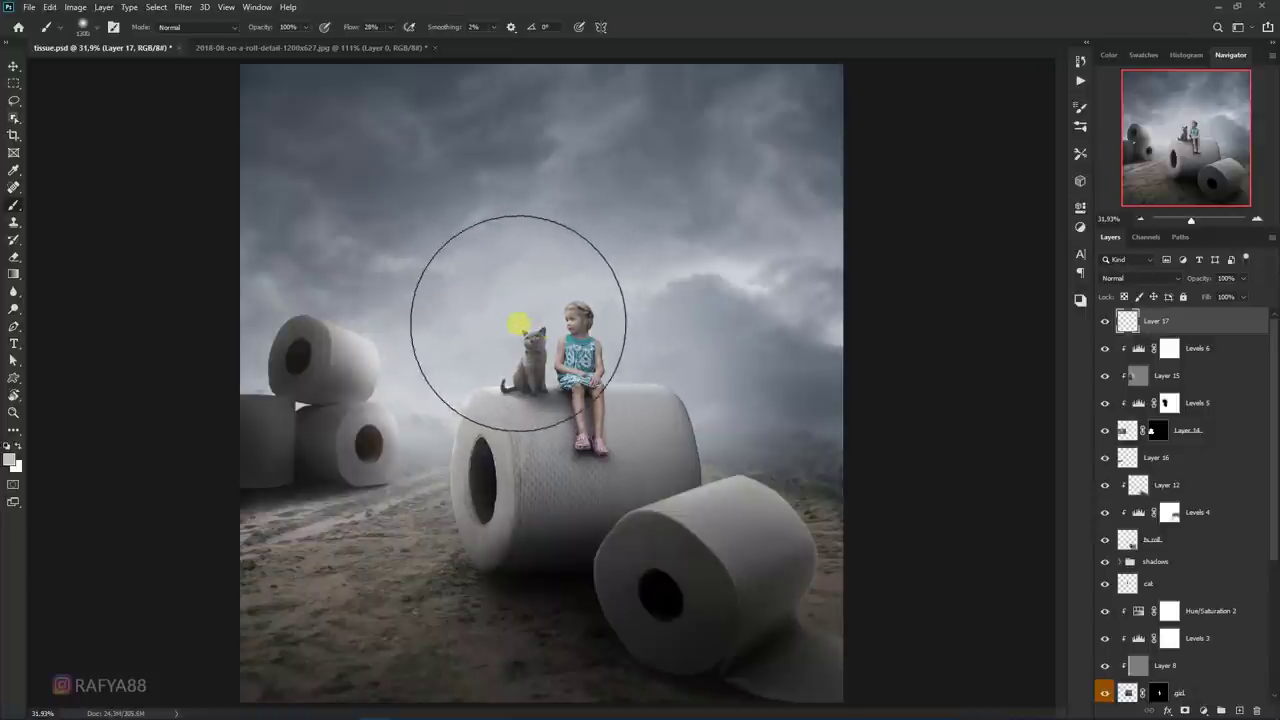
- Brush light-grey haze over the left rolls and girl area, undoing the unwanted strokes
left_click_drag(366, 334, 323, 340)
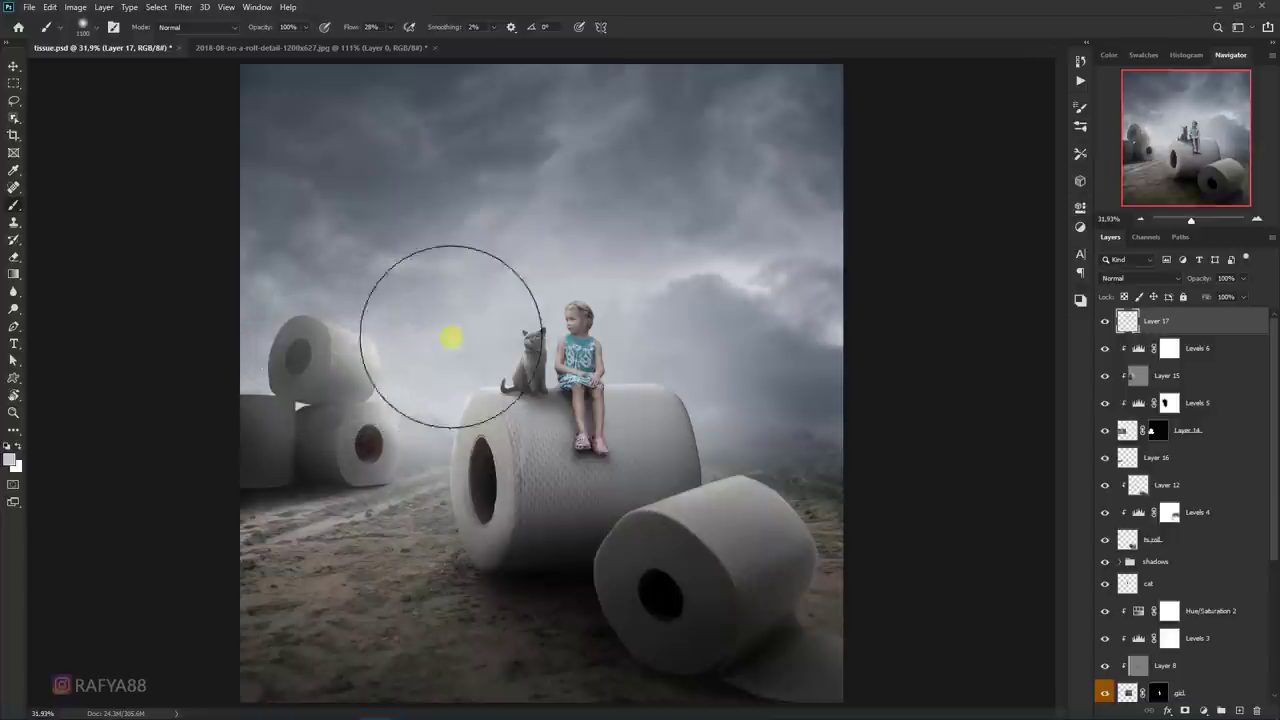
key("ctrl+z")
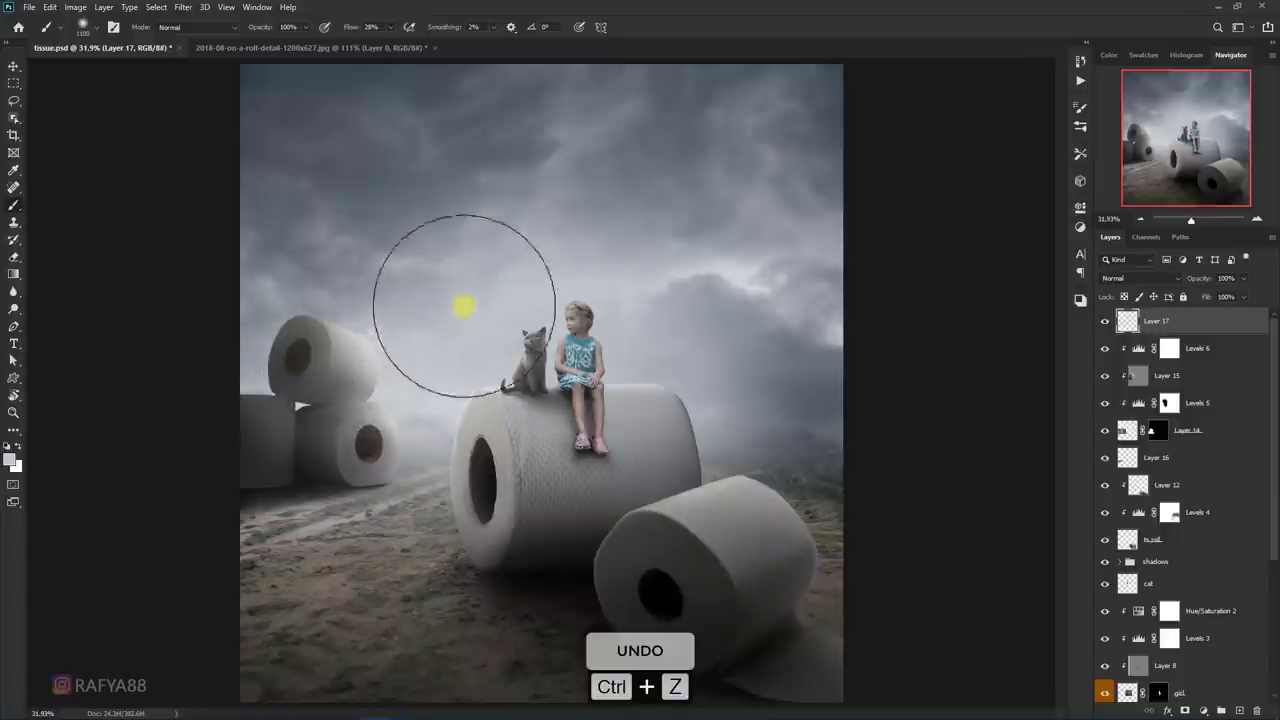
scroll(517, 254, "down", 1)
scroll(420, 263, "down", 3)
scroll(426, 240, "up", 1)
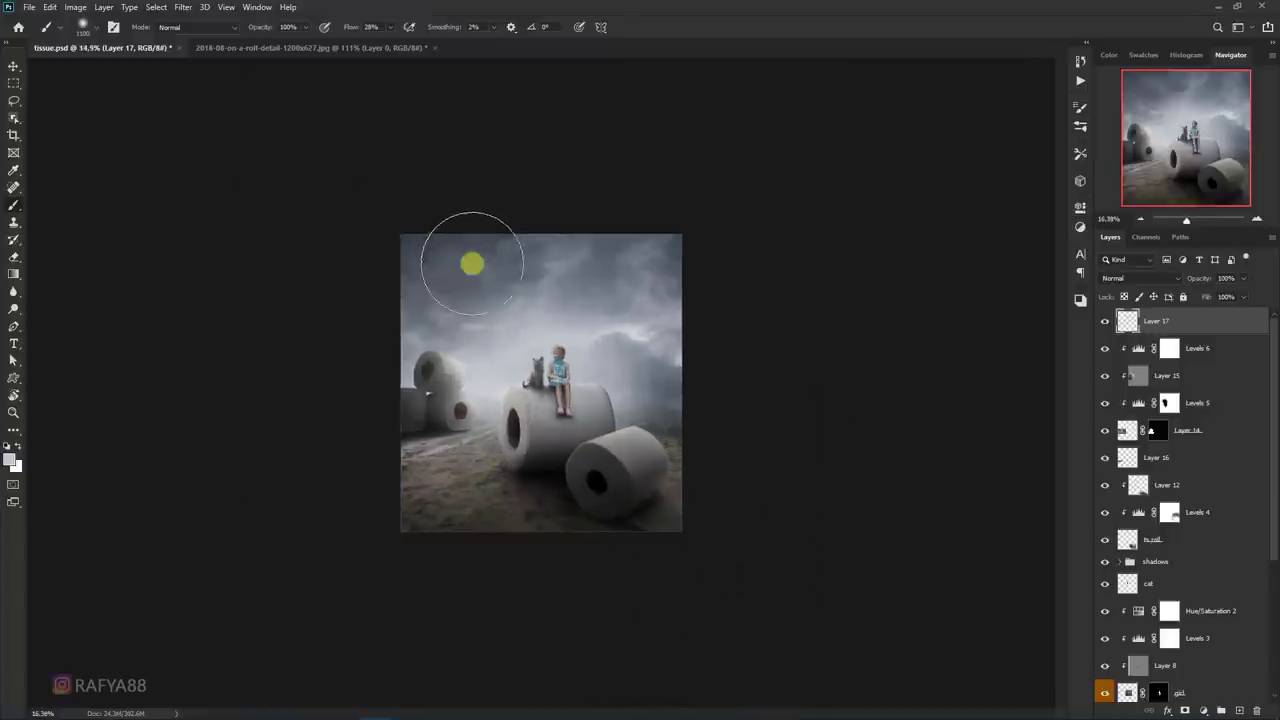
scroll(471, 263, "up", 1)
key("ctrl+z")
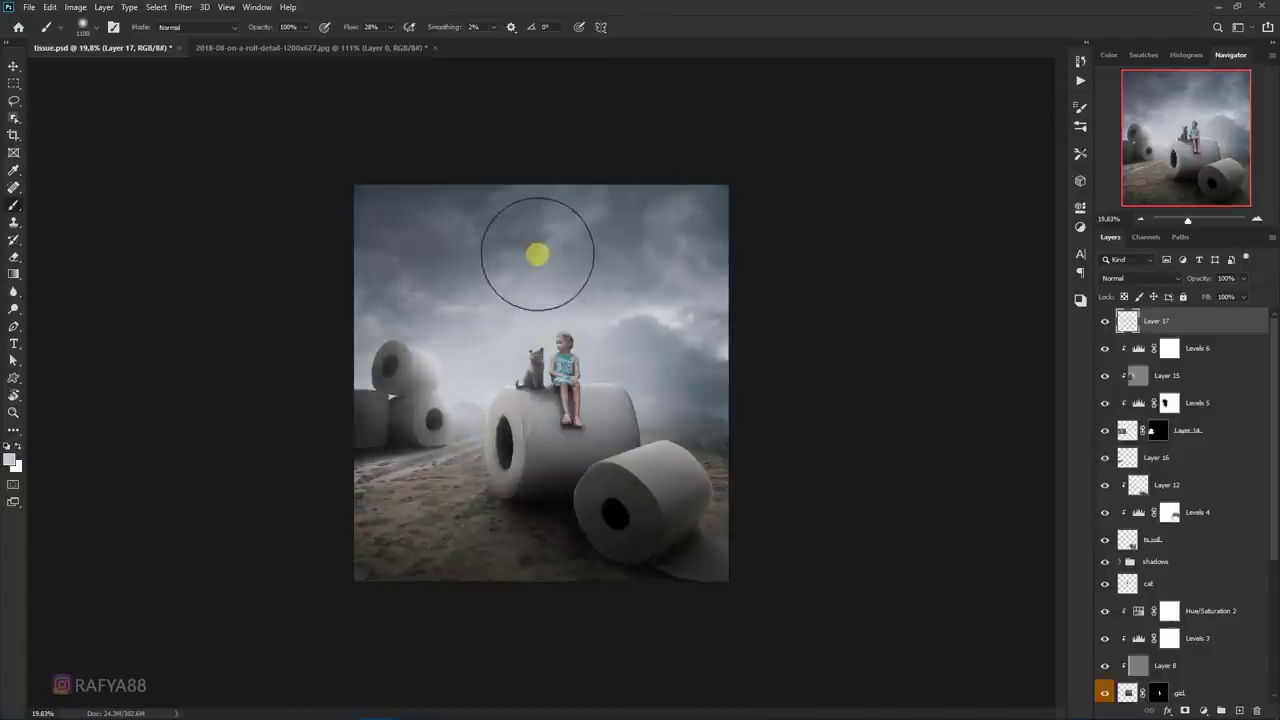
left_click_drag(558, 338, 552, 374)
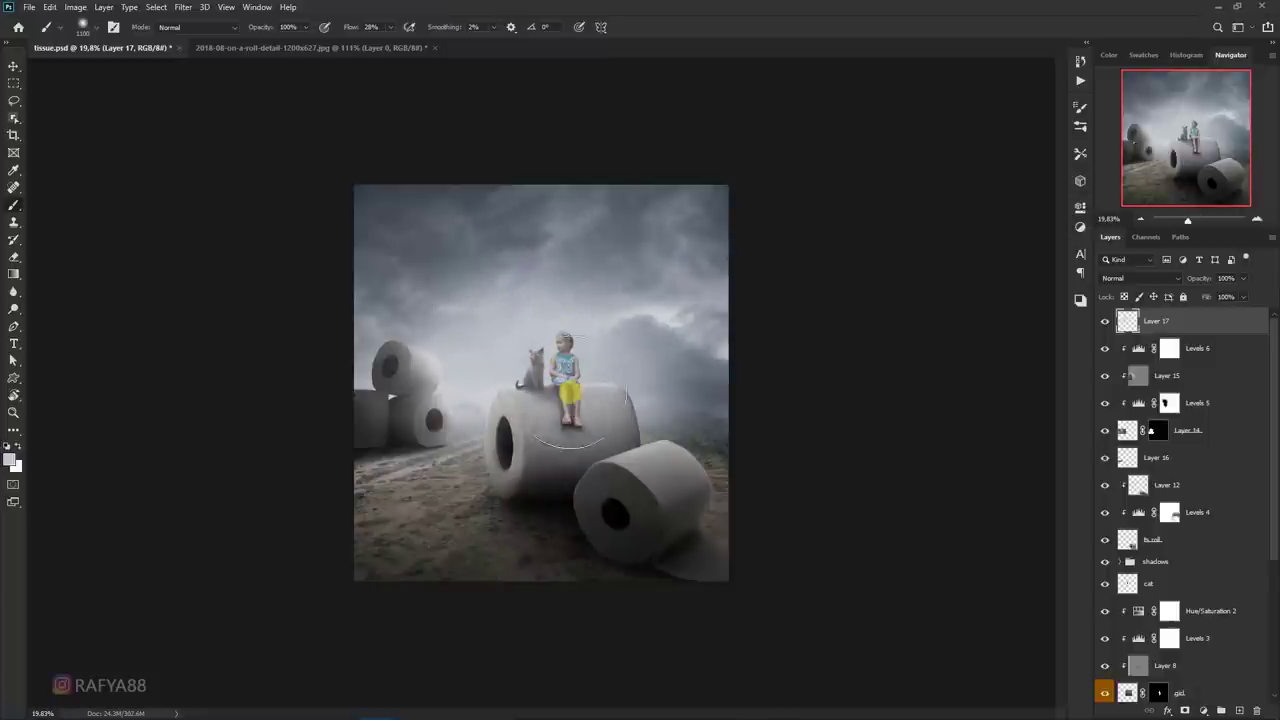
key("ctrl+z")
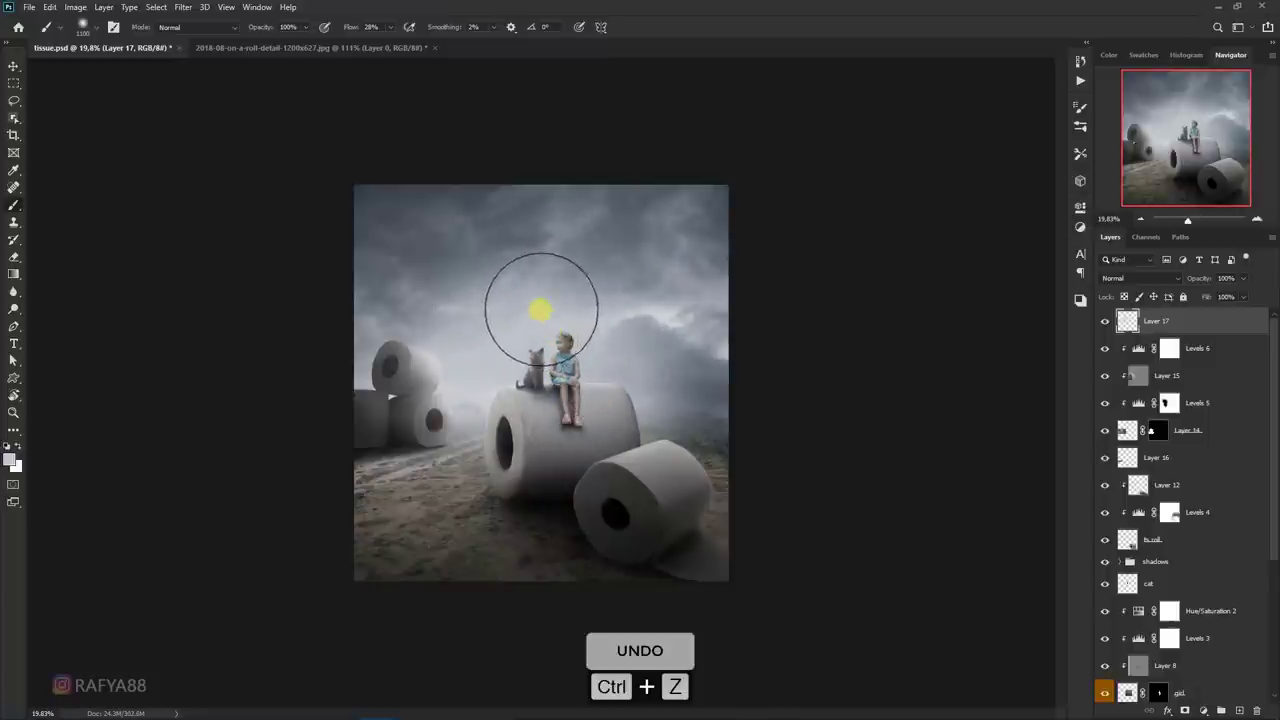
- Toggle Layer 17's visibility to compare the haze
left_click(1105, 321)
left_click(1106, 321)
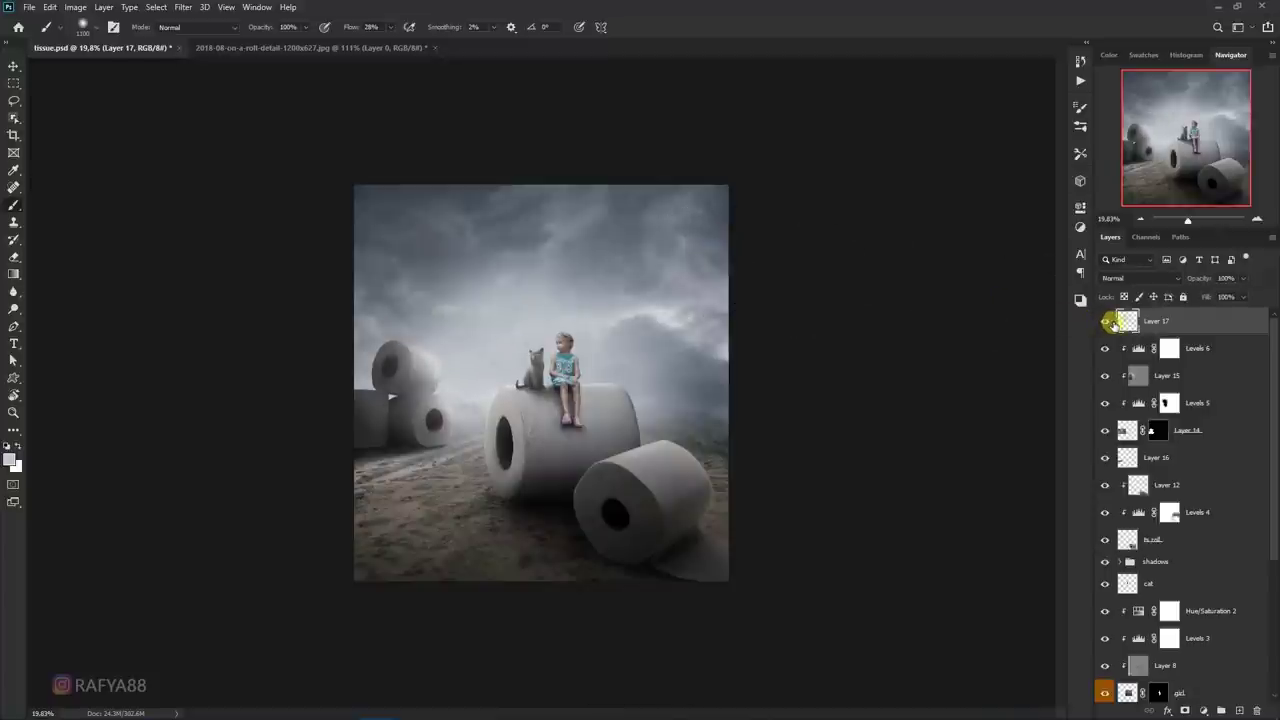
scroll(569, 330, "up", 2)
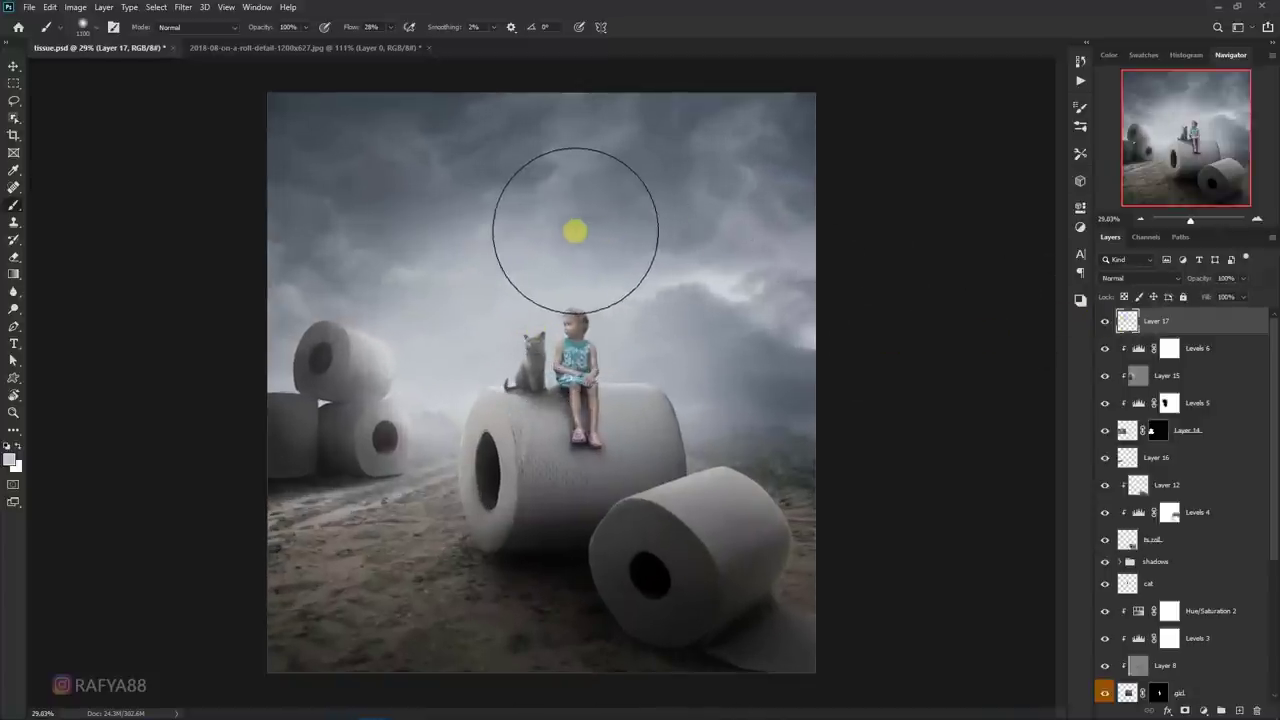
scroll(500, 222, "down", 1)
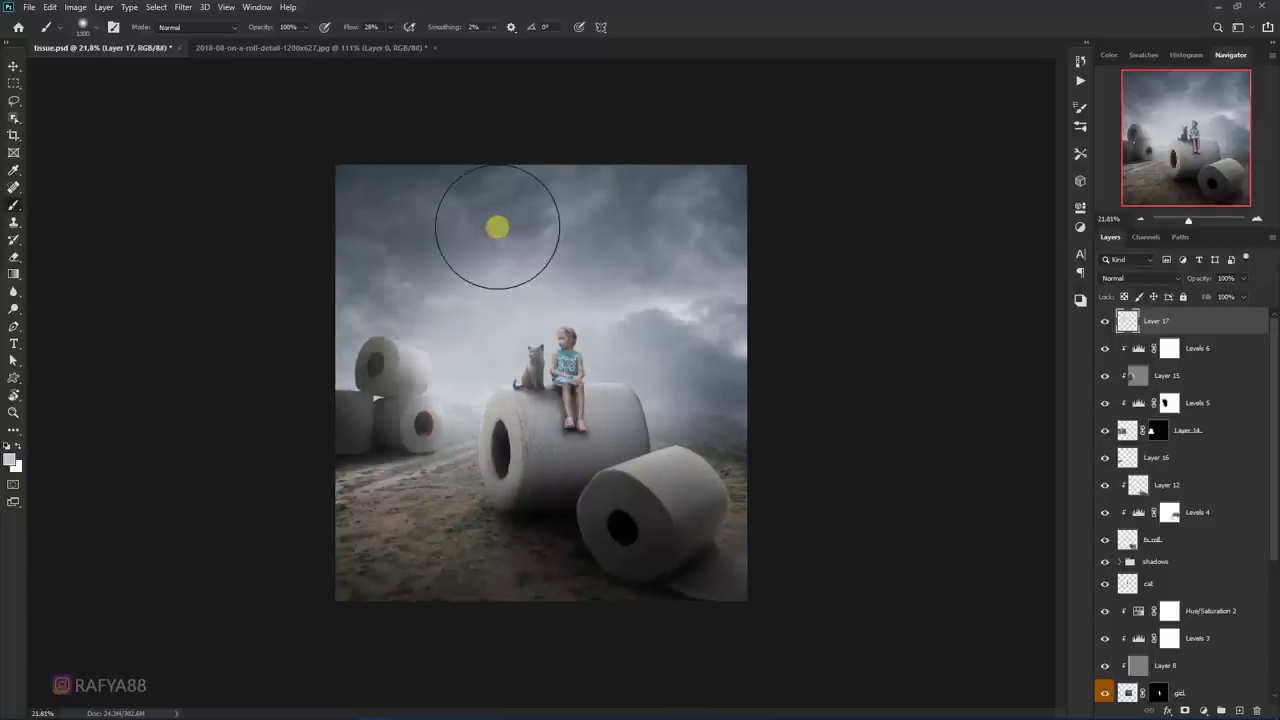
scroll(497, 227, "down", 1)
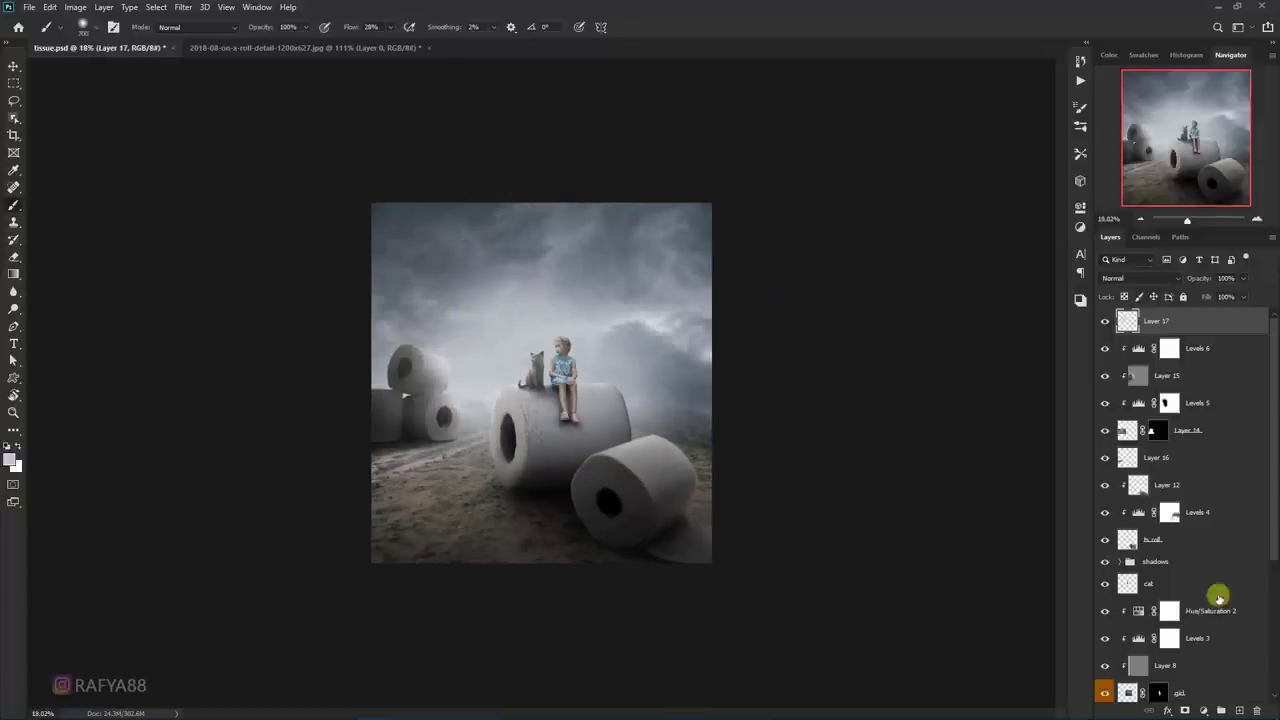
- Add Layer 18 and set the foreground colour to a dark brown
left_click(1238, 708)
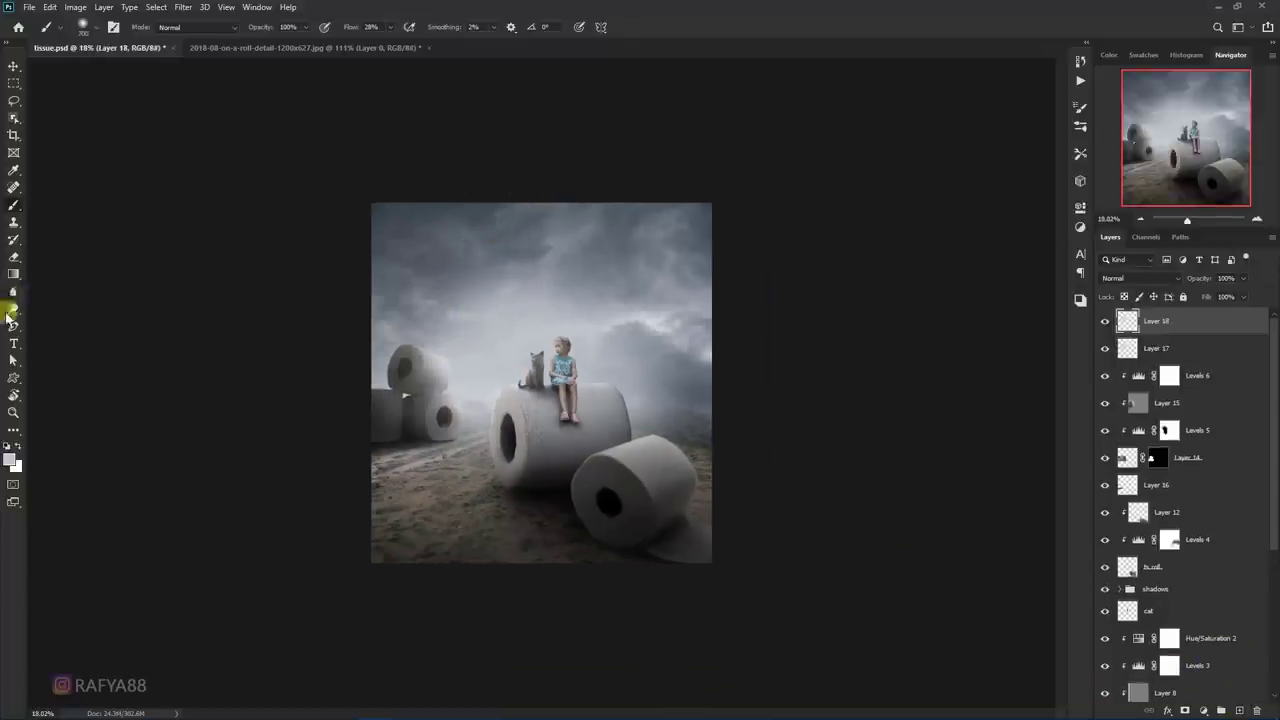
left_click(14, 460)
left_click_drag(437, 451, 415, 523)
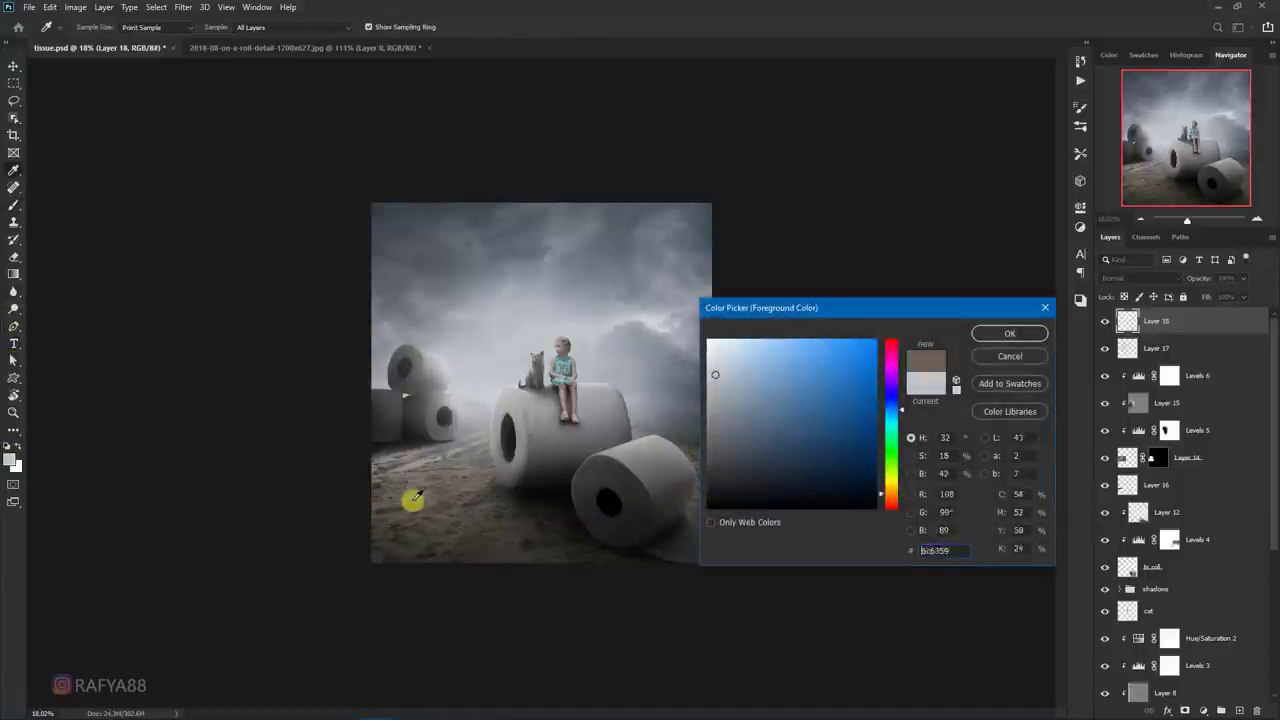
left_click(415, 523)
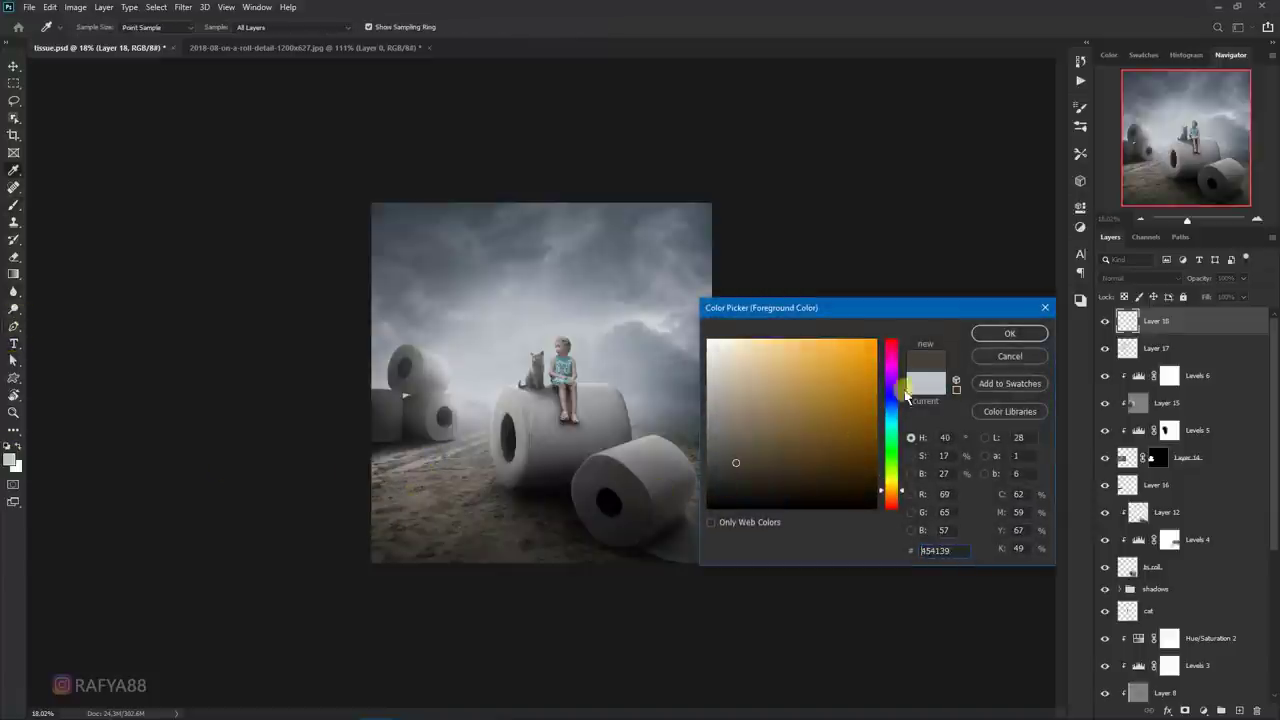
left_click(986, 334)
- Paint dark brown over the lower-left ground, set Layer 18 to Multiply at 47%
key("b")
left_click_drag(423, 497, 391, 509)
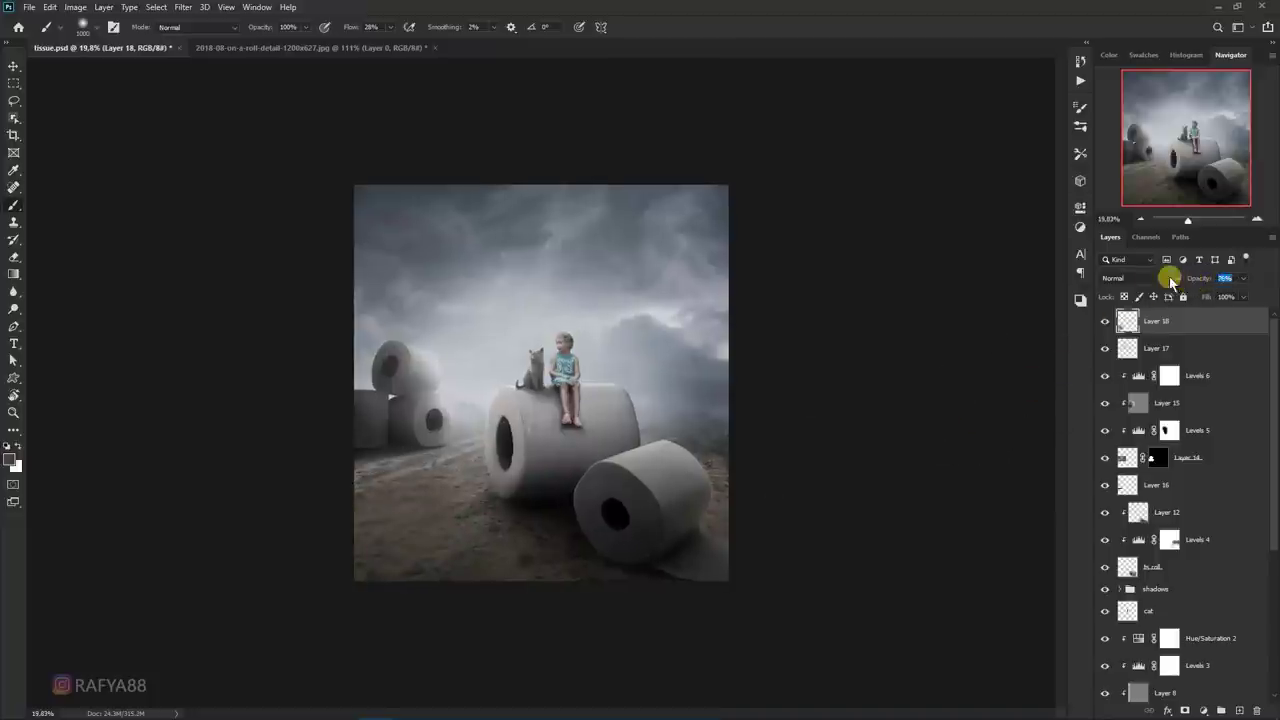
left_click(1171, 280)
left_click(1120, 336)
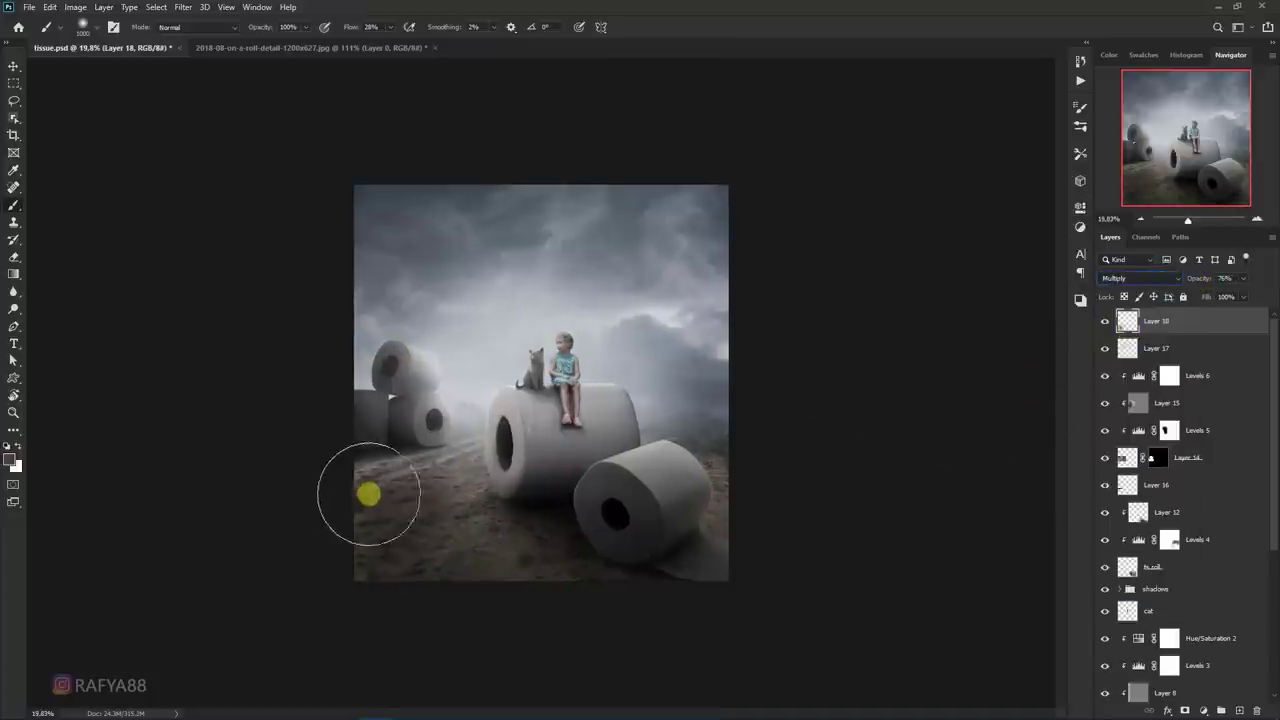
mouse_move(368, 494)
left_mouse_down()
mouse_move(389, 457)
mouse_move(417, 466)
mouse_move(446, 506)
mouse_move(368, 551)
mouse_move(443, 580)
mouse_move(580, 603)
left_mouse_up()
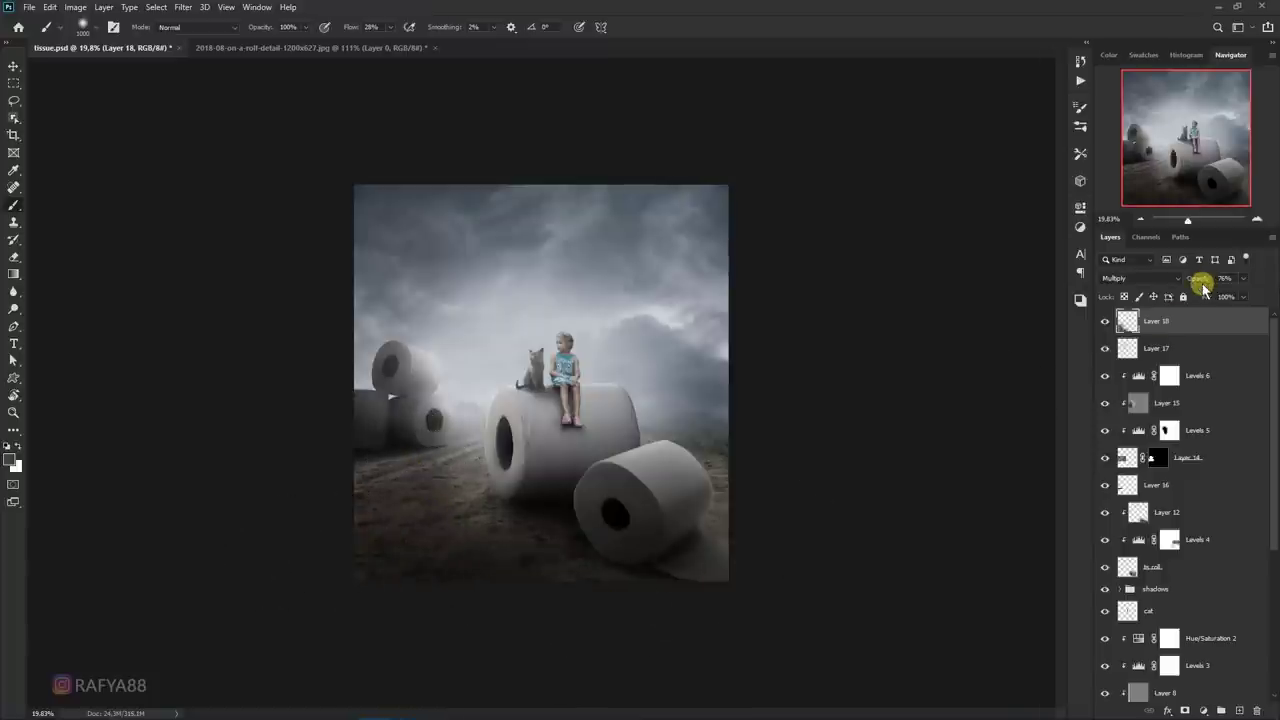
left_click_drag(1184, 284, 1163, 284)
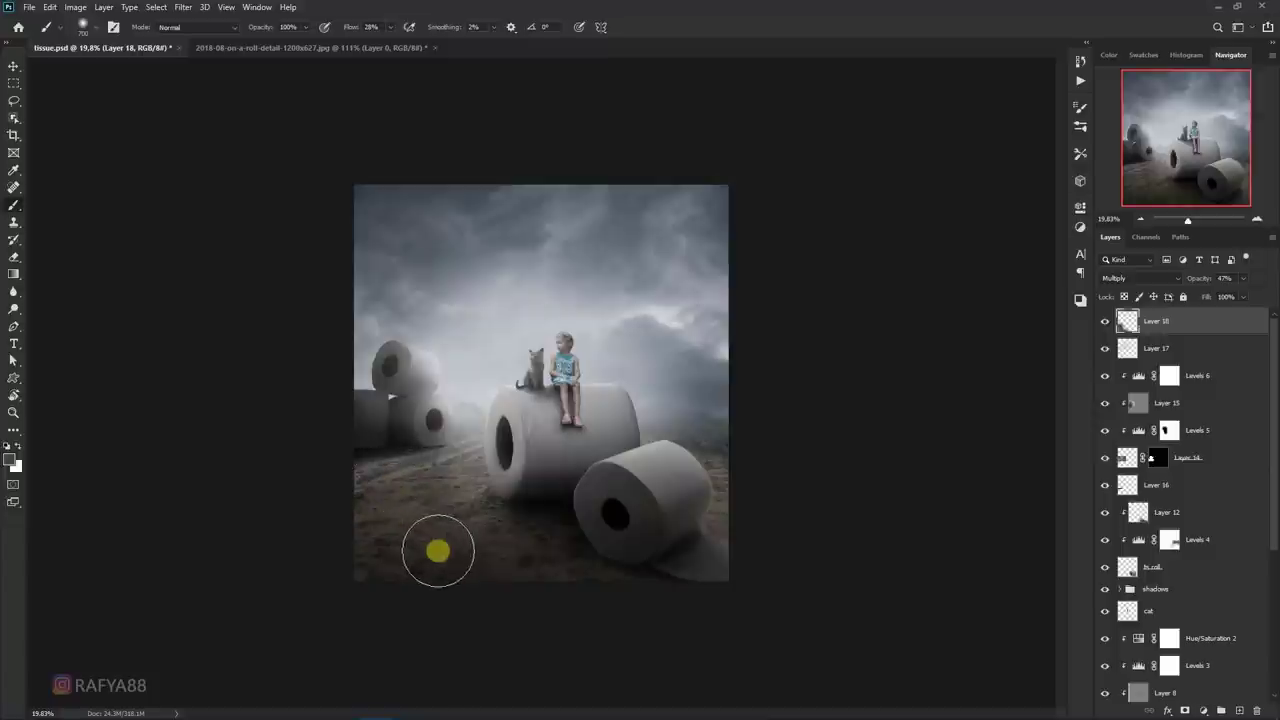
key("ctrl+plus")
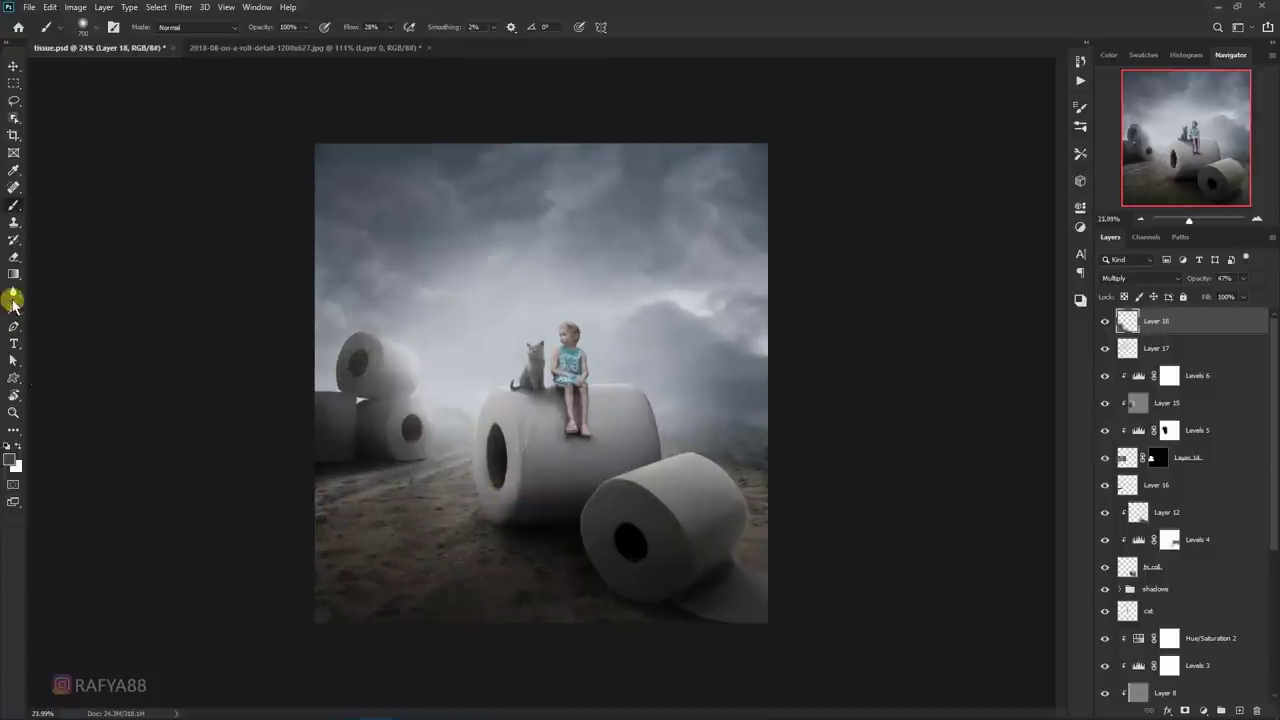
- Erase Layer 18's shading around the big roll's base with an enlarged eraser, then compare
left_click(13, 257)
key("bracketright")
key("bracketright")
key("bracketright")
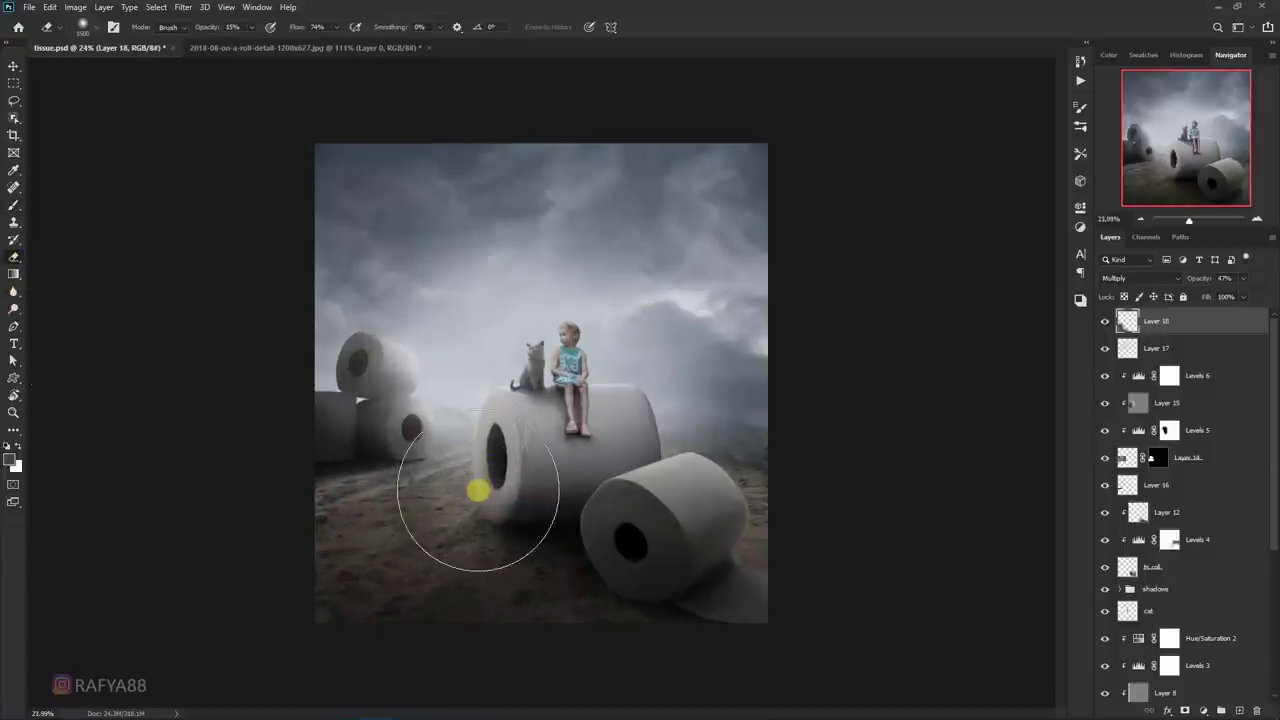
left_click_drag(444, 521, 552, 515)
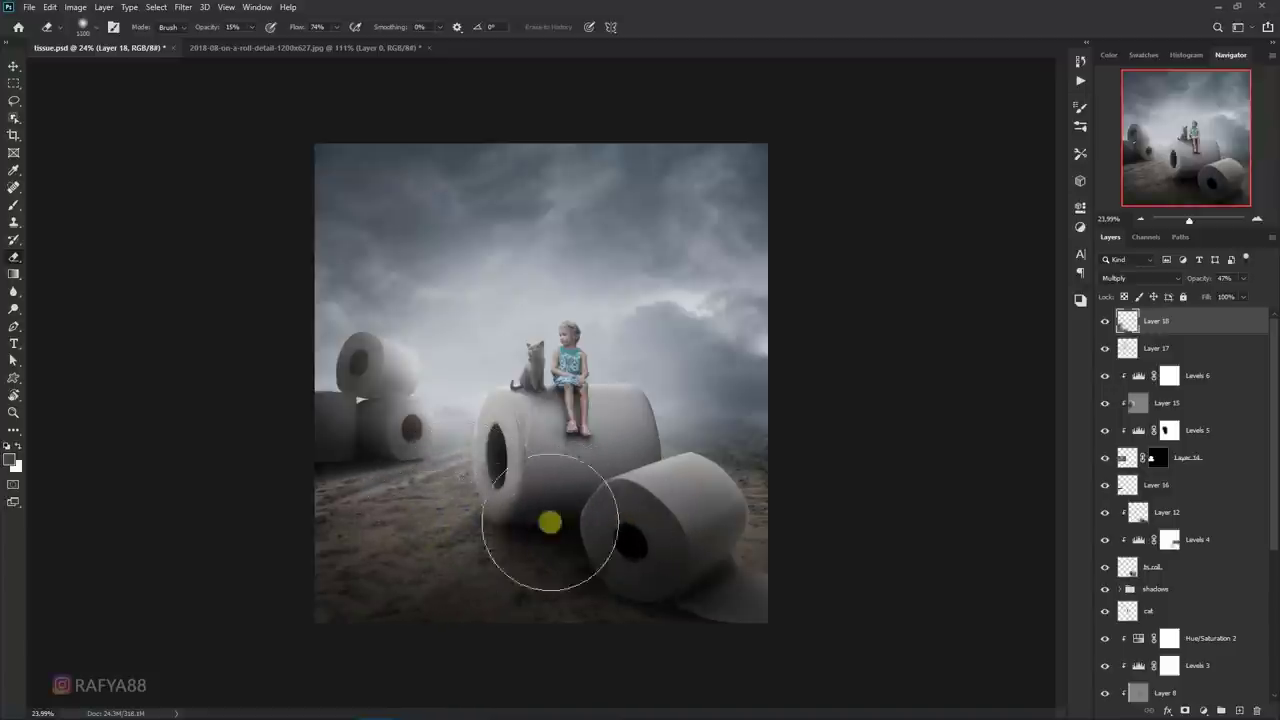
left_click(1105, 321)
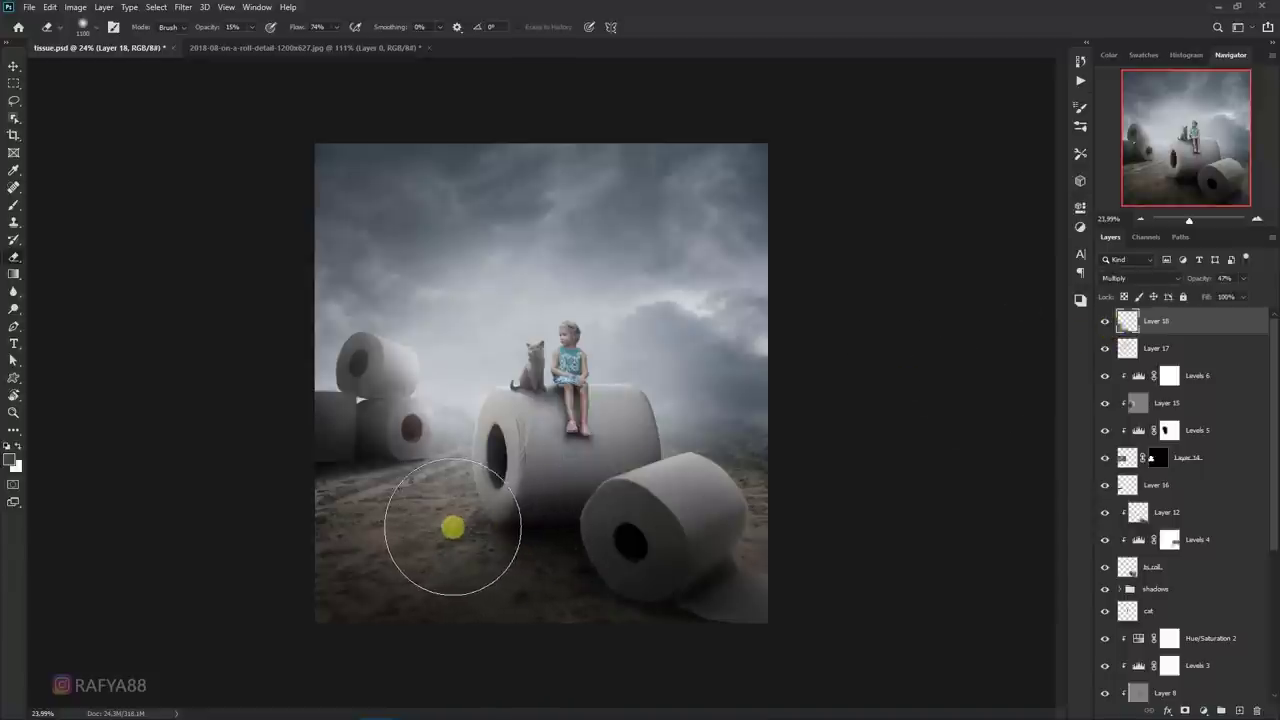
key("ctrl+minus")
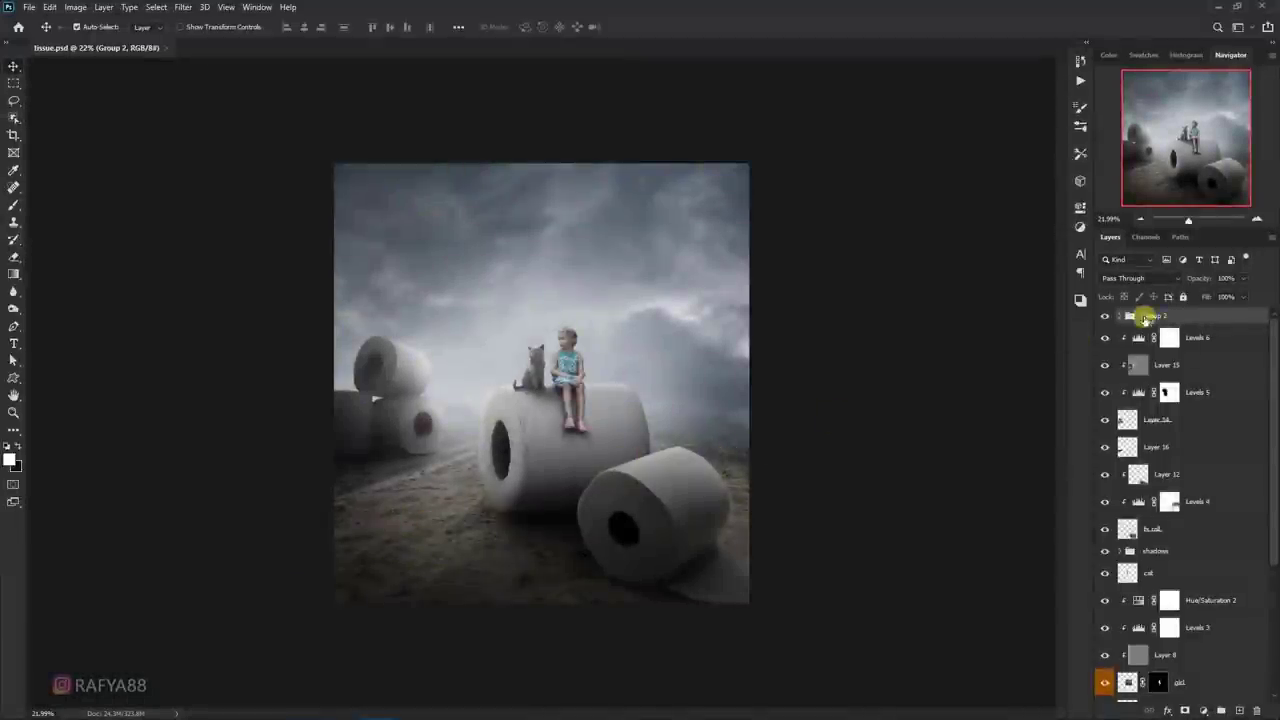
- Add a Curves layer lowering the Blue channel's top point, with a midtone point
left_click(1203, 710)
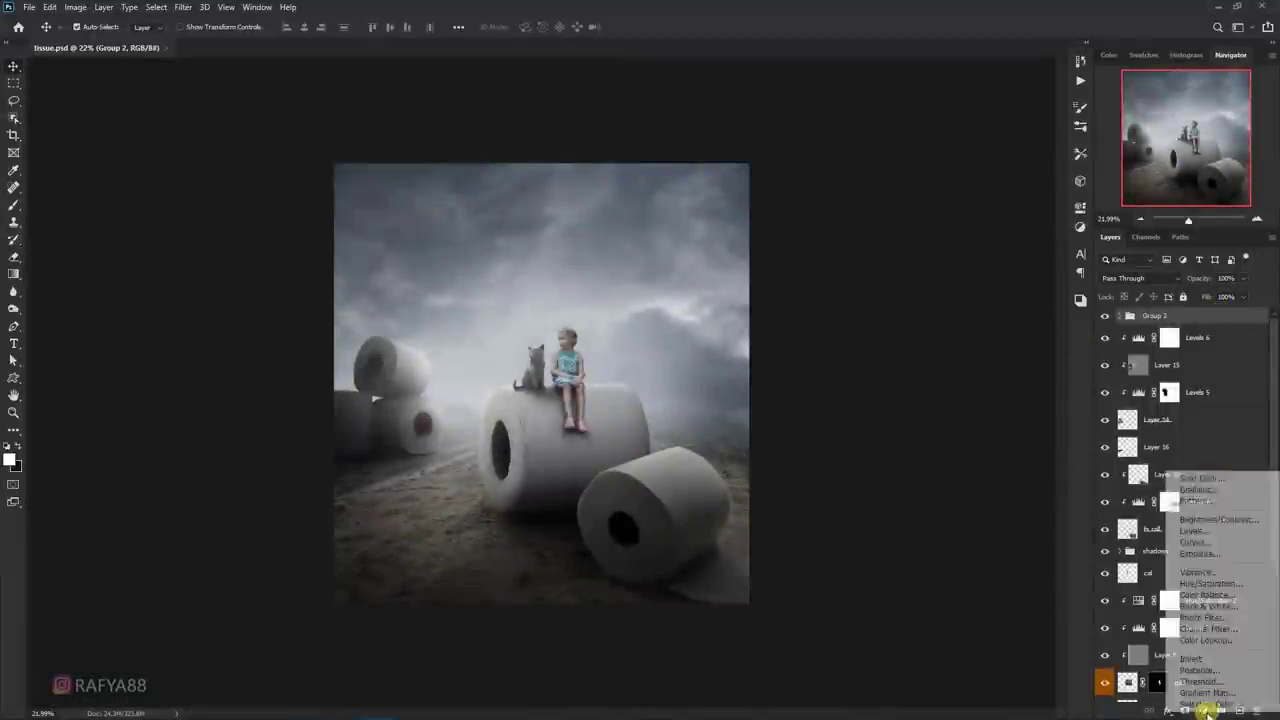
left_click(1237, 545)
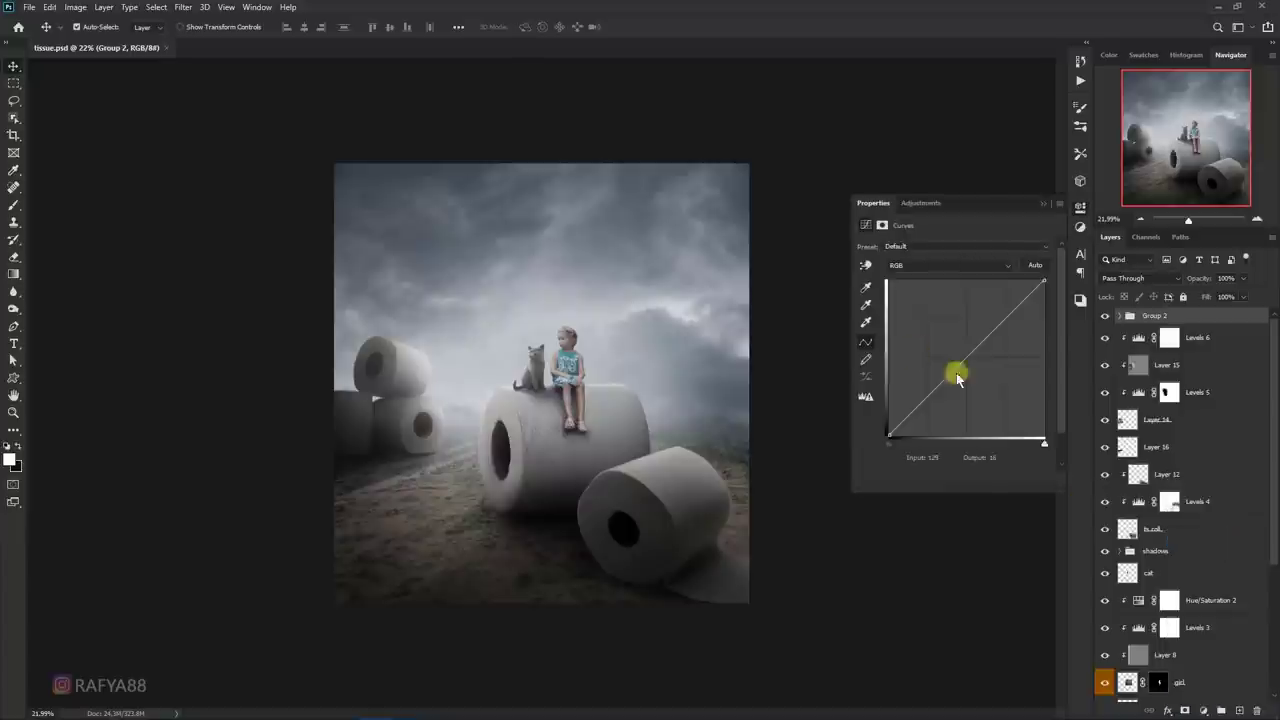
left_click(934, 266)
left_click(940, 308)
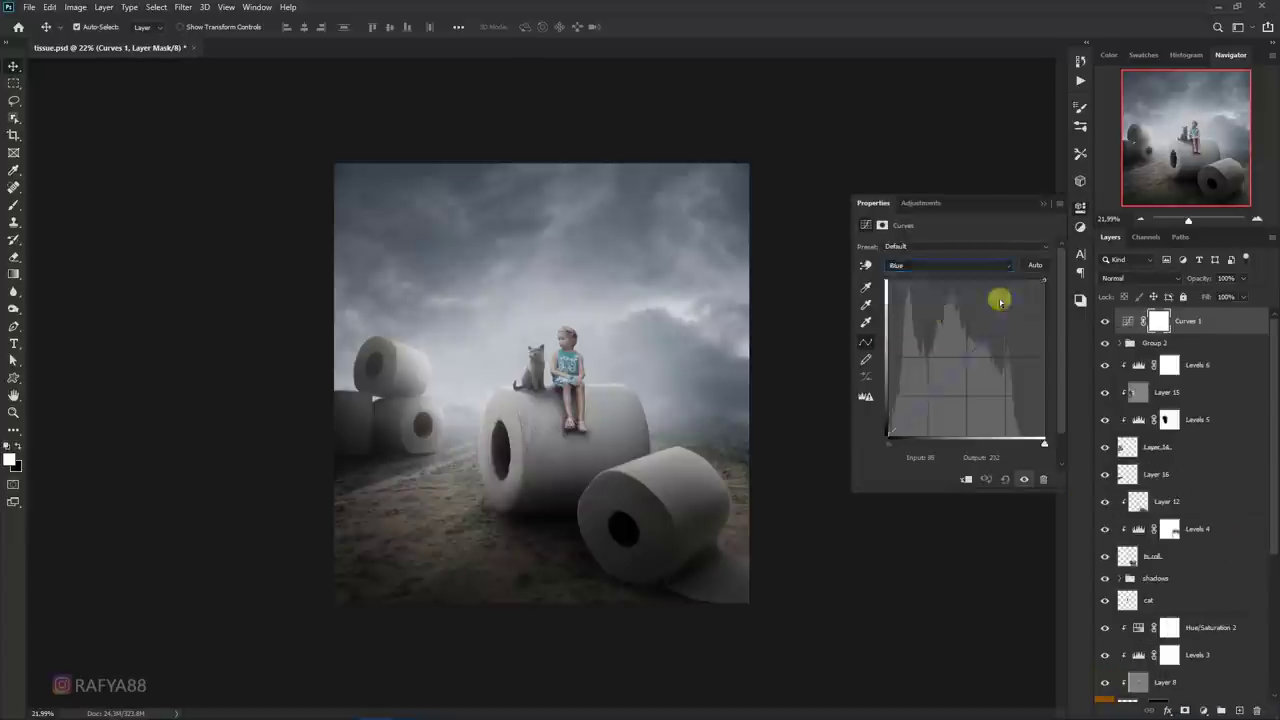
mouse_move(1045, 281)
left_mouse_down()
mouse_move(1061, 306)
mouse_move(1014, 351)
mouse_move(1015, 321)
left_mouse_up()
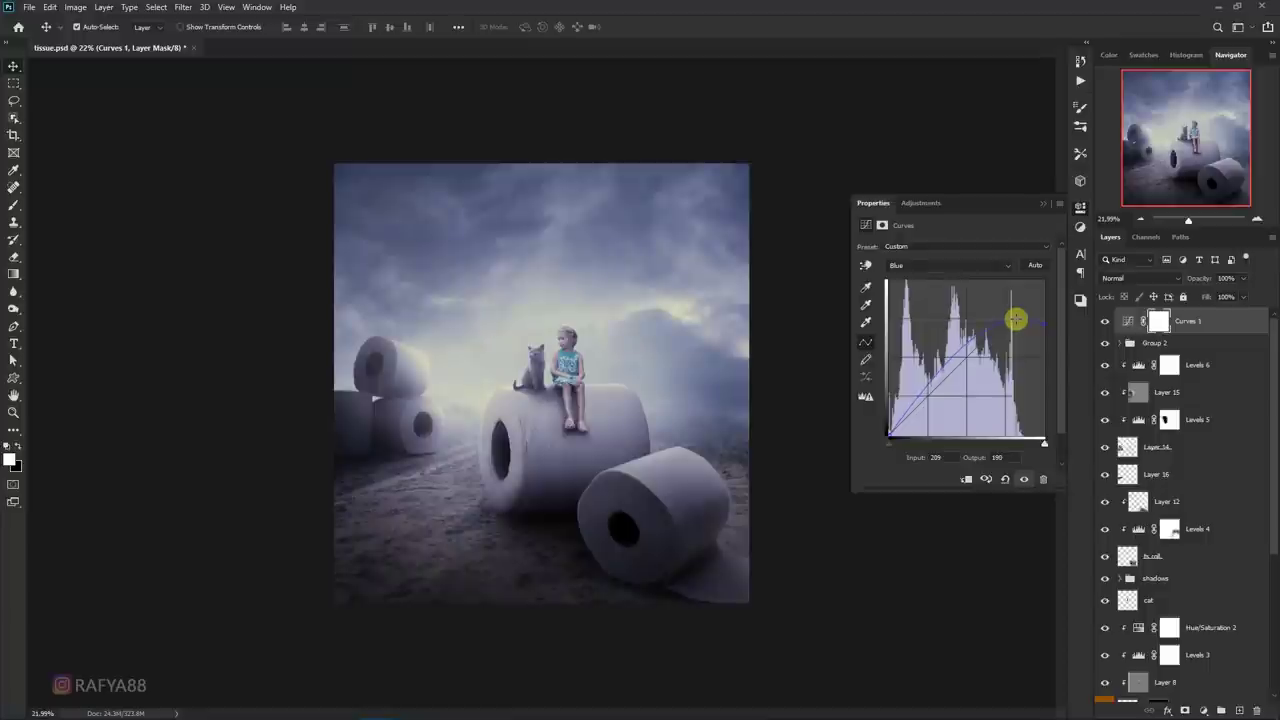
left_click_drag(968, 346, 965, 361)
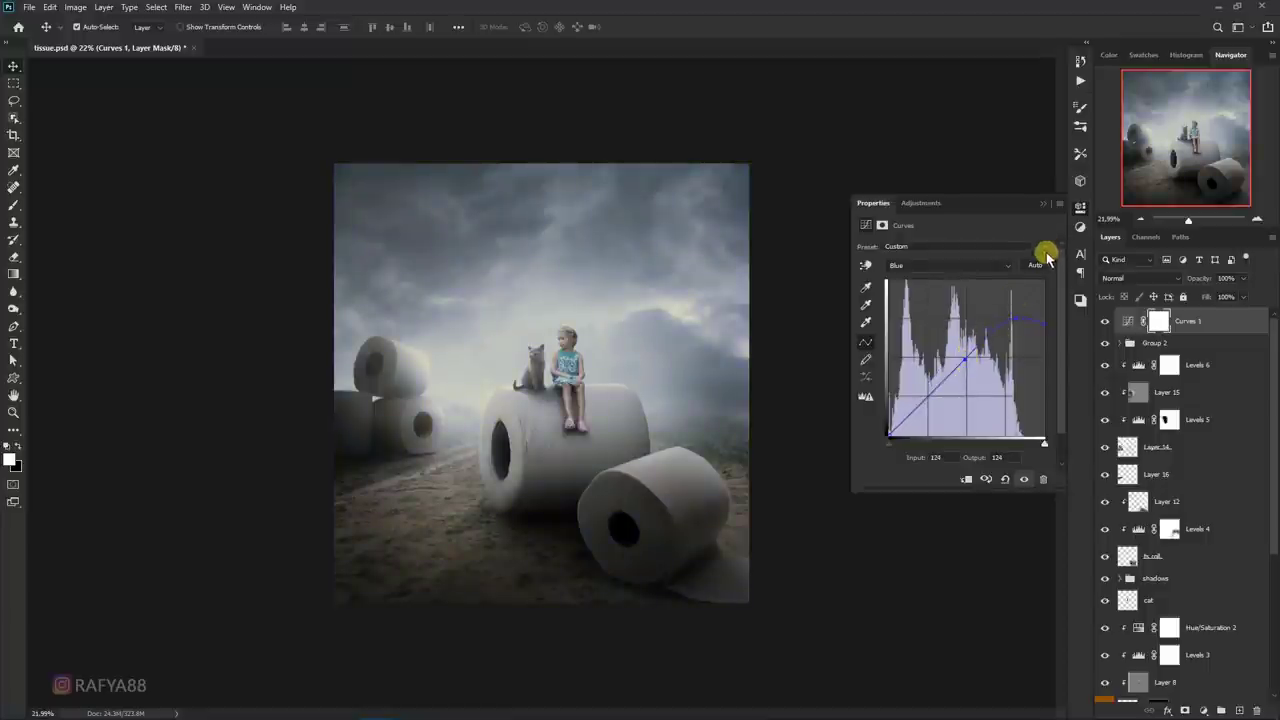
left_click(1043, 203)
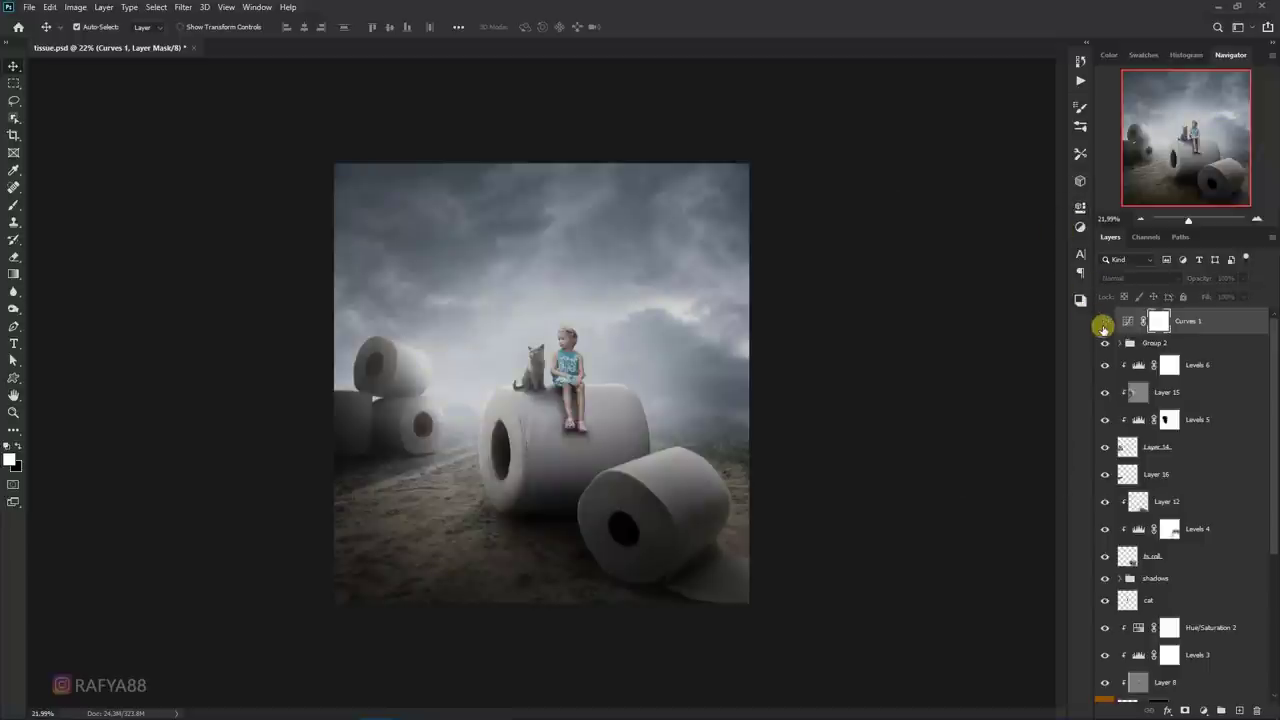
- Add a Levels layer above Curves 1 with the Blue output black raised to 13
left_click(1216, 328)
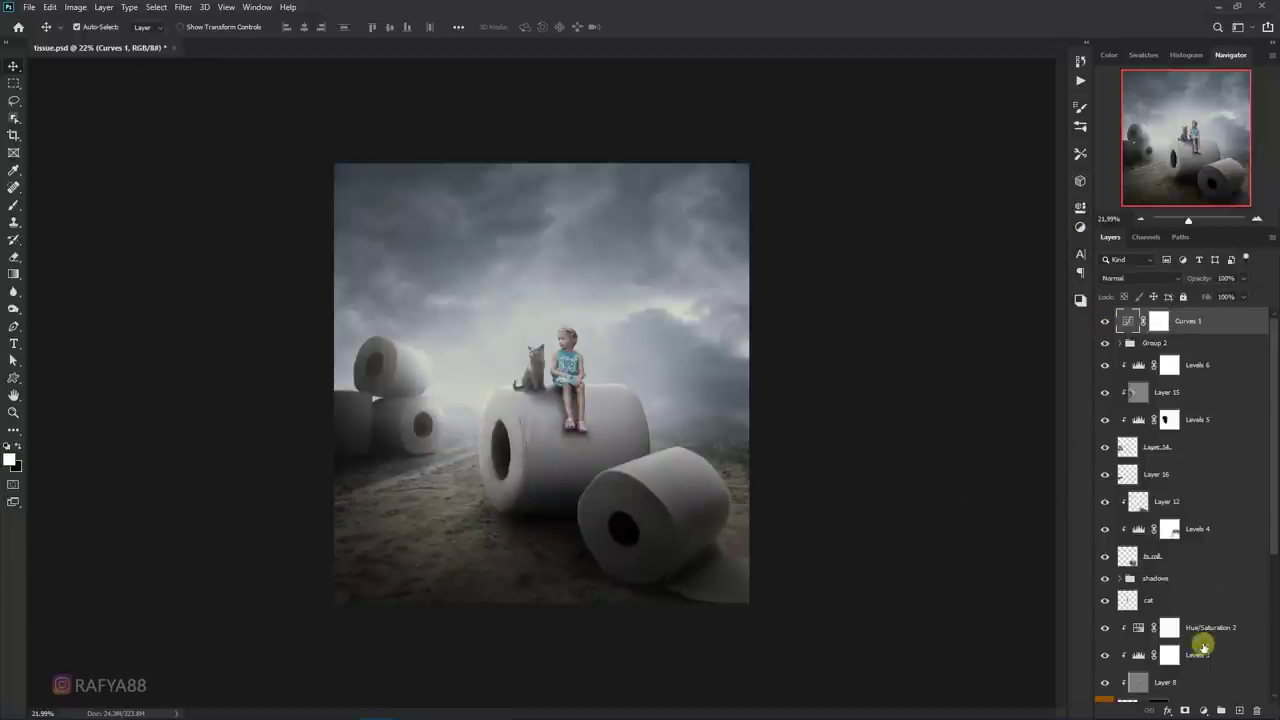
left_click(1203, 710)
left_click(1192, 526)
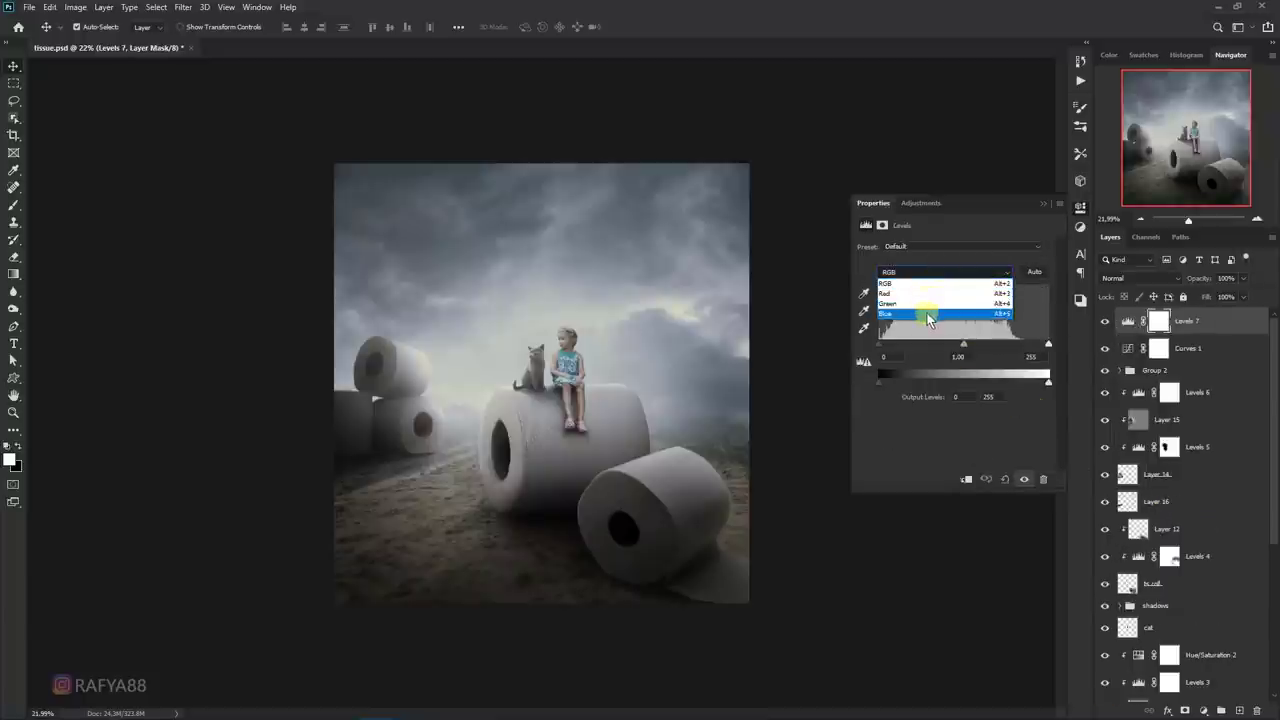
left_click(927, 313)
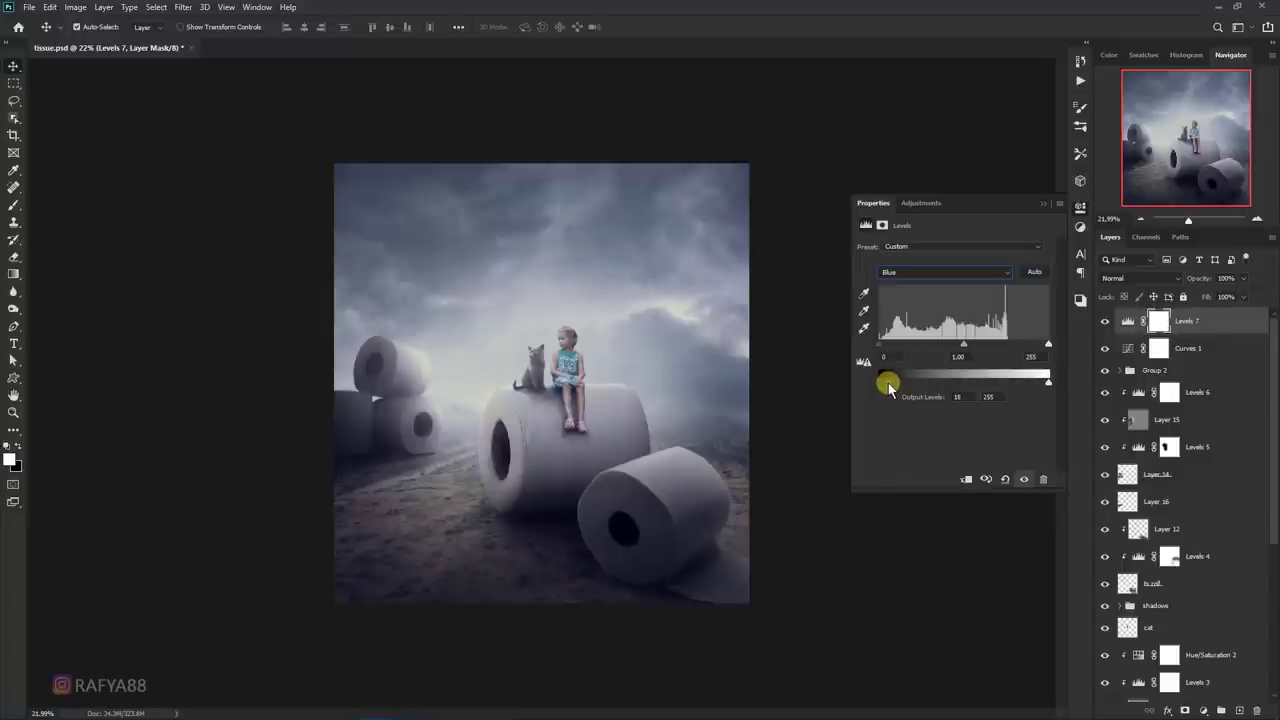
left_click(1043, 203)
left_click(1203, 710)
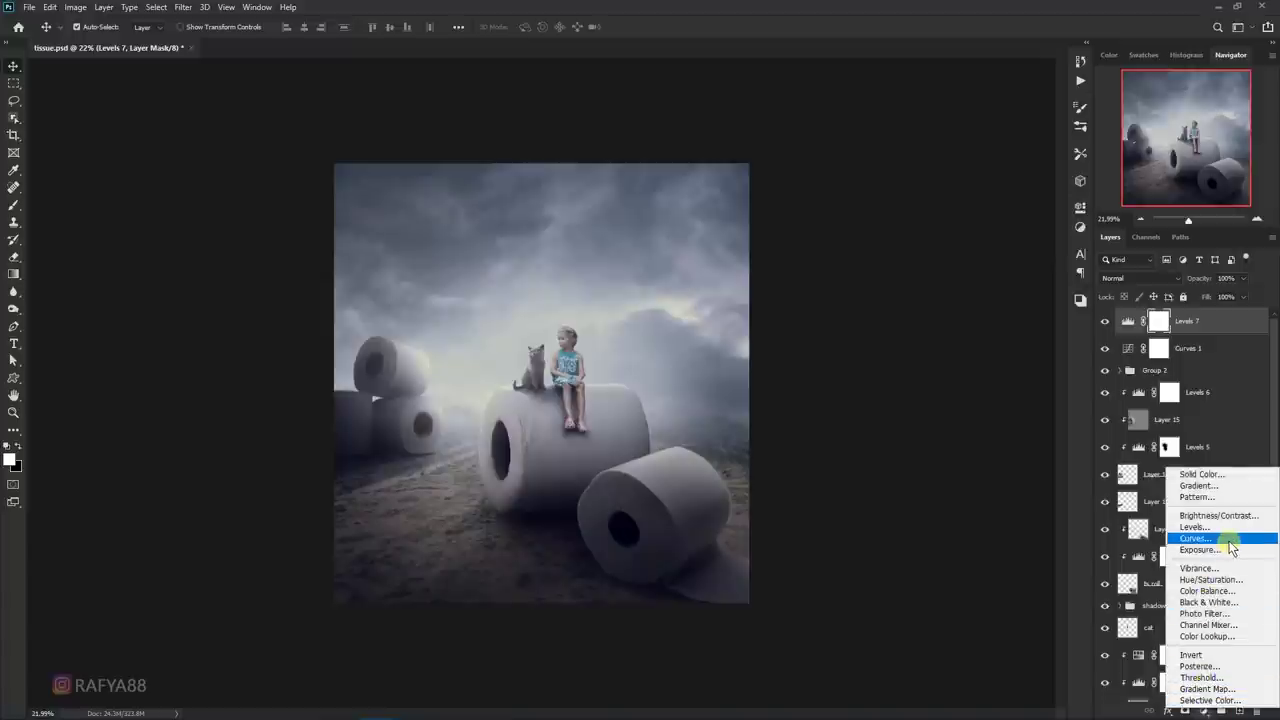
- Add a Color Balance layer shifting its Highlights toward yellow (−26)
left_click(1247, 591)
left_click(924, 249)
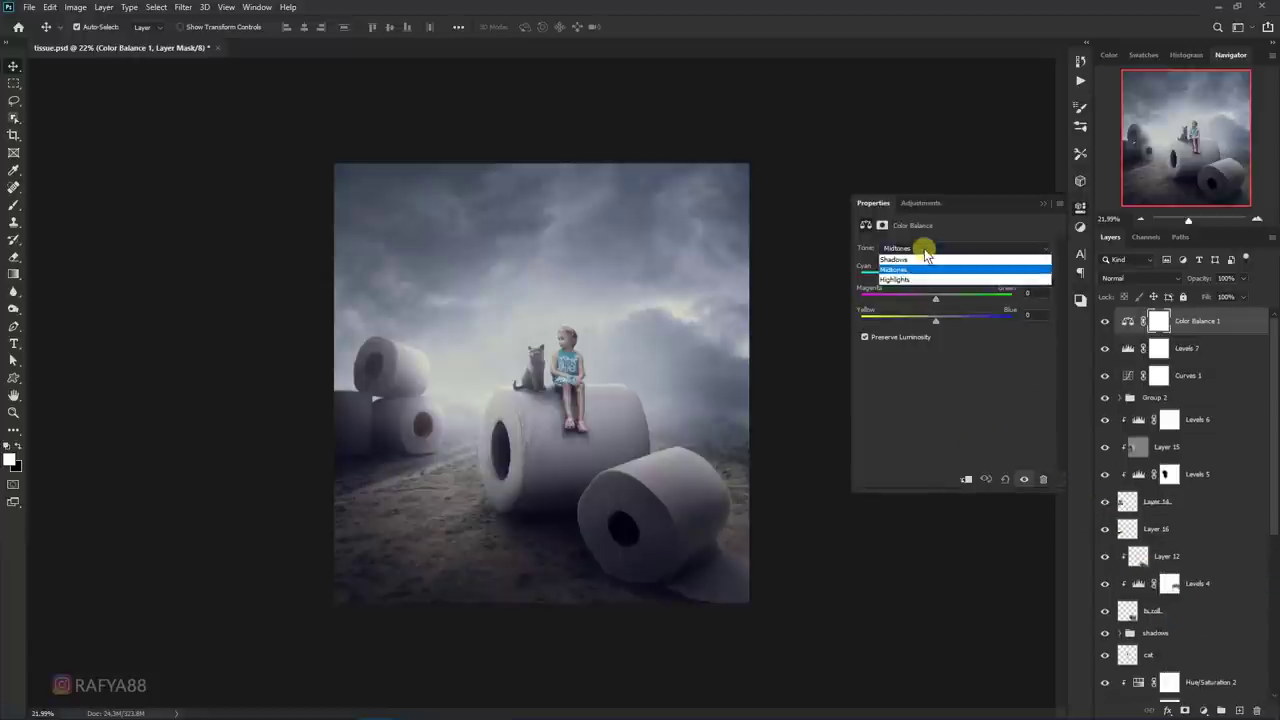
left_click(922, 281)
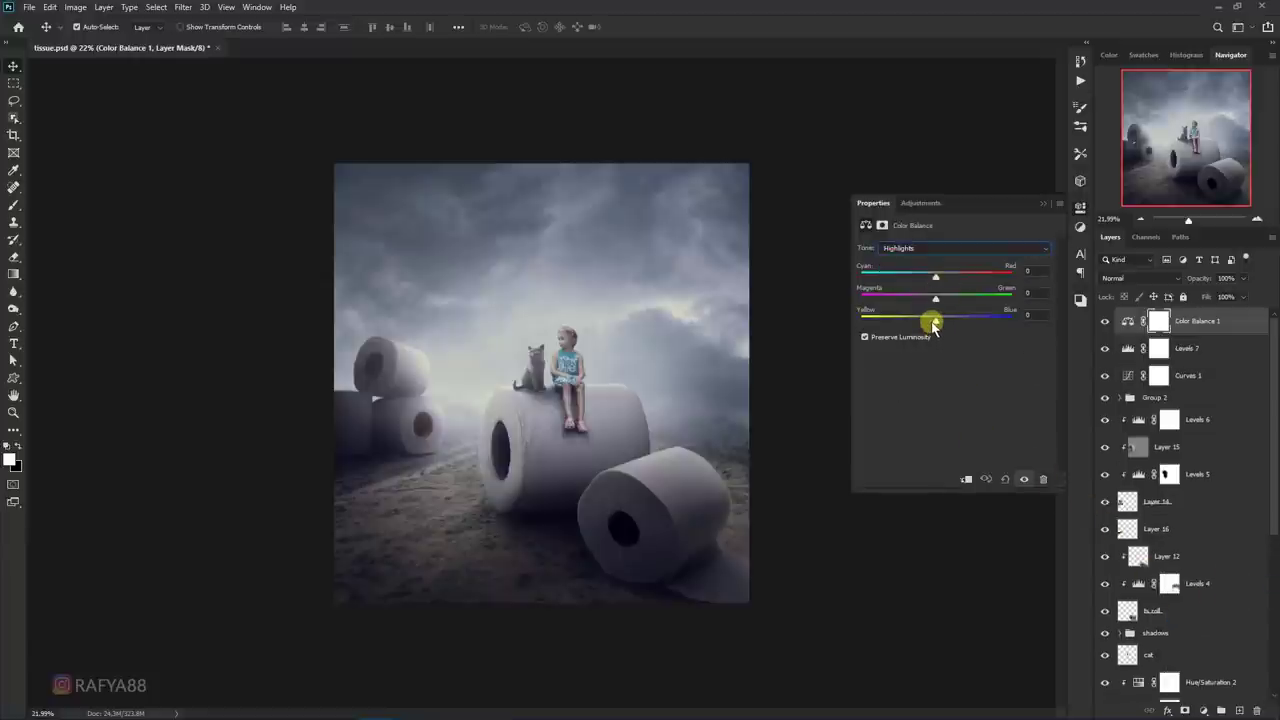
left_click_drag(933, 325, 925, 326)
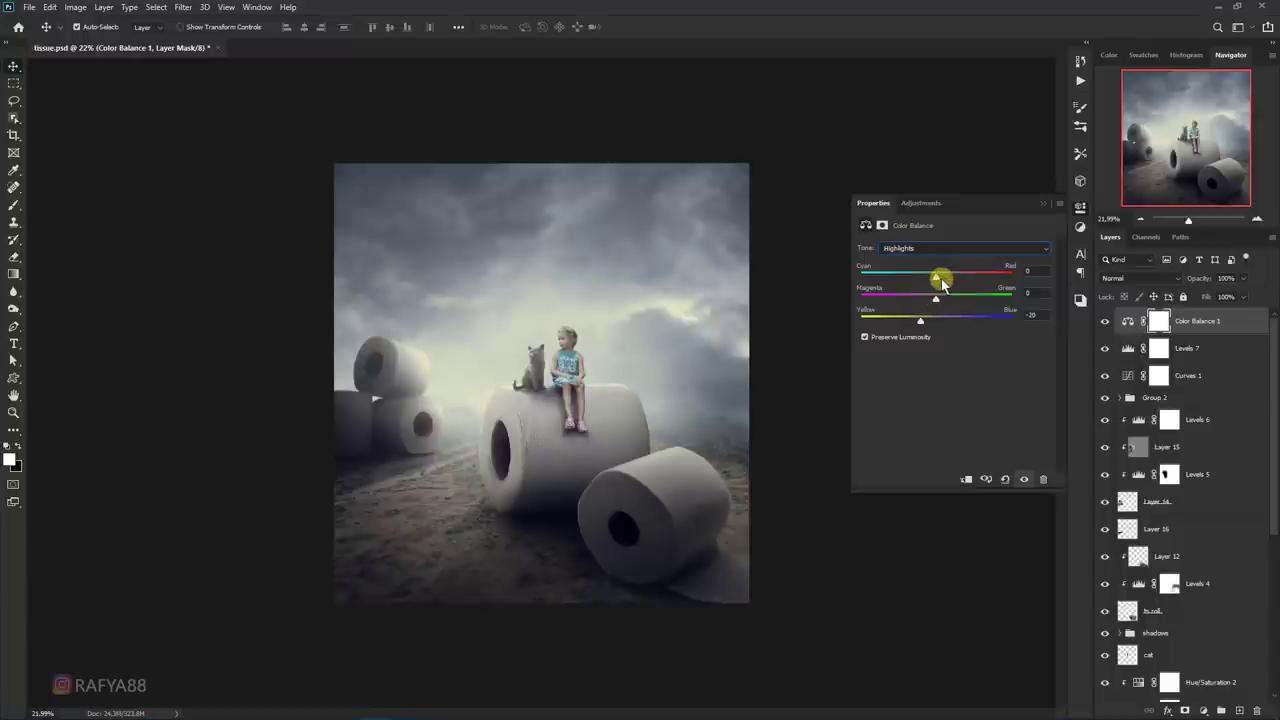
- Warm the highlights with Red +3, then hide Color Balance 1 to compare before and after
left_click_drag(935, 276, 949, 280)
key("ctrl+z")
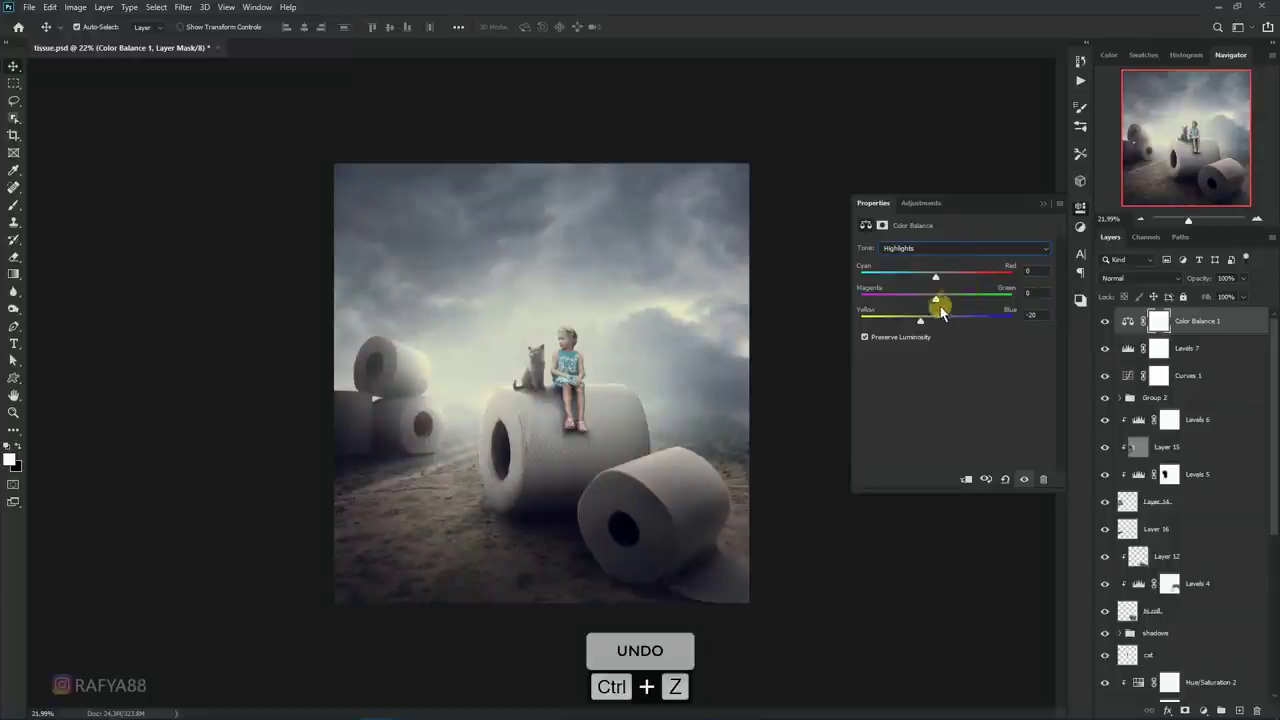
left_click_drag(929, 279, 941, 280)
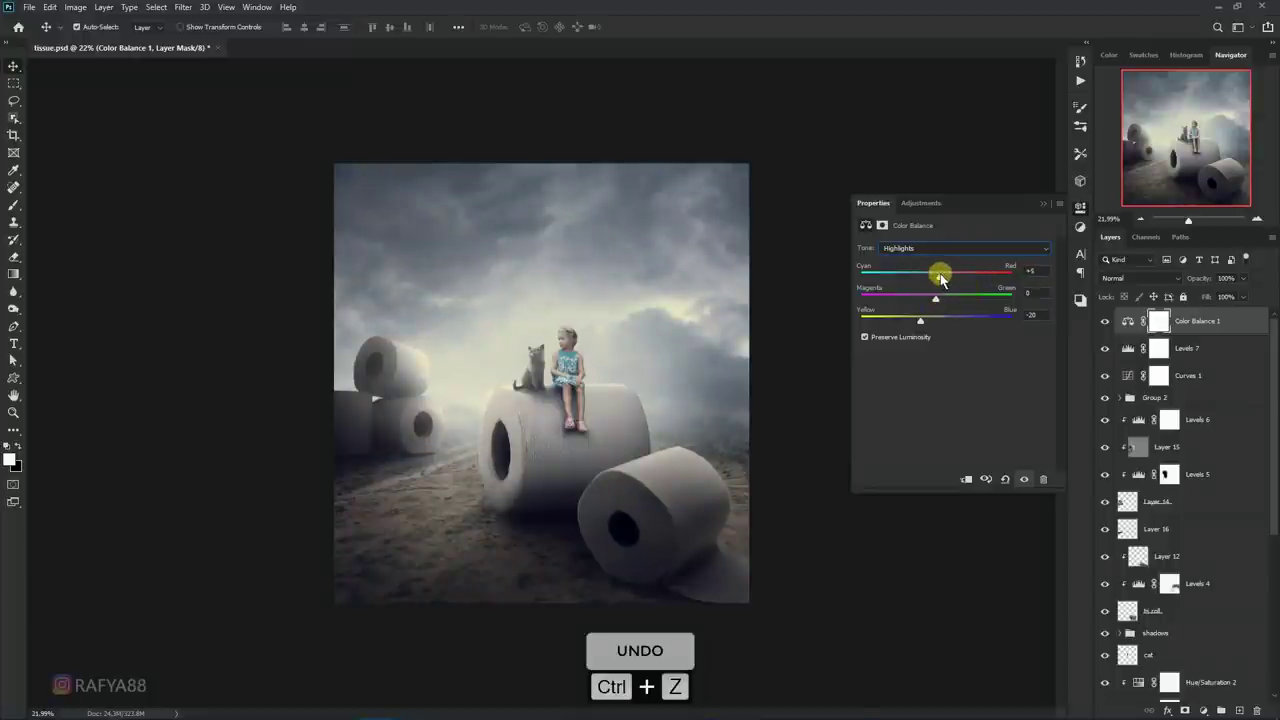
left_click(921, 322)
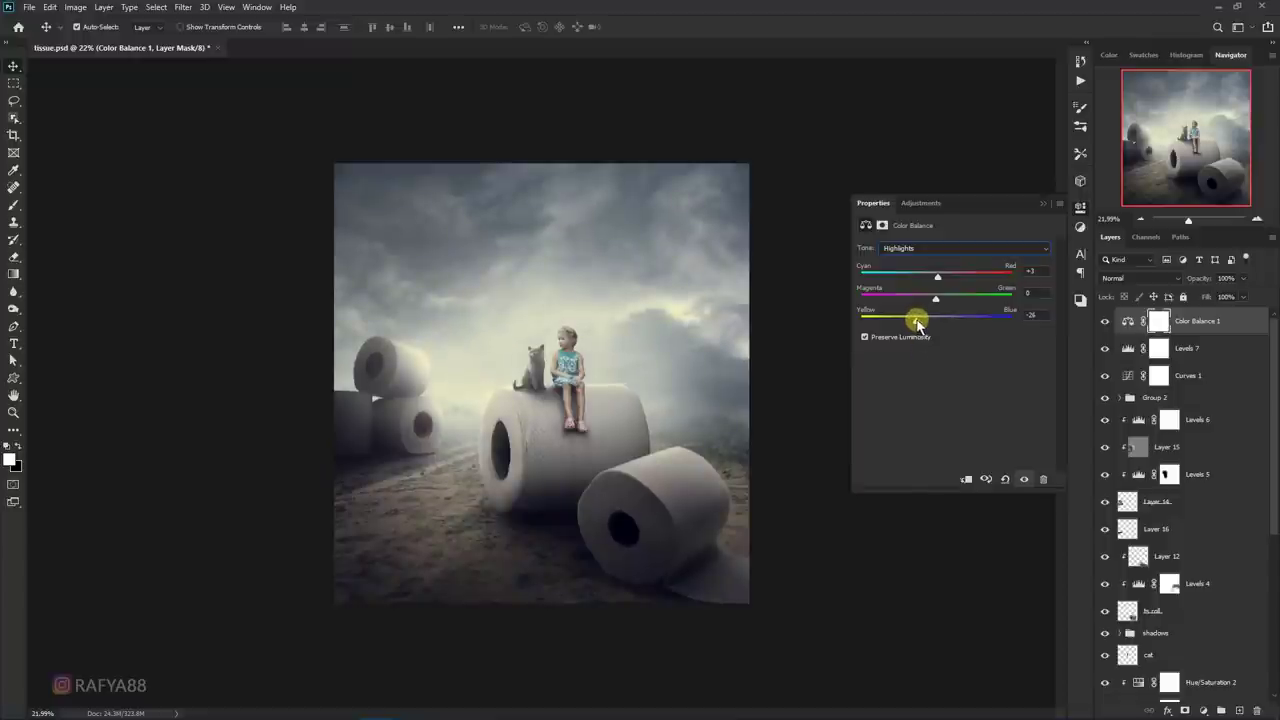
left_click(1043, 203)
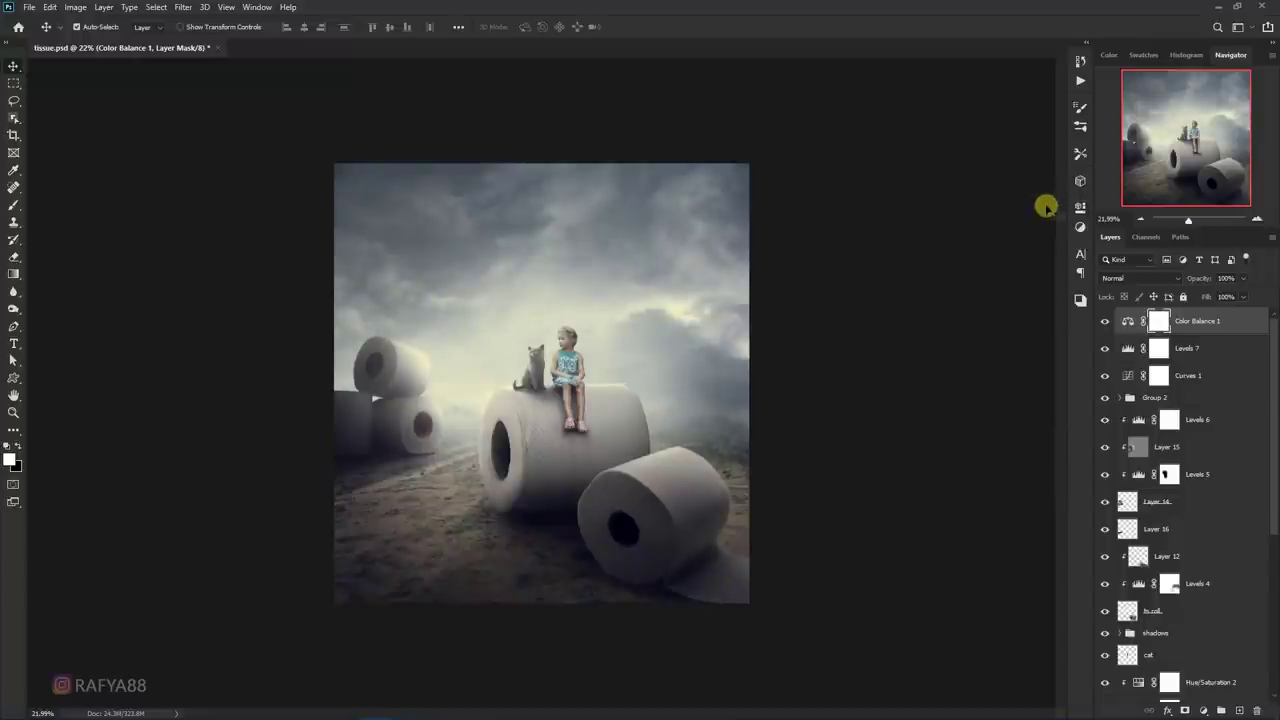
left_click(1107, 323)
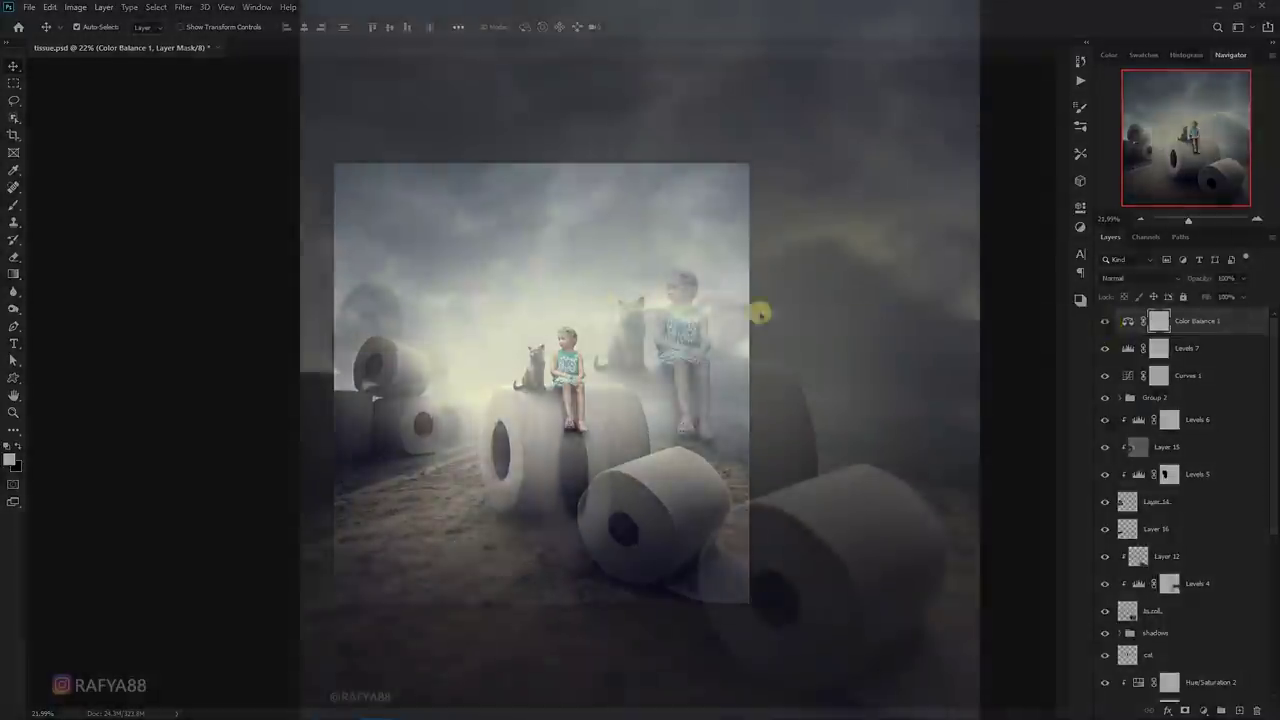